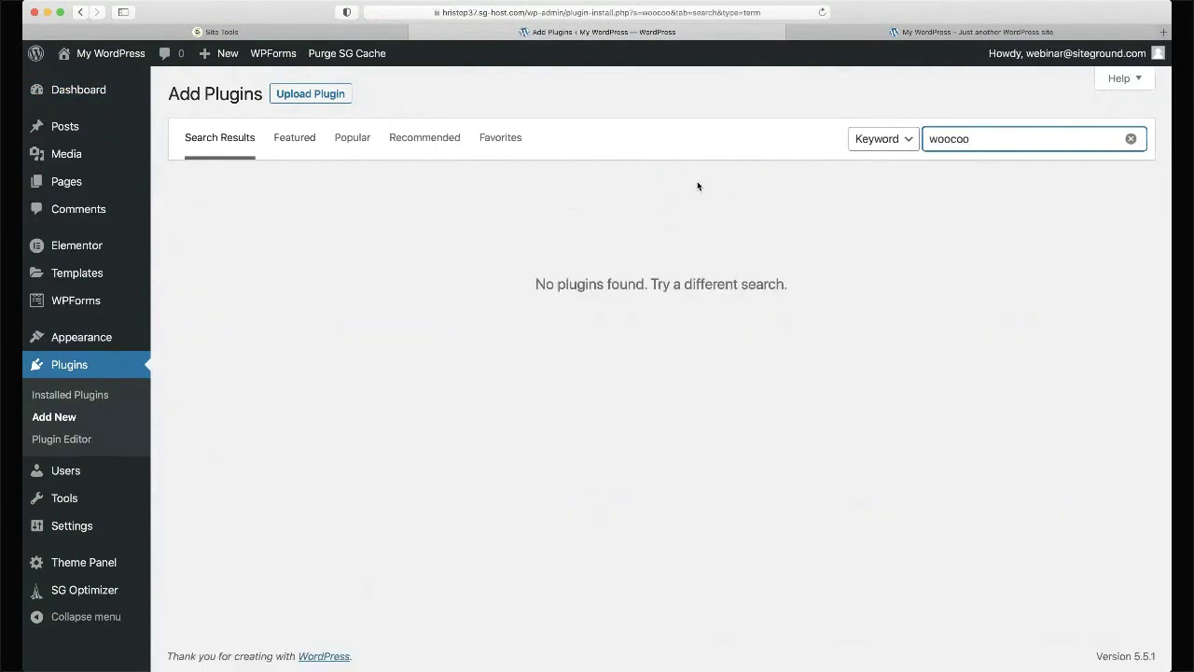
text(mmerce)
- Search plugins for 'woocommerce' and activate the WooCommerce plugin
key(BackSpace)
key(BackSpace)
key(BackSpace)
key(BackSpace)
key(BackSpace)
key(BackSpace)
key(BackSpace)
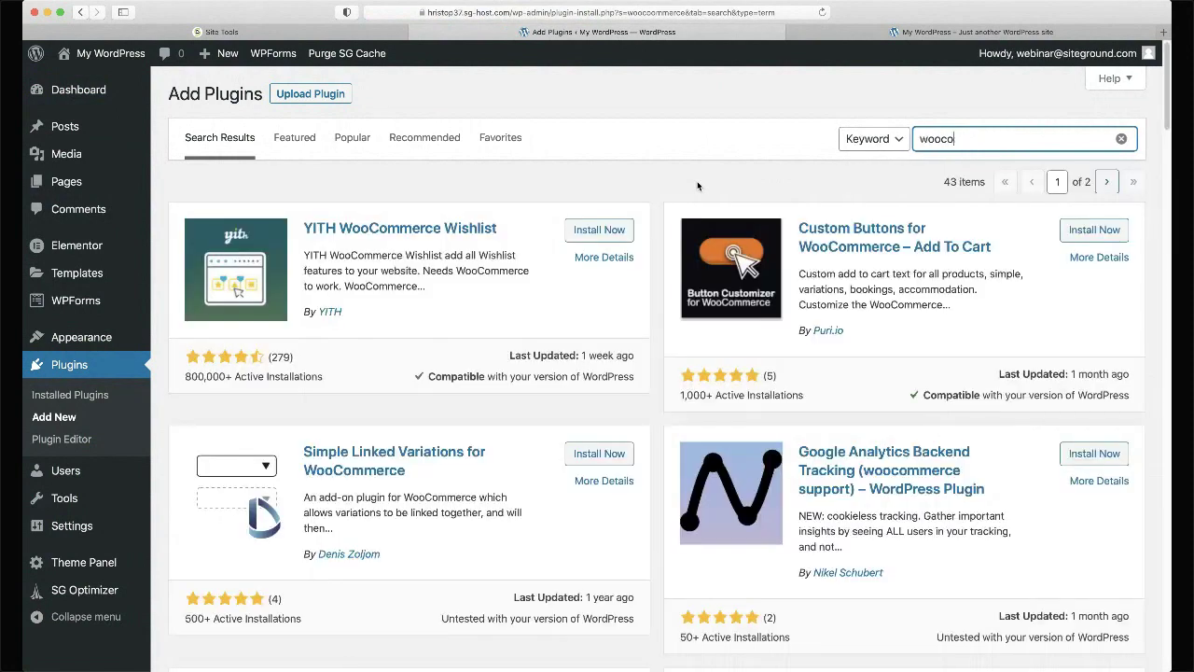
text(mmerce)
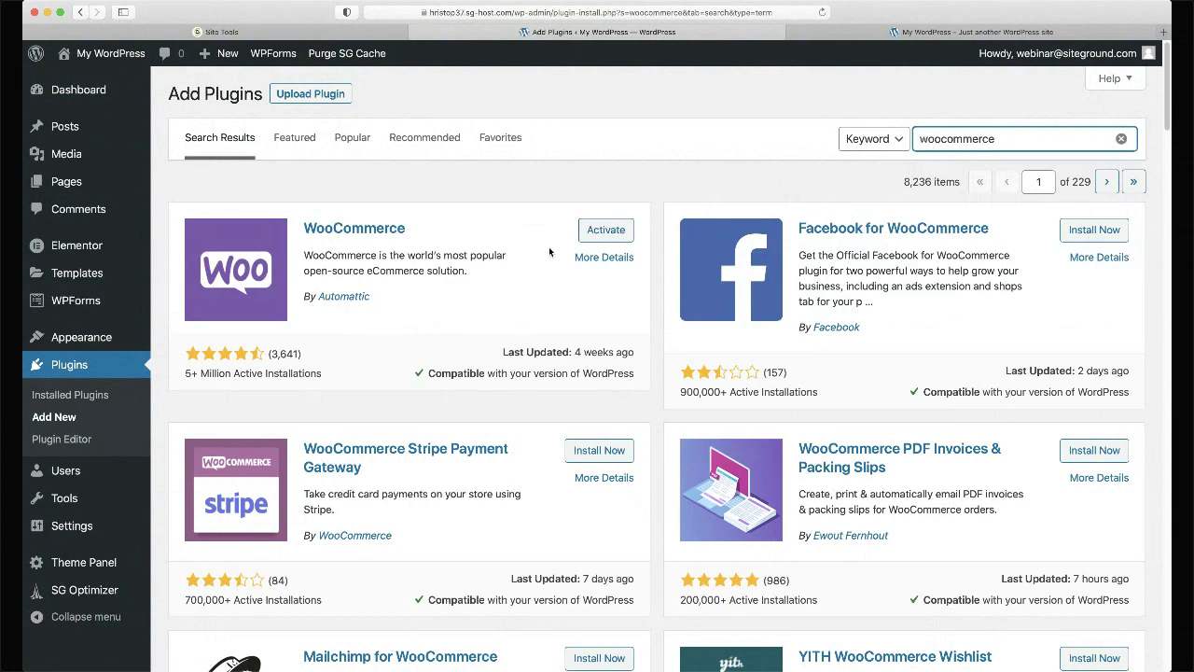
click(606, 233)
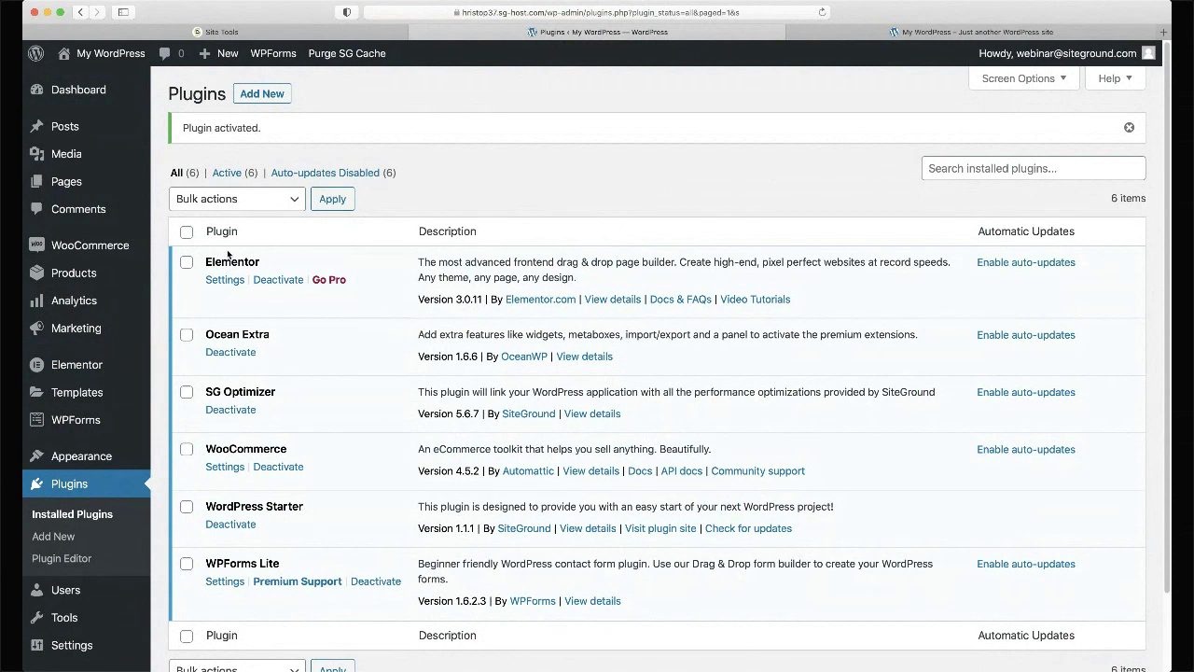
mouse_move(148, 277)
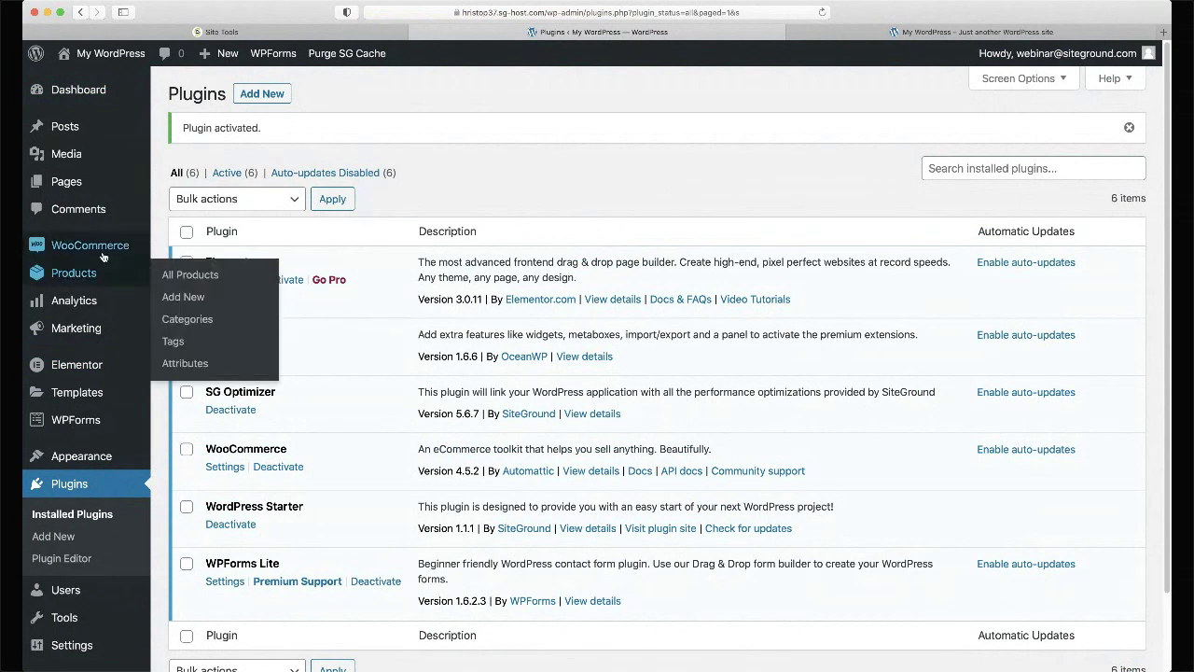
mouse_move(103, 256)
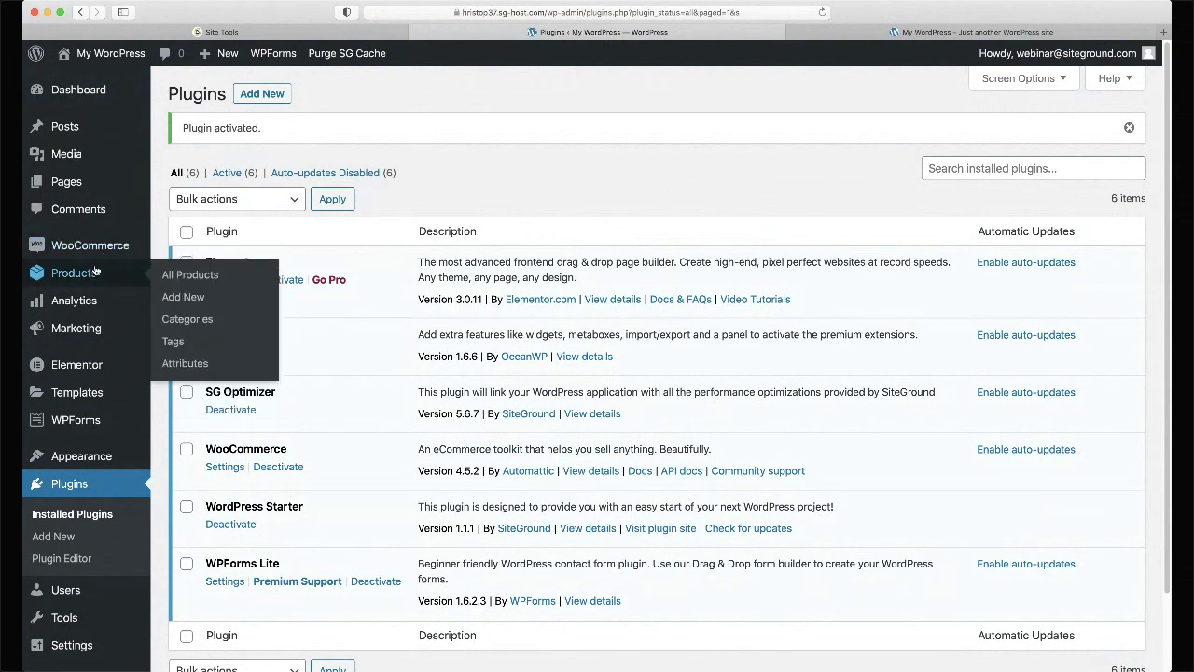
mouse_move(86, 300)
mouse_move(87, 331)
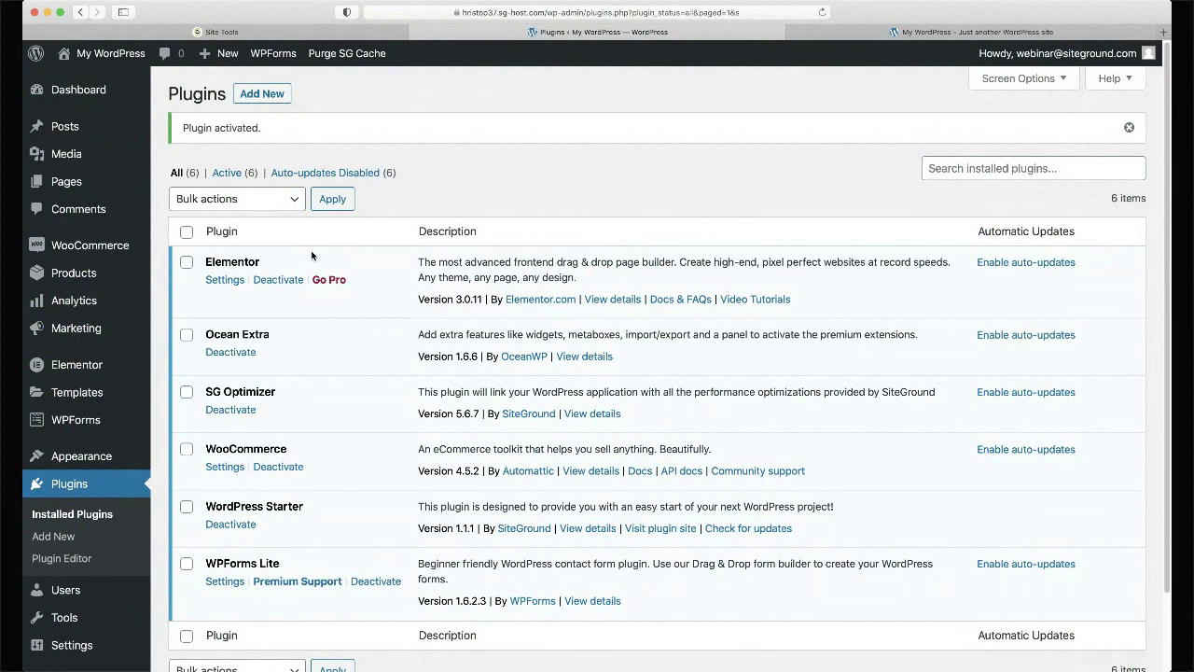
key(ctrl+Tab)
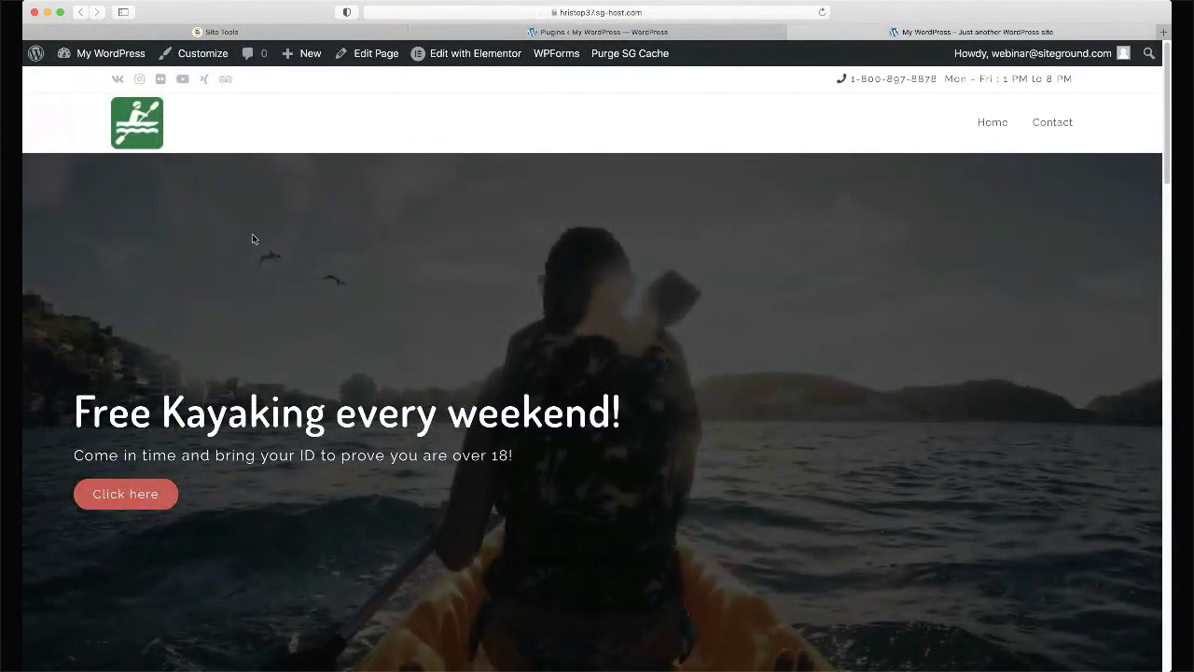
scroll(252, 239, down, 15)
key(super+r)
scroll(706, 172, down, 5)
scroll(706, 181, down, 5)
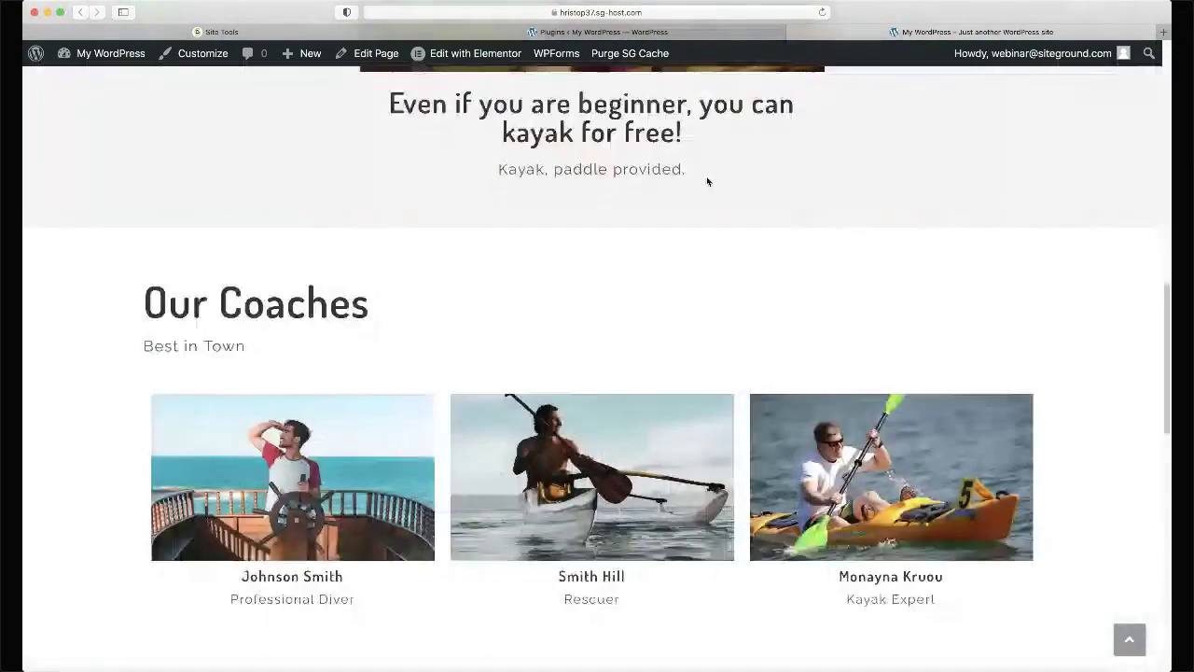
scroll(706, 178, down, 2)
scroll(706, 181, down, 5)
scroll(706, 181, up, 20)
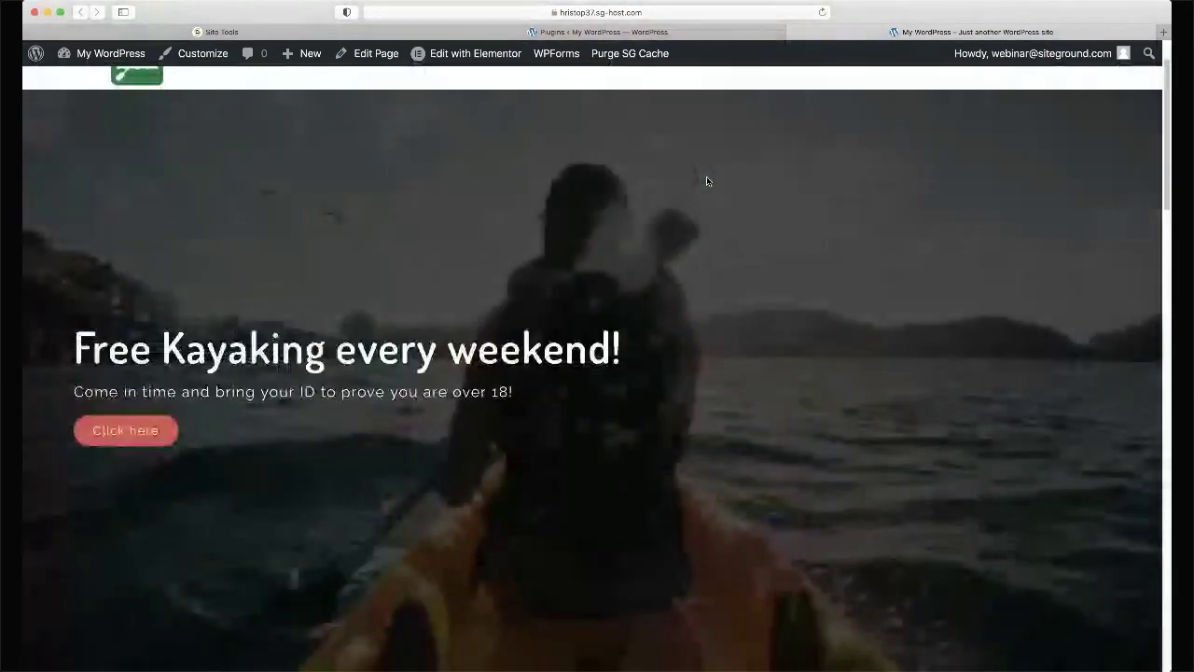
scroll(706, 181, up, 2)
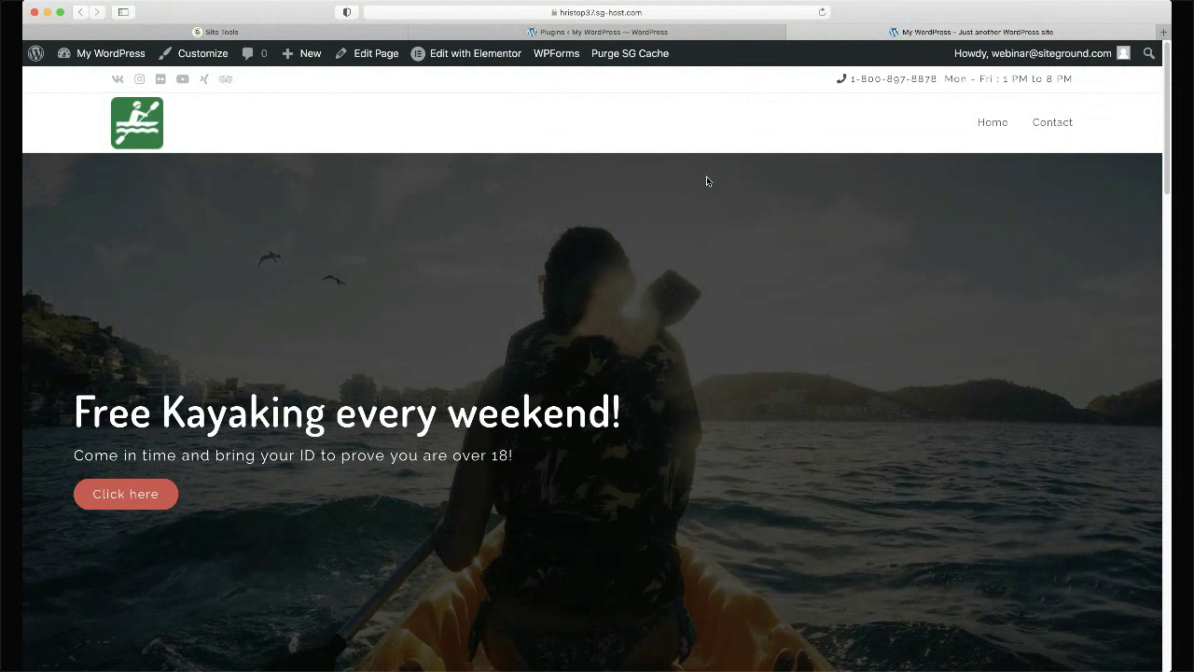
key(ctrl+shift+Tab)
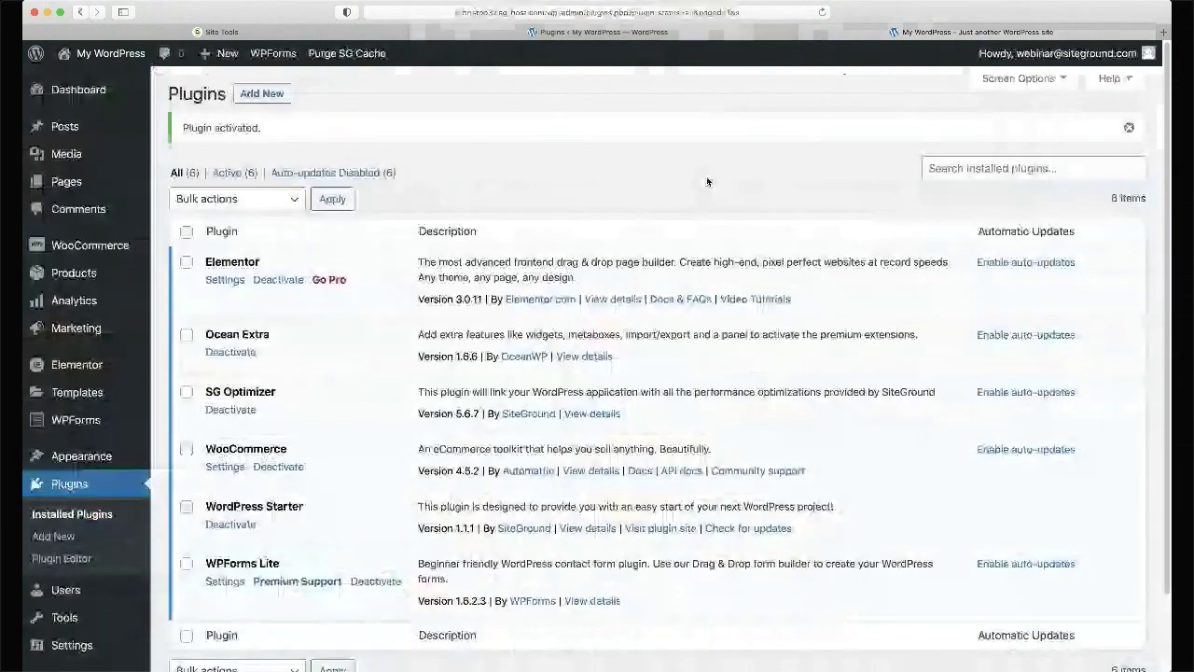
key(ctrl+Tab)
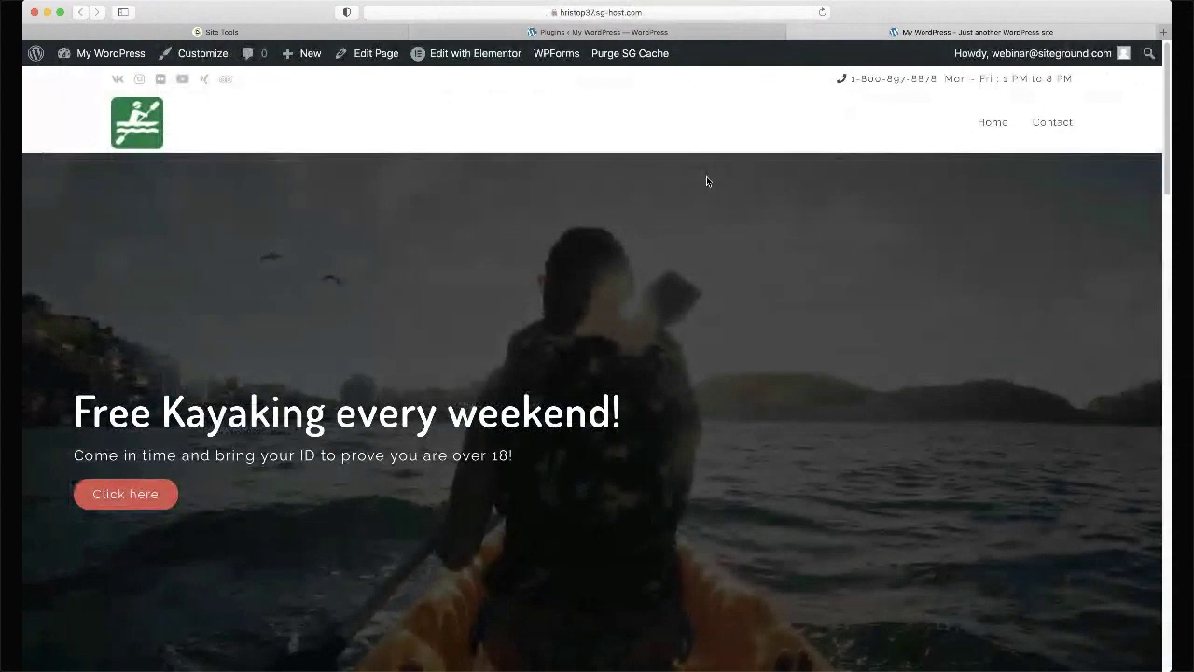
key(ctrl+shift+Tab)
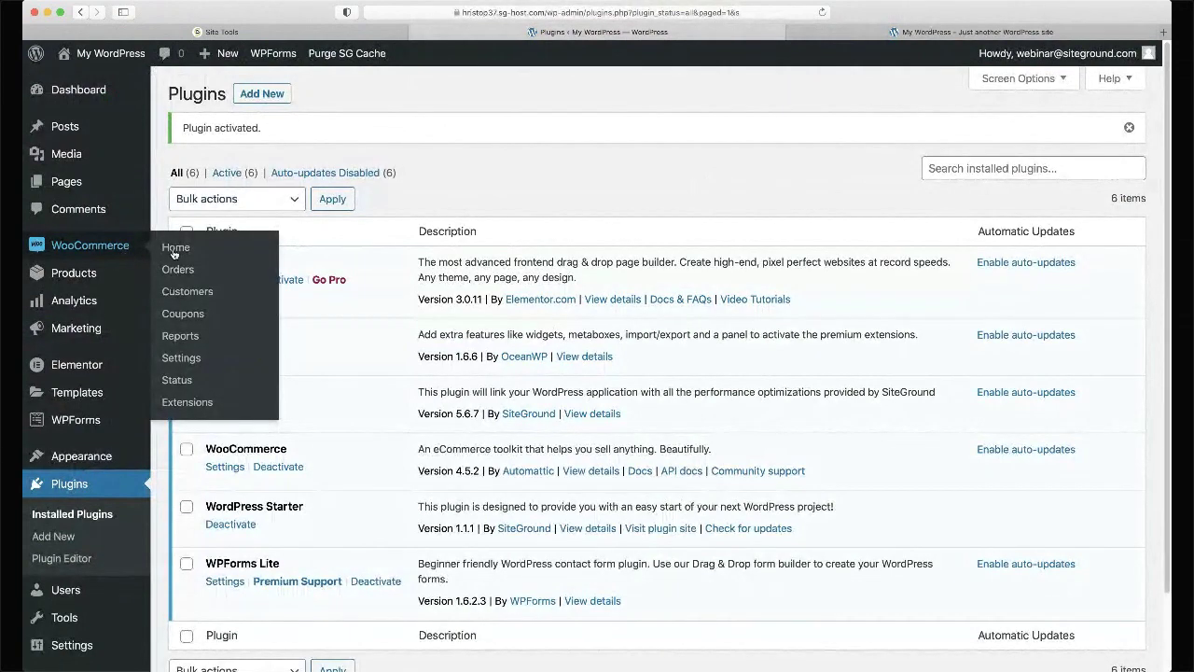
- In General settings, enter 'Street 12' as Address line 1 and 'Sofia' as City
click(183, 360)
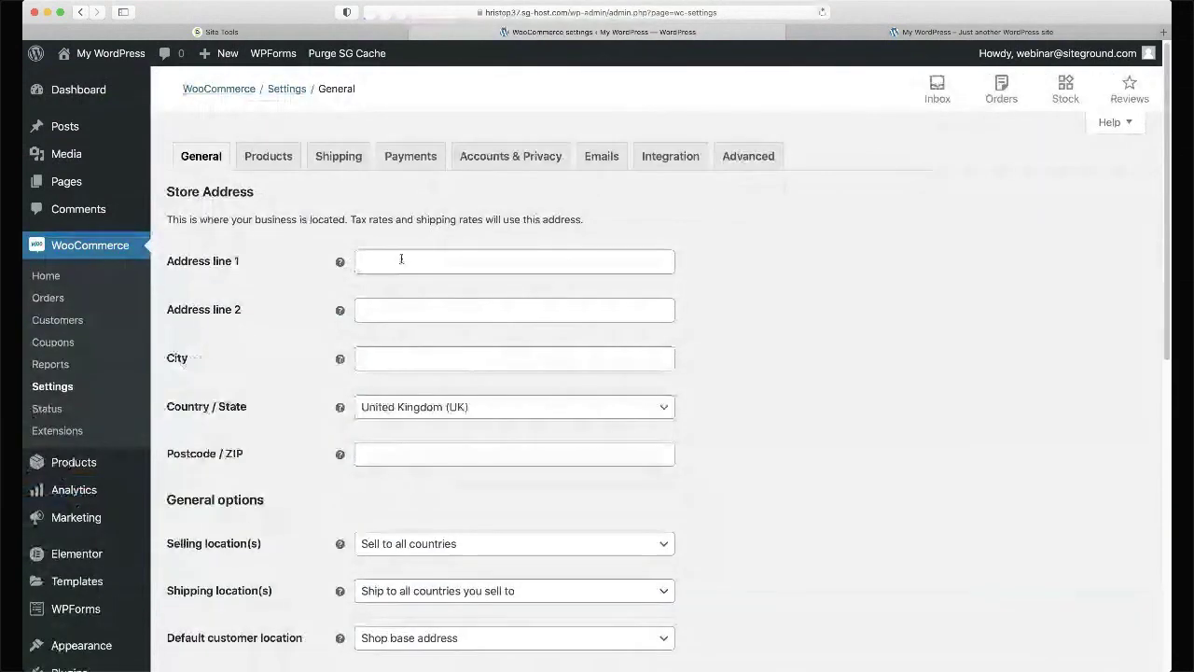
click(401, 259)
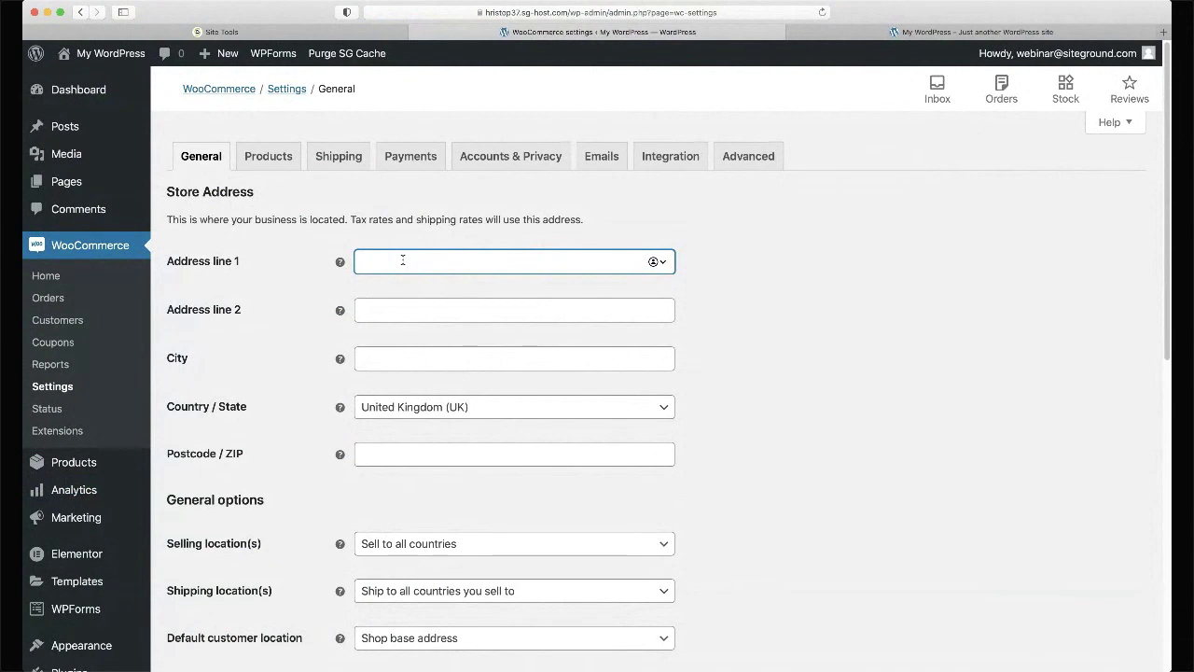
text(Street 12)
key(Tab)
key(Tab)
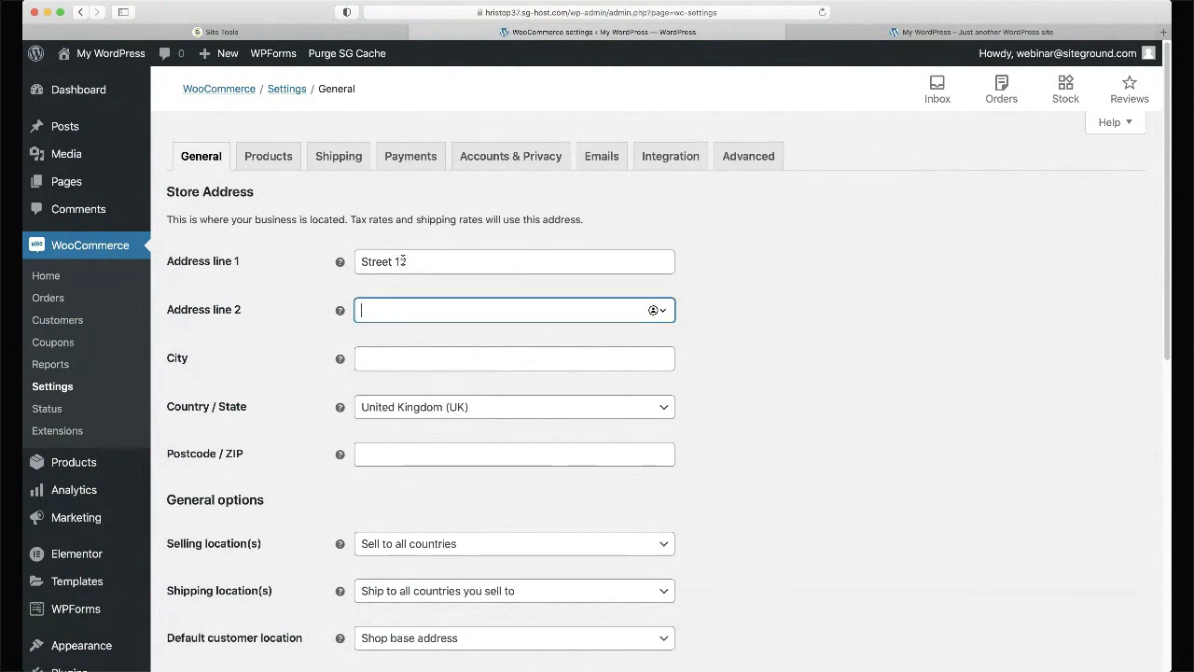
text(Sofia)
- Set Country / State to Bulgaria — Sofia-Grad and the postcode to 1000
key(Tab)
text(bulg)
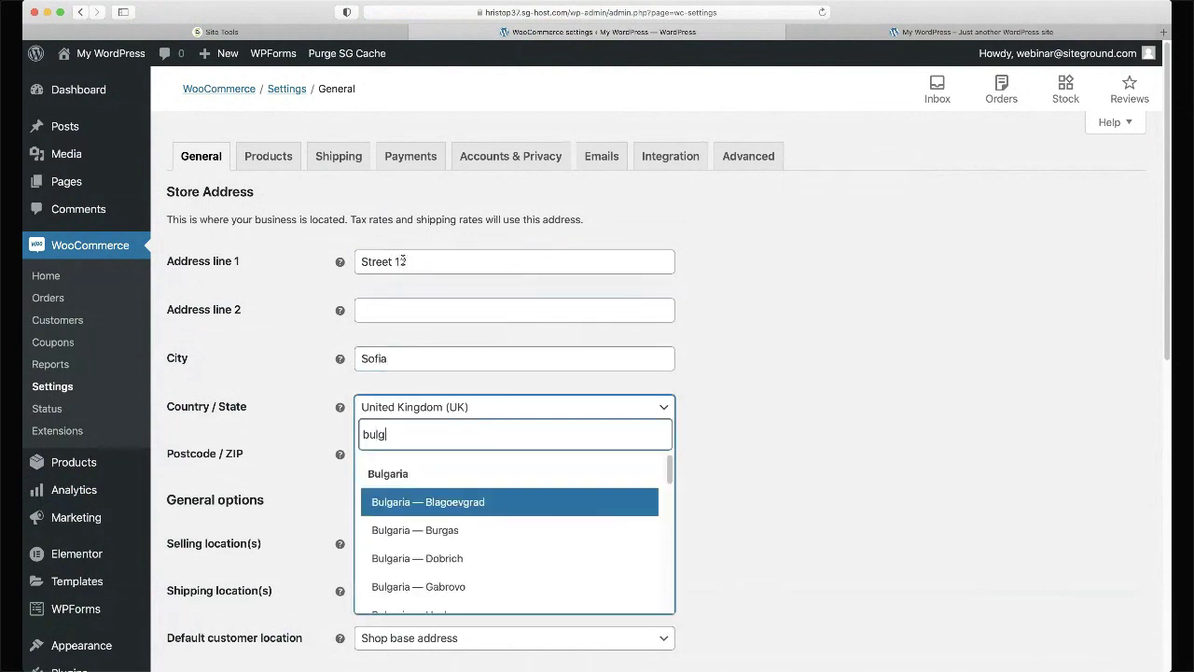
text(ar -)
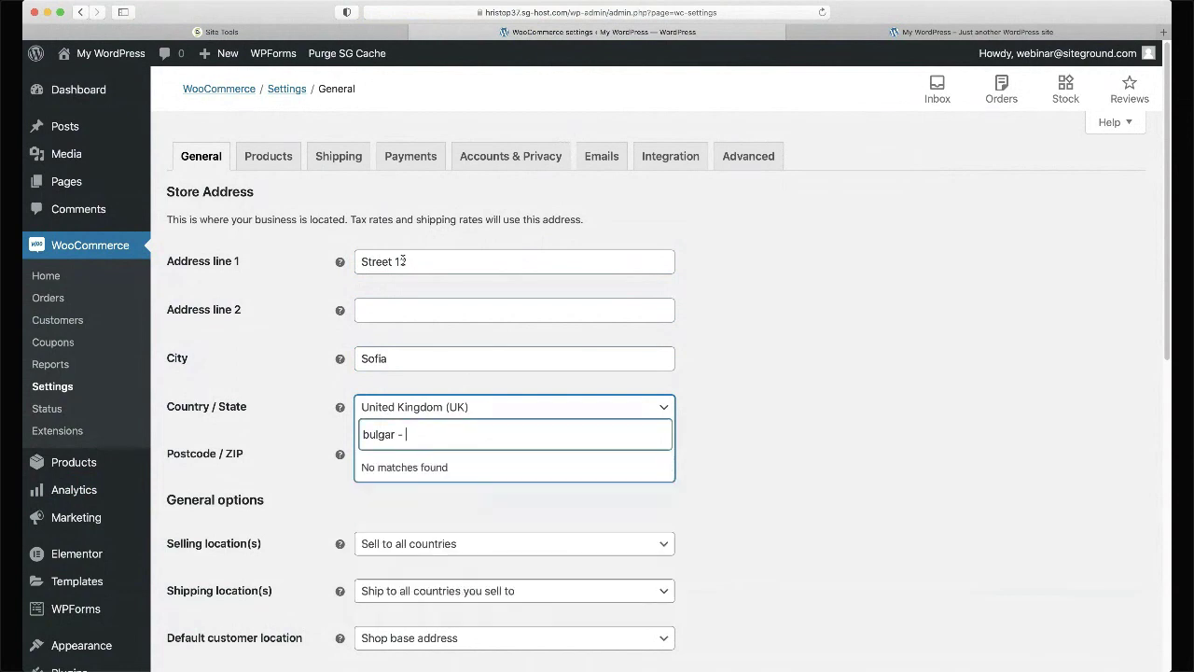
key(BackSpace)
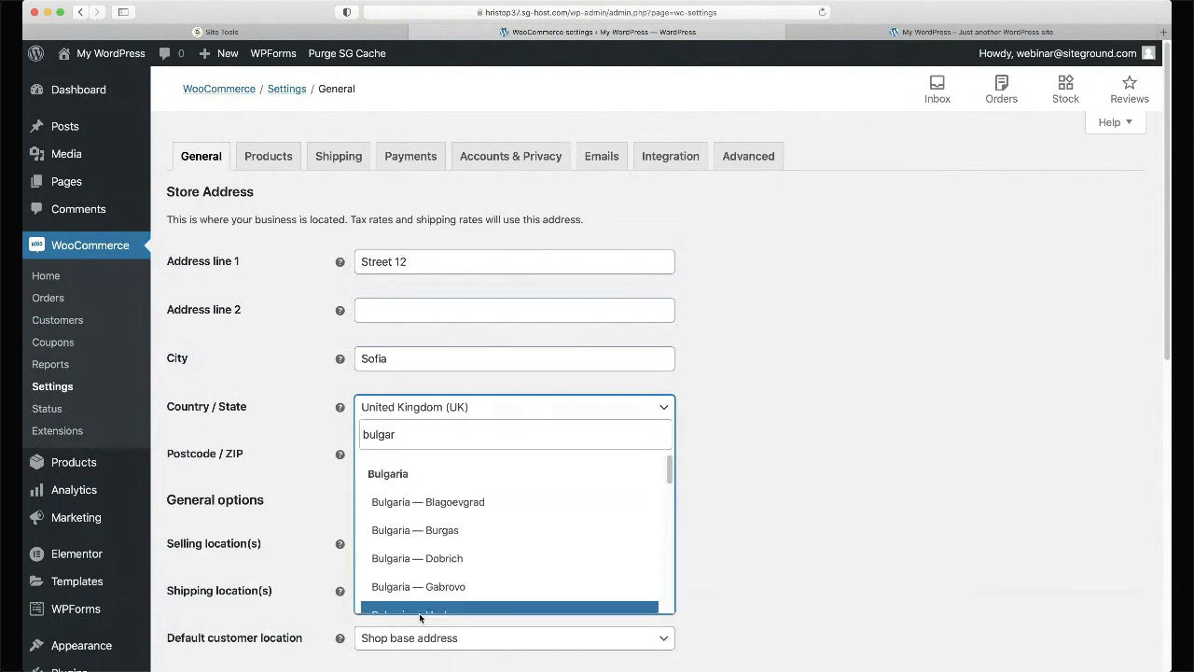
scroll(420, 622, down, 2)
scroll(458, 487, down, 8)
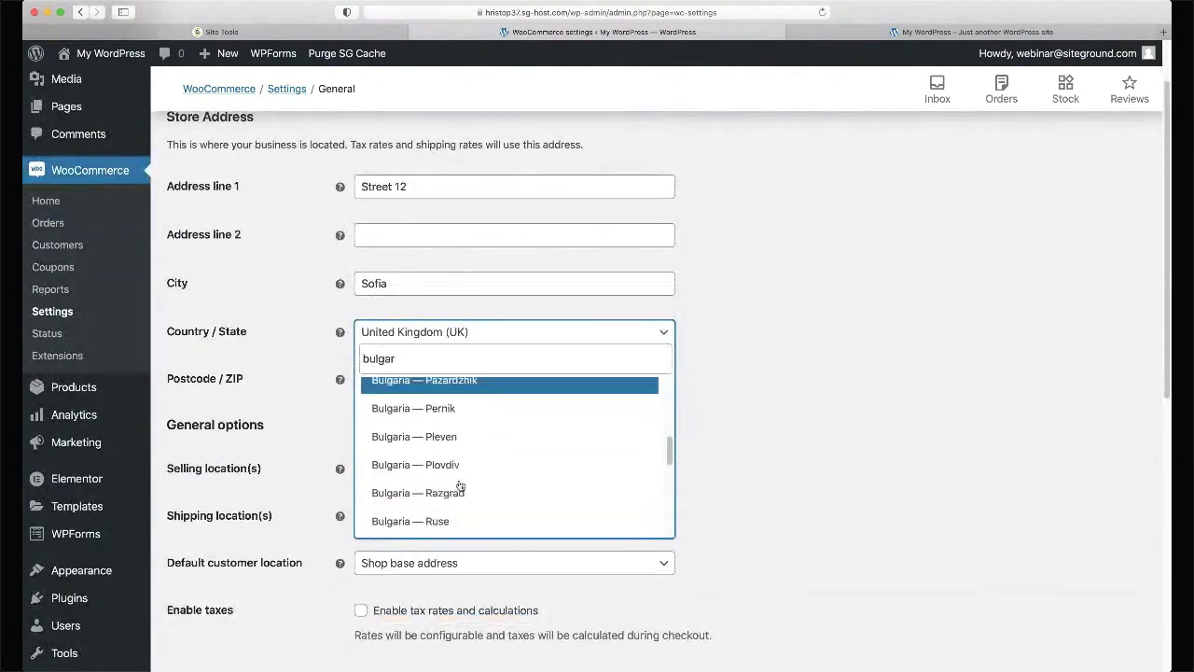
scroll(459, 485, down, 5)
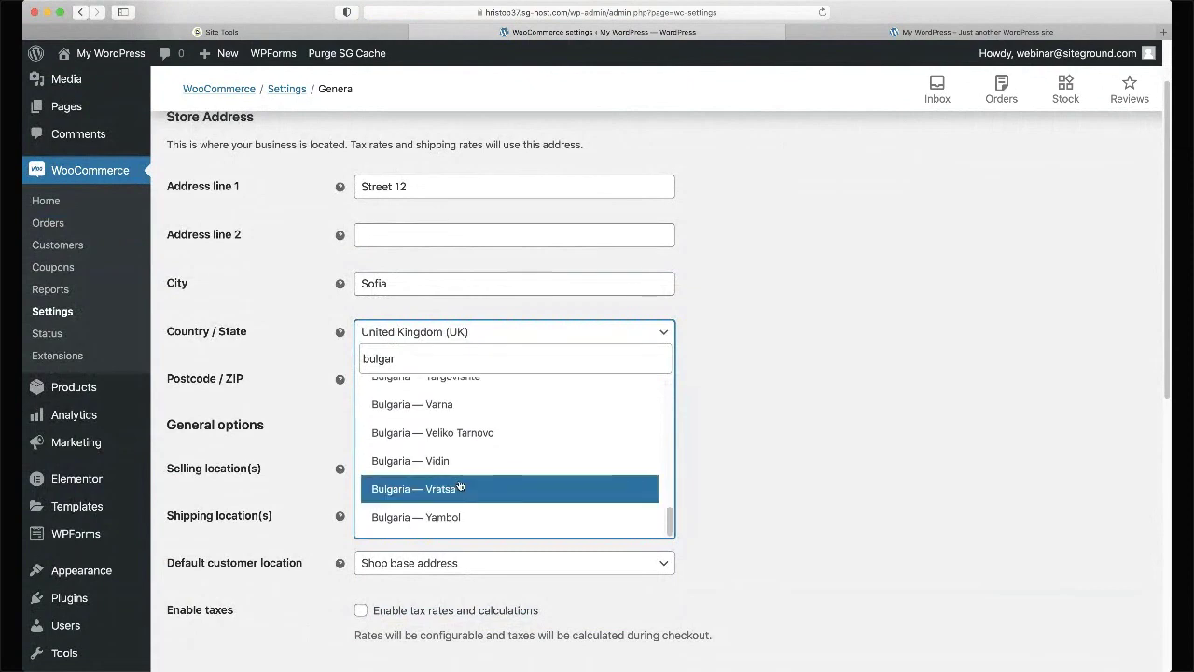
scroll(459, 485, up, 5)
scroll(459, 485, down, 1)
click(456, 498)
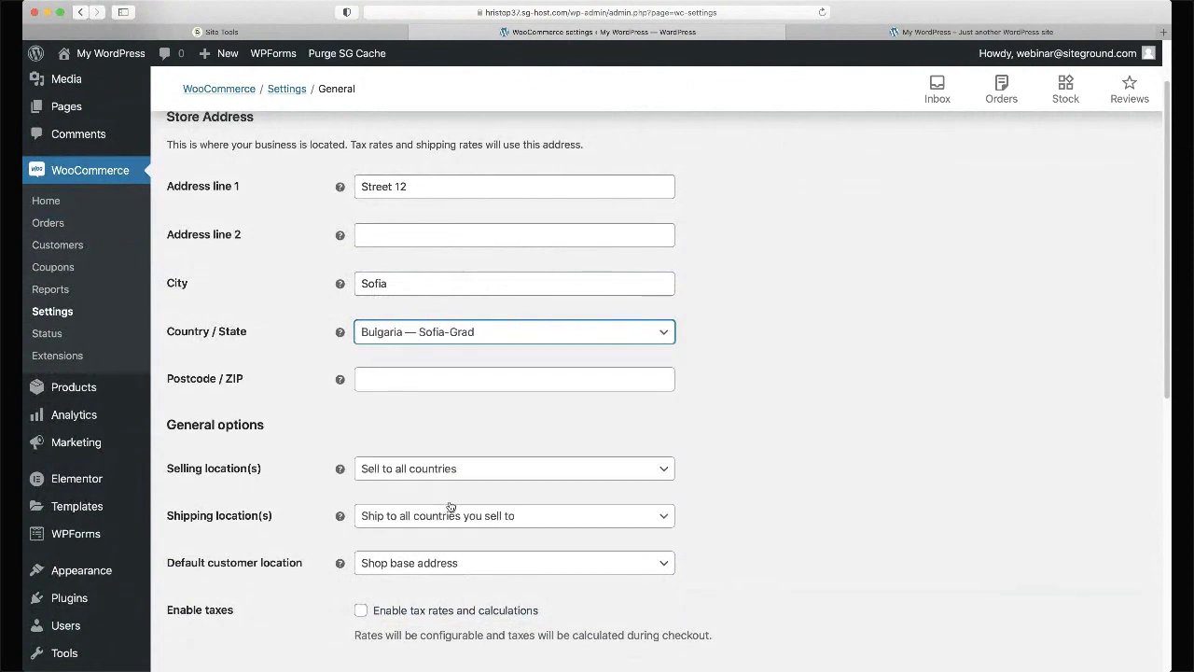
click(447, 380)
text(1000)
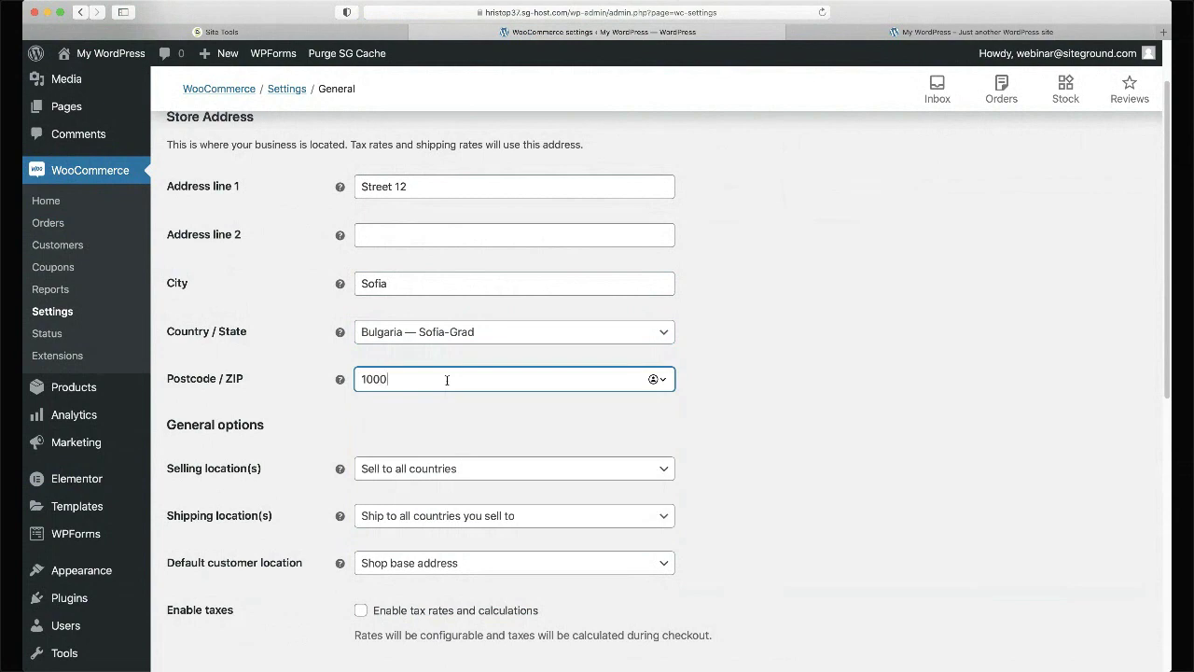
click(463, 244)
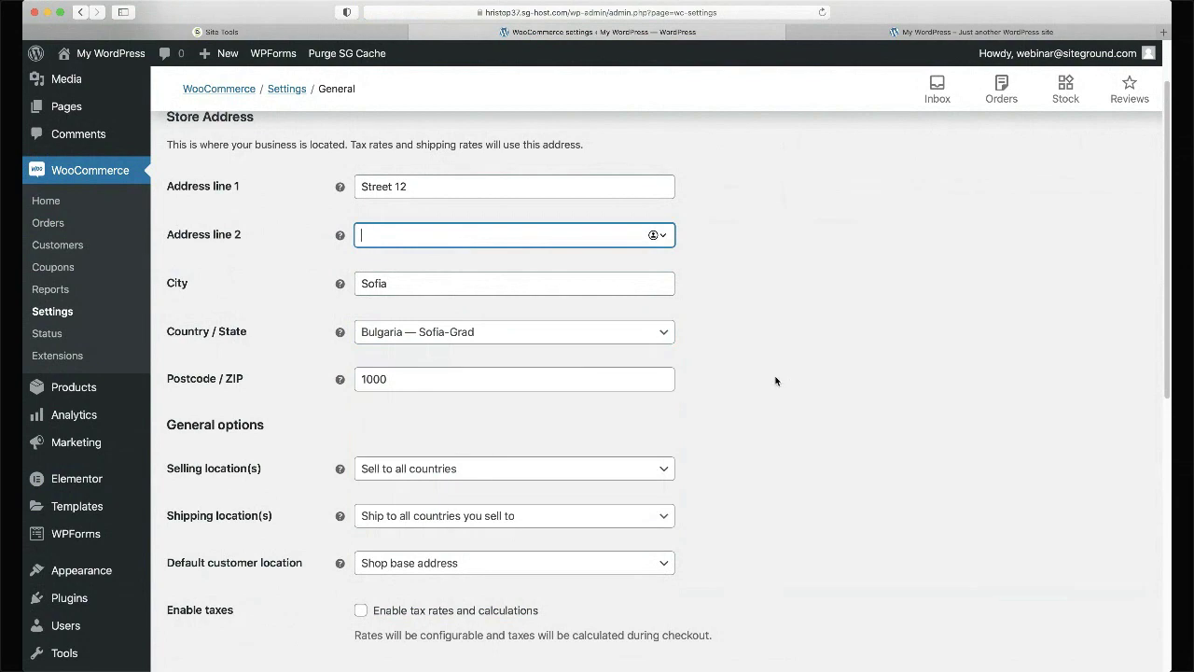
scroll(775, 380, down, 2)
- Tick 'Enable tax rates and calculations' in the WooCommerce General settings
scroll(775, 381, up, 1)
scroll(775, 381, up, 1)
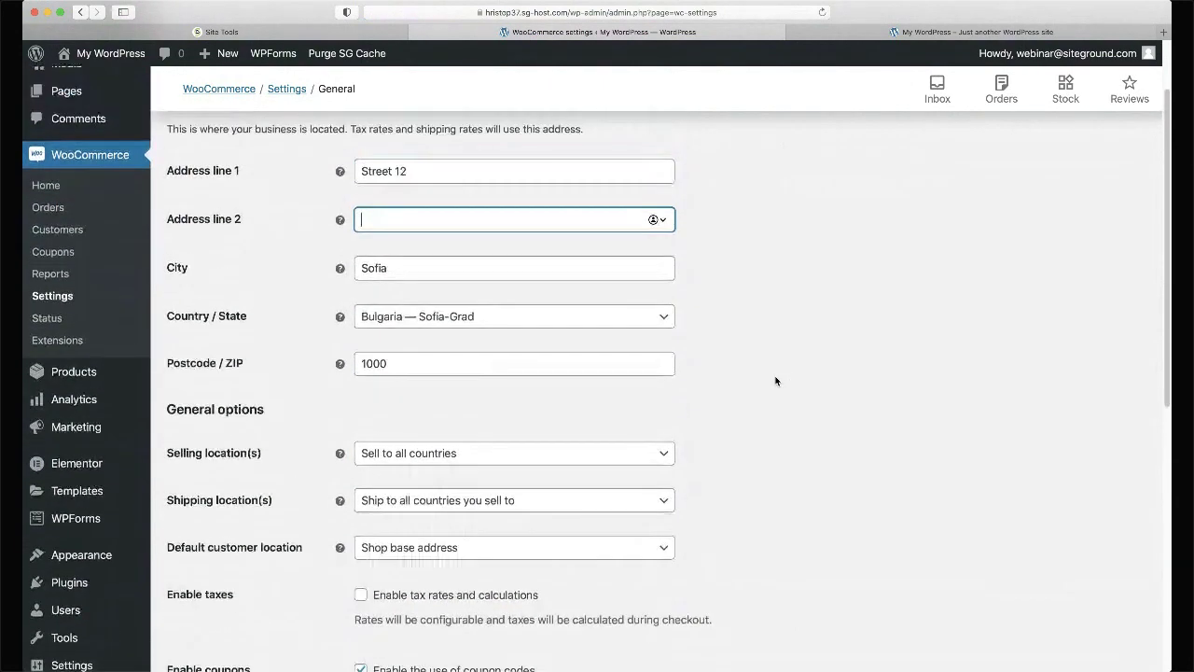
scroll(775, 381, down, 1)
scroll(776, 380, down, 2)
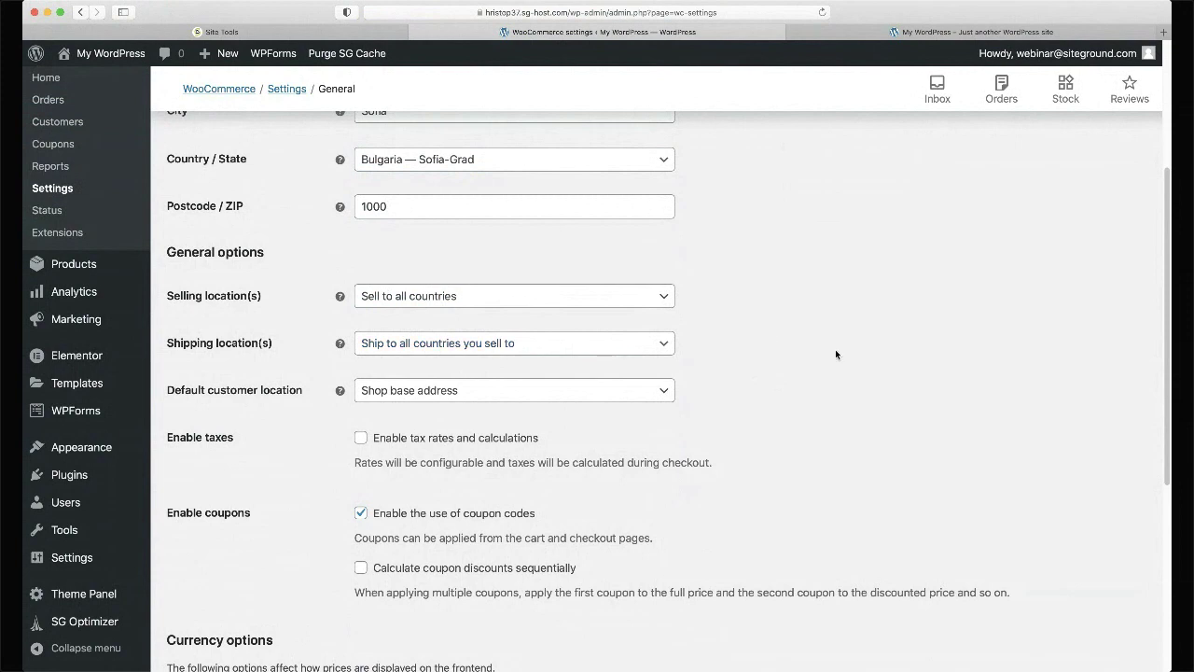
scroll(835, 354, down, 2)
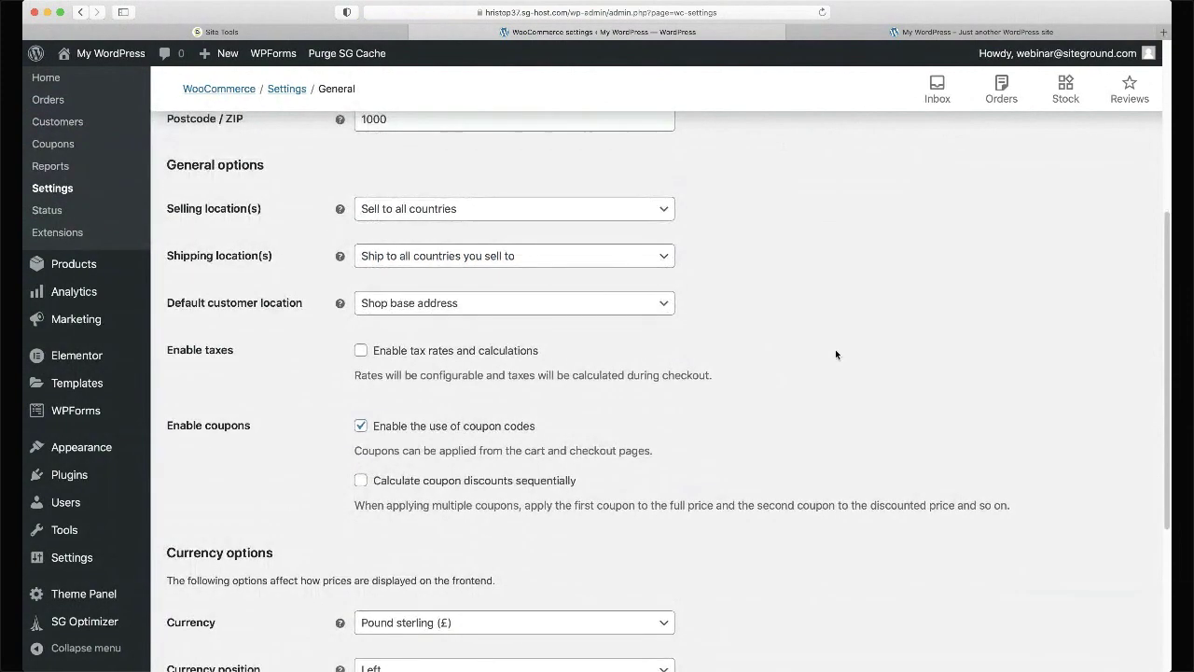
scroll(835, 349, down, 2)
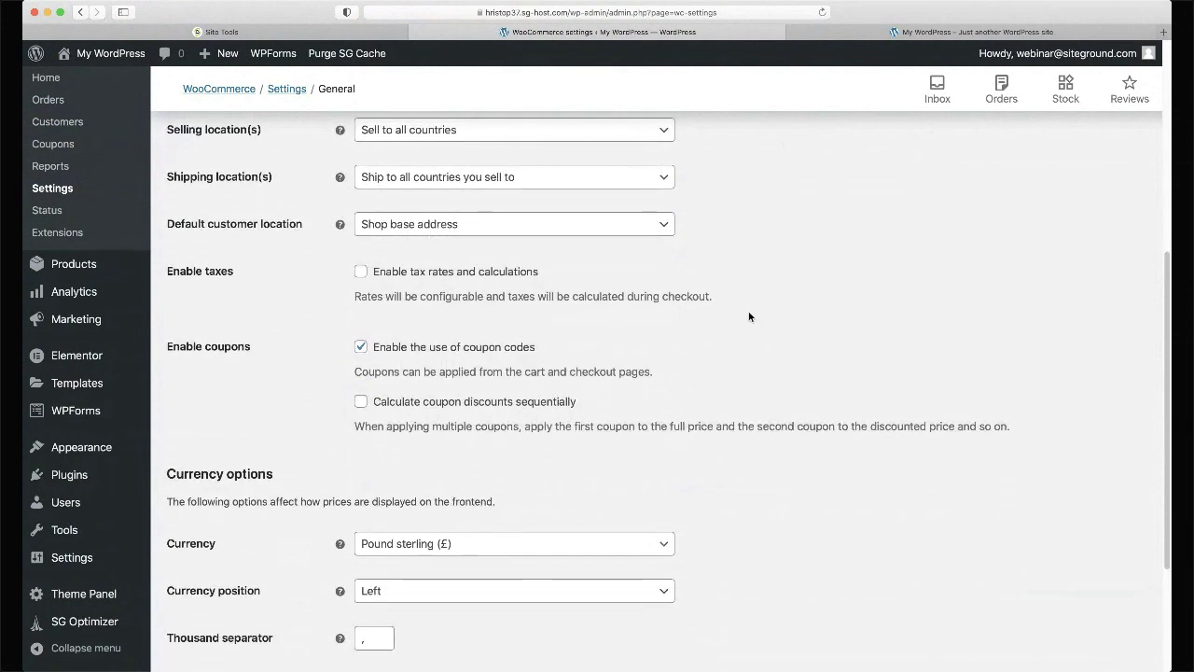
scroll(748, 317, up, 1)
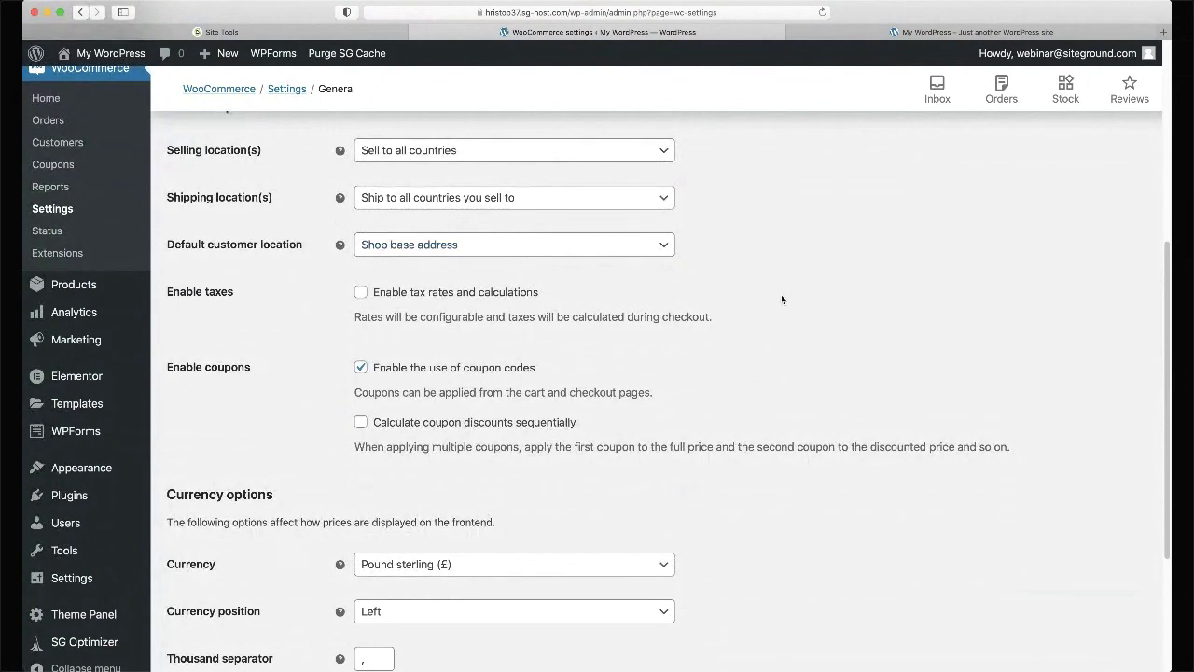
scroll(781, 298, down, 3)
scroll(780, 294, down, 1)
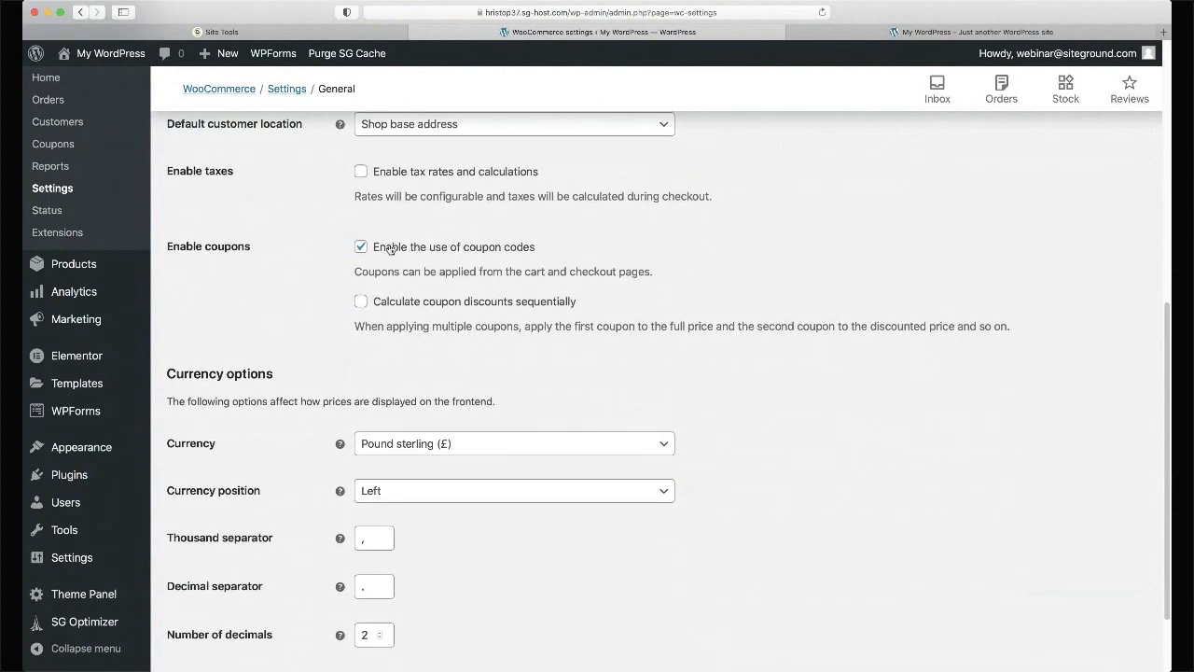
click(361, 172)
scroll(482, 209, down, 1)
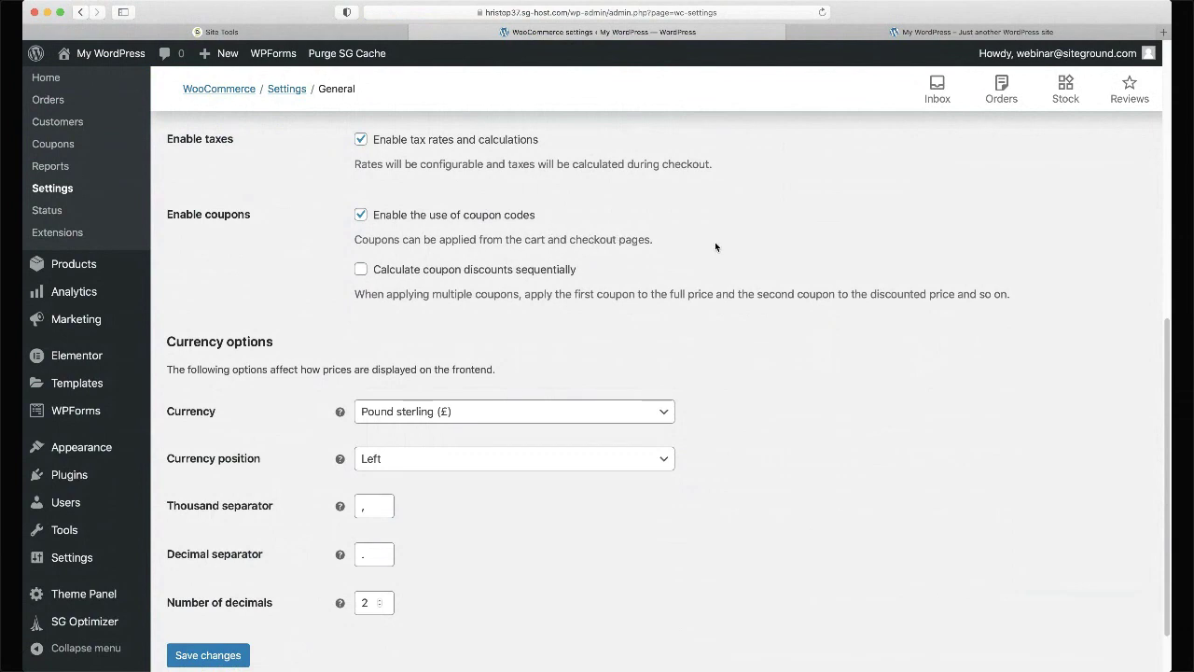
scroll(715, 246, down, 3)
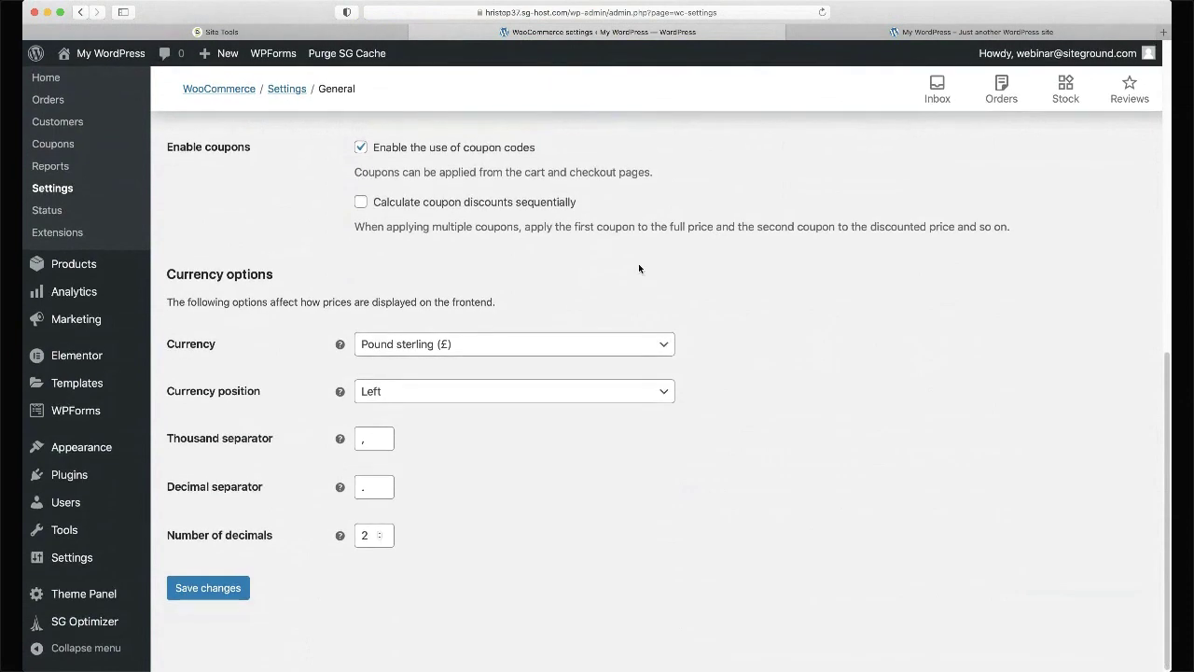
- Change the store currency to United States (US) dollar ($)
click(527, 354)
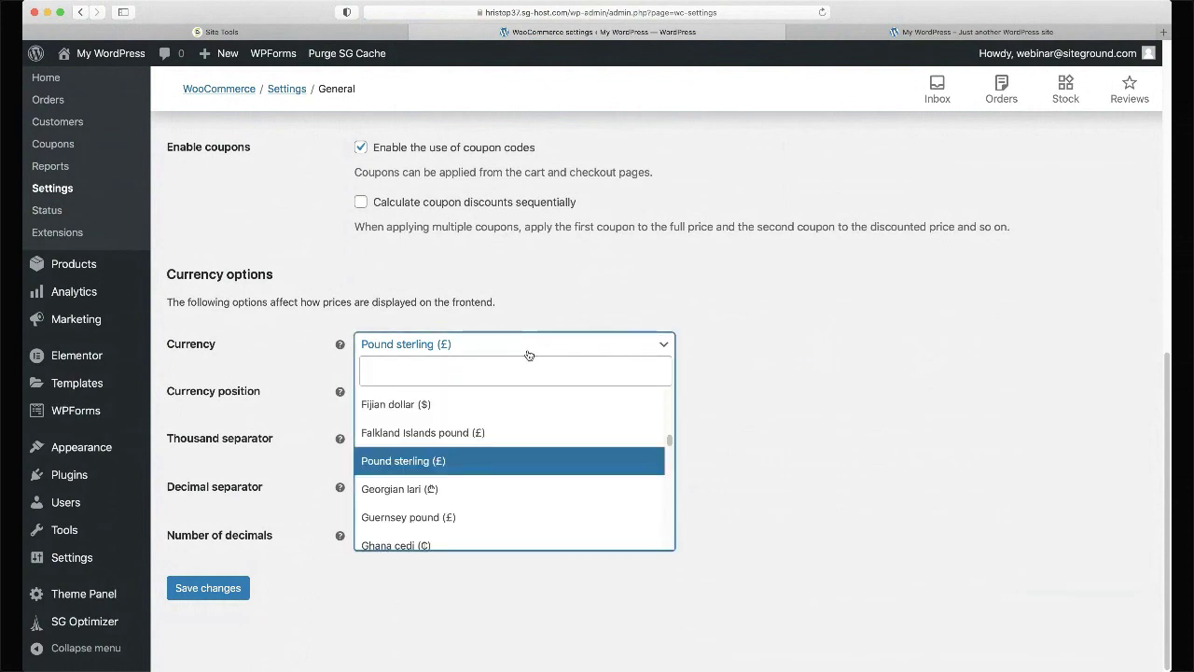
click(508, 373)
text(unite)
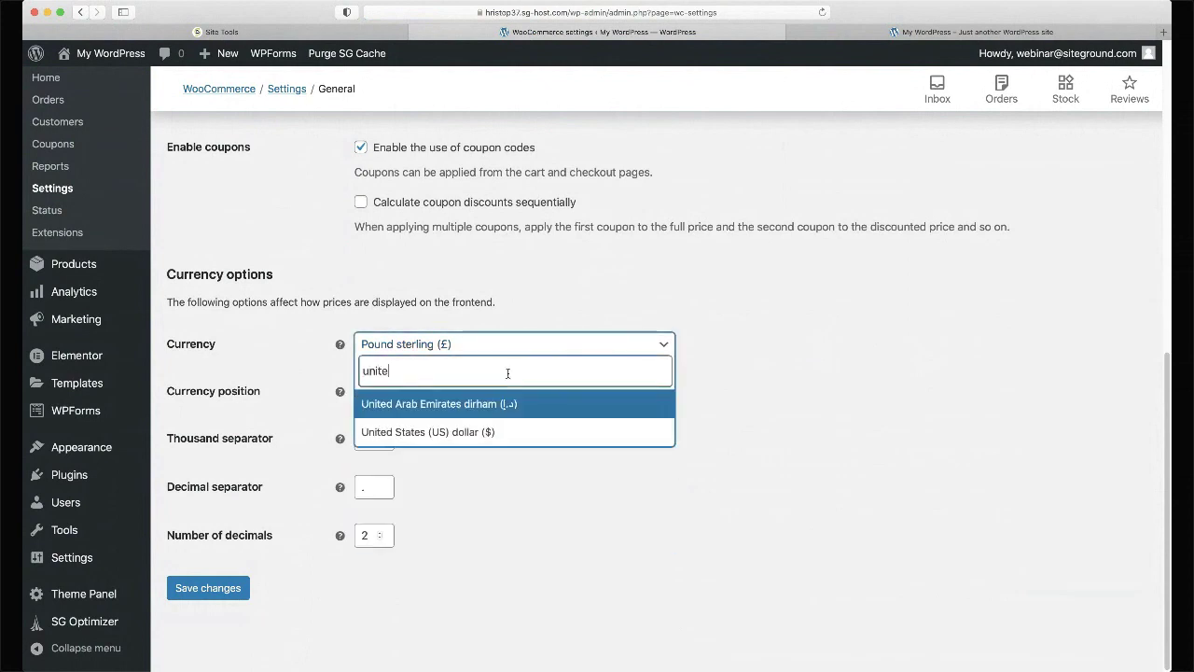
click(479, 431)
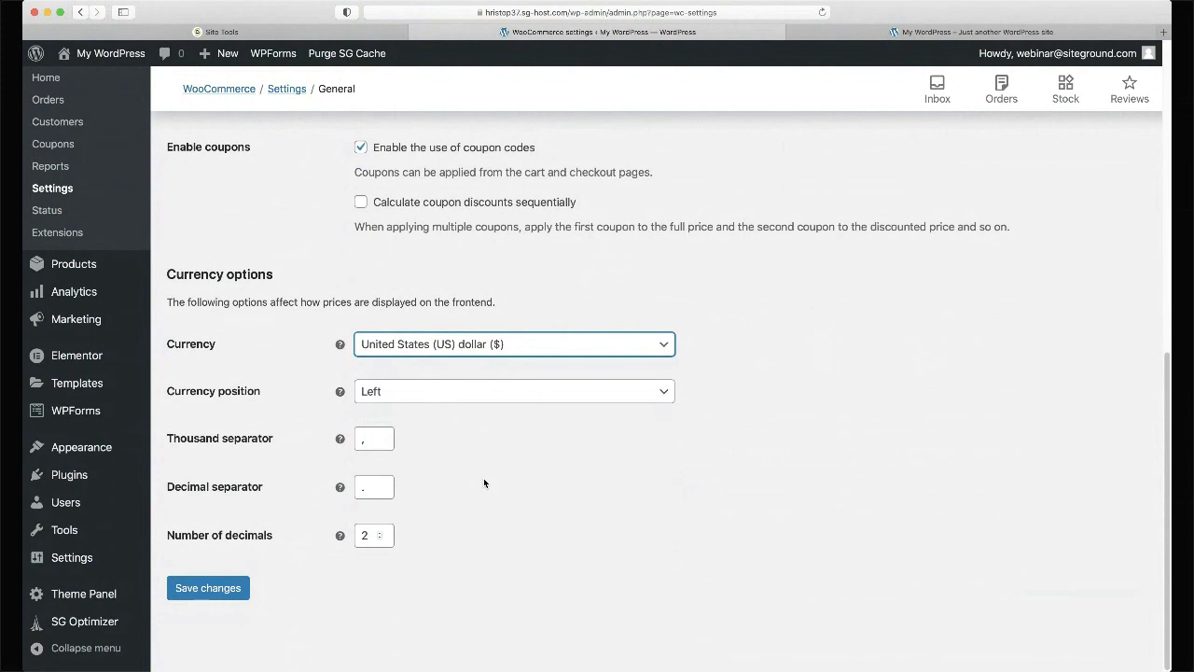
- Save the WooCommerce general settings
click(210, 588)
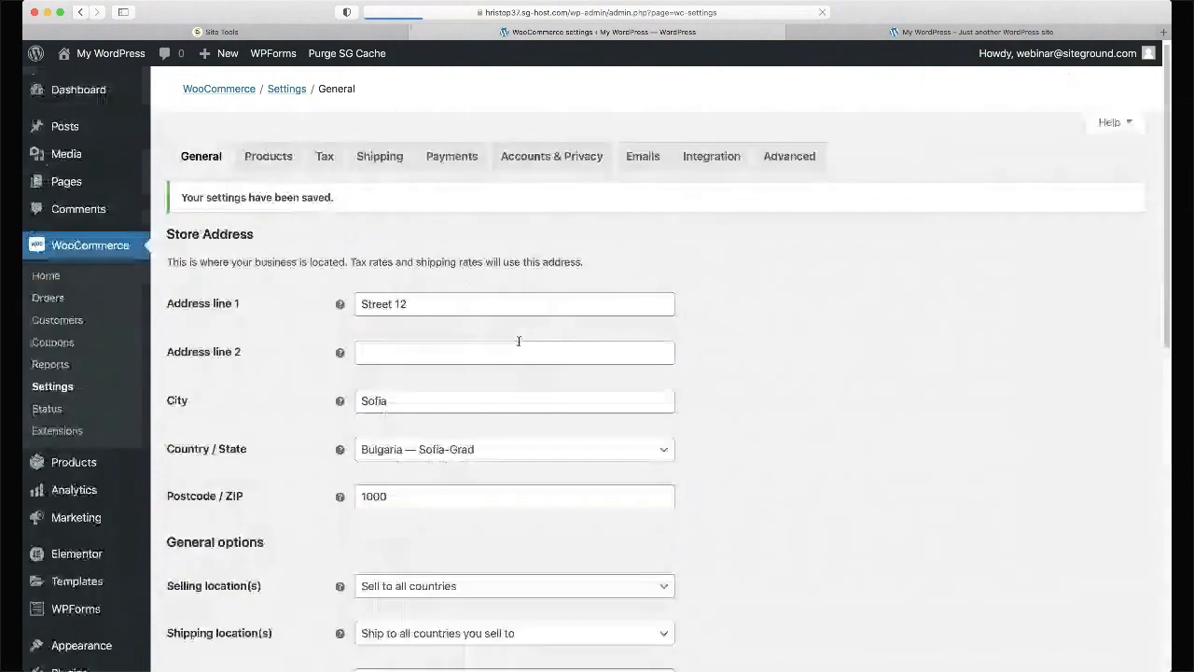
scroll(869, 247, down, 3)
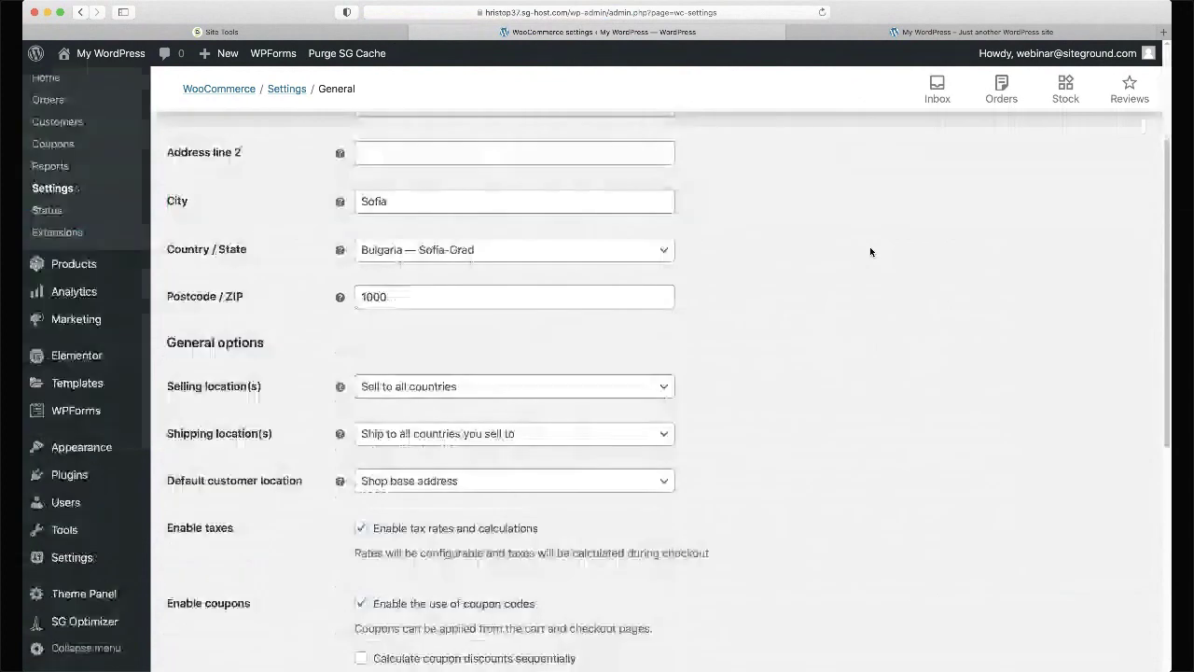
scroll(869, 251, down, 5)
scroll(869, 251, up, 3)
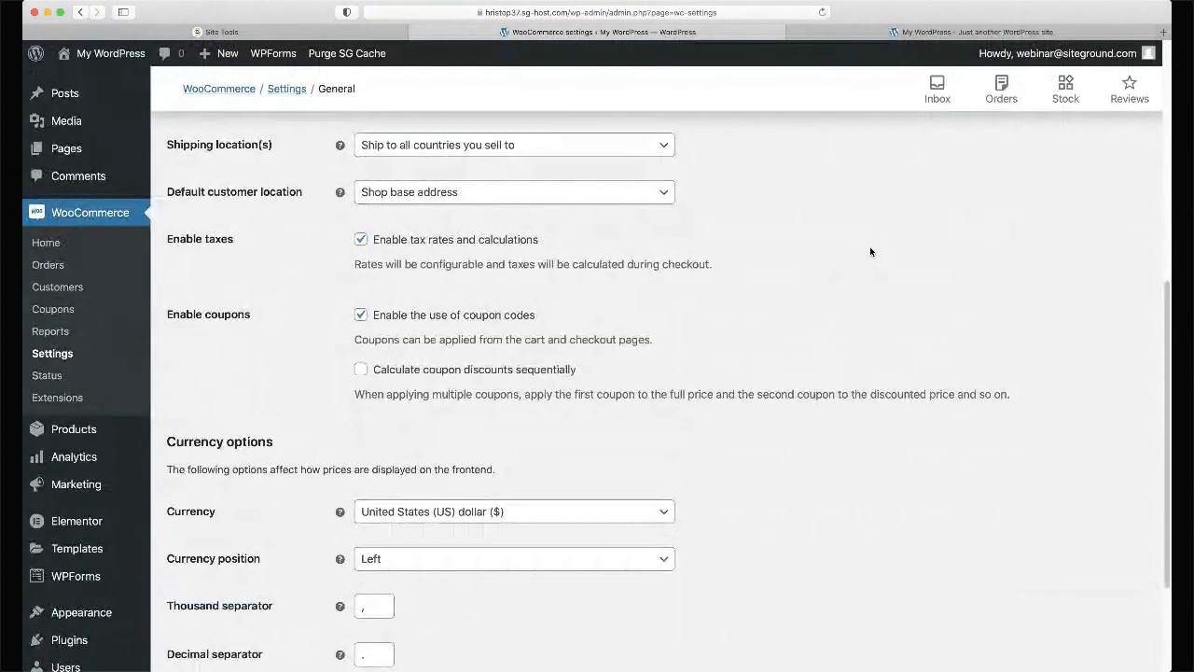
scroll(870, 246, up, 2)
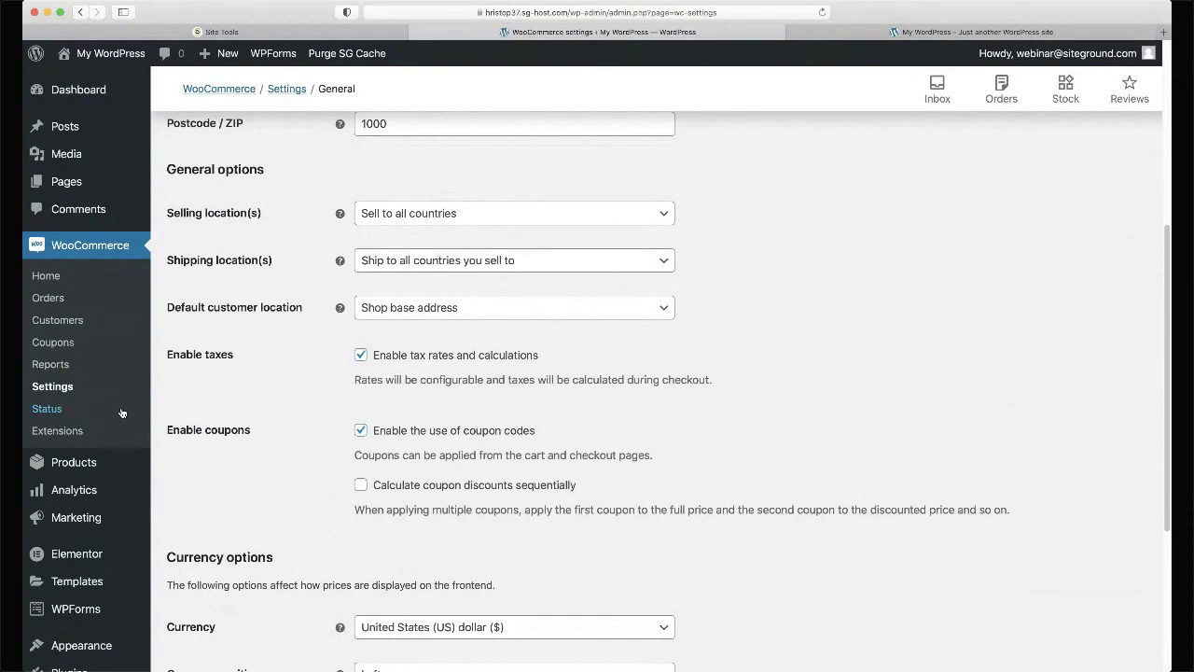
- Run 'Create default WooCommerce pages' in Status > Tools, then view the Pages list
click(56, 410)
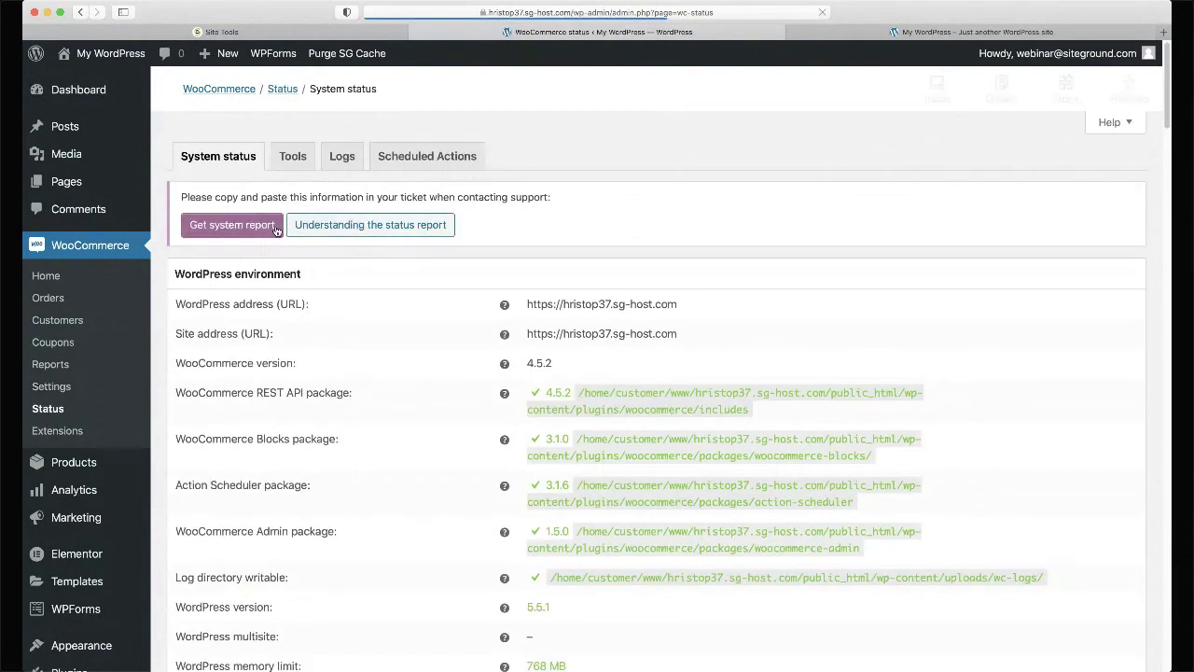
click(293, 156)
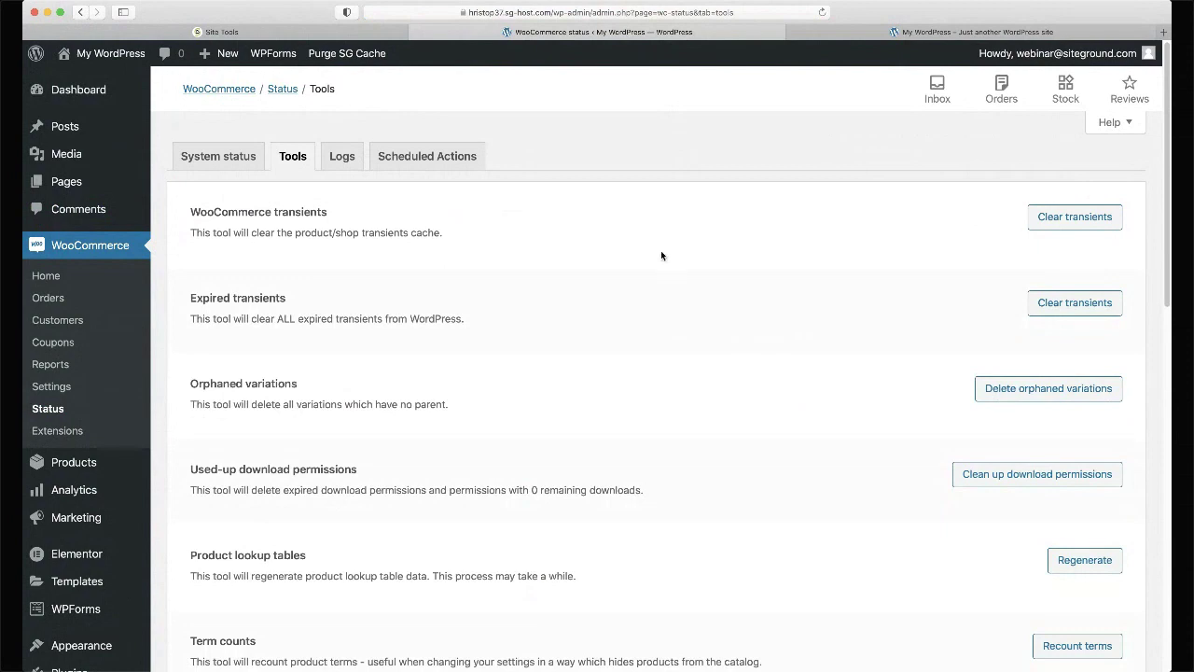
scroll(661, 254, down, 5)
scroll(662, 255, down, 4)
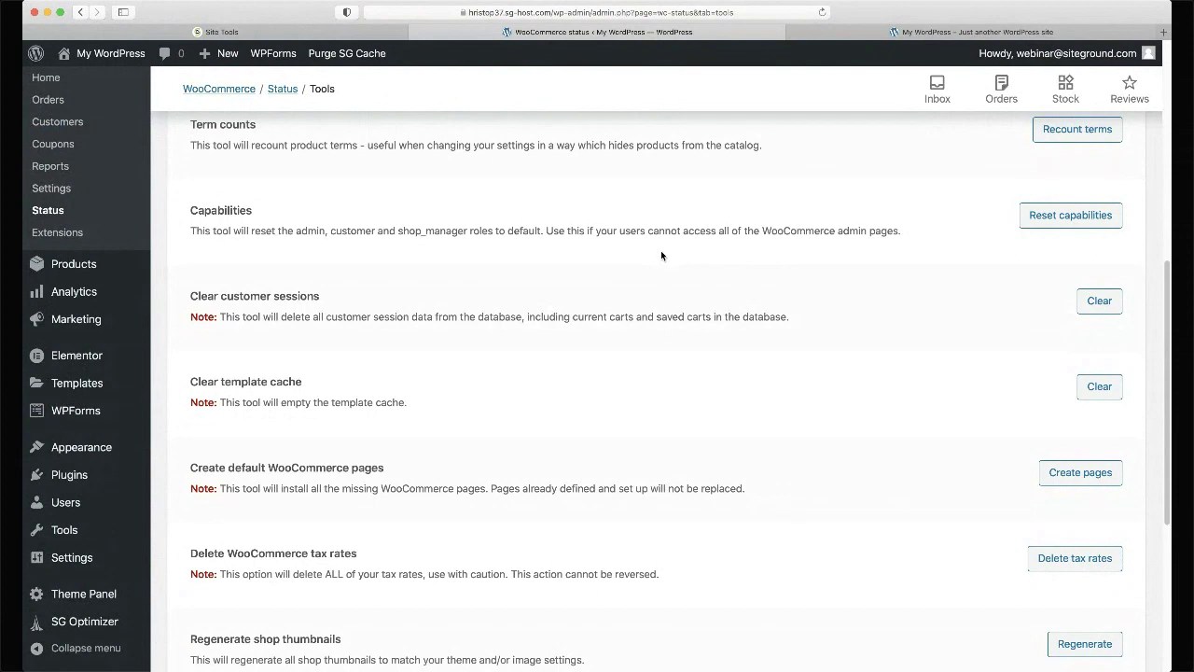
scroll(661, 250, down, 2)
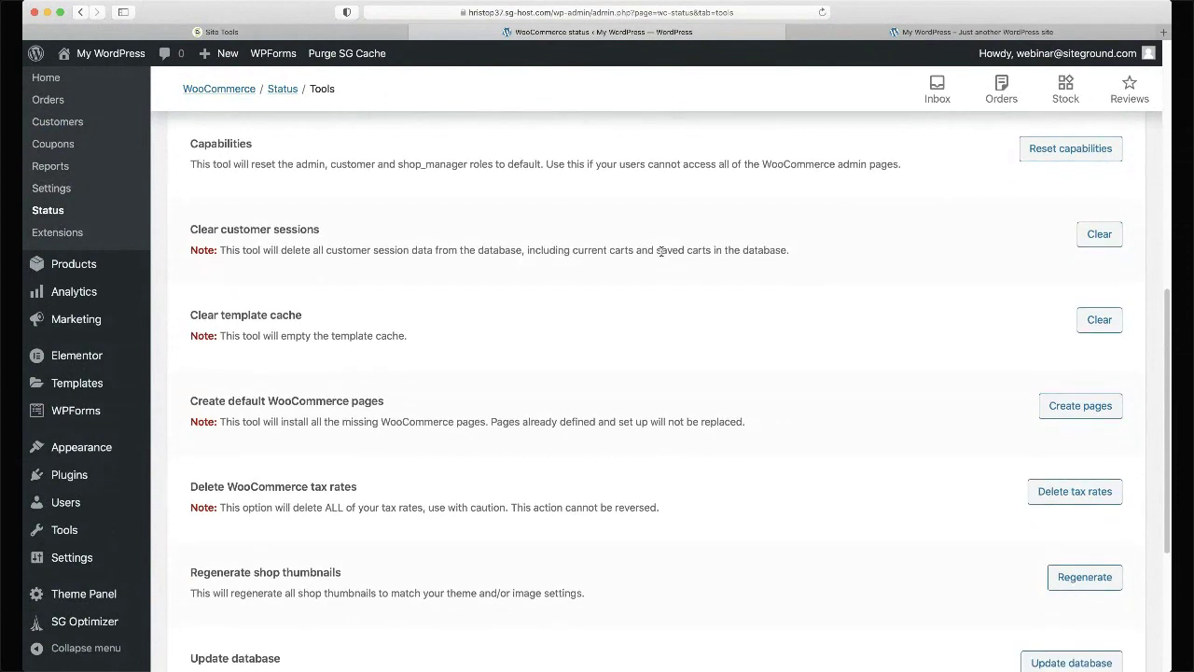
scroll(661, 251, down, 1)
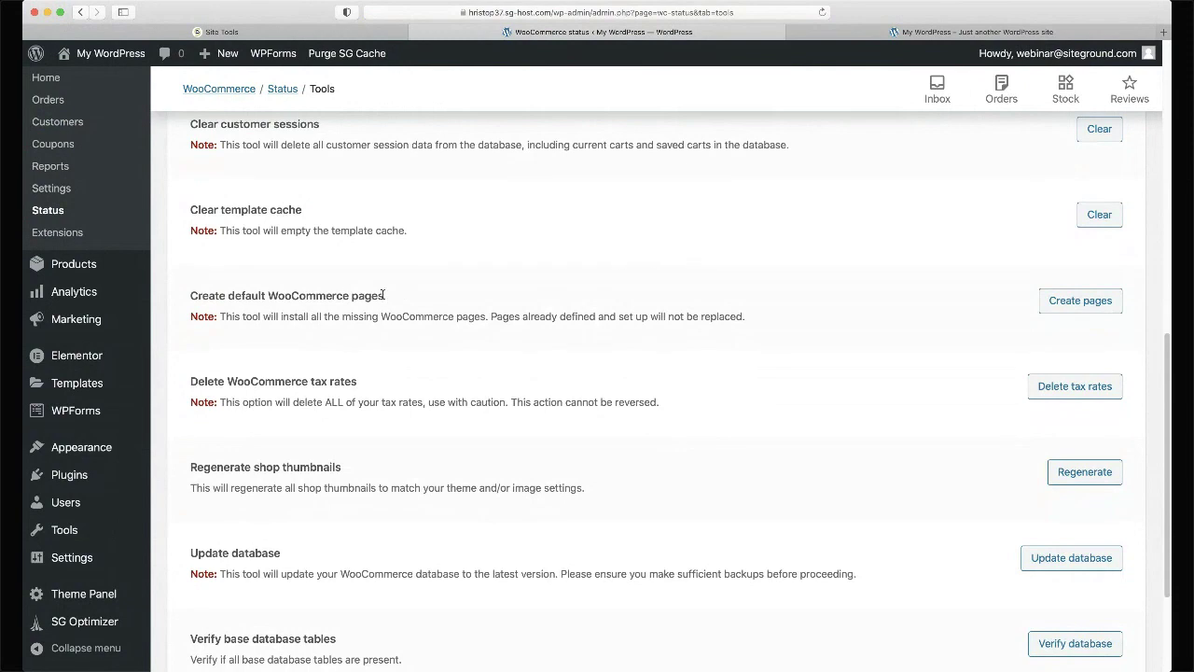
triple_click(333, 296)
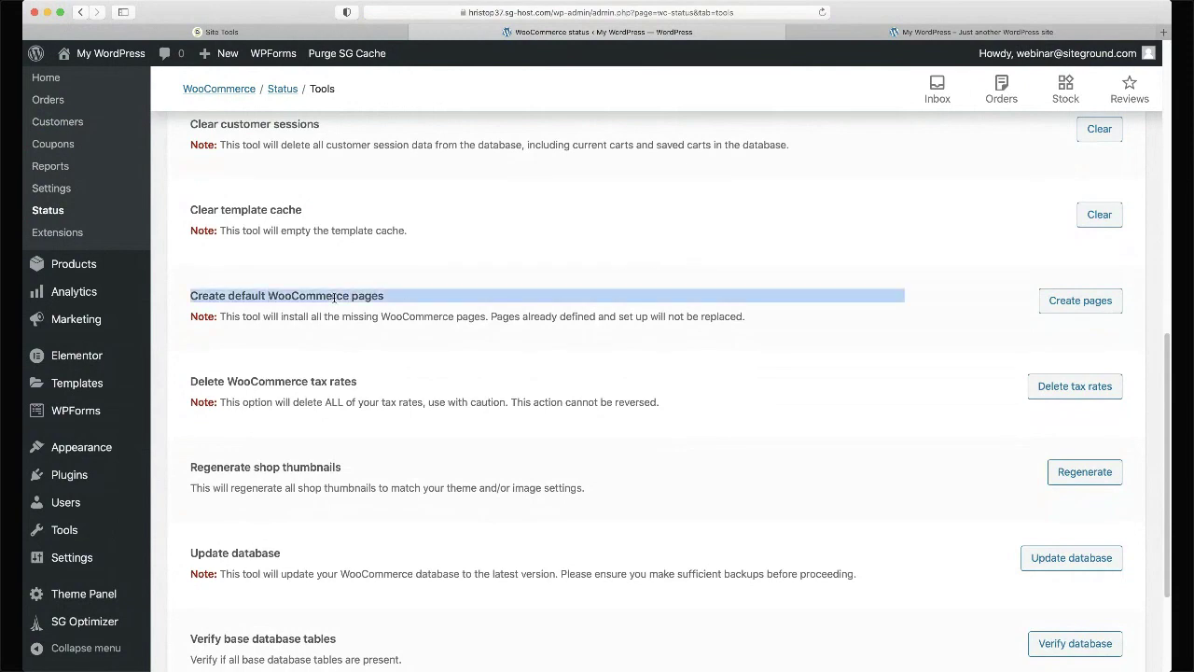
click(828, 277)
click(1063, 299)
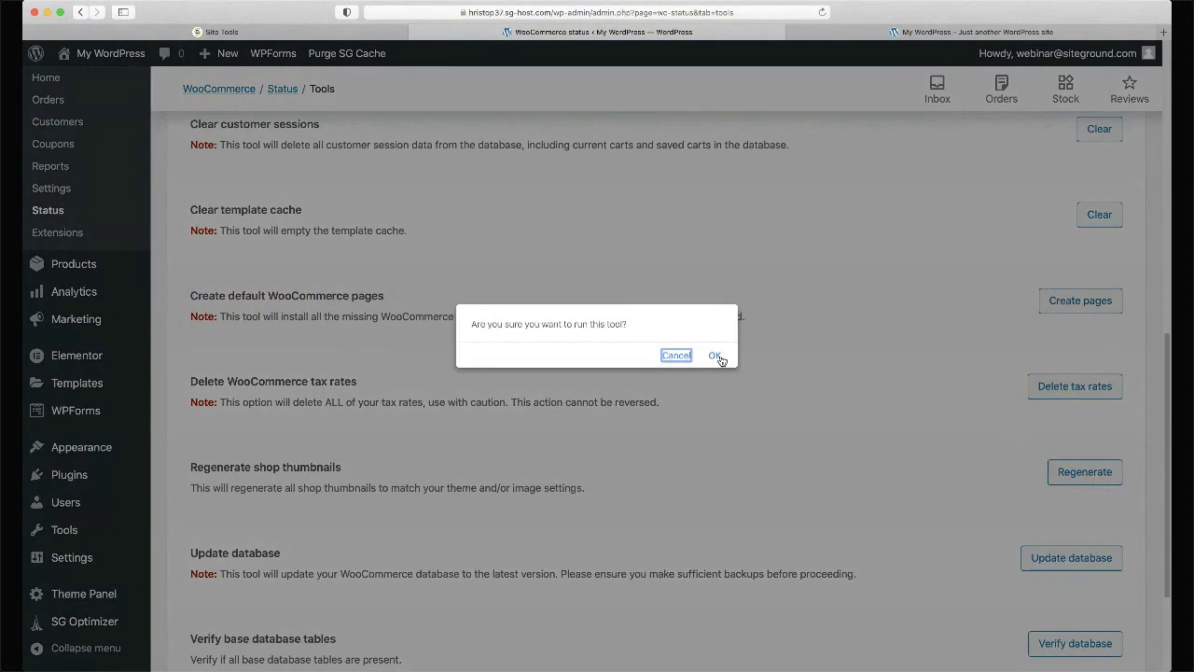
click(717, 356)
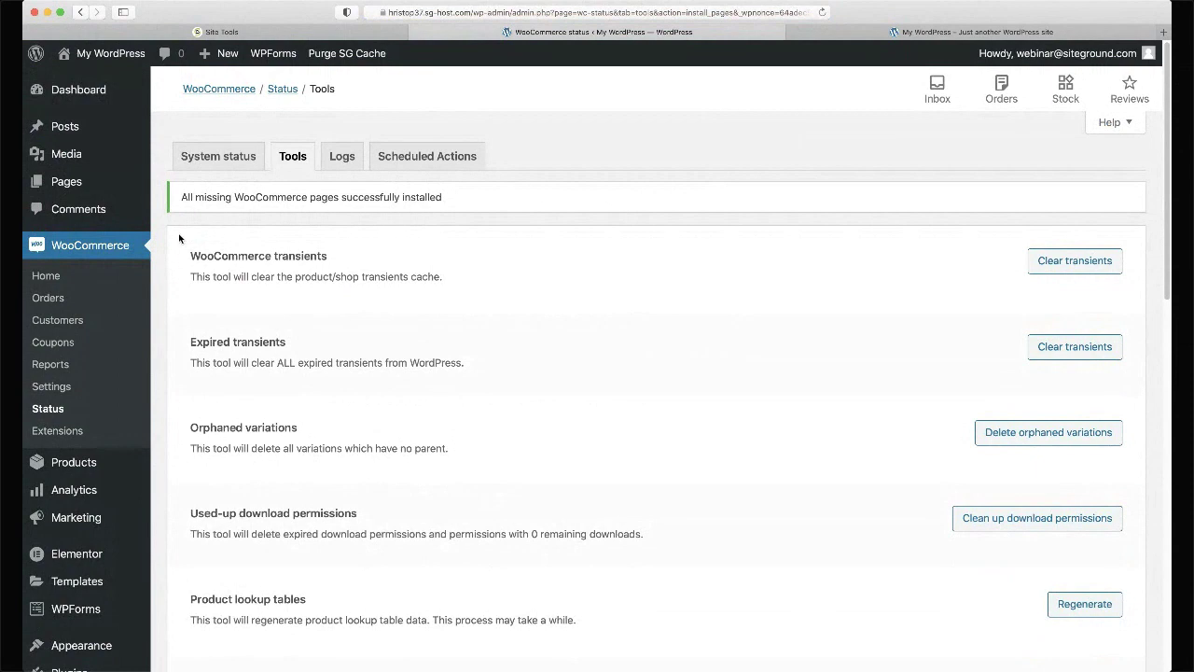
click(81, 185)
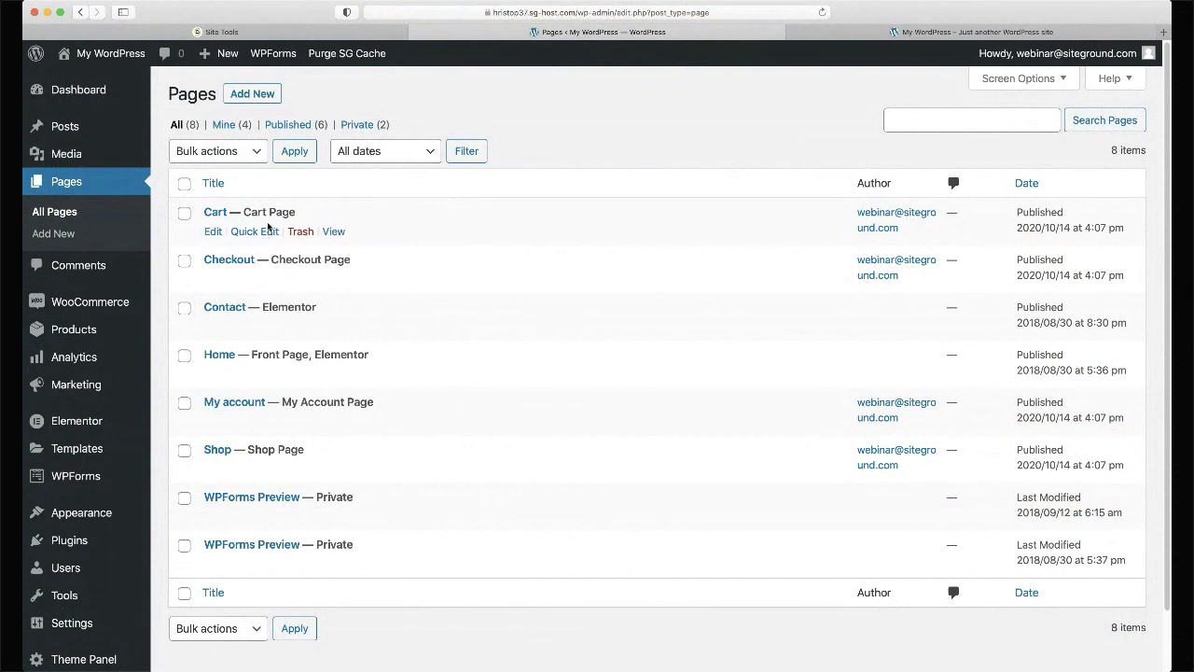
mouse_move(413, 355)
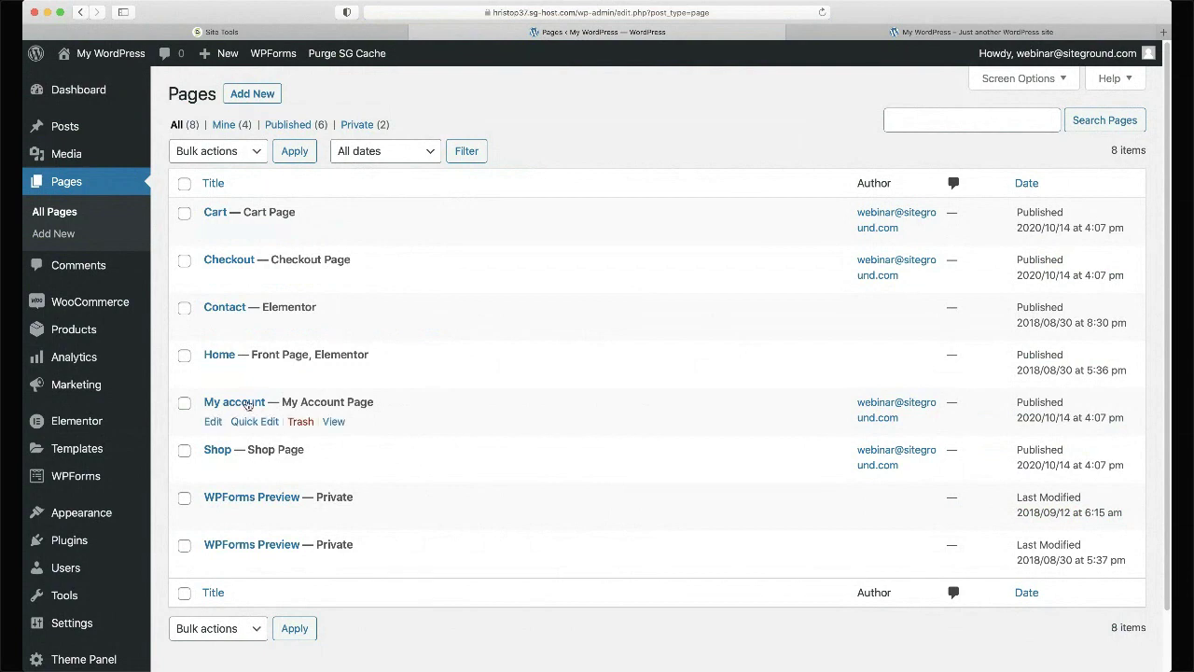
click(214, 233)
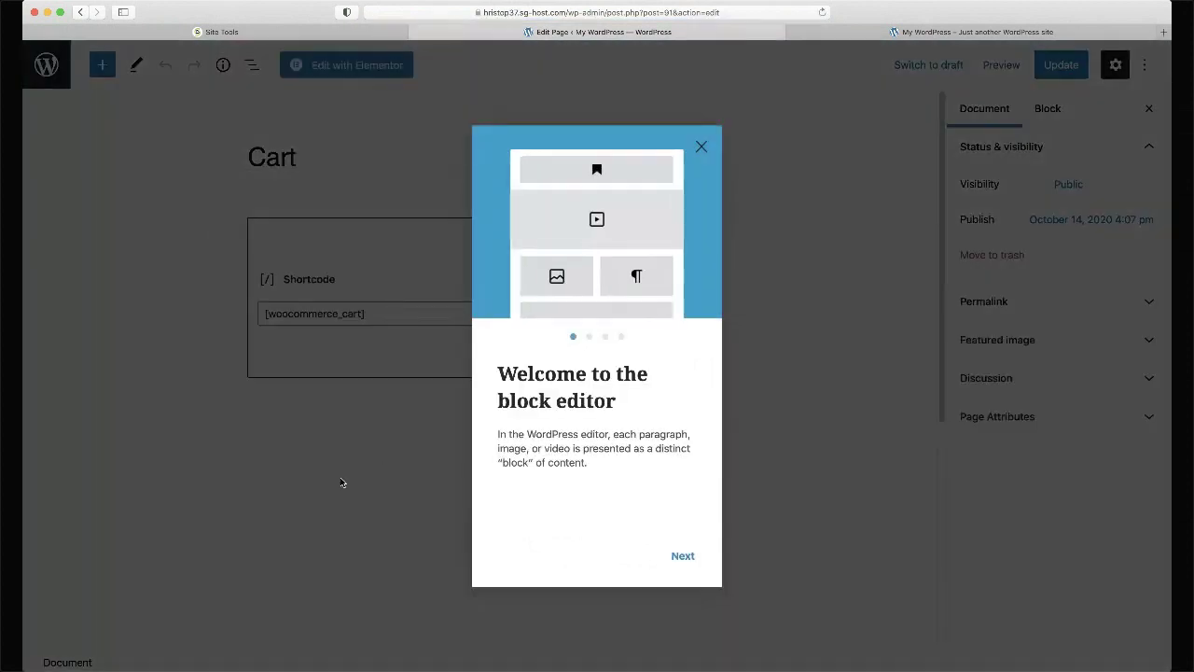
click(342, 479)
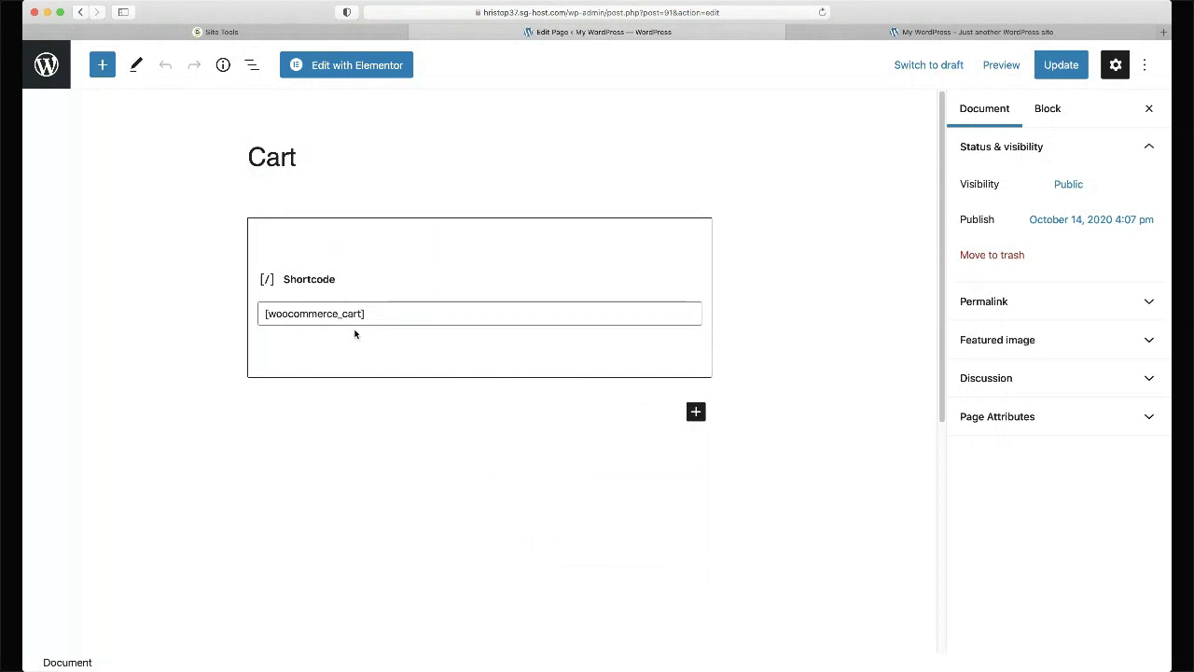
click(51, 75)
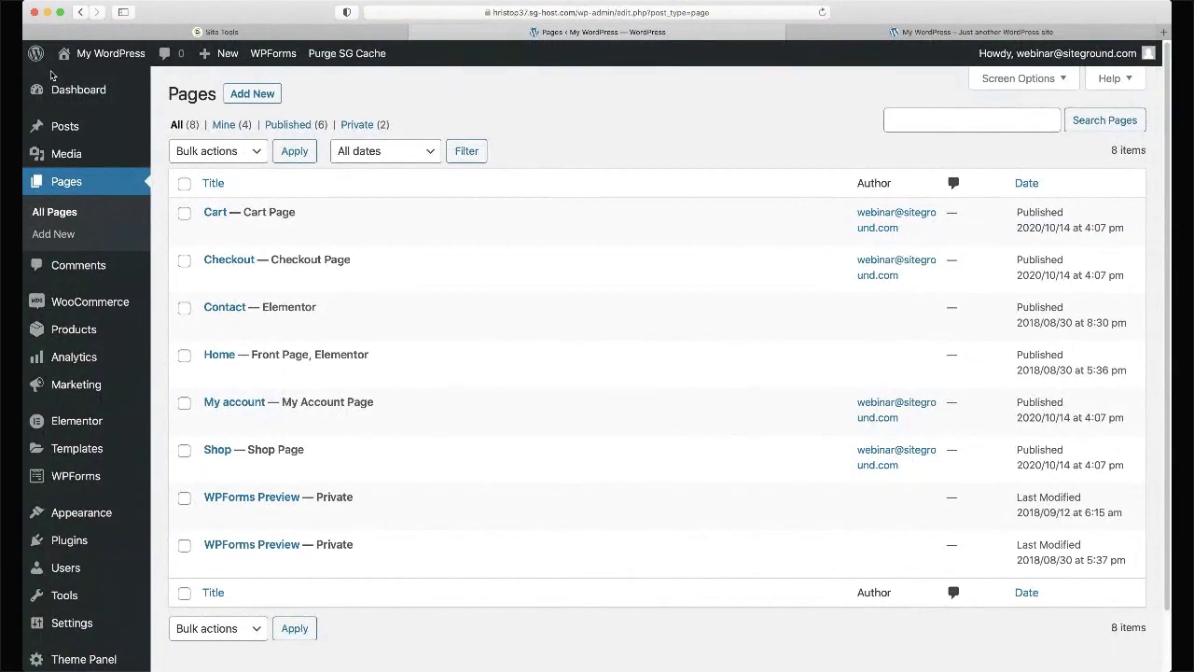
- Open Products > All Products and view the empty product list
mouse_move(114, 300)
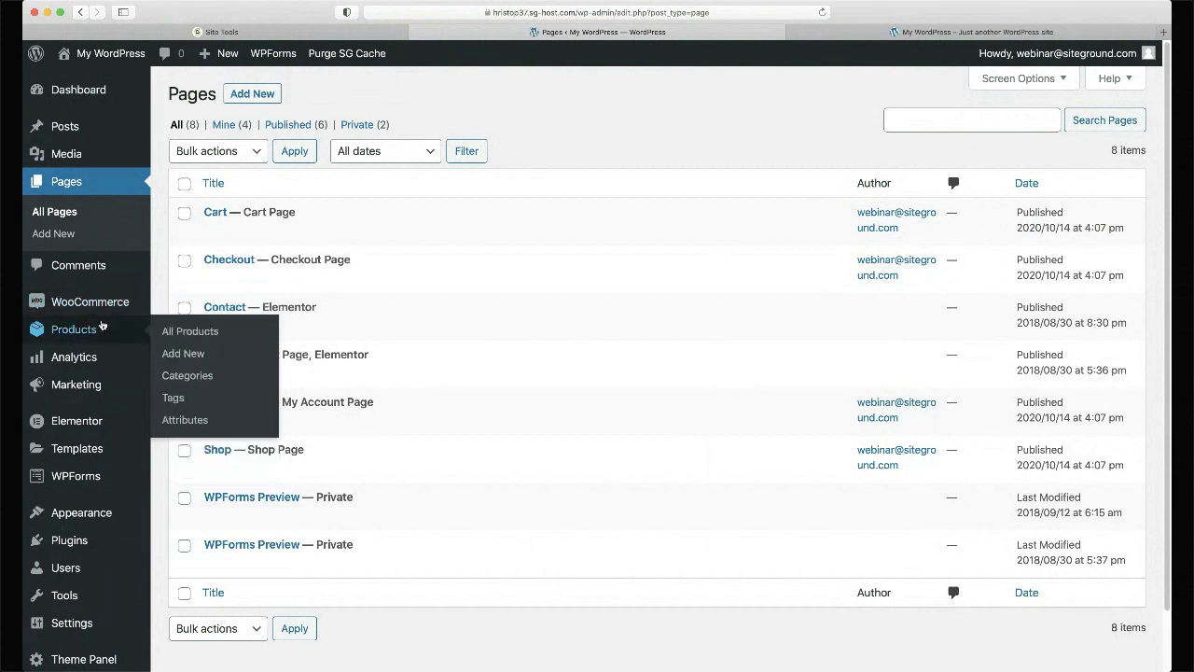
click(93, 328)
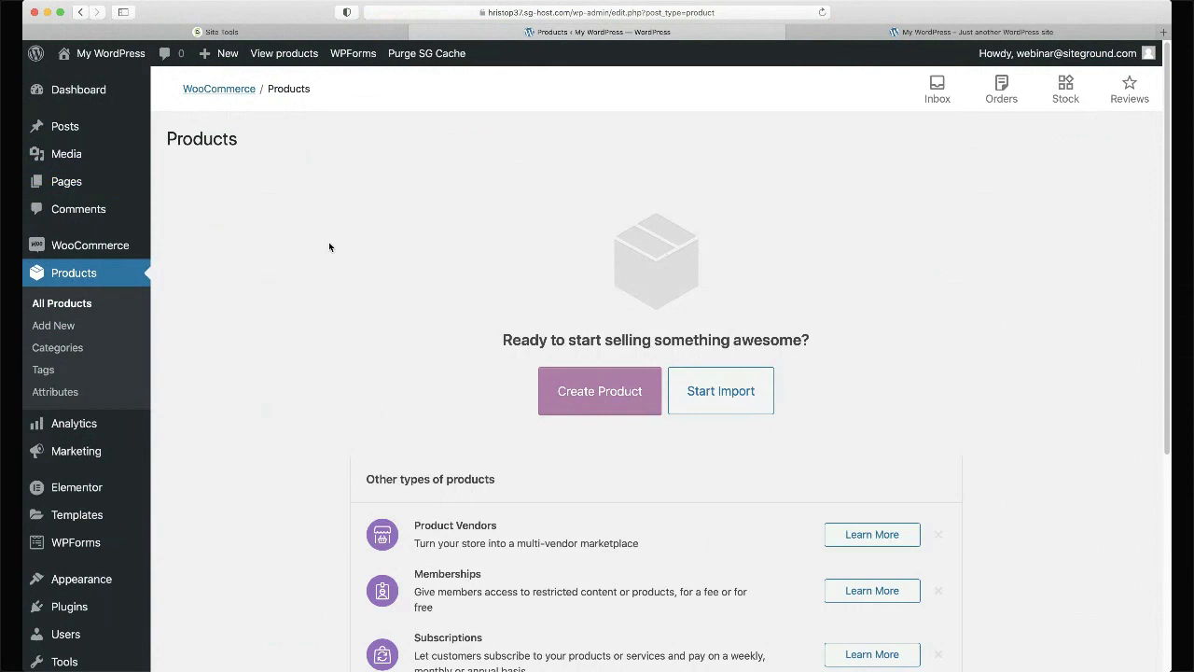
scroll(329, 247, down, 1)
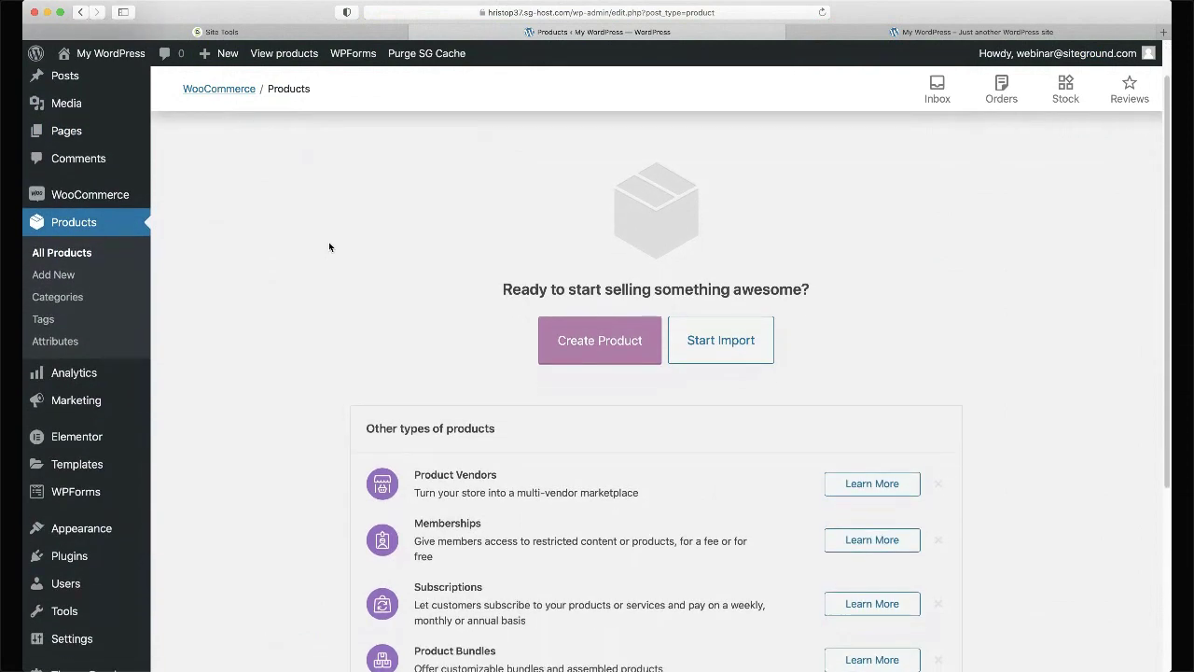
scroll(330, 248, up, 1)
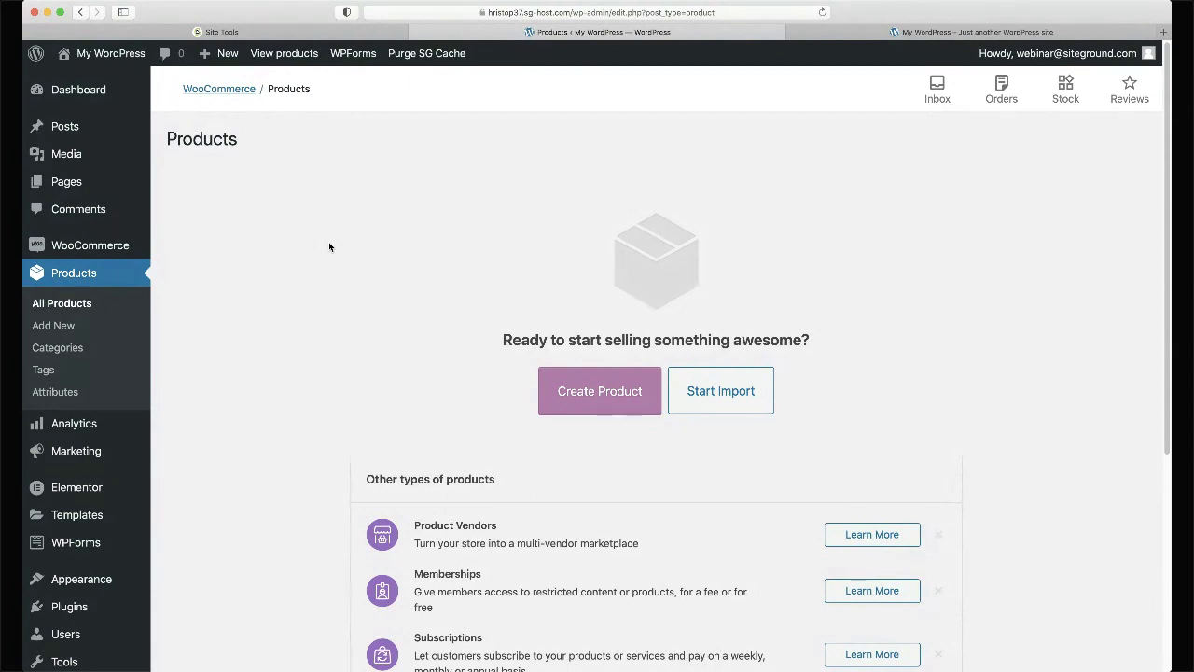
- Add product categories Men T-shirts, Women T-shirts and Hats
click(78, 351)
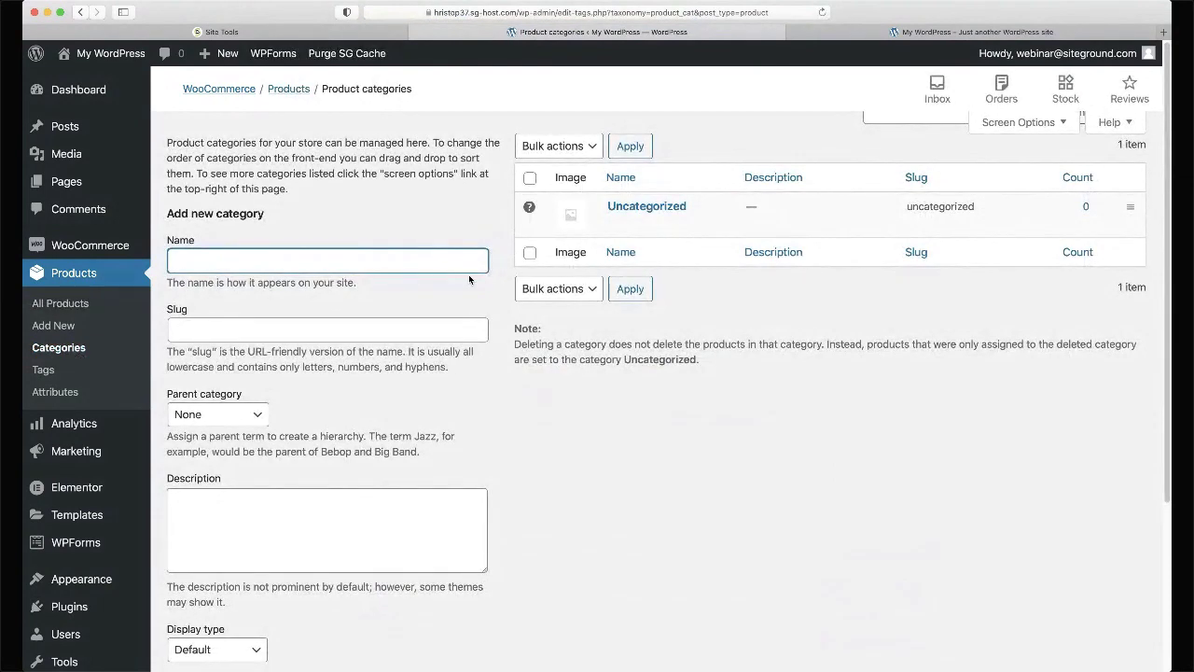
text(Men T-shirts)
key(Return)
text(Wom)
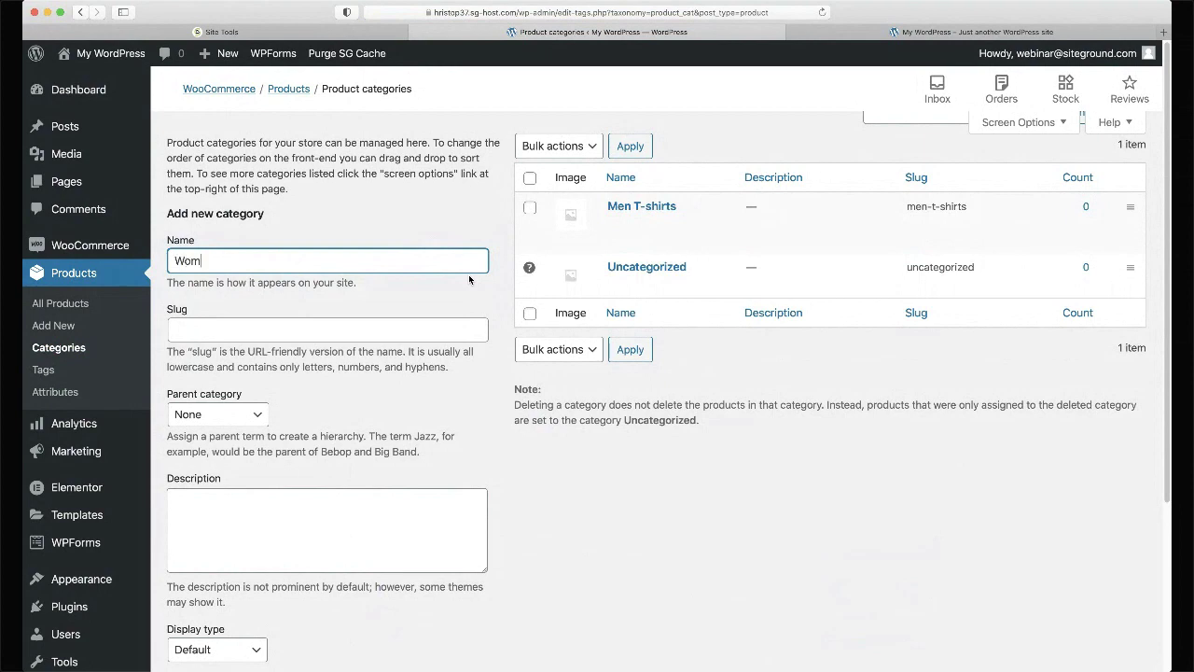
text(en T-shirts)
key(Return)
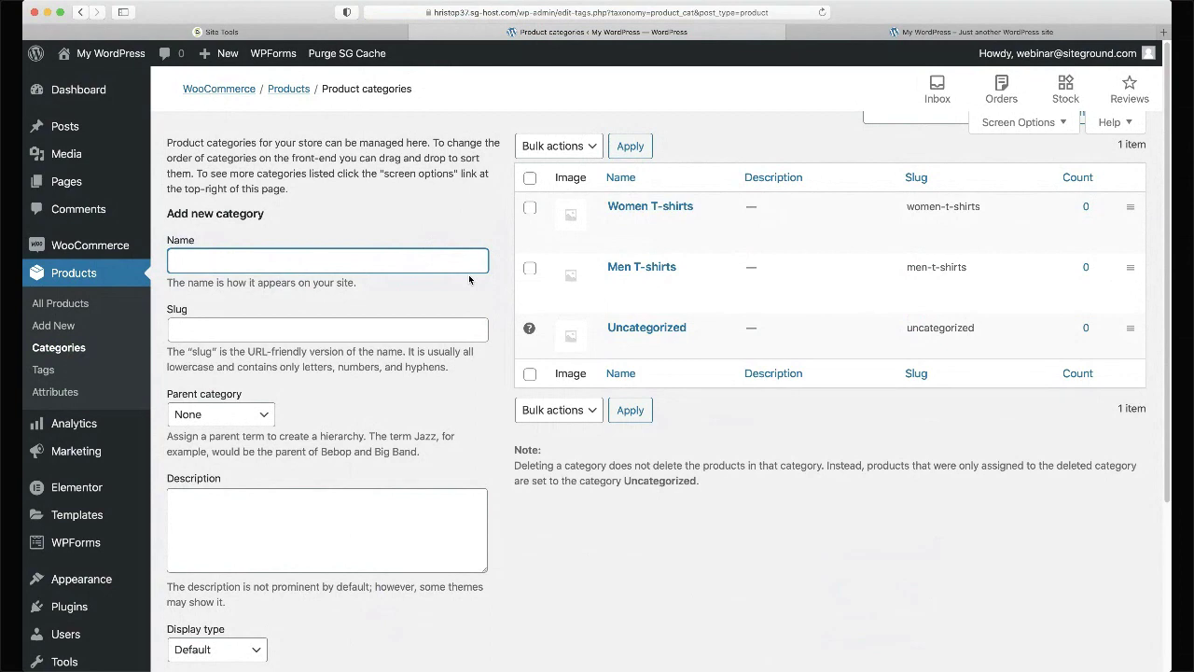
text(Hats)
key(Return)
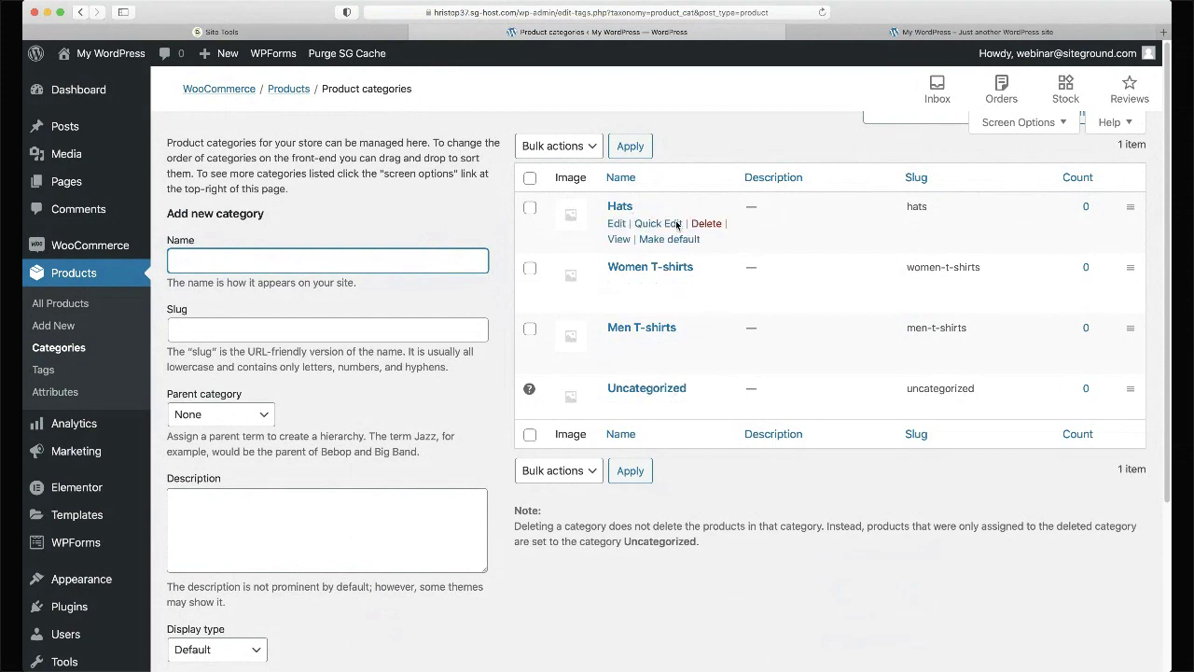
- Make Hats the default category and delete Uncategorized
click(667, 238)
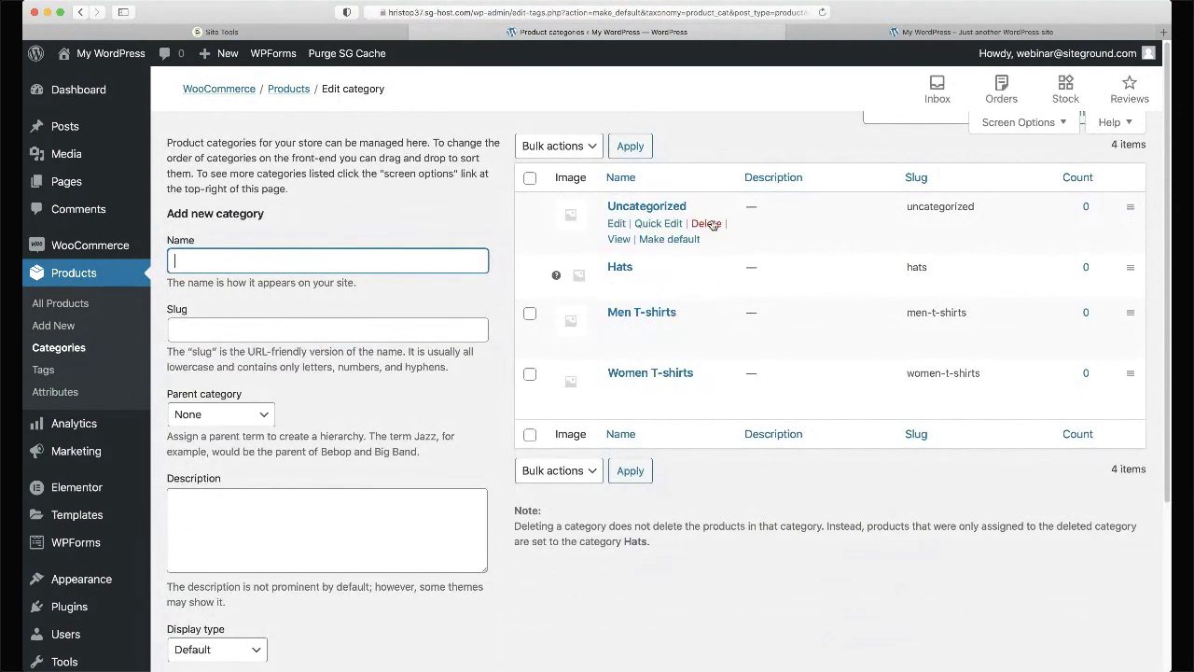
click(706, 224)
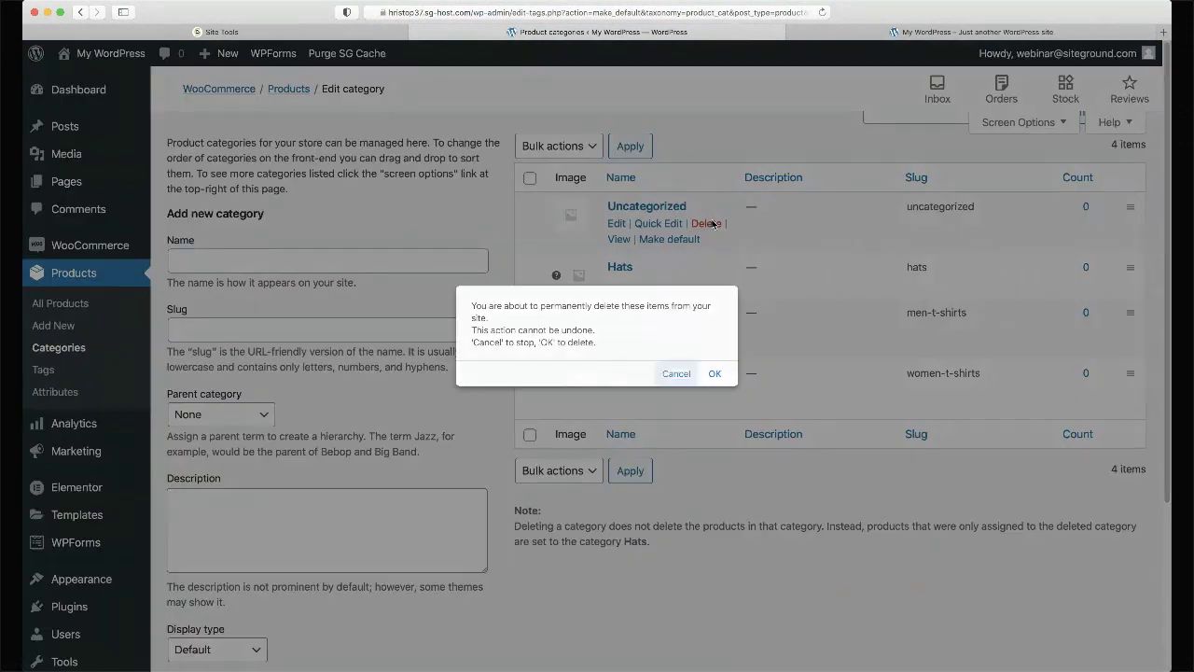
click(715, 374)
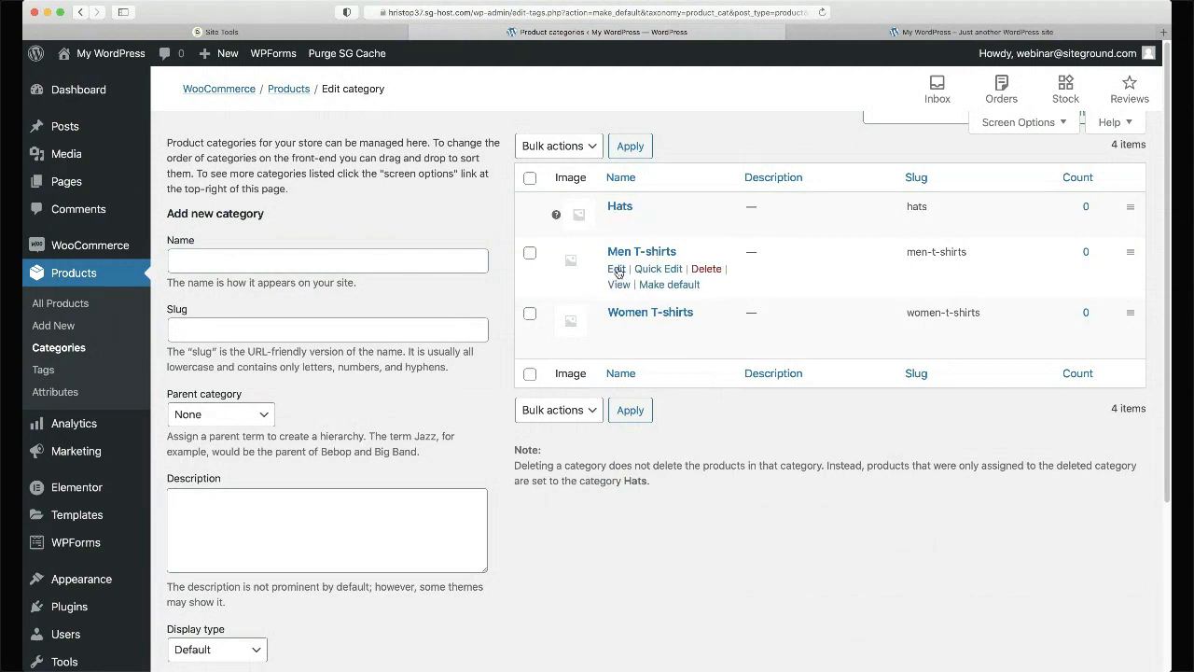
- Open the Men T-shirts category for editing and place the cursor in Description
click(617, 269)
scroll(422, 365, down, 3)
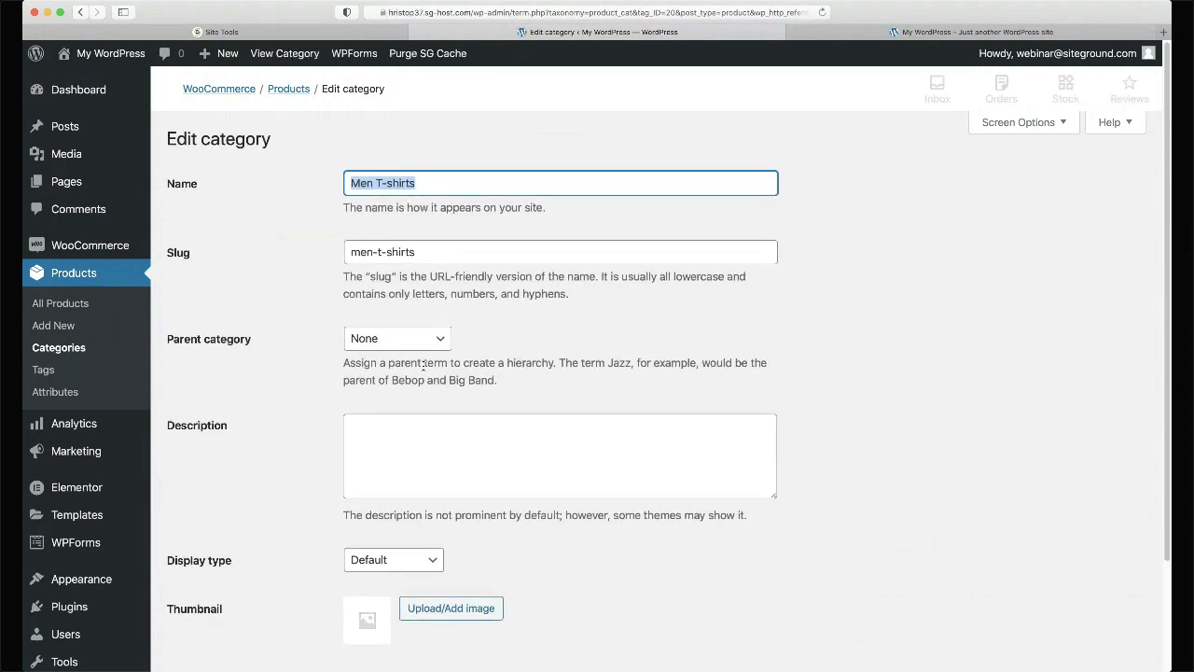
scroll(423, 365, up, 3)
scroll(423, 370, down, 1)
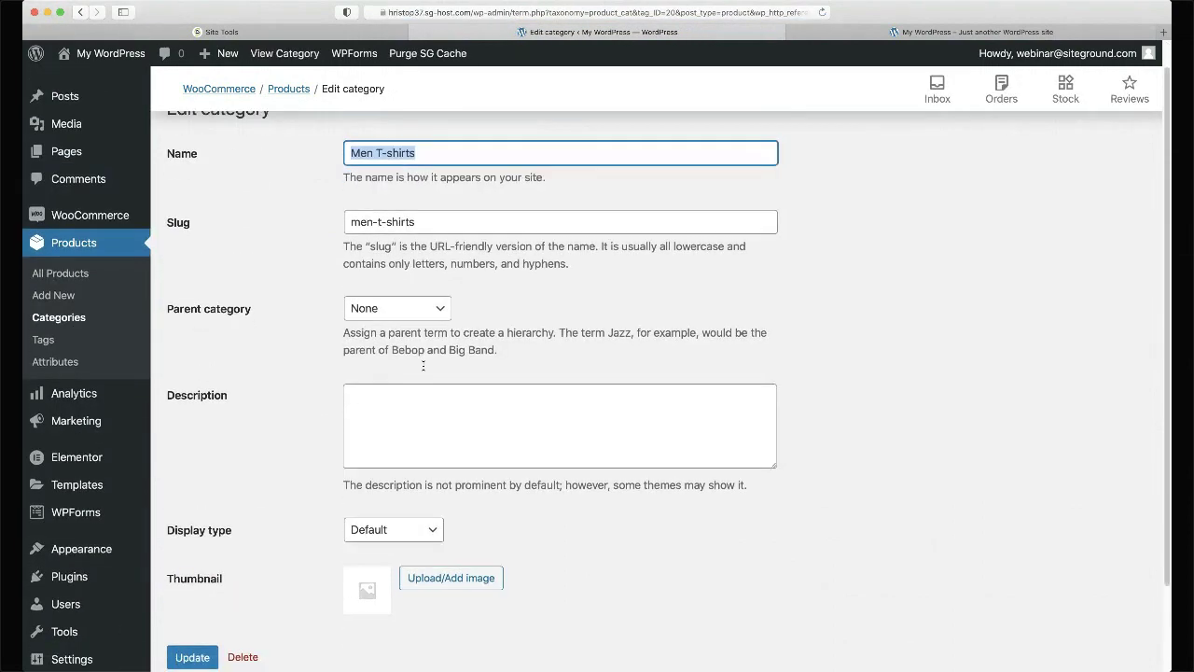
click(403, 411)
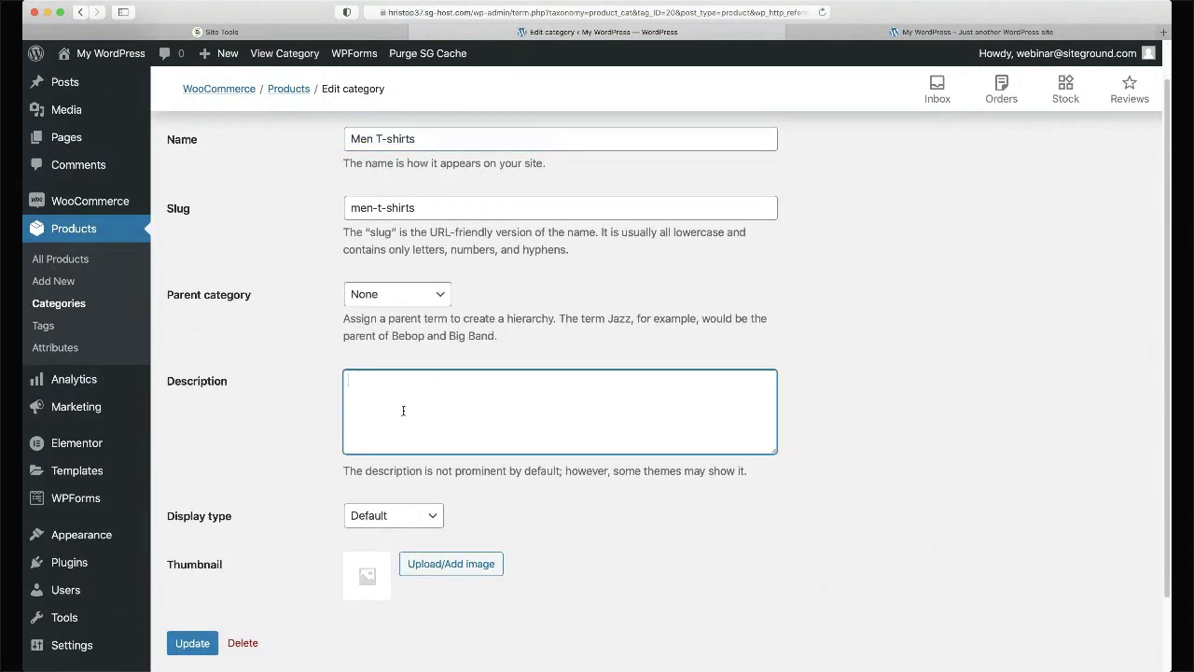
- Load lipsum.com in a new tab, accept consent, and select the first Lorem Ipsum paragraph
key(super+t)
text(lipsum.com)
key(Return)
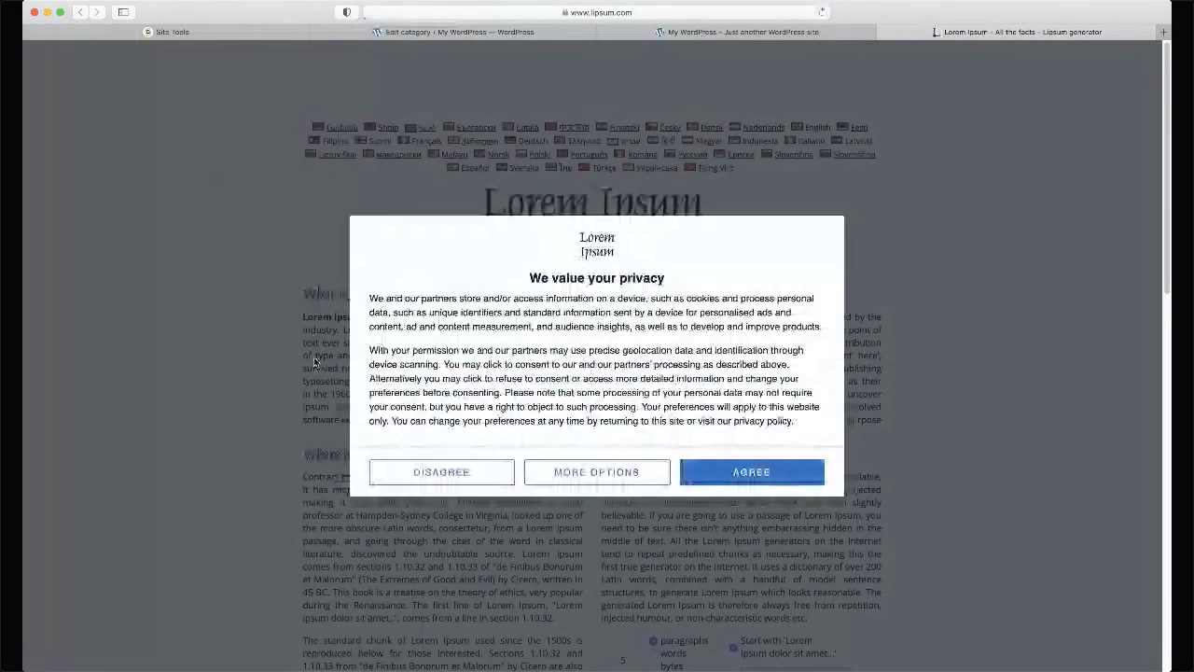
click(695, 474)
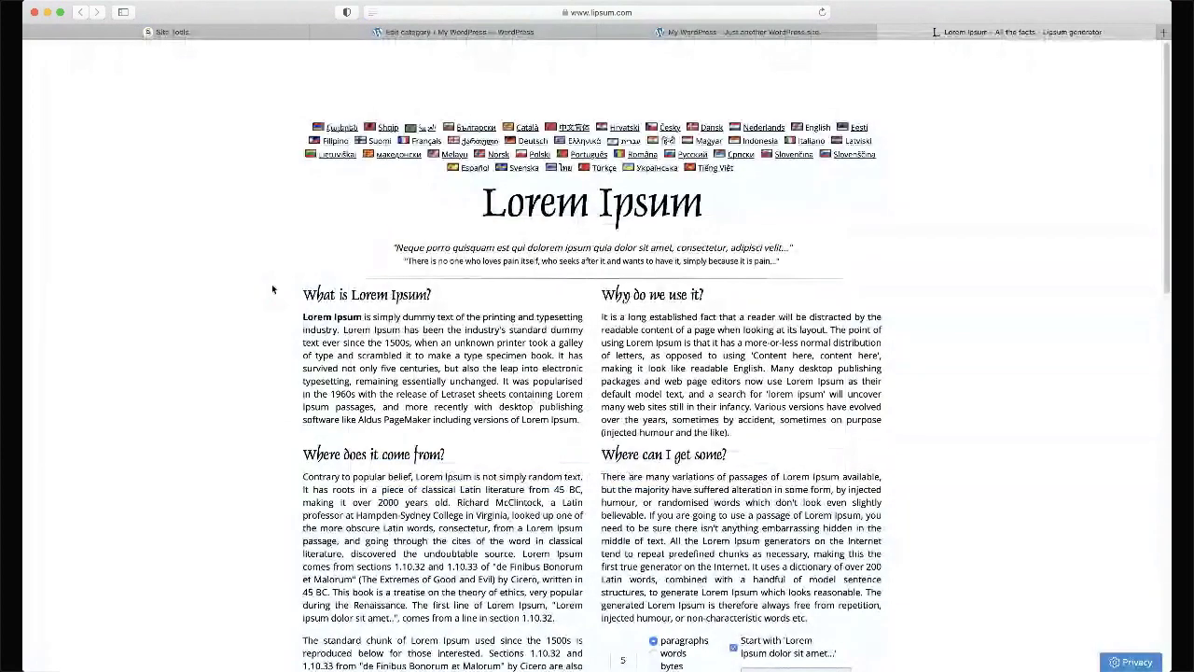
drag(303, 317, 581, 414)
key(super+c)
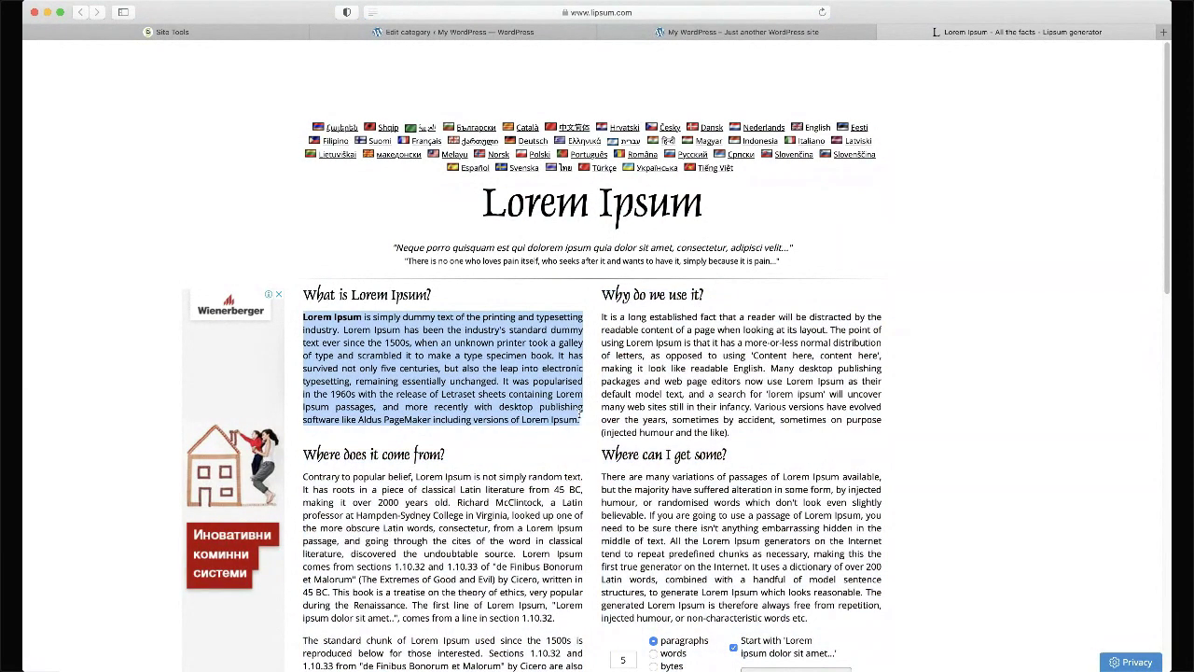
key(ctrl+shift+Tab)
key(ctrl+shift+Tab)
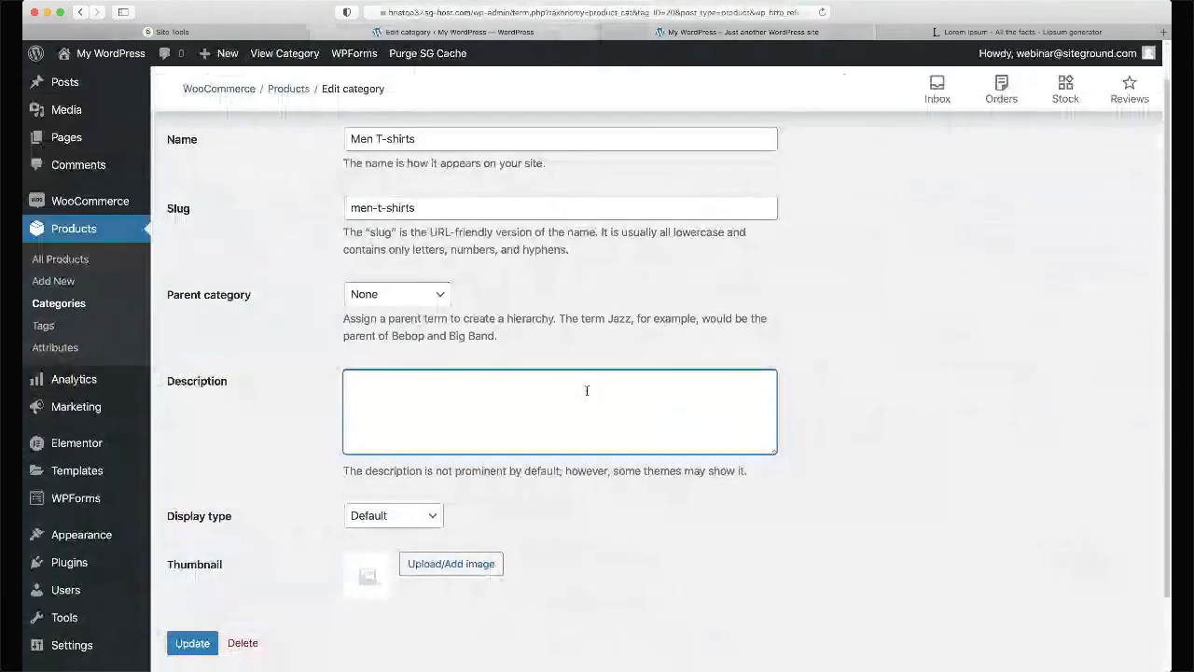
- Paste the Lorem Ipsum paragraph into the Men T-shirts Description field
key(super+v)
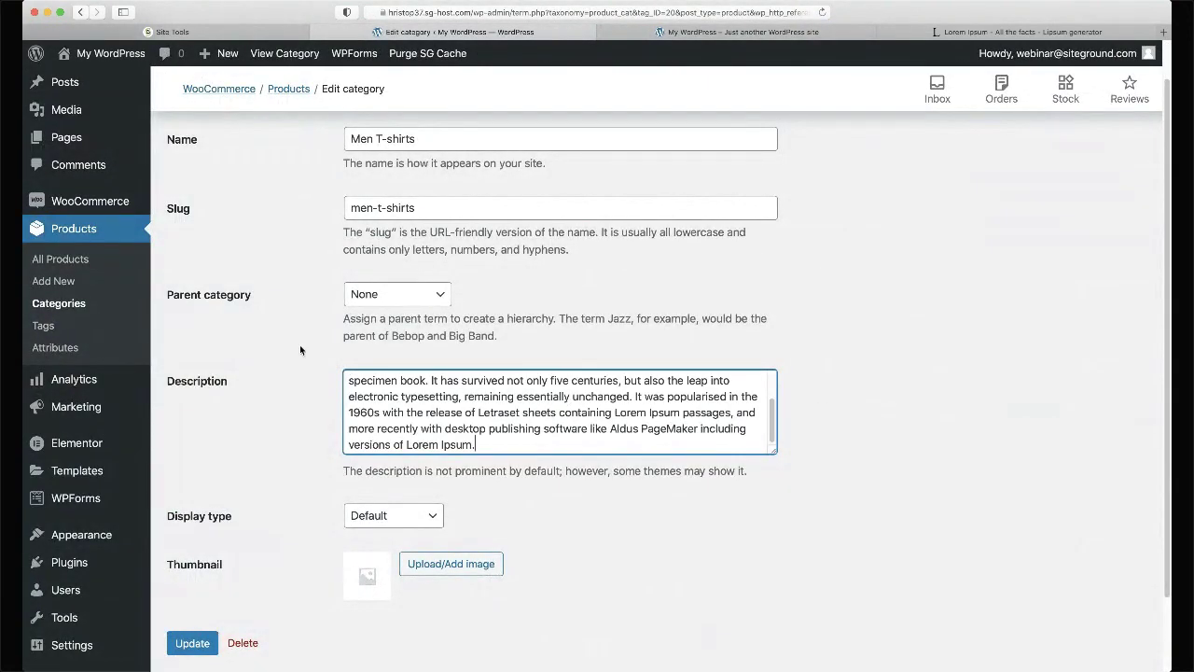
scroll(300, 350, down, 2)
scroll(301, 350, down, 2)
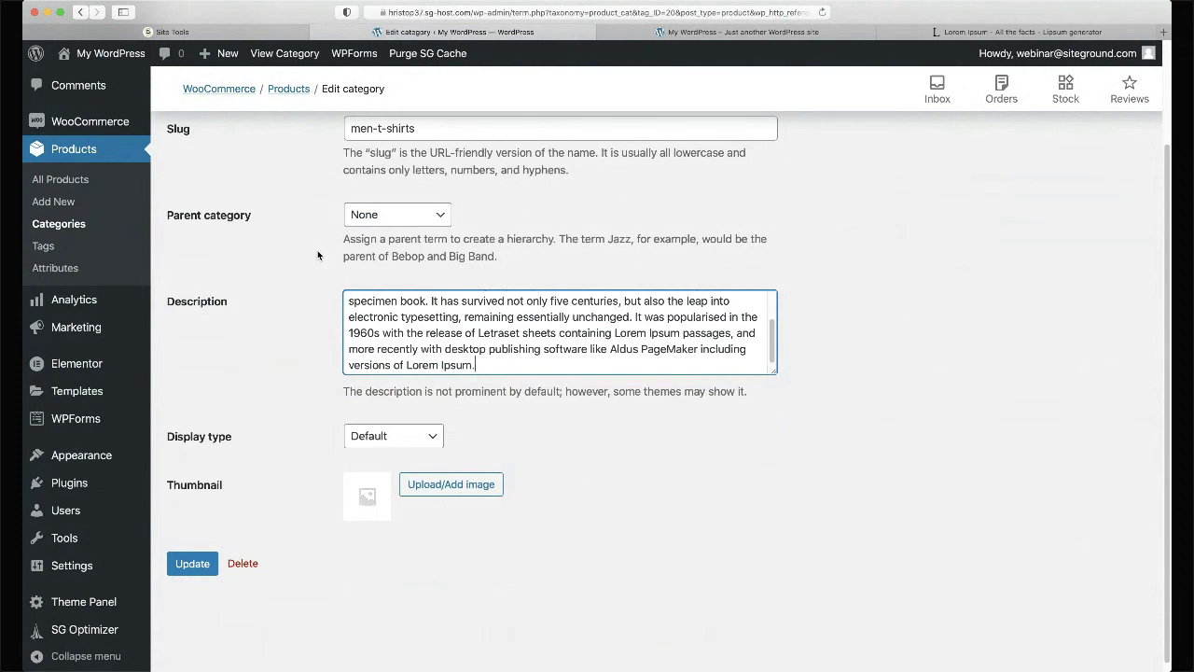
scroll(317, 255, down, 1)
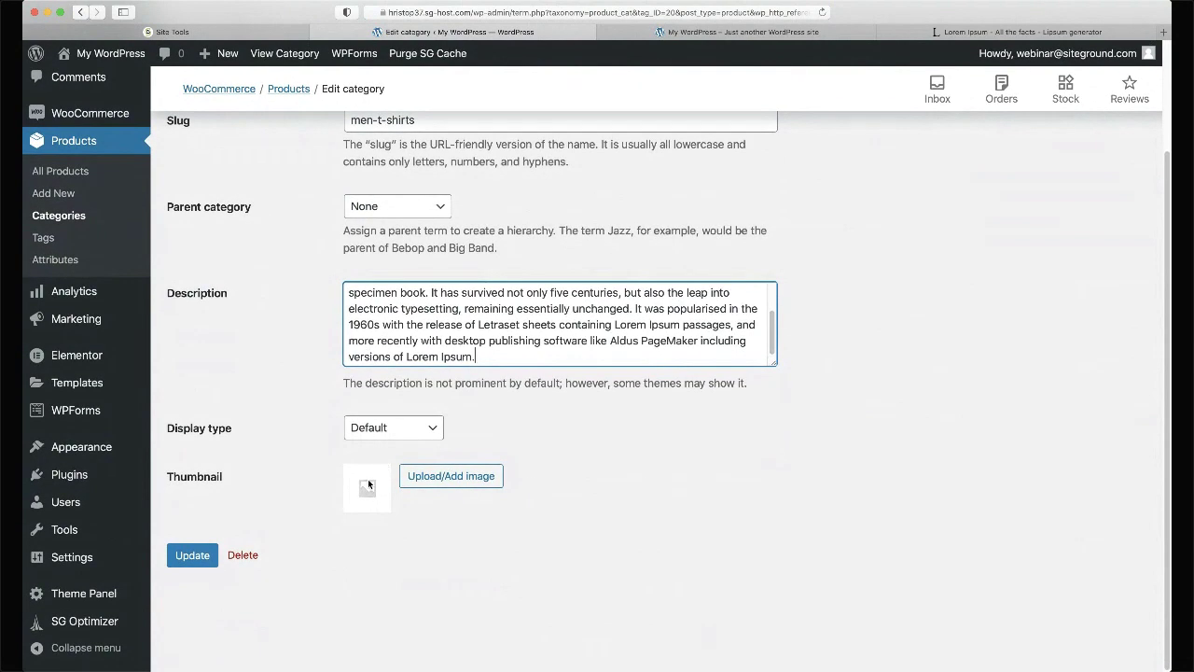
- Try the Upload/Add image chooser for the category thumbnail
click(445, 477)
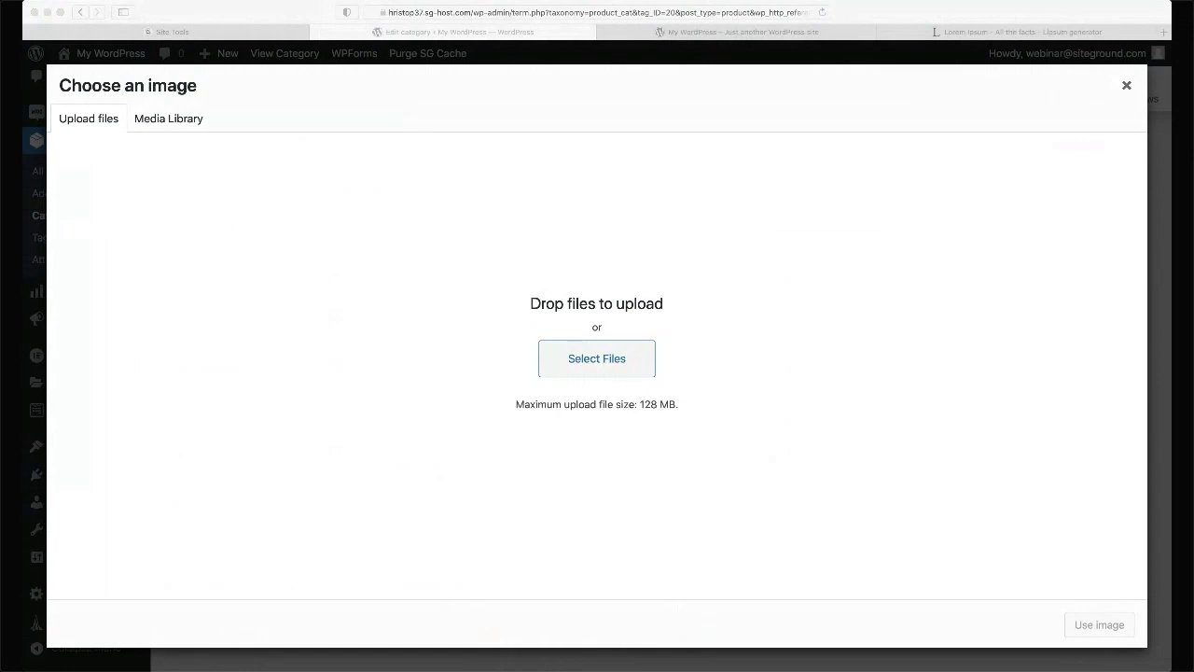
click(463, 255)
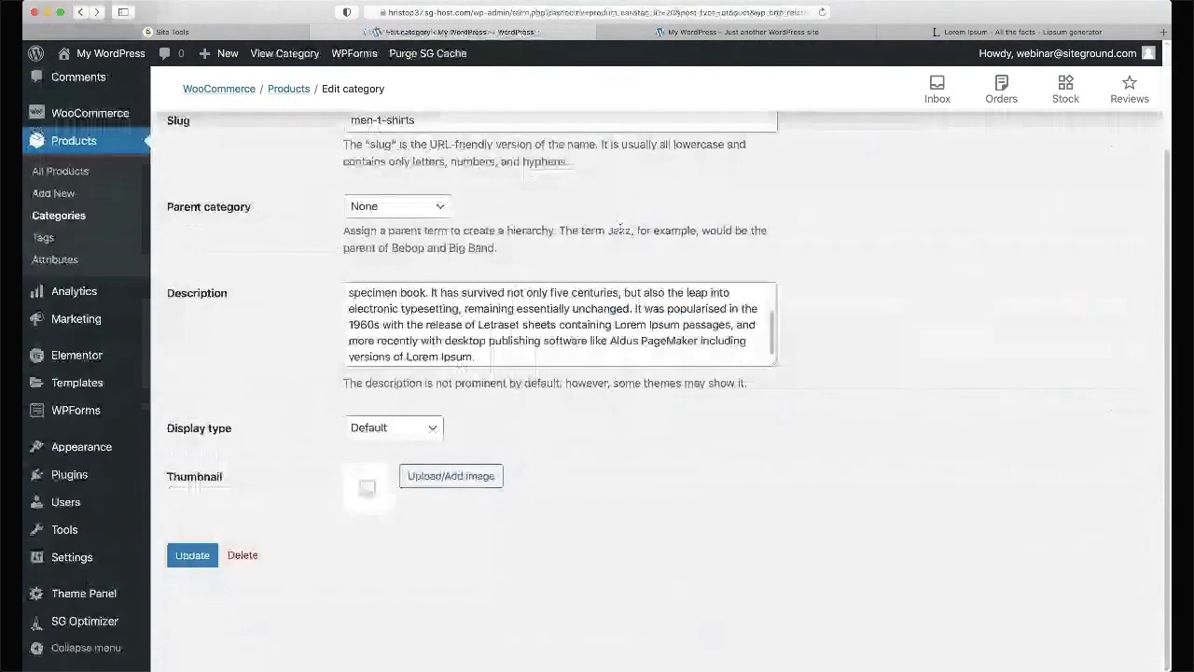
scroll(620, 227, up, 3)
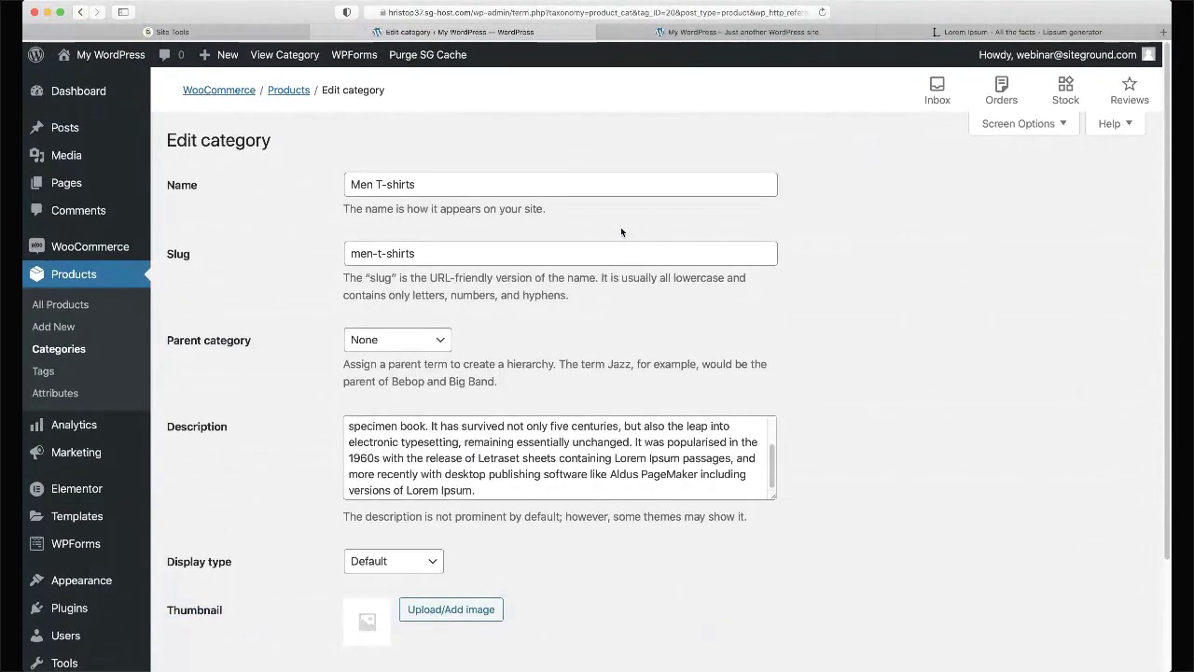
scroll(621, 227, down, 3)
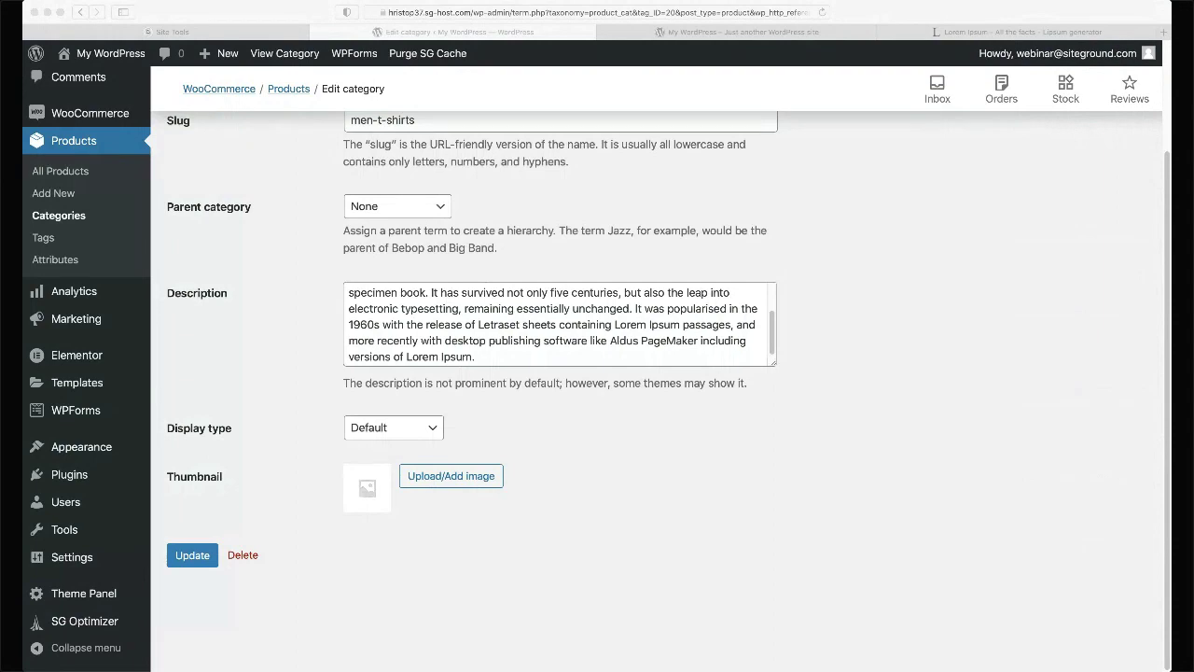
- Upload man-tshirt3 as the Men T-shirts thumbnail and update the category
click(491, 477)
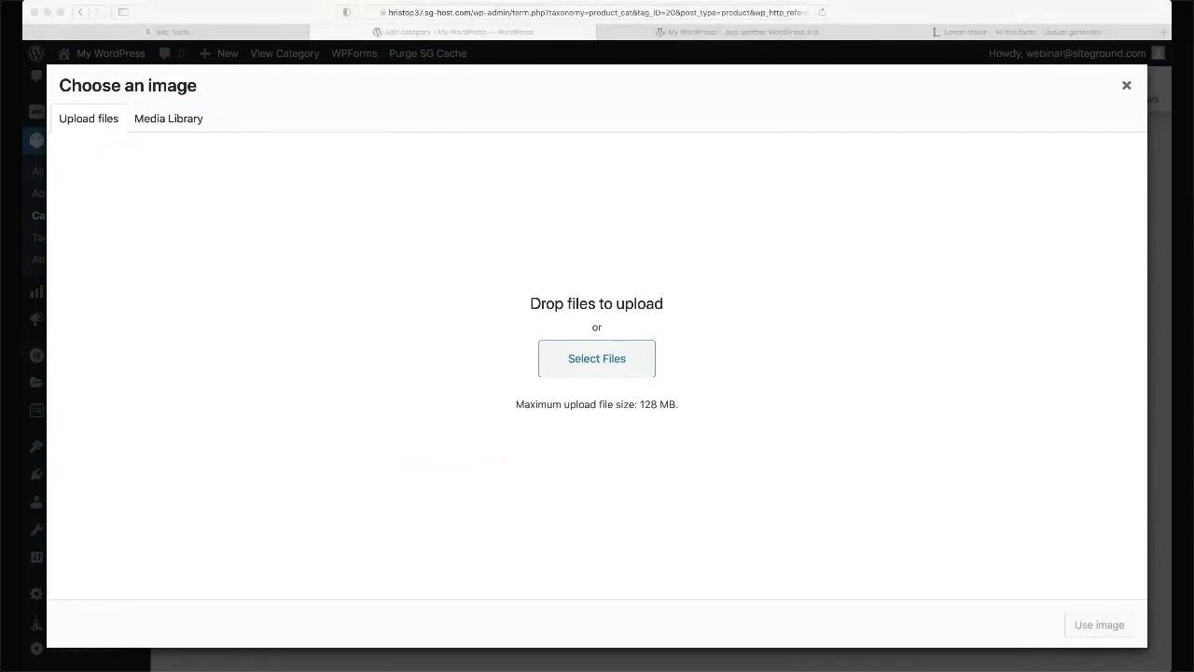
drag(831, 239, 681, 347)
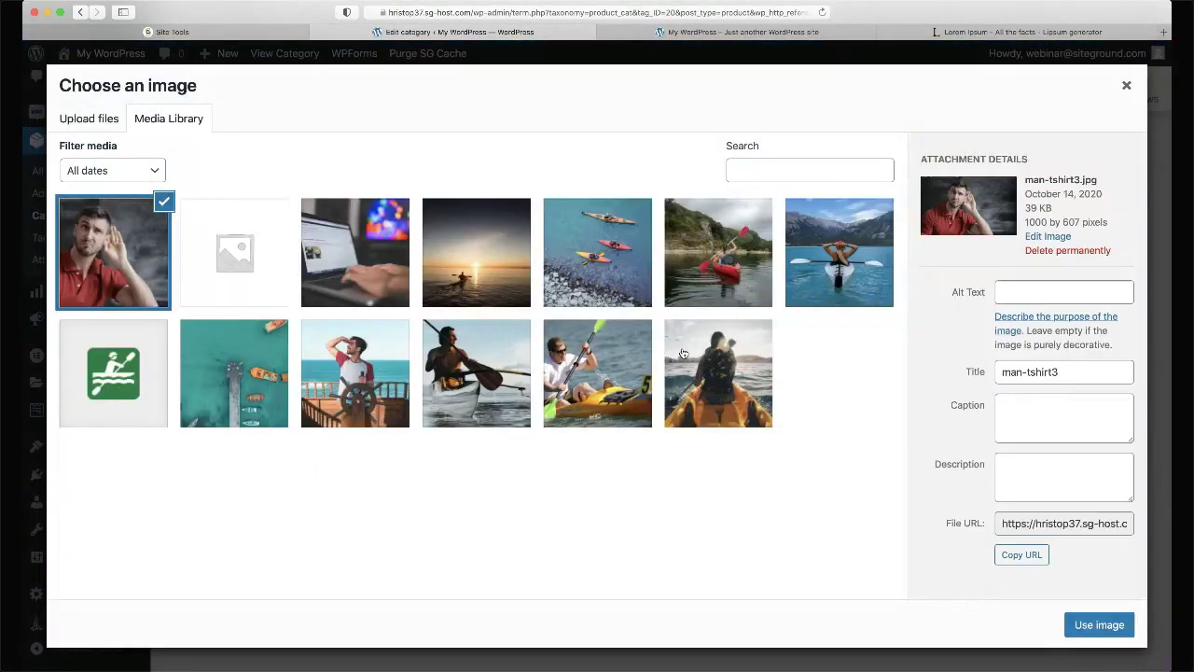
click(1087, 623)
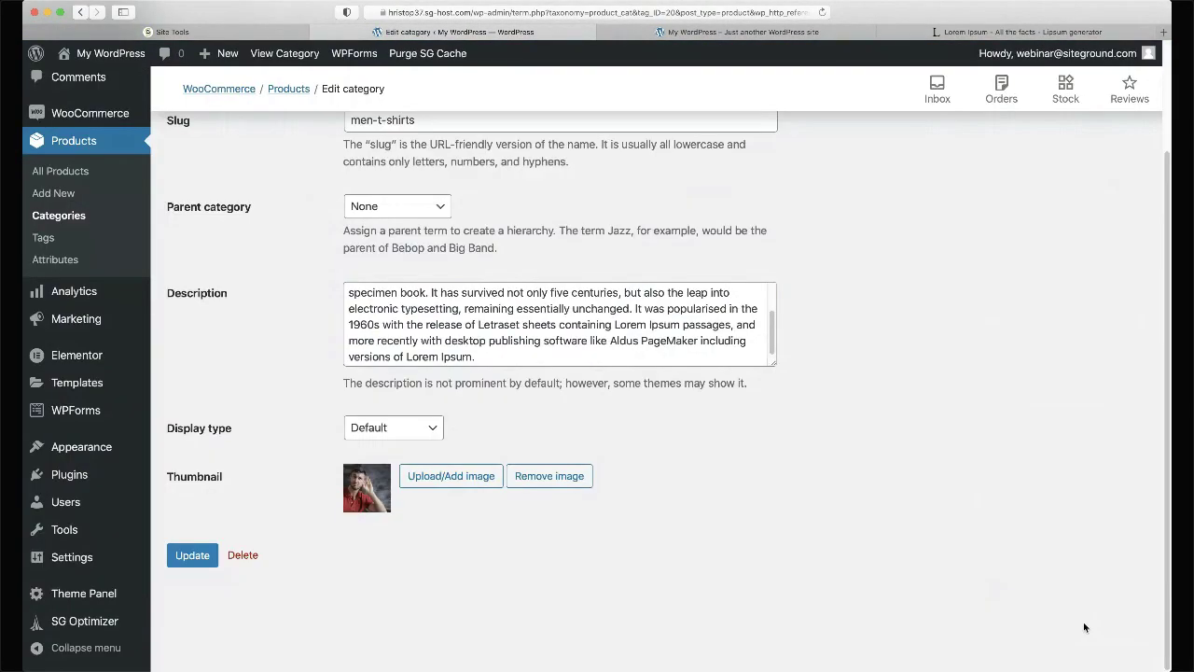
click(192, 555)
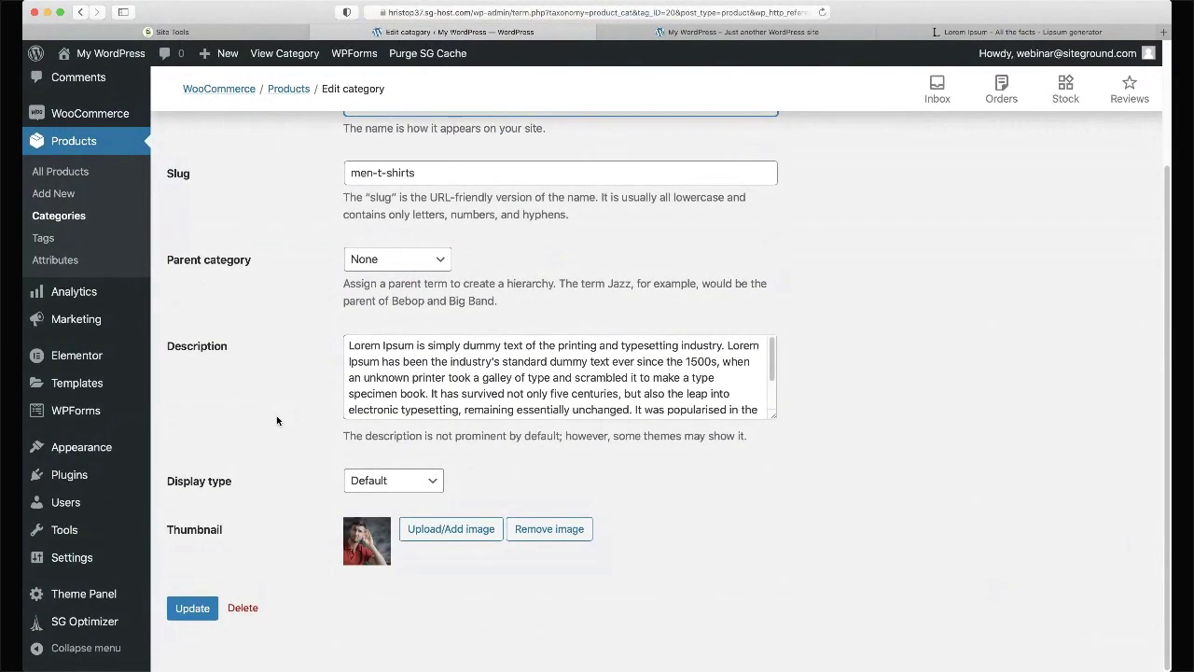
- Return to Products > Categories and open the Men T-shirts category page
click(78, 349)
scroll(678, 368, down, 1)
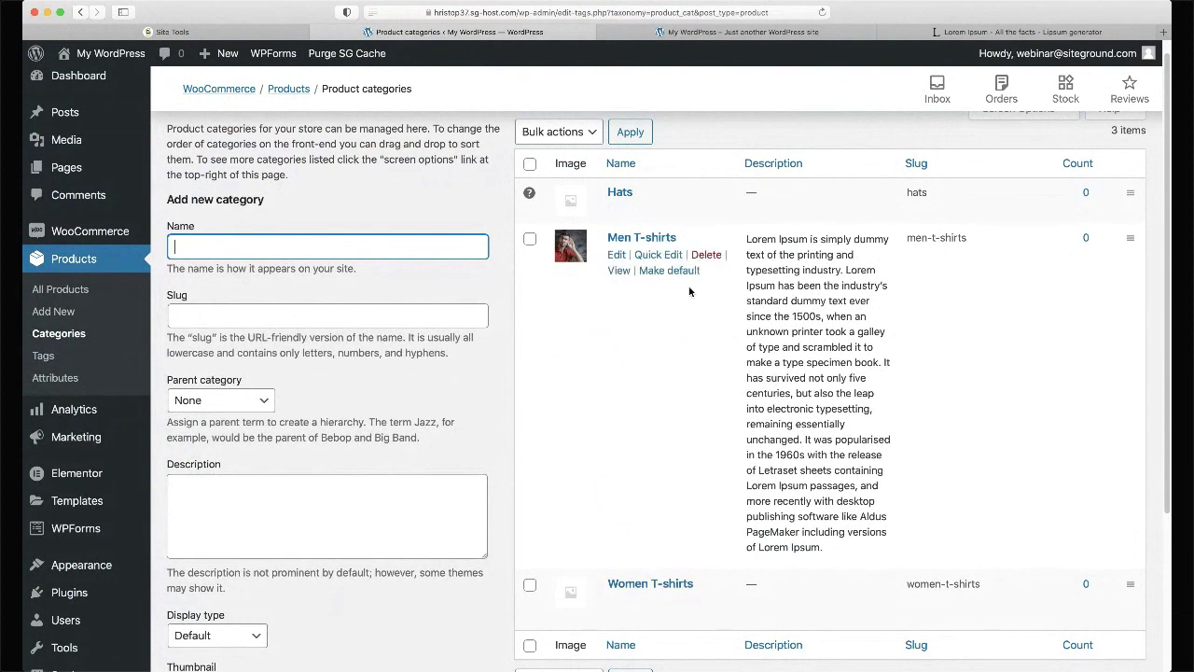
super+click(618, 269)
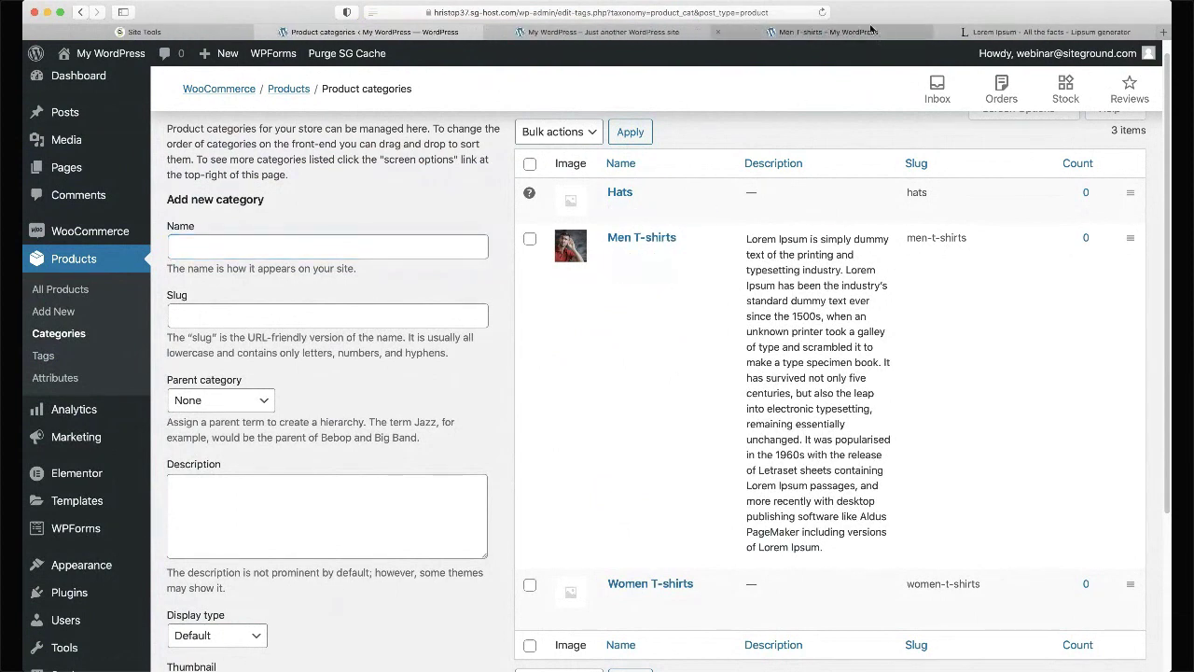
- Read the Lorem Ipsum description on the live Men T-shirts page, then close it and return to Product categories
click(880, 37)
scroll(504, 279, down, 1)
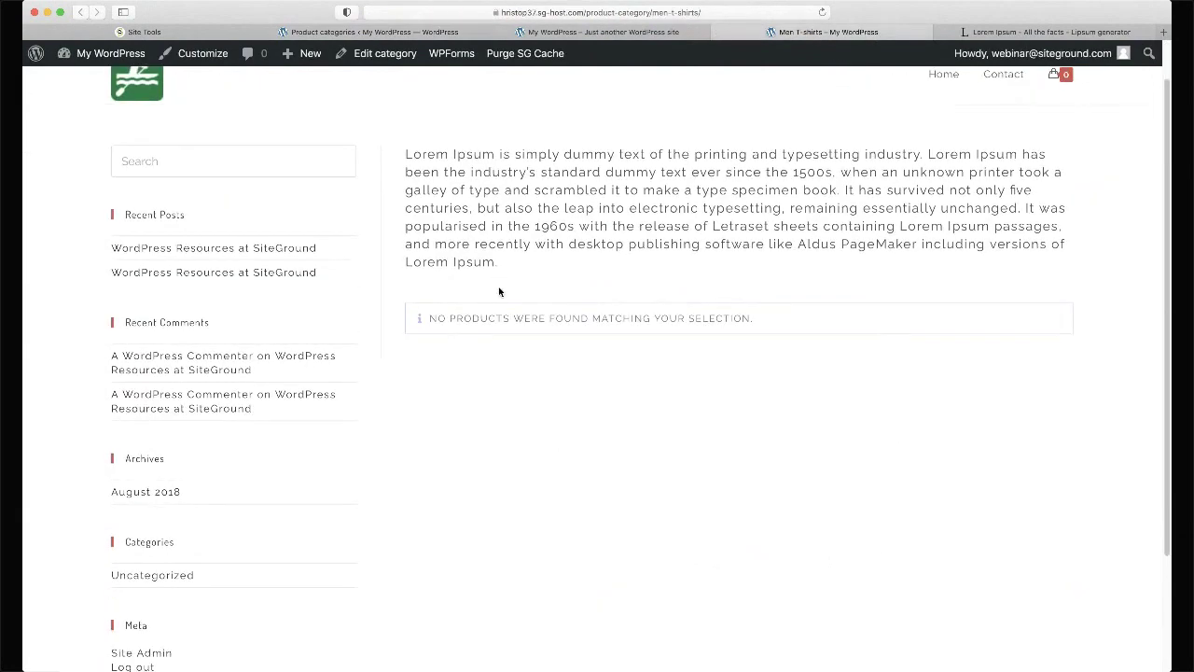
scroll(541, 270, up, 1)
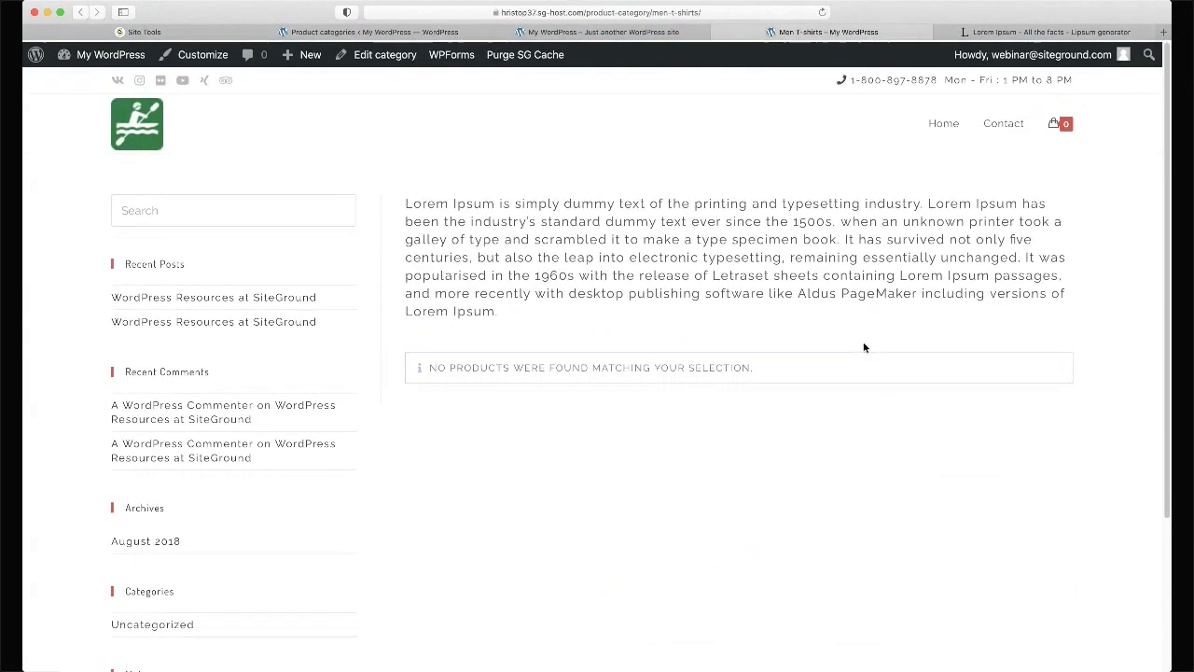
drag(406, 202, 521, 283)
key(super+c)
click(521, 282)
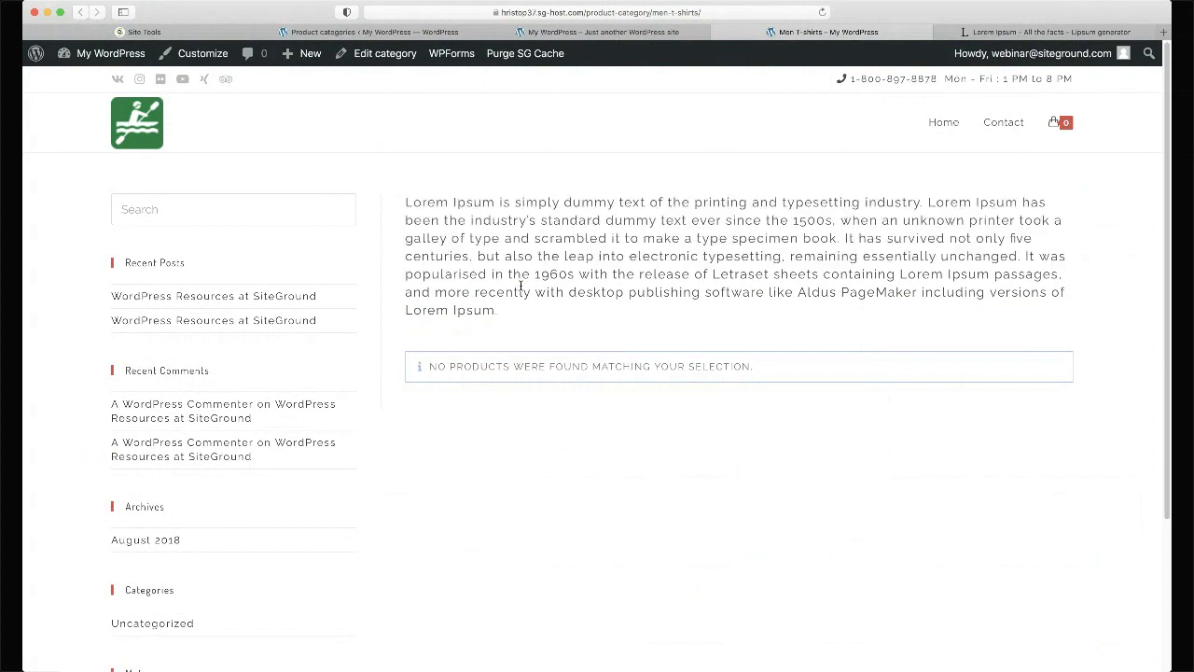
key(super+w)
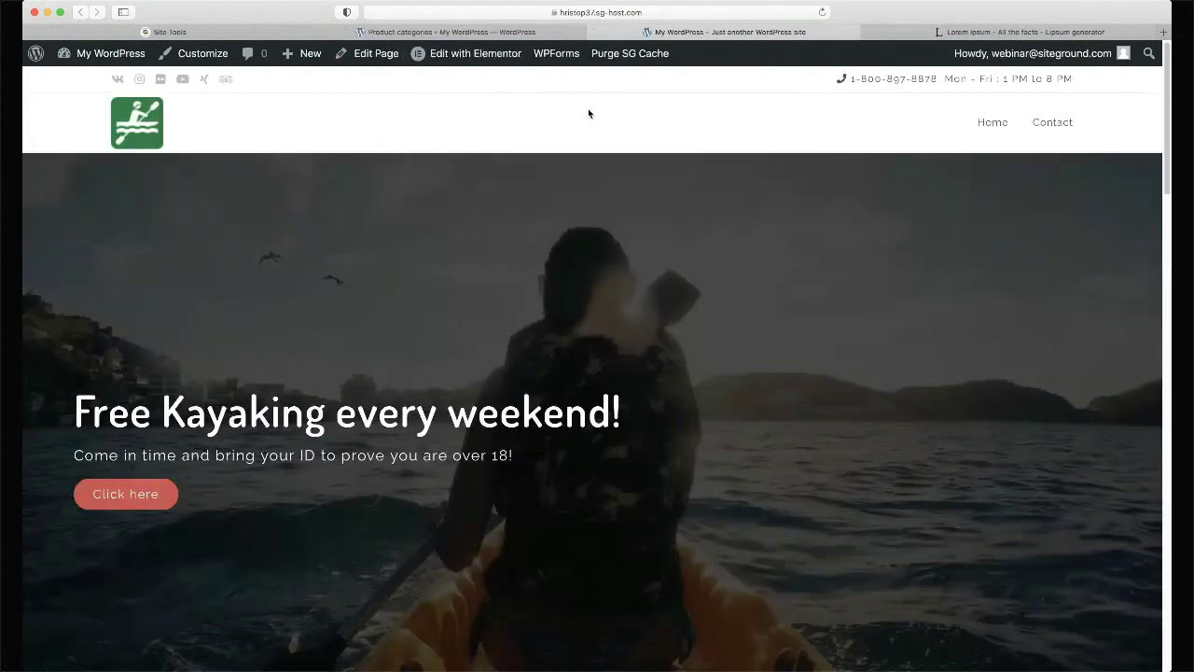
key(ctrl+shift+Tab)
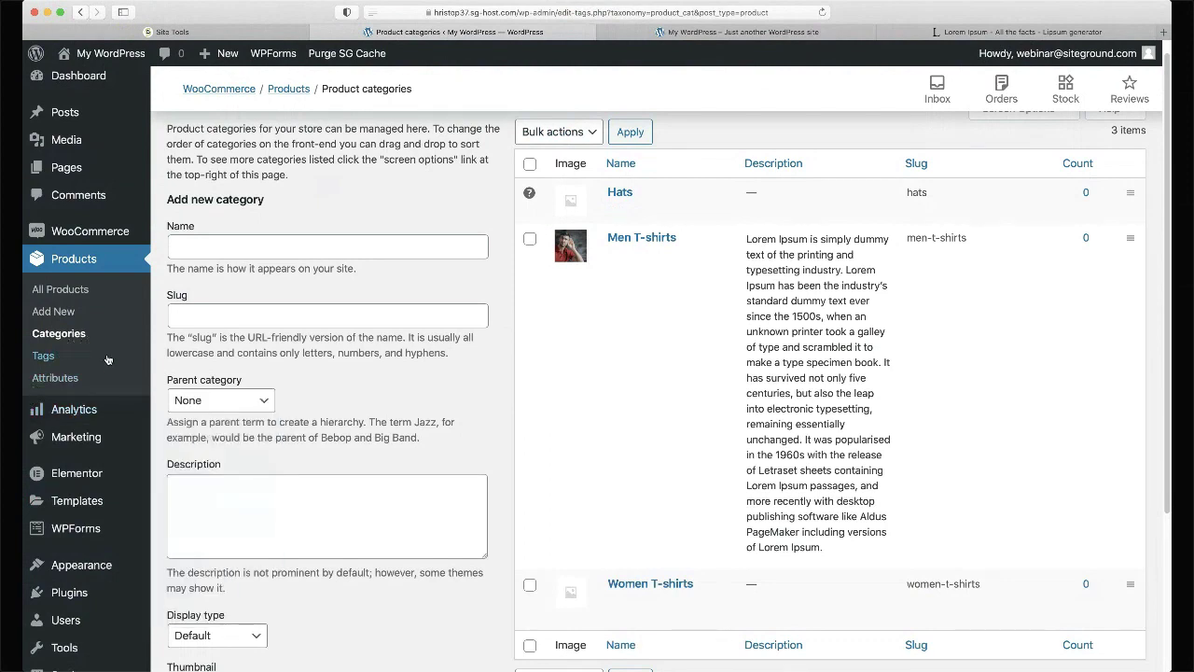
- Start a new product from All Products and dismiss the product tutorial tips
click(74, 296)
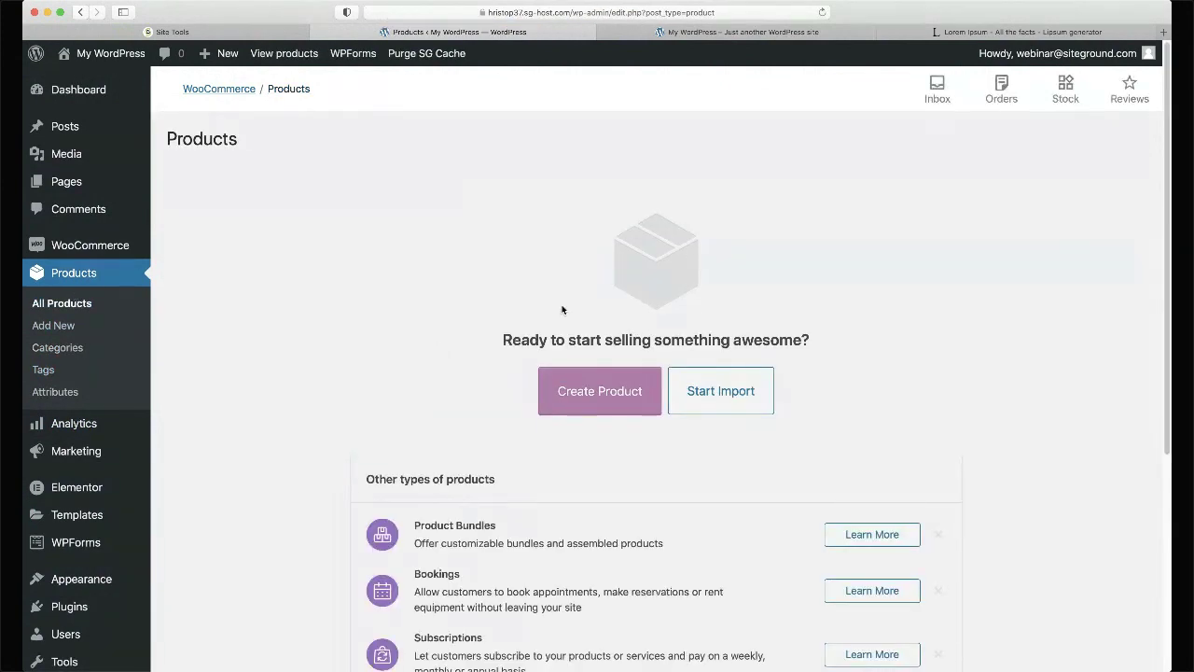
click(598, 401)
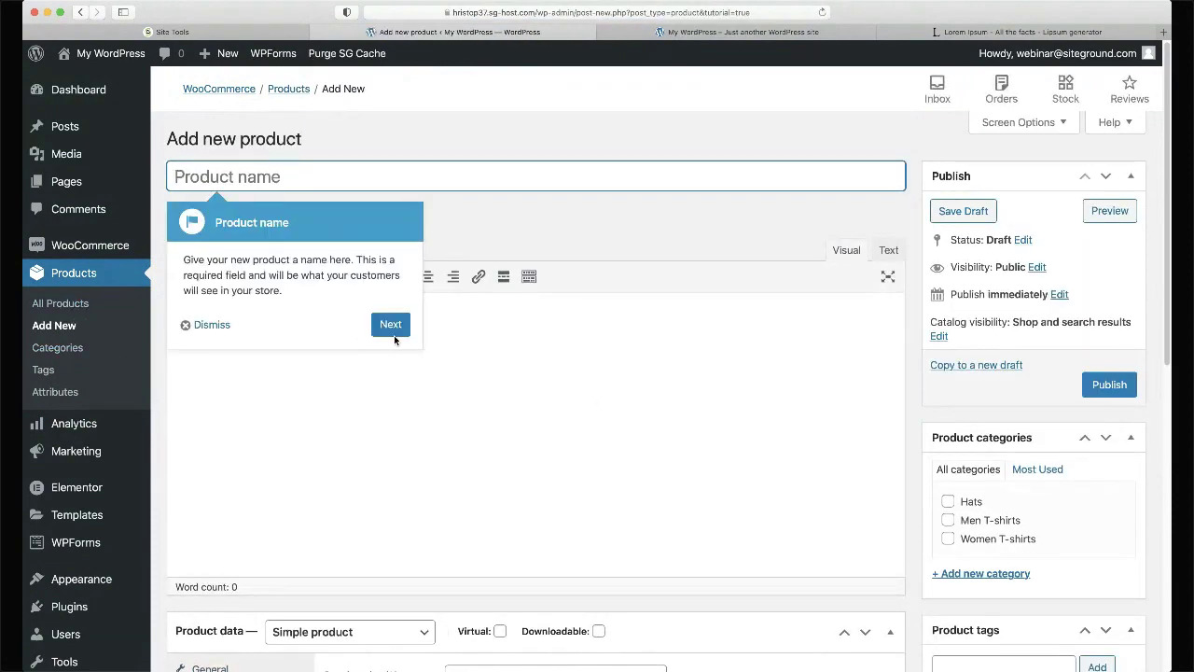
click(391, 325)
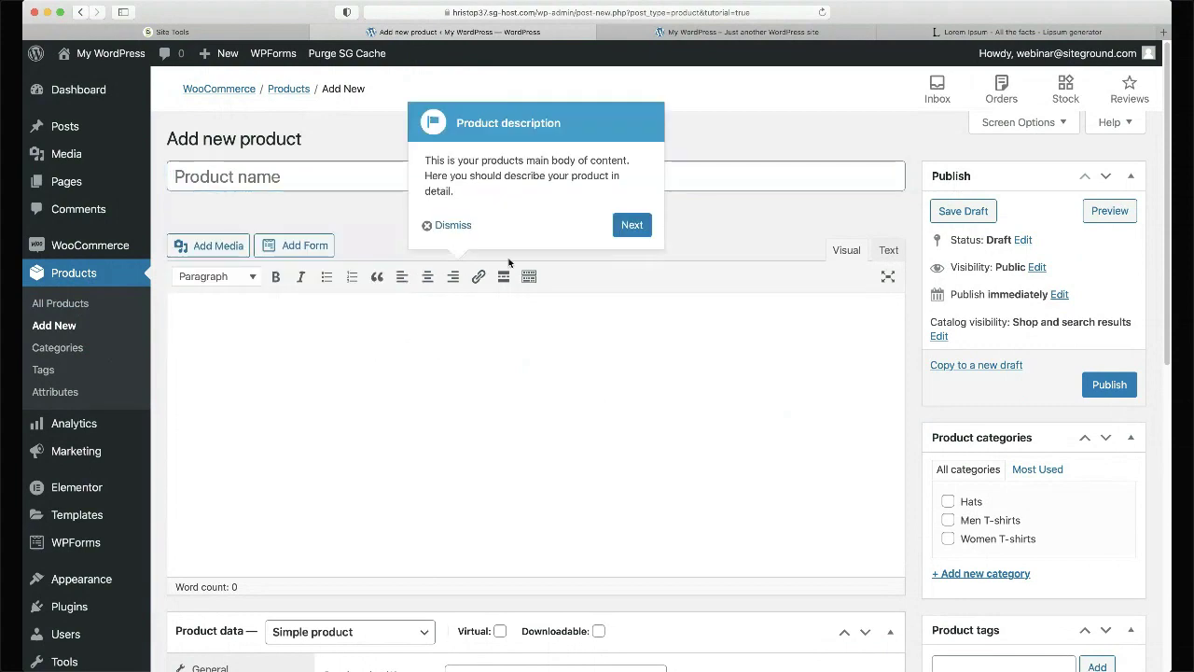
click(451, 226)
- Name the product 'Pink Cotton T-Shirt' so the draft saves with a permalink
click(422, 174)
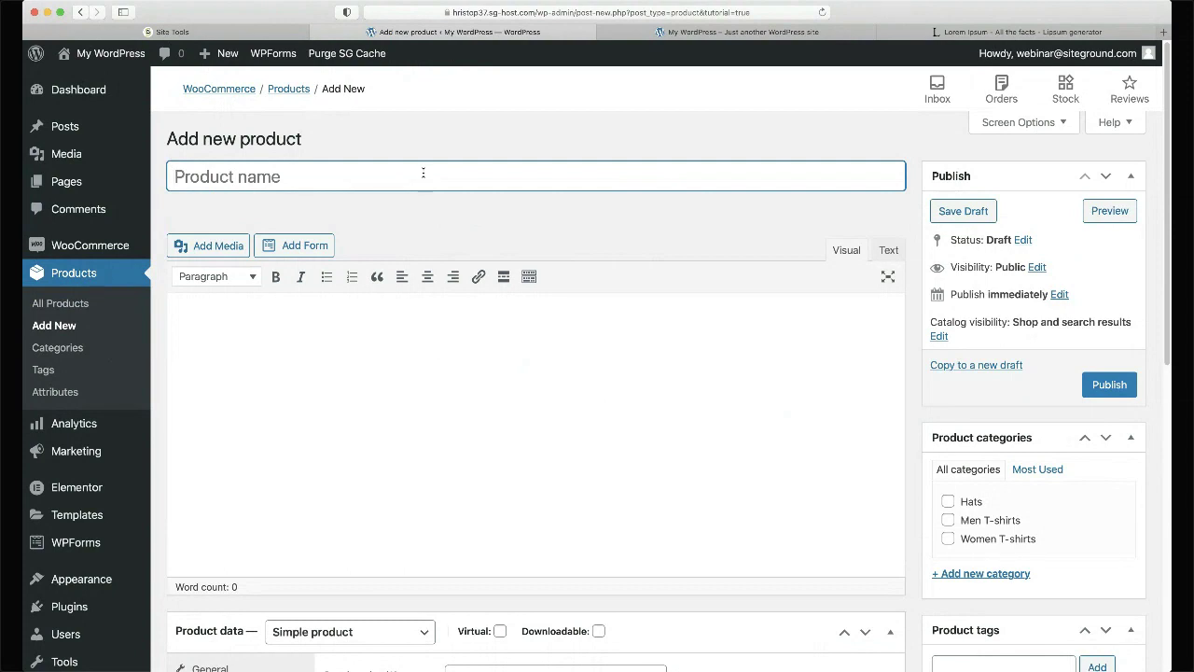
text(Re)
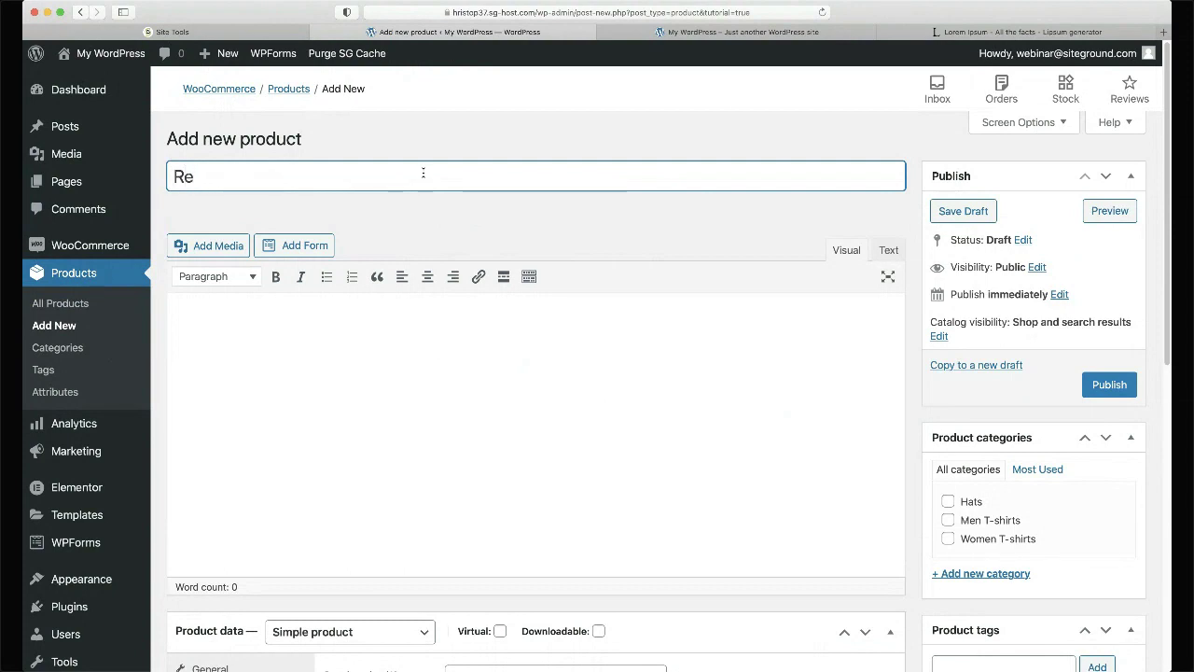
key(BackSpace)
key(BackSpace)
key(super+Tab)
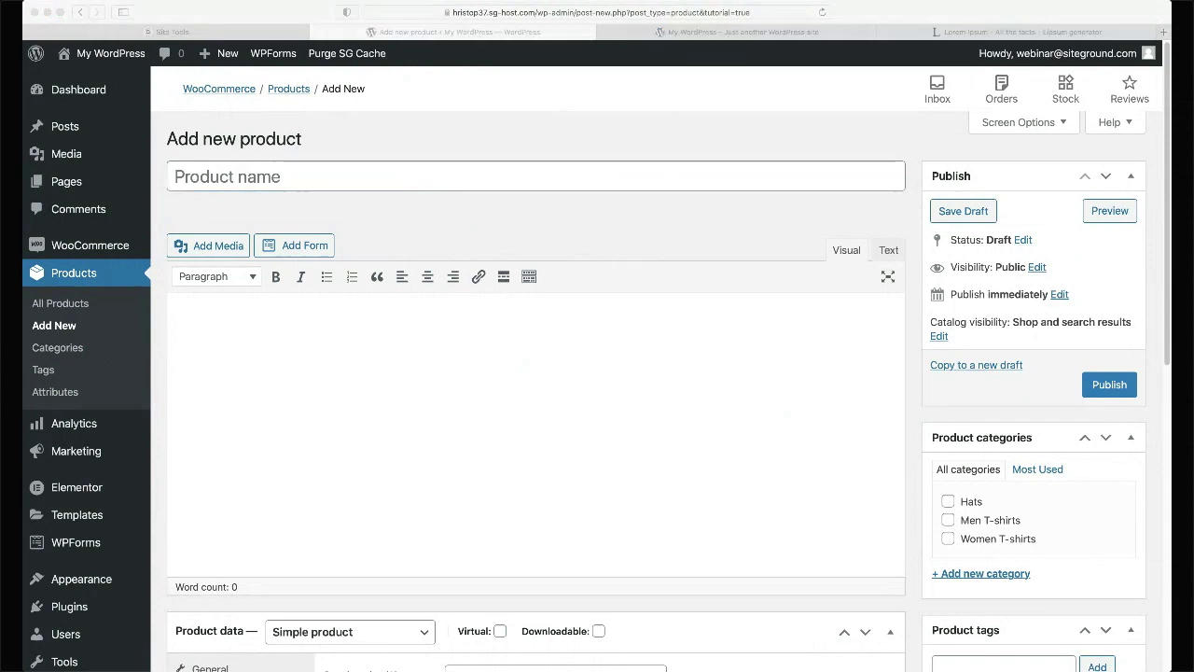
key(super+Tab)
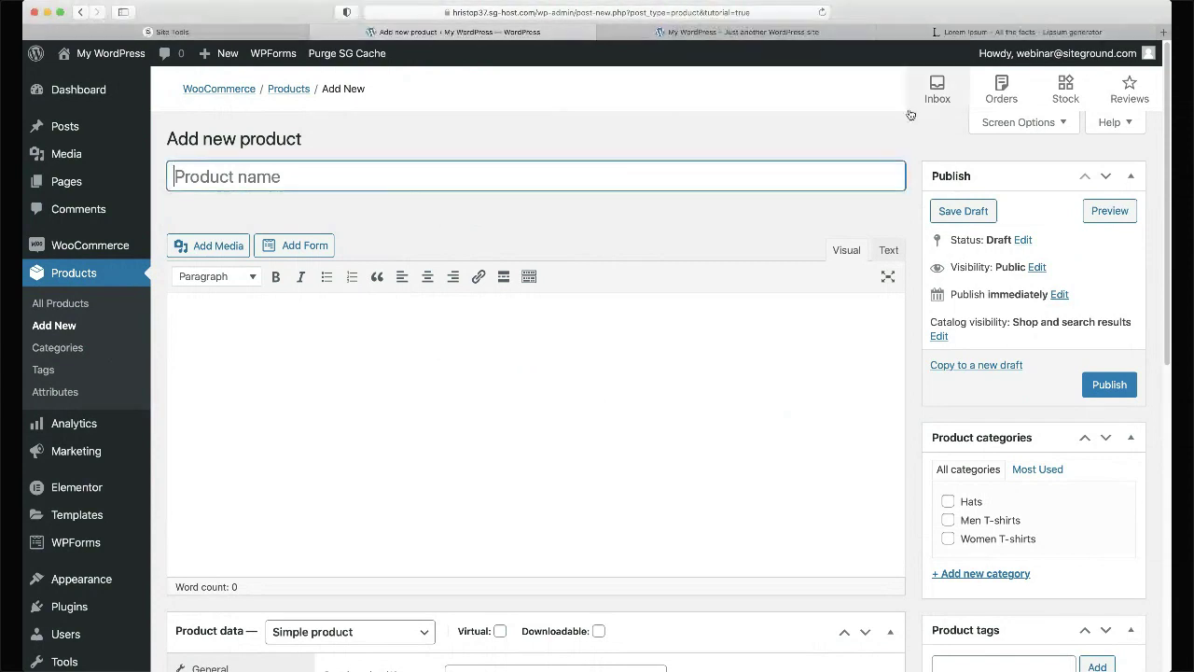
text(Pink )
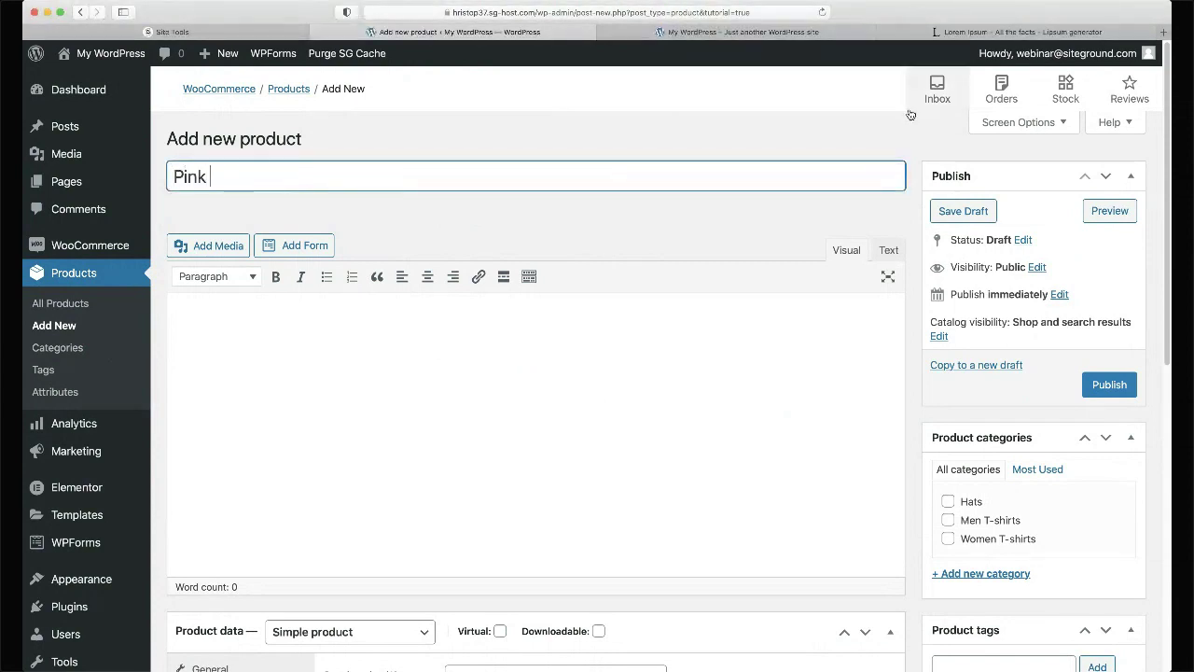
text(T-Shirt)
text(Cotton)
click(717, 245)
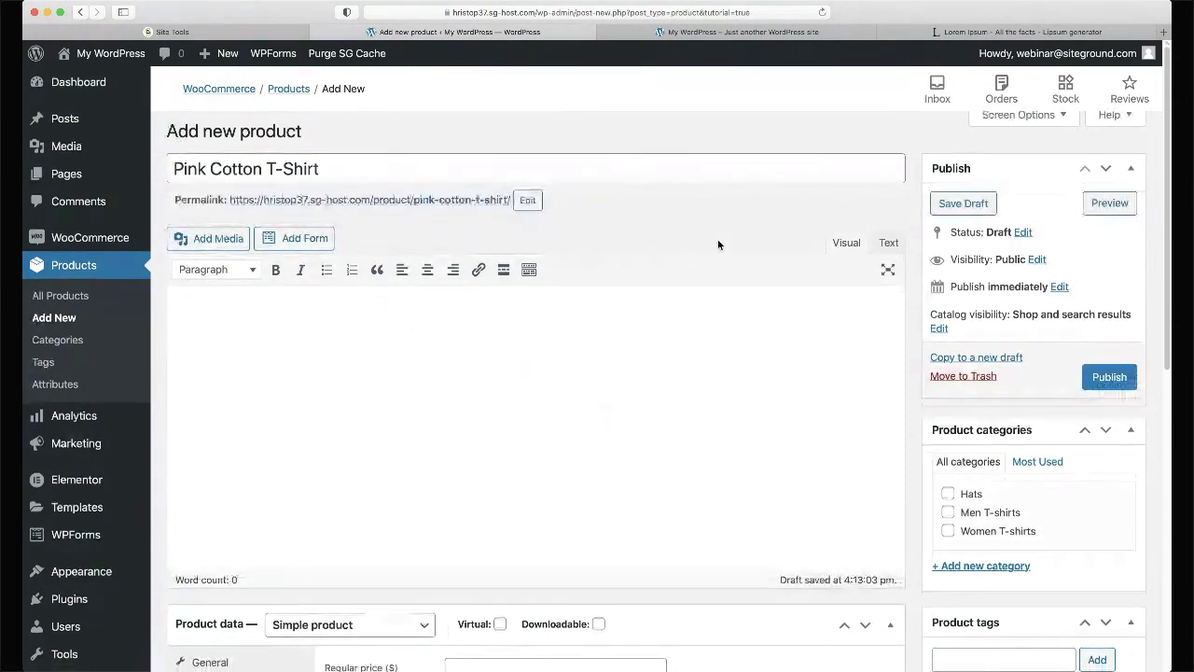
- Paste the Lorem Ipsum paragraph into the product short description and bring up Add Media
scroll(718, 245, down, 1)
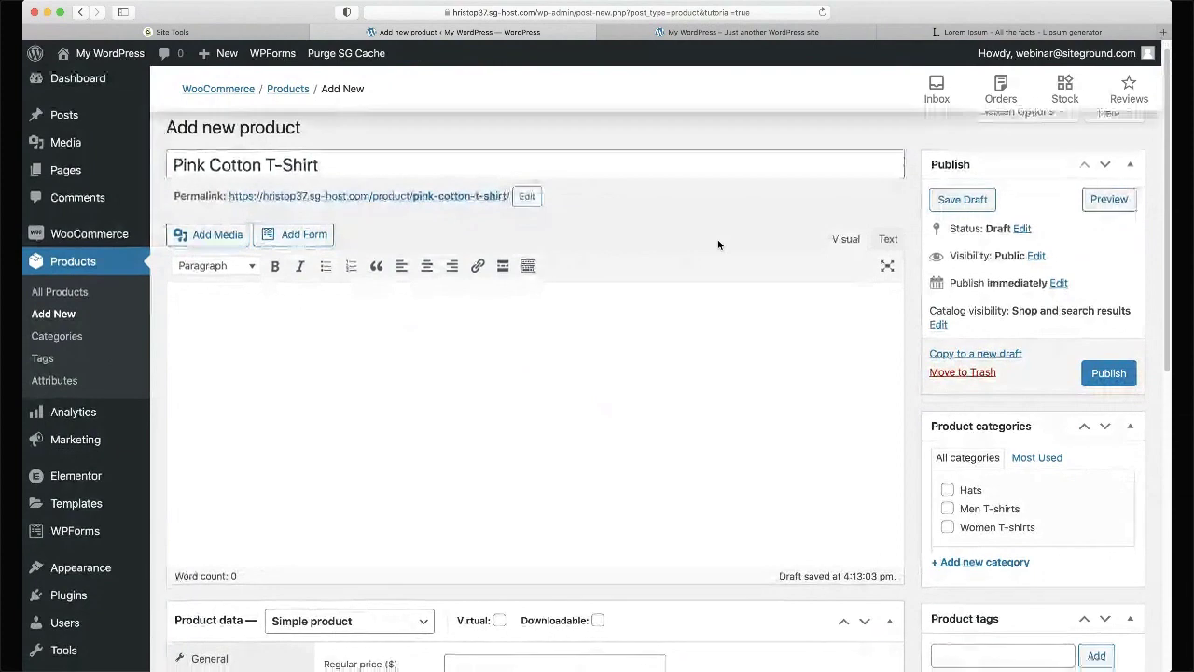
scroll(633, 230, down, 3)
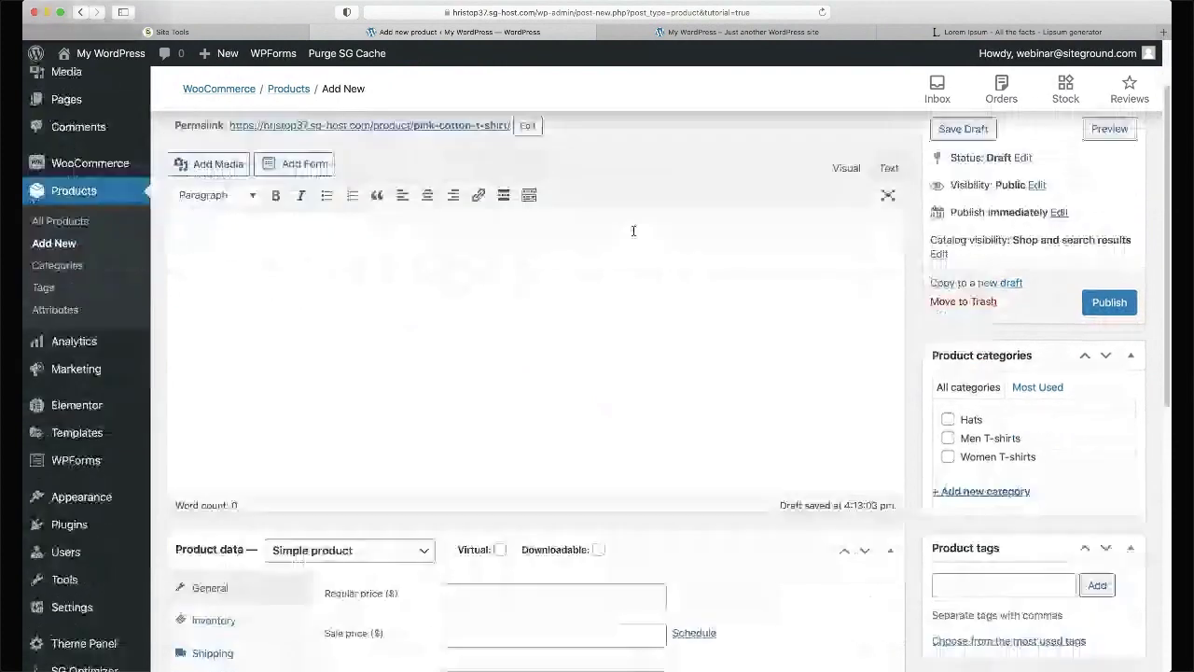
click(251, 242)
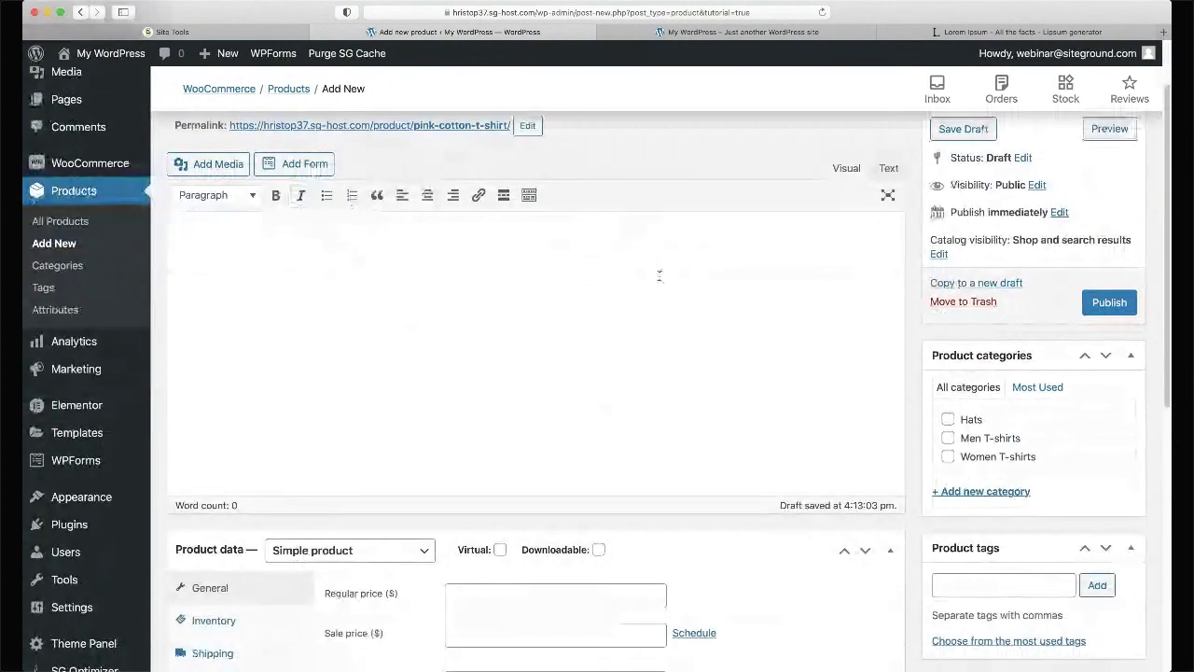
scroll(659, 275, down, 2)
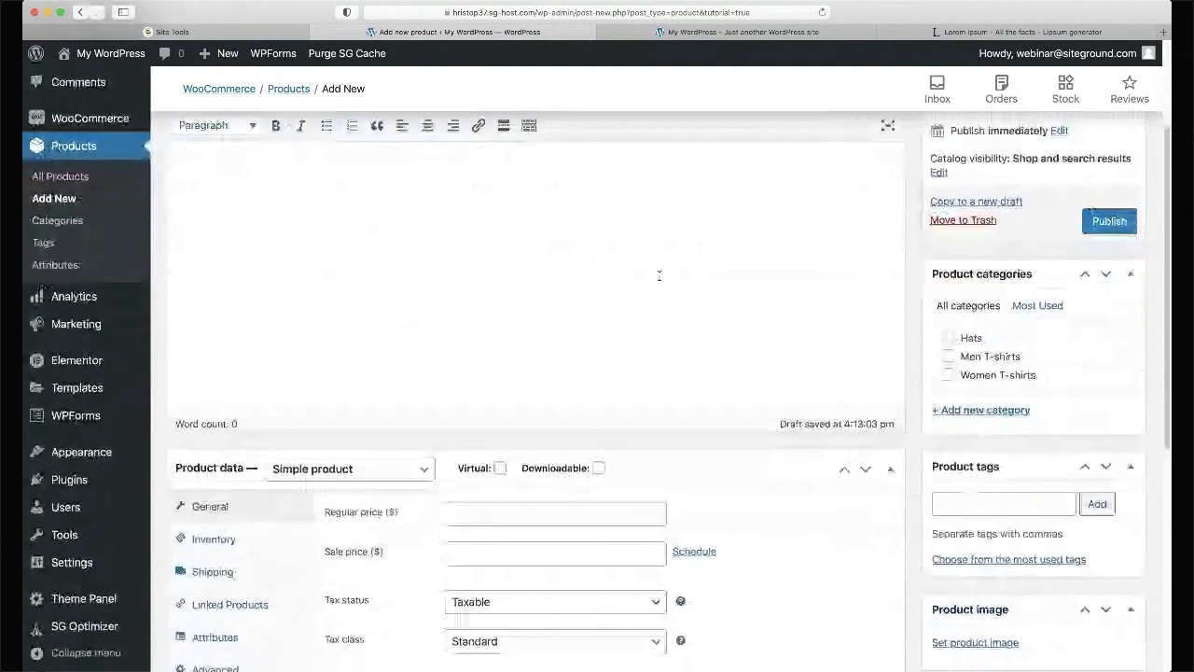
scroll(488, 382, up, 4)
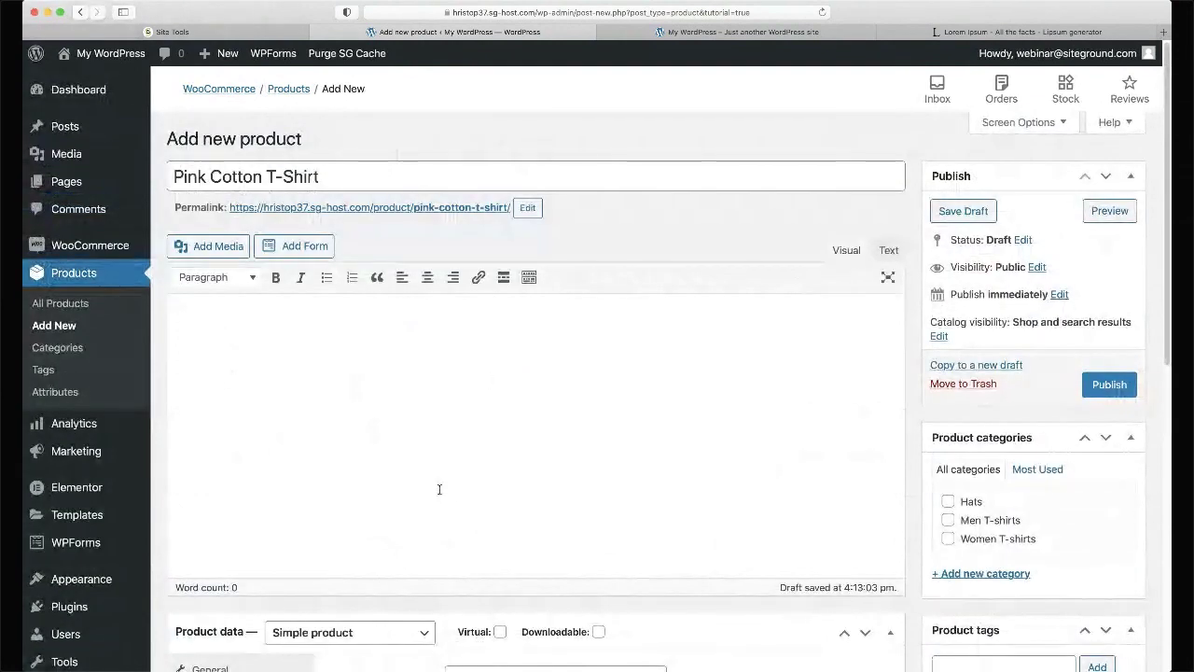
scroll(440, 489, down, 5)
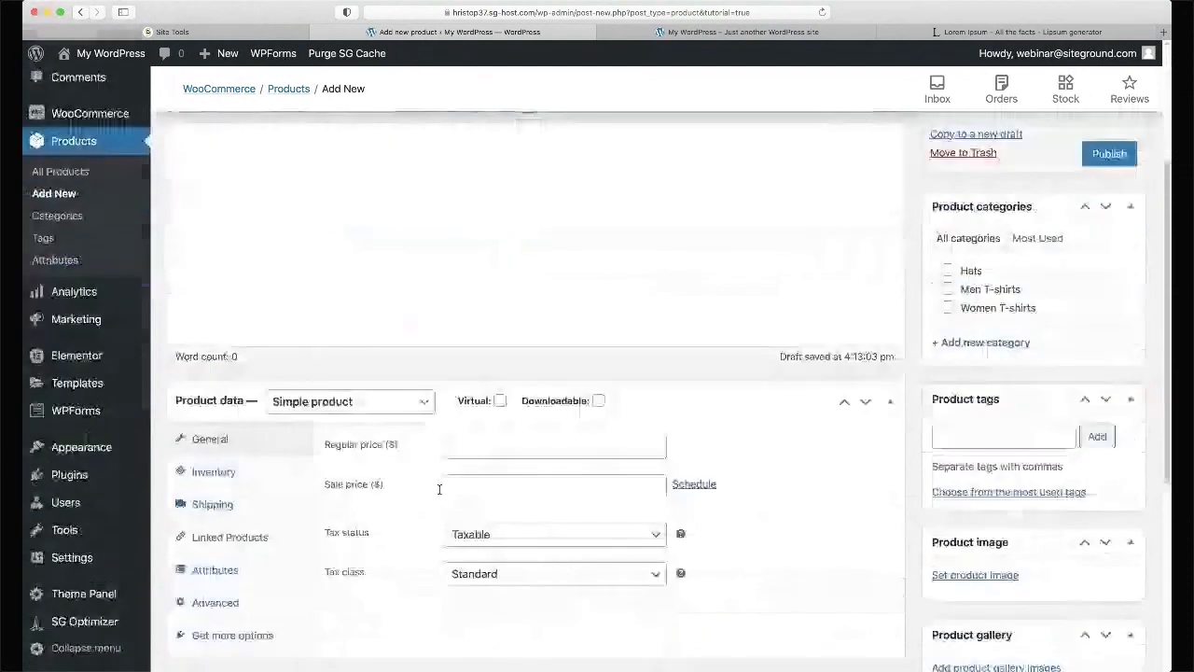
scroll(439, 489, down, 6)
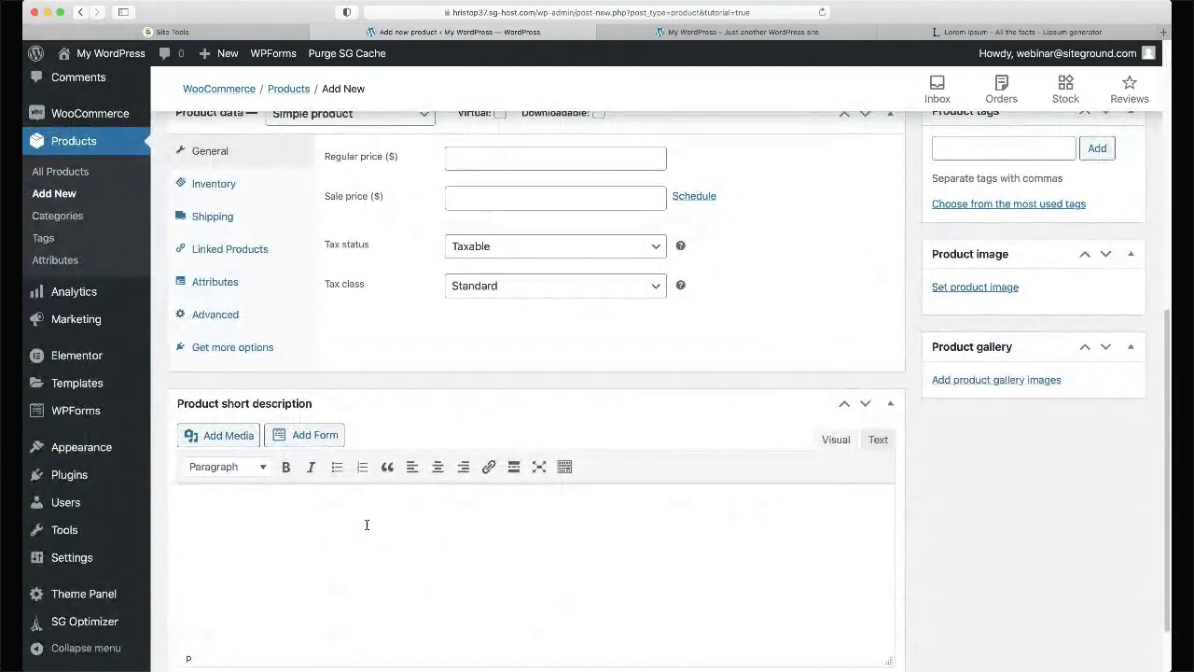
key(super+v)
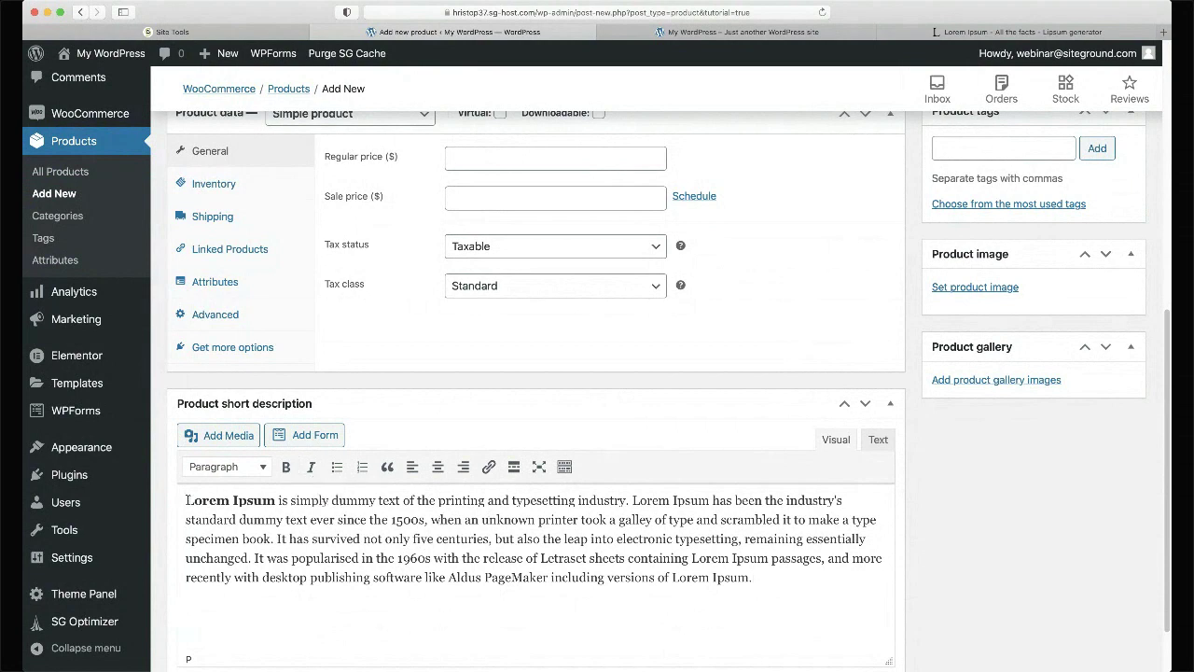
click(186, 500)
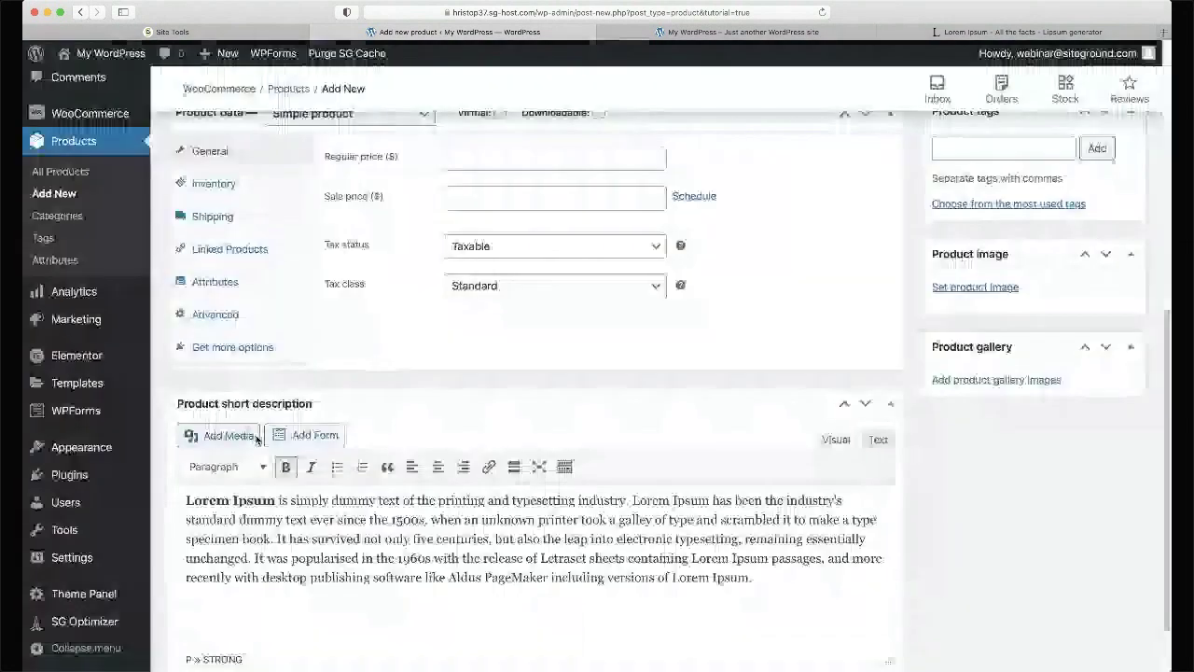
click(256, 435)
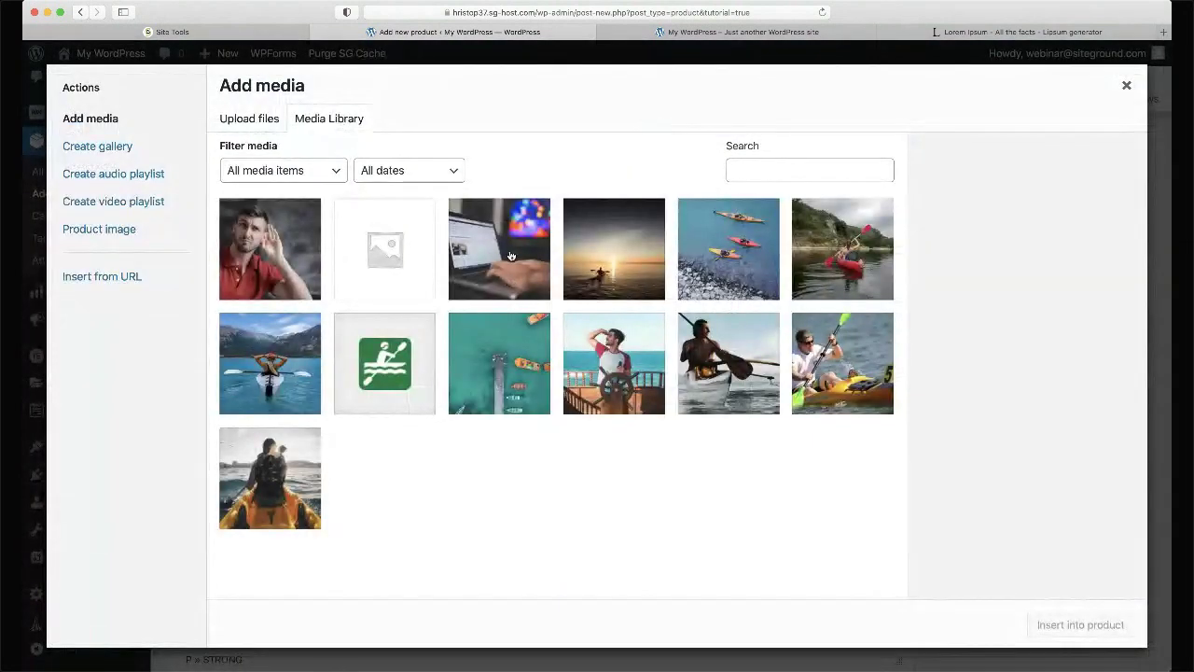
- Insert the photo of the man at the ship's wheel into the short description
click(594, 352)
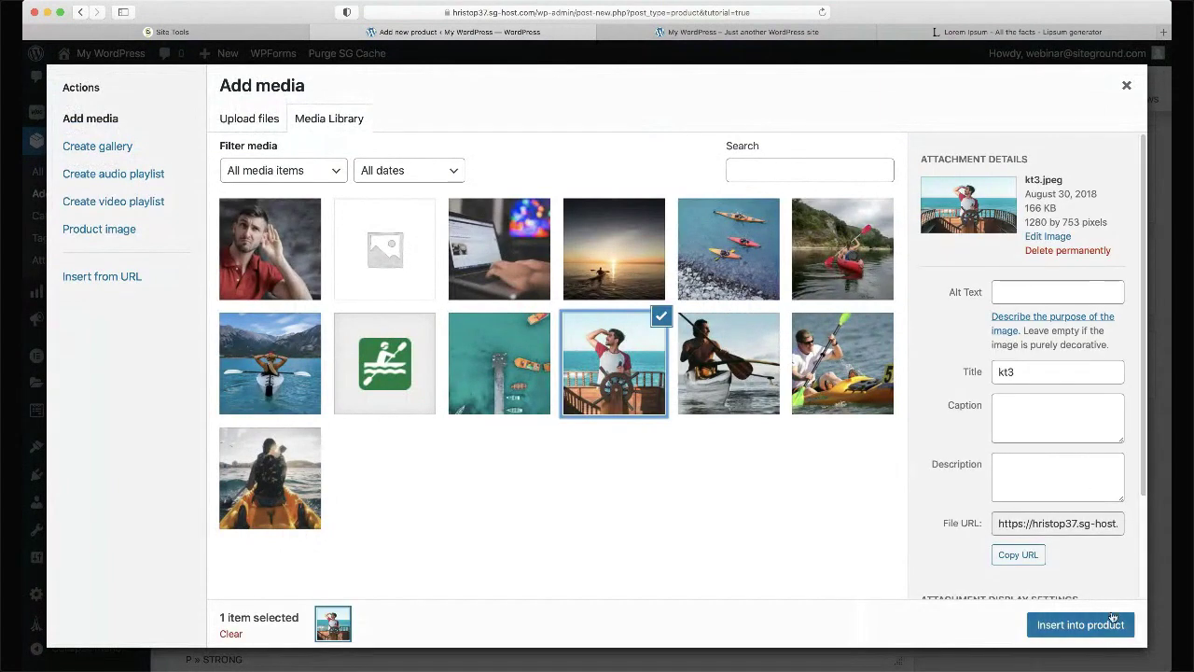
click(1079, 624)
scroll(520, 461, down, 5)
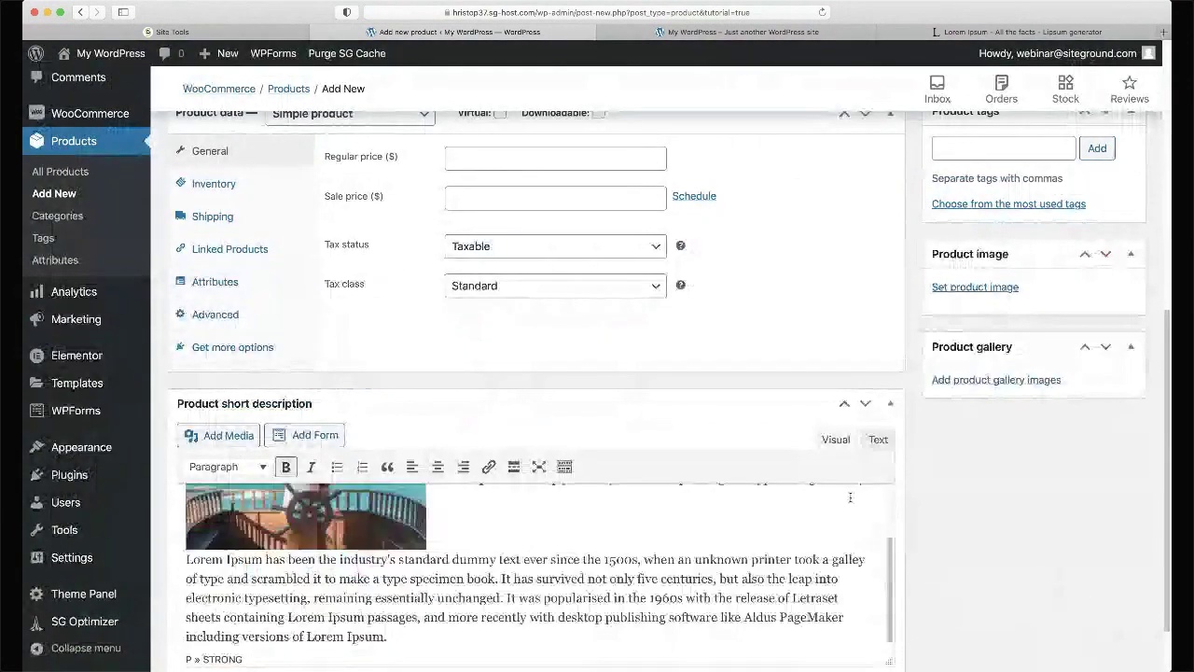
- Align the ship's-wheel photo left so the Lorem Ipsum text wraps beside it
click(313, 521)
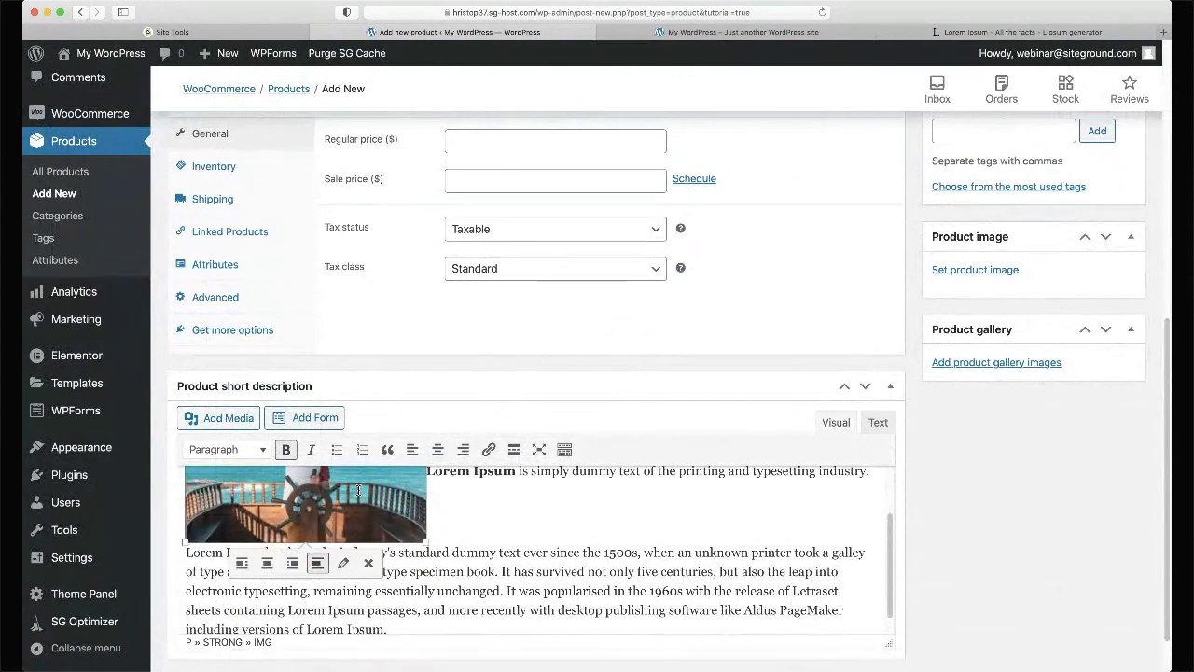
click(241, 563)
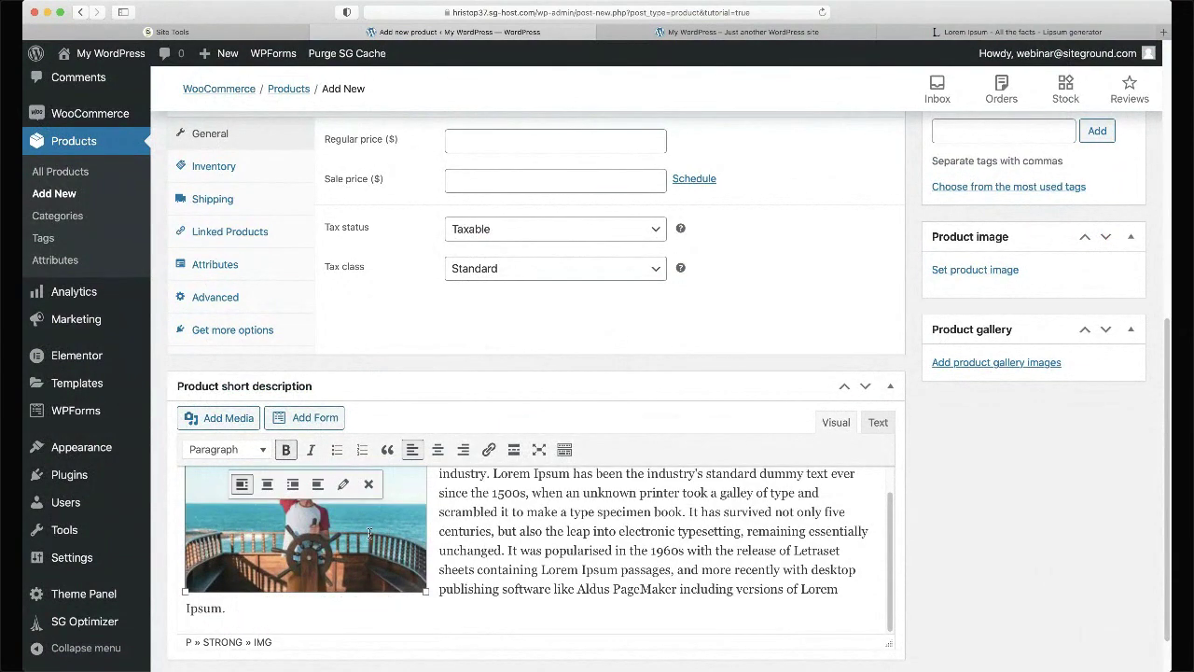
scroll(522, 541, up, 5)
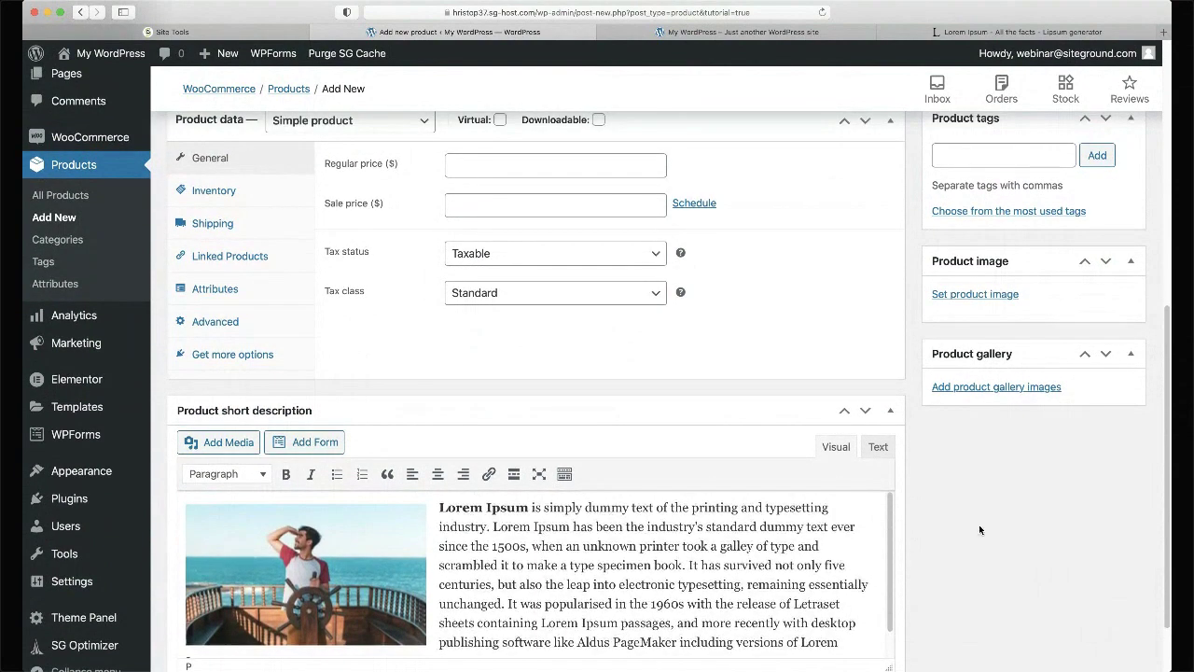
scroll(964, 444, down, 2)
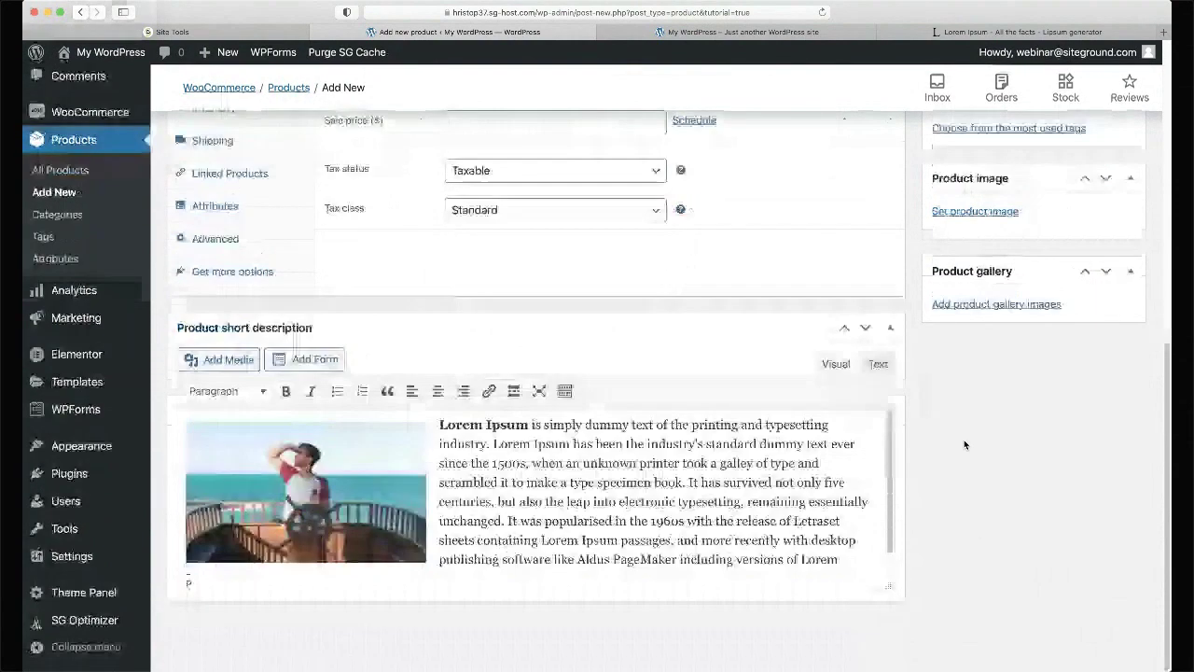
scroll(964, 444, up, 4)
scroll(965, 444, up, 3)
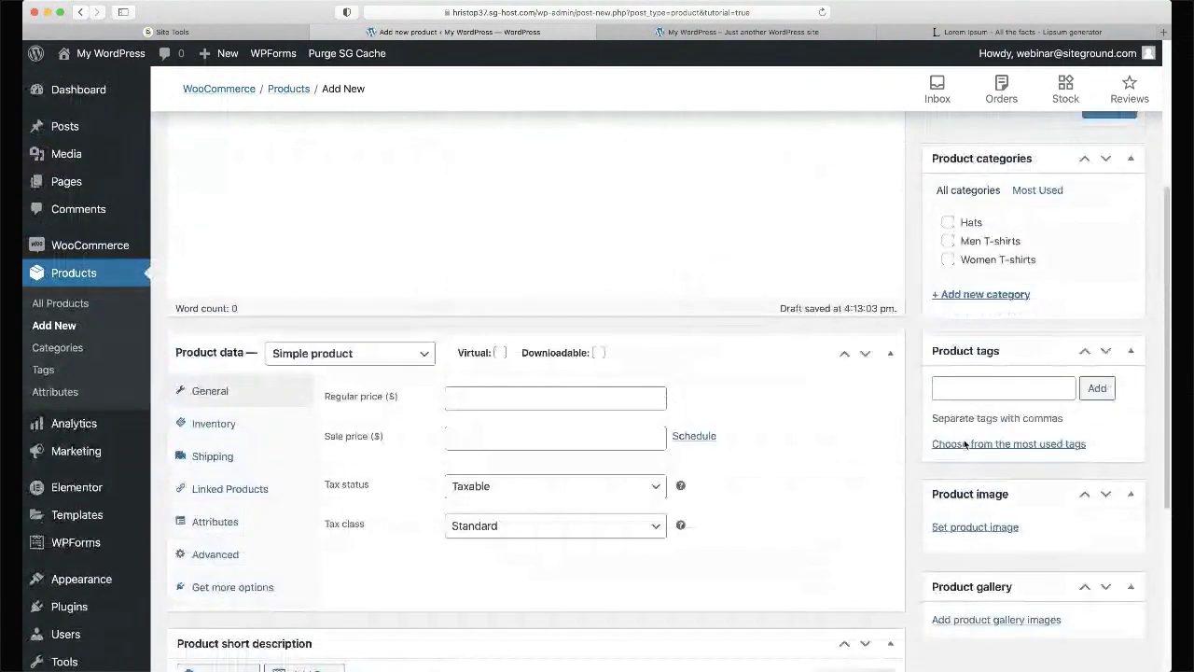
scroll(965, 444, down, 7)
scroll(963, 444, up, 3)
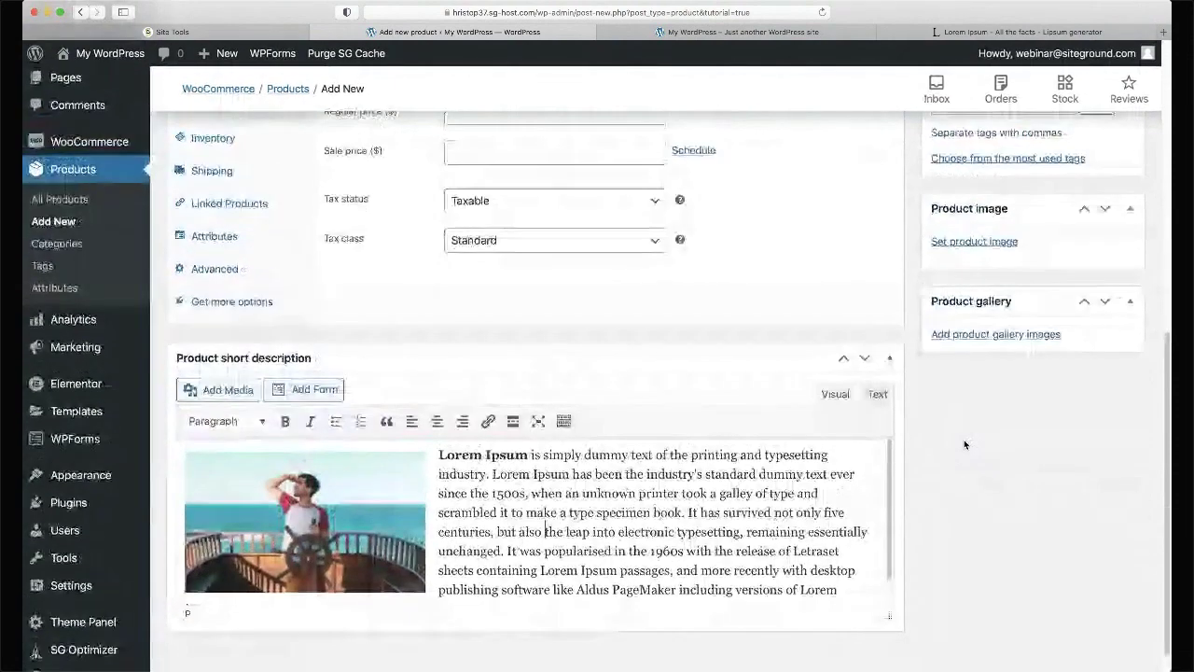
scroll(963, 444, down, 2)
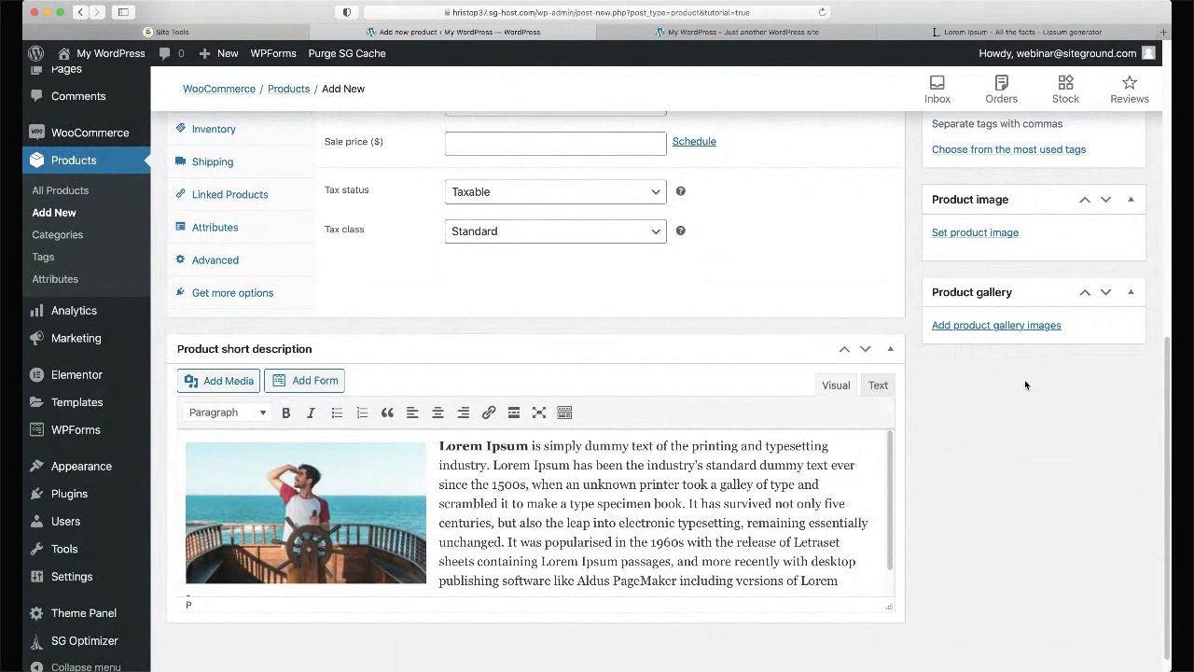
scroll(1025, 385, up, 1)
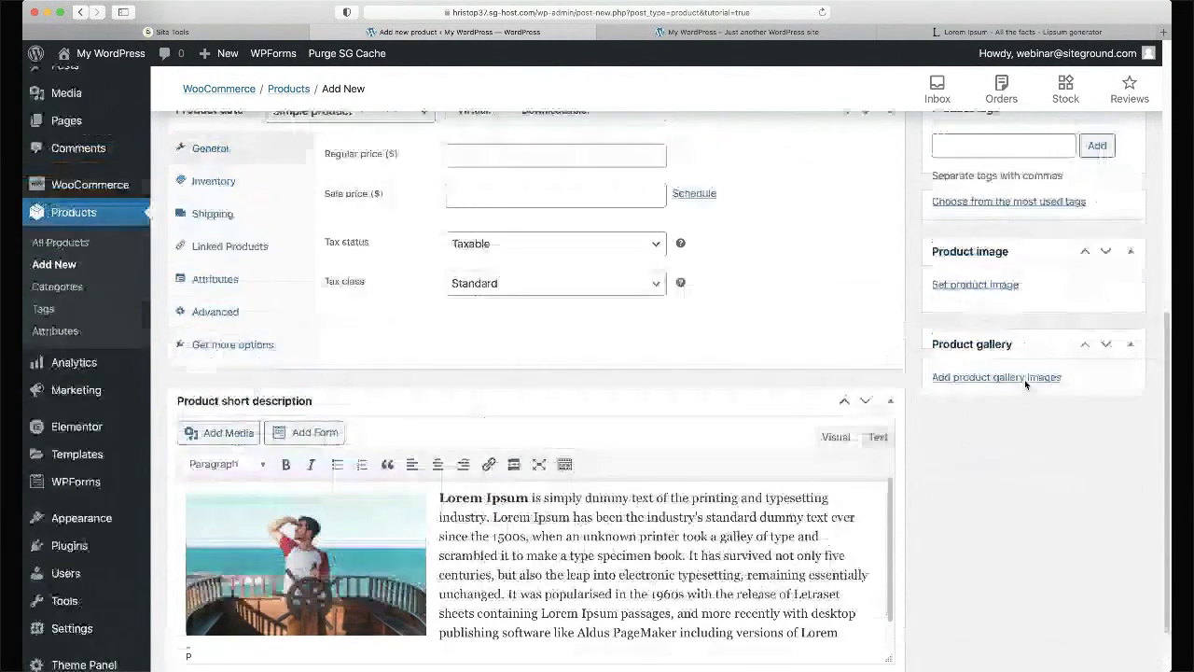
scroll(1025, 384, down, 2)
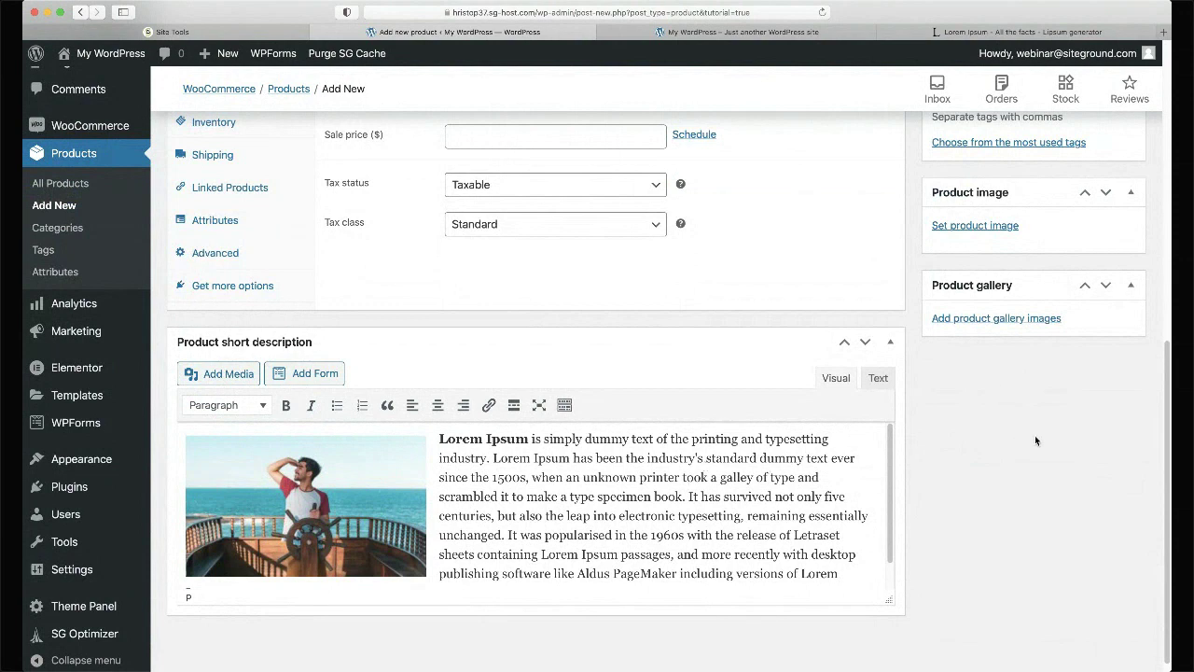
scroll(1035, 435, up, 2)
scroll(1034, 434, up, 8)
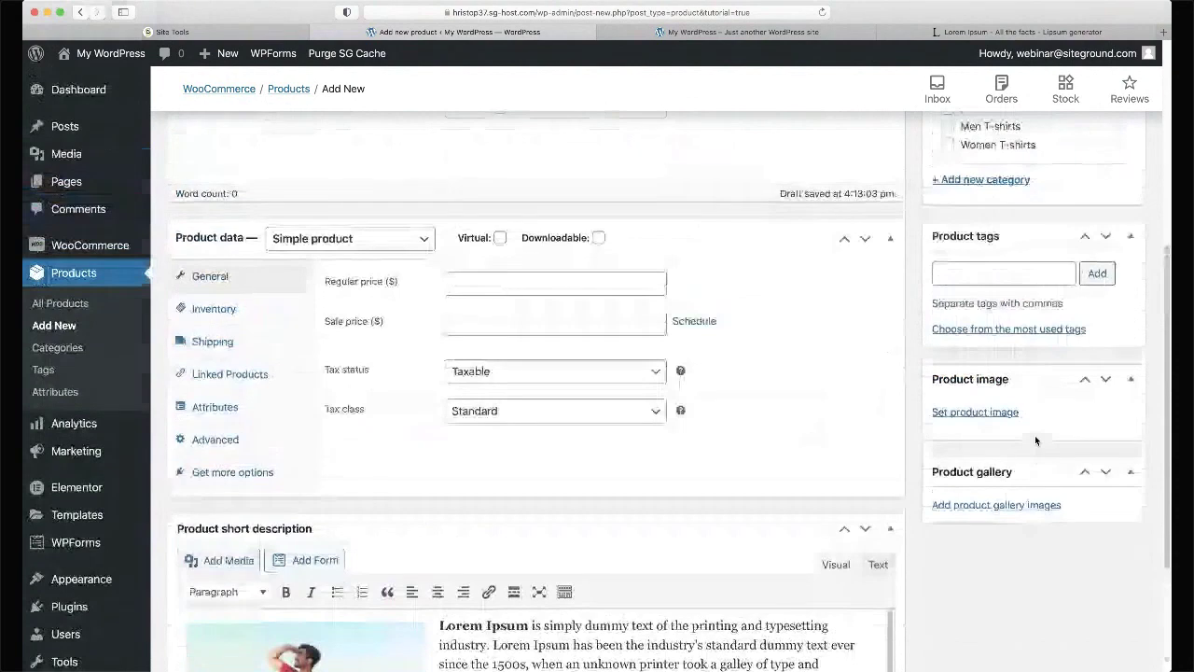
scroll(1034, 435, up, 2)
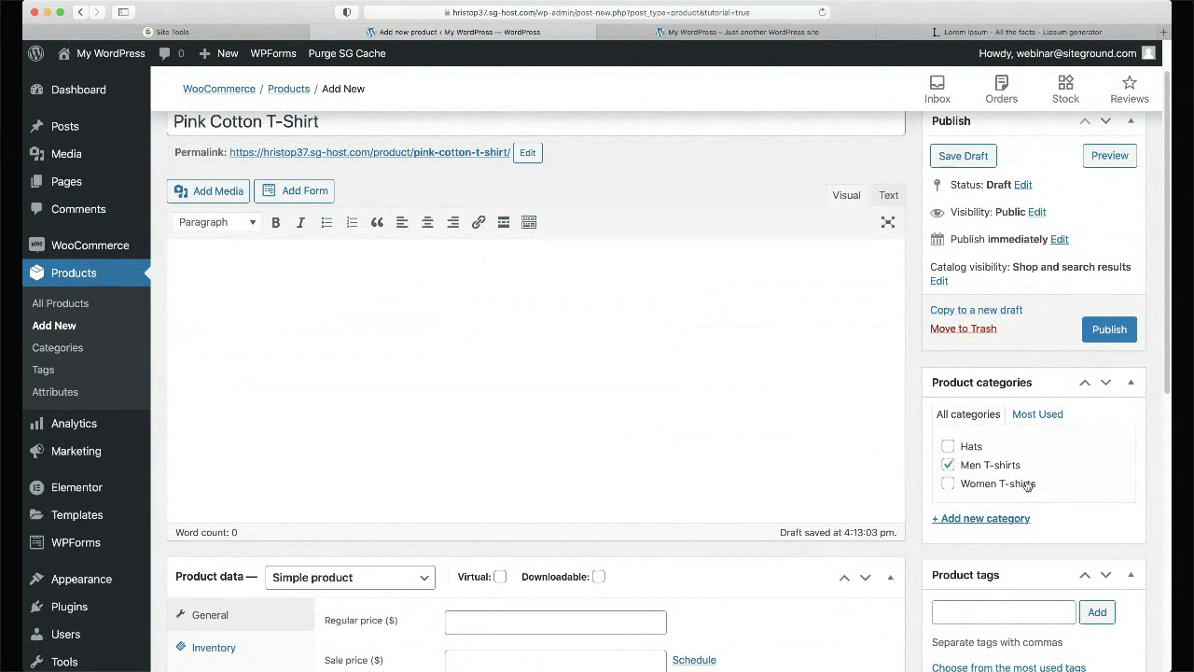
scroll(802, 412, down, 5)
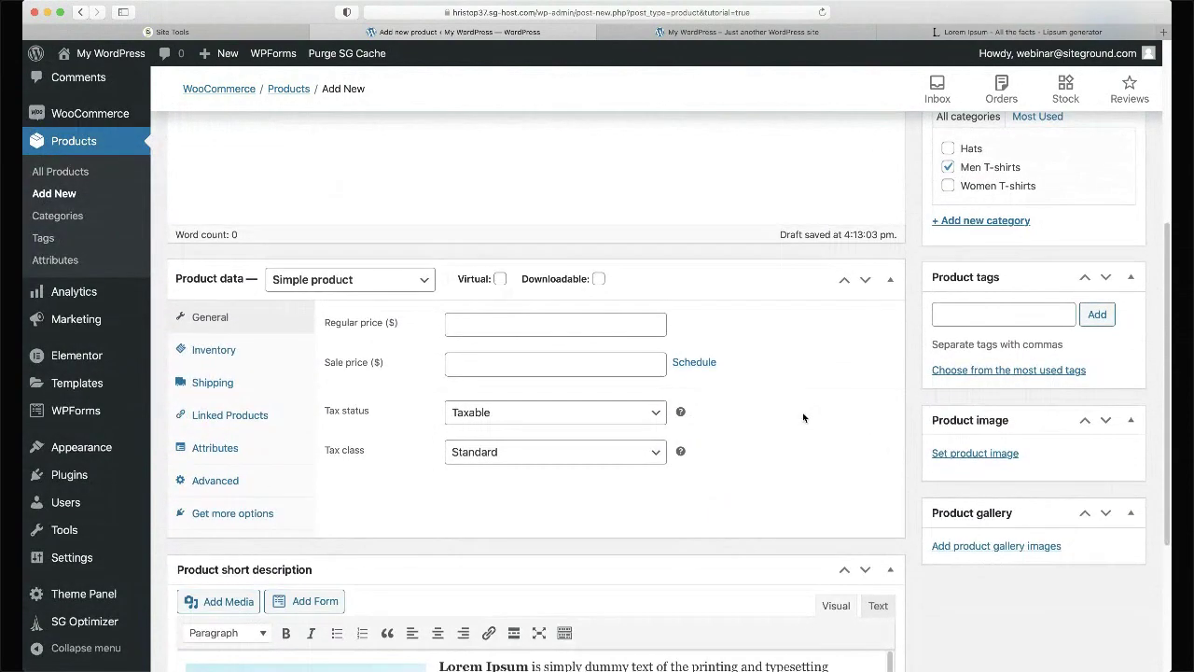
scroll(803, 413, down, 1)
click(997, 294)
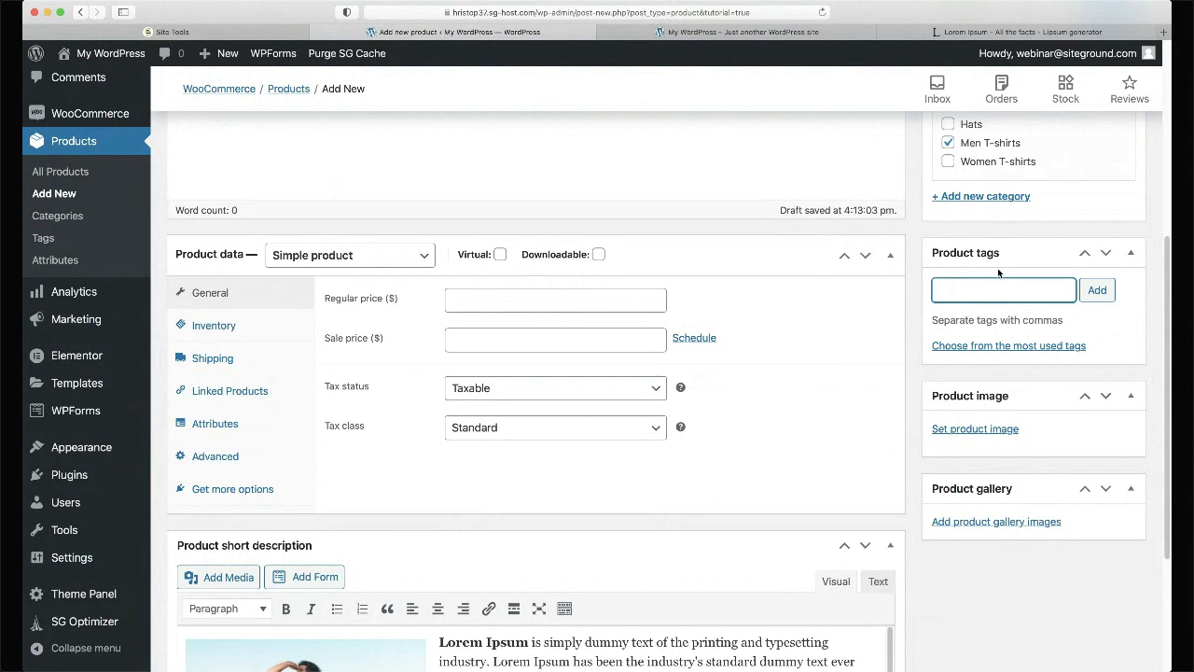
- Add the product tags cotton, organic, fashion and modern mens
text(cotton)
key(Return)
text(organic)
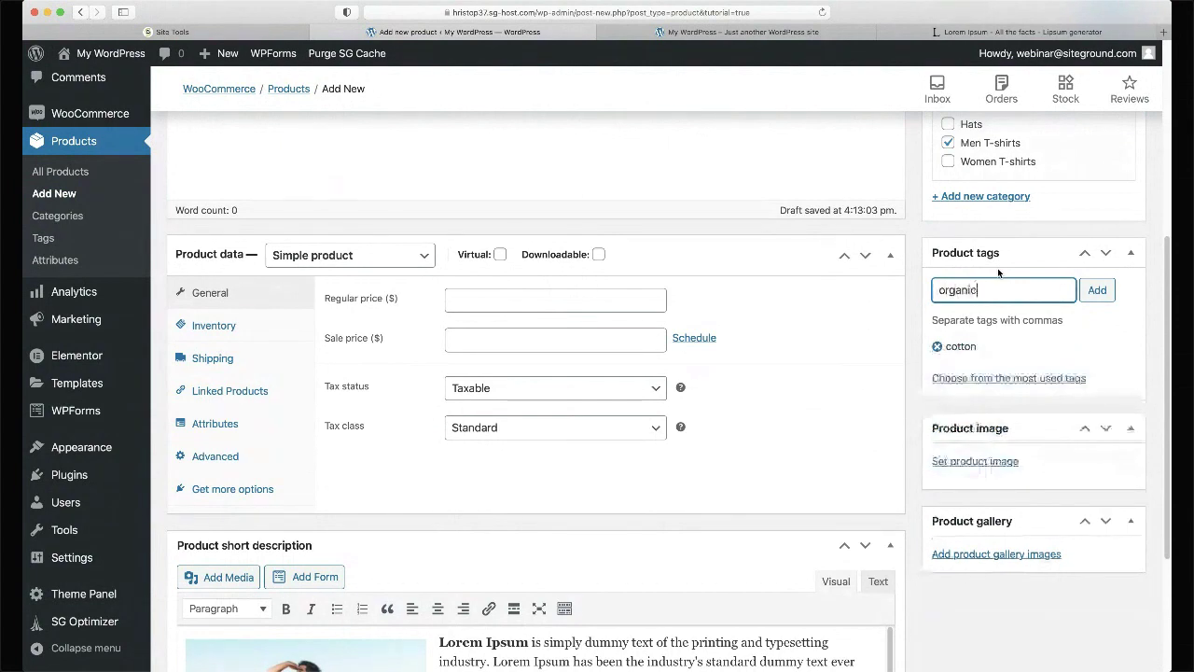
key(Return)
text(fashion)
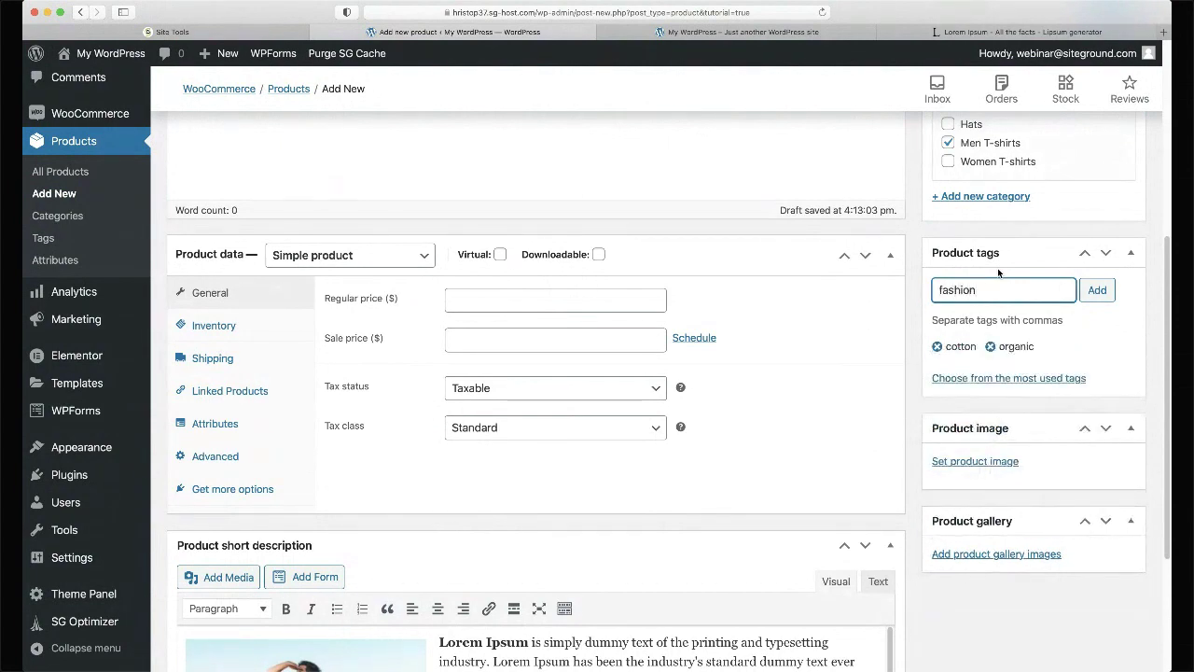
key(Return)
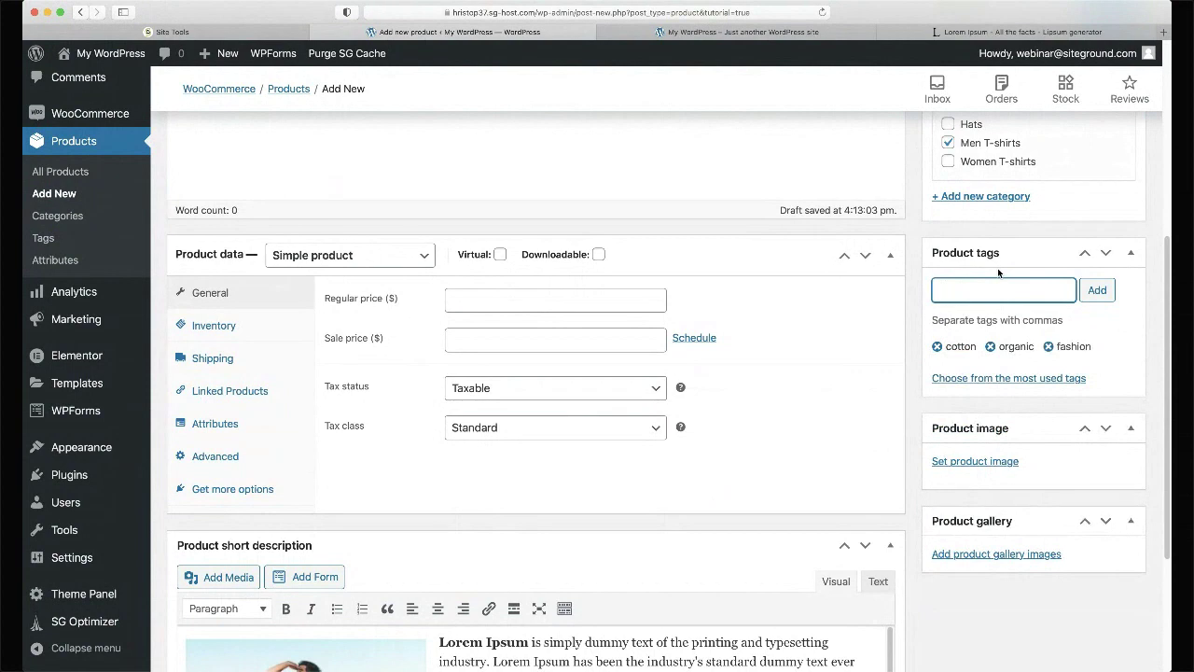
text(modern mens)
key(Return)
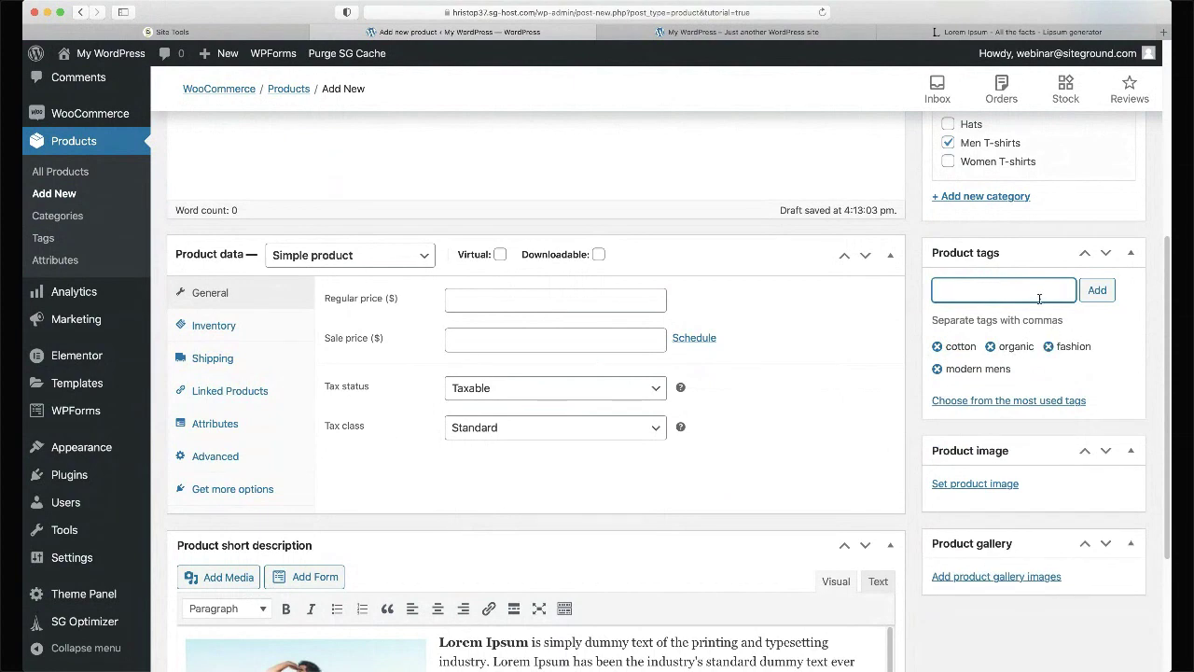
scroll(1039, 298, down, 1)
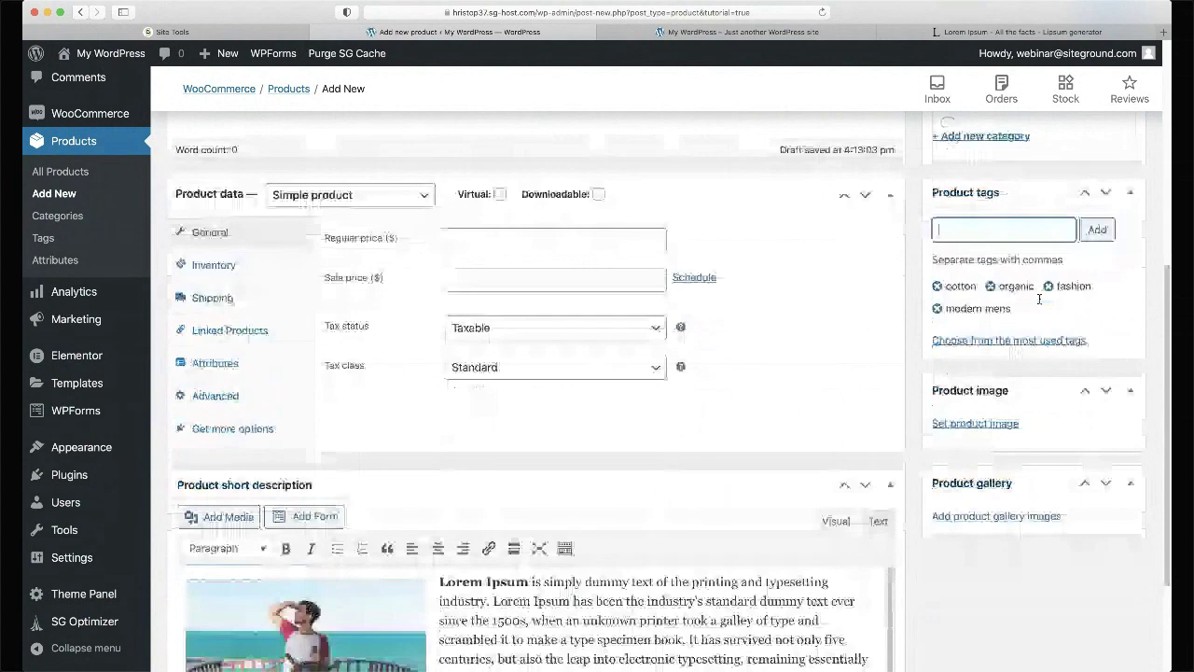
- Upload man-tshirt2.jpg and set it as the product image
click(978, 426)
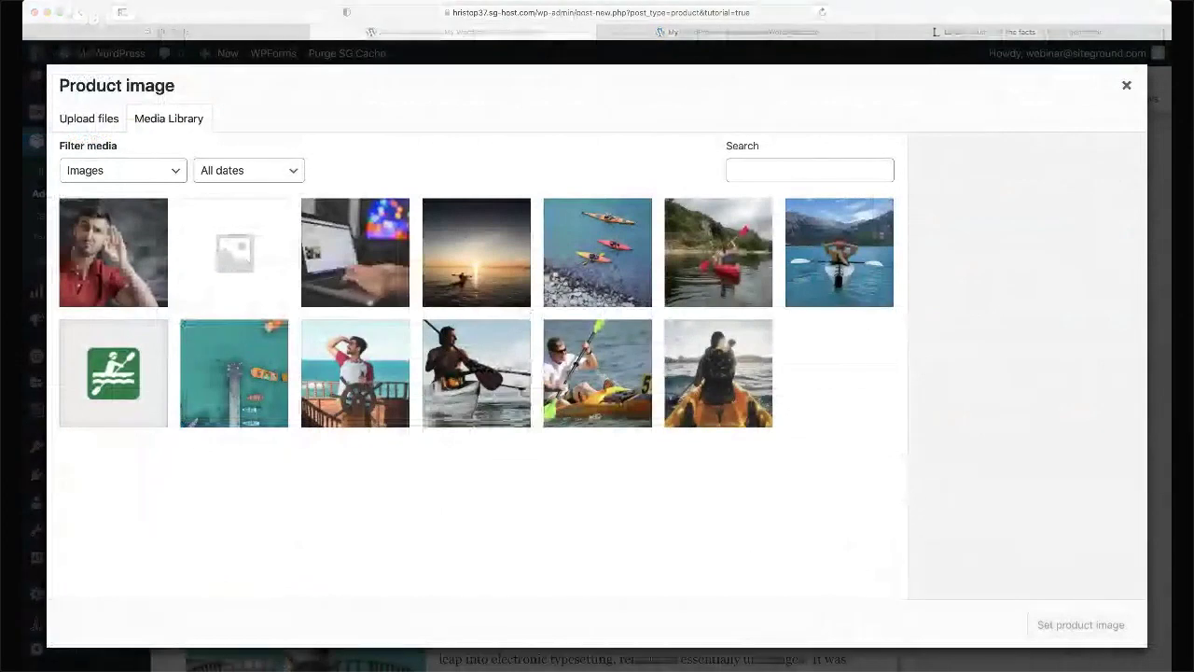
drag(1193, 336, 420, 182)
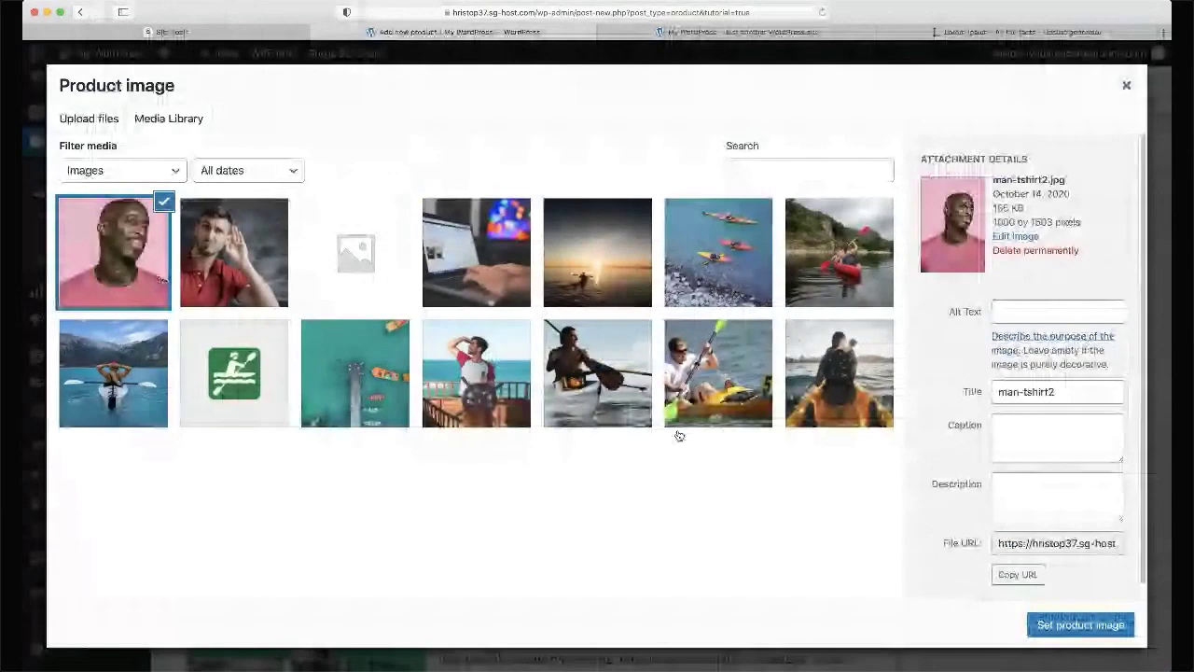
click(1080, 624)
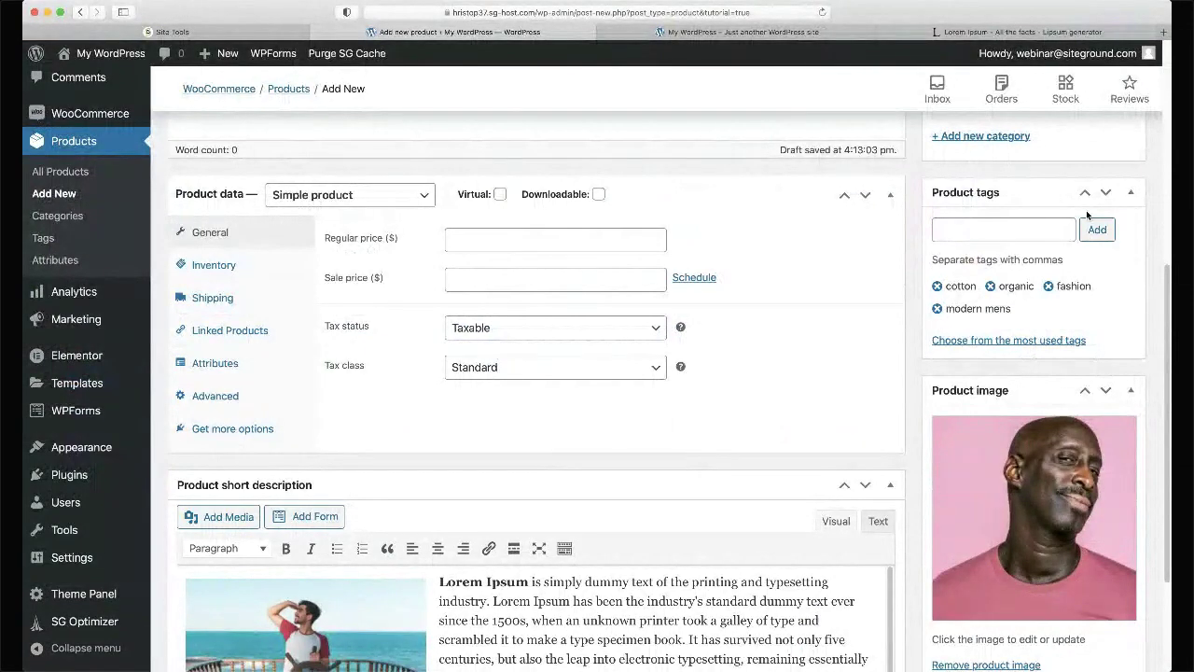
scroll(1086, 210, down, 3)
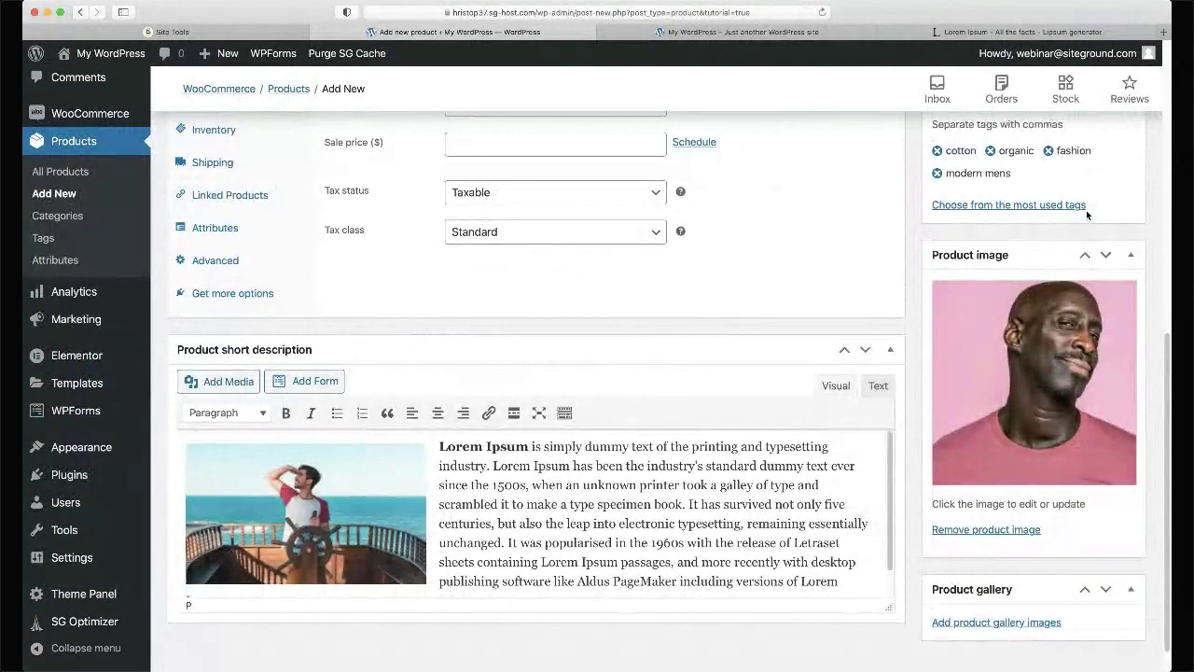
scroll(1086, 210, down, 1)
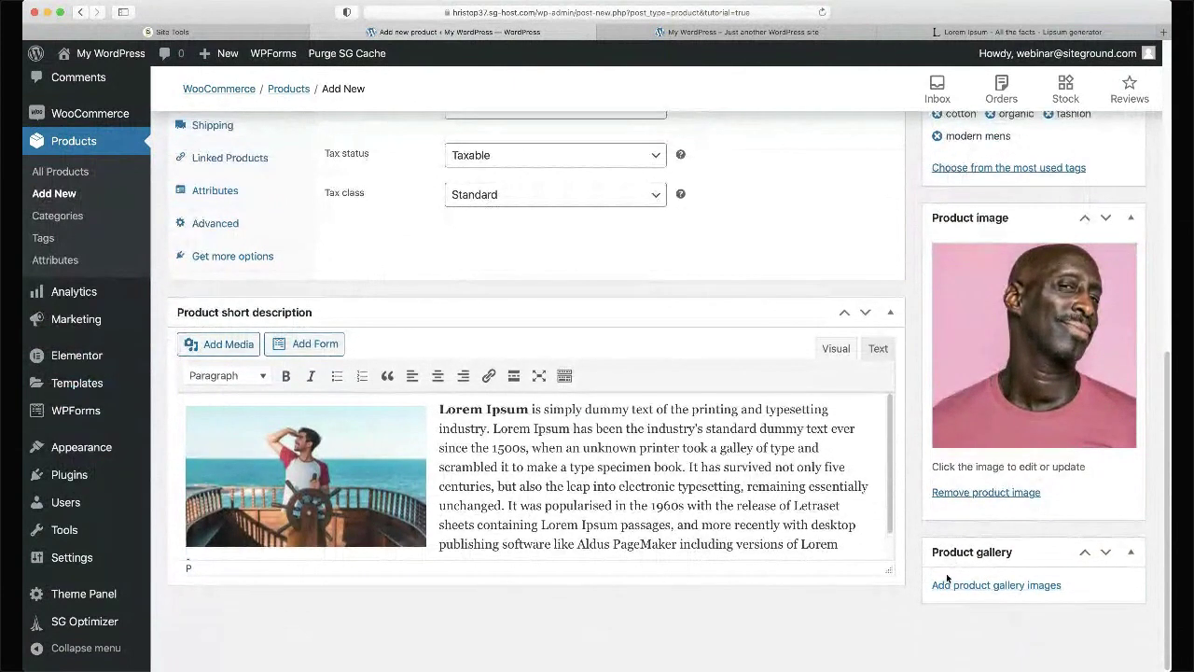
- Add four kayak photos to the product gallery
click(960, 586)
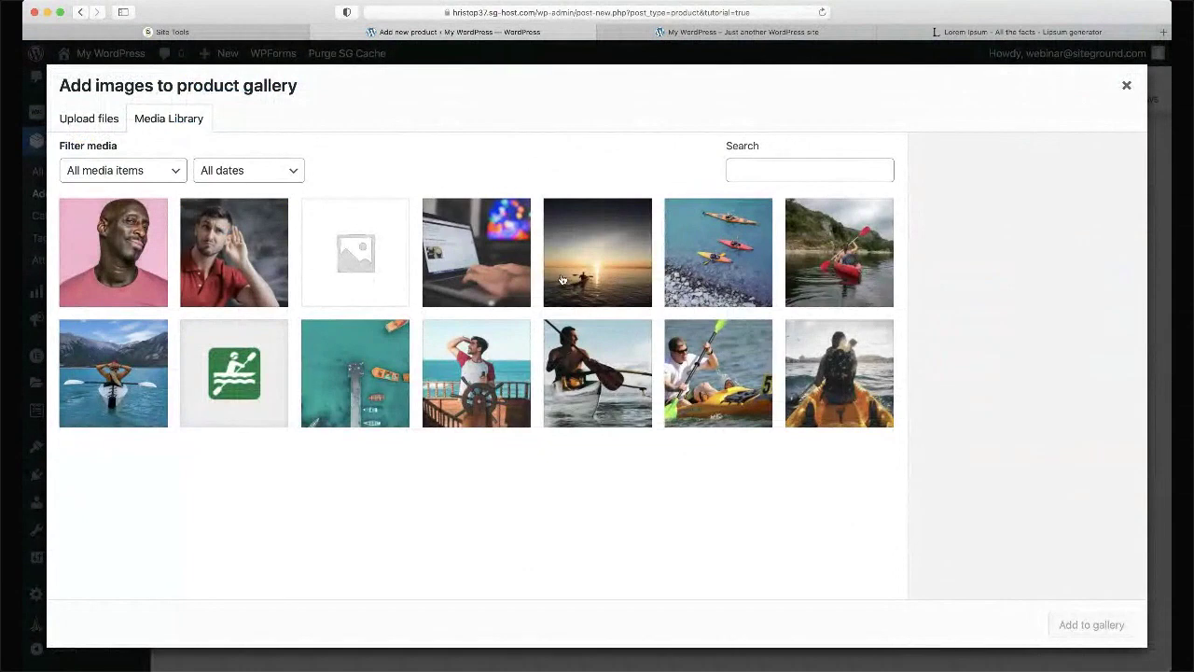
click(735, 268)
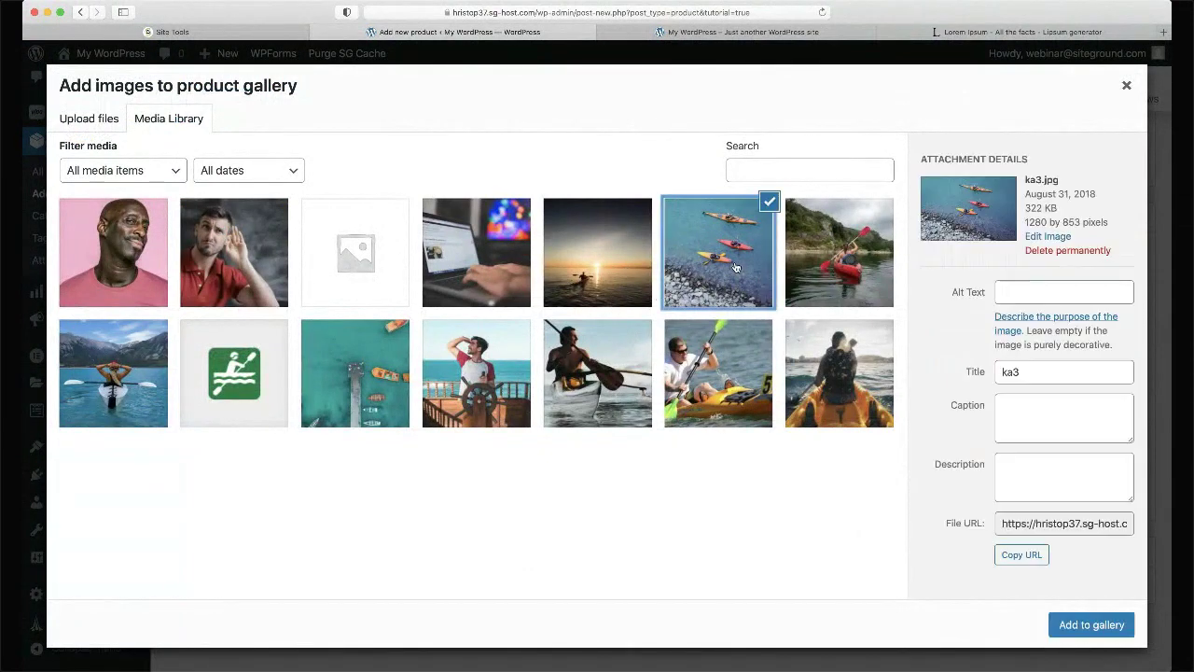
click(849, 248)
click(839, 378)
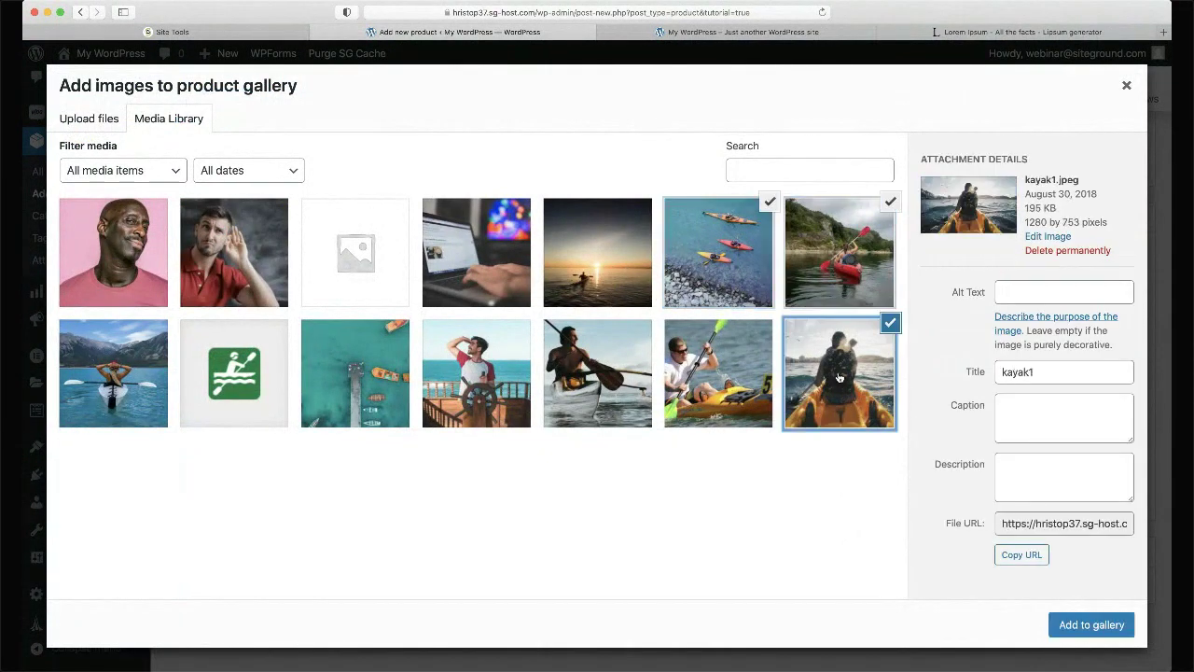
click(736, 386)
click(1092, 625)
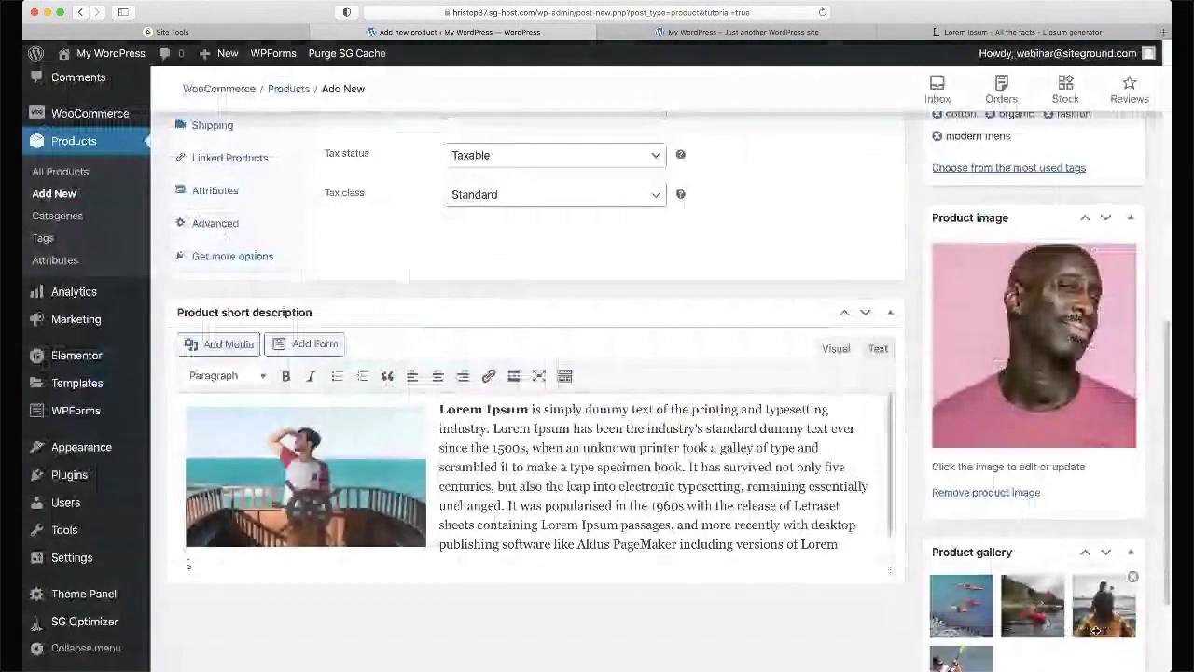
- Reorder the gallery with the red kayak first, then remove the kayaks-from-above photo
scroll(898, 424, down, 3)
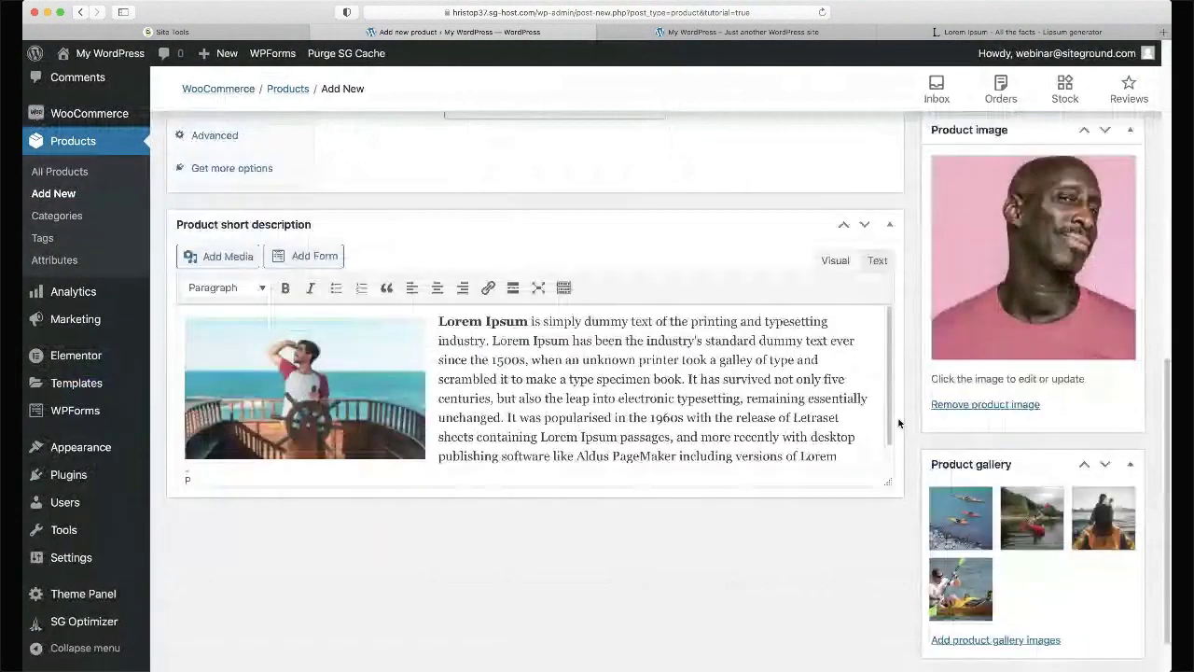
scroll(898, 423, down, 1)
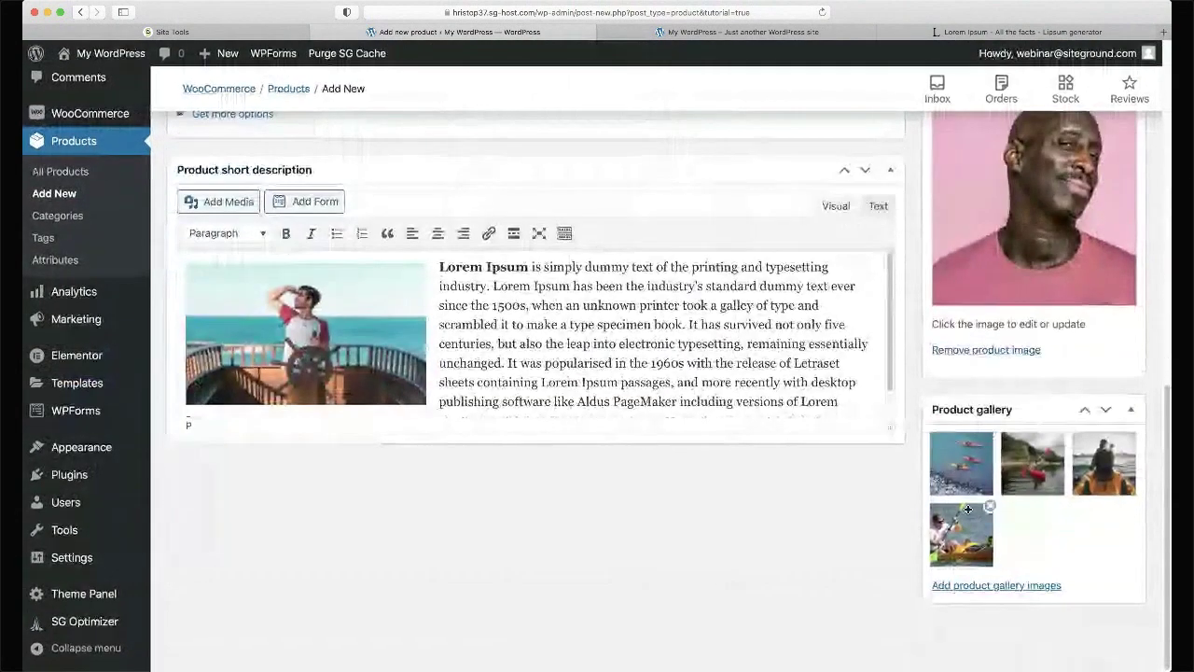
mouse_move(966, 532)
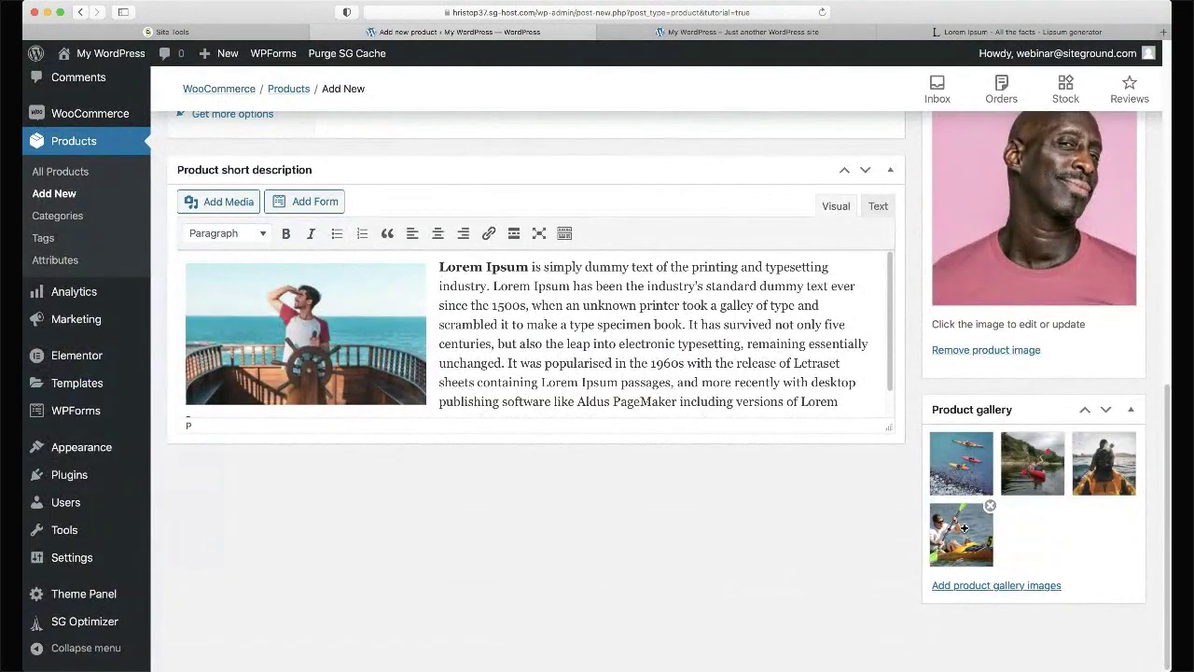
scroll(963, 529, up, 1)
drag(960, 594, 961, 522)
drag(1110, 543, 962, 524)
drag(960, 605, 1049, 525)
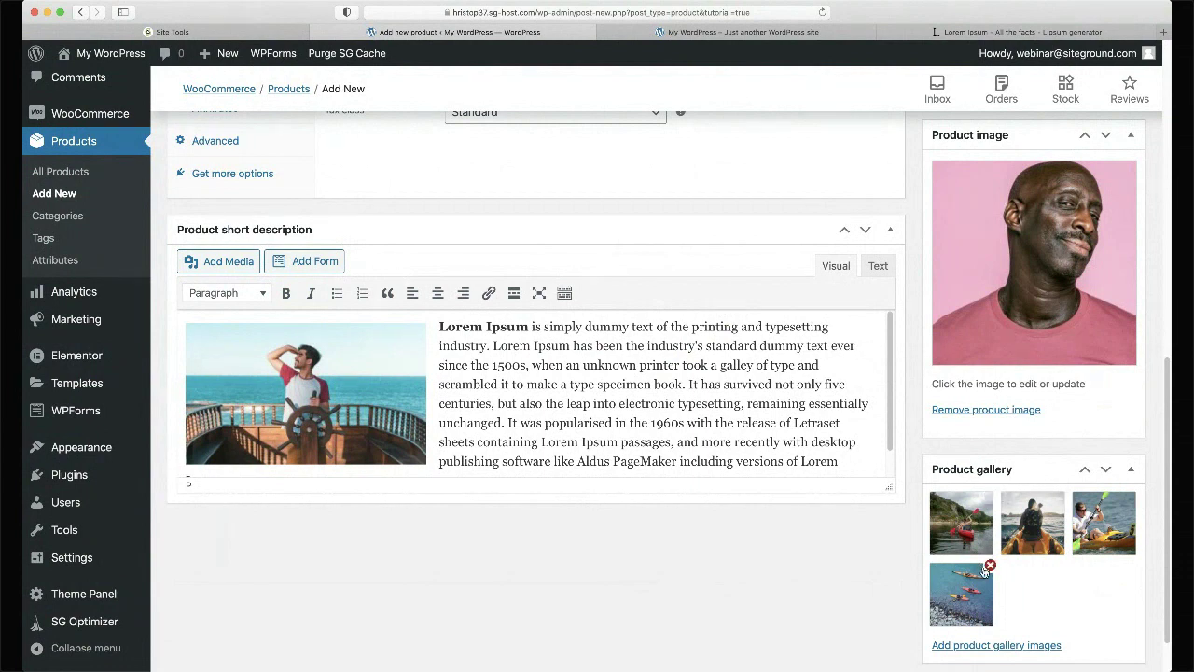
click(991, 566)
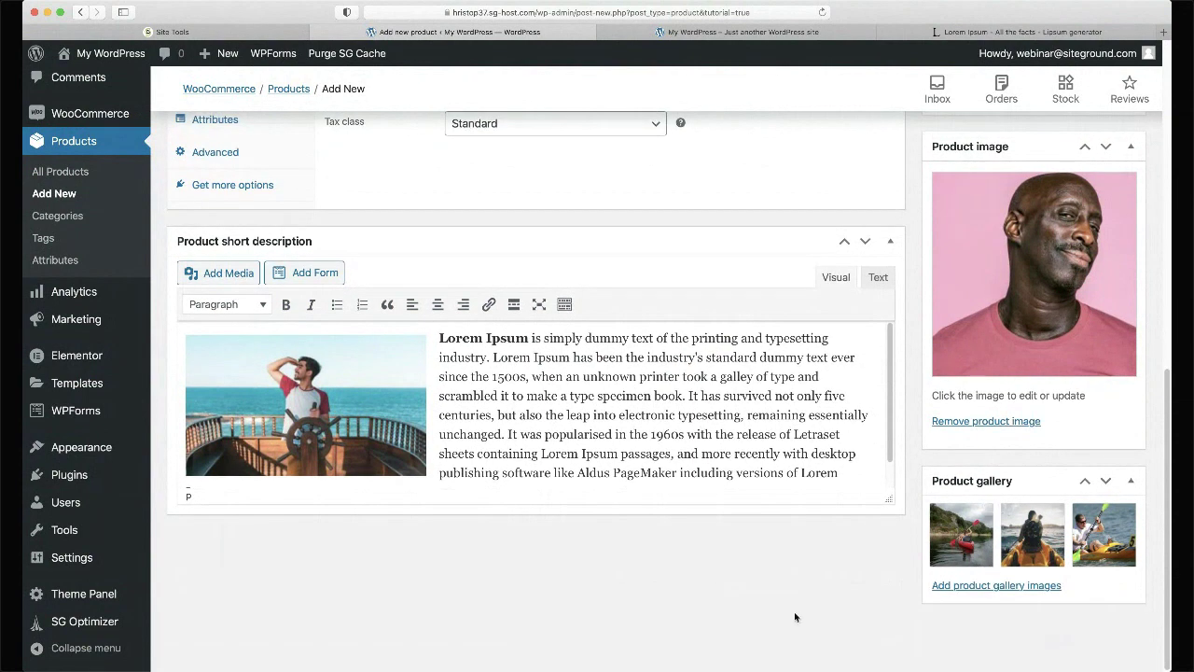
- Enter a regular price of 20 and a sale price of 18
scroll(795, 615, up, 5)
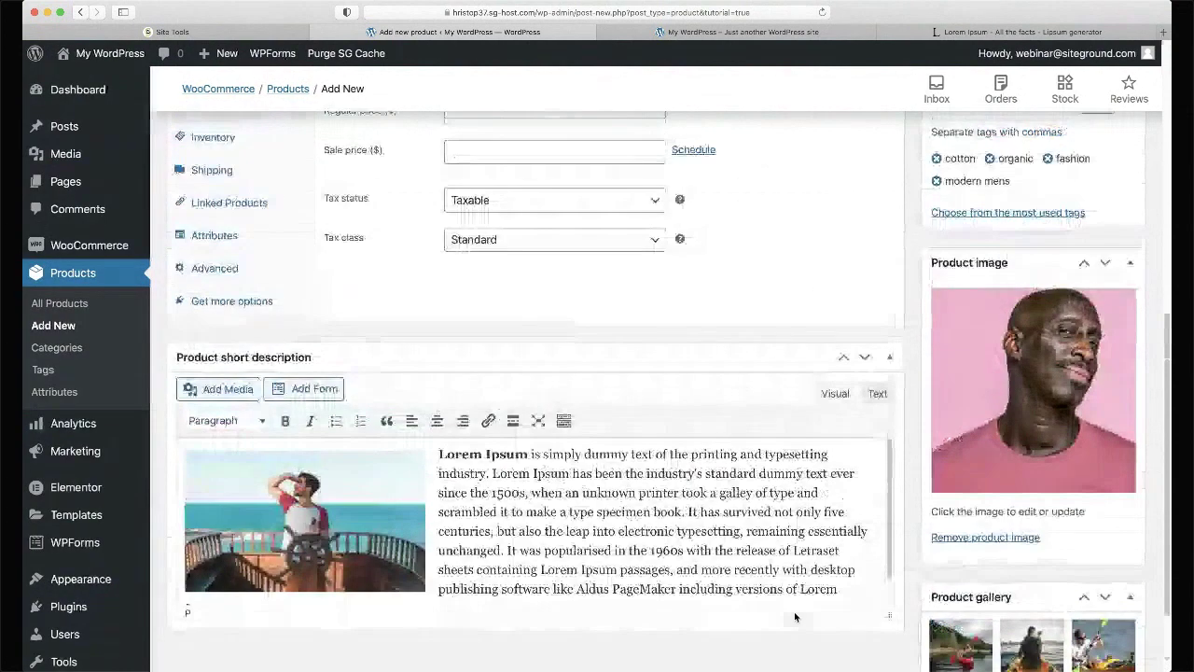
scroll(794, 611, up, 9)
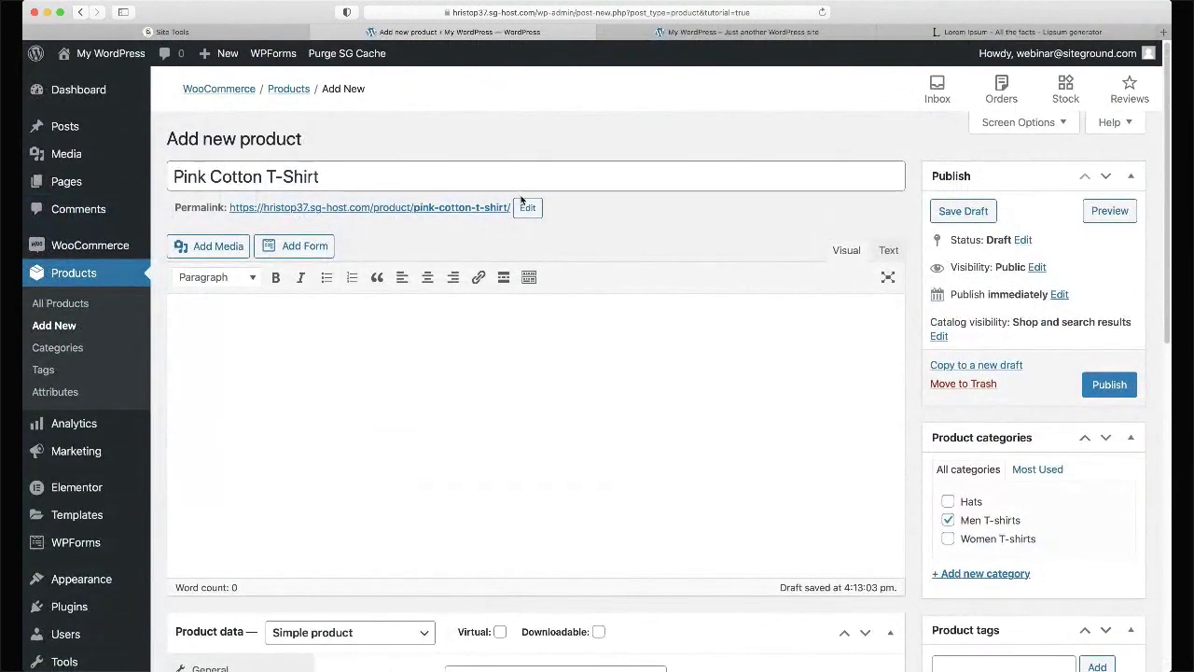
scroll(963, 532, down, 4)
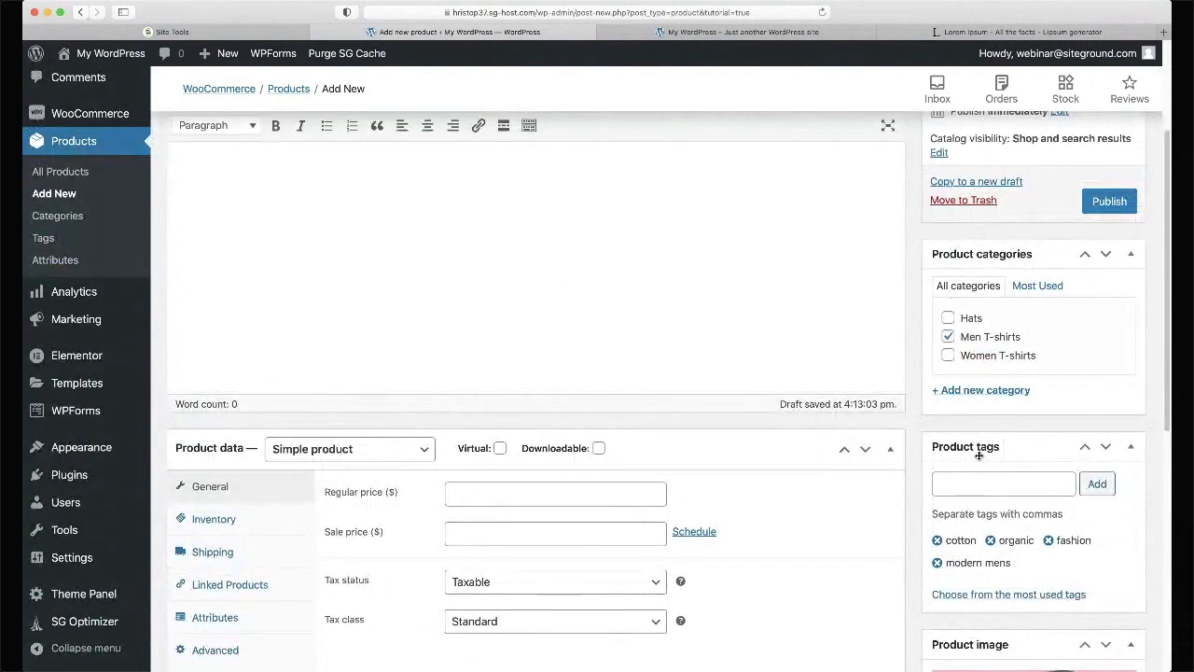
scroll(963, 532, down, 10)
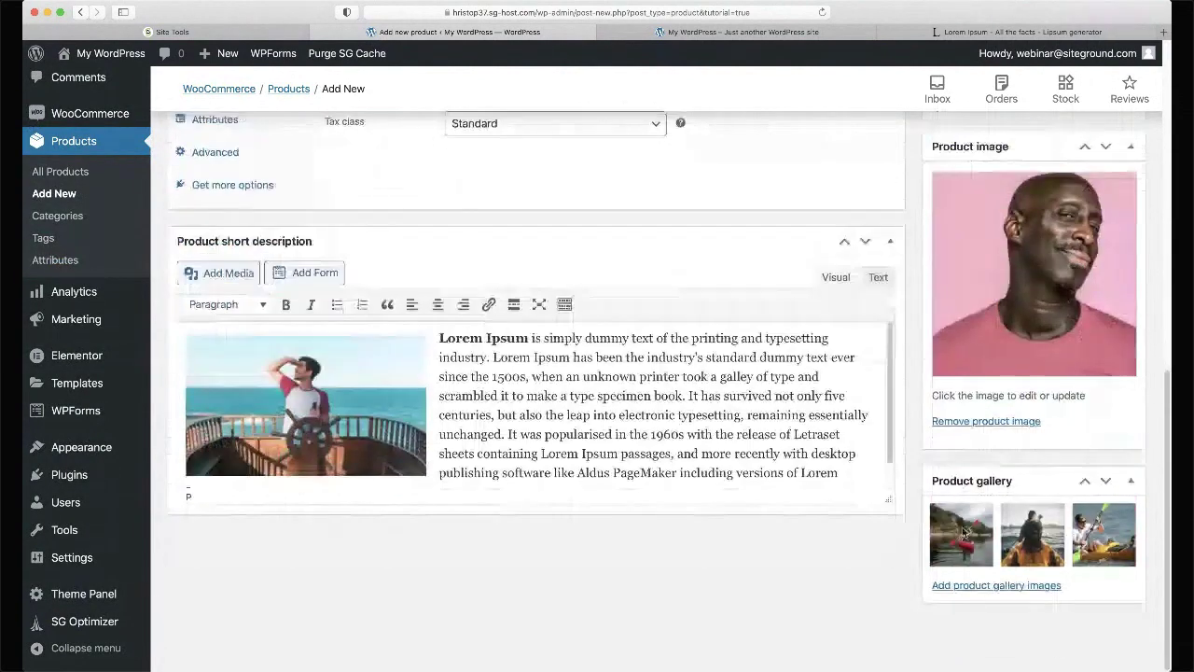
scroll(534, 498, up, 14)
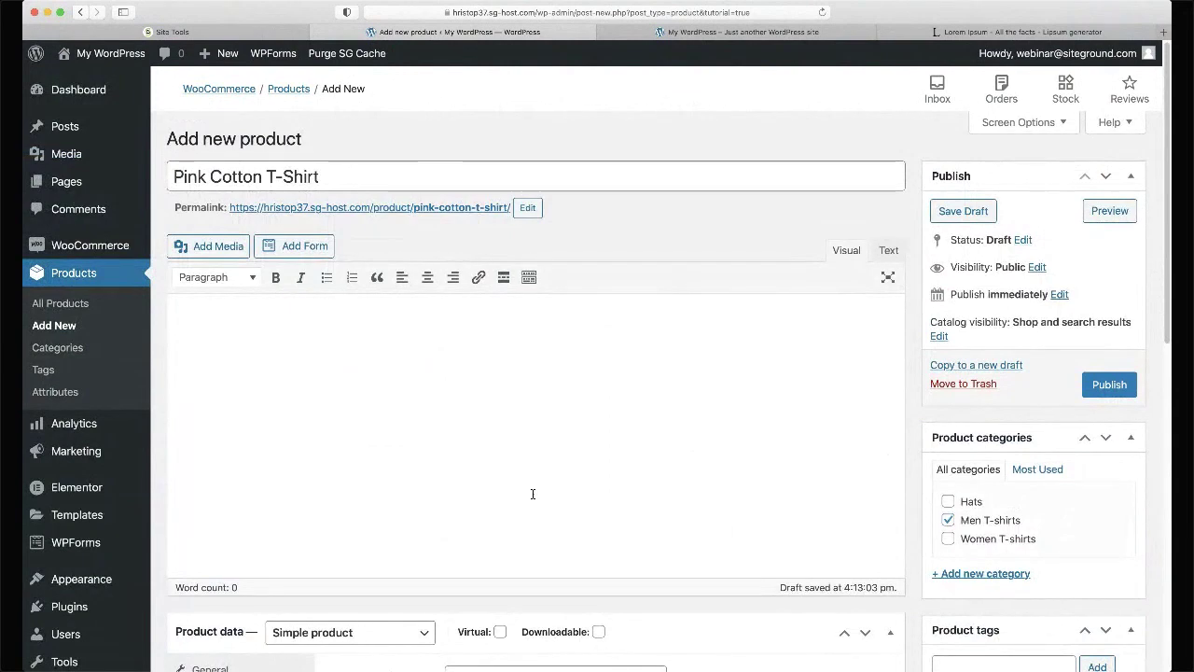
scroll(533, 493, down, 6)
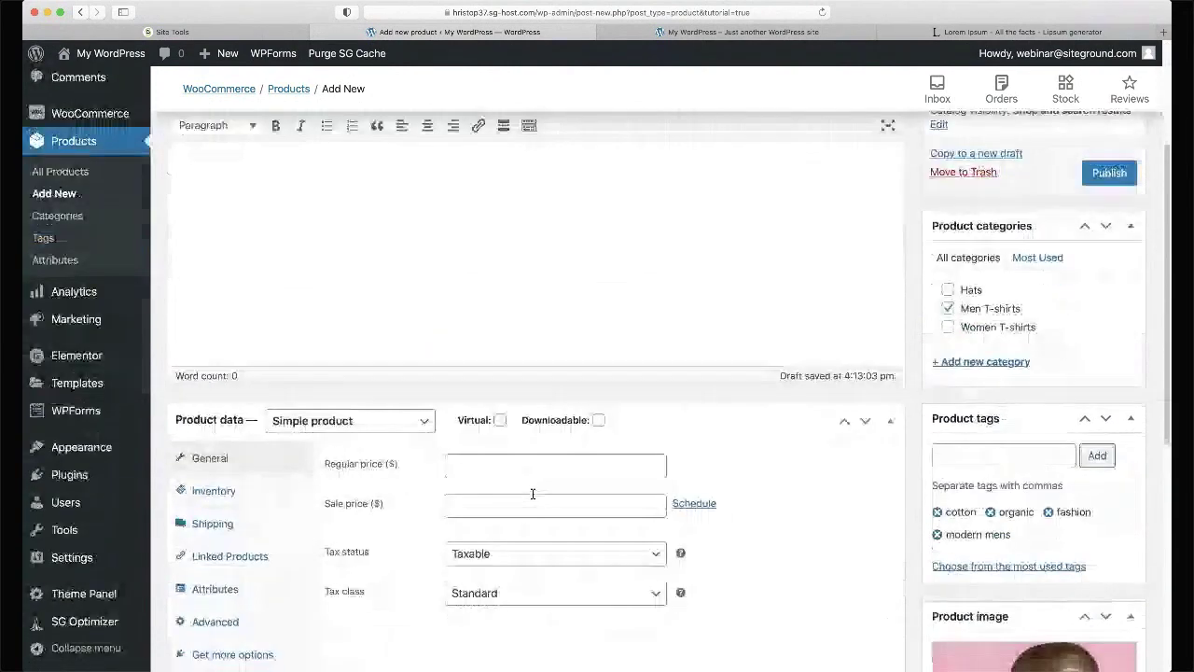
click(513, 367)
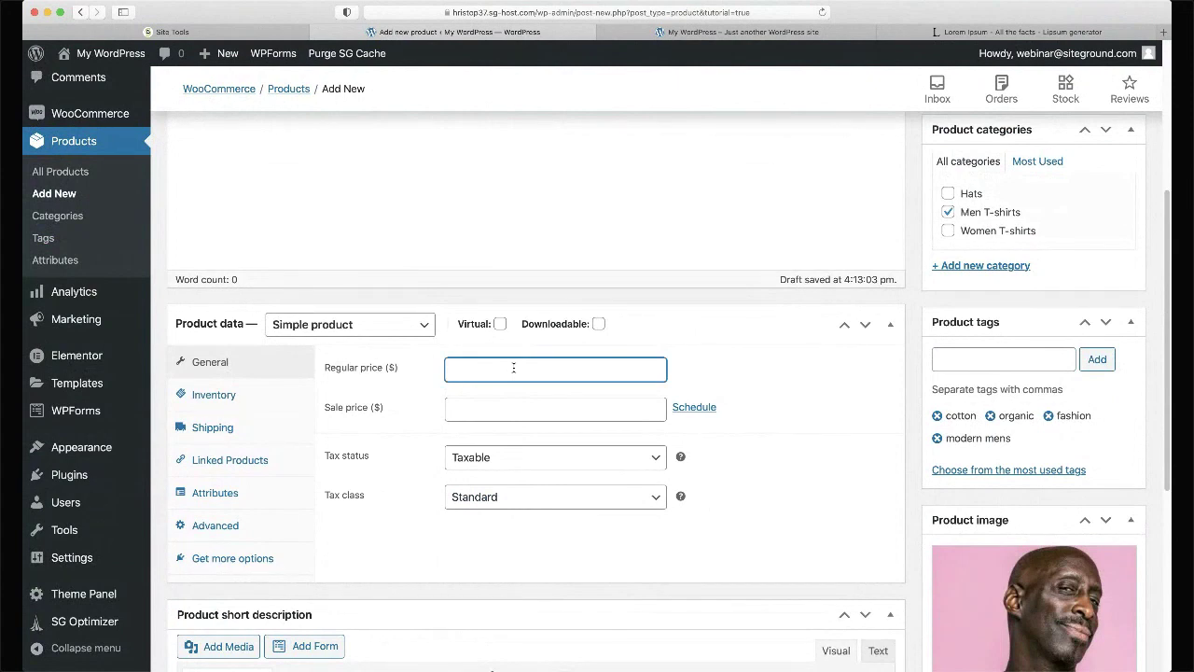
click(538, 406)
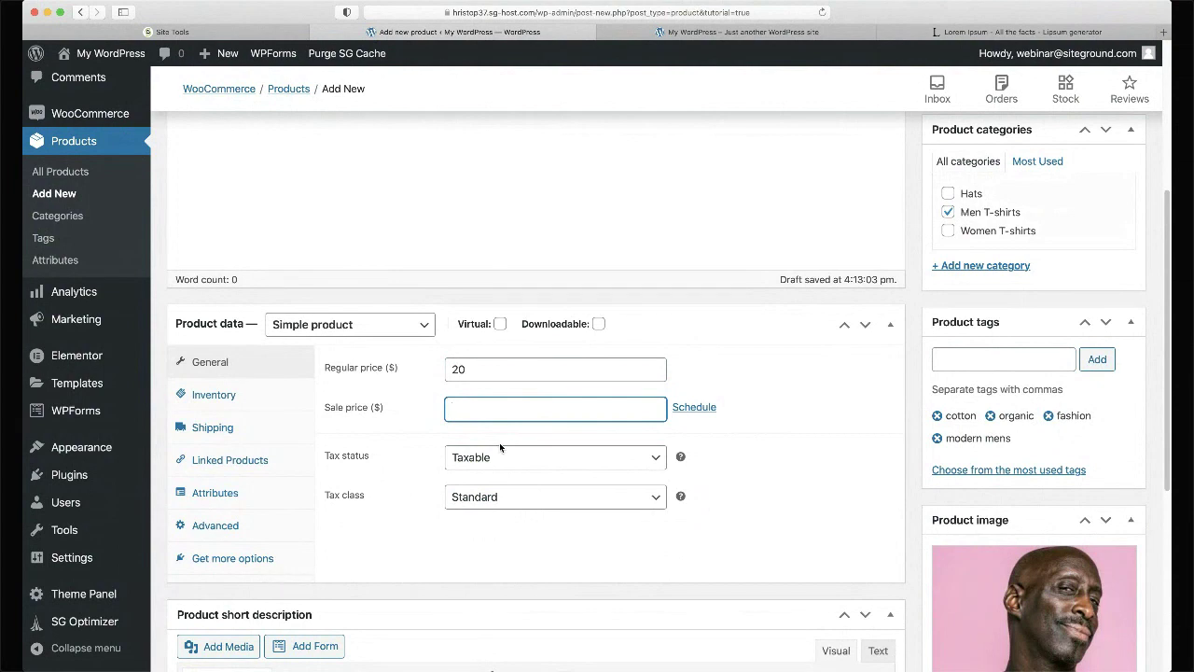
text(18)
click(795, 413)
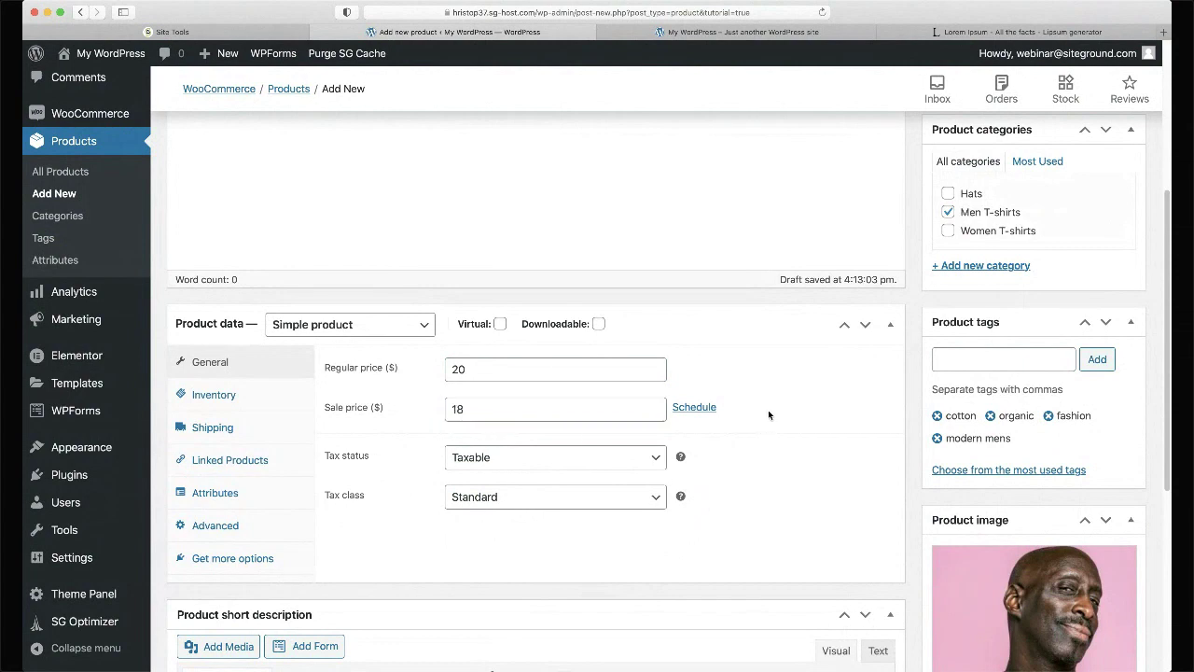
- Schedule the sale to run from 2020-10-14 to 2020-10-24
click(695, 413)
click(560, 448)
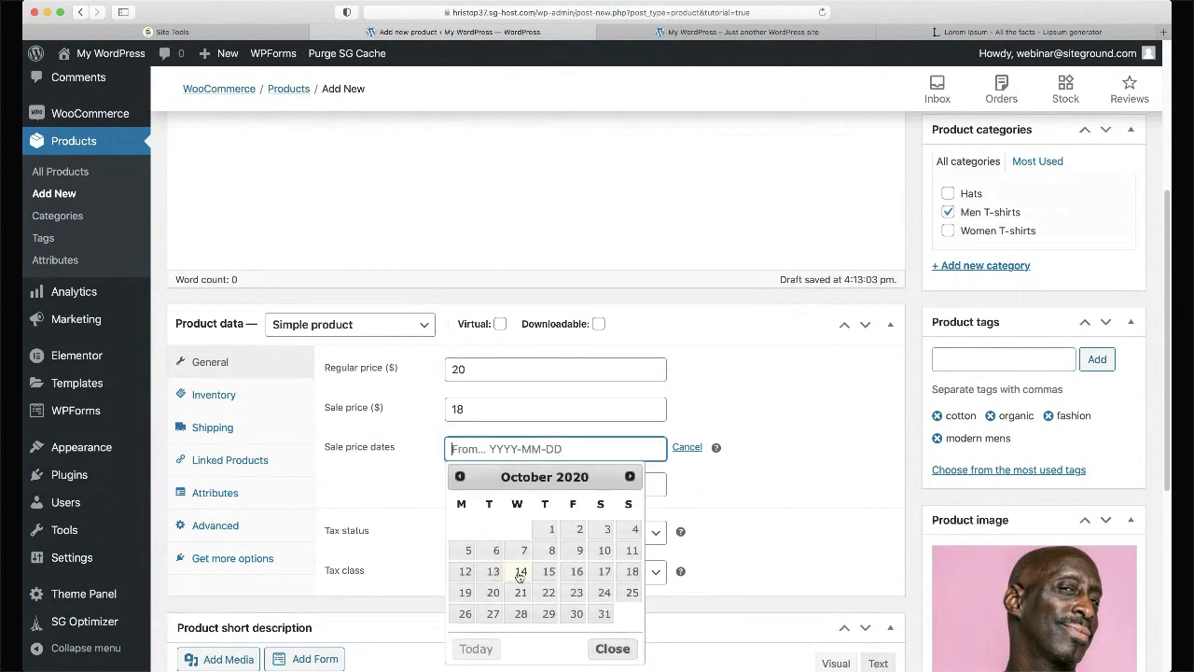
click(521, 572)
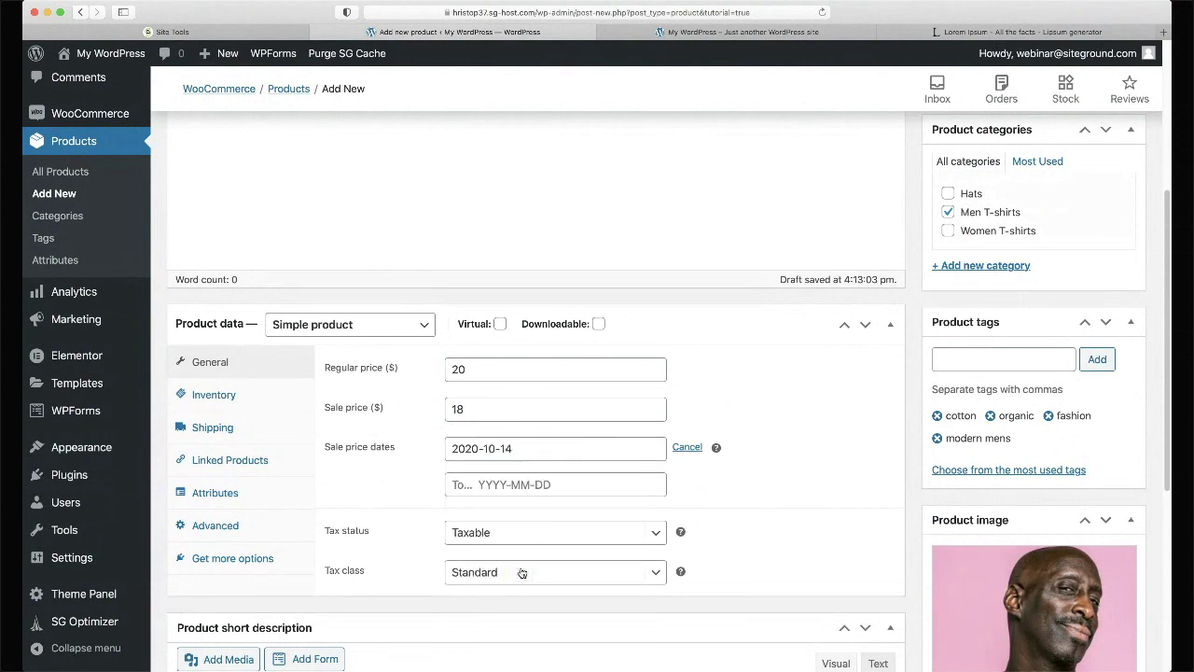
click(569, 484)
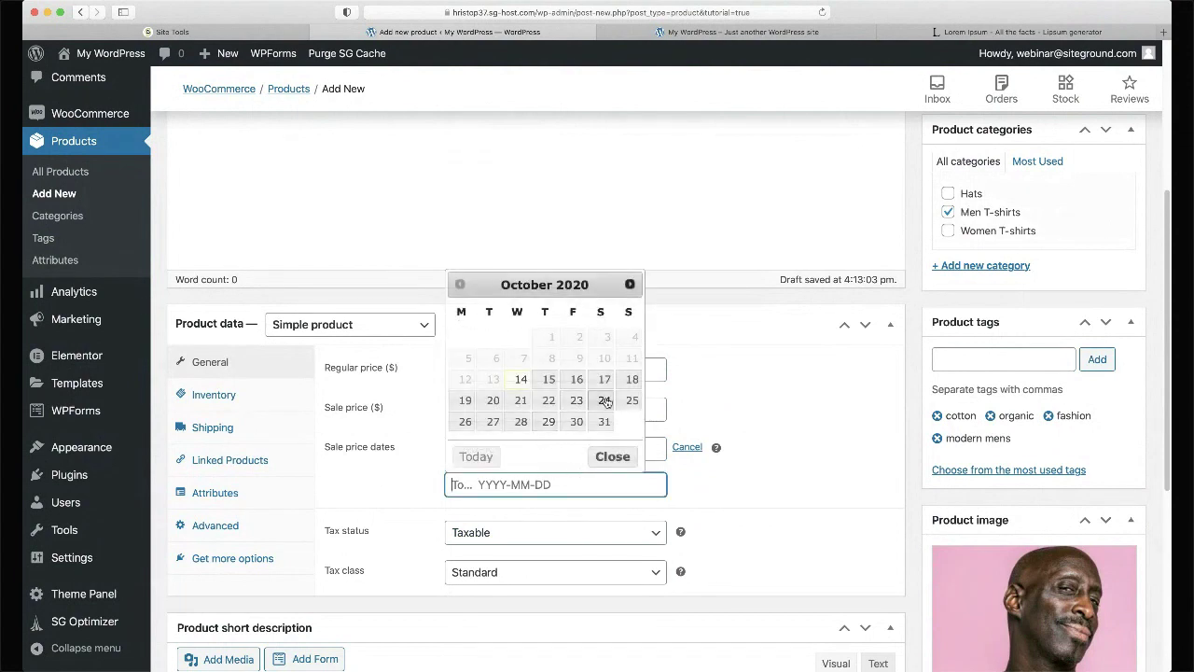
click(606, 400)
click(612, 493)
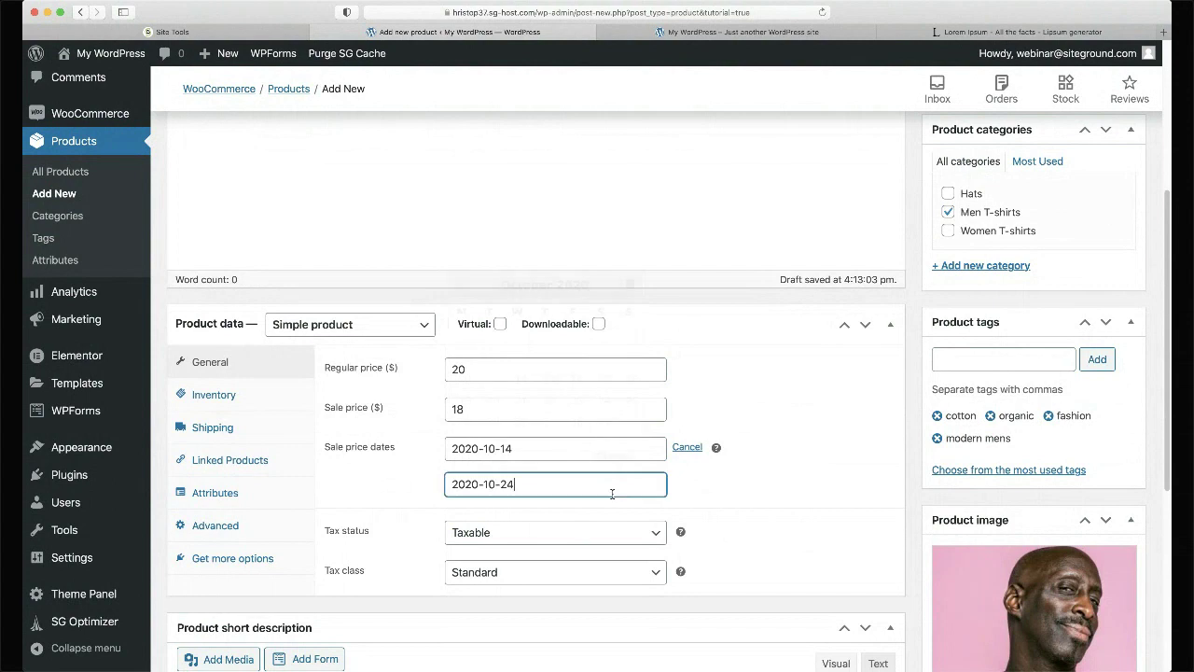
click(734, 476)
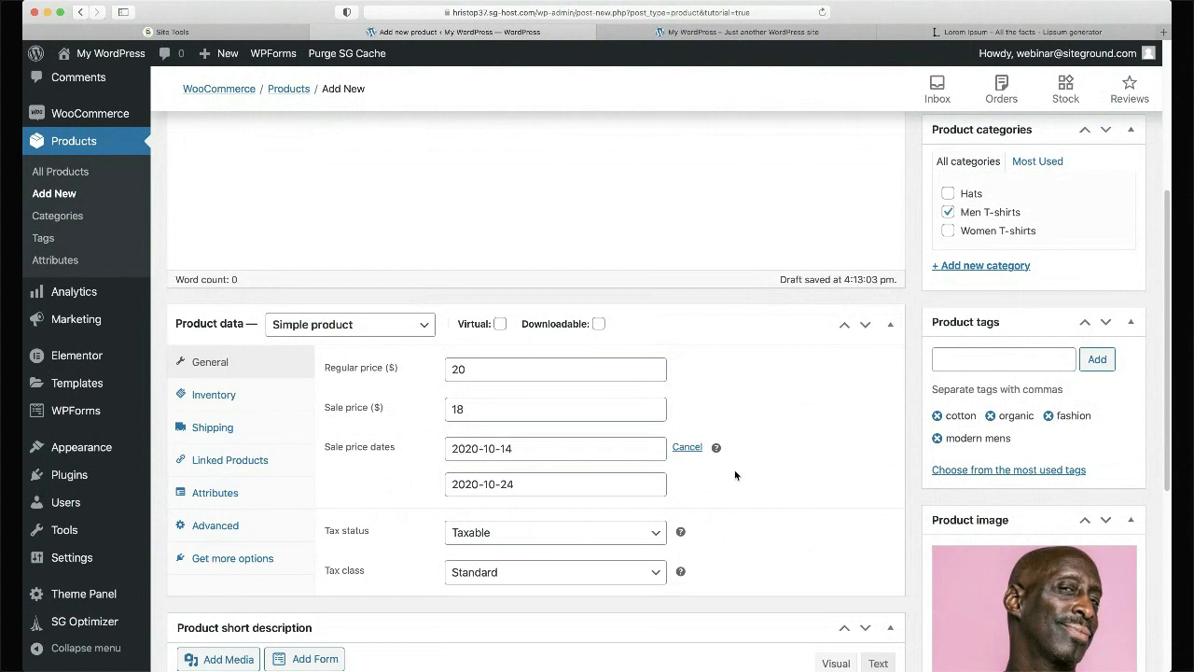
scroll(790, 429, down, 2)
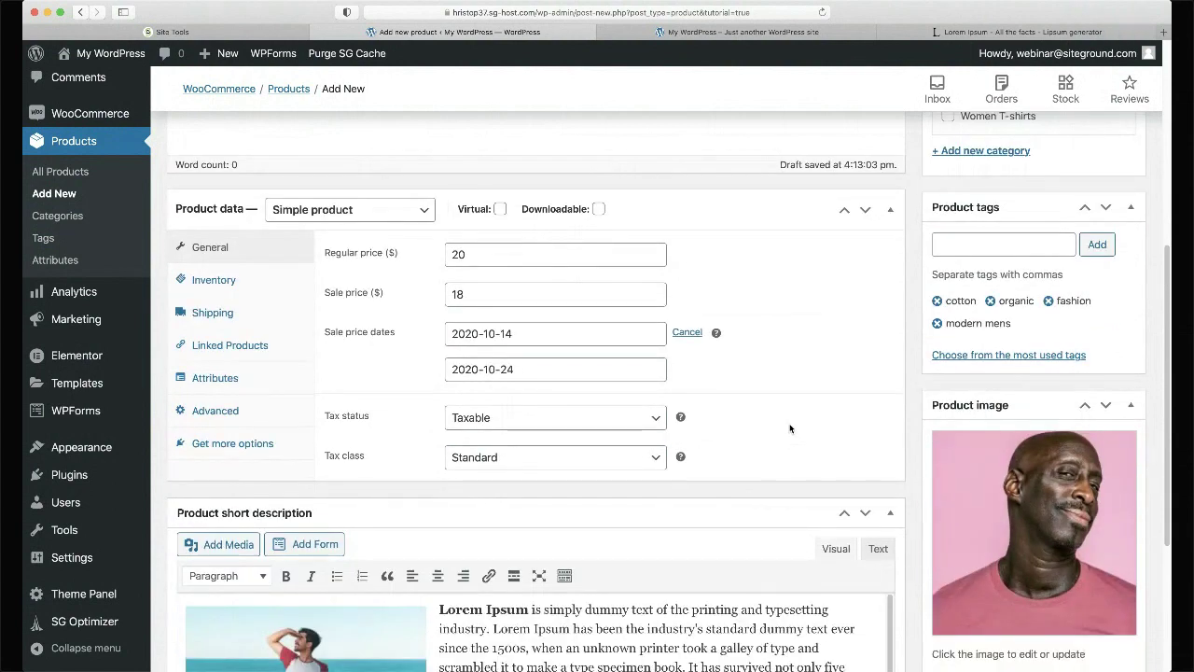
- Publish the Pink Cotton T-Shirt and confirm its live page shows $20 struck through beside $18
scroll(790, 428, up, 5)
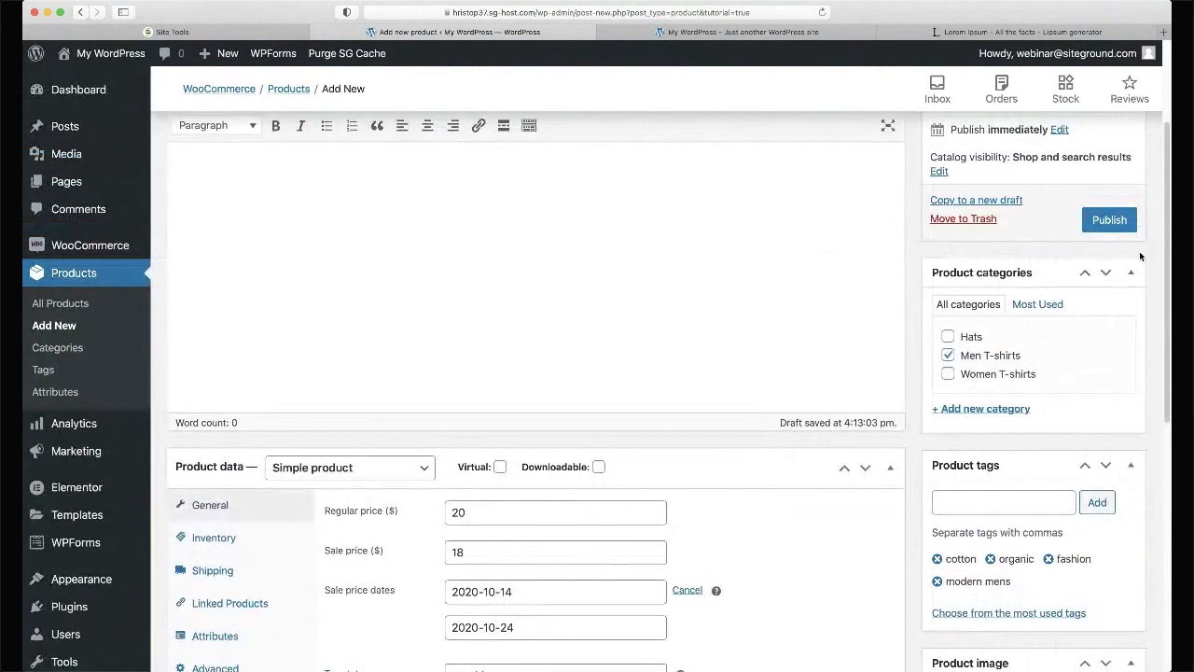
click(1122, 231)
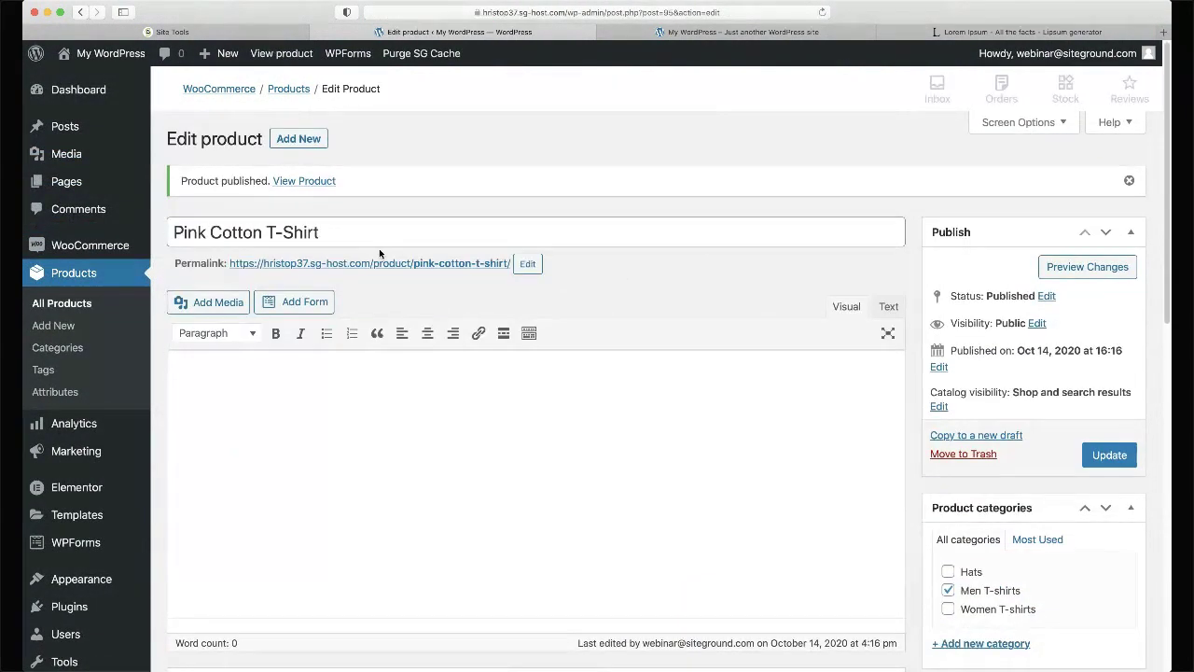
super+click(320, 181)
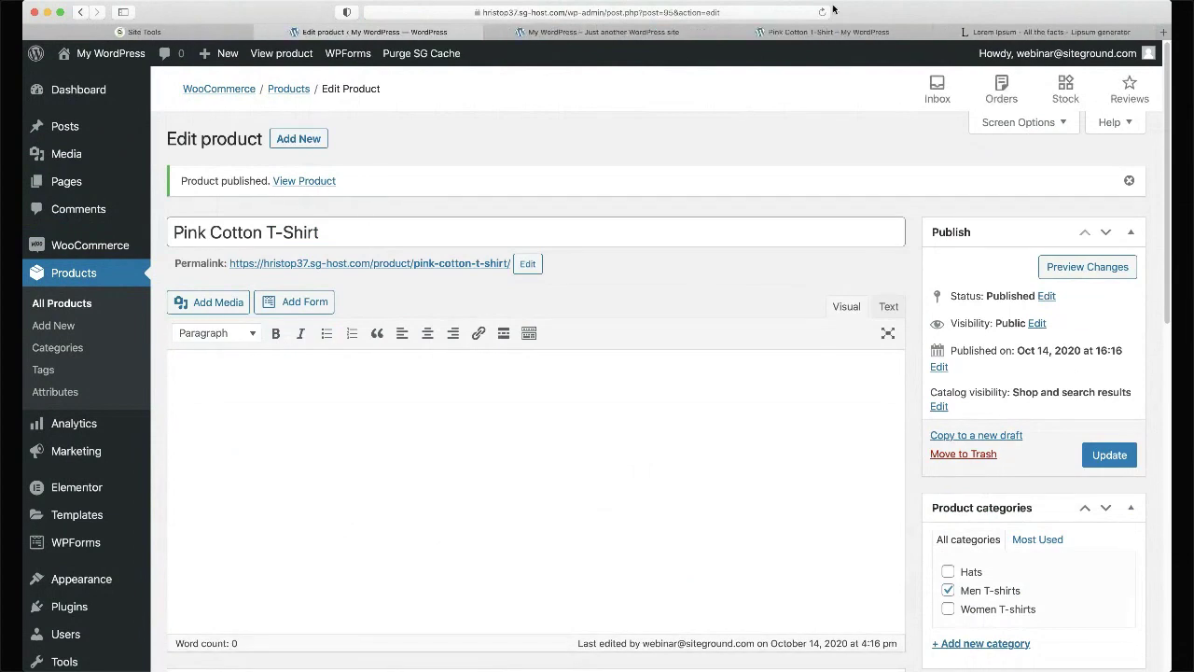
click(820, 32)
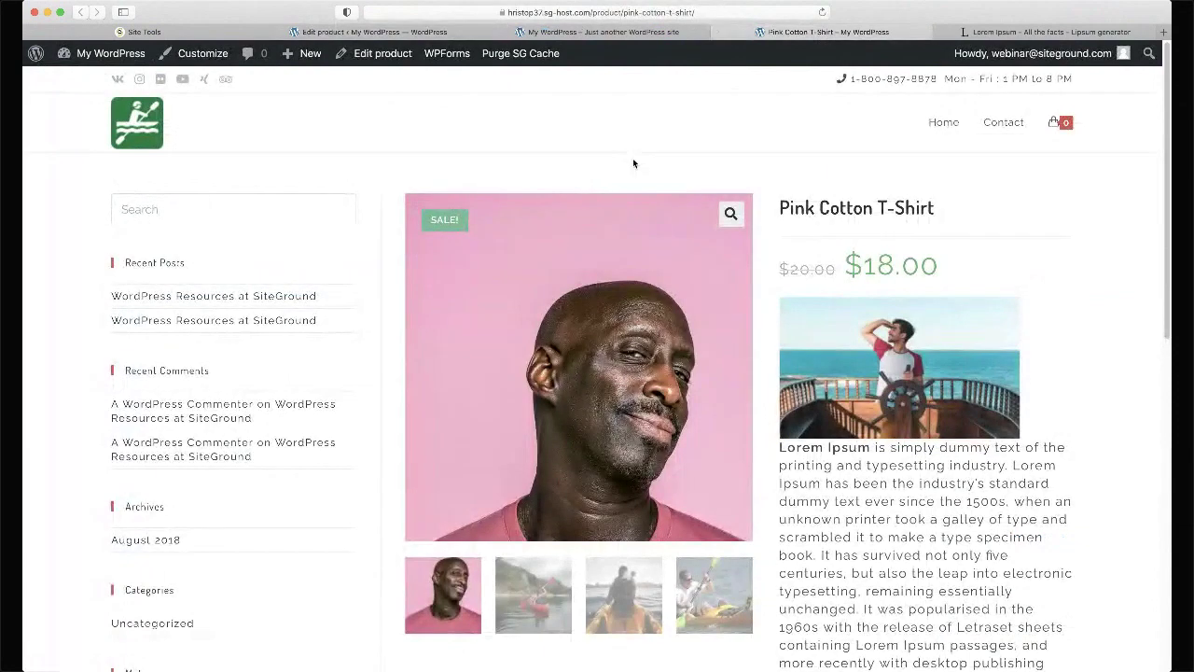
scroll(841, 132, down, 2)
drag(819, 169, 913, 168)
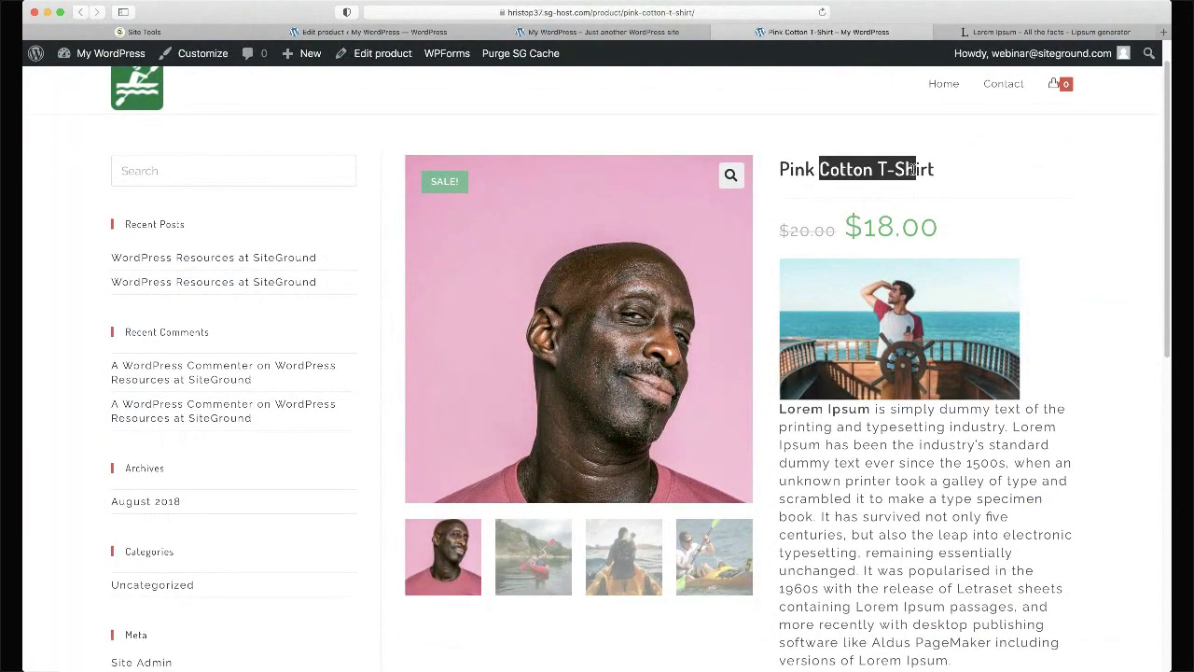
click(928, 433)
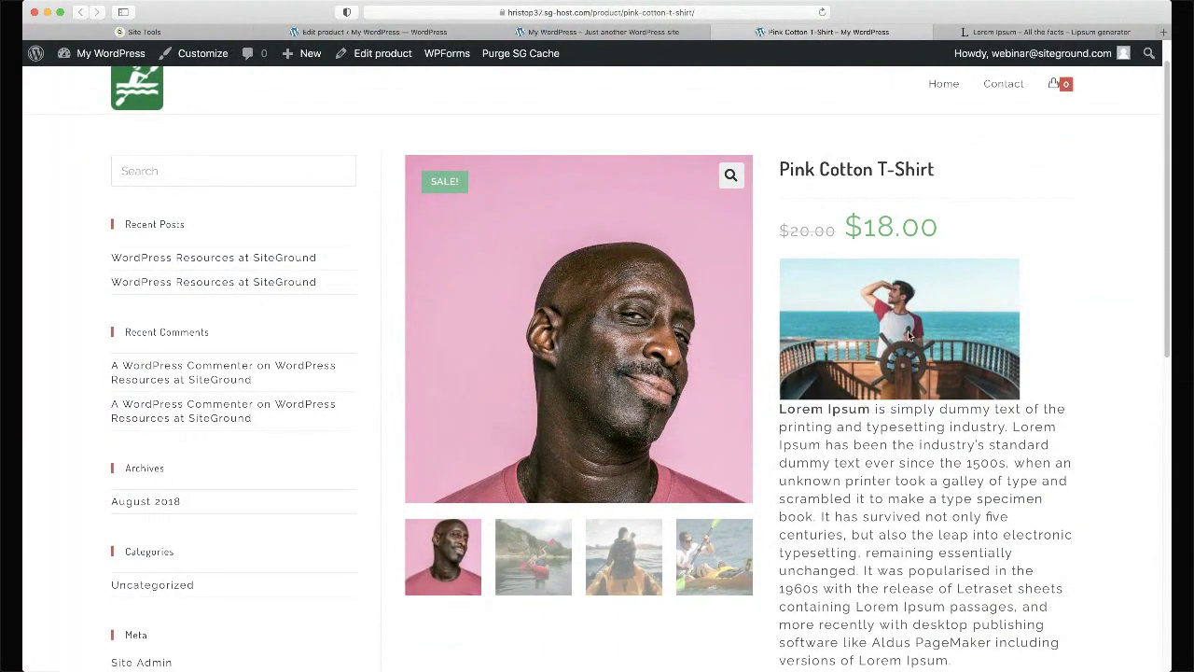
scroll(907, 330, down, 5)
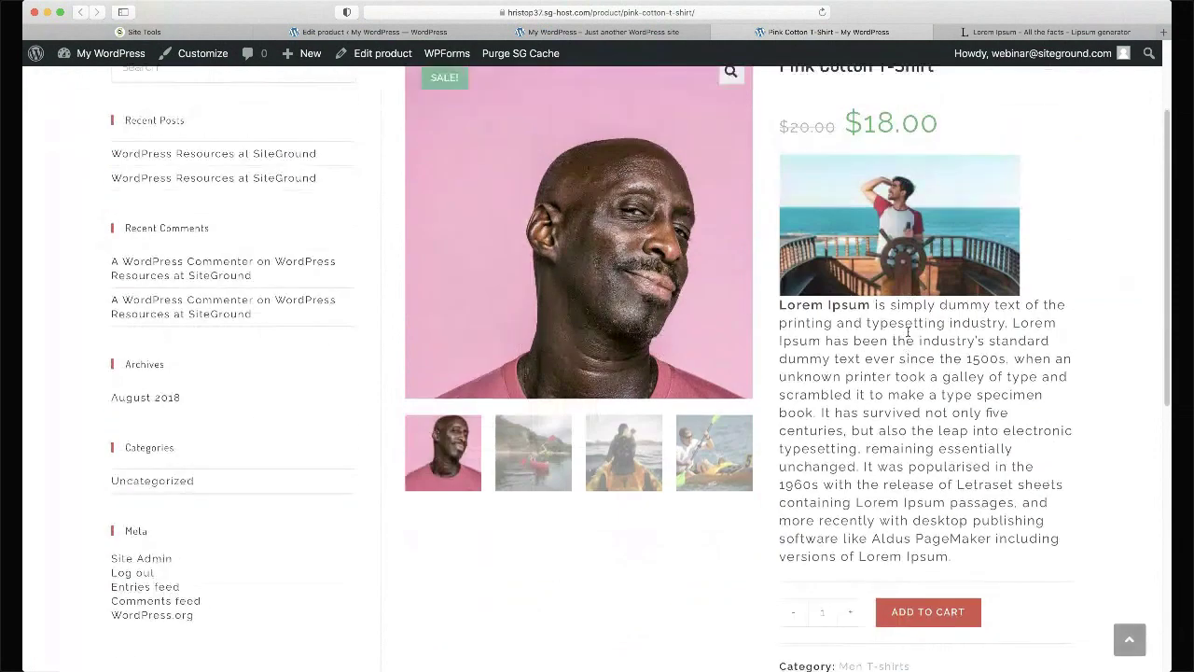
scroll(908, 336, up, 4)
click(369, 32)
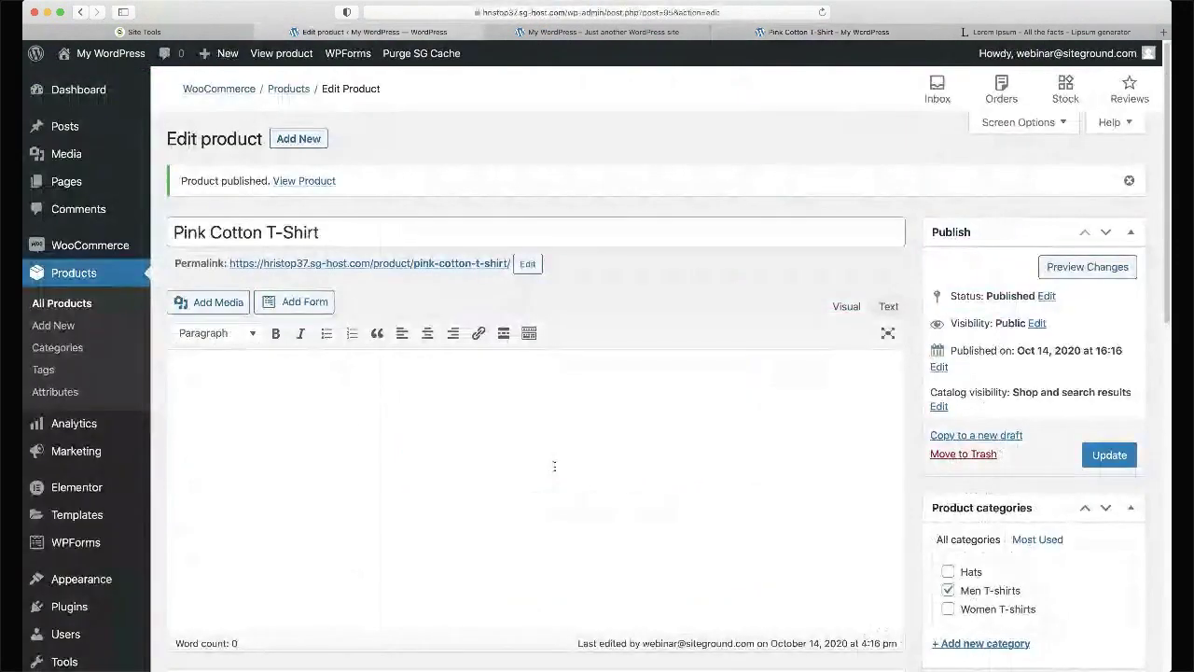
- Delete the ship's-wheel photo from the short description and update the product
scroll(427, 545, down, 10)
scroll(427, 546, down, 5)
click(373, 487)
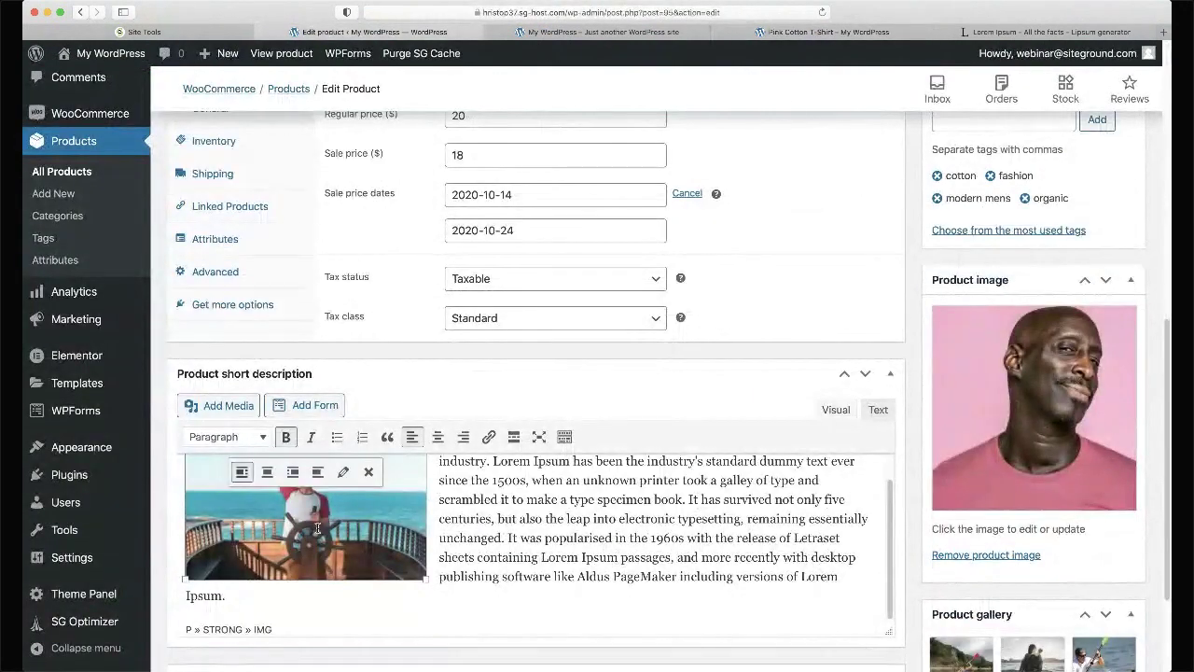
click(368, 473)
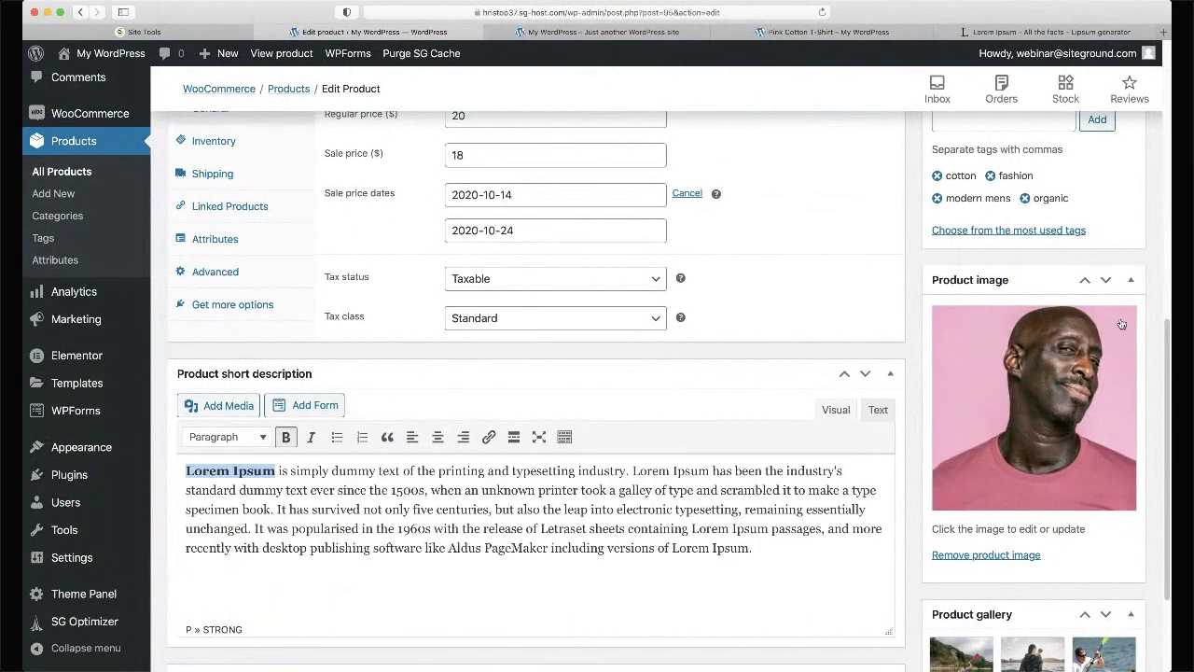
scroll(1121, 324, up, 15)
click(1107, 453)
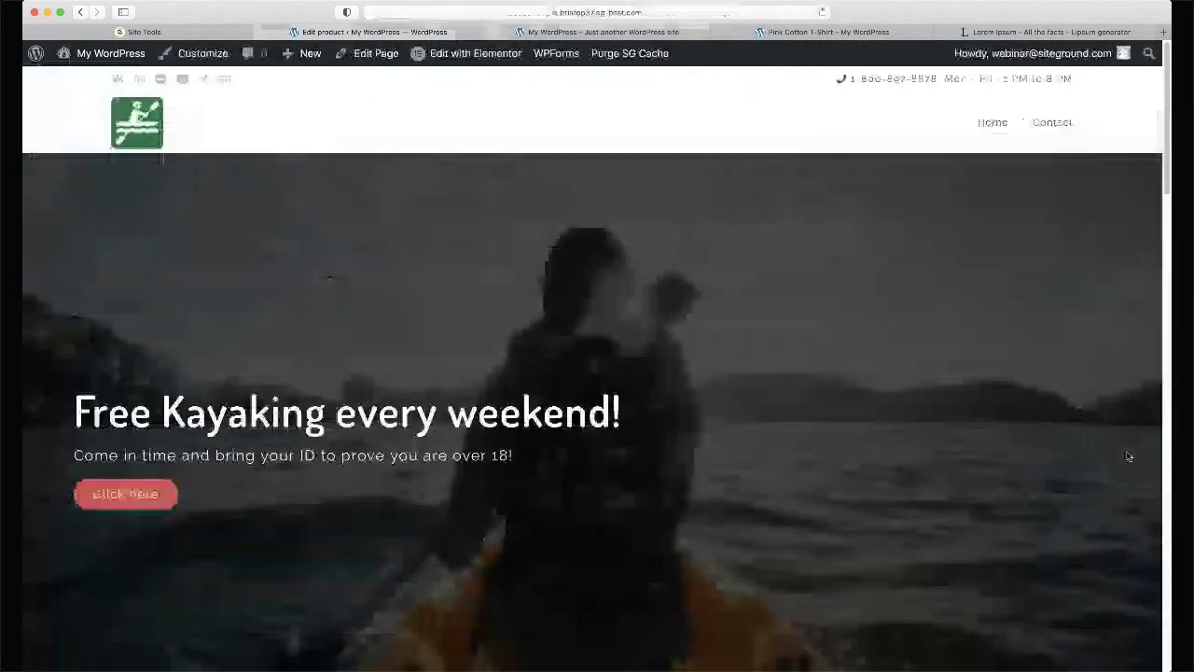
- Reload the live product page and view the second, third and fourth gallery images
key(ctrl+Tab)
key(super+r)
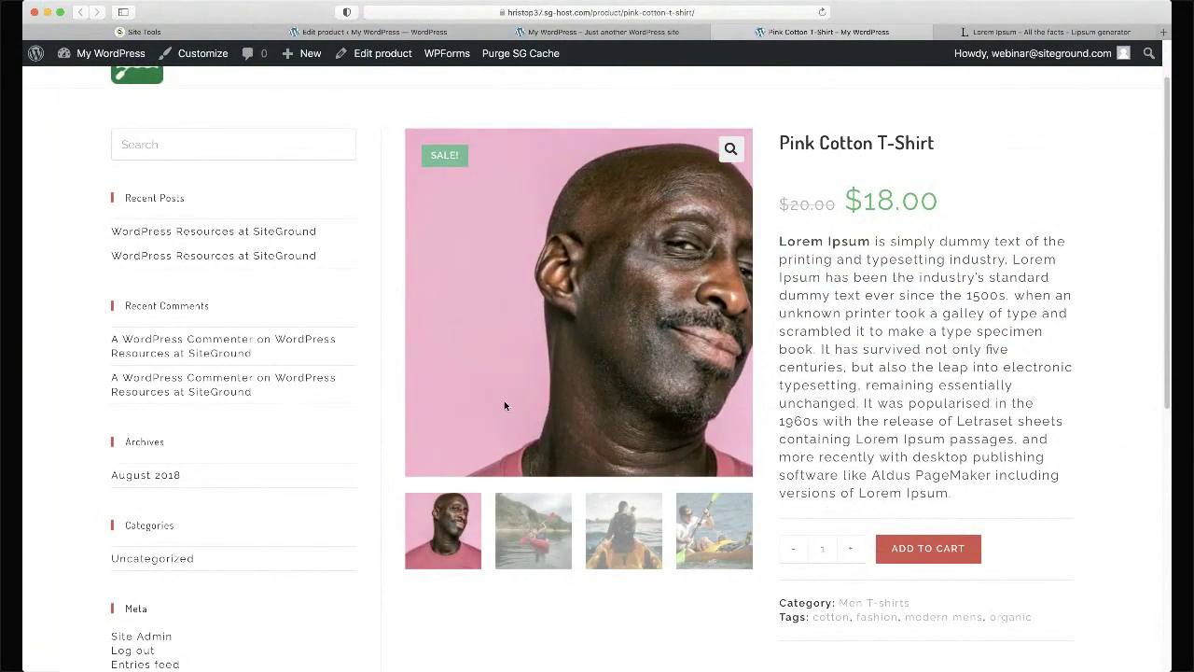
click(542, 554)
click(623, 415)
click(734, 371)
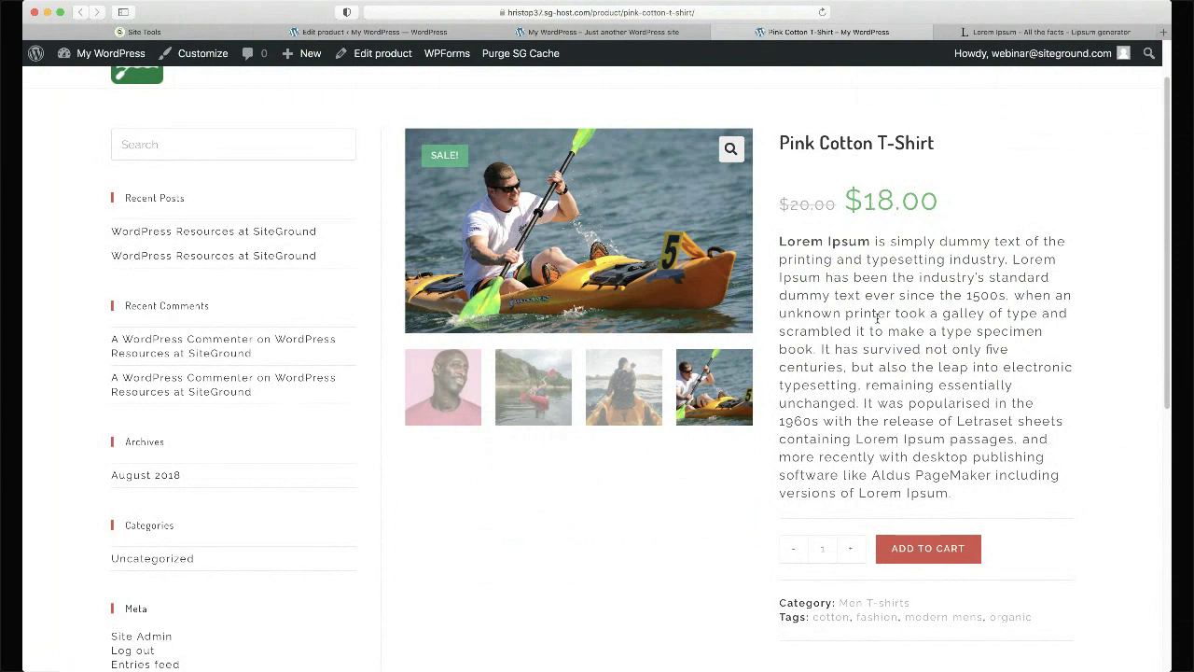
scroll(877, 318, up, 2)
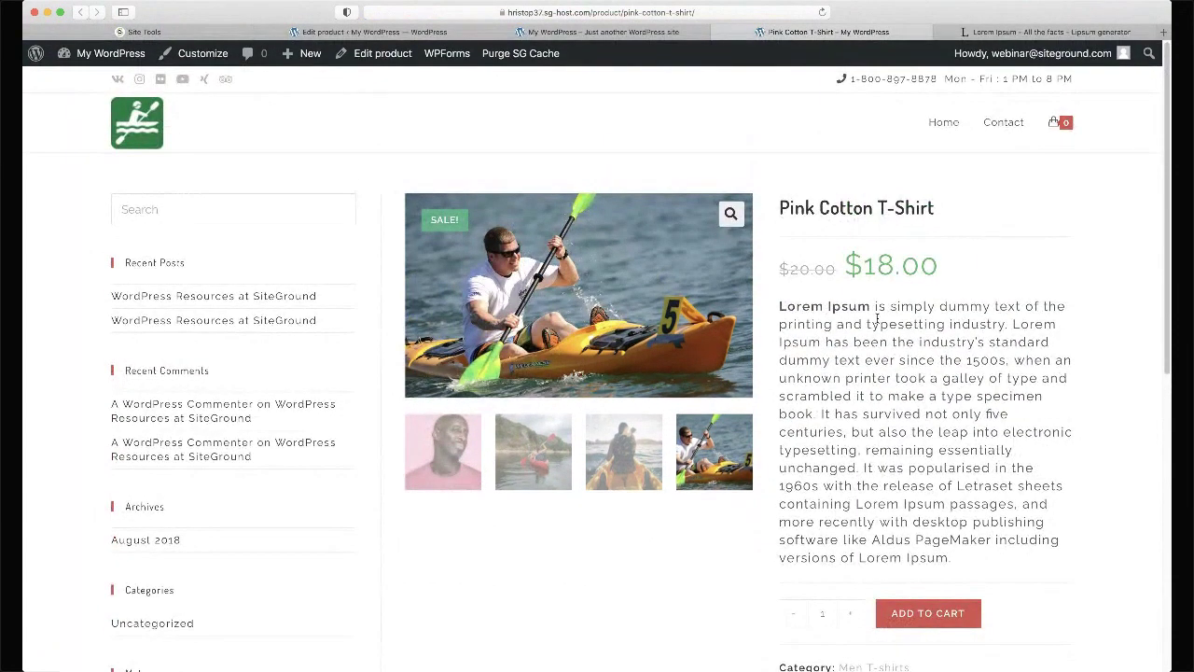
key(ctrl+shift+Tab)
key(ctrl+shift+Tab)
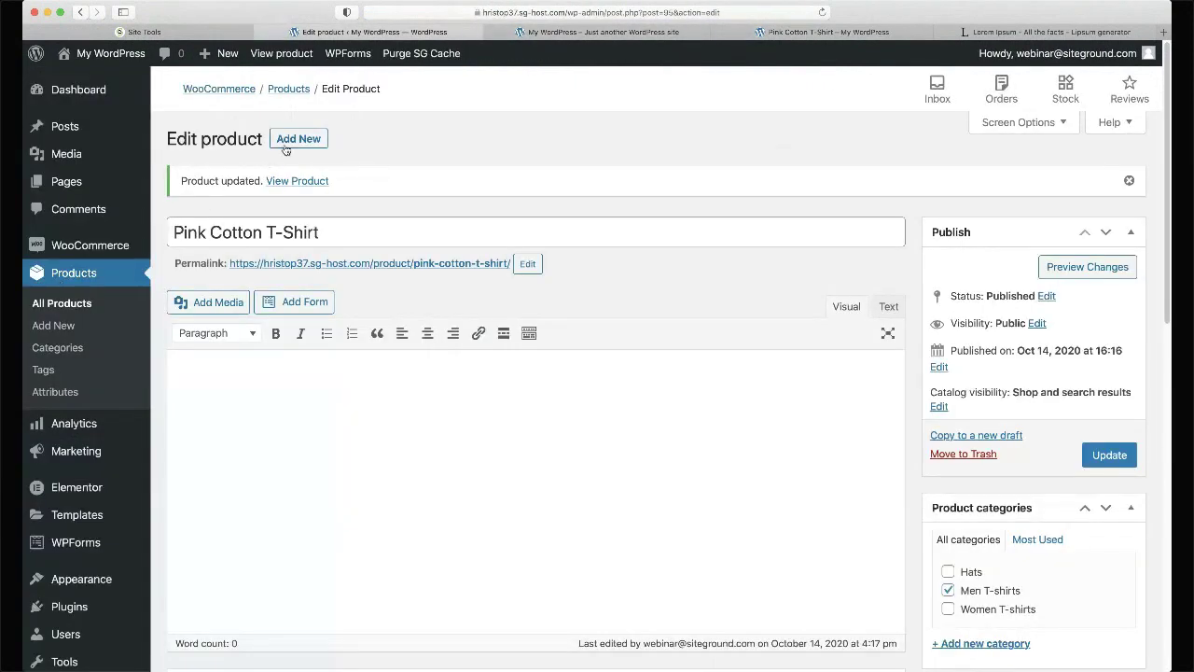
- Start a new product named 'Black Cotton T-Shirt'
click(297, 140)
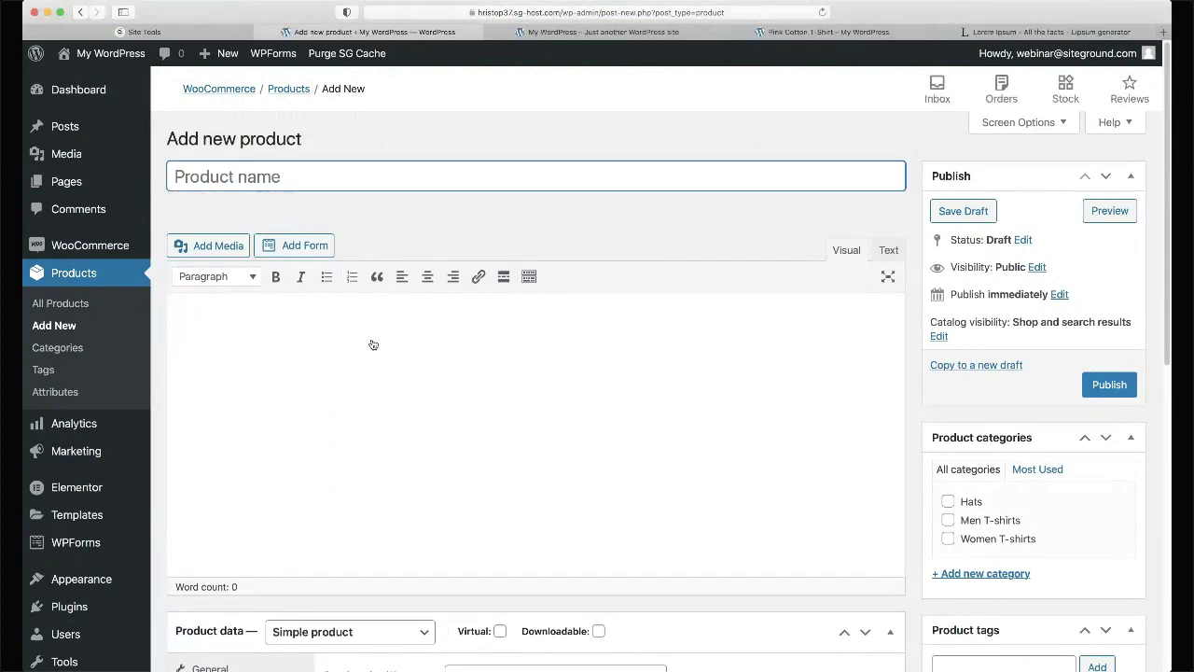
key(super+Tab)
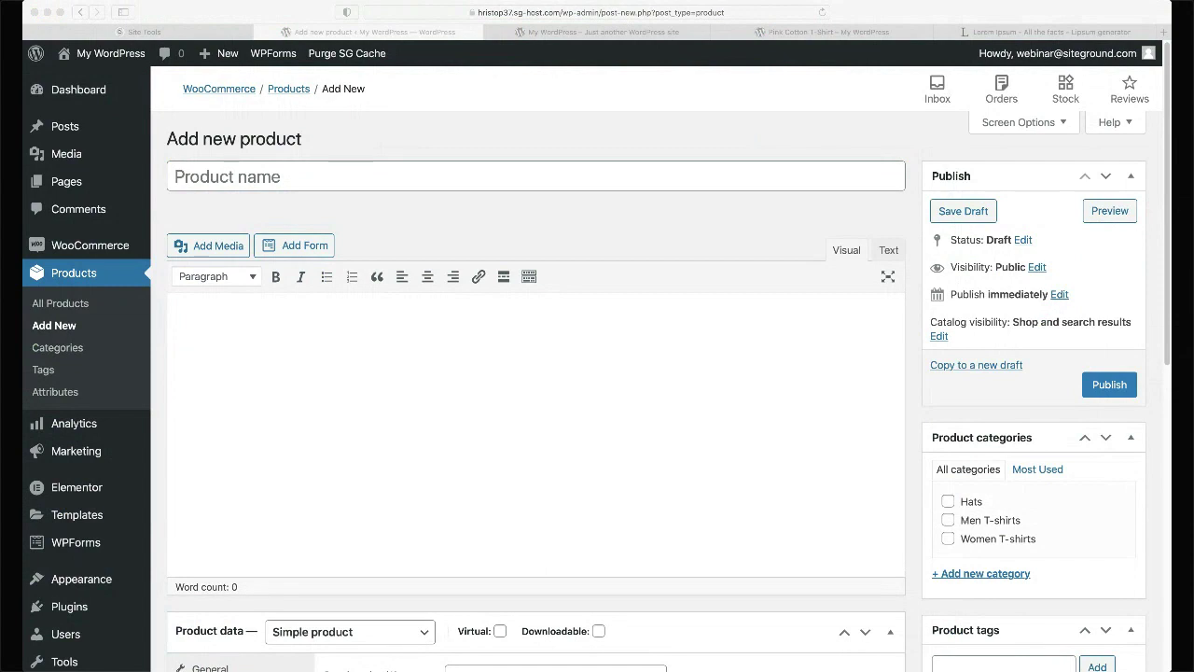
click(362, 171)
text(Blak)
key(BackSpace)
text(ck Cotton T-shirt)
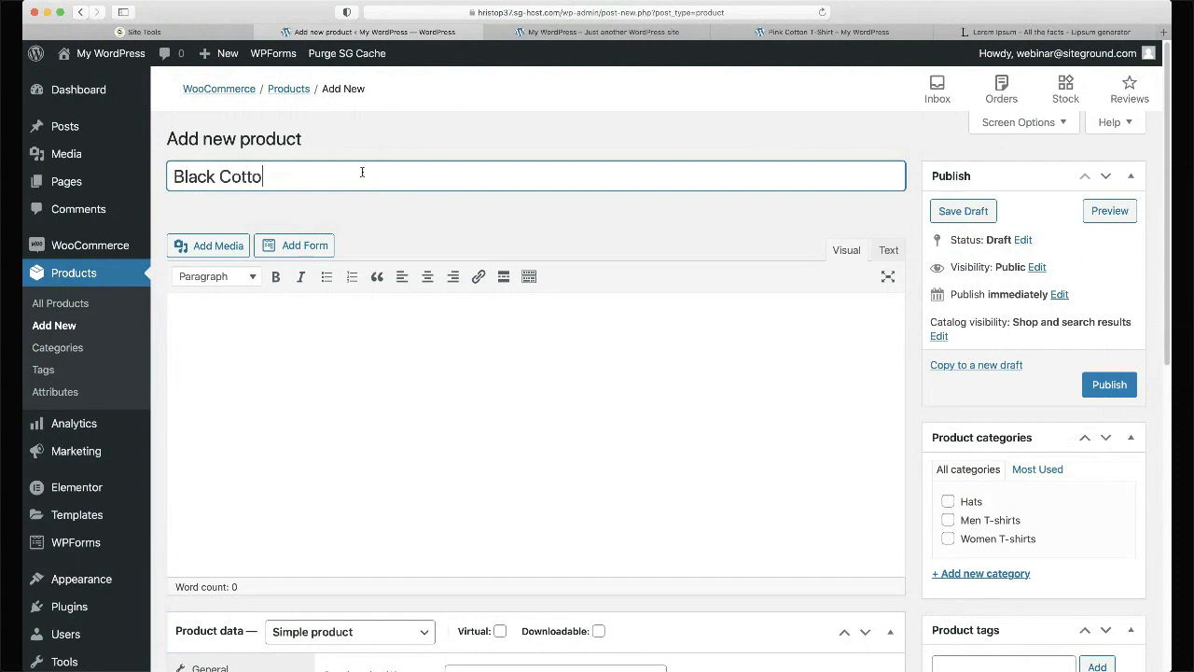
key(BackSpace)
key(BackSpace)
key(BackSpace)
key(BackSpace)
key(BackSpace)
text(Shirt)
- Put the product in the Women T-shirts category and begin choosing its product image
click(947, 538)
scroll(825, 444, down, 5)
click(964, 478)
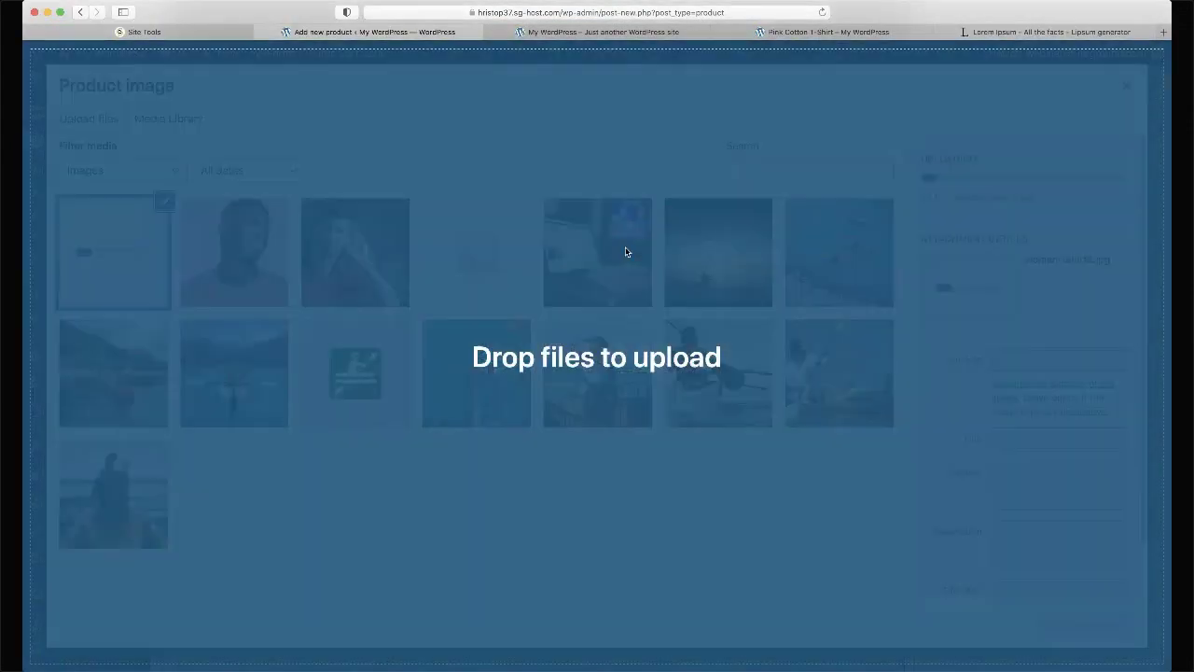
- Upload woman-tshirt2.jpg and set it as the product image
drag(626, 253, 949, 394)
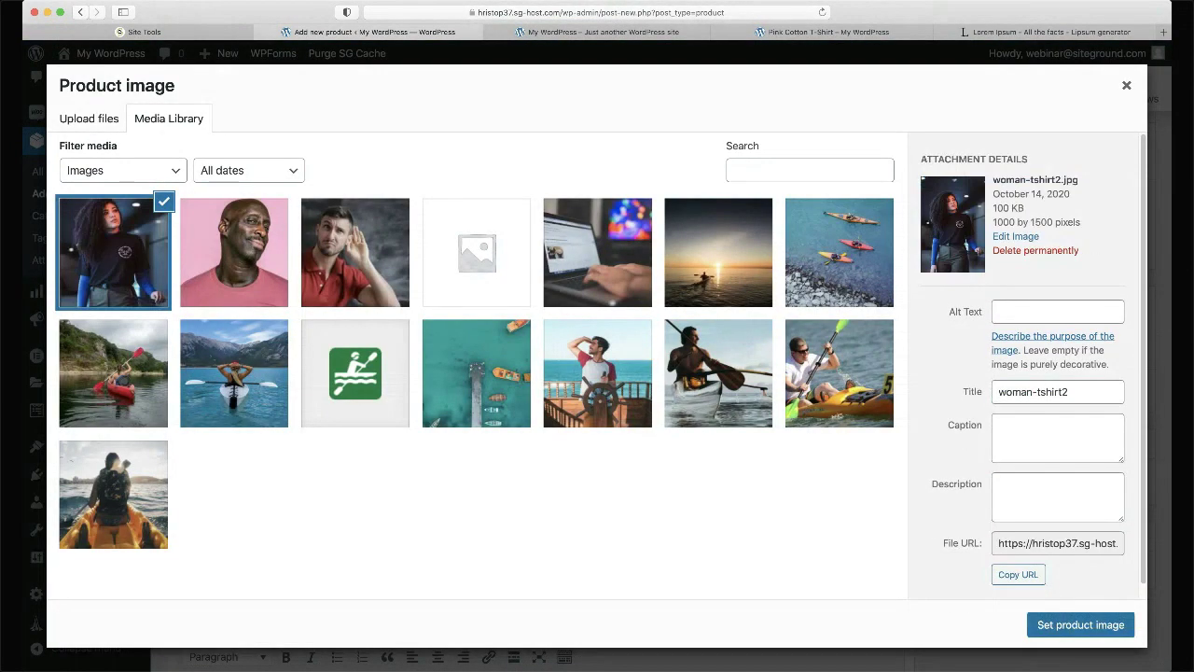
click(1058, 625)
scroll(1043, 466, down, 5)
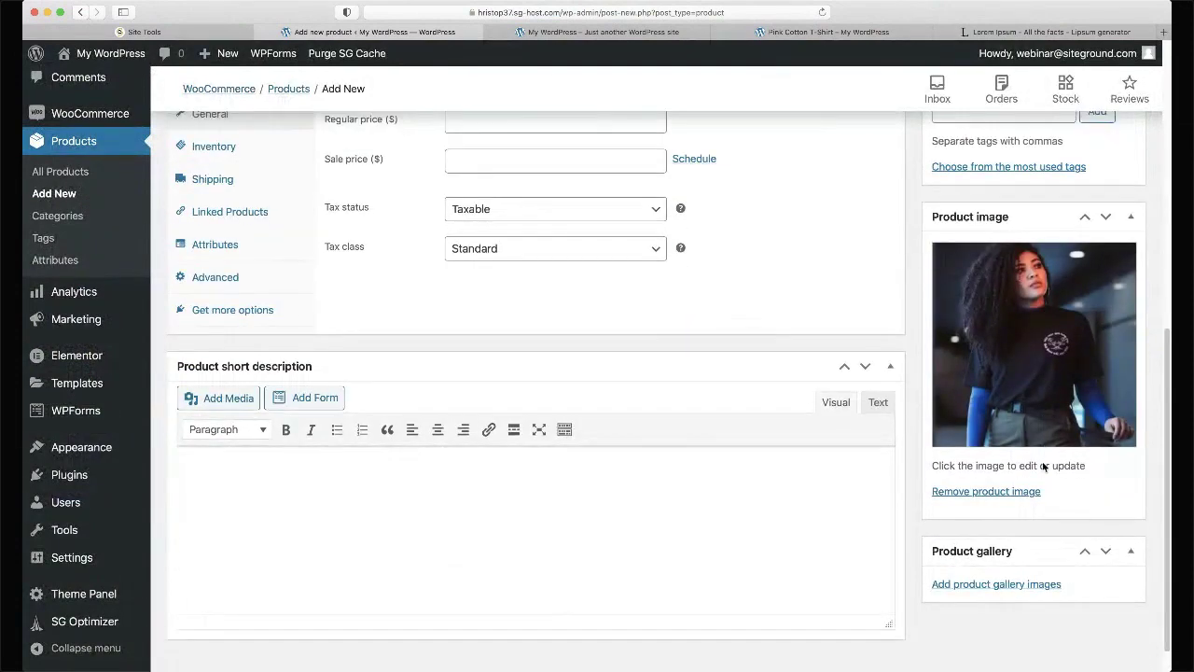
scroll(1042, 461, up, 1)
scroll(1042, 460, down, 1)
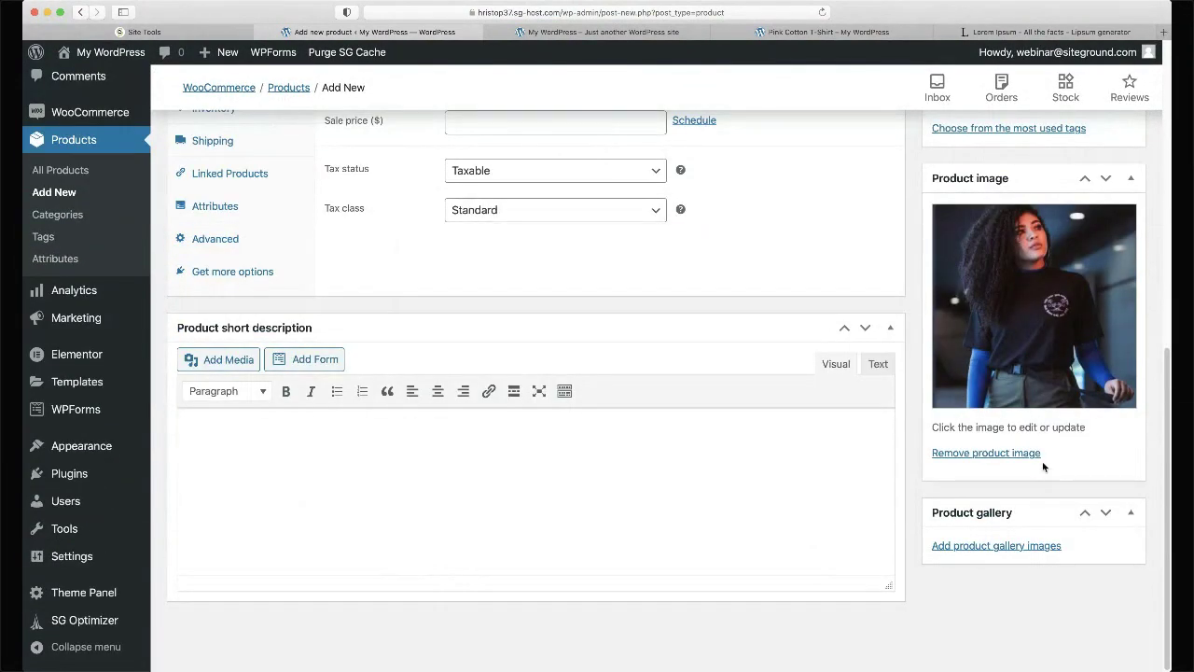
scroll(1042, 461, up, 4)
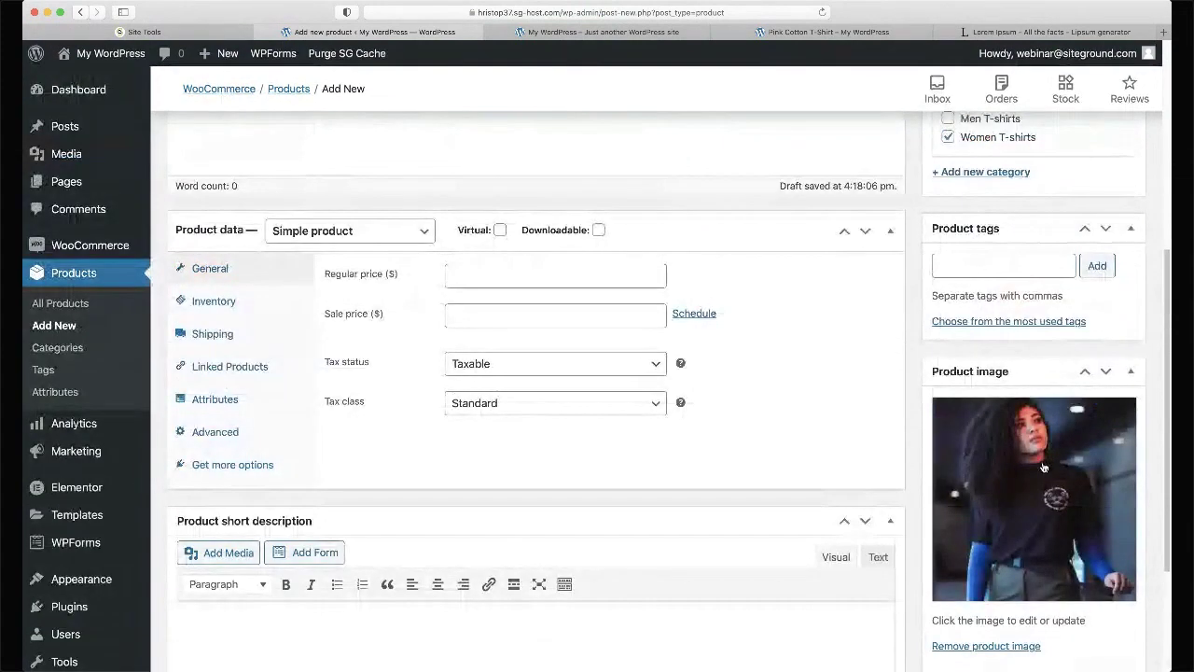
scroll(1042, 461, down, 3)
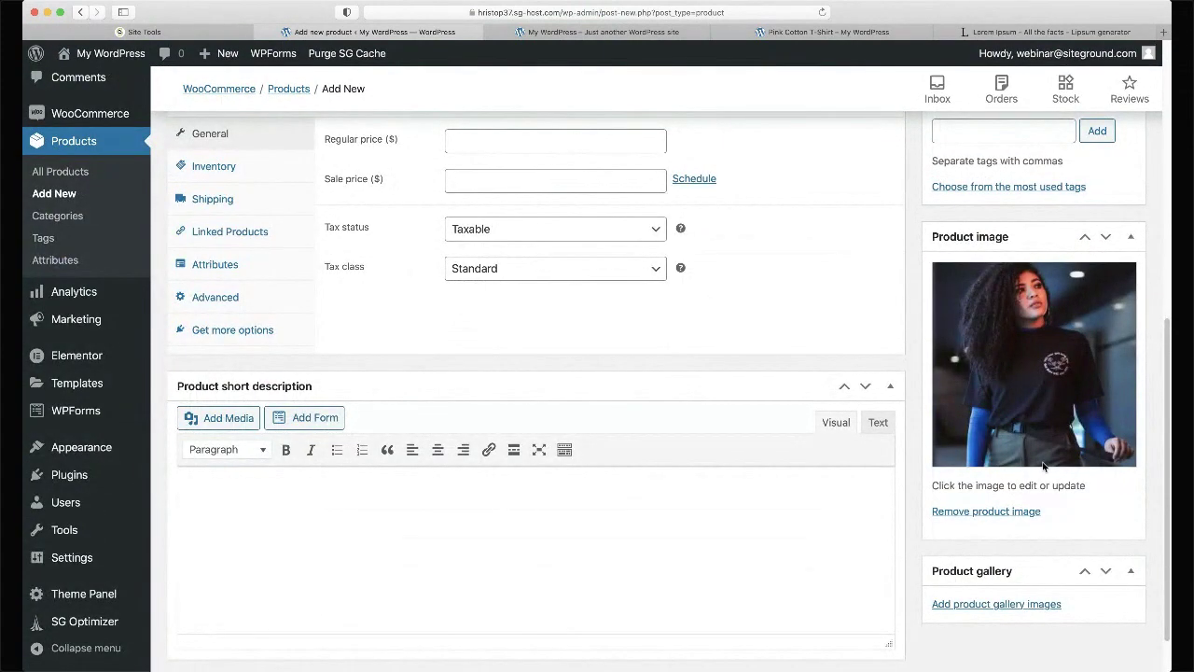
- Load lipsum.com in a new browser tab
key(super+t)
text(lipsum)
key(Return)
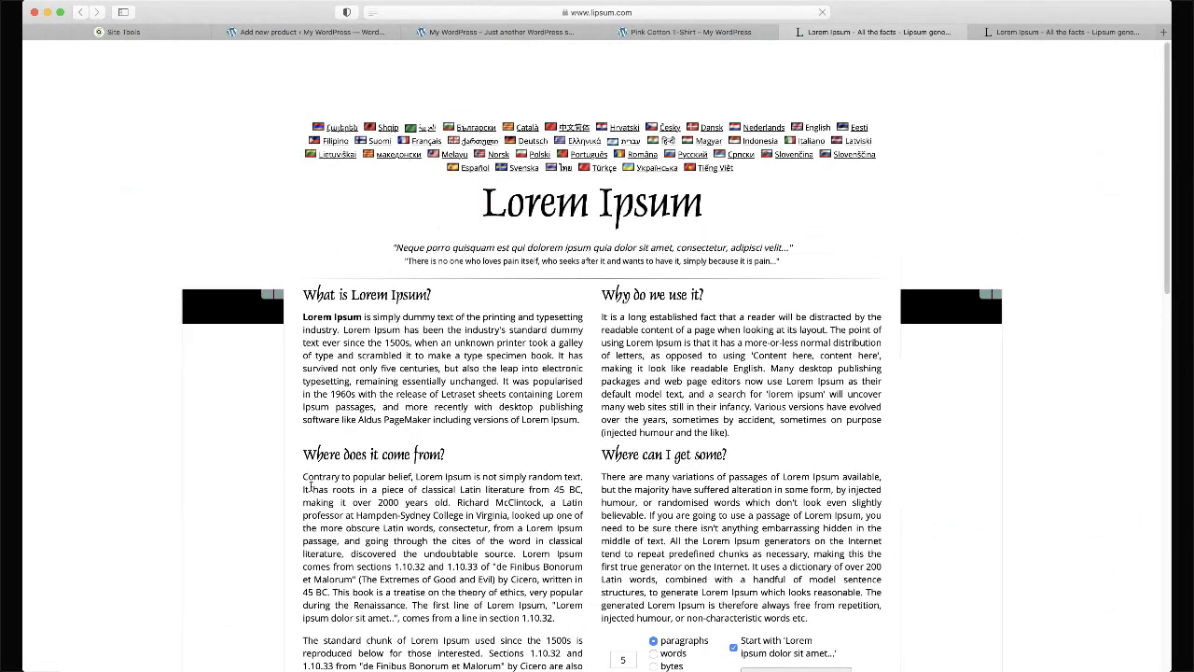
- Copy the 'Where does it come from?' Lorem Ipsum paragraph into the product short description
drag(303, 475, 476, 564)
key(super+c)
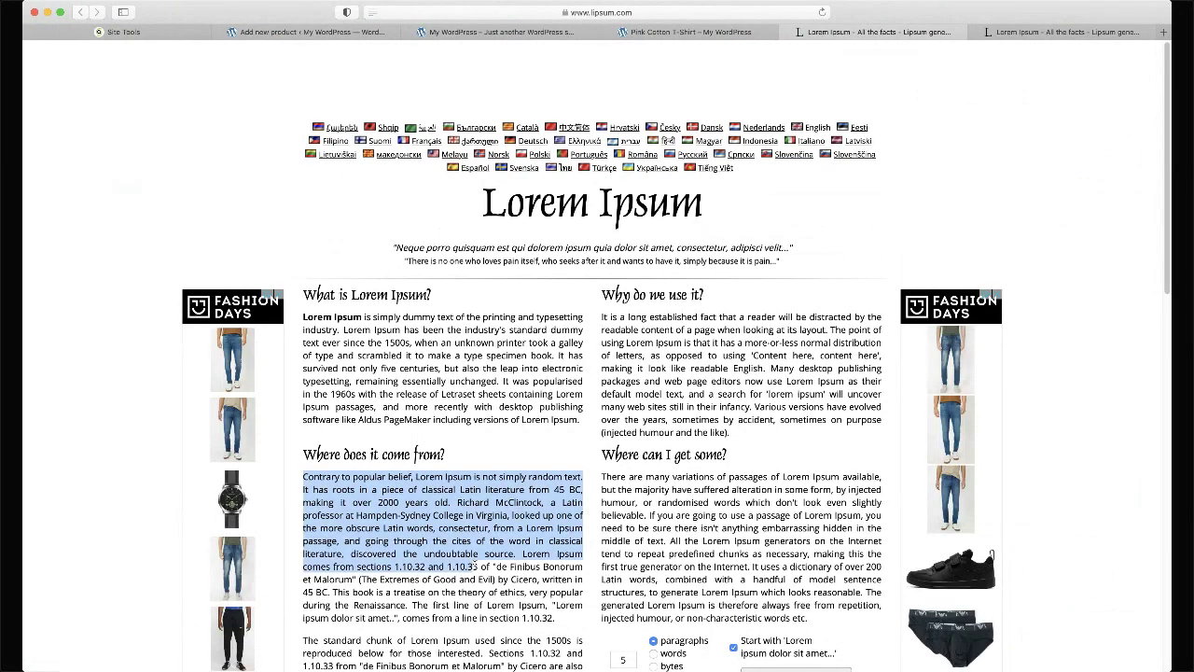
key(super+w)
click(454, 607)
key(super+v)
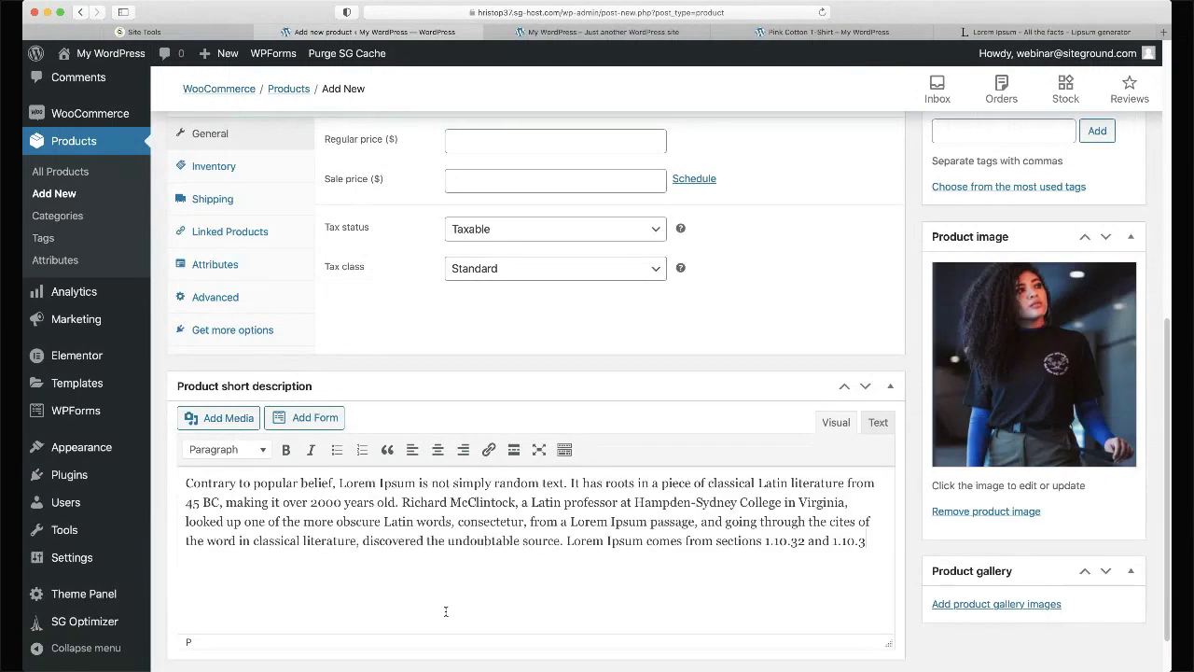
- Publish the Black Cotton T-Shirt
scroll(523, 551, down, 2)
scroll(550, 488, up, 3)
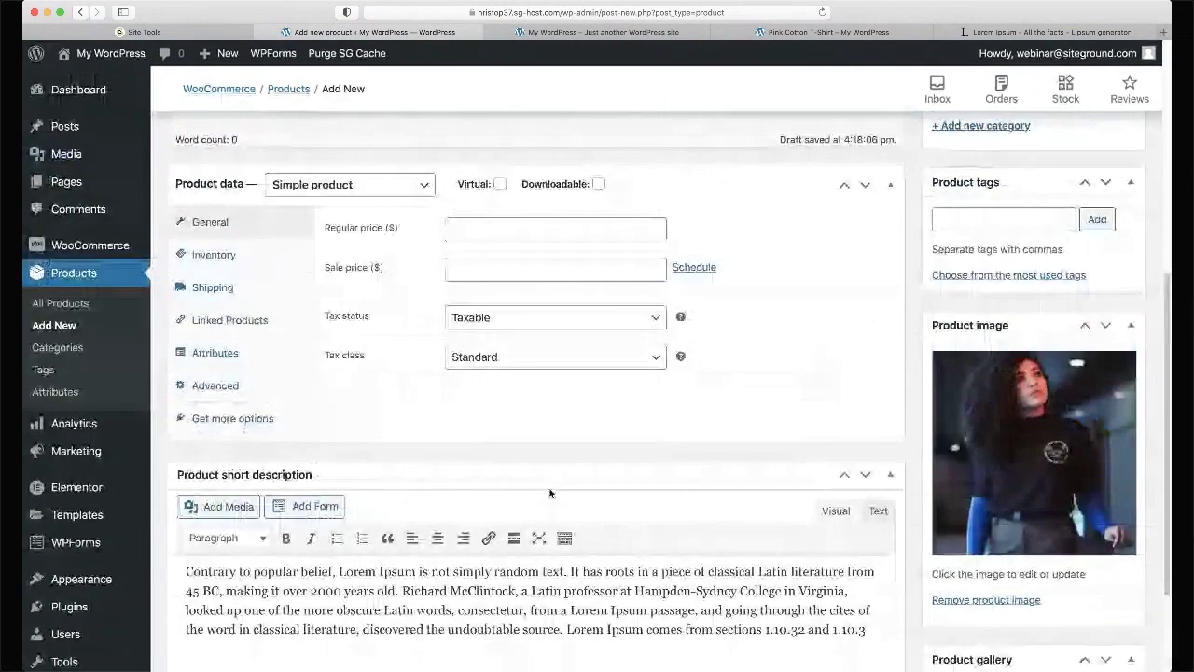
scroll(494, 346, up, 3)
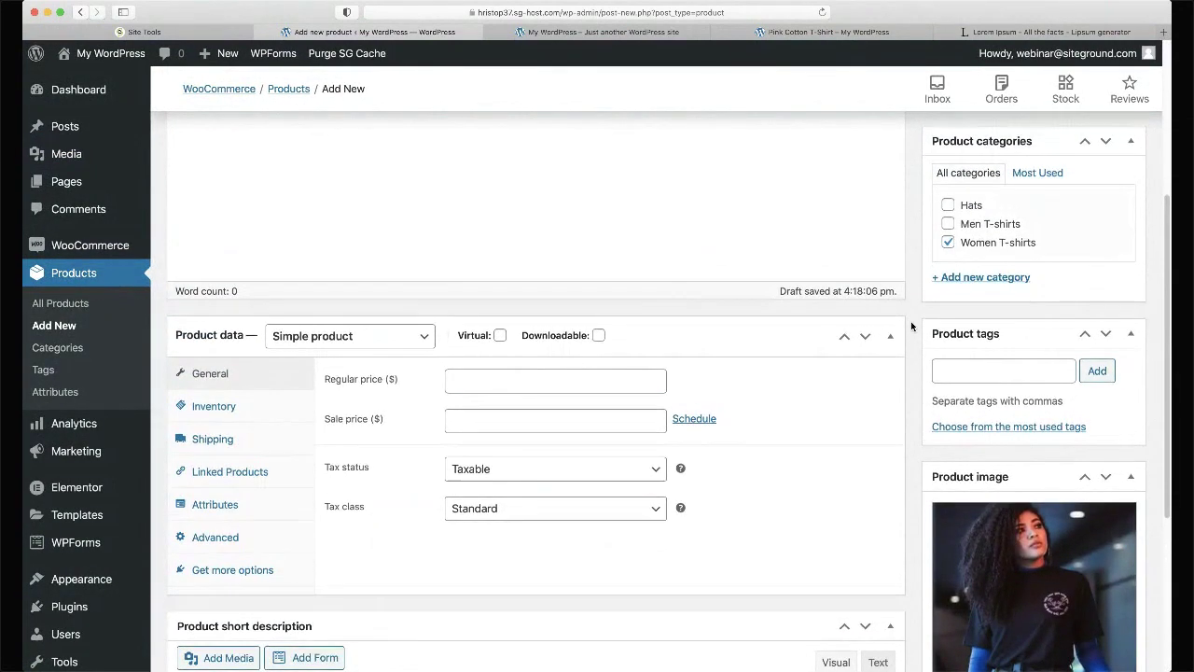
scroll(912, 326, up, 5)
click(1107, 341)
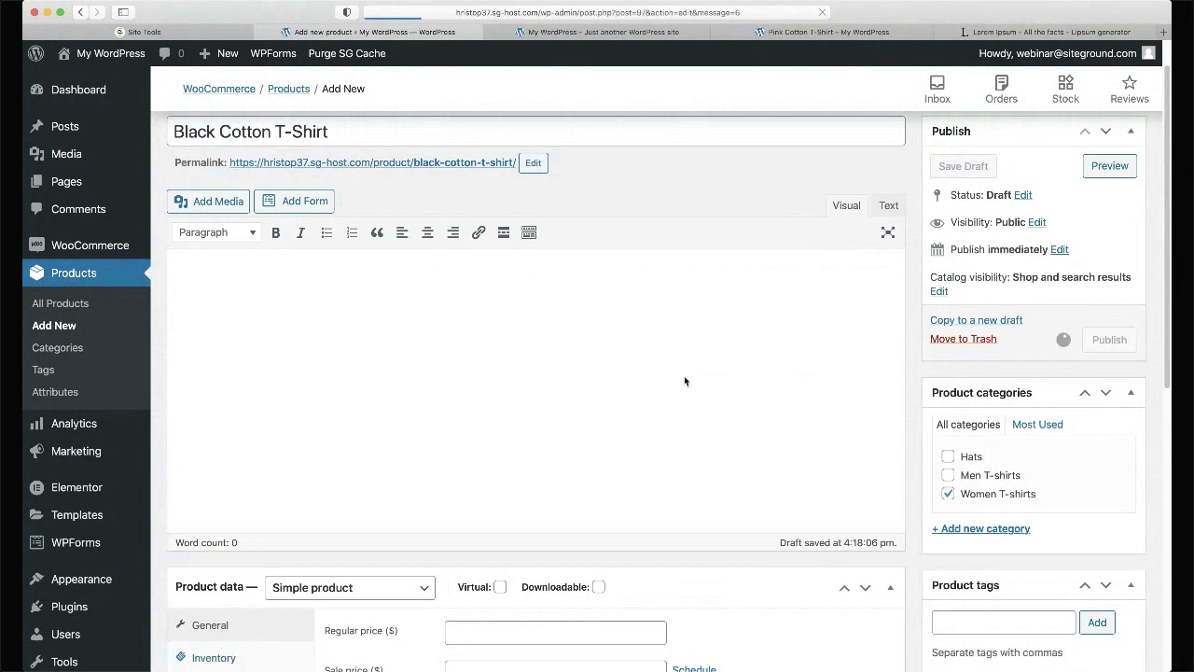
- Open the All Products list in a new tab and switch to it
scroll(684, 380, down, 7)
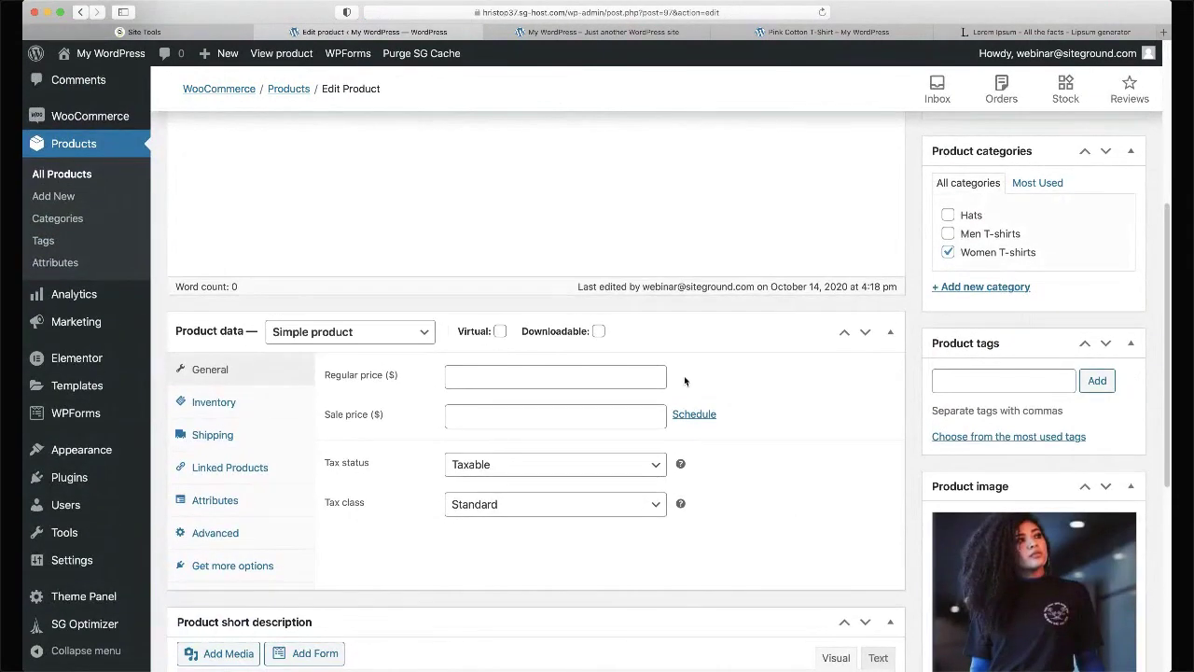
super+click(64, 173)
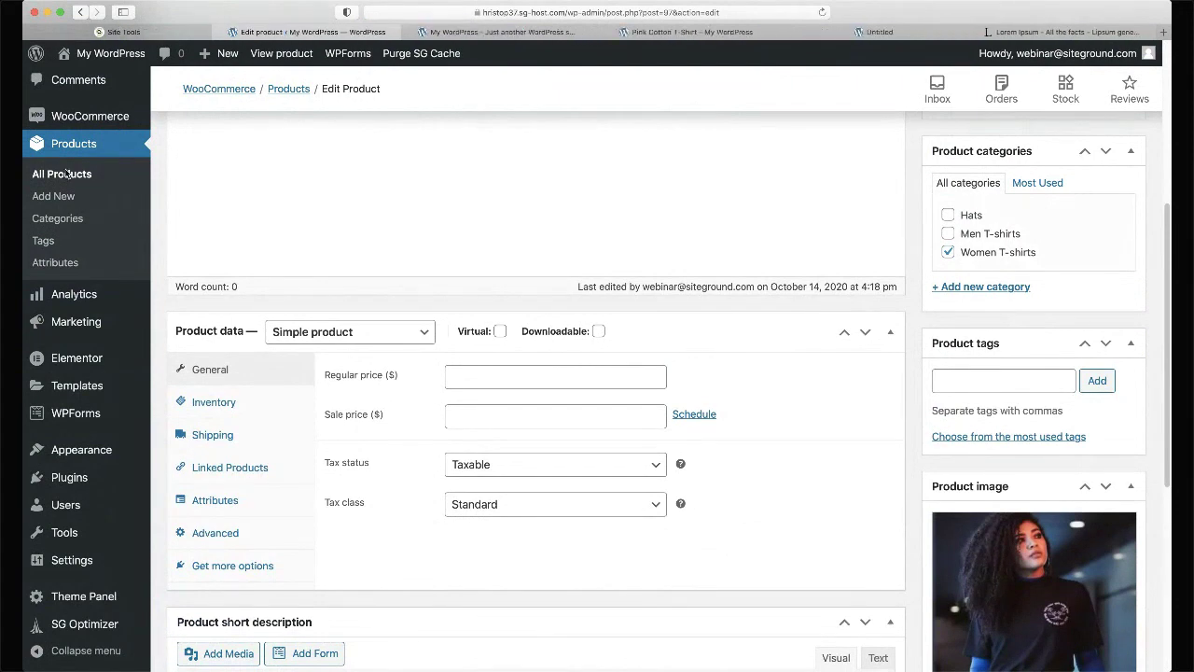
click(872, 31)
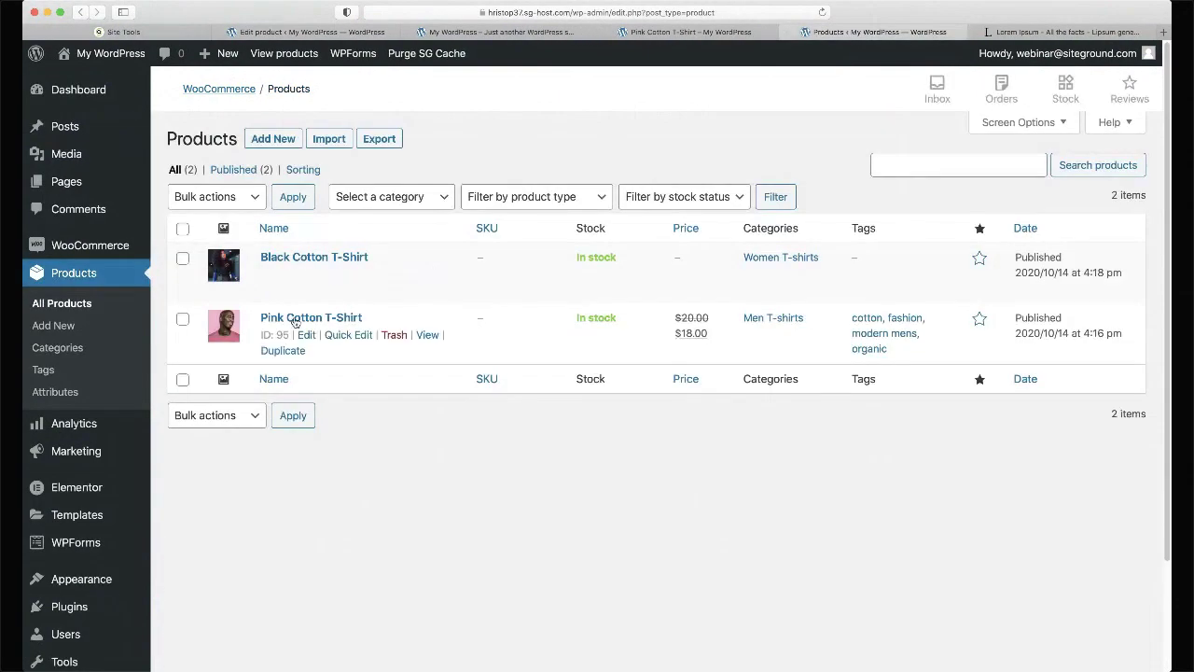
- Open the Pink Cotton T-Shirt's editor, then return to the Black Cotton T-Shirt editor
click(308, 335)
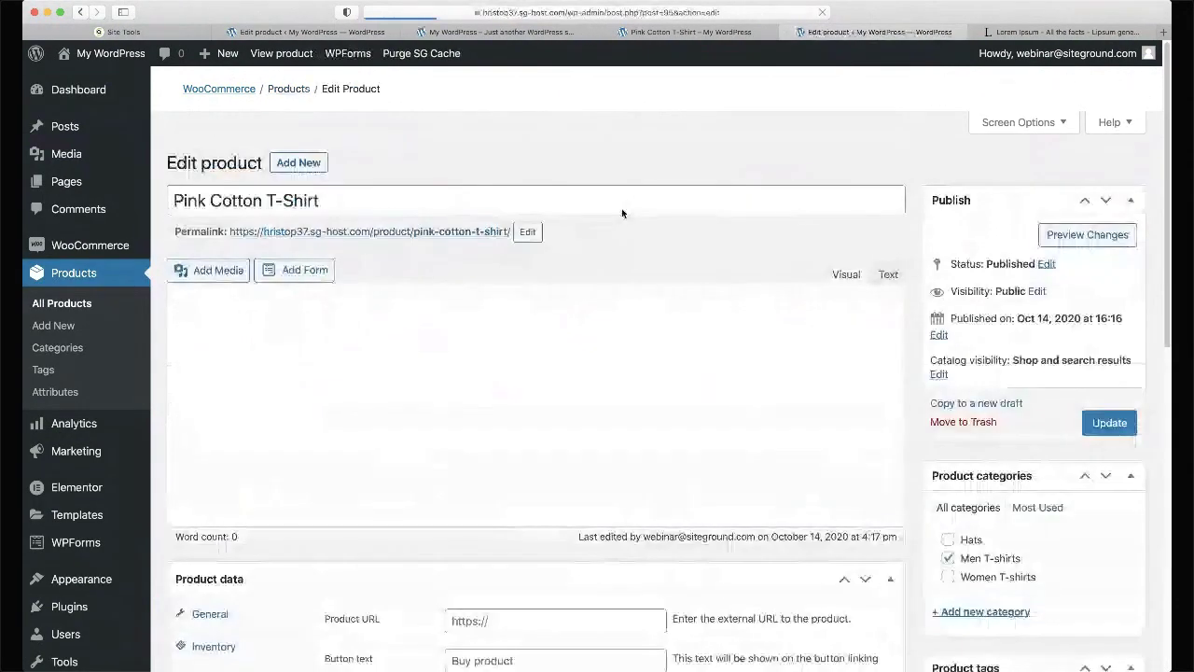
scroll(621, 211, down, 5)
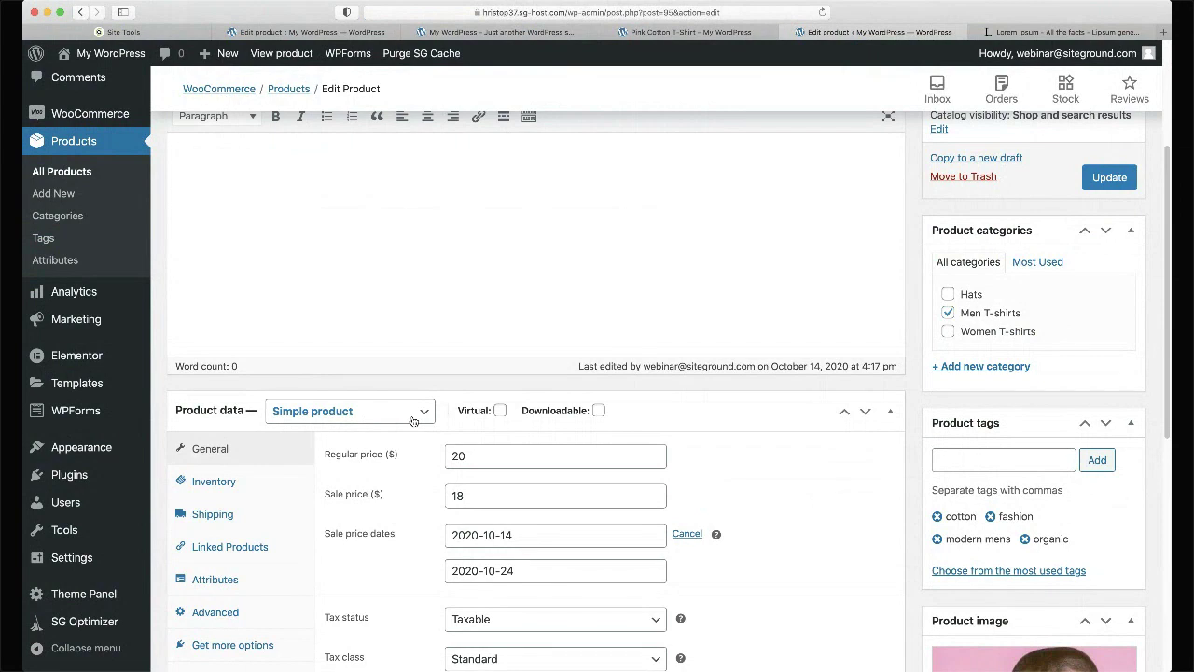
key(super+2)
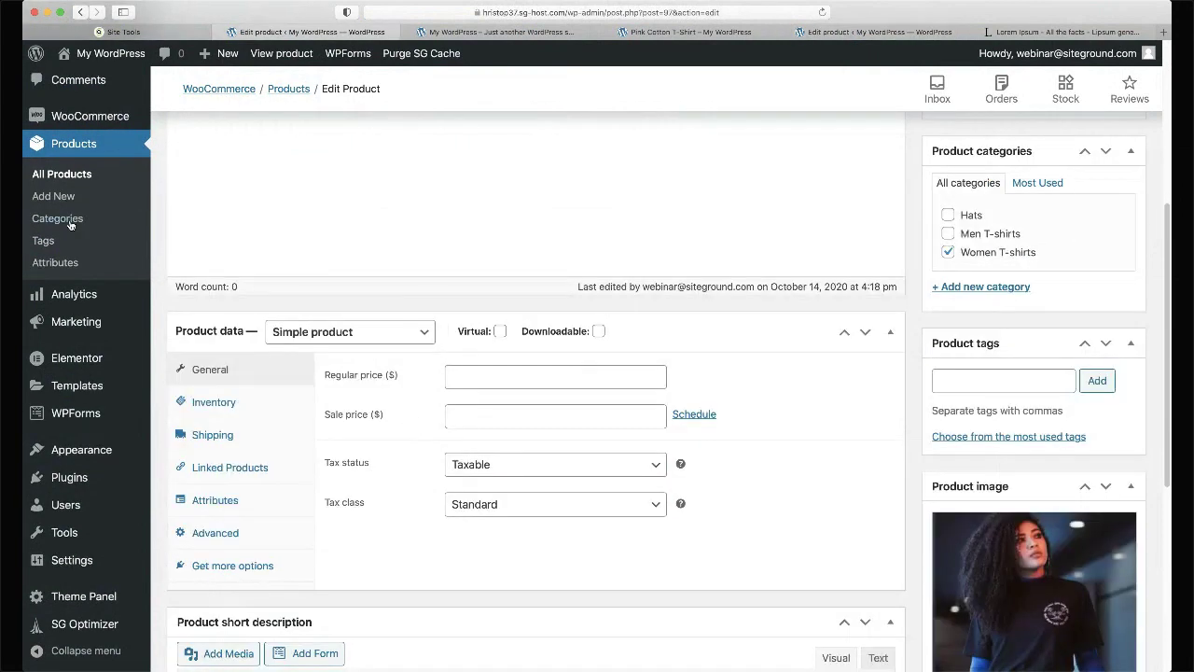
- Set the Black Cotton T-Shirt to Variable product and show the Products > Attributes page
click(324, 333)
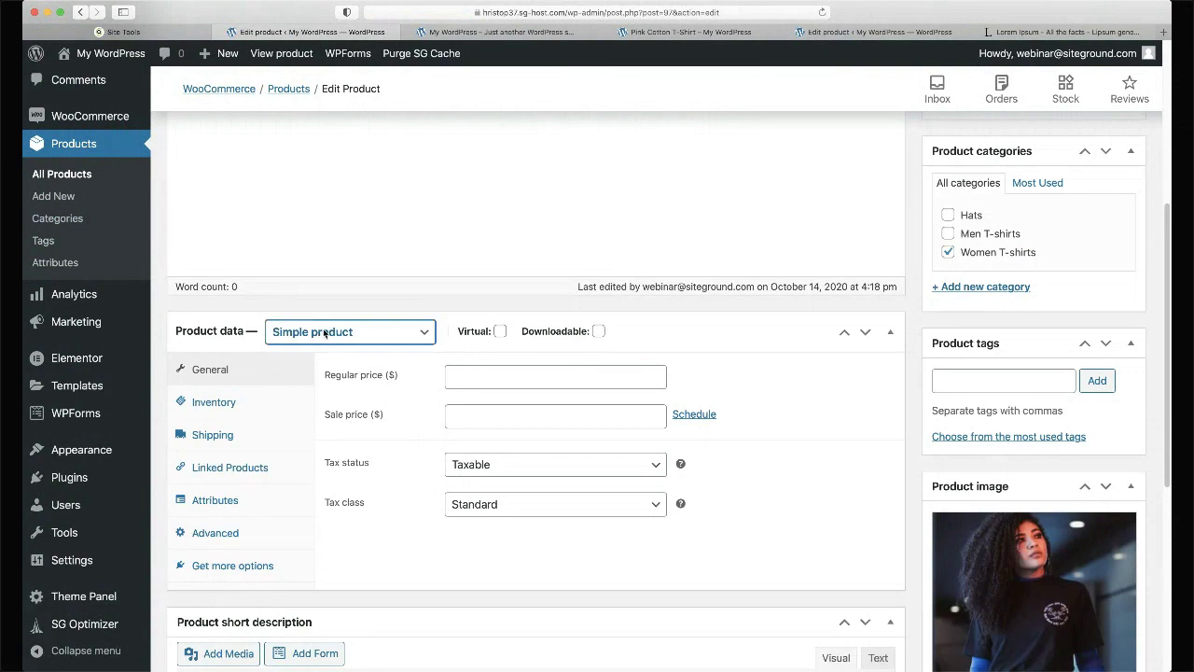
click(321, 375)
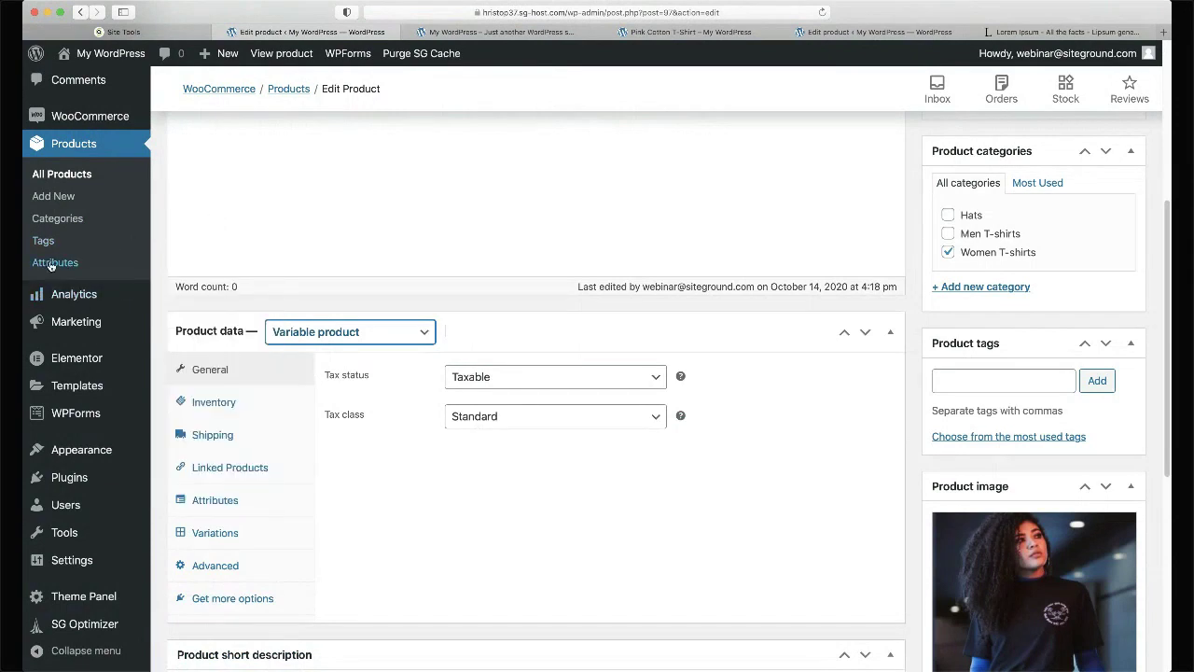
click(53, 265)
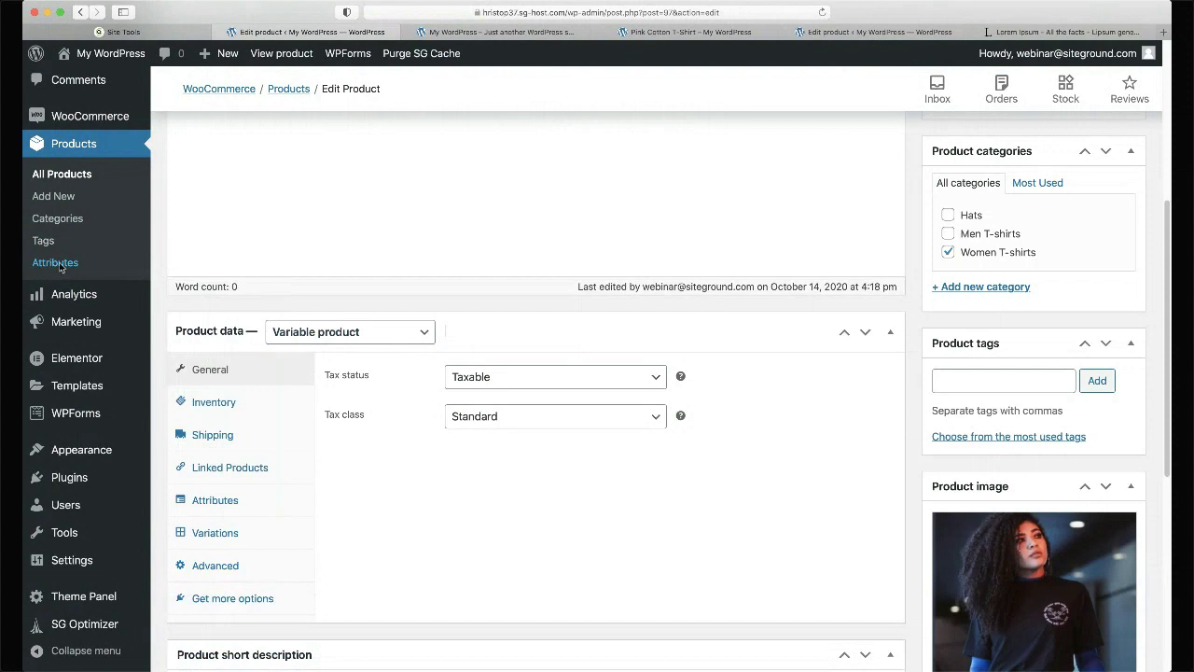
click(876, 34)
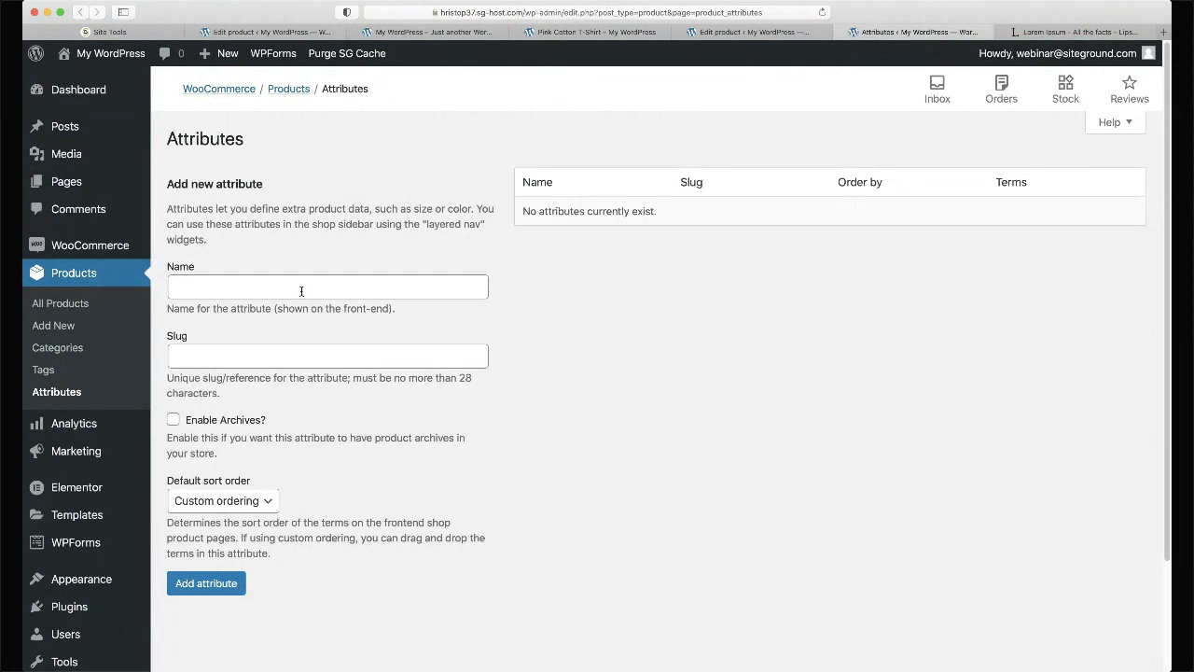
- Create the global attributes Color and Size
click(301, 291)
text(Color)
key(Return)
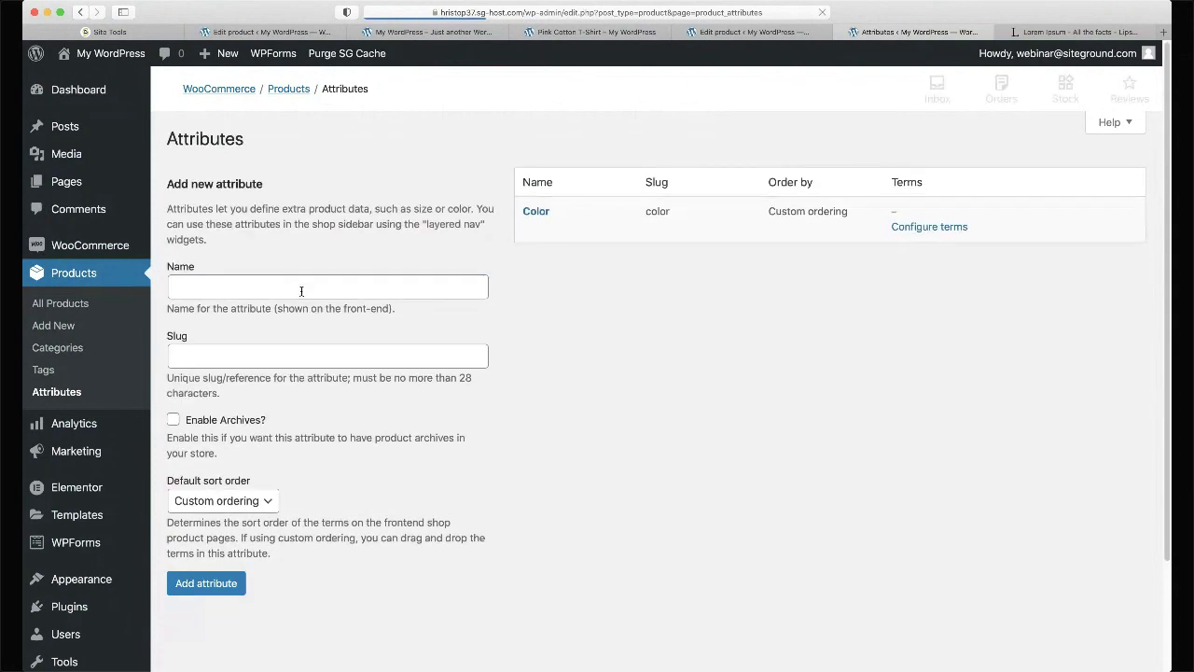
click(298, 292)
text(Size)
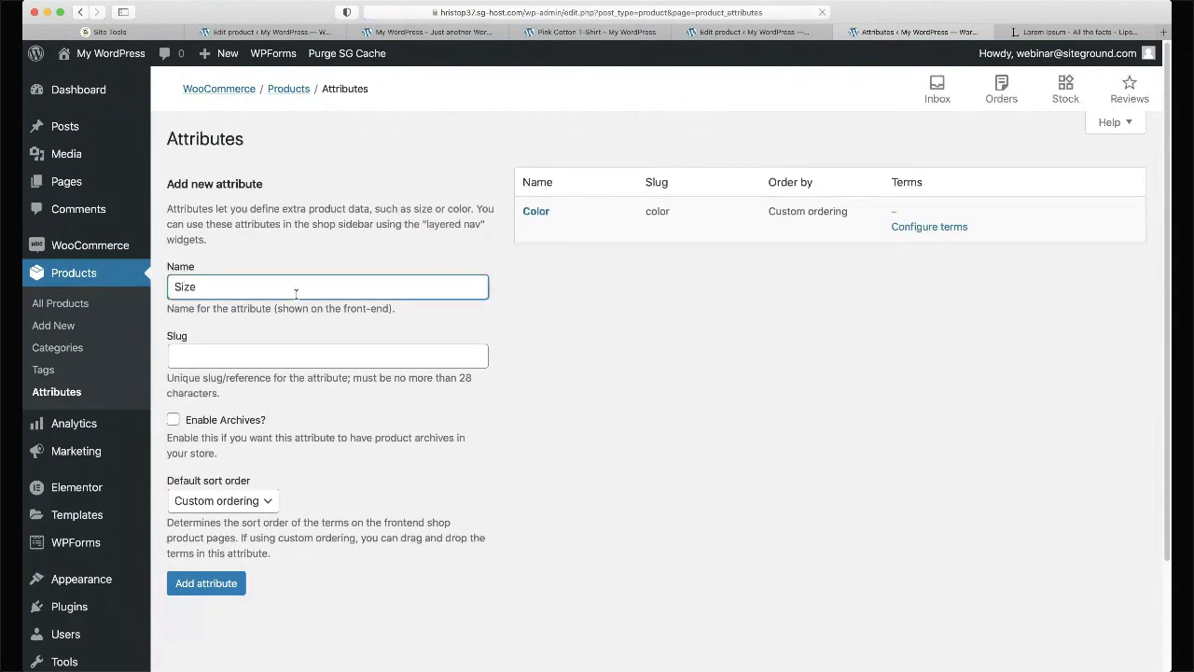
key(Return)
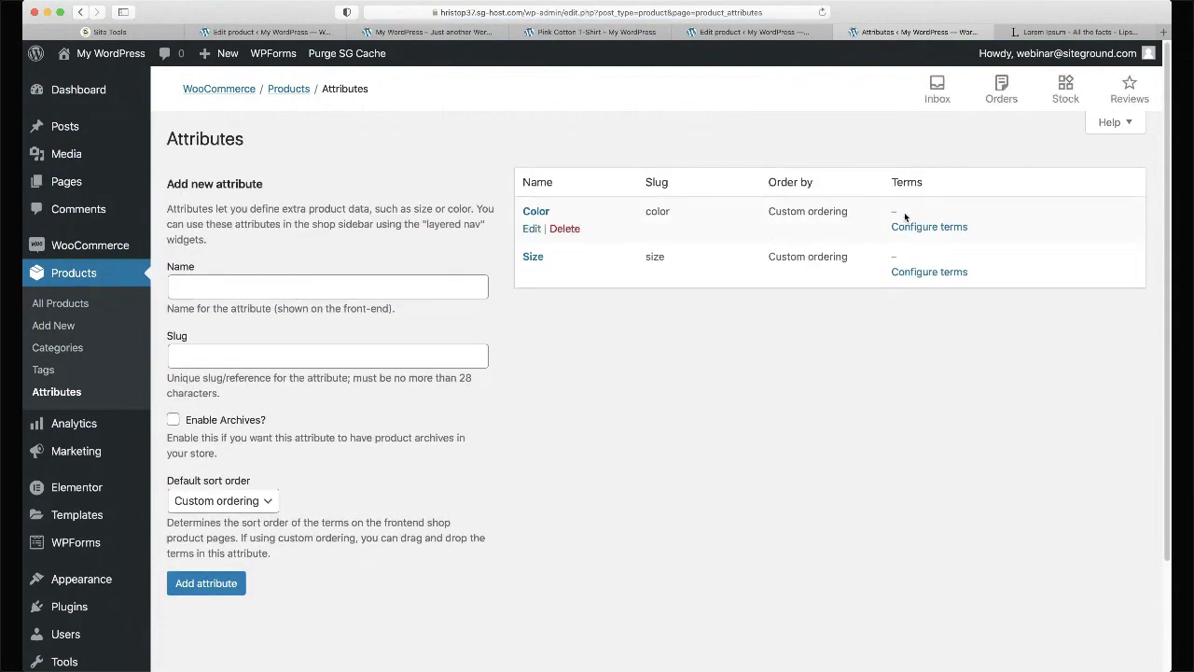
- Add Color terms Red, Grey, Black, White, Orange and Pink, then return to the attributes list
click(926, 228)
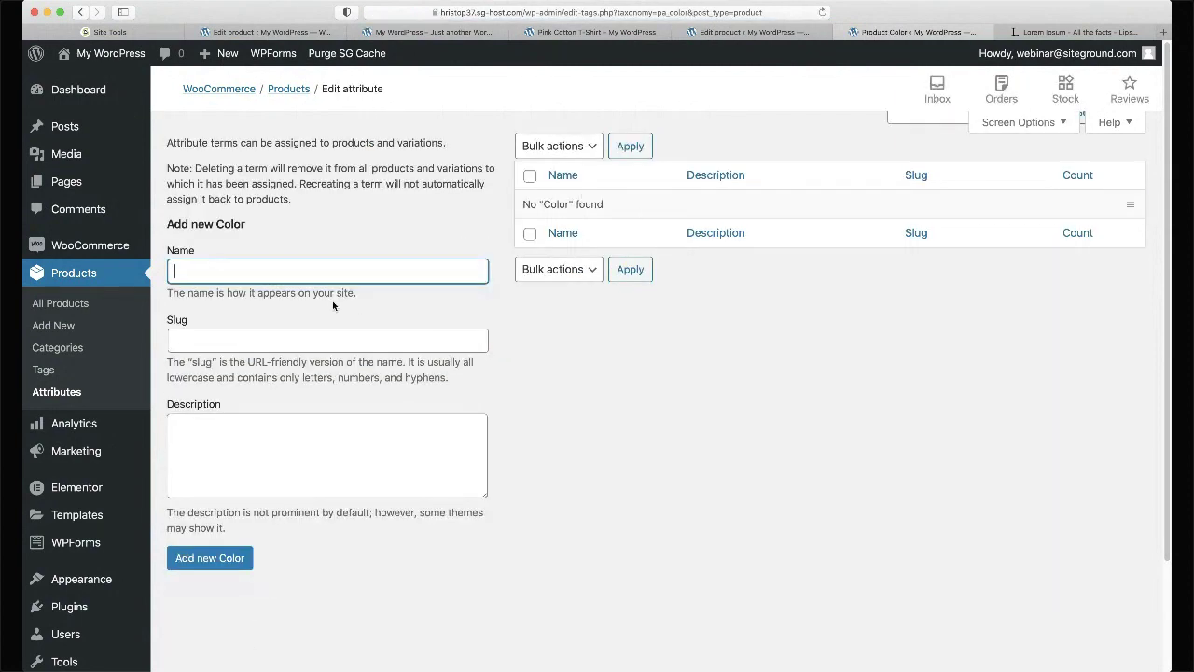
text(Red)
key(Return)
text(Grey)
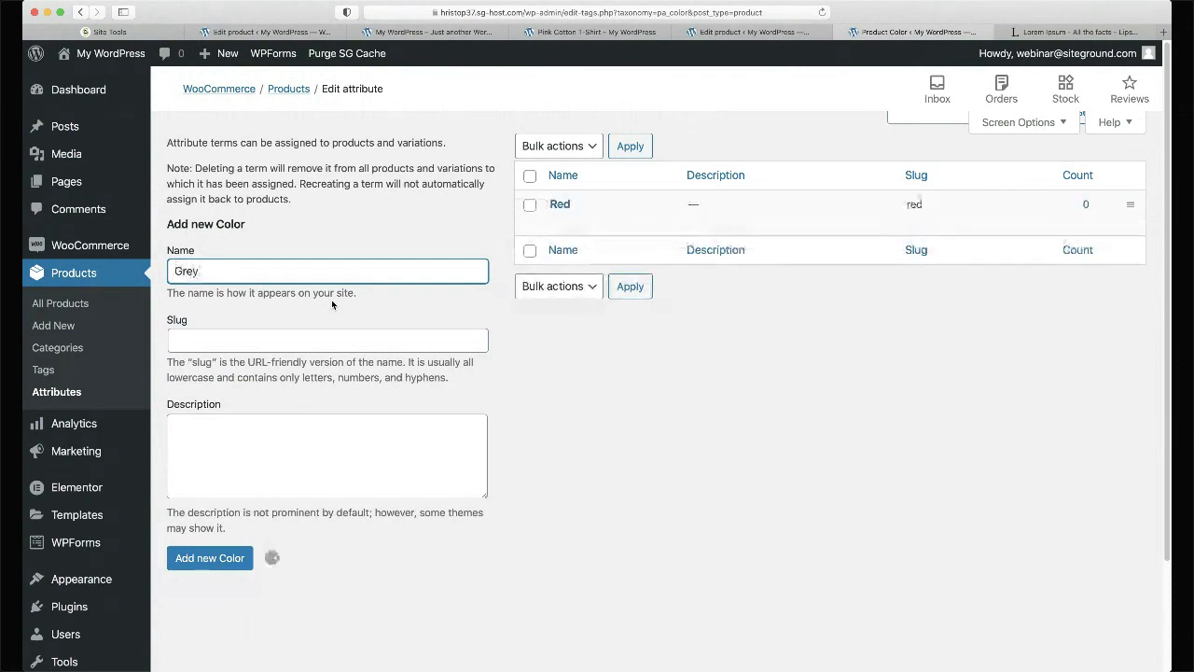
key(Return)
text(Black)
key(Return)
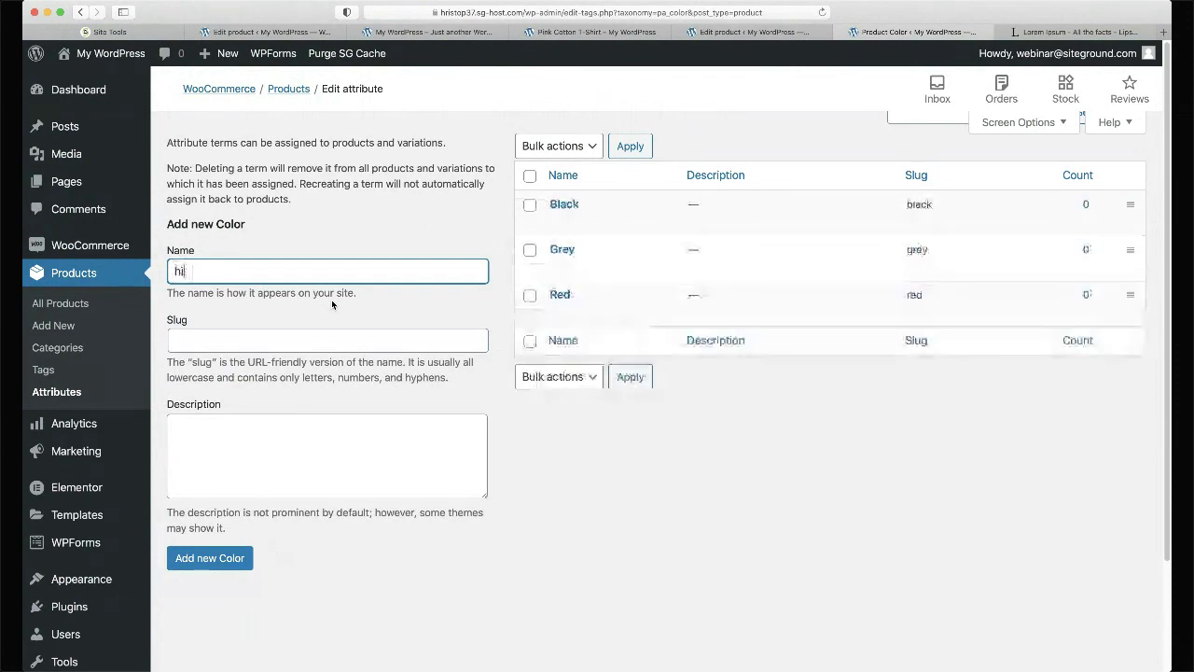
text(White)
key(Return)
text(Or)
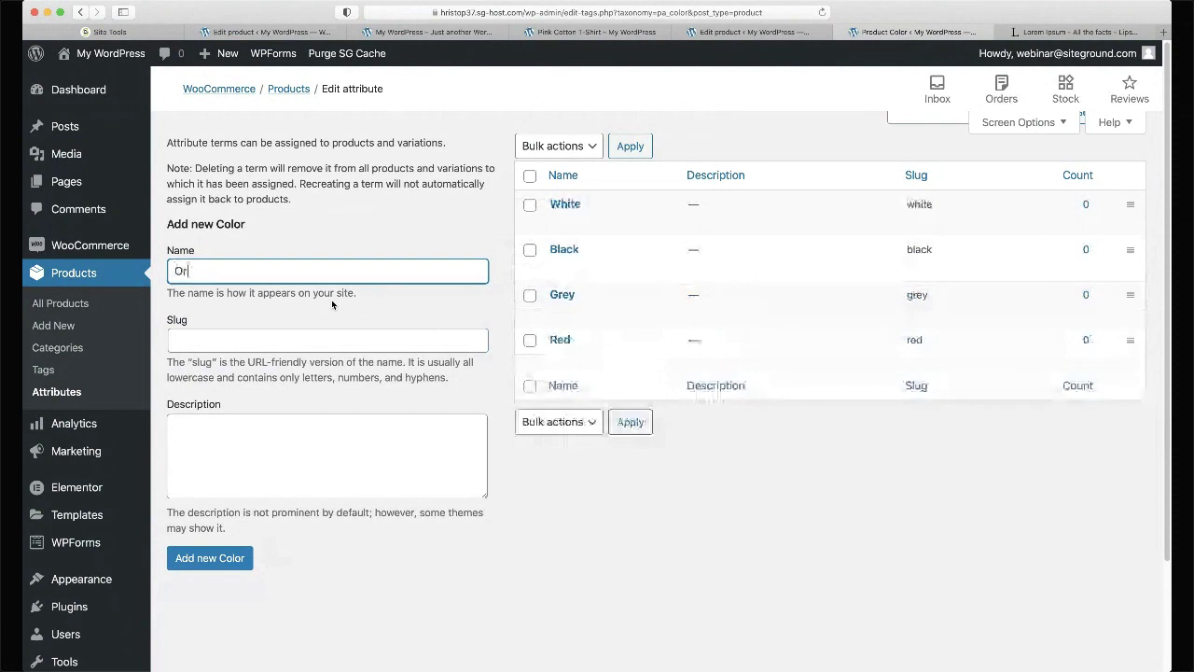
text(ange)
key(Return)
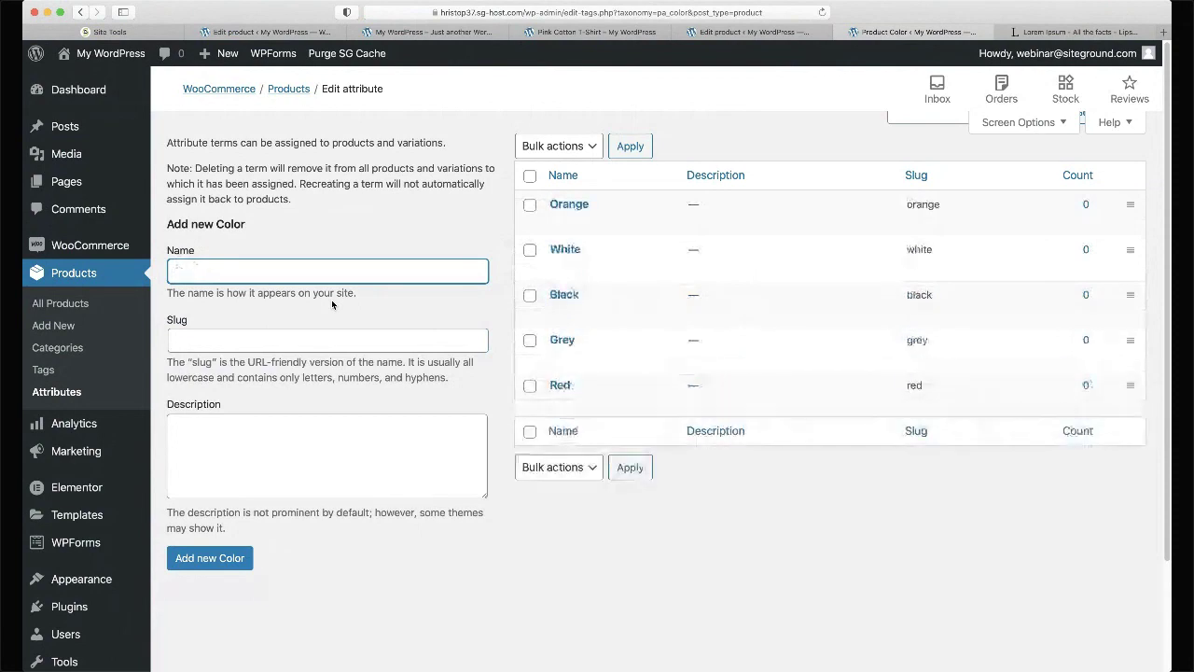
text(Pink)
key(Return)
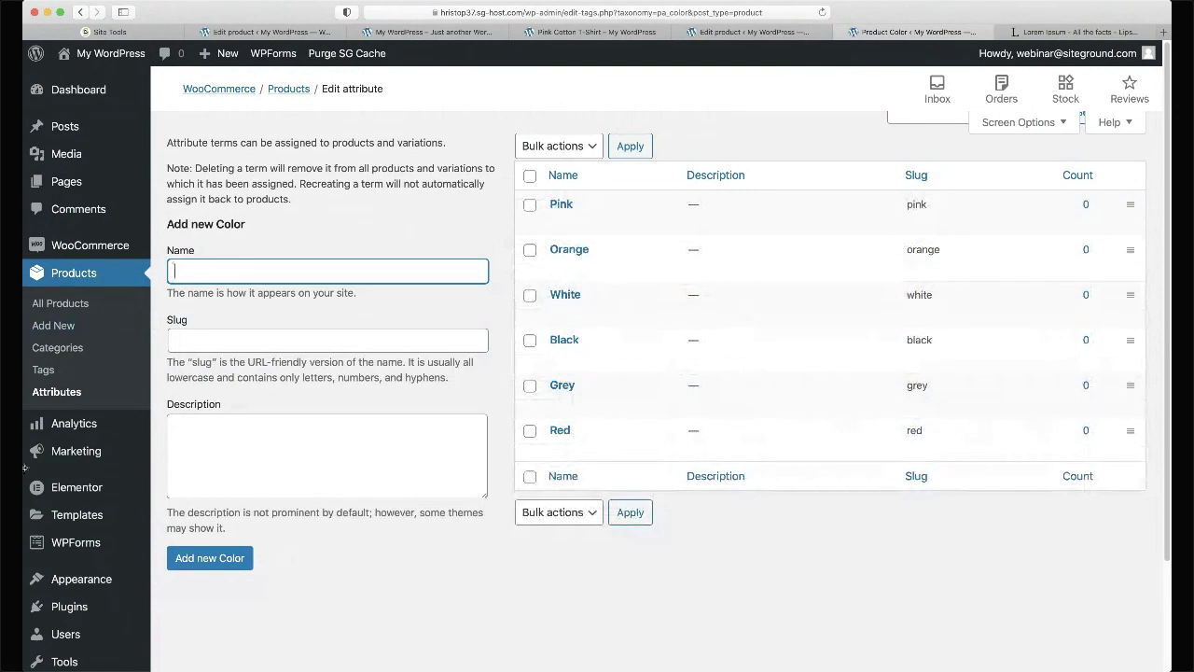
click(55, 396)
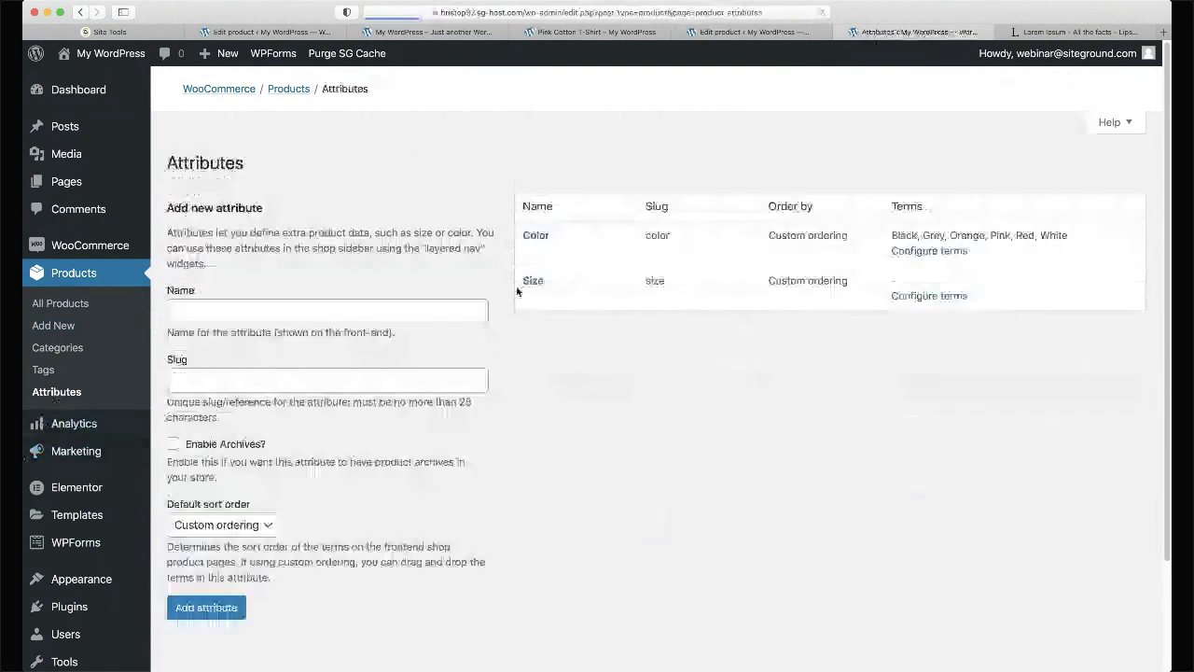
- Add Small, Large and Extra Large as Size terms, then go back to the Black Cotton T-Shirt editor
click(930, 273)
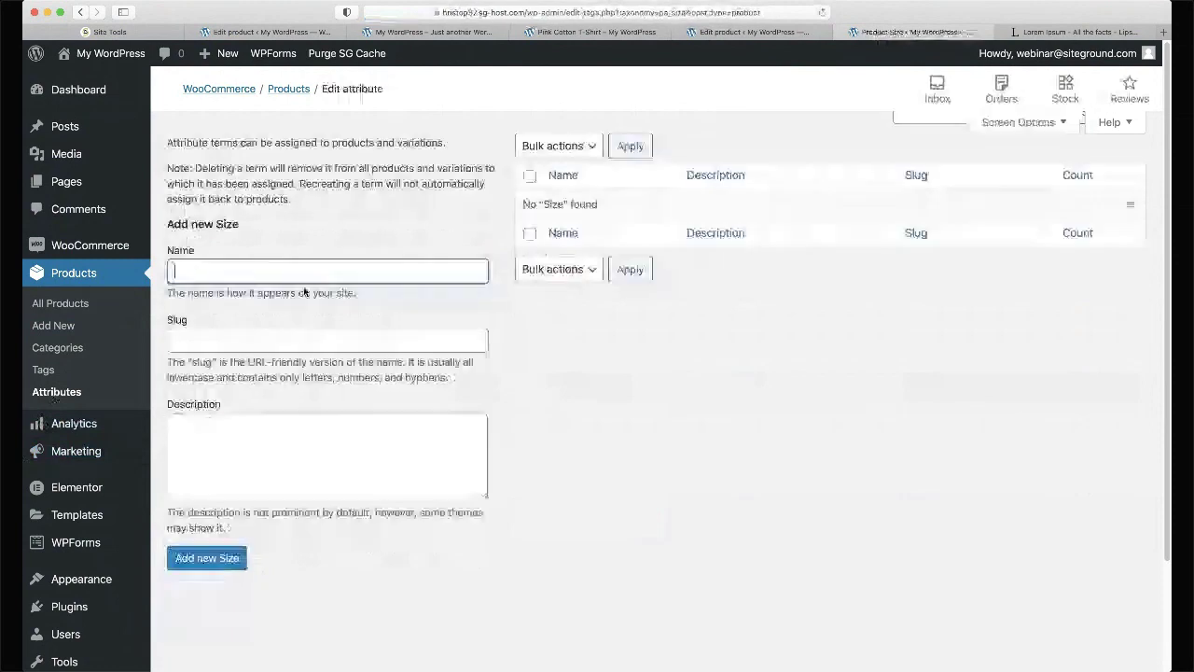
text(Small)
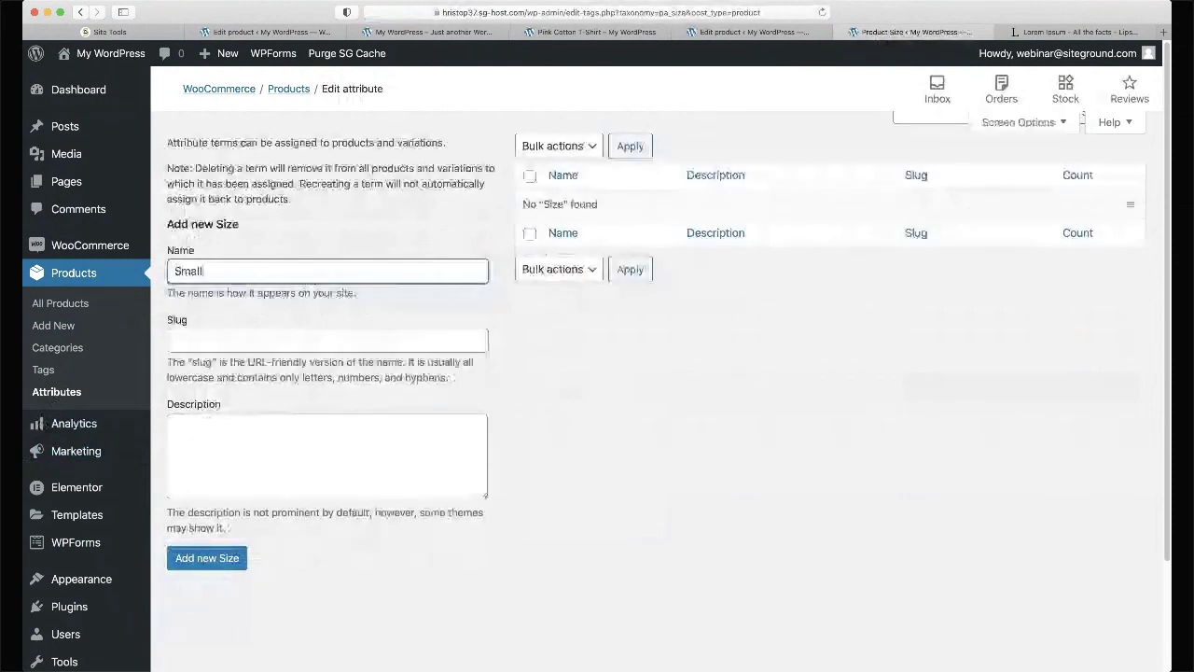
key(Return)
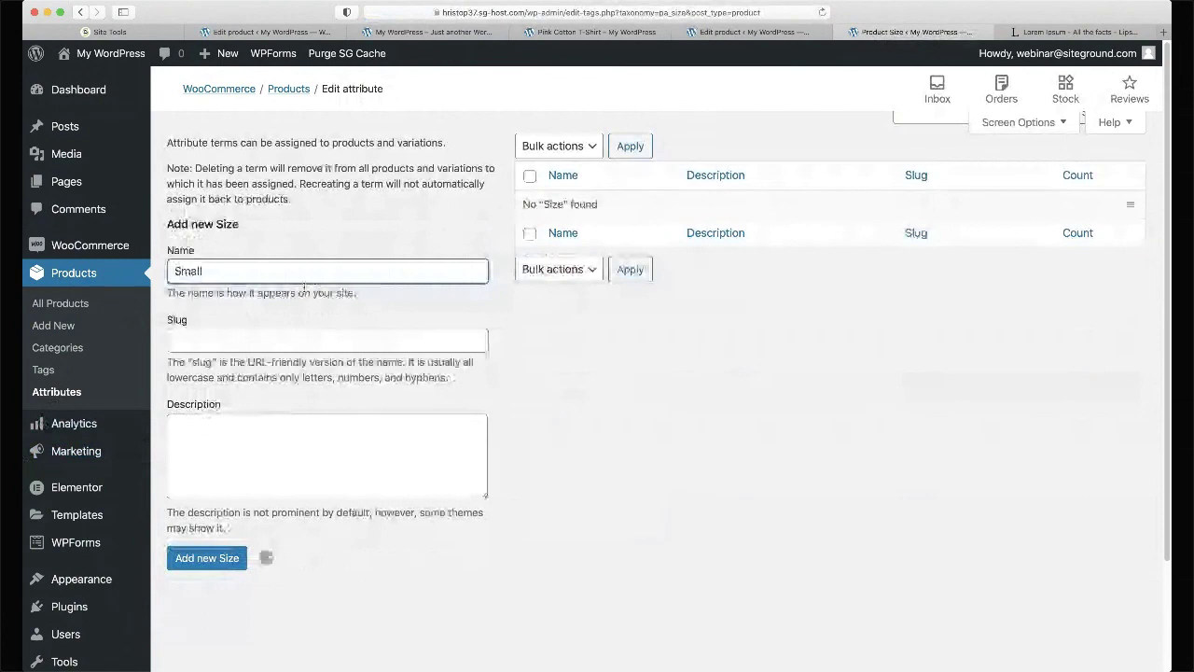
text(Medi)
text(Lar)
text(ge)
key(Return)
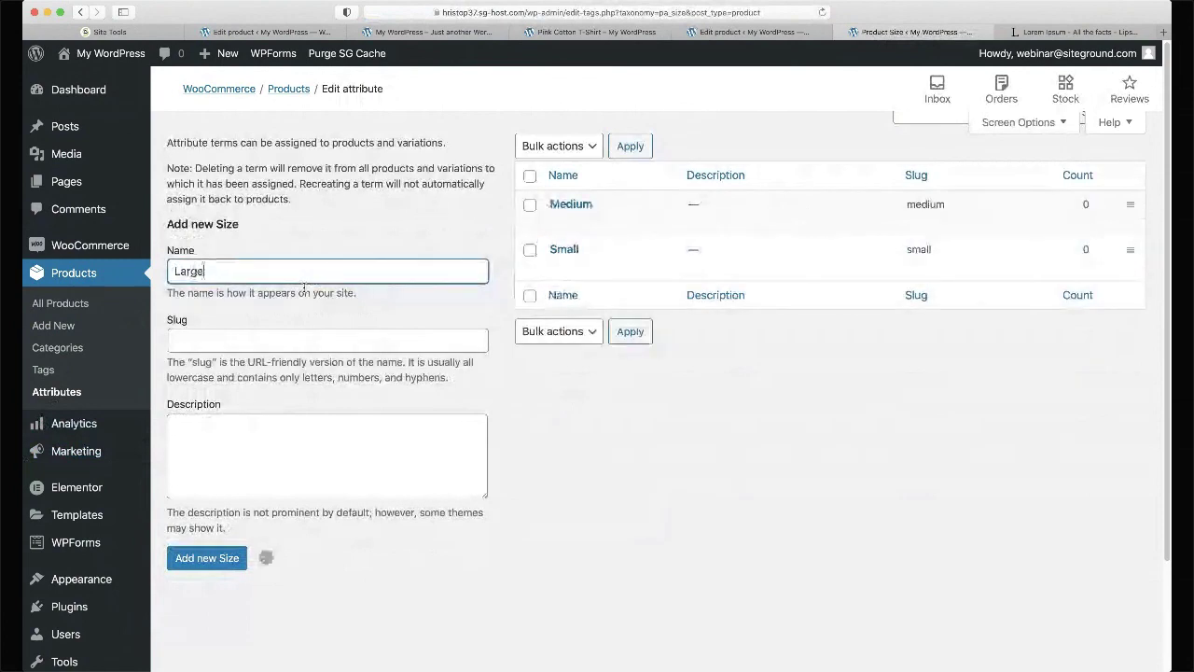
text(Extra L)
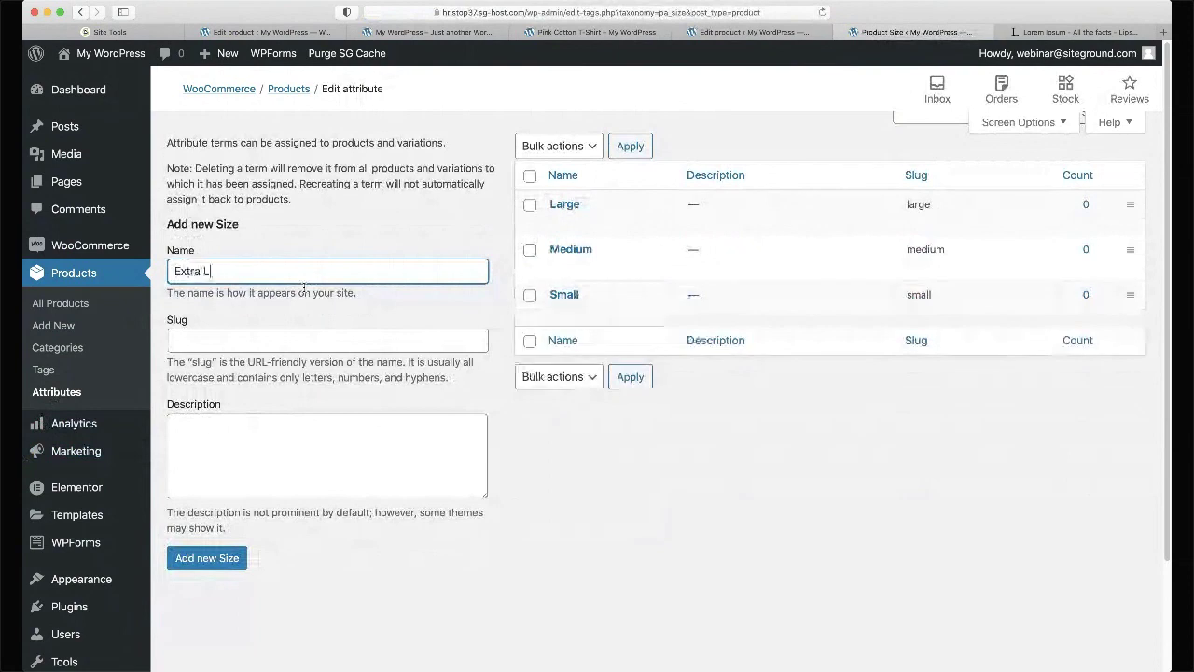
text(arge)
key(Return)
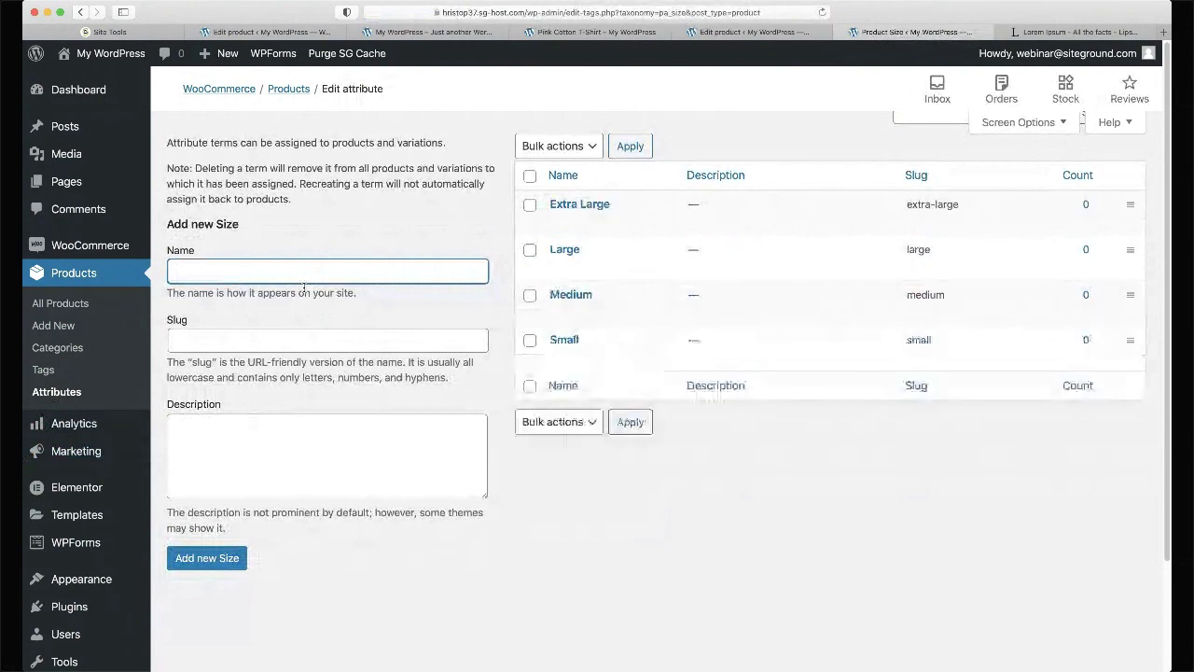
click(80, 392)
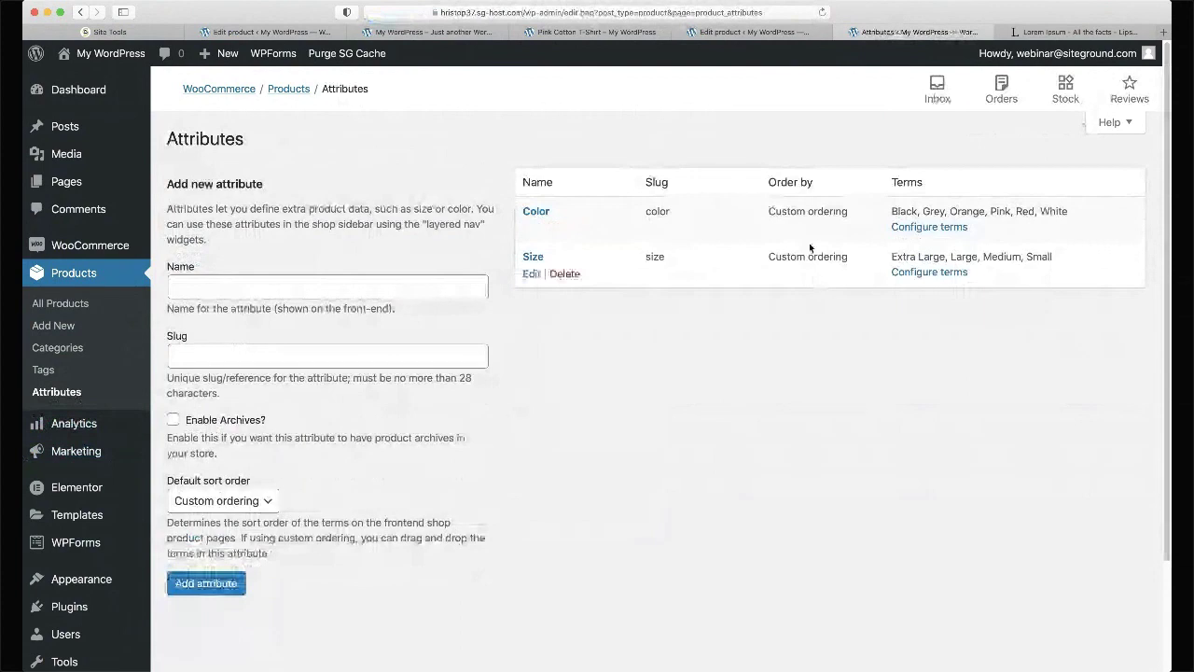
click(745, 33)
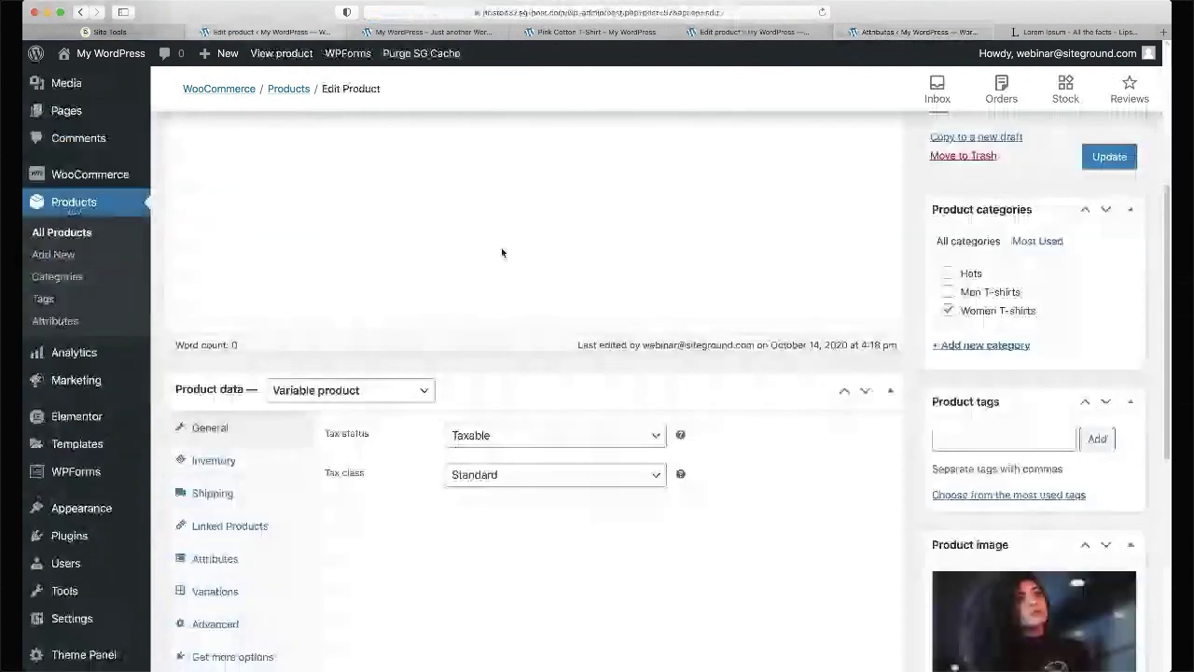
- Make the Black Cotton T-Shirt a Variable product and show its attribute settings
scroll(502, 252, up, 3)
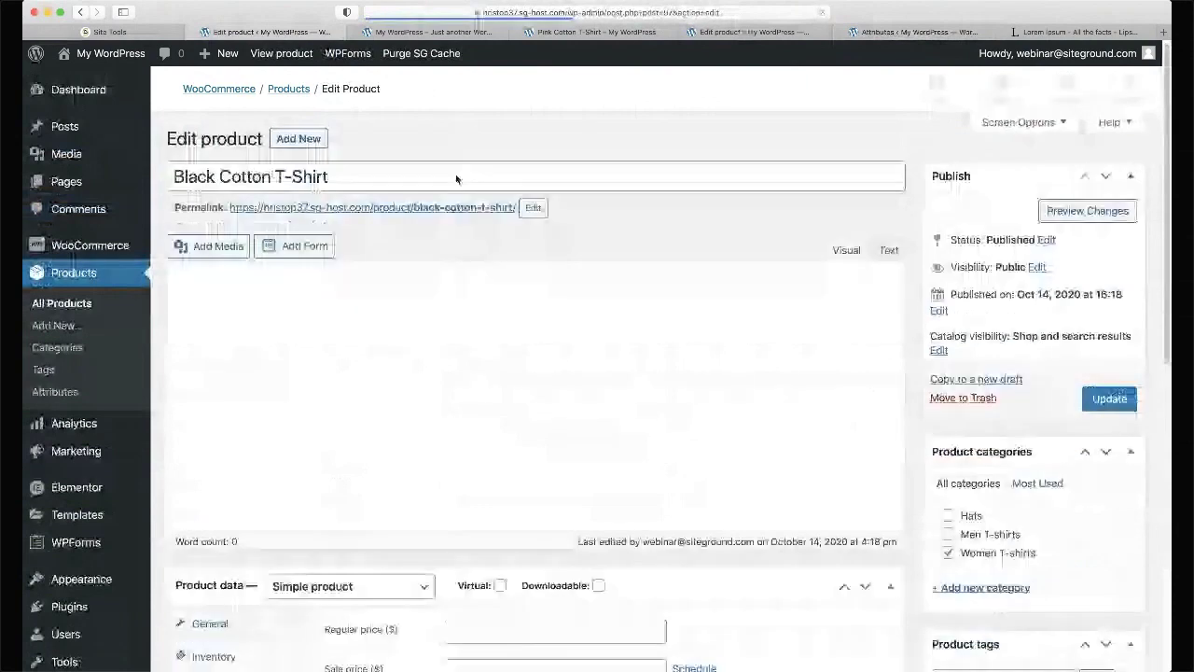
scroll(456, 179, down, 5)
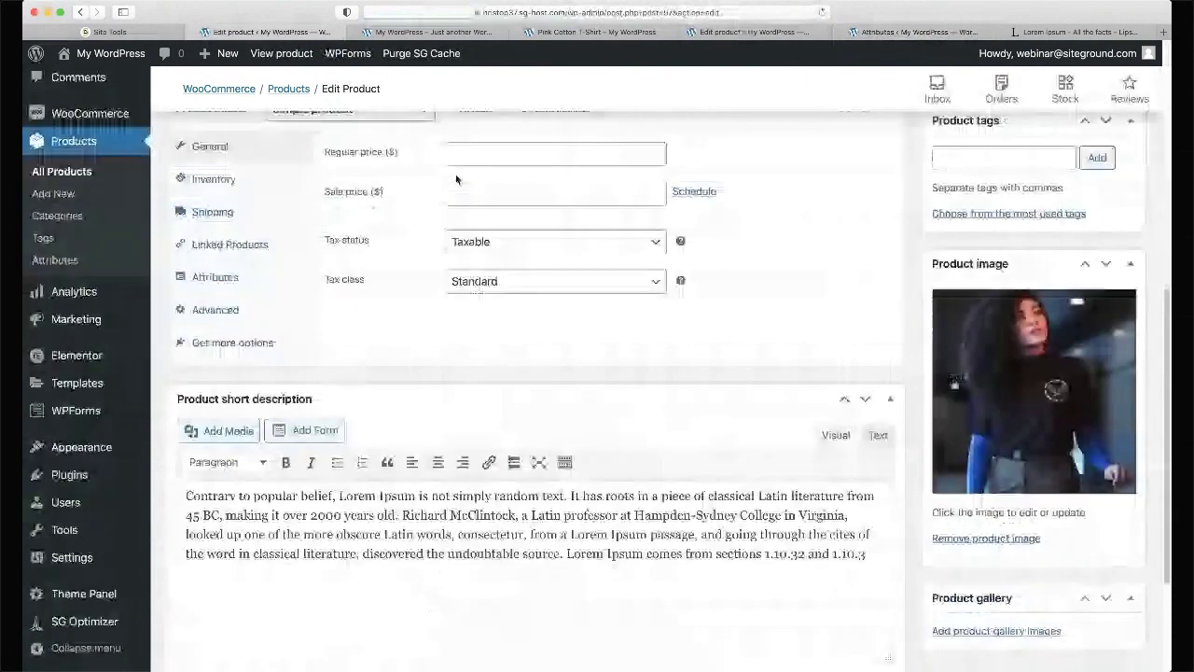
scroll(455, 174, up, 1)
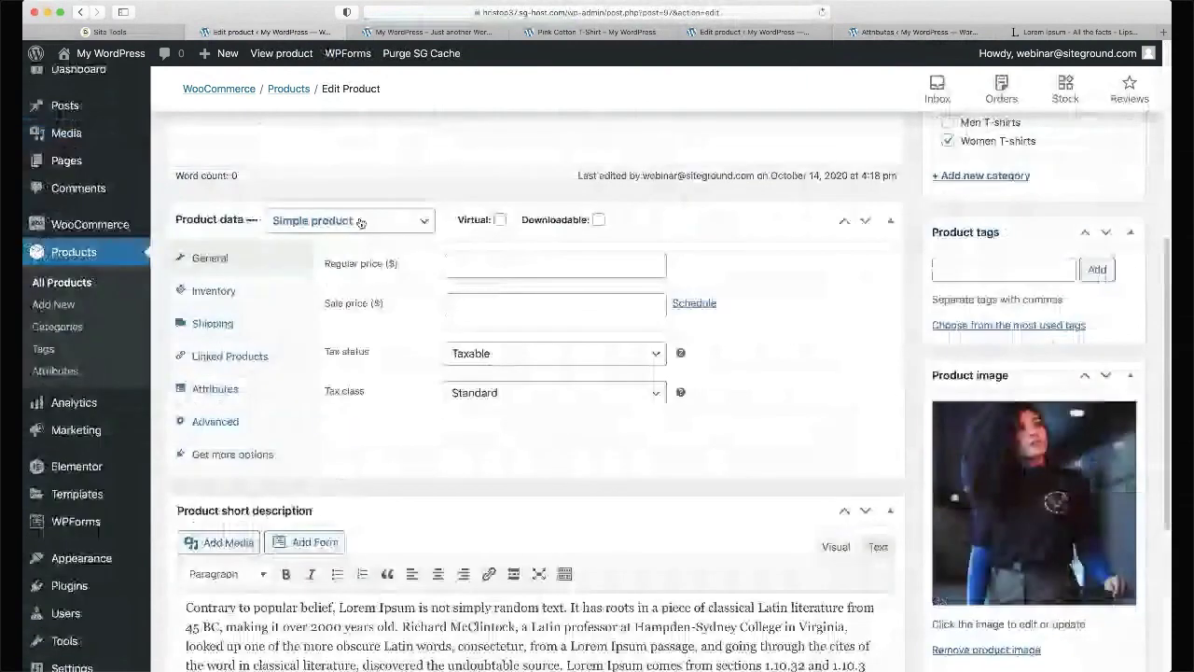
click(342, 269)
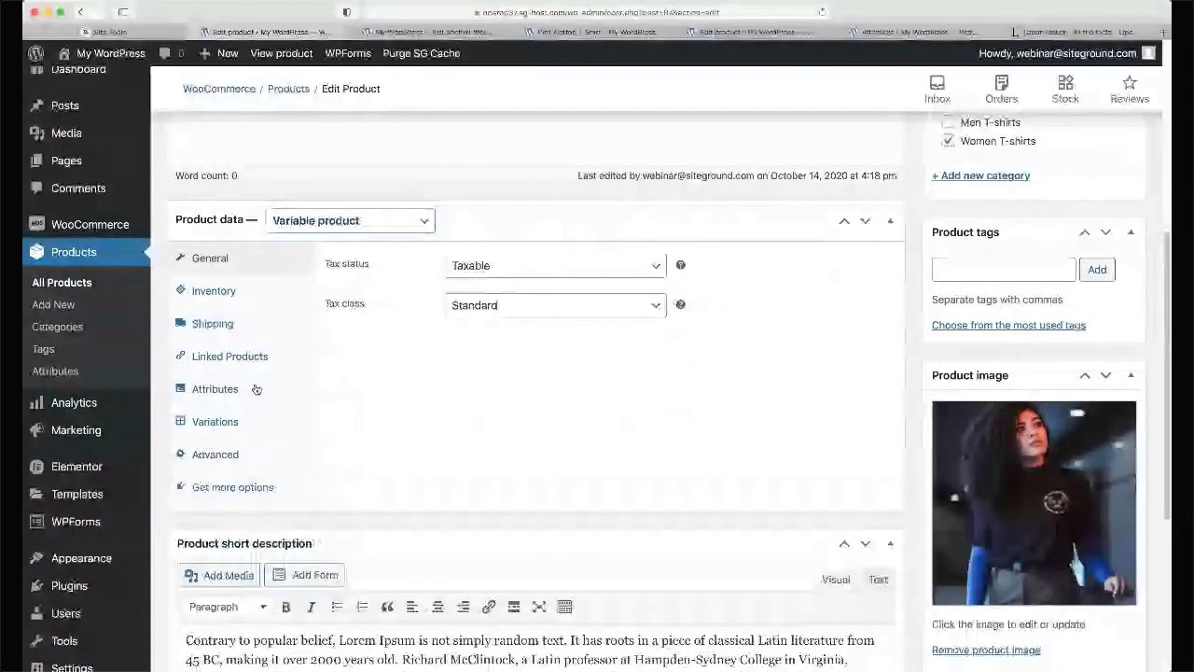
click(215, 388)
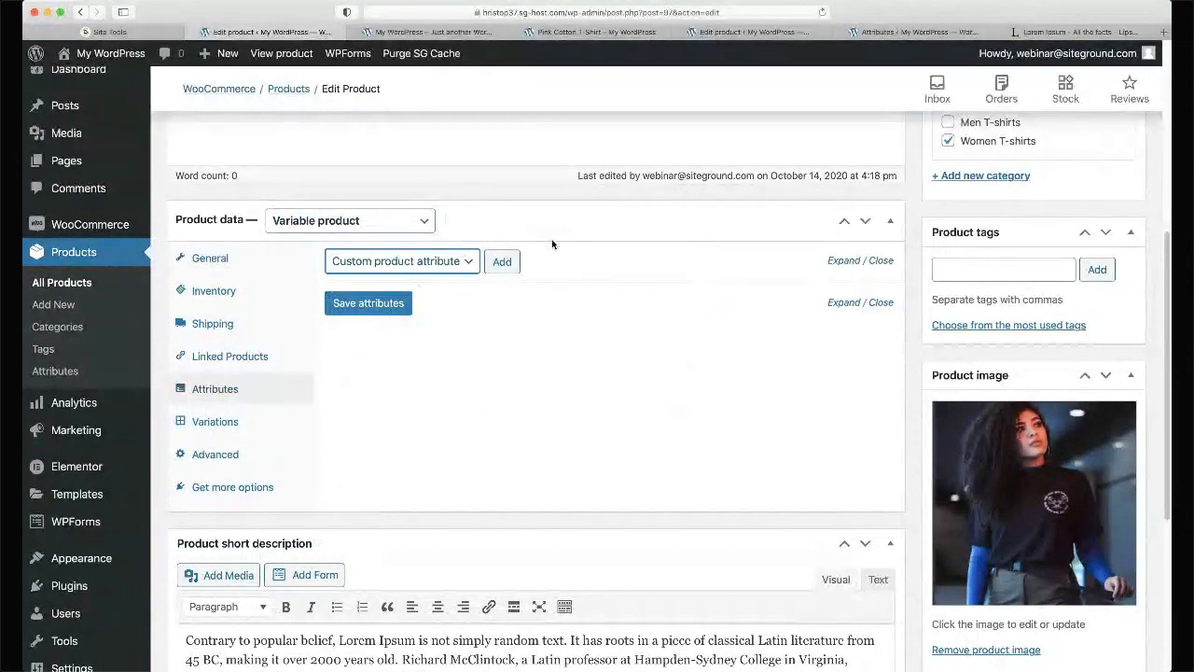
- Attach the global Color and Size attributes to the product
click(400, 265)
click(419, 276)
click(499, 262)
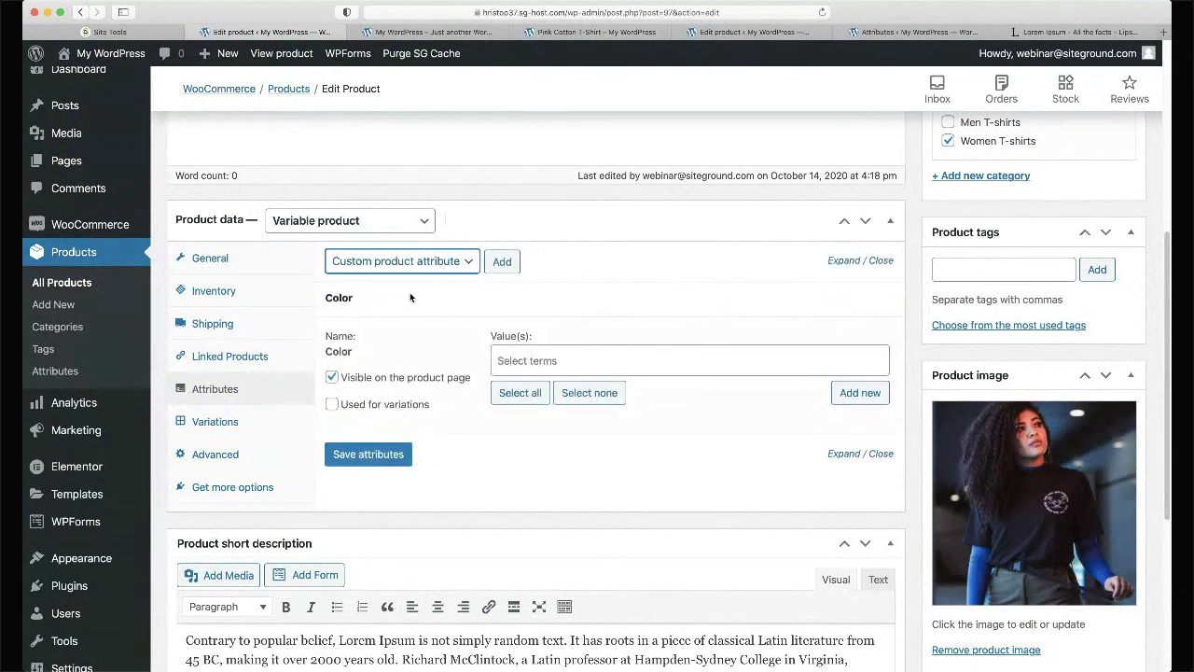
click(428, 285)
click(504, 262)
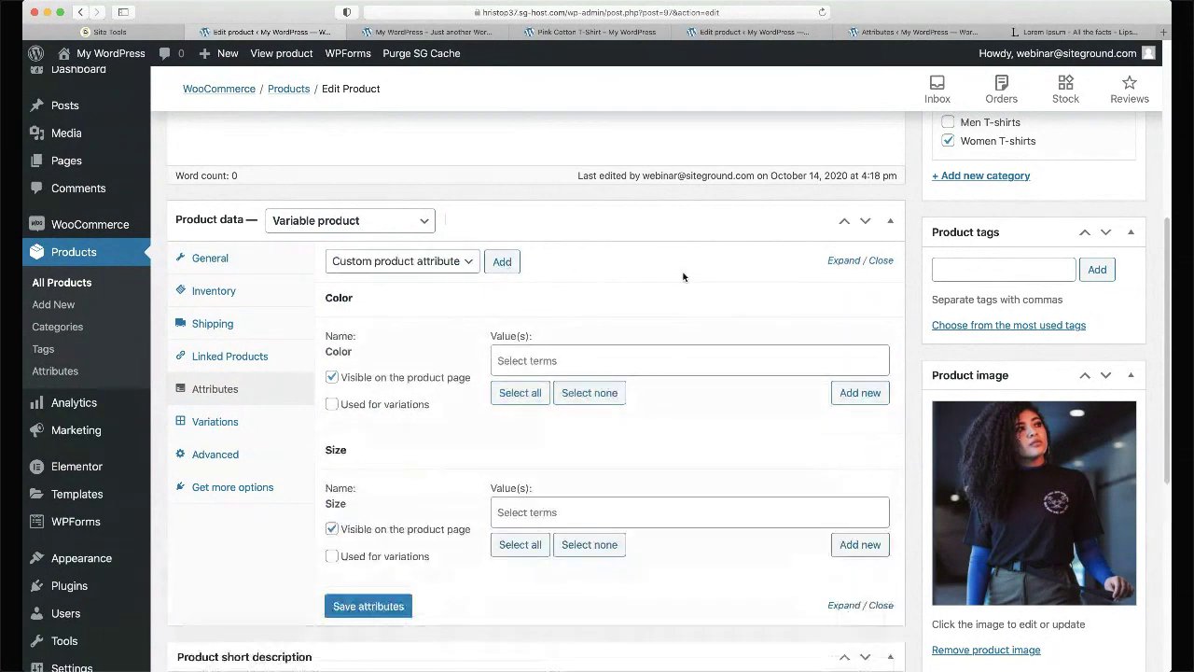
scroll(683, 276, down, 2)
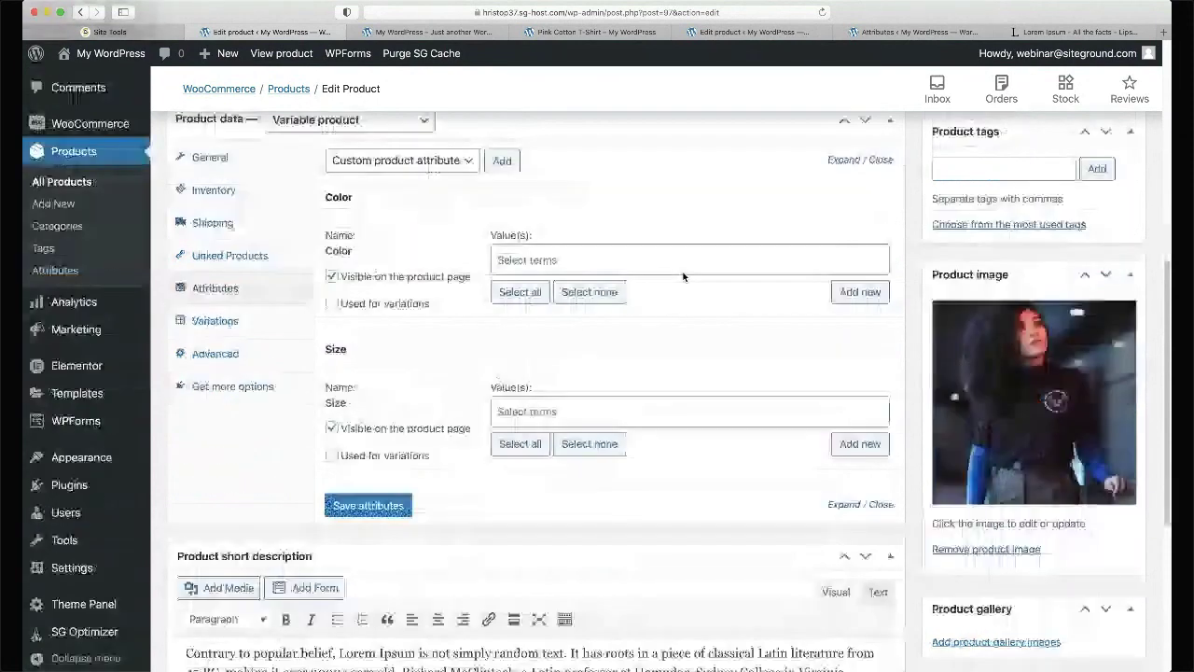
- Give Color the value Black and assign all four sizes to Size
click(554, 261)
text(bac)
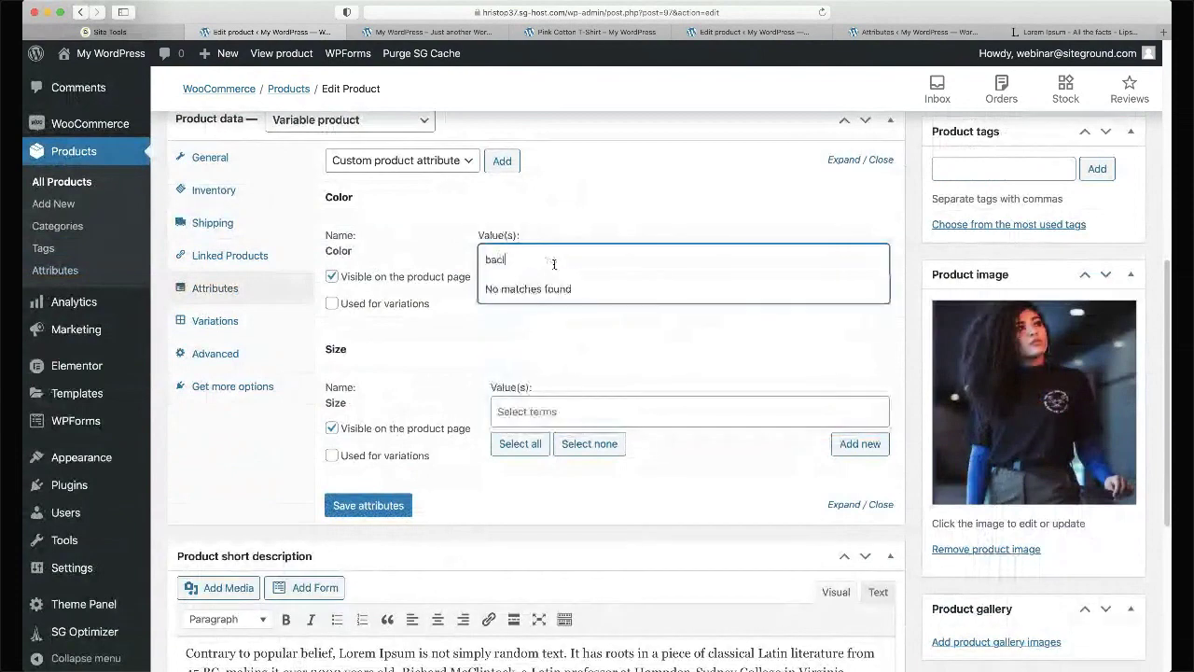
key(BackSpace)
key(BackSpace)
text(lack)
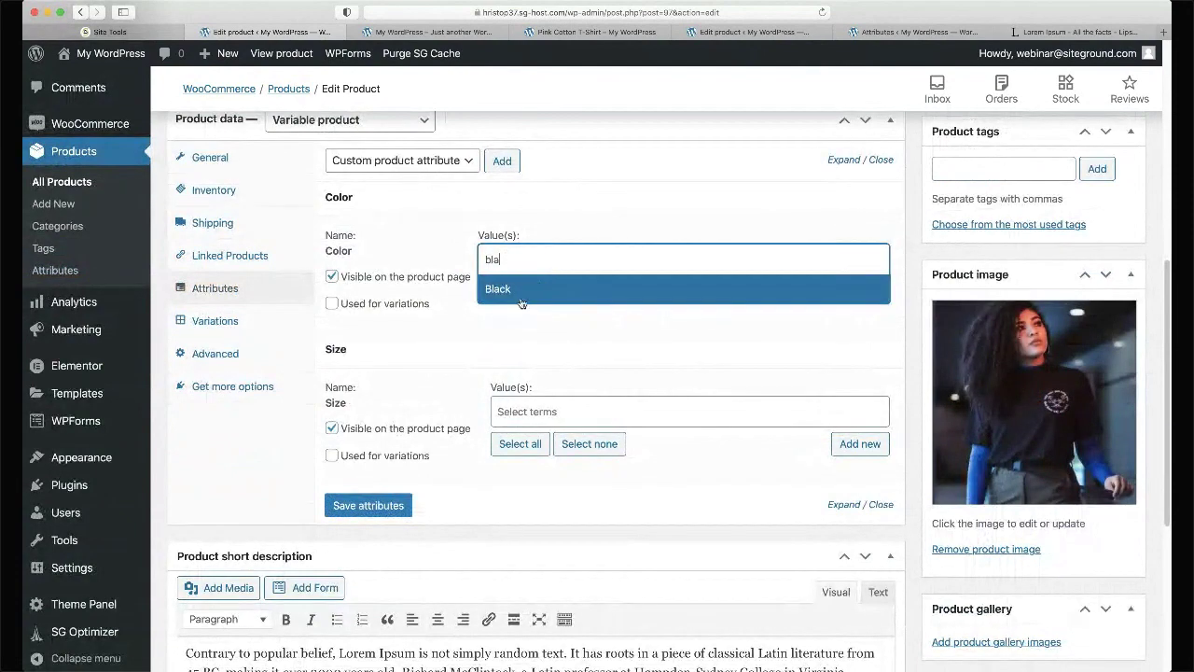
click(521, 299)
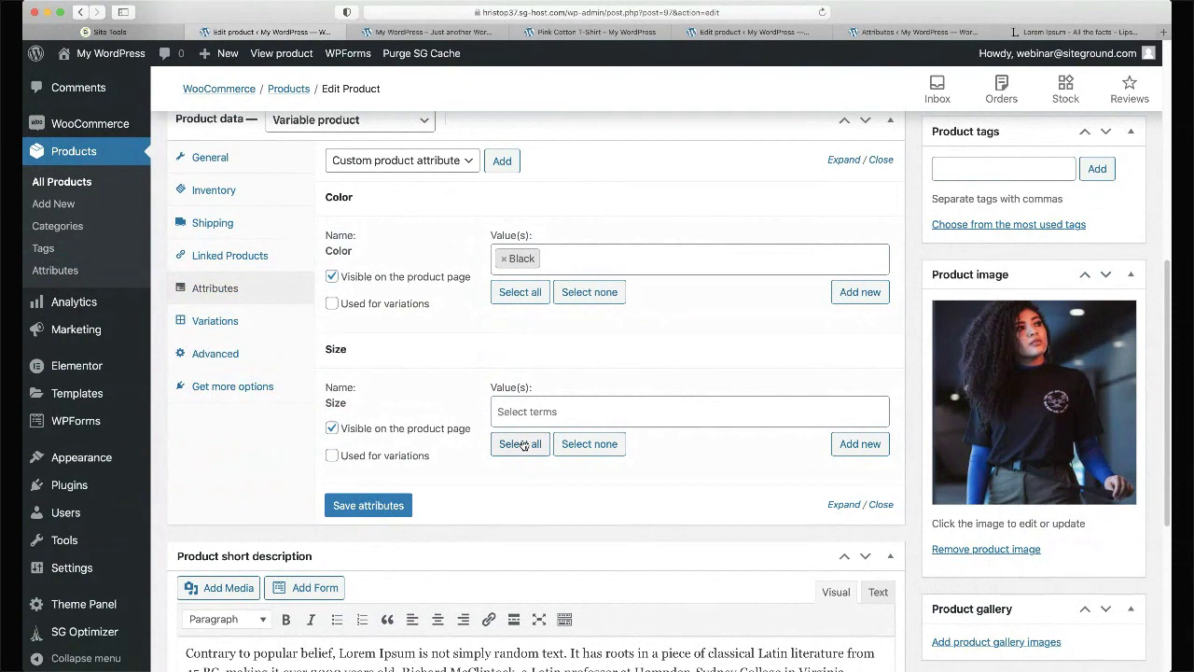
click(524, 445)
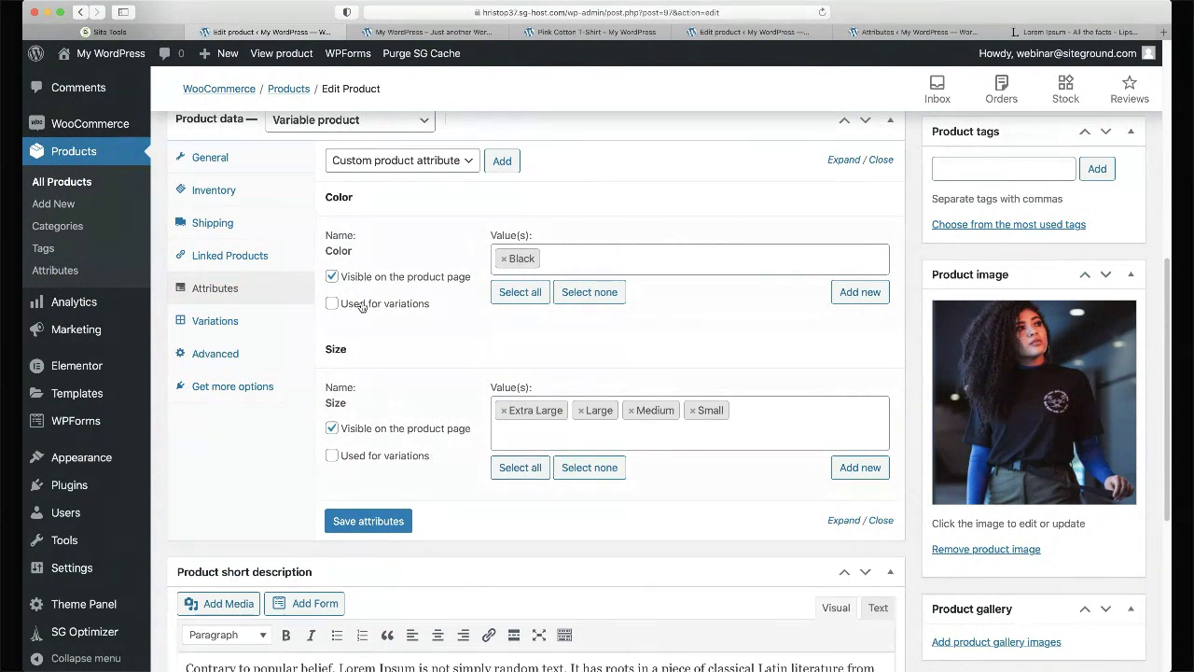
- Keep Color visible on the product page and mark Size as used for variations
click(333, 278)
click(332, 278)
click(333, 457)
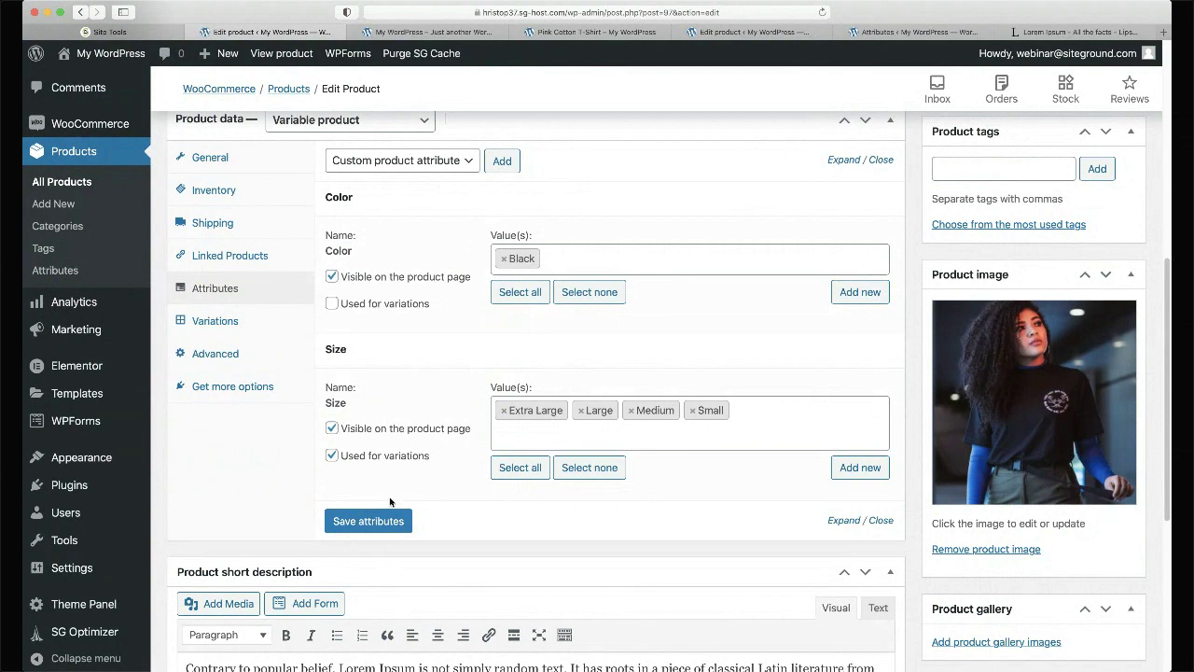
- Save the Color (Black) and Size (four sizes) attributes on the product
click(369, 521)
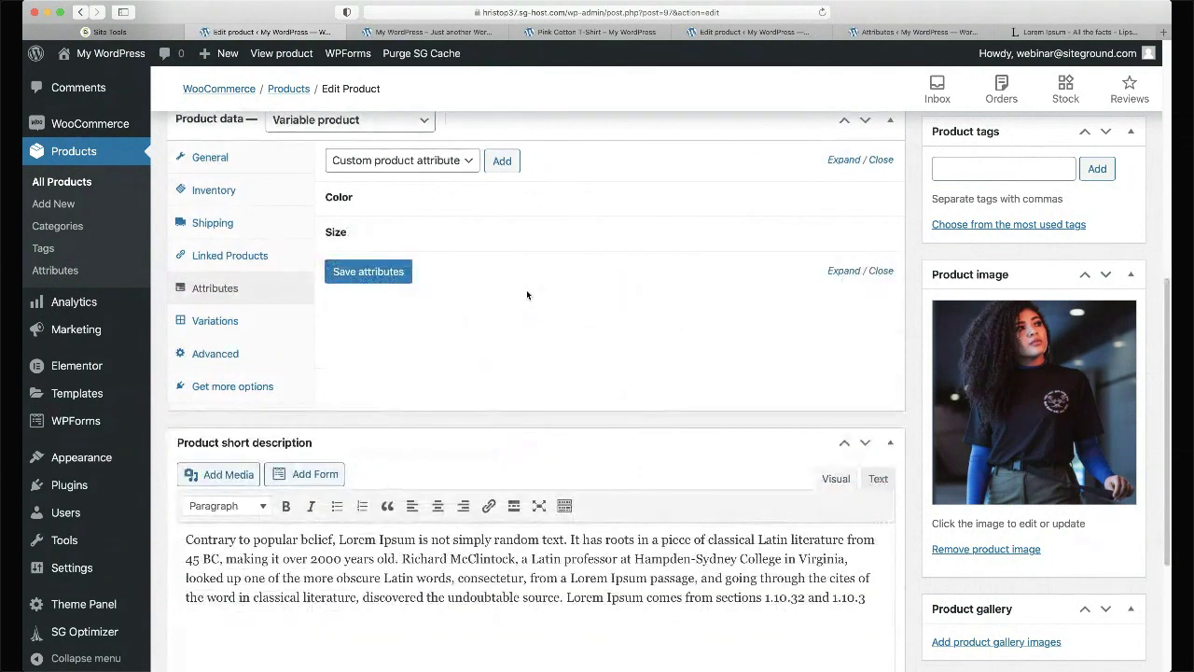
- In Variations, add a variation and then remove the blank placeholder variation #99
click(251, 325)
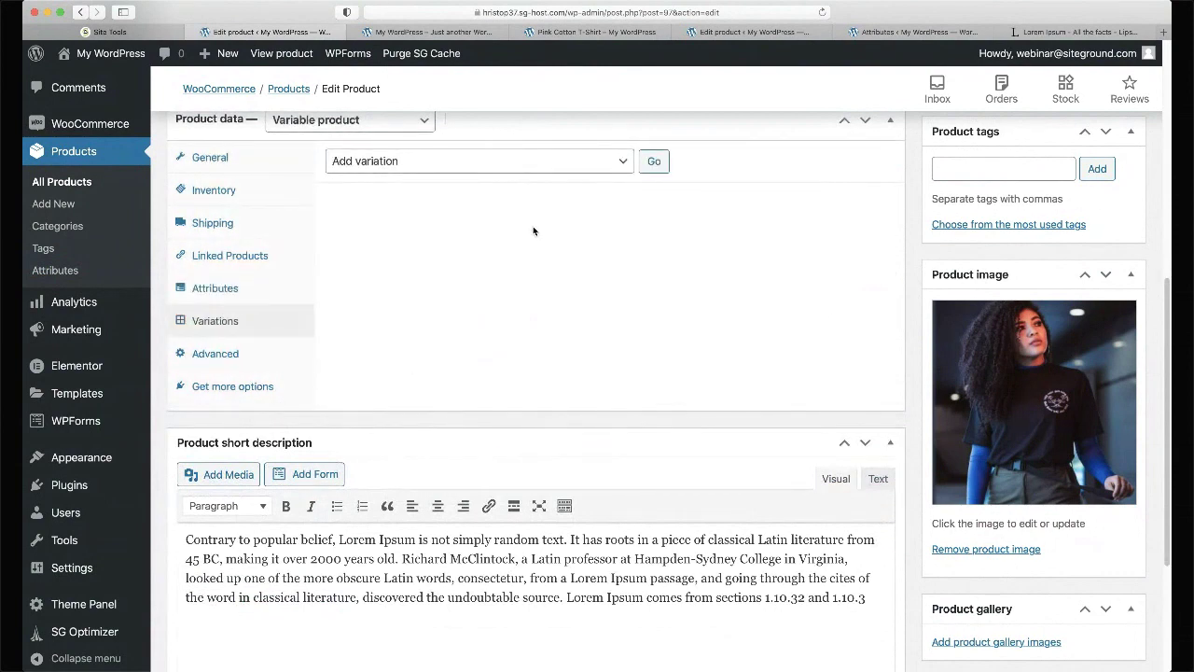
scroll(532, 228, up, 2)
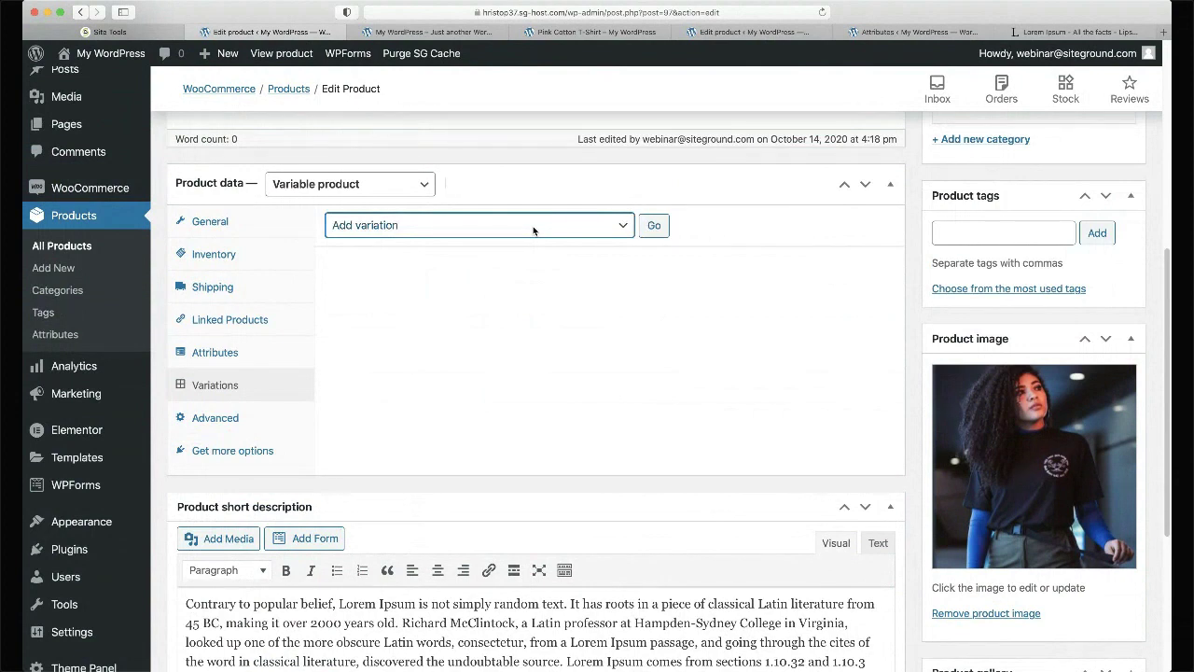
click(654, 227)
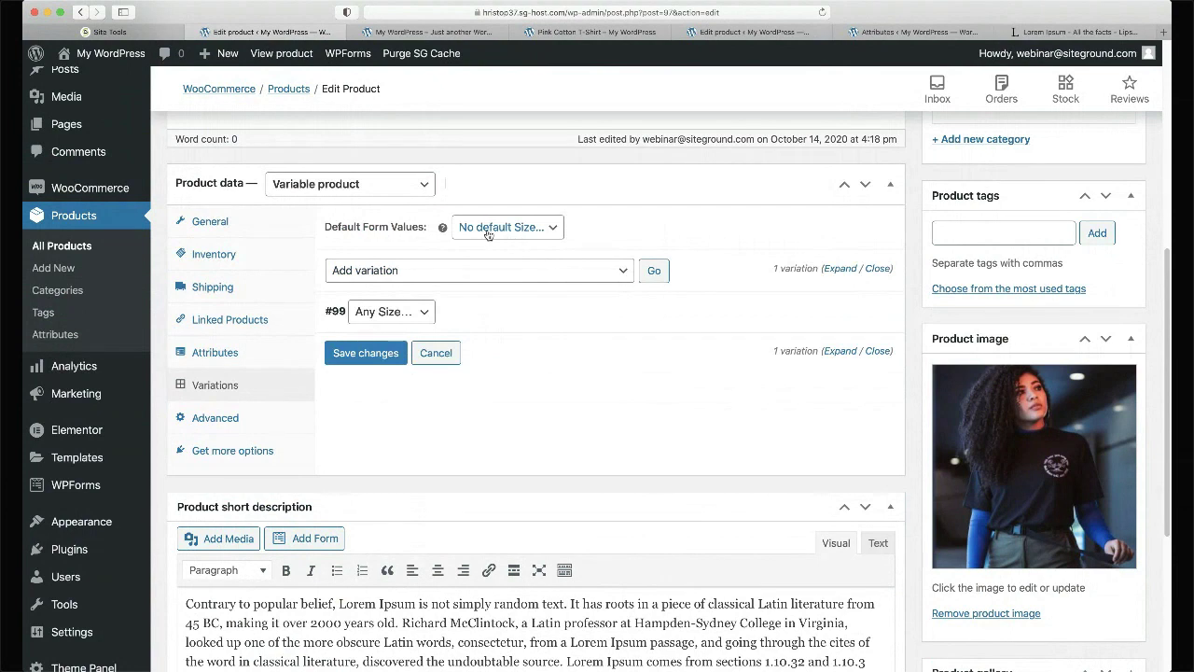
click(445, 272)
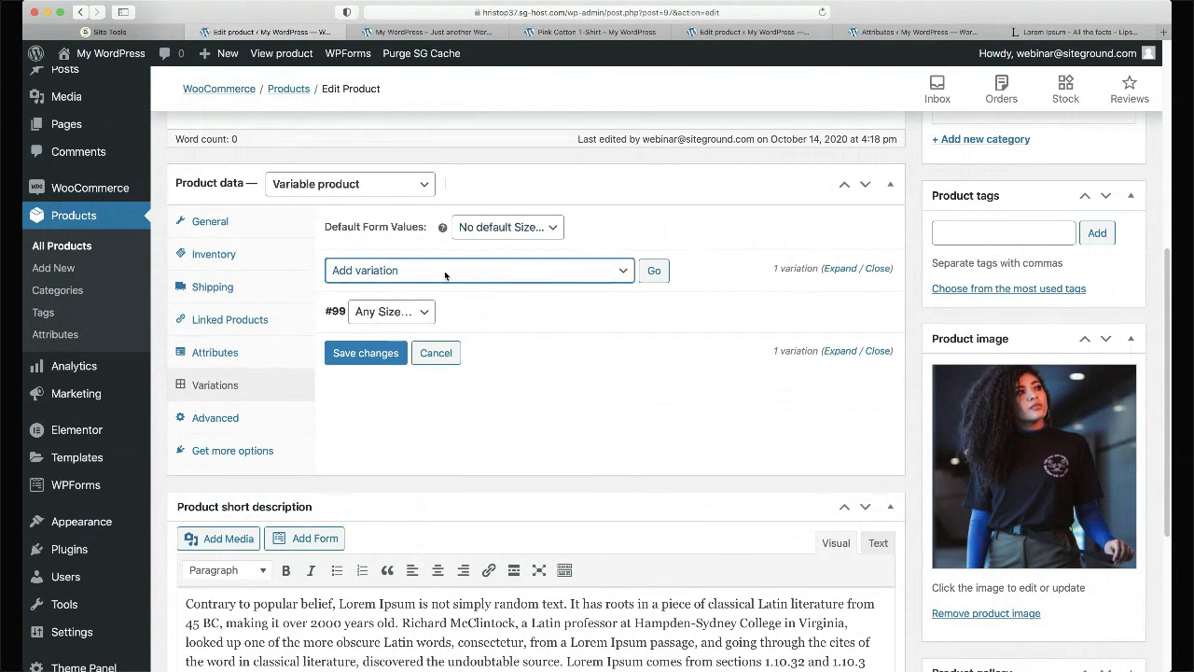
click(438, 282)
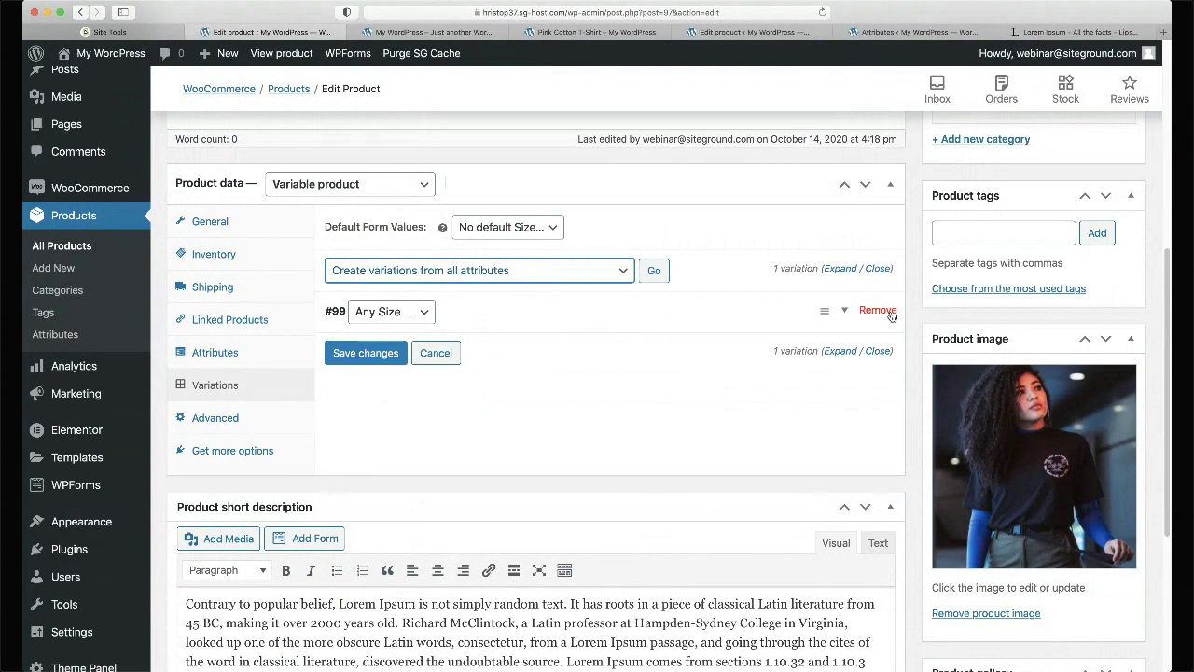
click(889, 314)
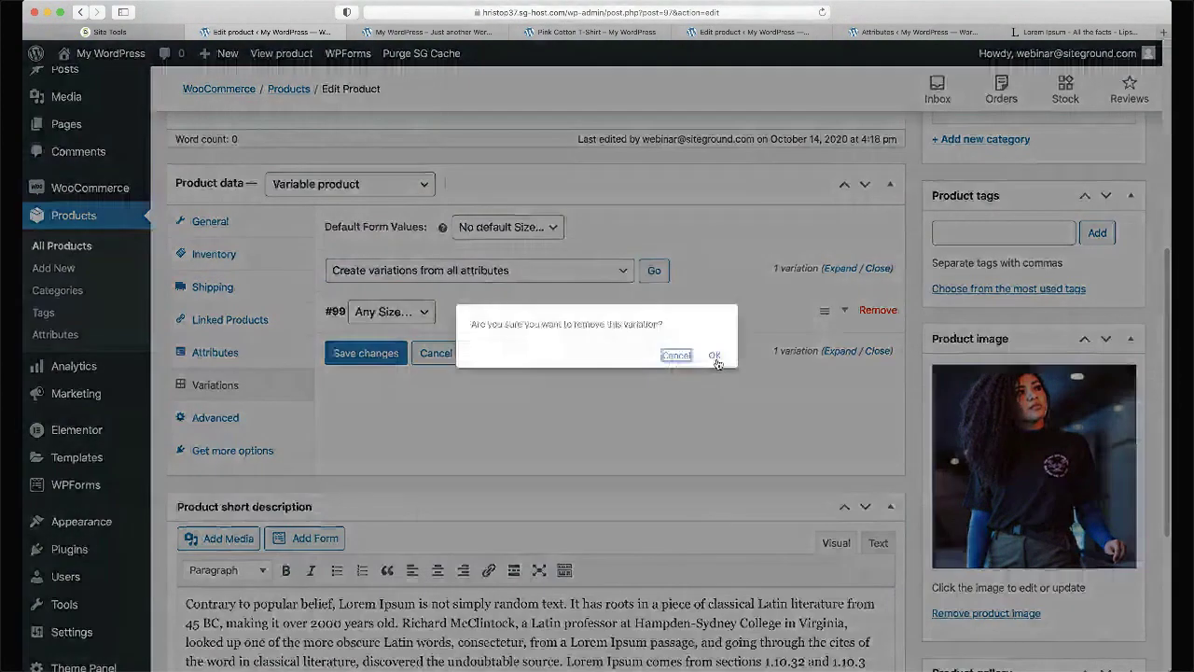
click(715, 358)
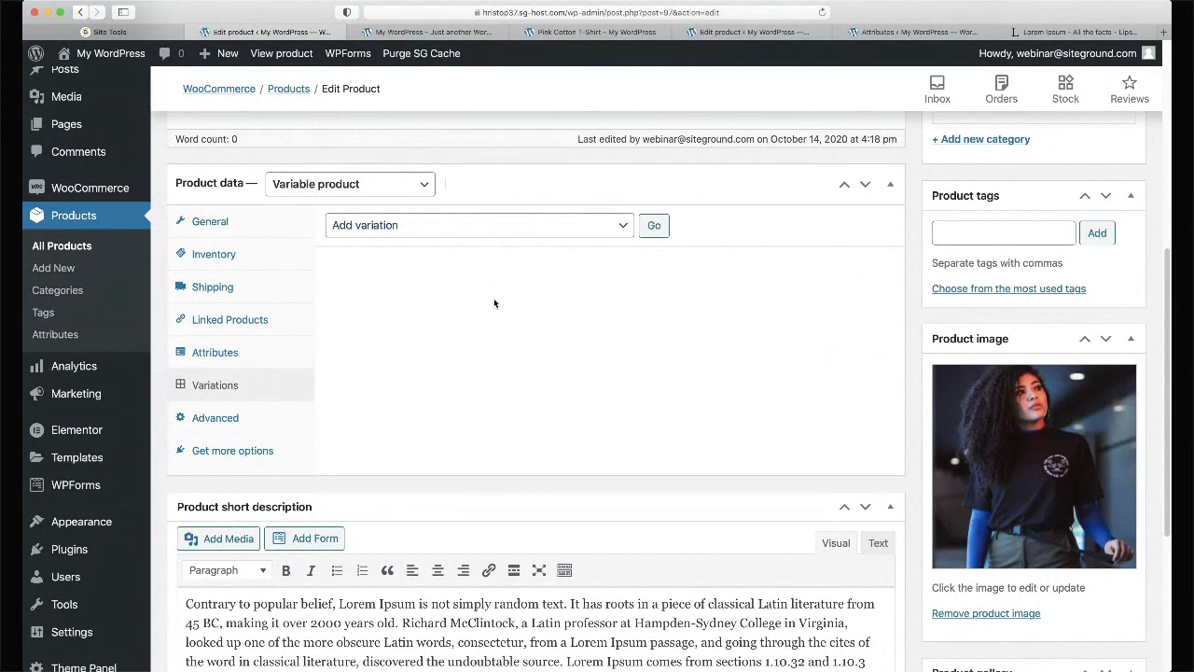
- Add Grey beside Black in Color, tick Used for variations, and save the attributes
click(239, 355)
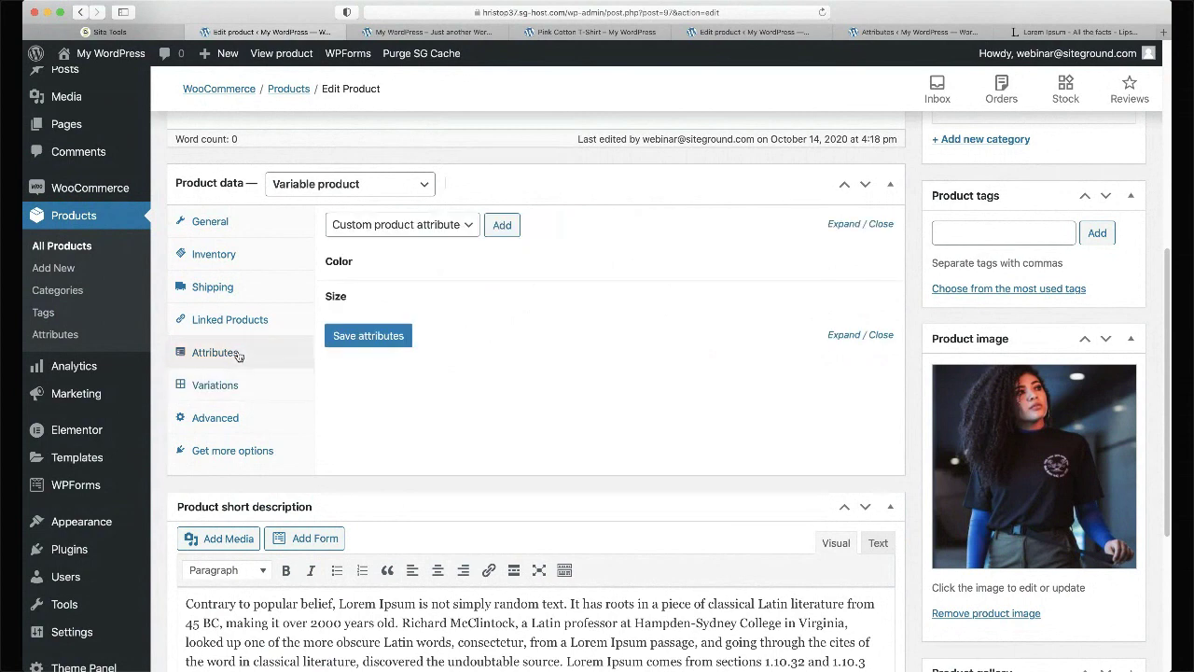
click(460, 262)
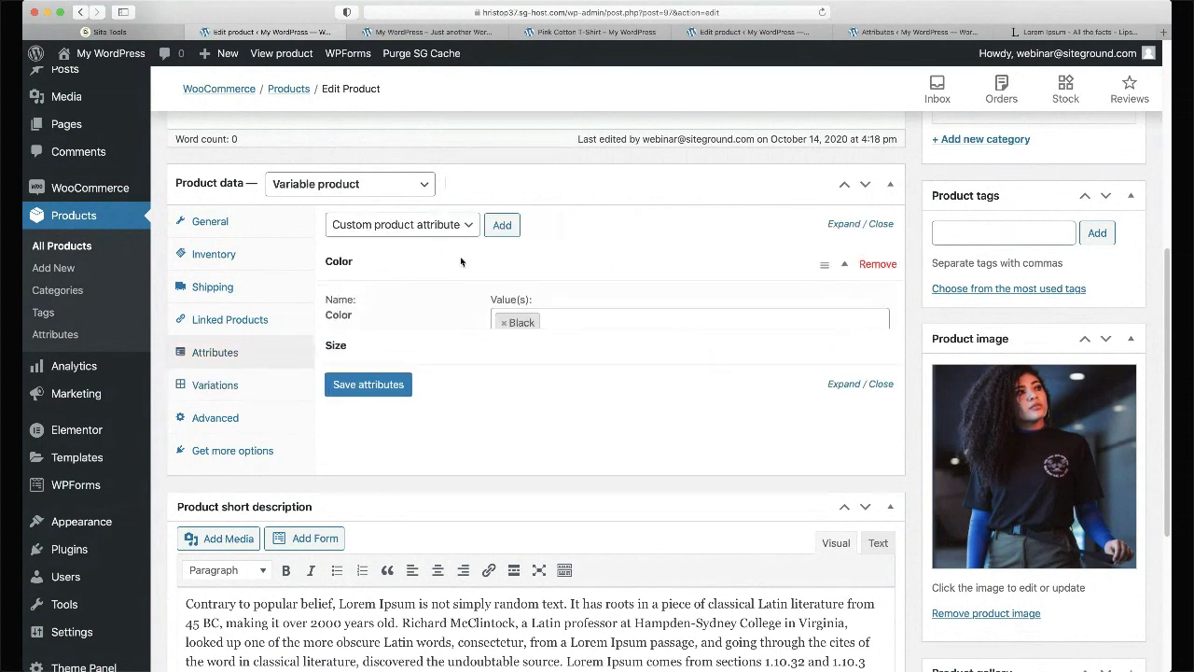
click(624, 323)
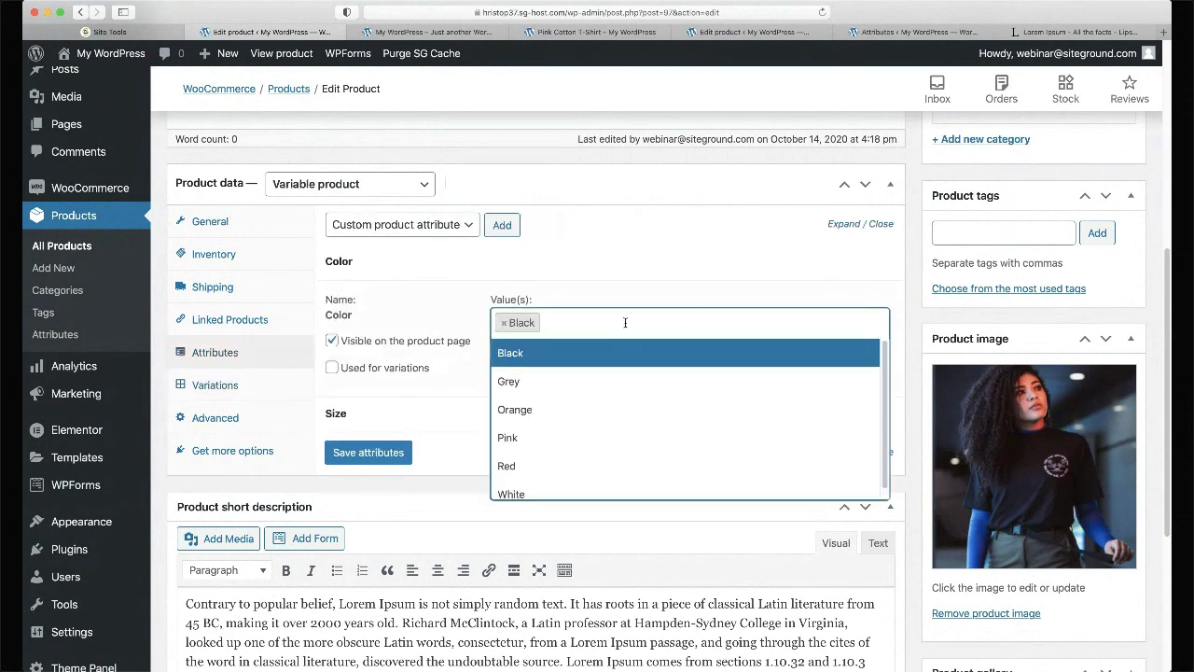
click(554, 381)
click(331, 367)
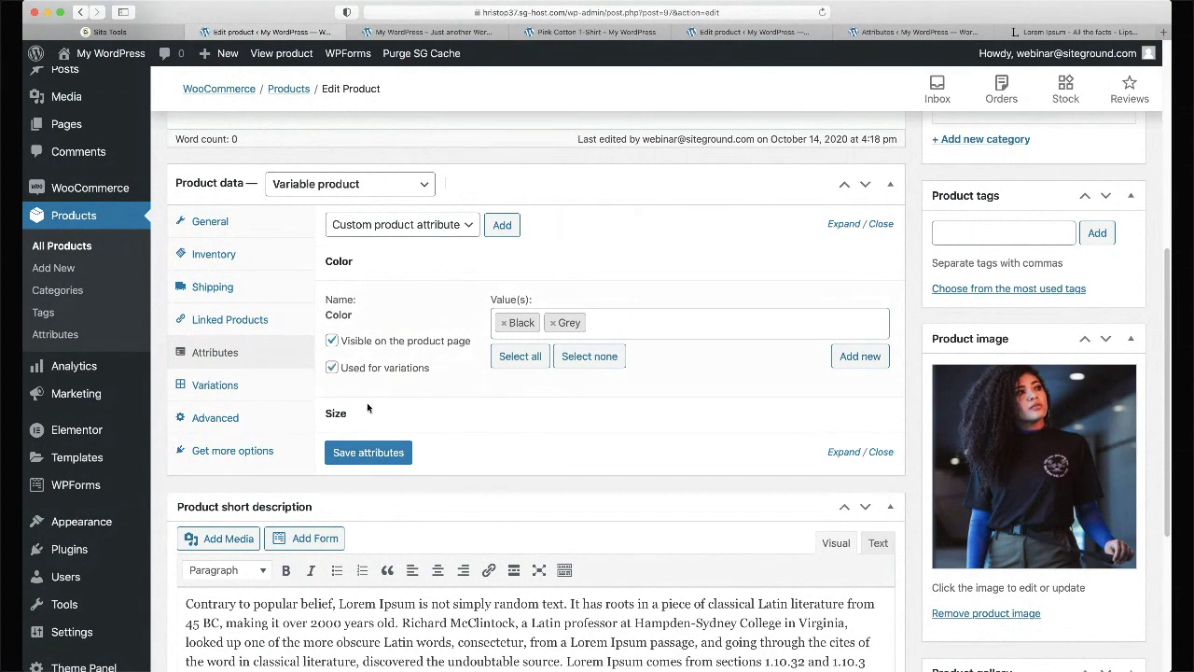
click(373, 451)
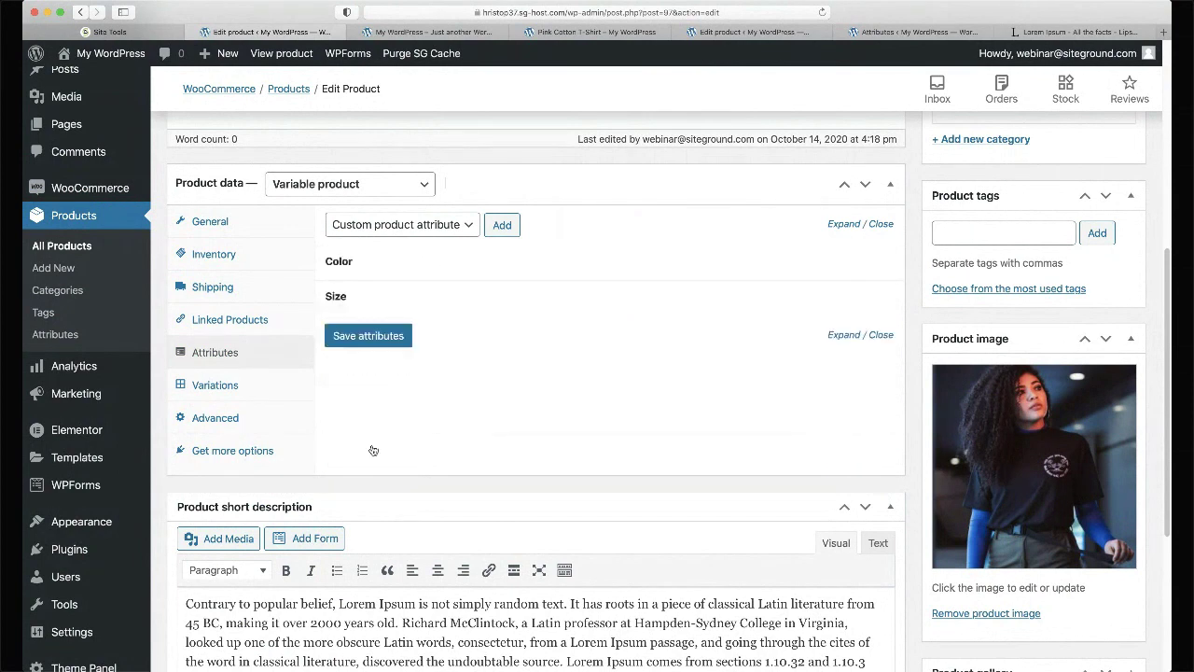
click(256, 390)
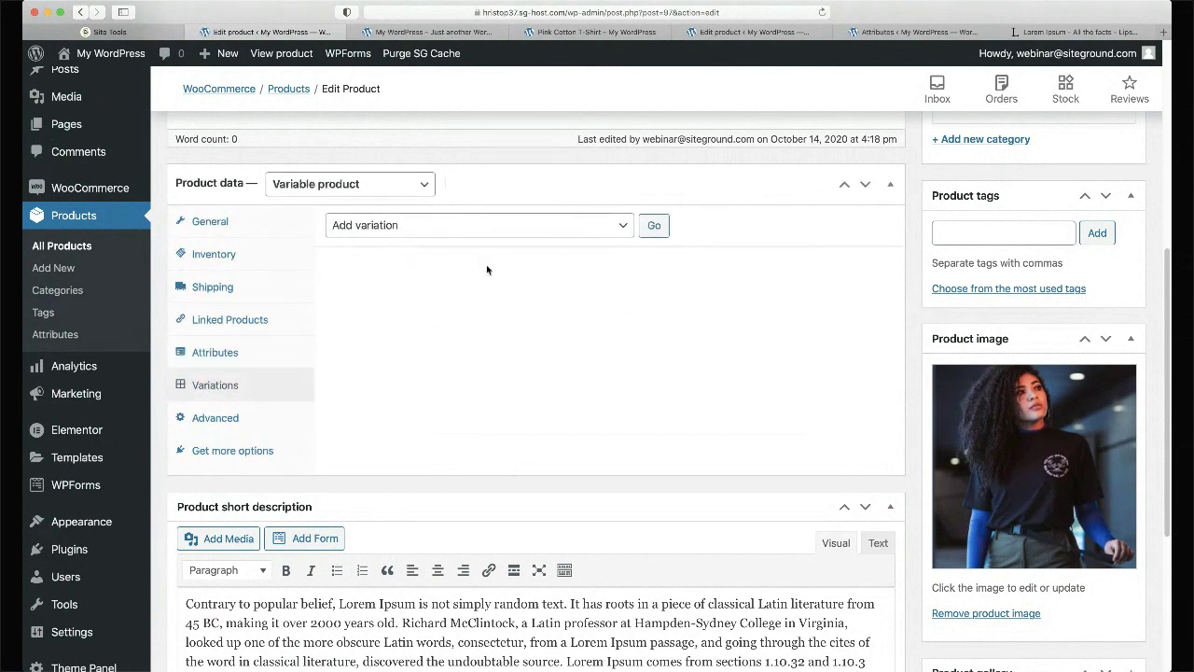
- Create all eight Black/Grey size variations from the product's attributes
click(541, 246)
click(652, 228)
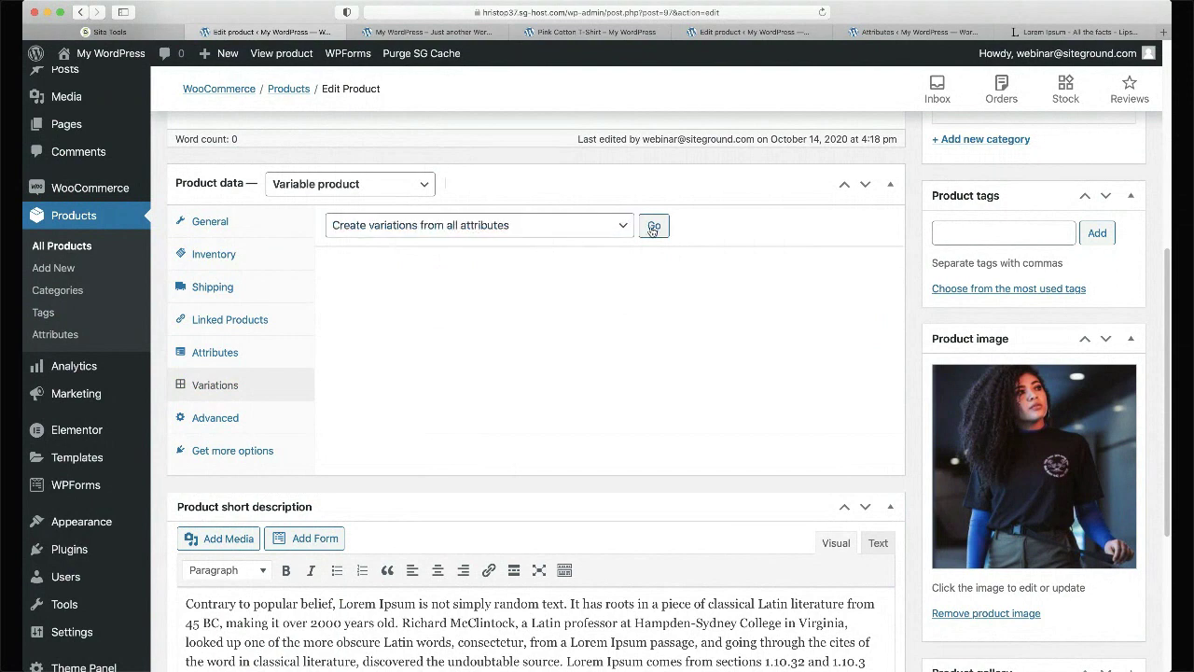
click(717, 370)
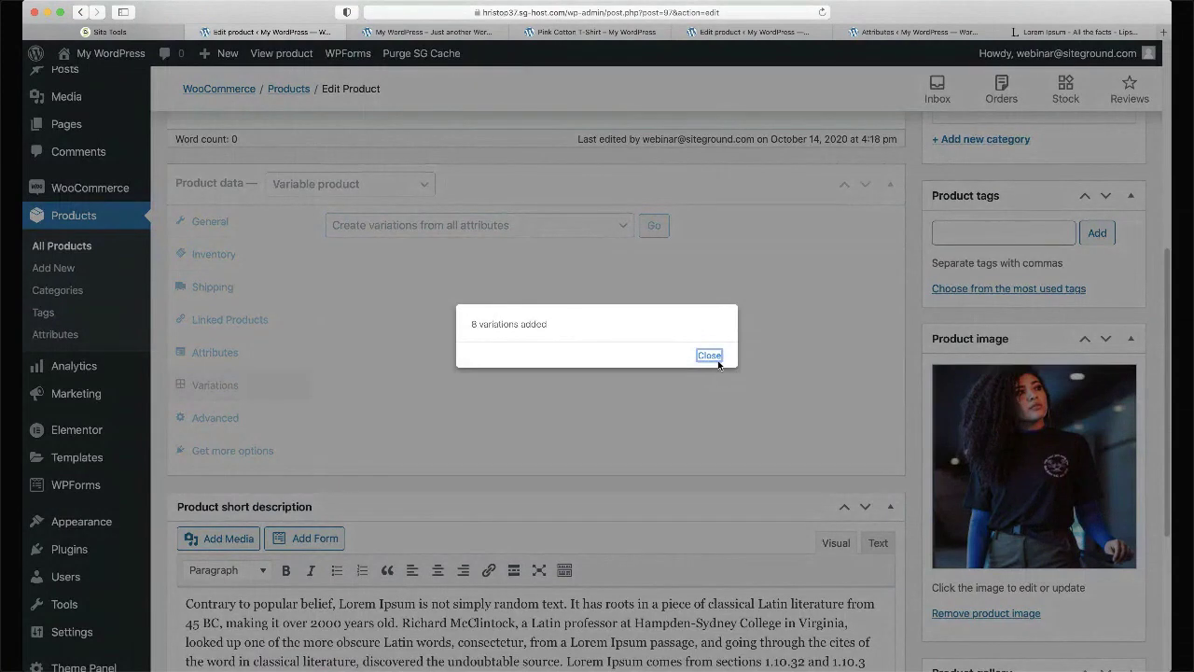
click(707, 355)
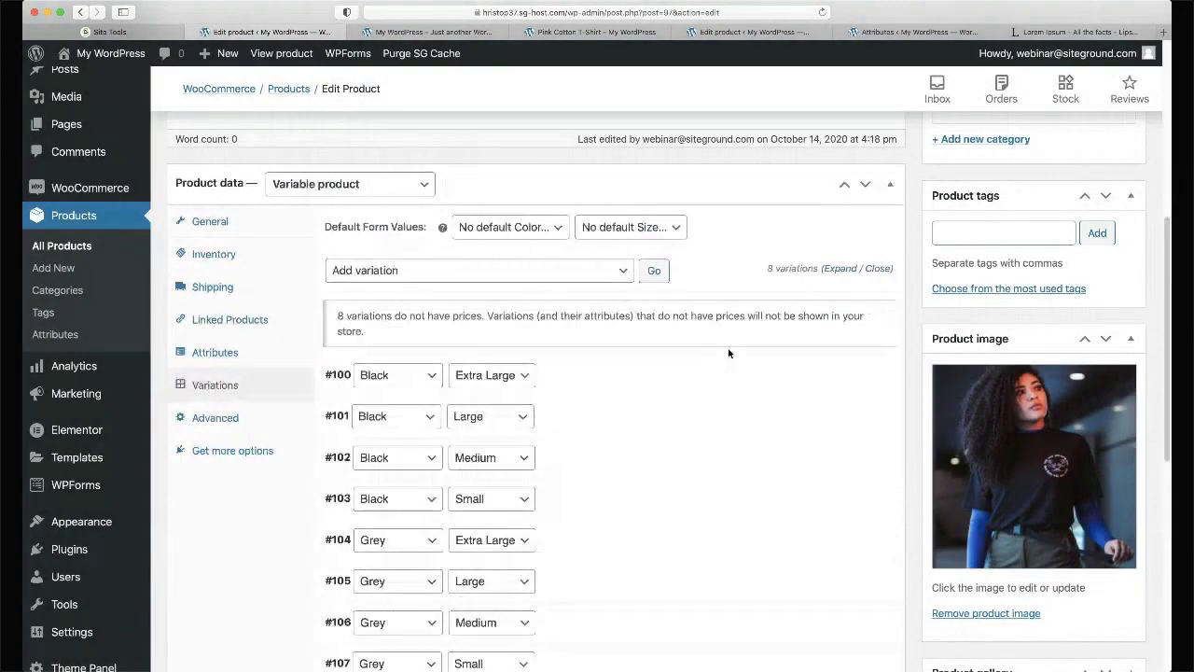
scroll(737, 340, down, 3)
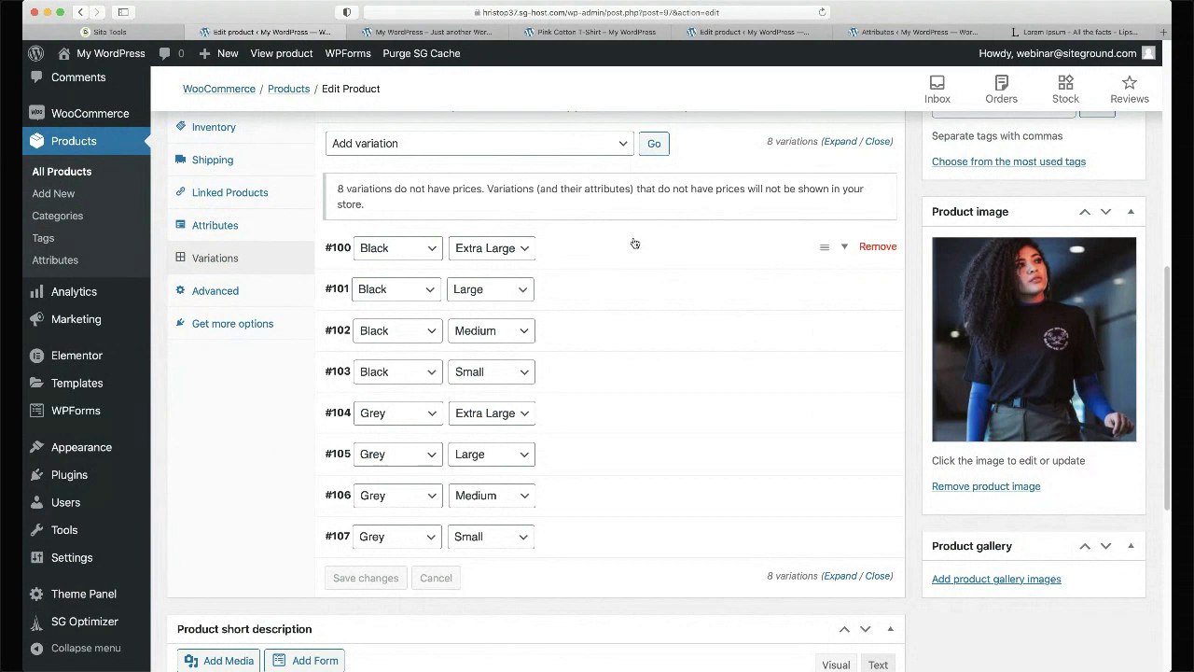
- Delete all variations, confirming both deletion warnings
click(566, 154)
key(d)
click(652, 143)
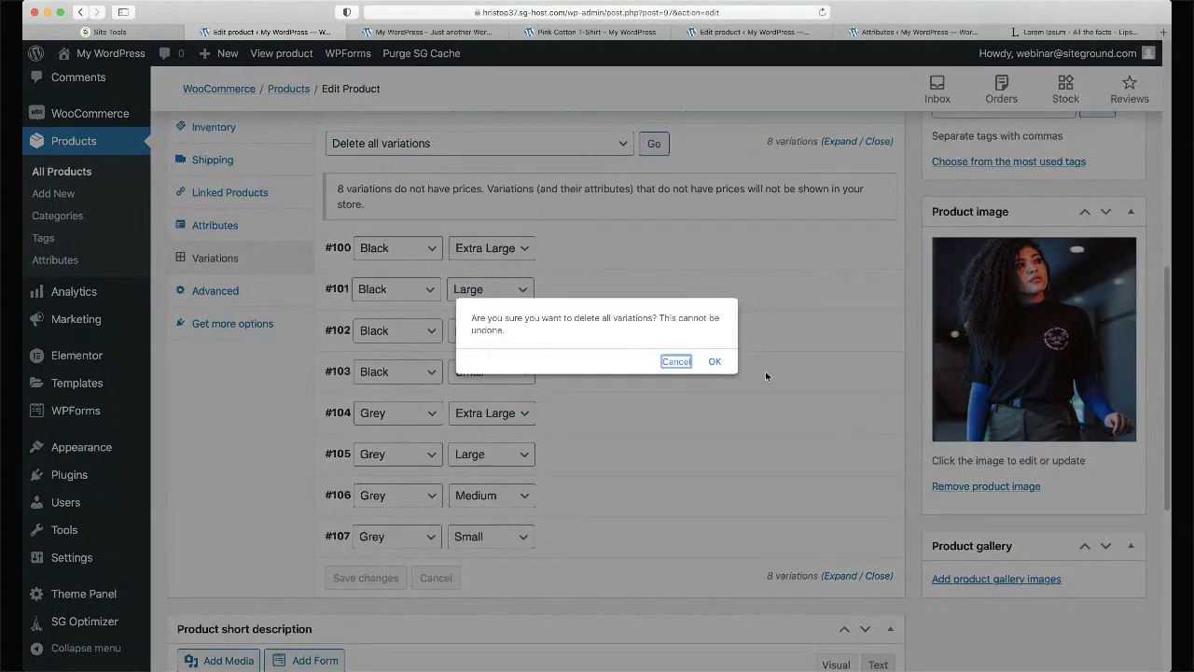
click(714, 361)
click(714, 361)
- Untick Used for variations on Color and save the attributes
click(232, 225)
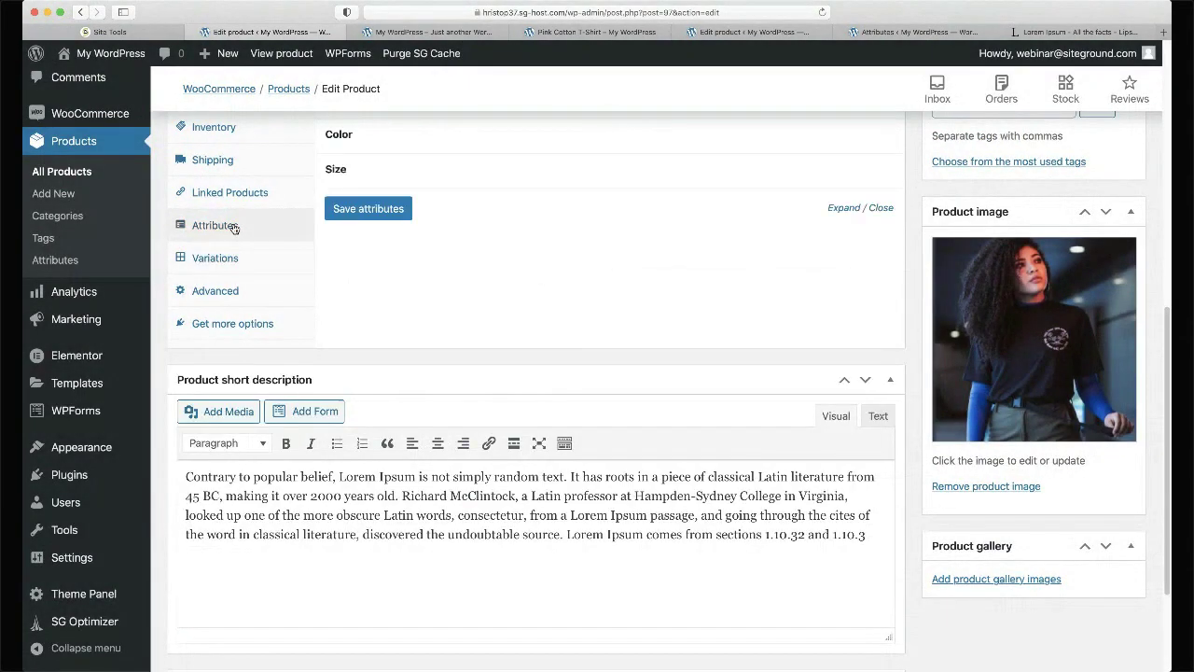
click(384, 138)
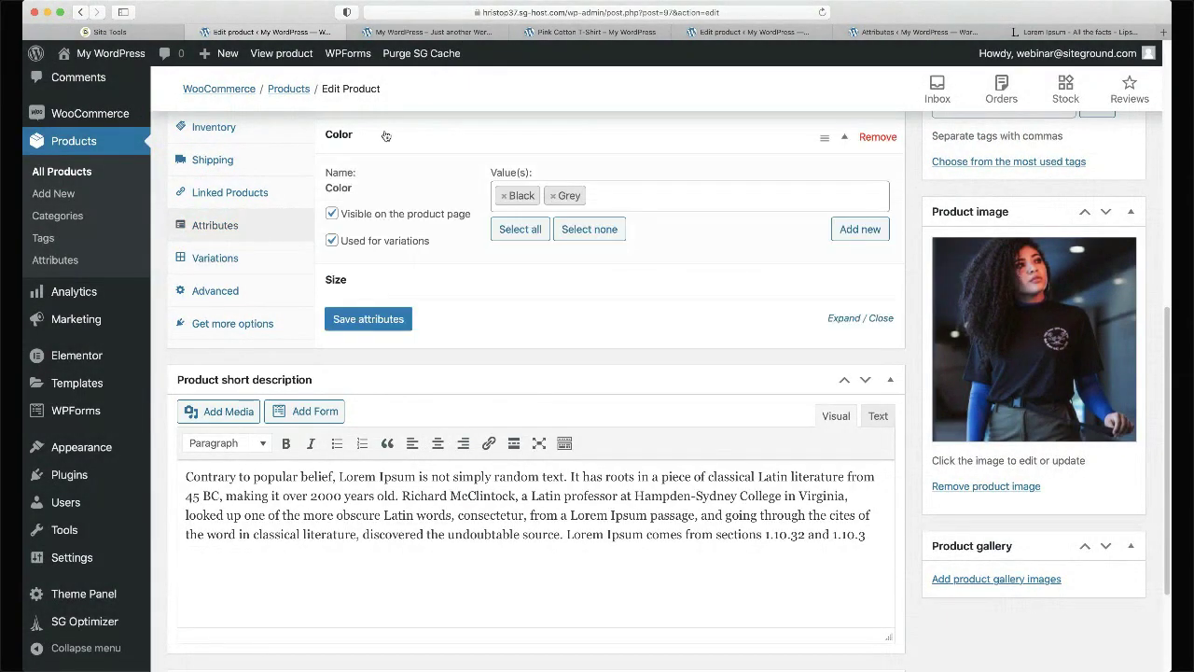
click(332, 241)
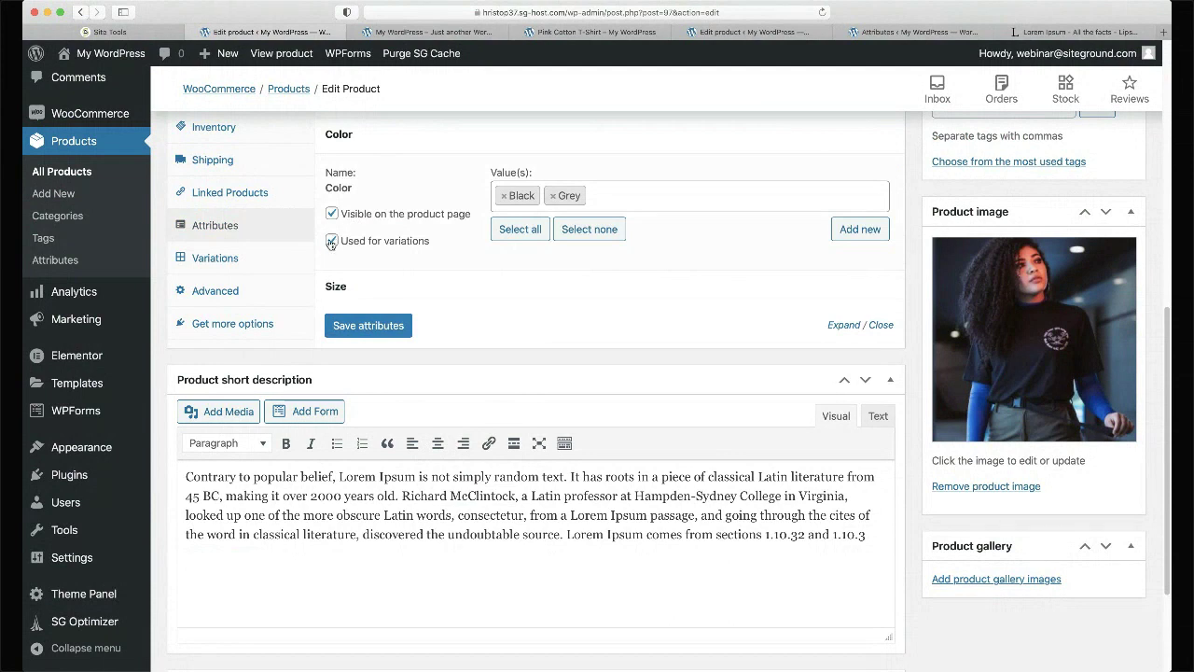
click(390, 326)
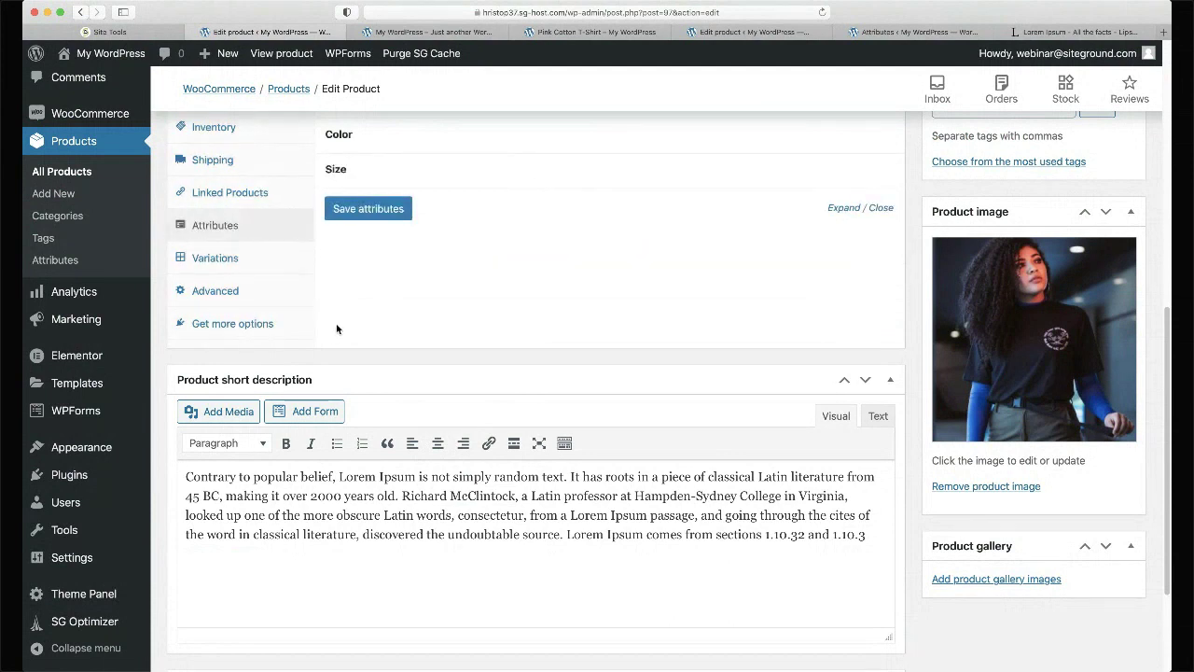
- Regenerate the variations from all attributes, giving one per size
click(239, 258)
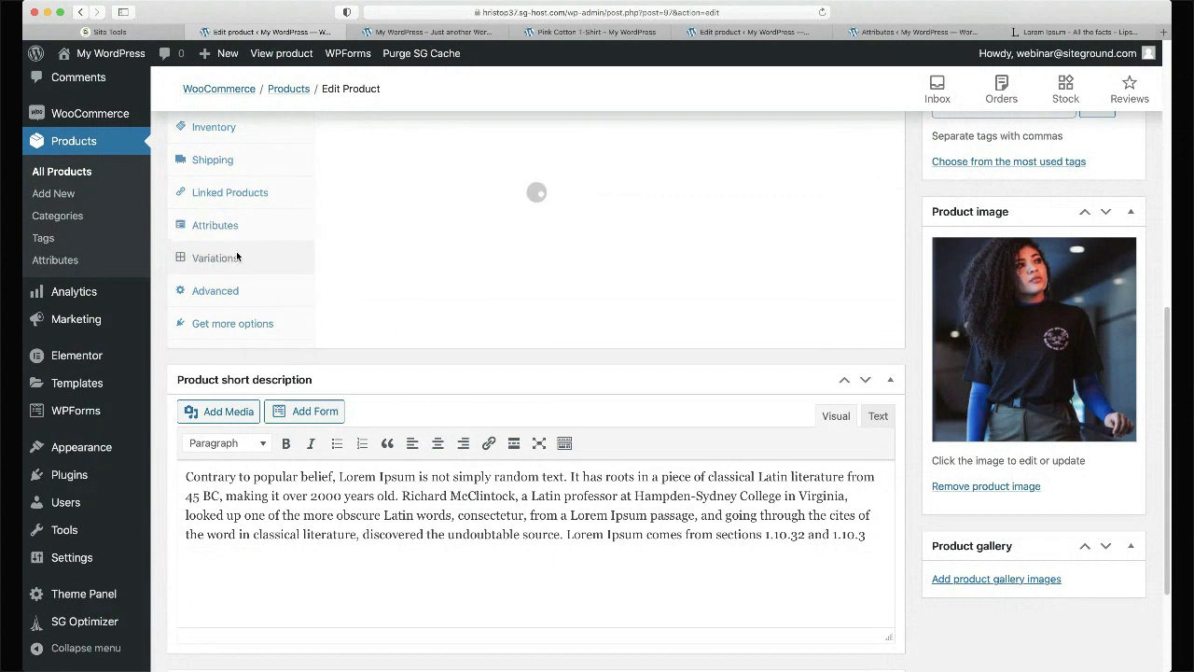
scroll(495, 183, up, 3)
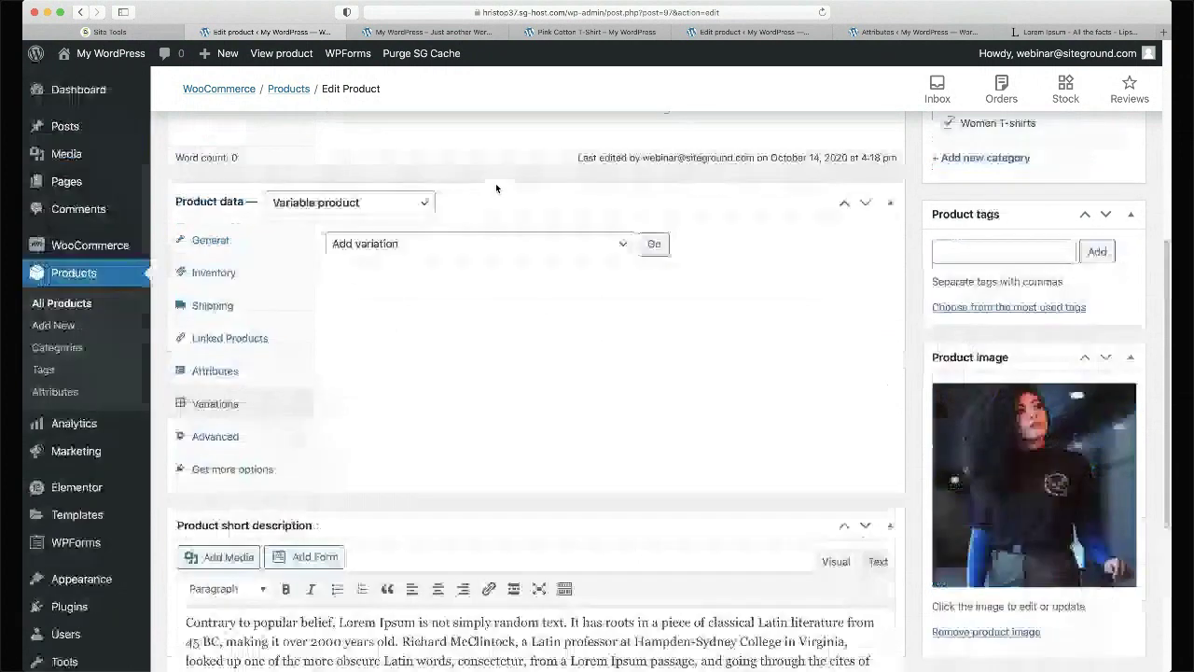
click(445, 259)
click(654, 245)
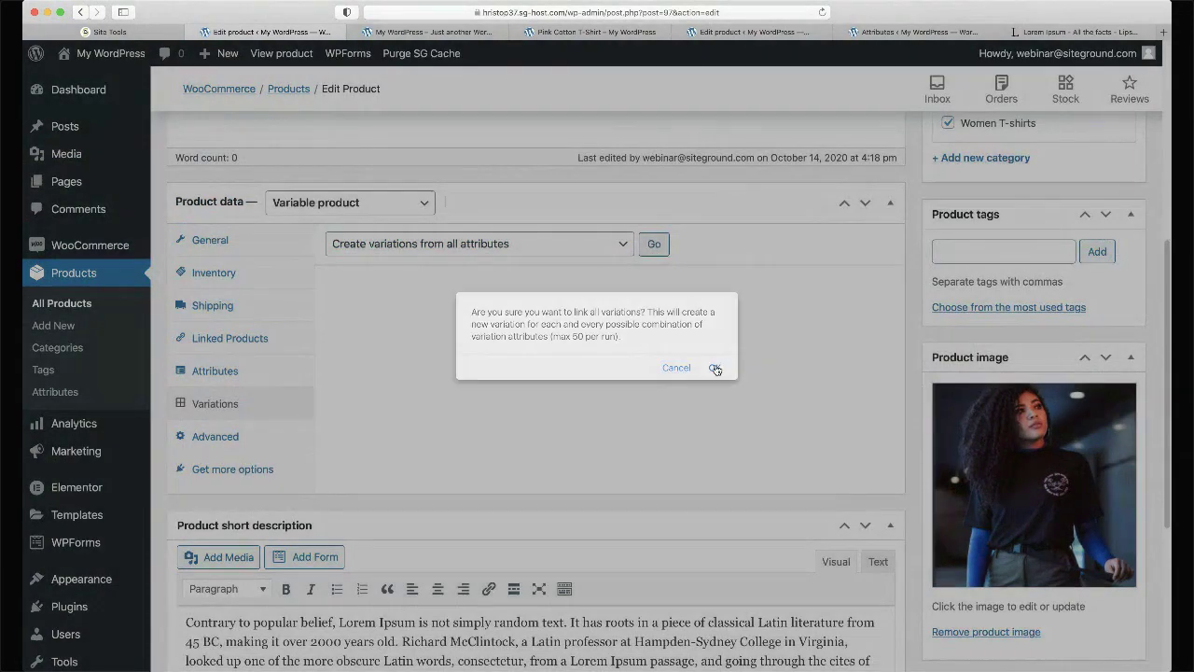
click(717, 367)
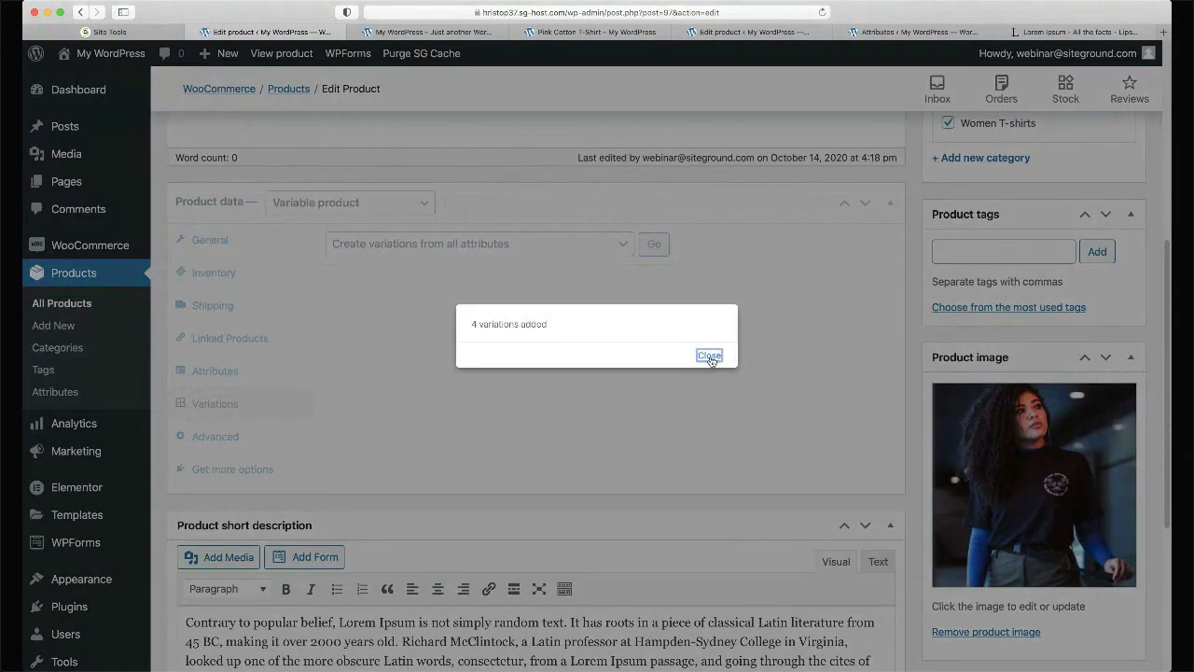
click(709, 355)
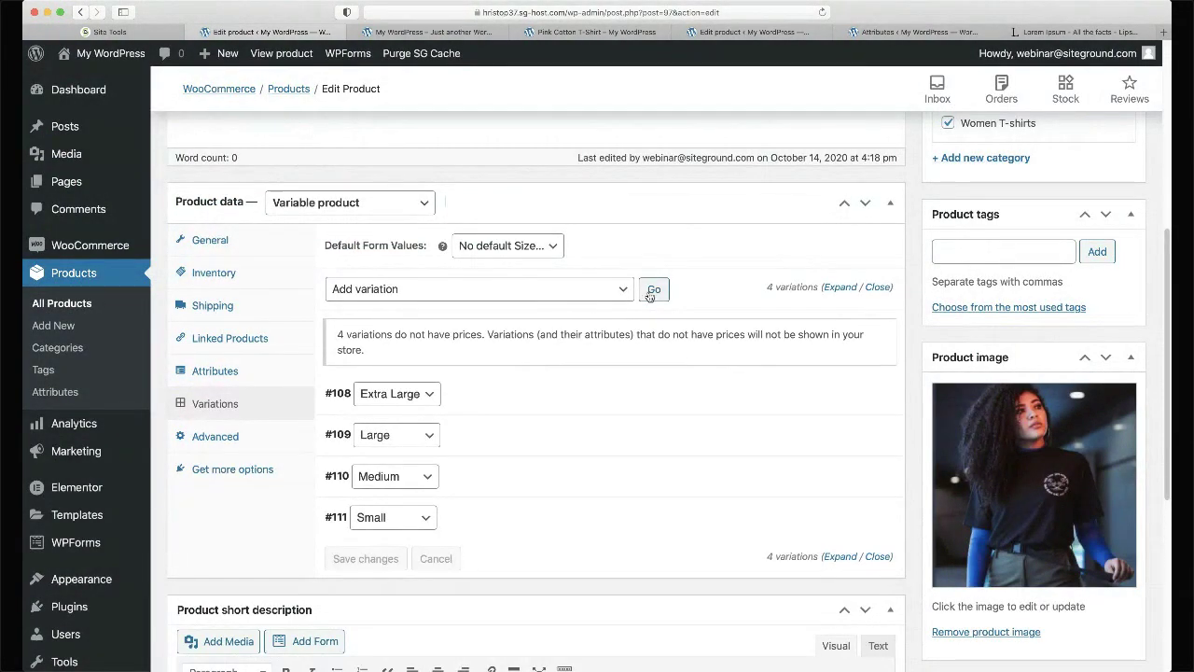
- Add a blank variation, then remove the Any Size variation #112 after both confirmations
click(654, 290)
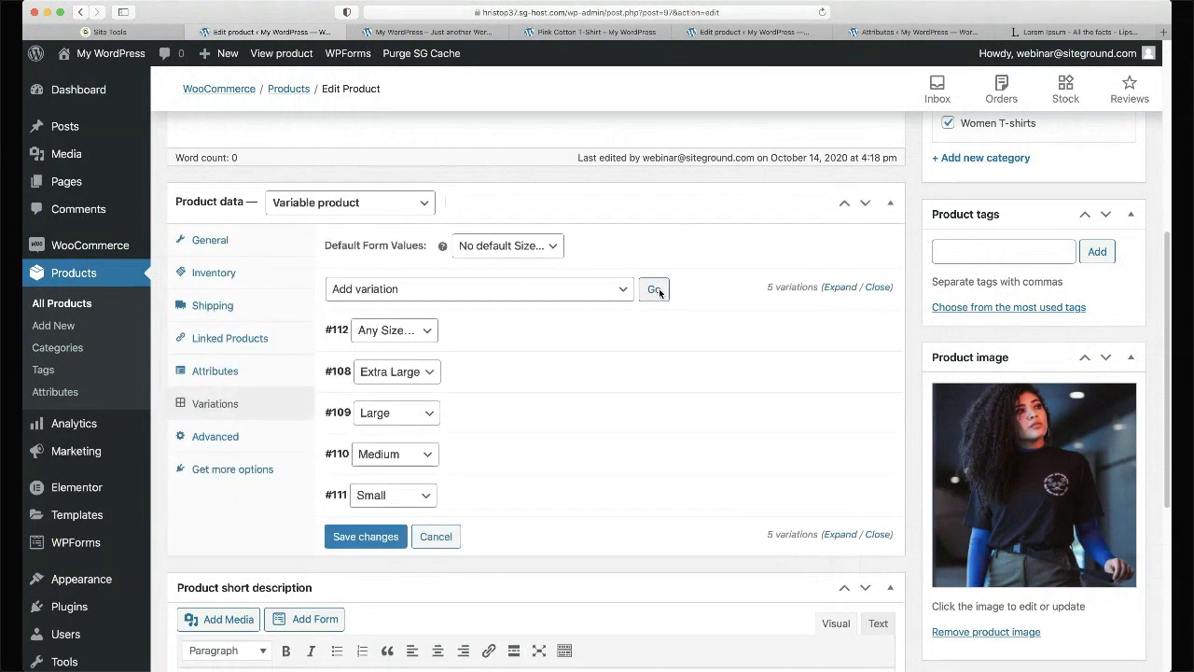
scroll(659, 292, down, 2)
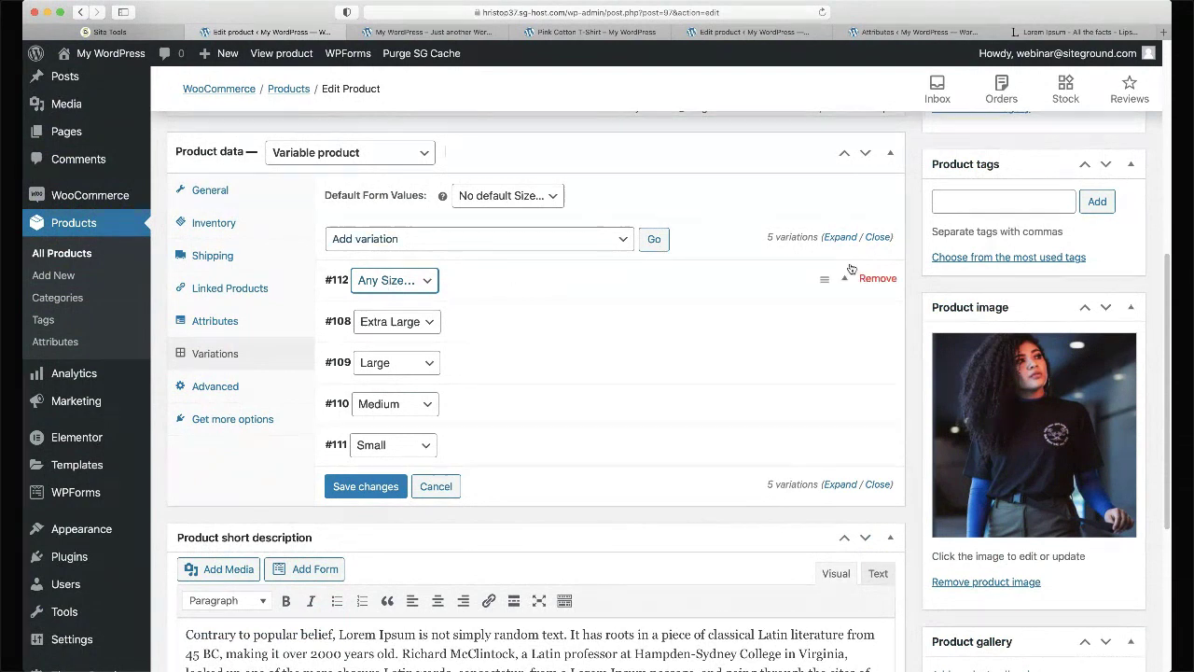
click(878, 279)
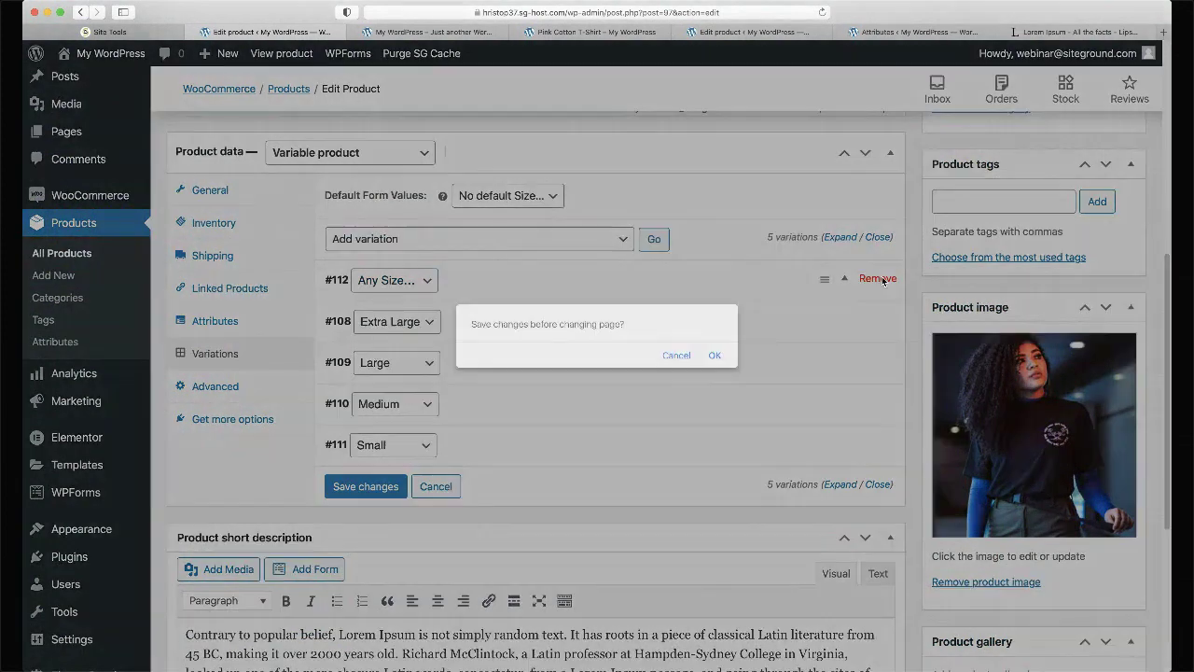
click(714, 356)
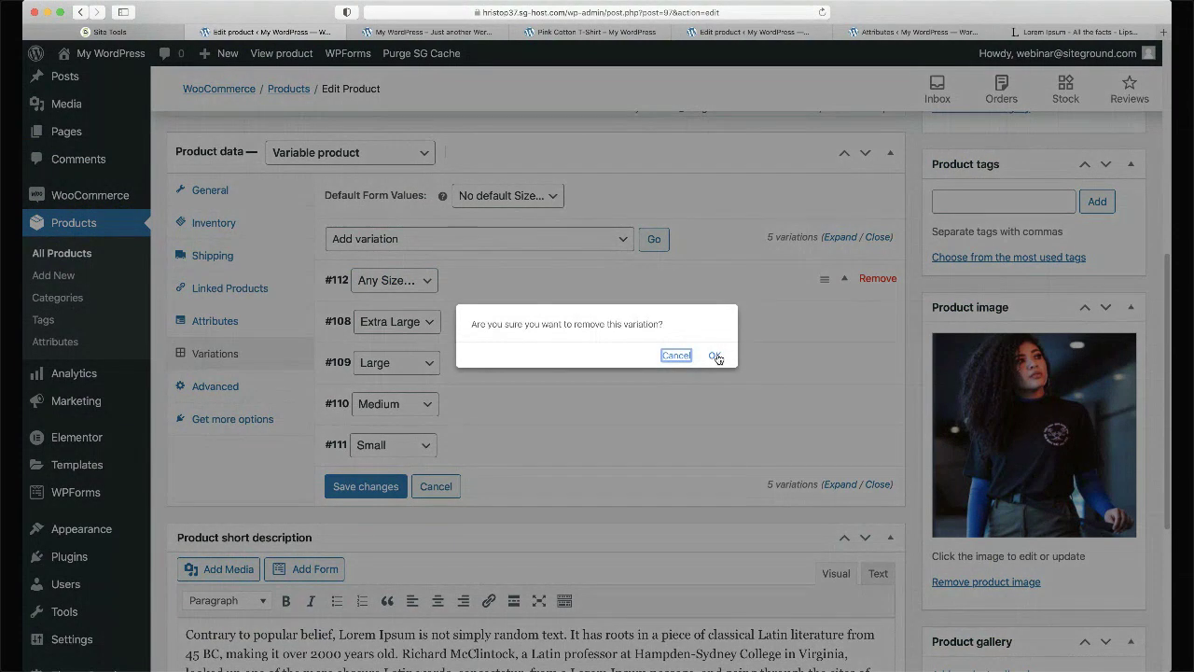
click(714, 356)
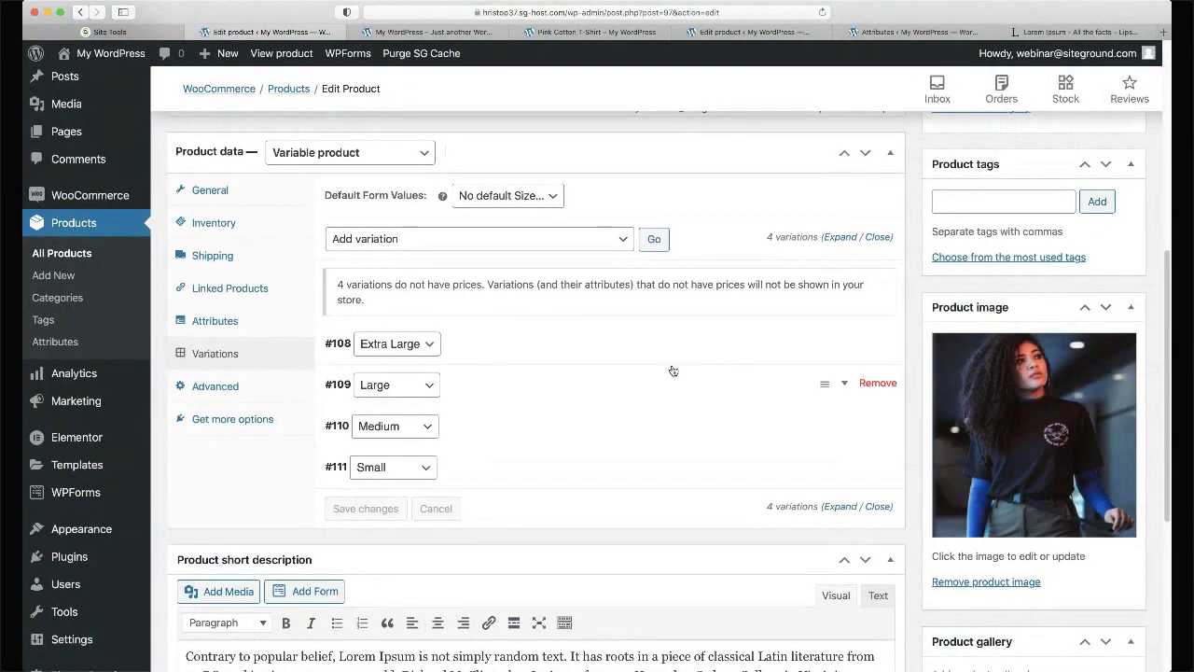
click(657, 352)
- Enter a regular price of 2 for Extra Large and 20 for Large
scroll(657, 353, down, 3)
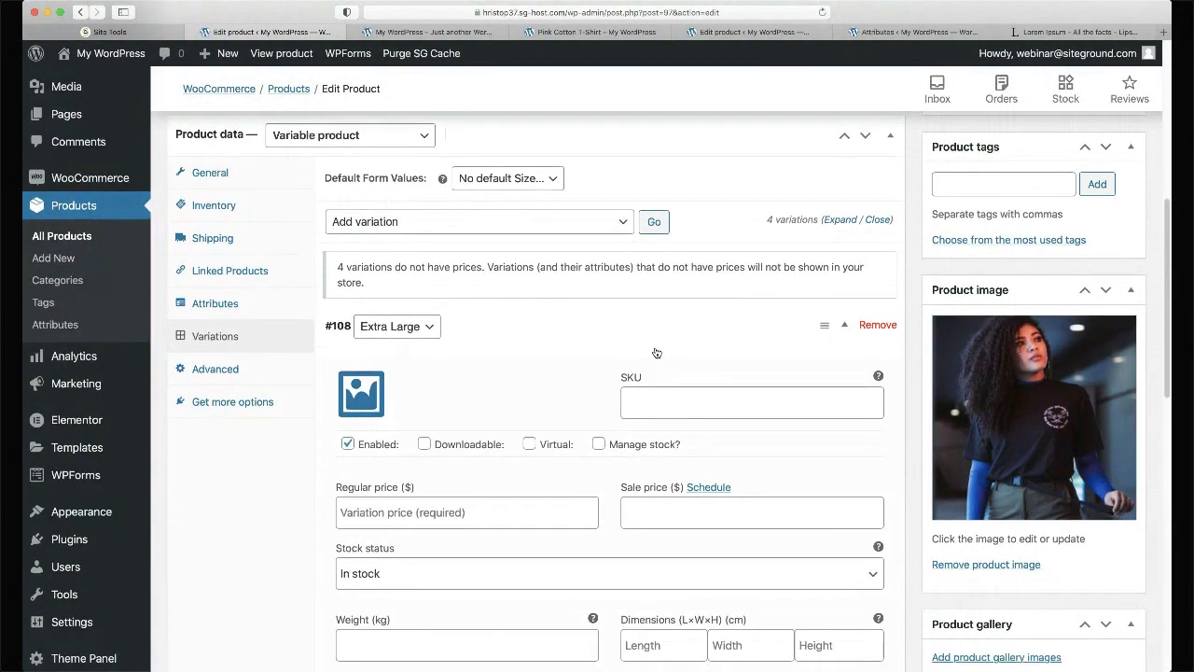
scroll(656, 352, down, 3)
scroll(659, 346, up, 1)
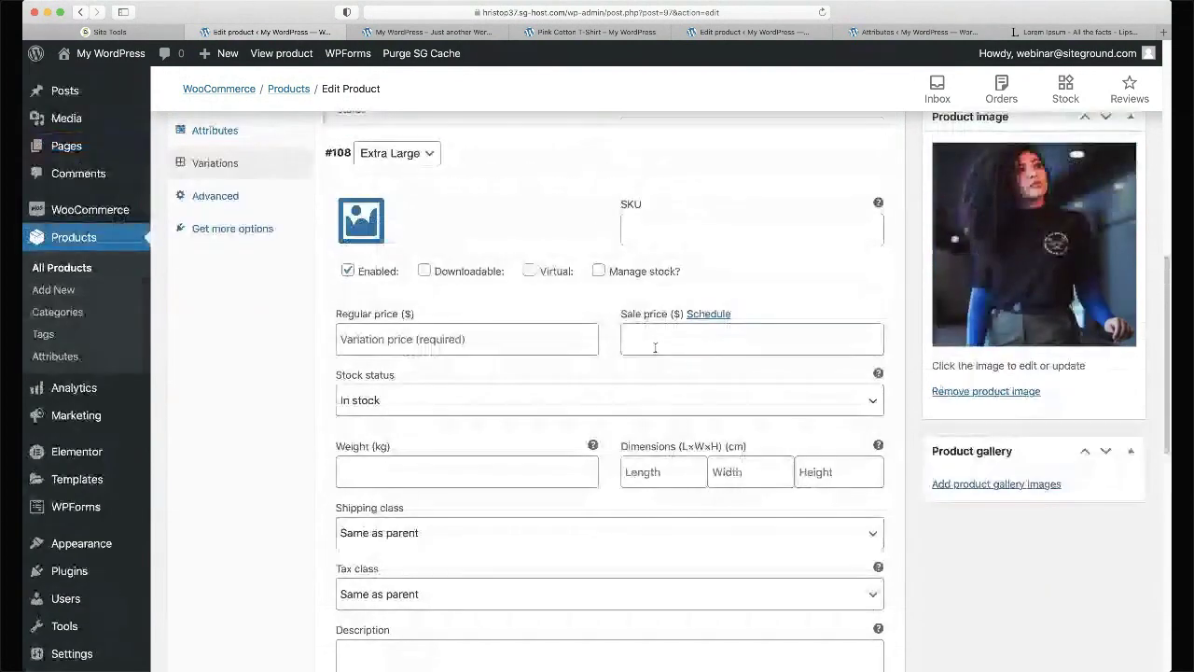
click(419, 338)
text(20)
scroll(419, 338, down, 5)
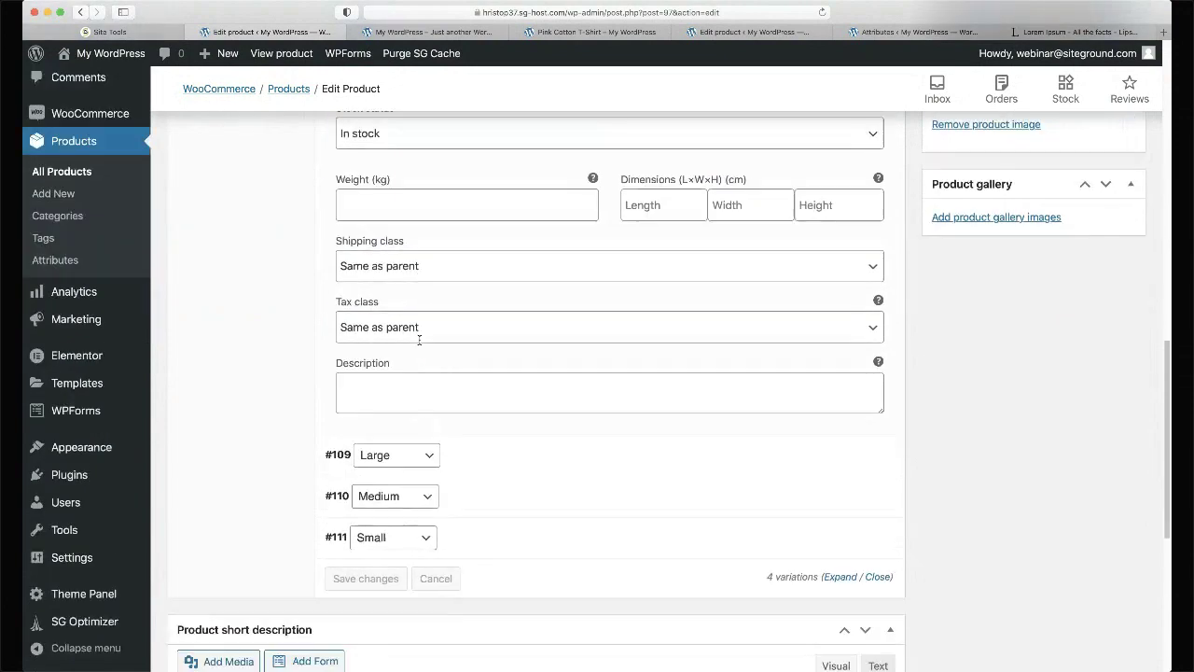
click(535, 468)
scroll(532, 466, down, 5)
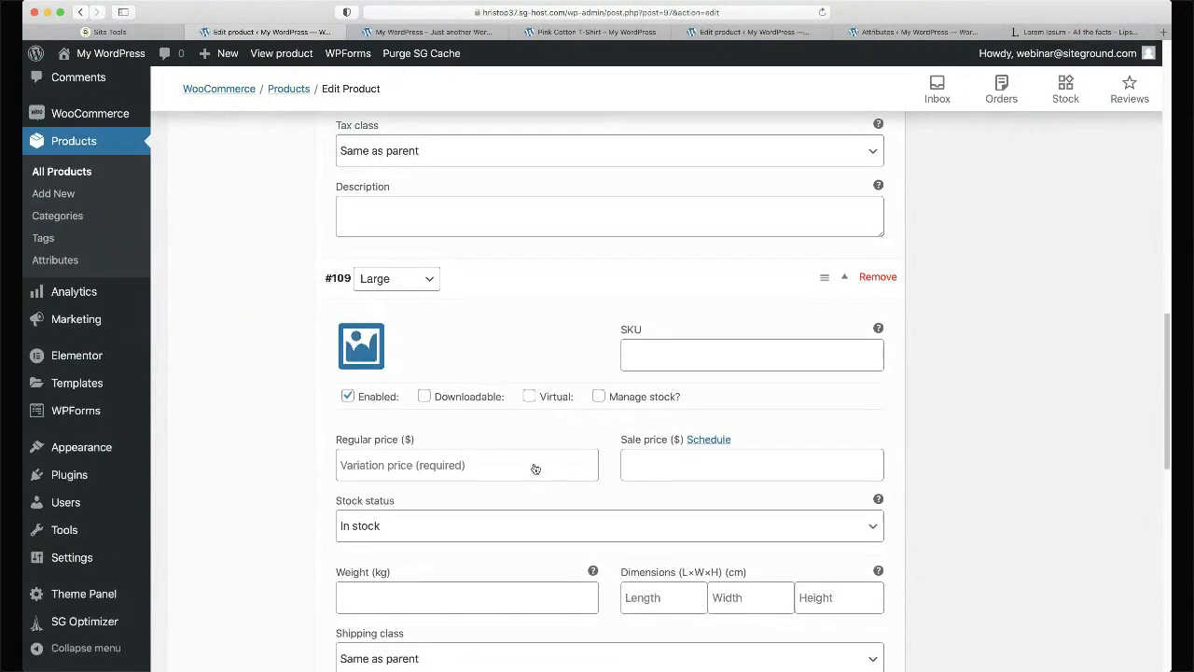
scroll(525, 487, up, 1)
click(488, 339)
text(20)
key(Tab)
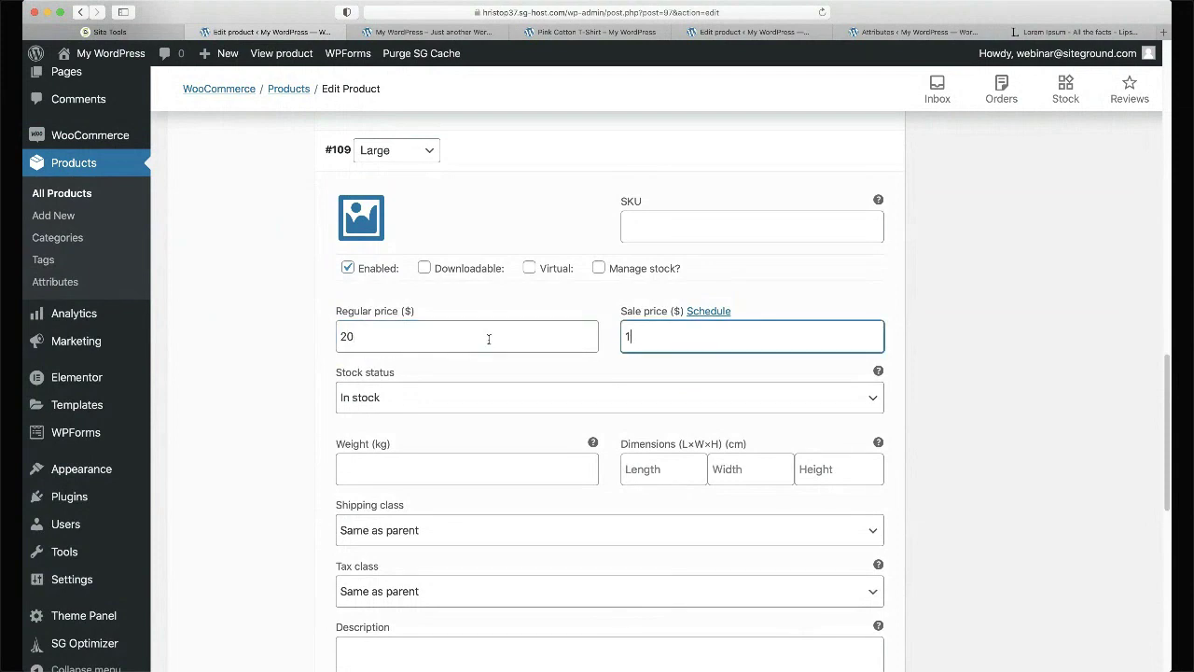
- Set the Medium variation's regular price to 25
scroll(488, 339, down, 5)
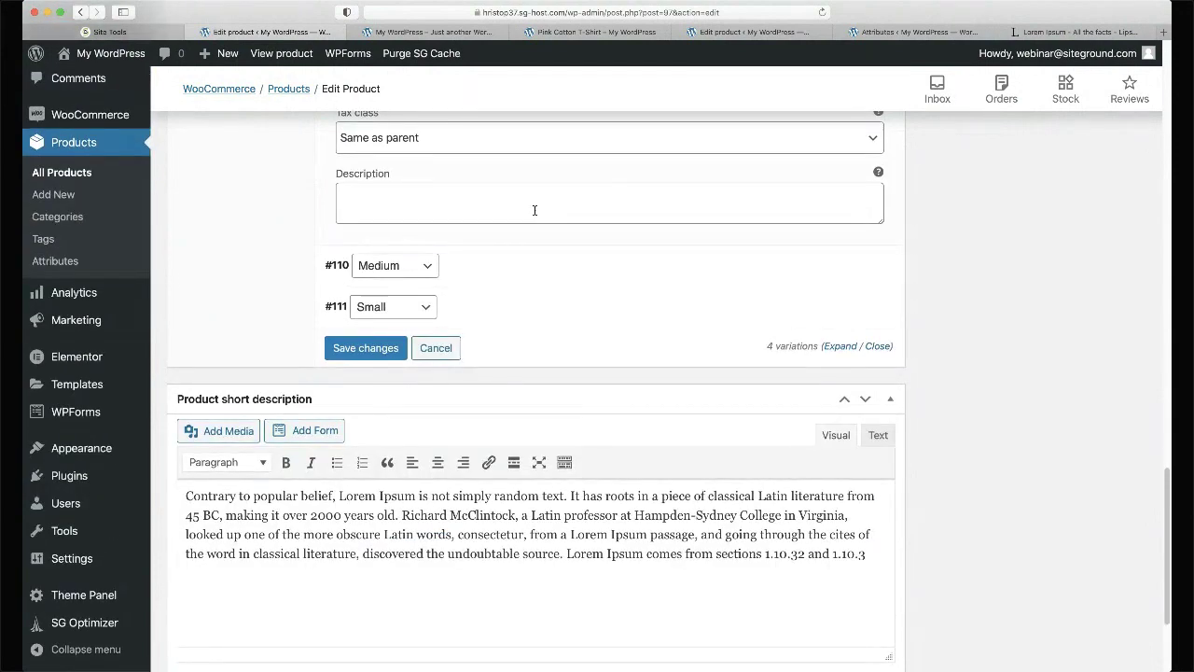
click(528, 280)
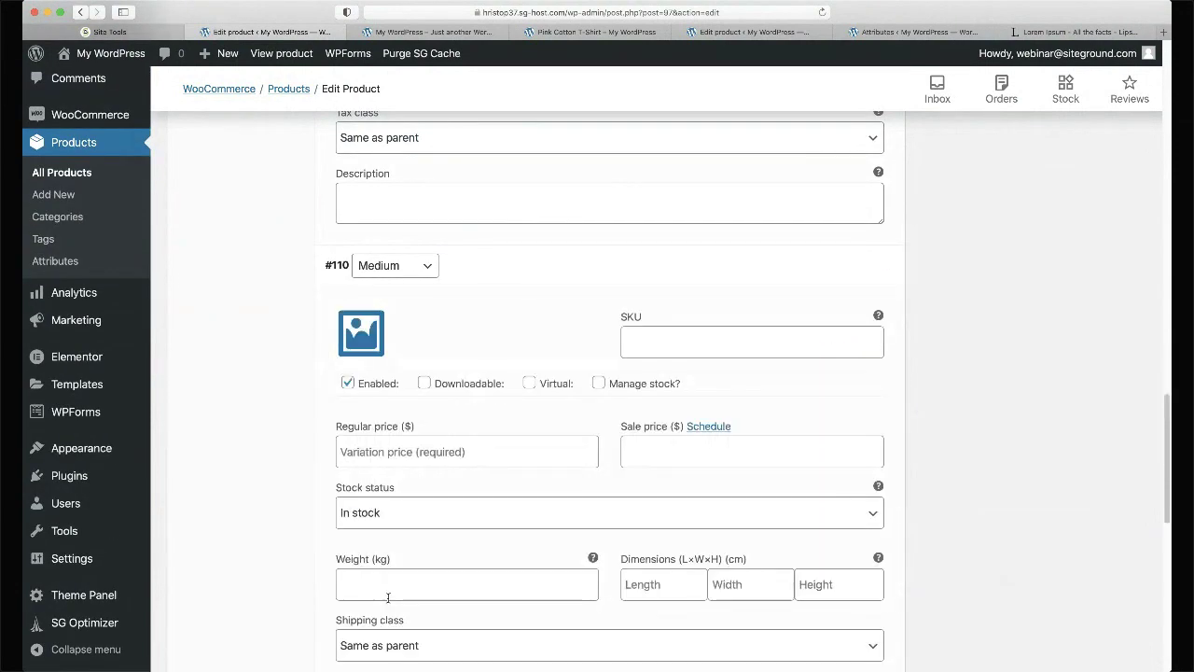
click(427, 449)
text(2)
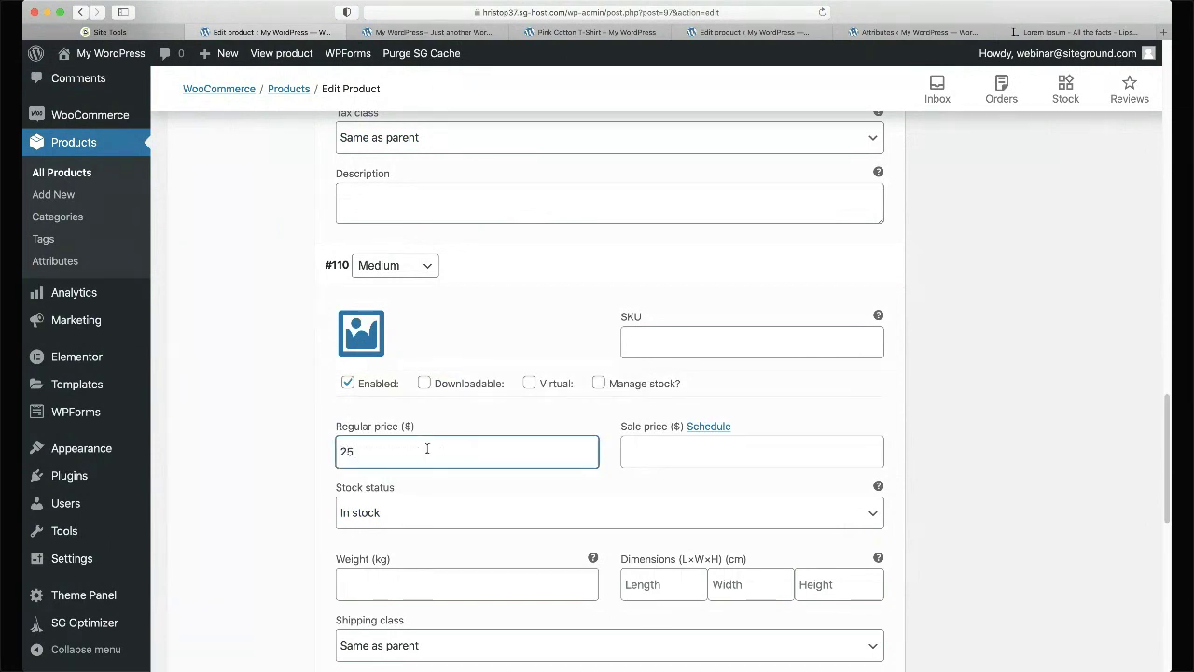
text(5)
scroll(427, 450, down, 5)
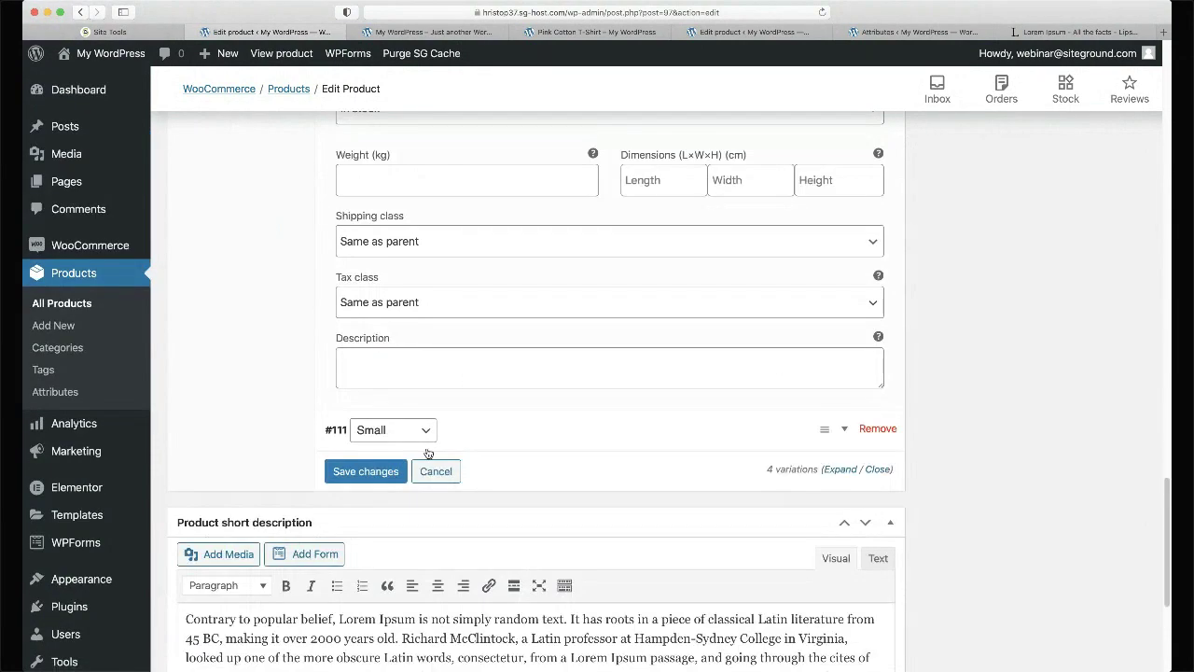
scroll(427, 453, up, 2)
scroll(426, 457, down, 1)
- Price Small at 20, mark it Out of stock, and save the variation changes
click(491, 487)
scroll(492, 486, down, 4)
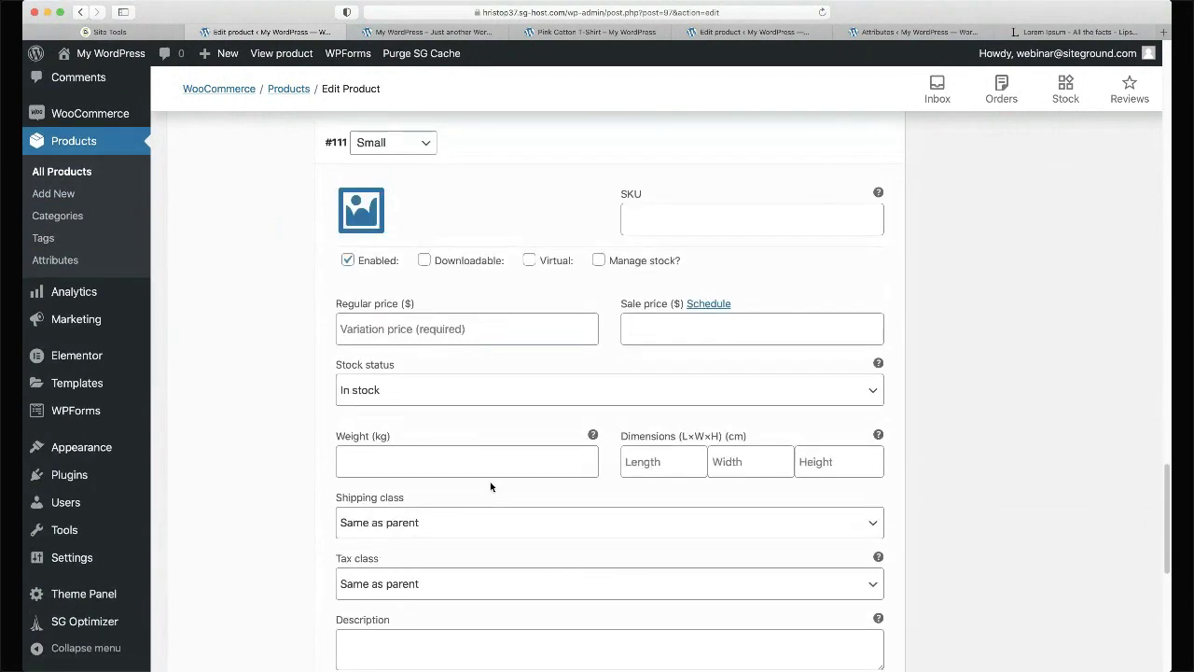
click(457, 328)
text(20)
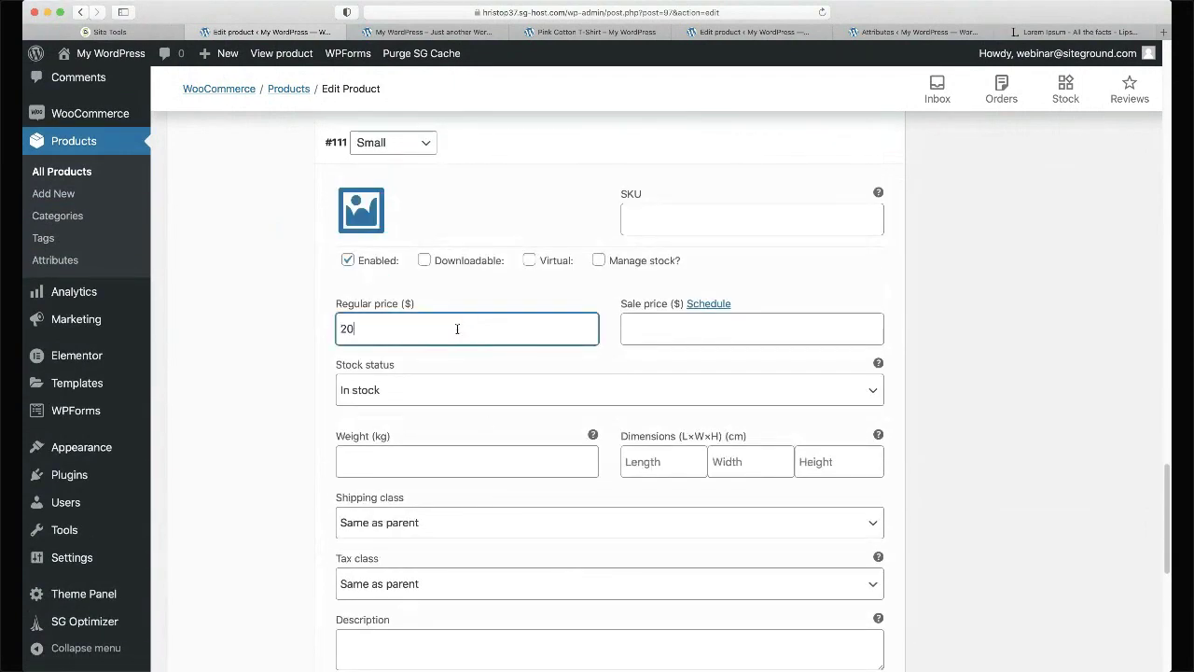
click(413, 392)
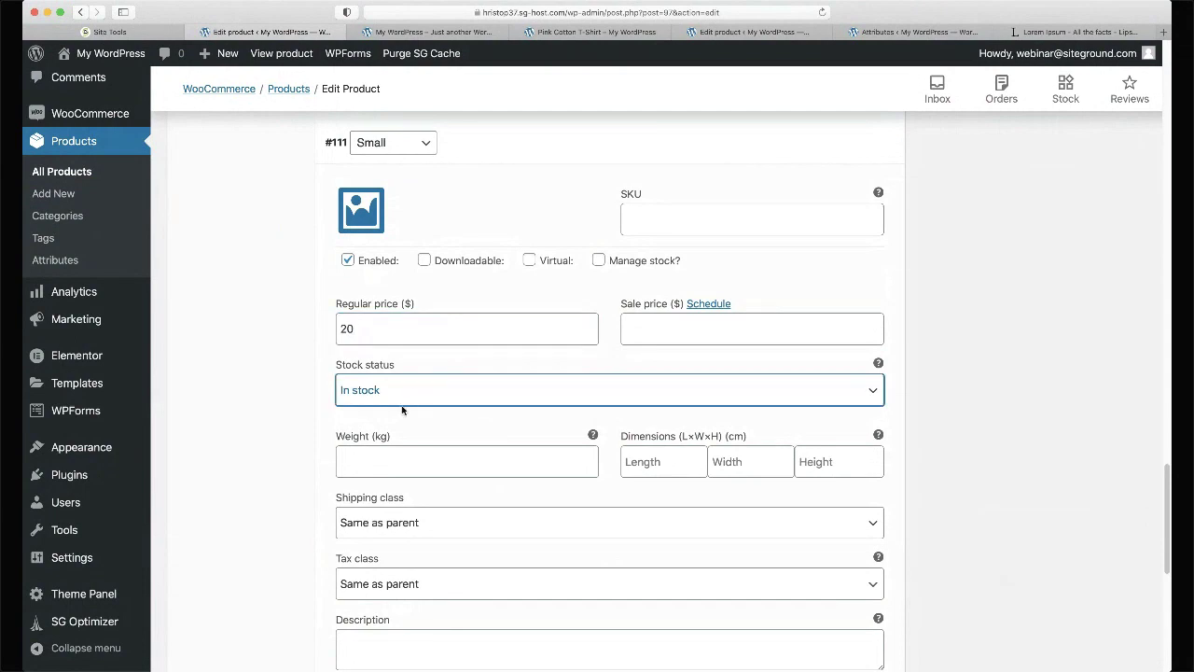
click(402, 410)
scroll(973, 371, down, 6)
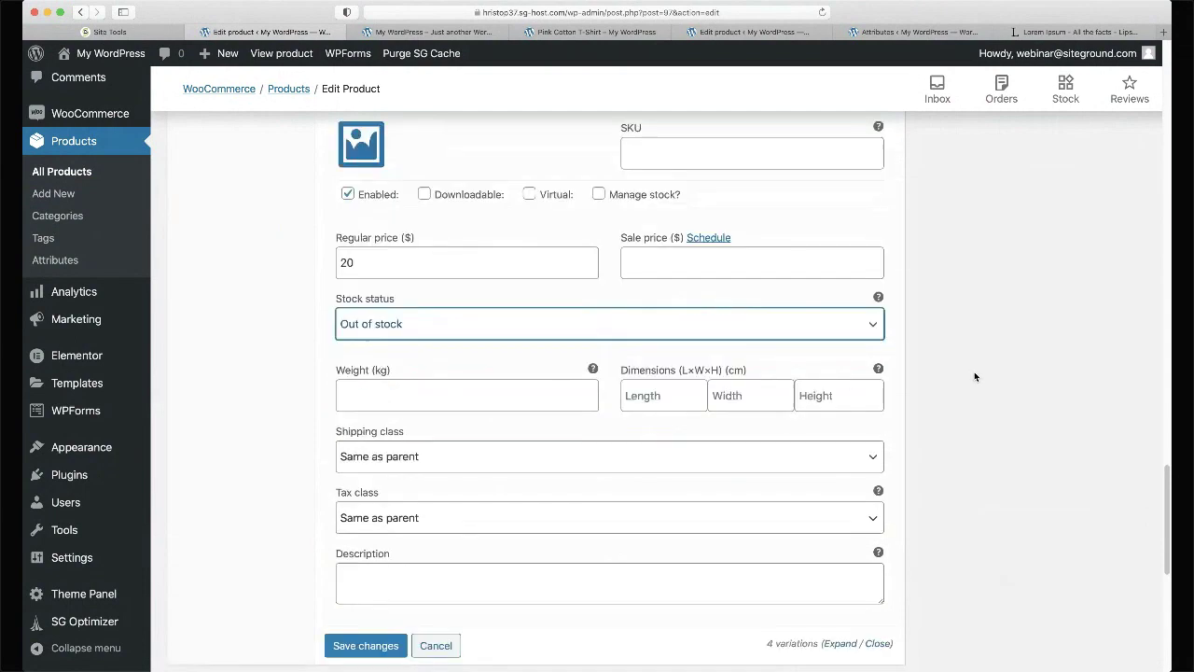
click(380, 166)
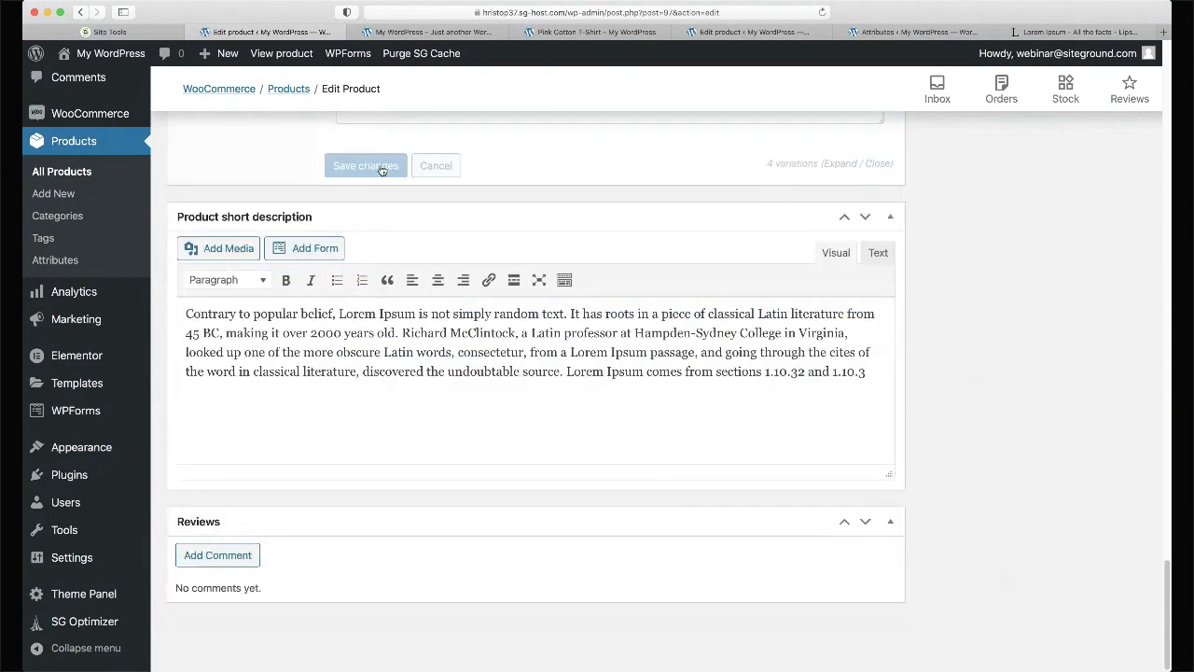
- Open the product's live page in a new browser tab
scroll(642, 243, up, 3)
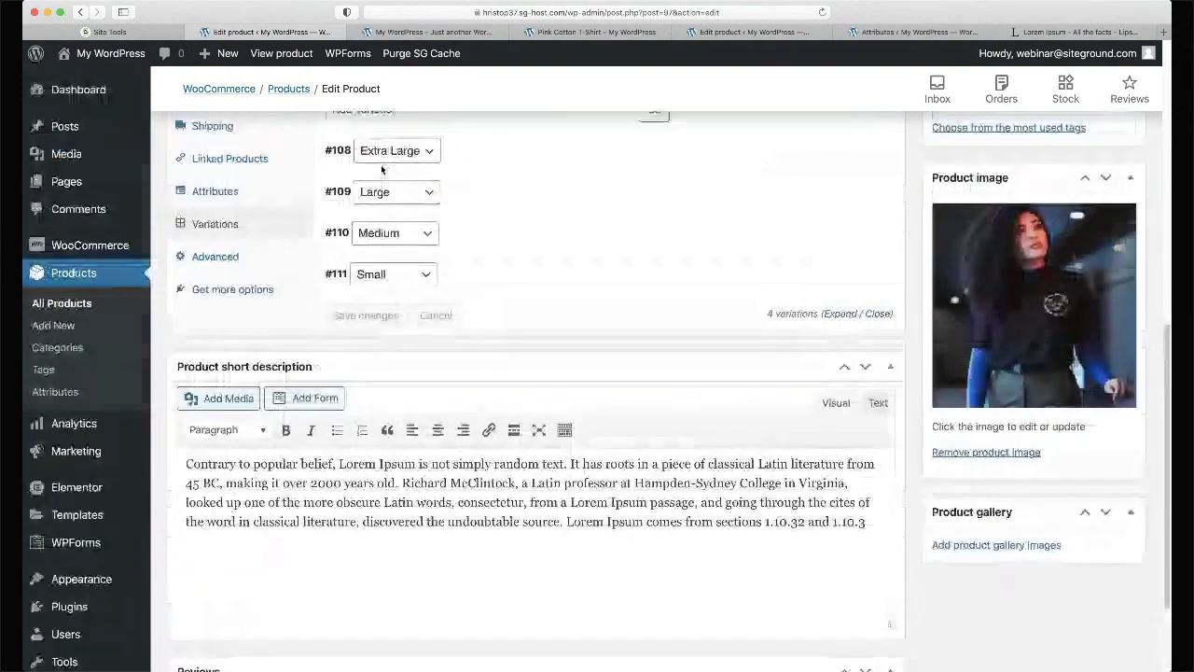
scroll(642, 243, up, 10)
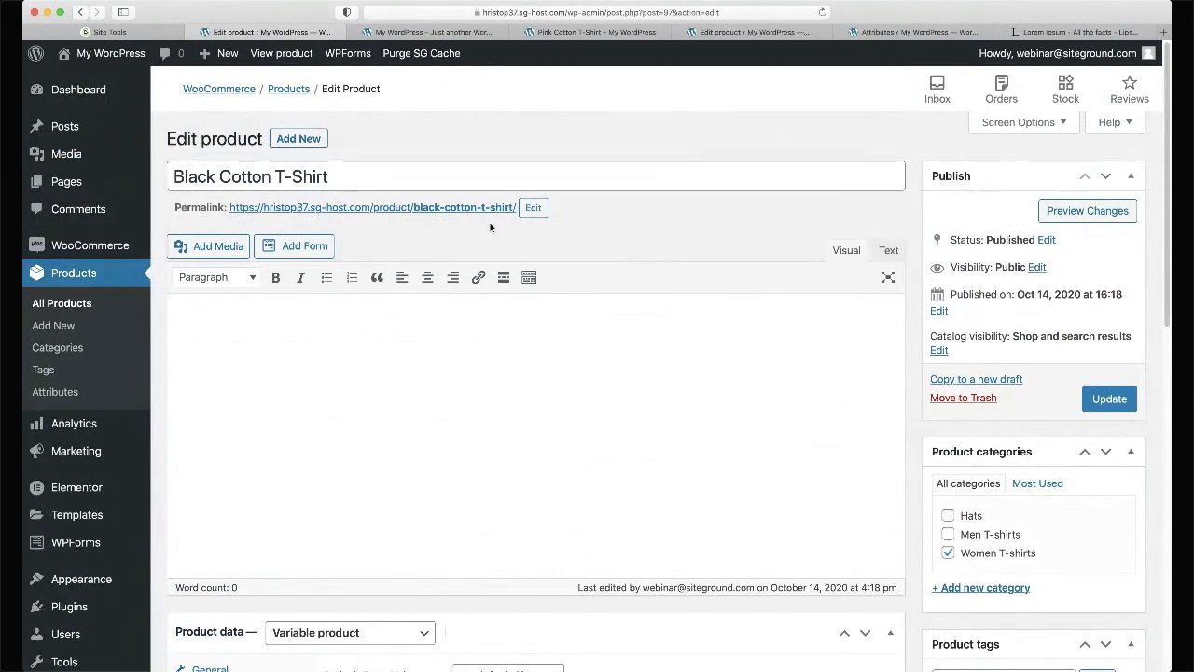
super+click(464, 207)
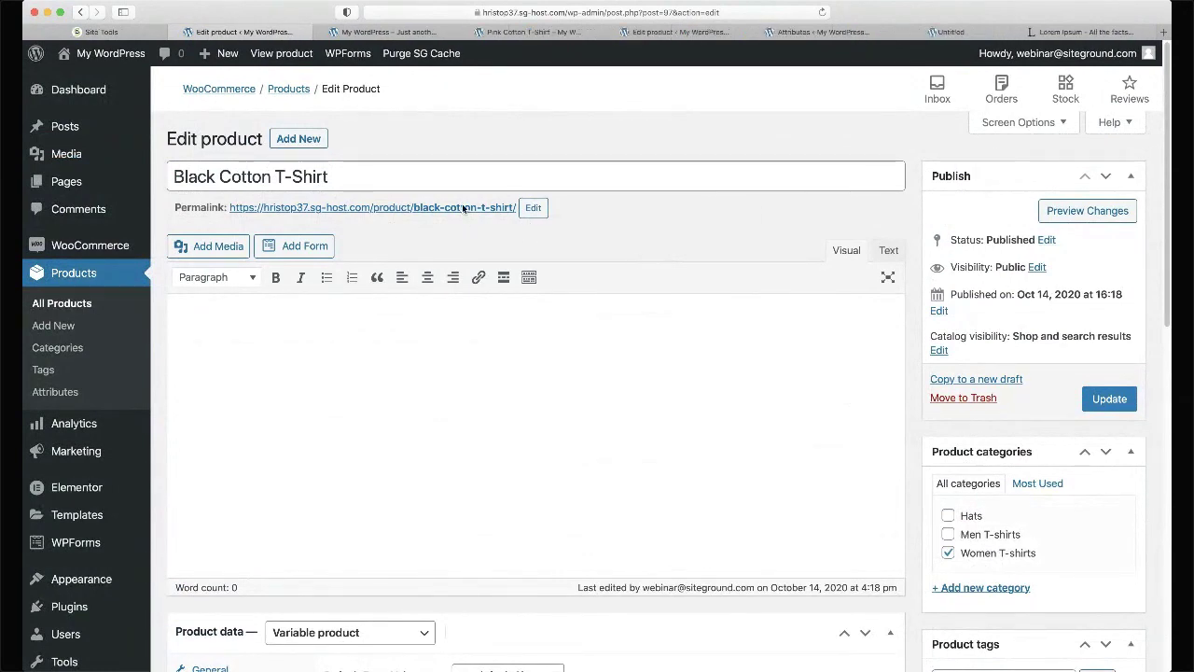
- On the product page, try adding to cart without a size and dismiss the warning
click(942, 32)
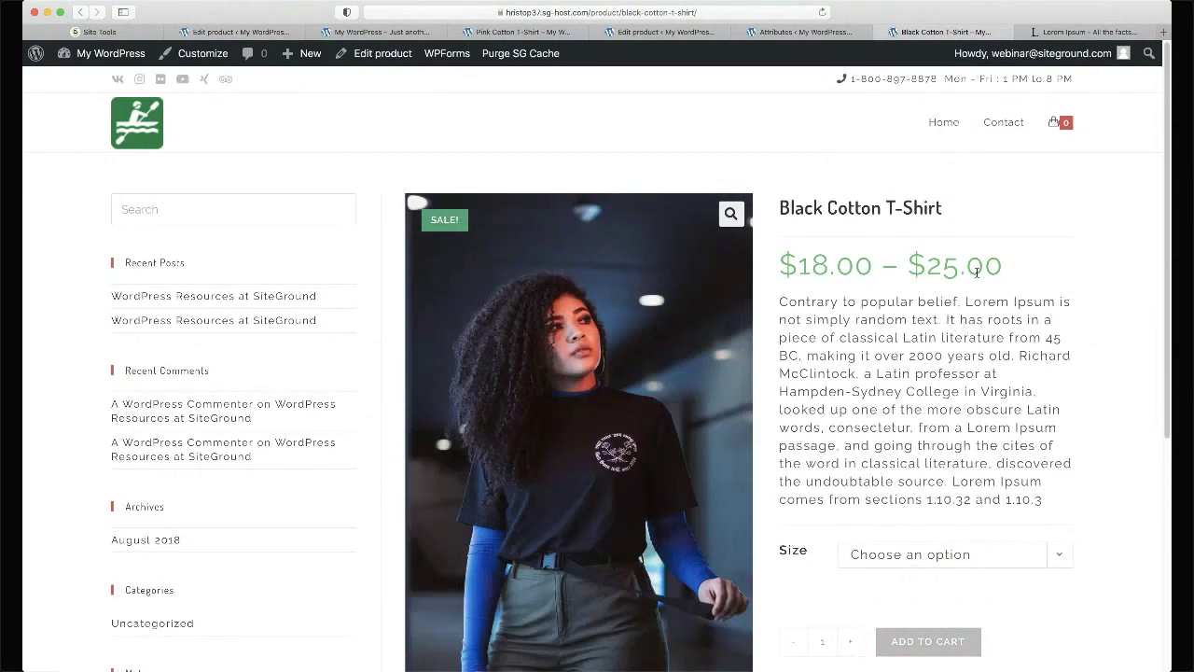
scroll(973, 279, down, 3)
click(953, 521)
click(954, 527)
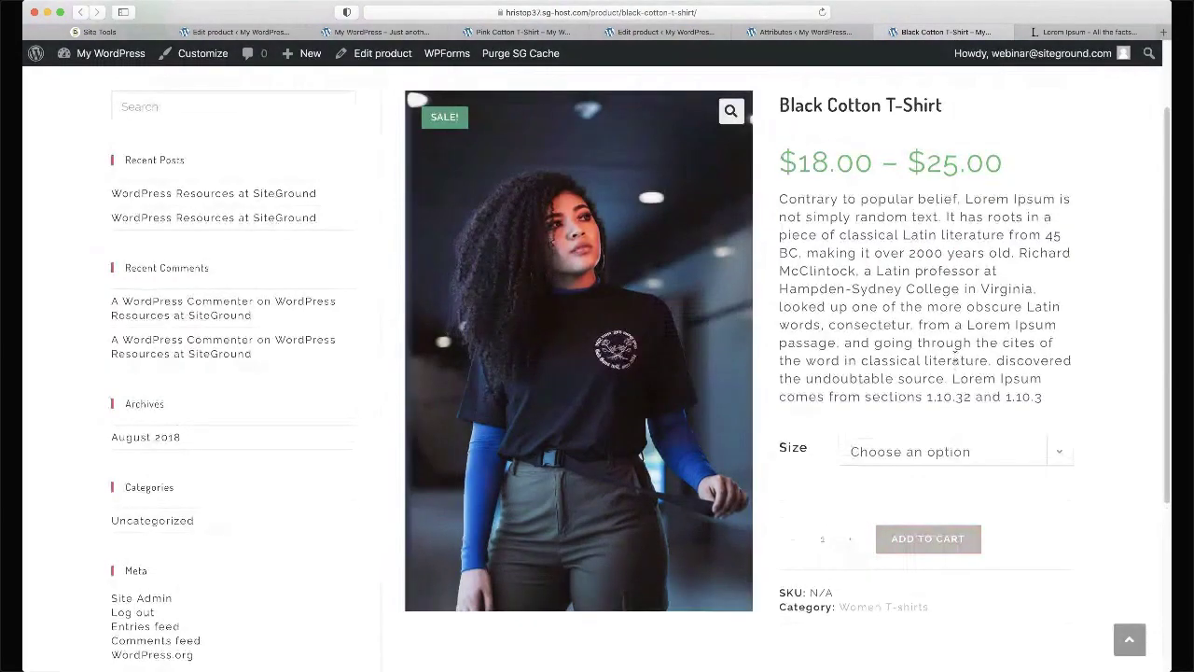
- Check the Extra Large, Large and Small prices and stock, then close the Pink Cotton T-Shirt tab
scroll(954, 359, down, 1)
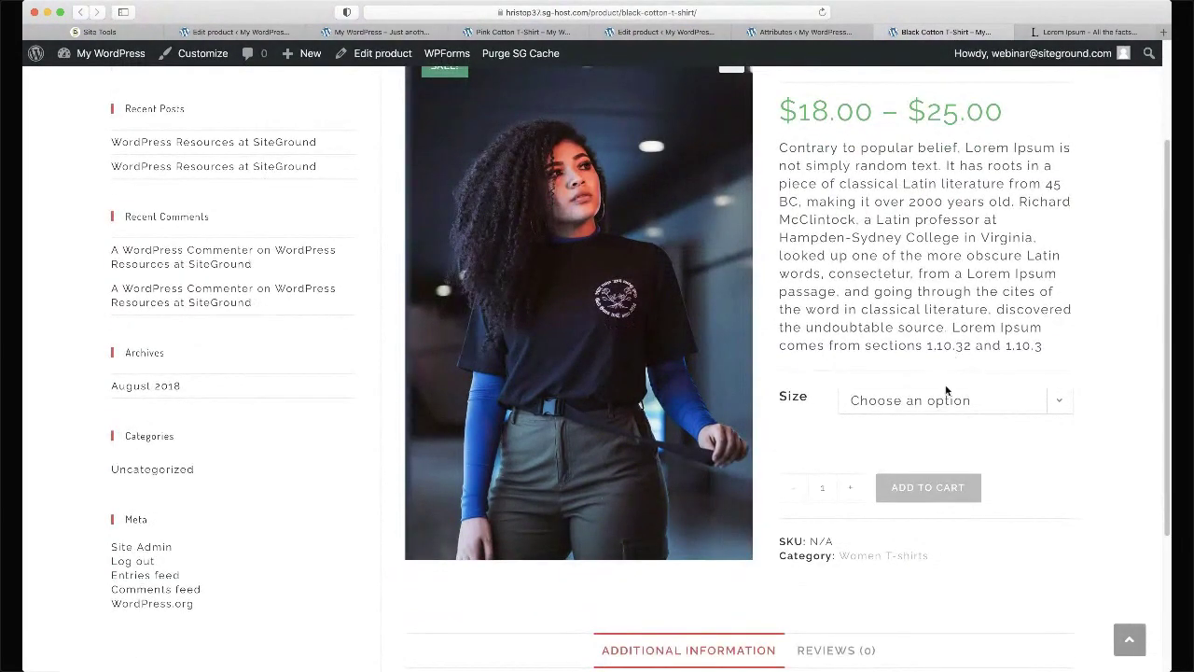
click(908, 418)
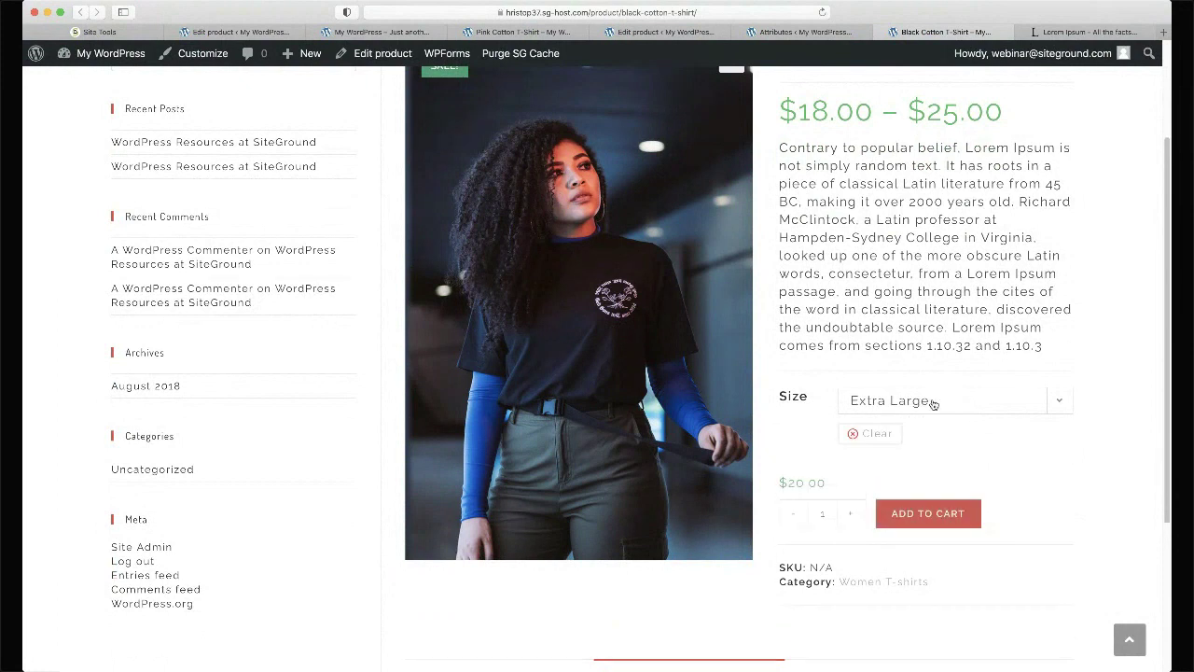
key(Up)
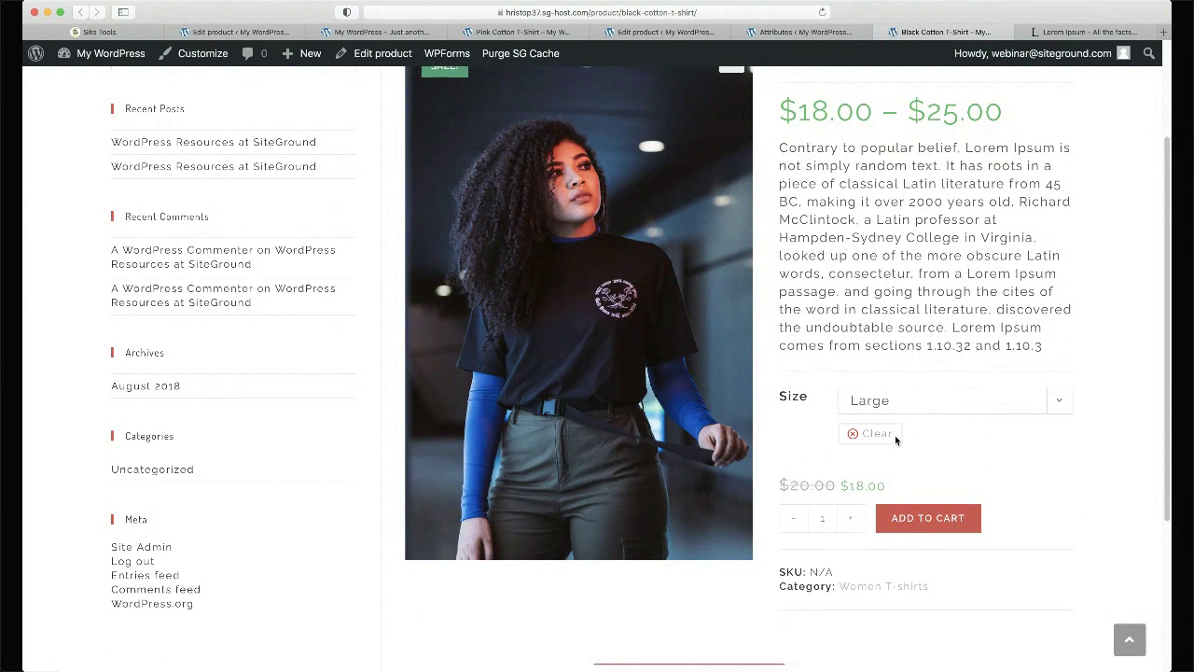
key(Up)
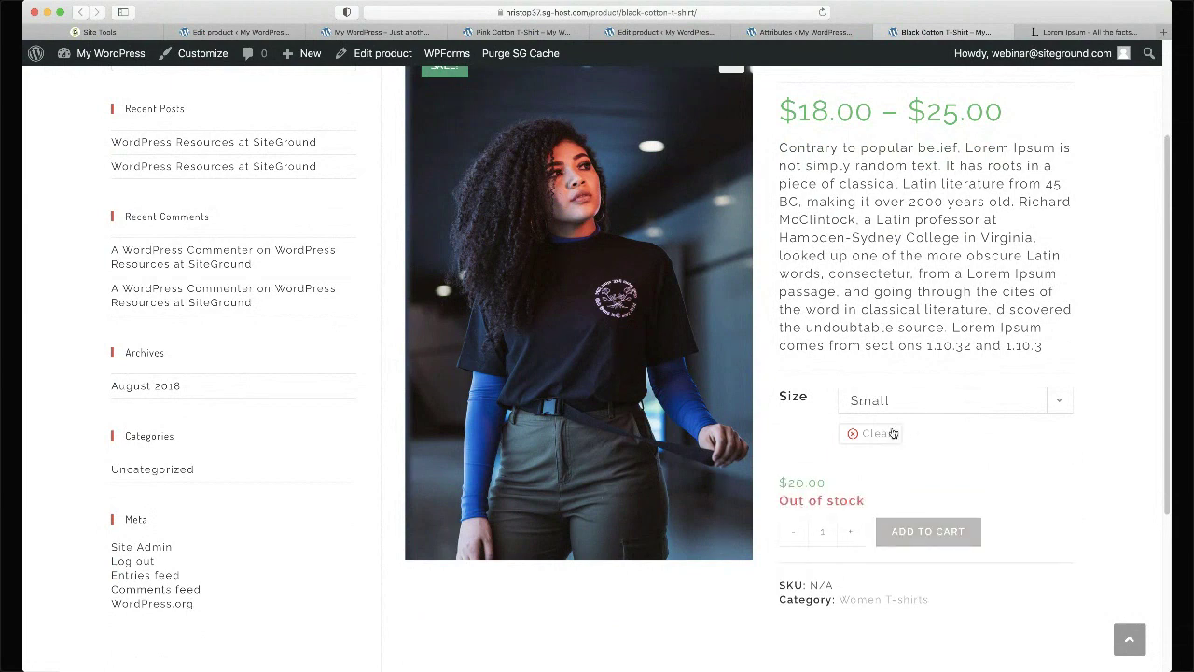
click(522, 32)
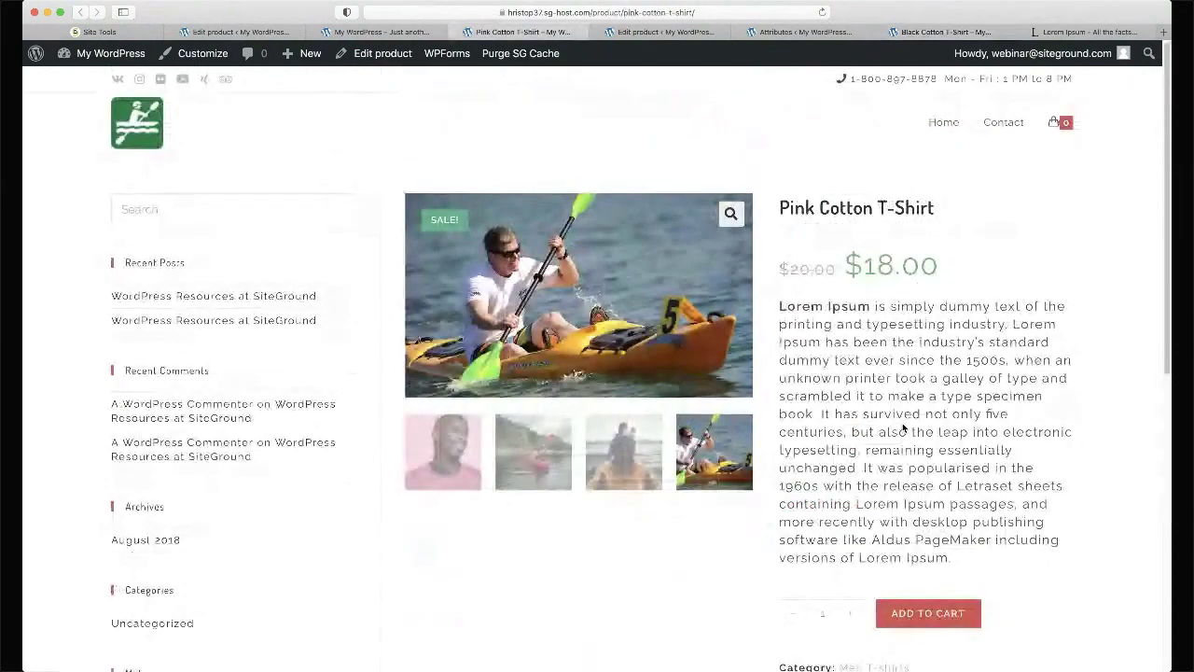
key(super+w)
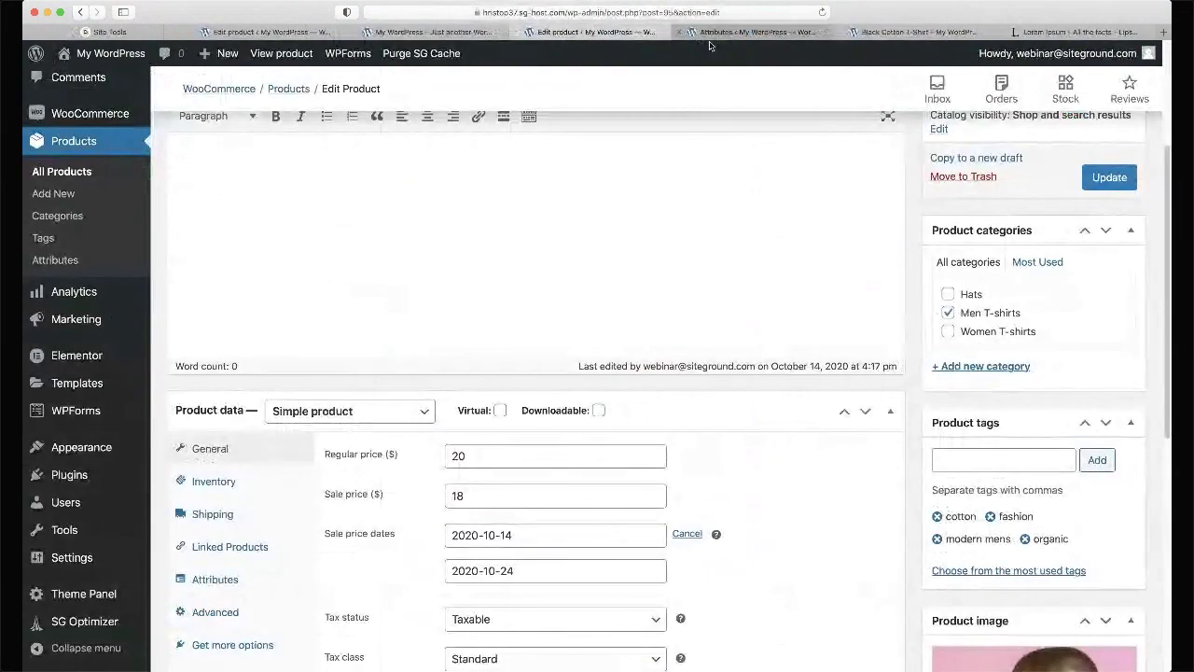
- Expand the Small variation and confirm its stock status stays Out of stock
scroll(678, 105, down, 3)
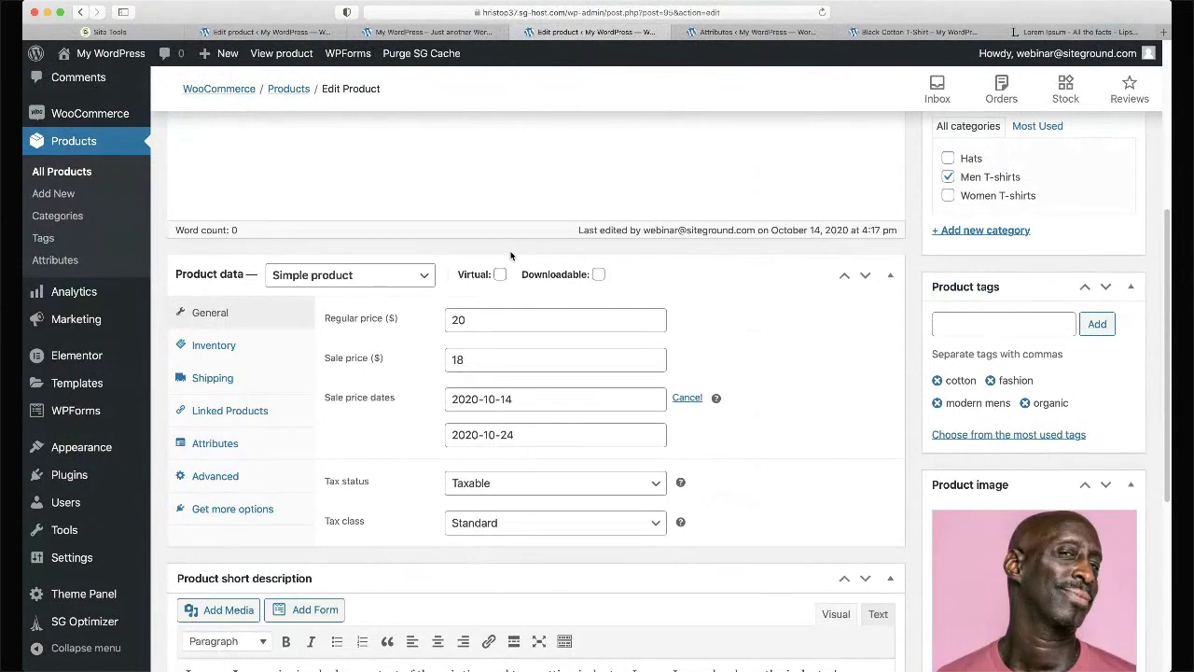
scroll(512, 250, up, 2)
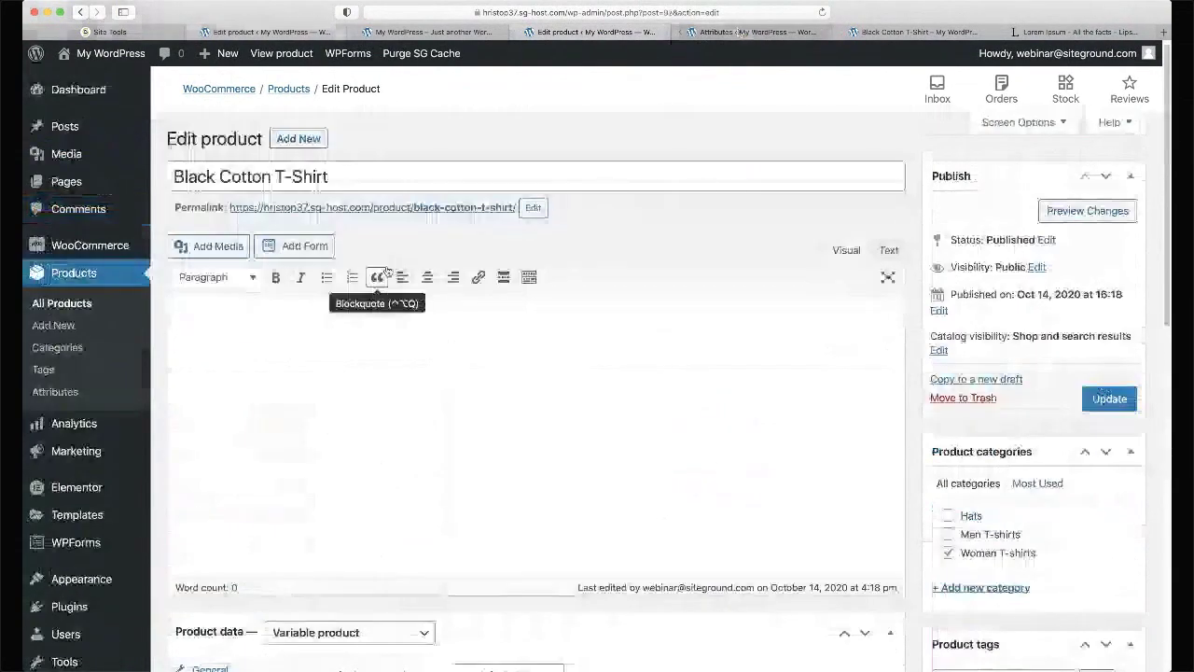
scroll(386, 269, down, 8)
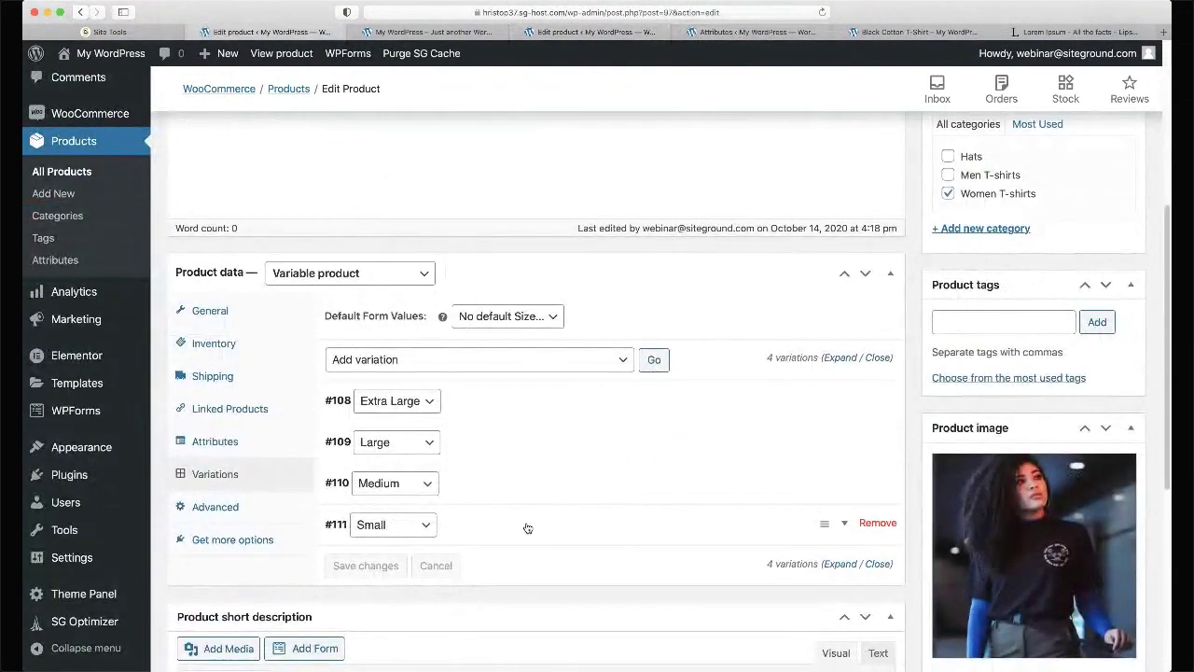
click(527, 528)
scroll(526, 525, down, 4)
scroll(526, 524, down, 4)
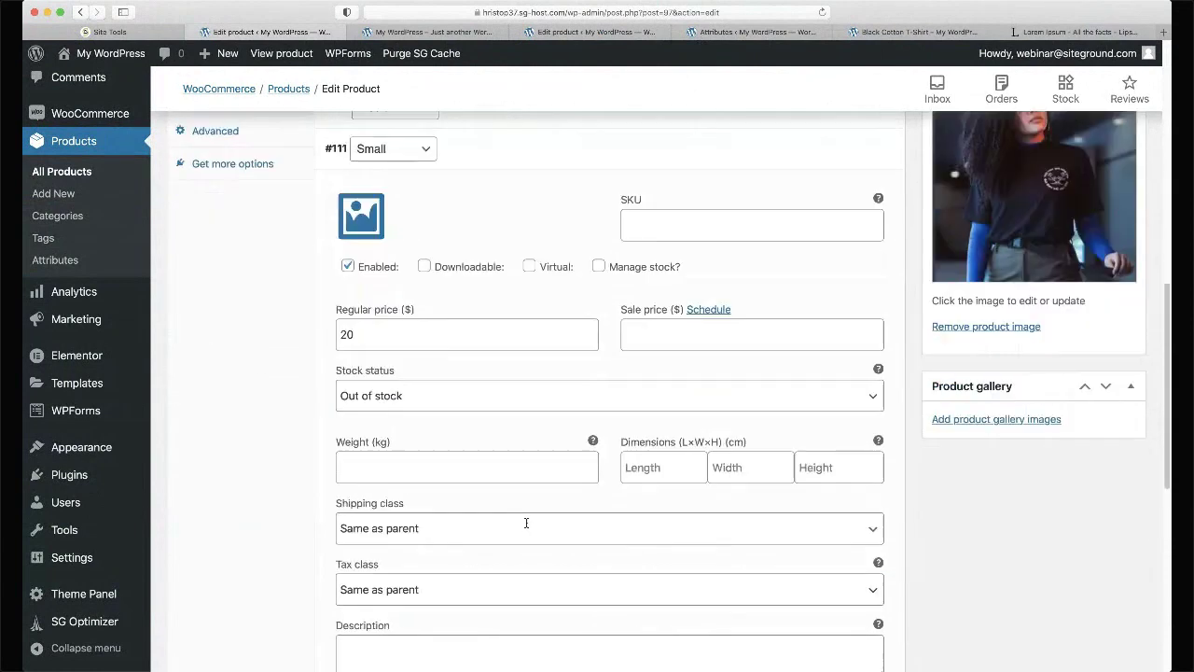
click(515, 382)
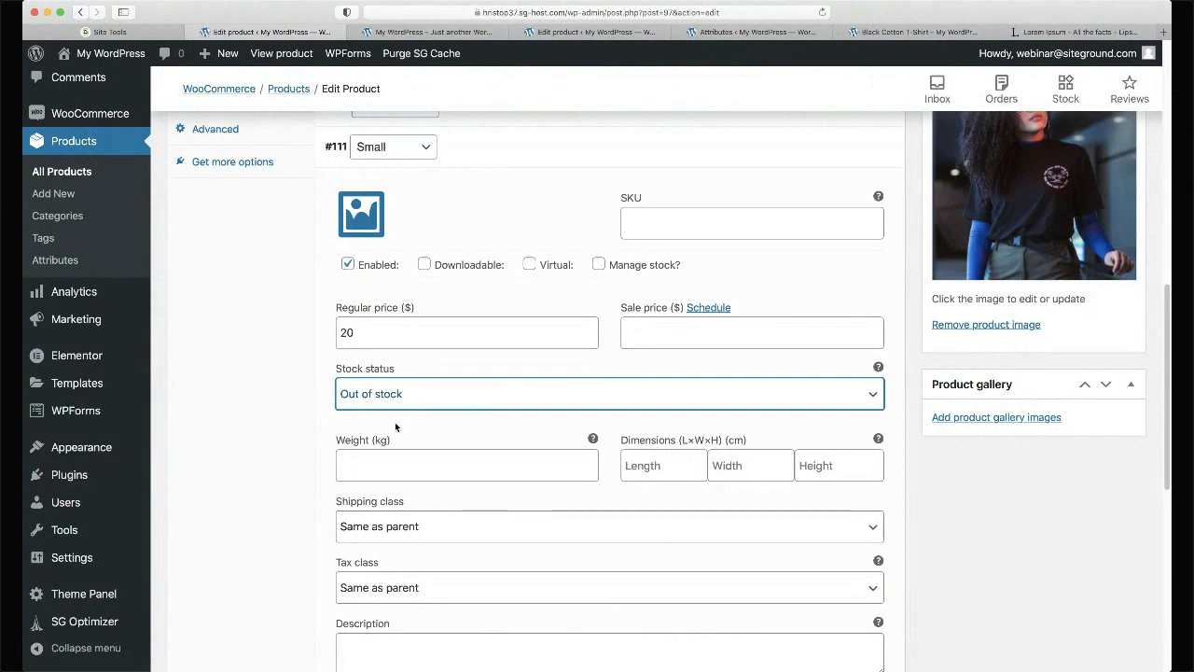
click(222, 441)
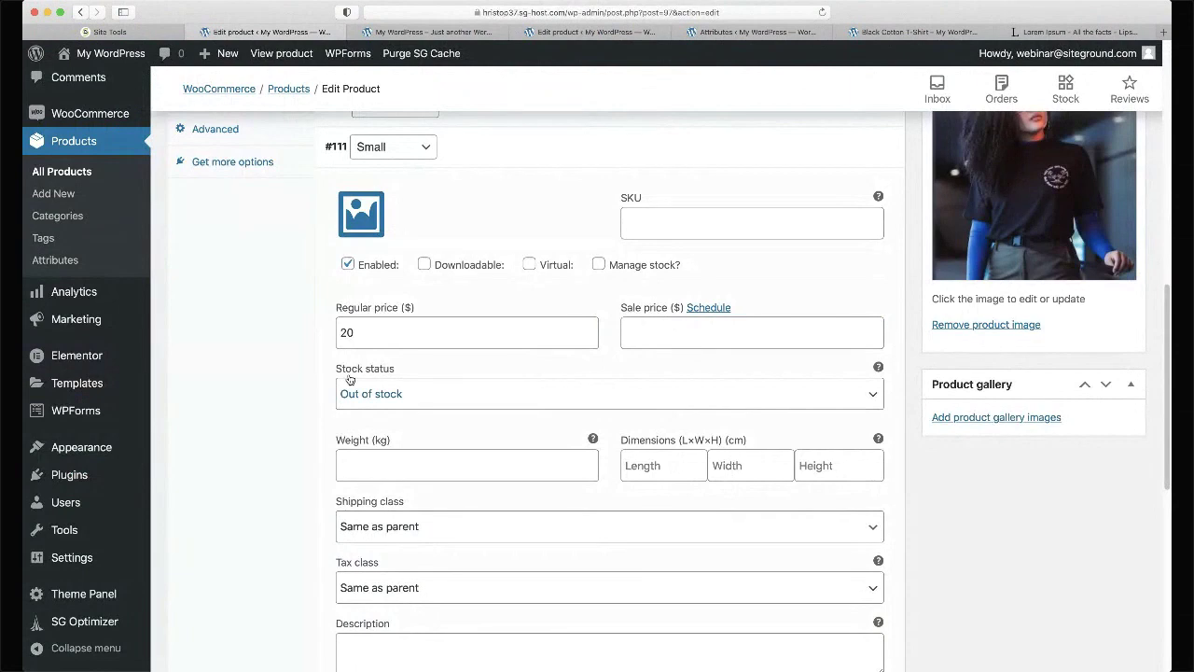
- Type 'some' into the Small variation's description, clear it again, and save the changes
scroll(349, 378, up, 5)
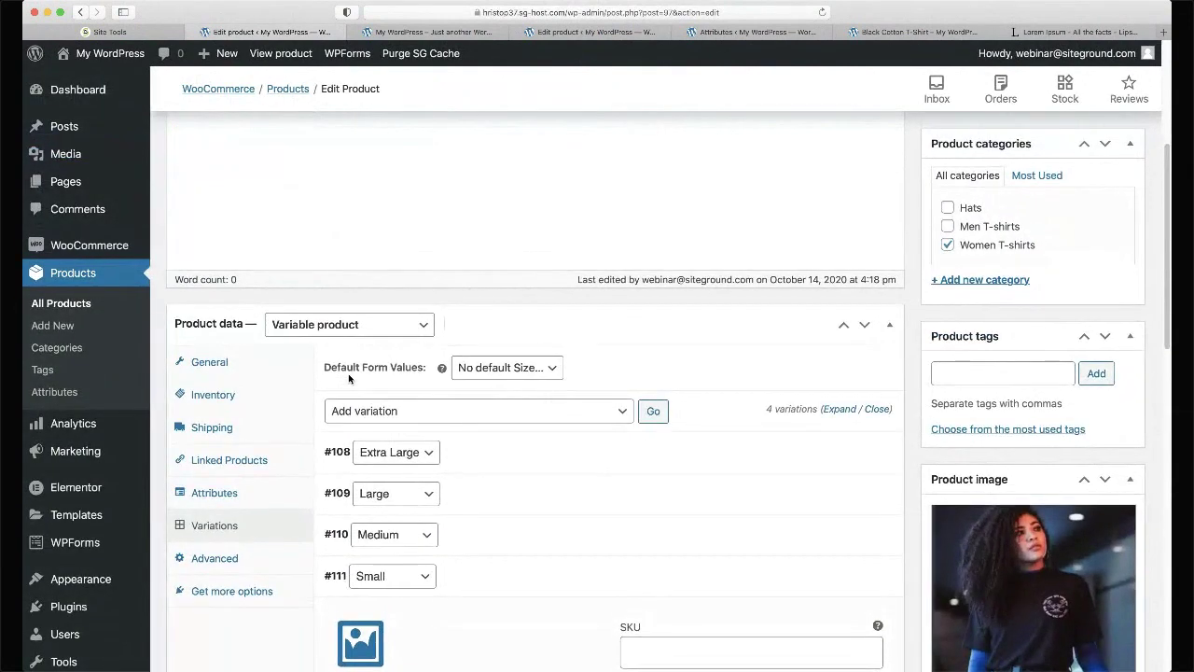
scroll(349, 378, down, 2)
scroll(654, 366, up, 4)
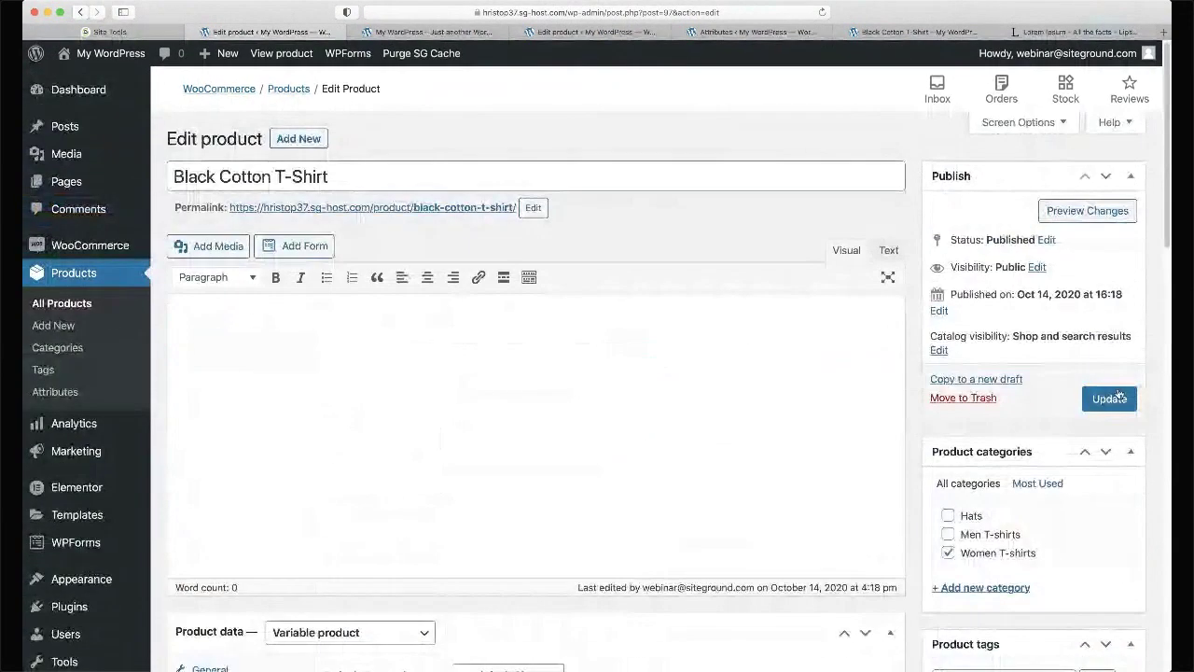
scroll(688, 488, down, 10)
scroll(684, 488, down, 2)
click(409, 441)
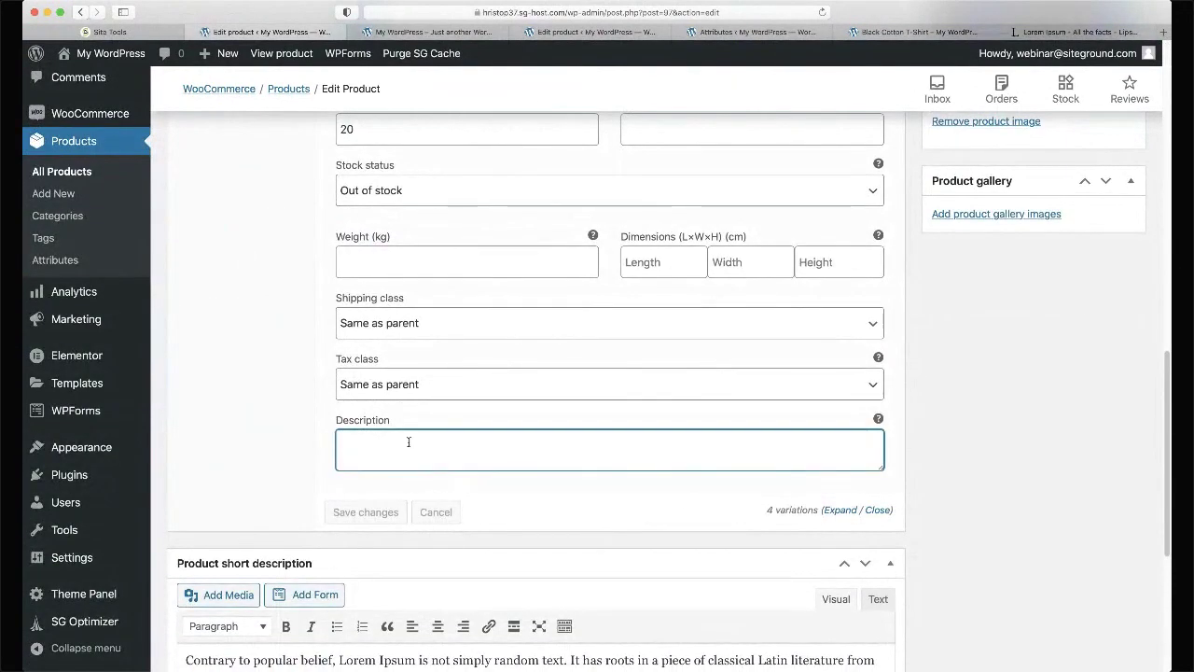
text(some)
key(Tab)
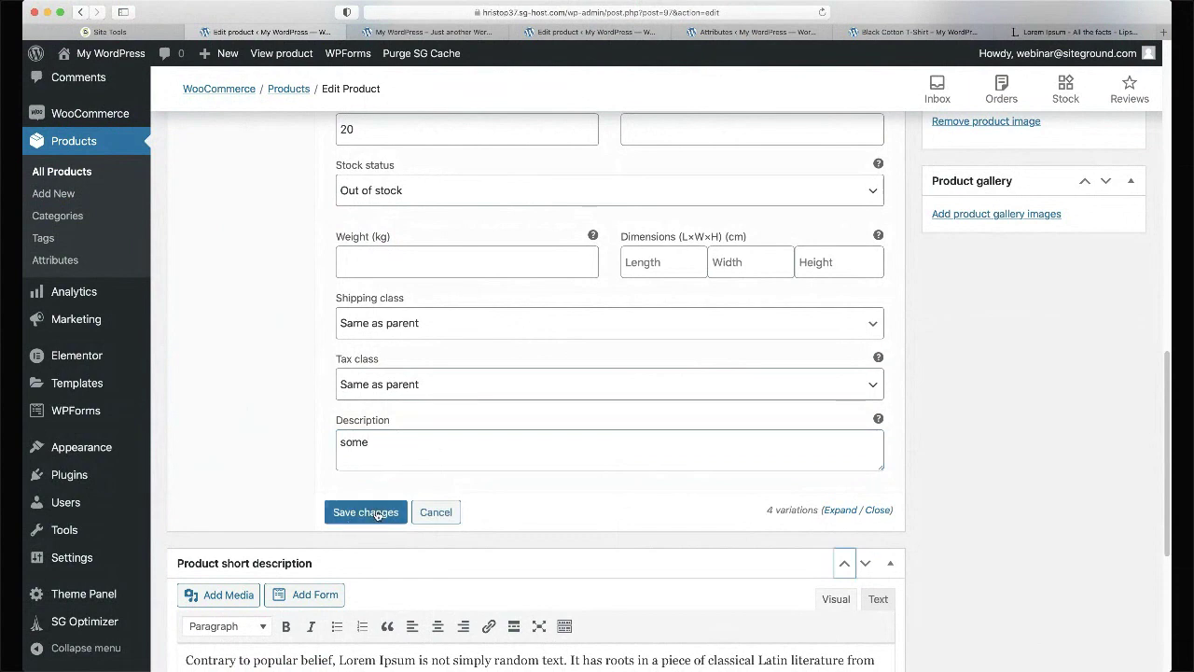
triple_click(401, 454)
key(BackSpace)
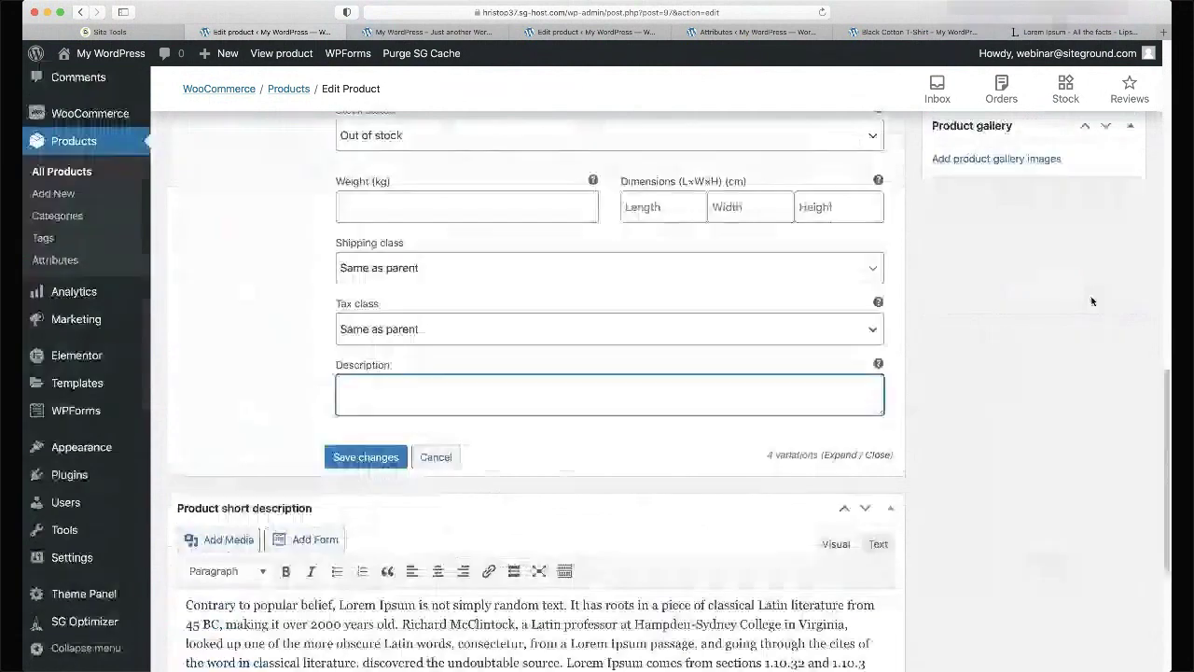
scroll(1026, 299, up, 3)
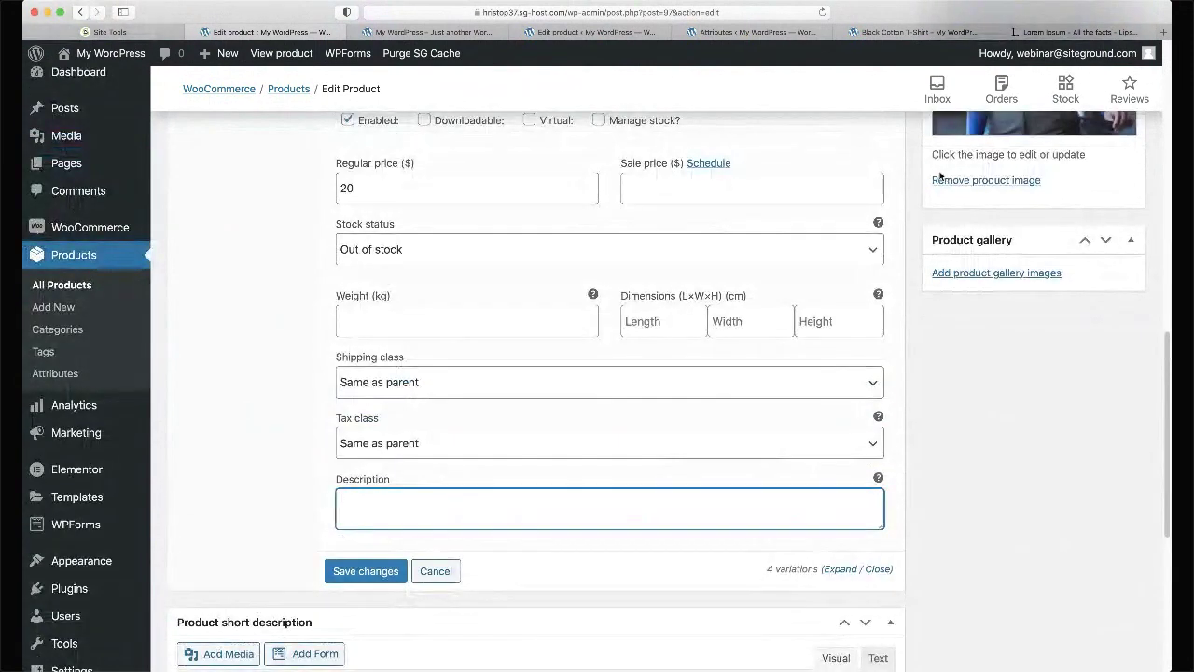
click(389, 571)
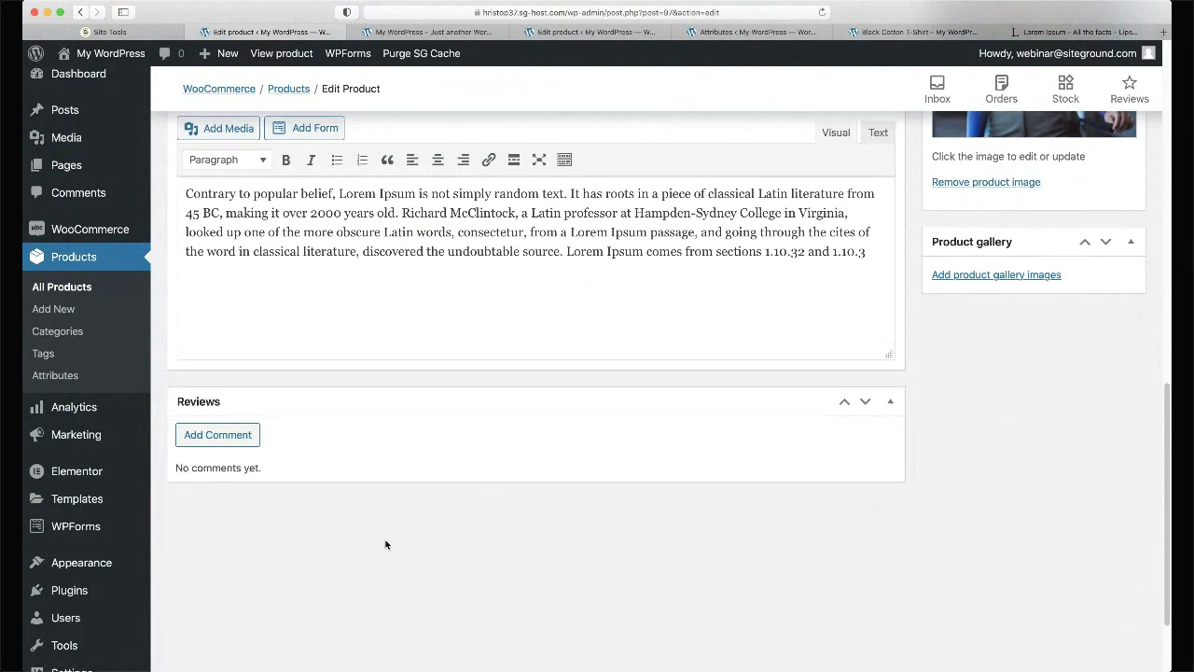
scroll(386, 545, up, 1)
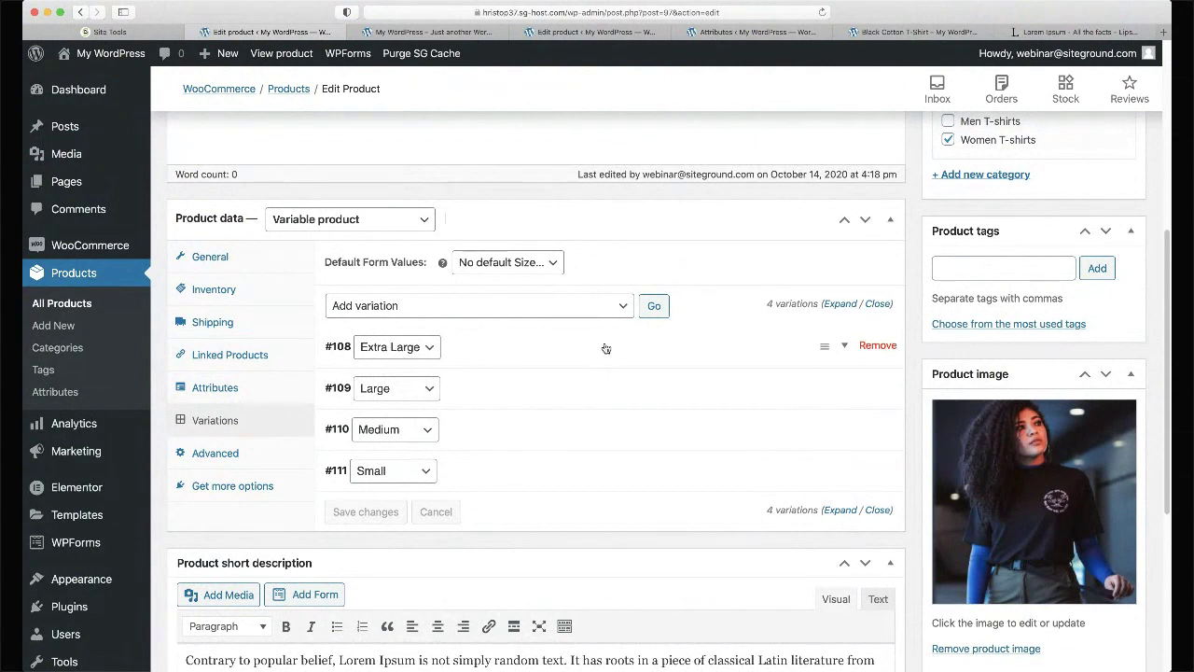
- Review the product type, attributes and four size variations, then switch to the kayaking site's tab
click(413, 229)
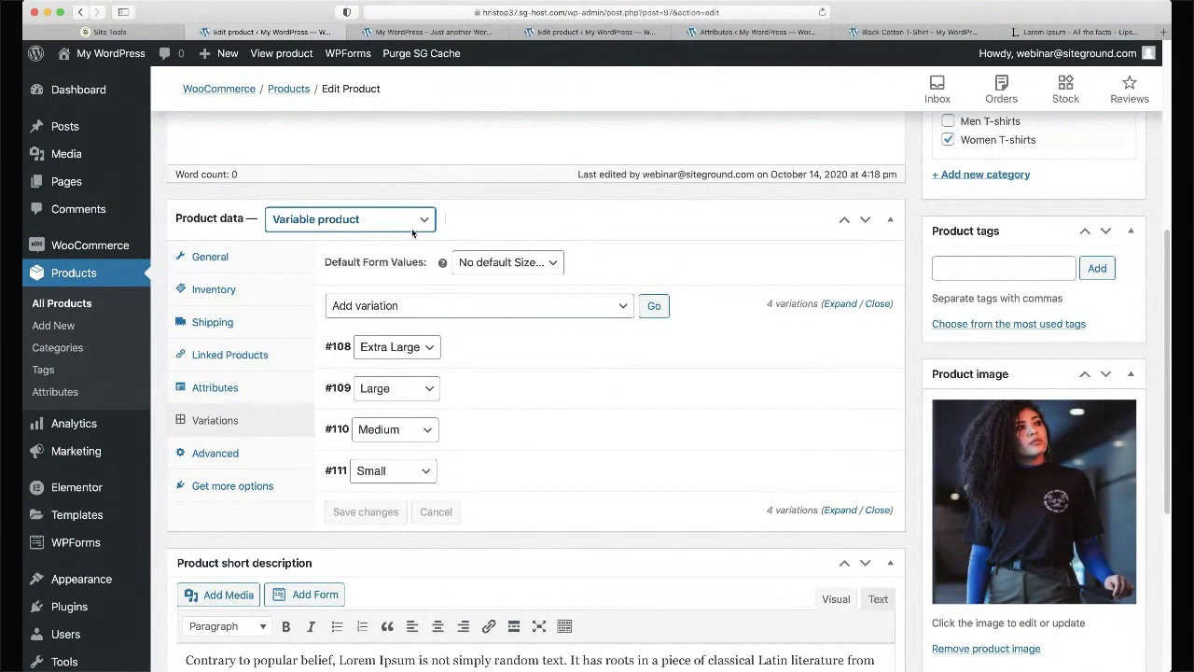
click(247, 397)
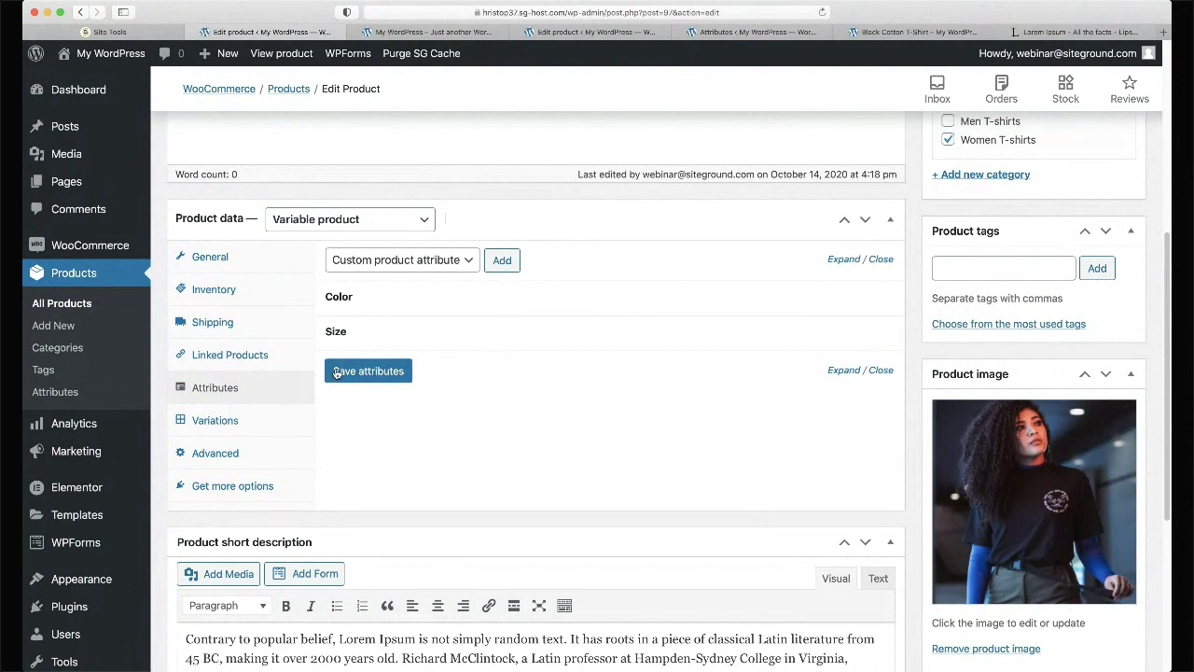
click(211, 429)
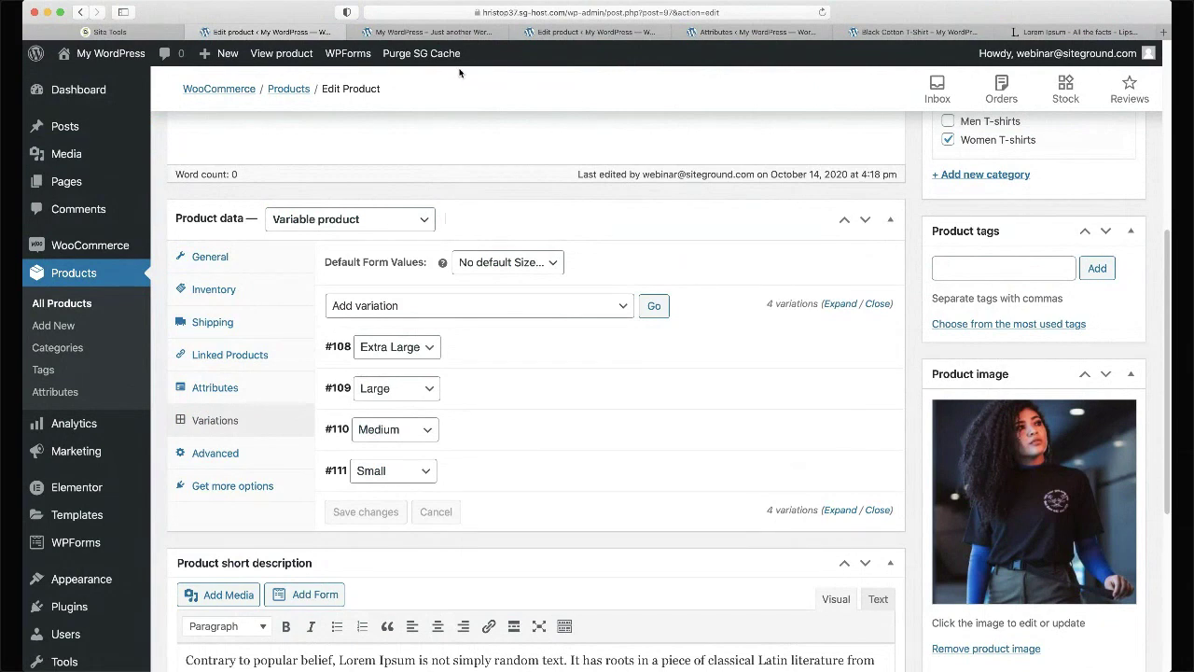
key(ctrl+Tab)
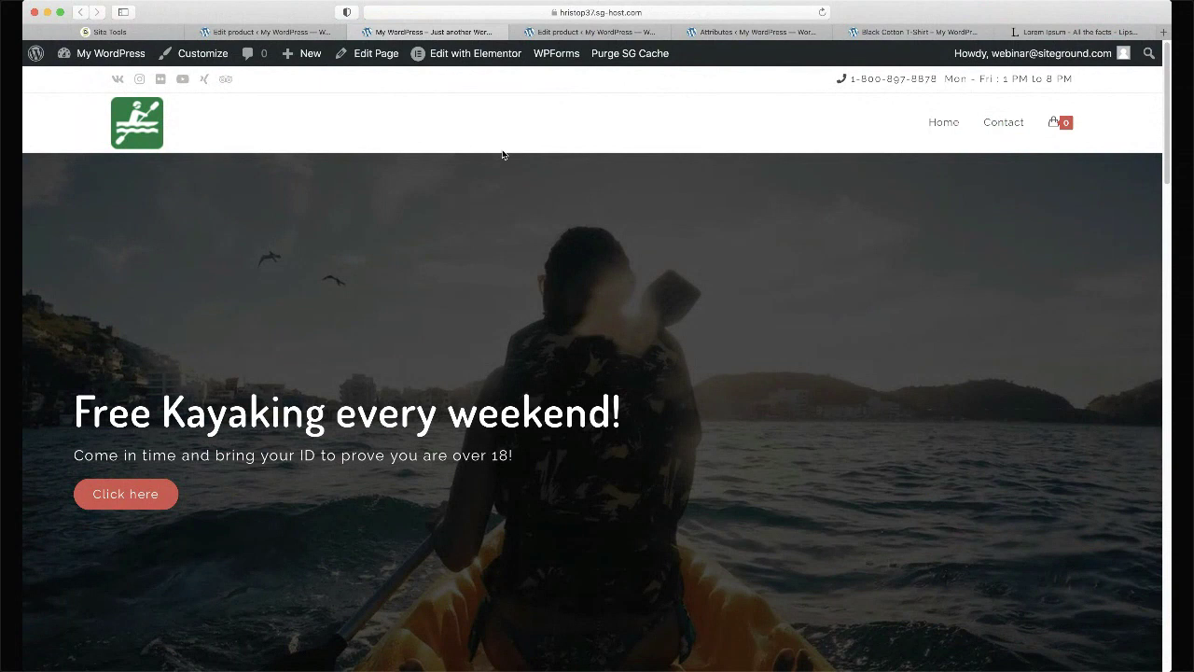
- Go to Appearance > Menus and load the Main Nav menu for editing
key(ctrl+shift+Tab)
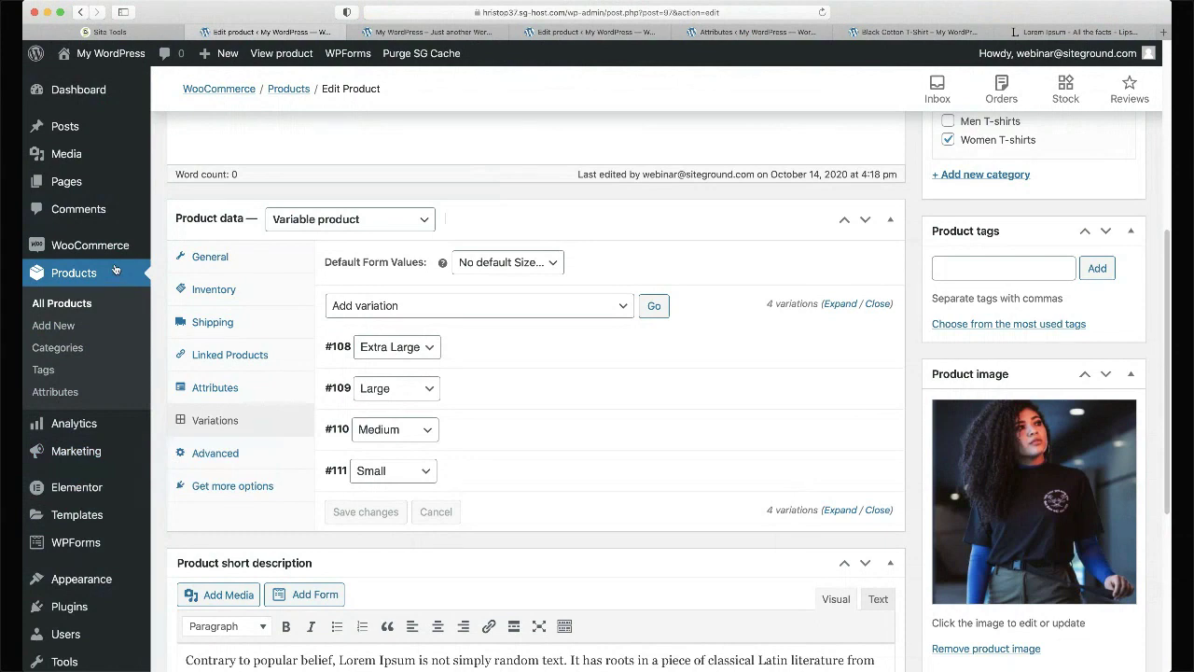
scroll(114, 270, down, 3)
mouse_move(88, 448)
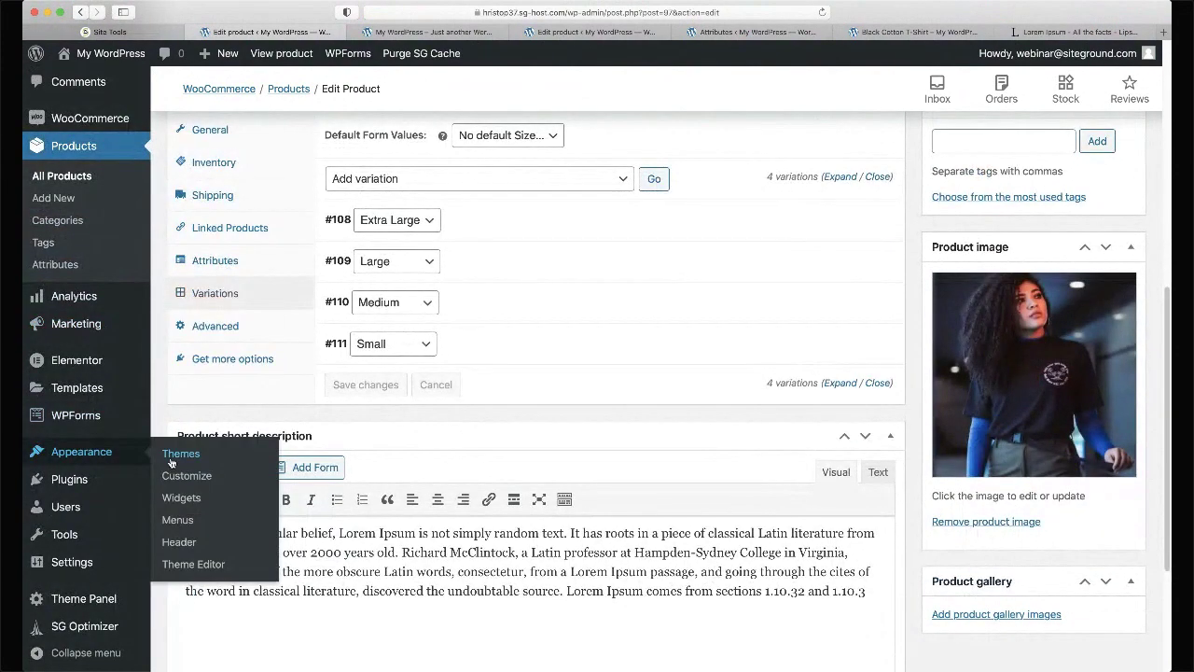
click(179, 520)
click(336, 137)
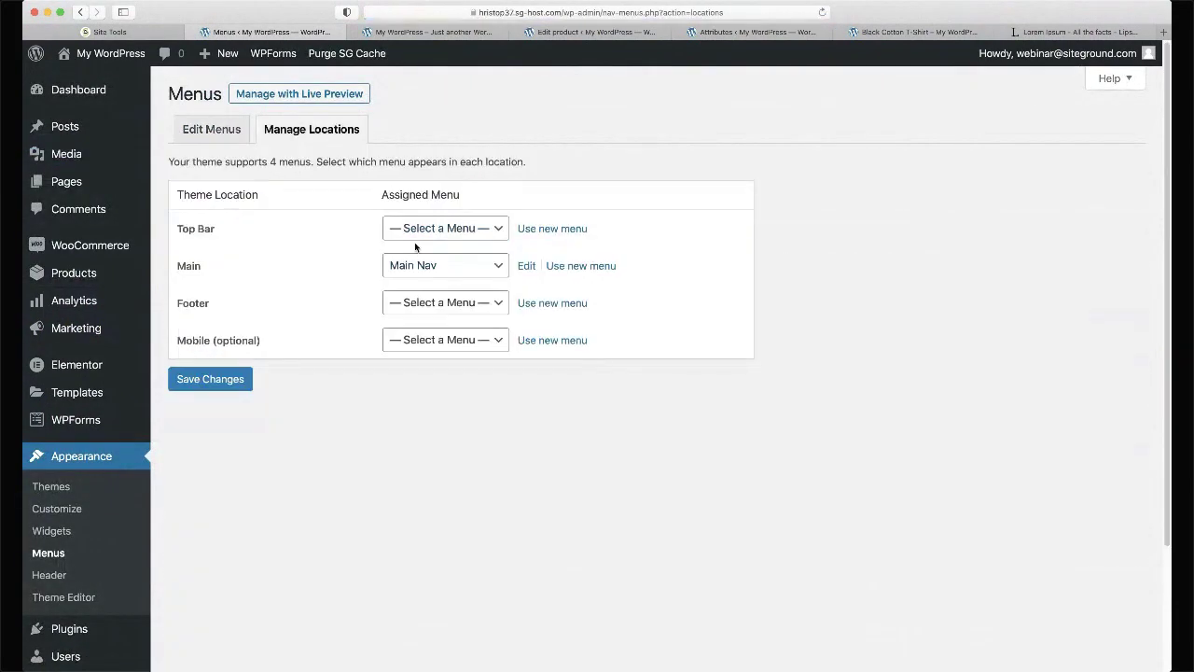
click(214, 134)
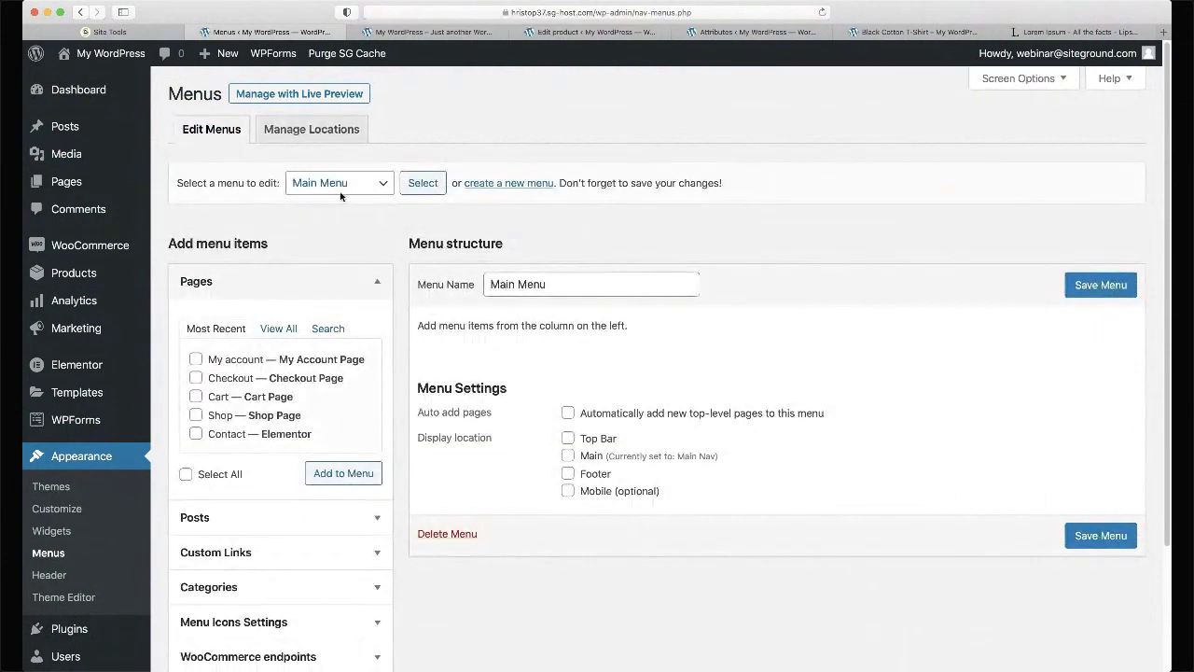
click(339, 198)
click(437, 184)
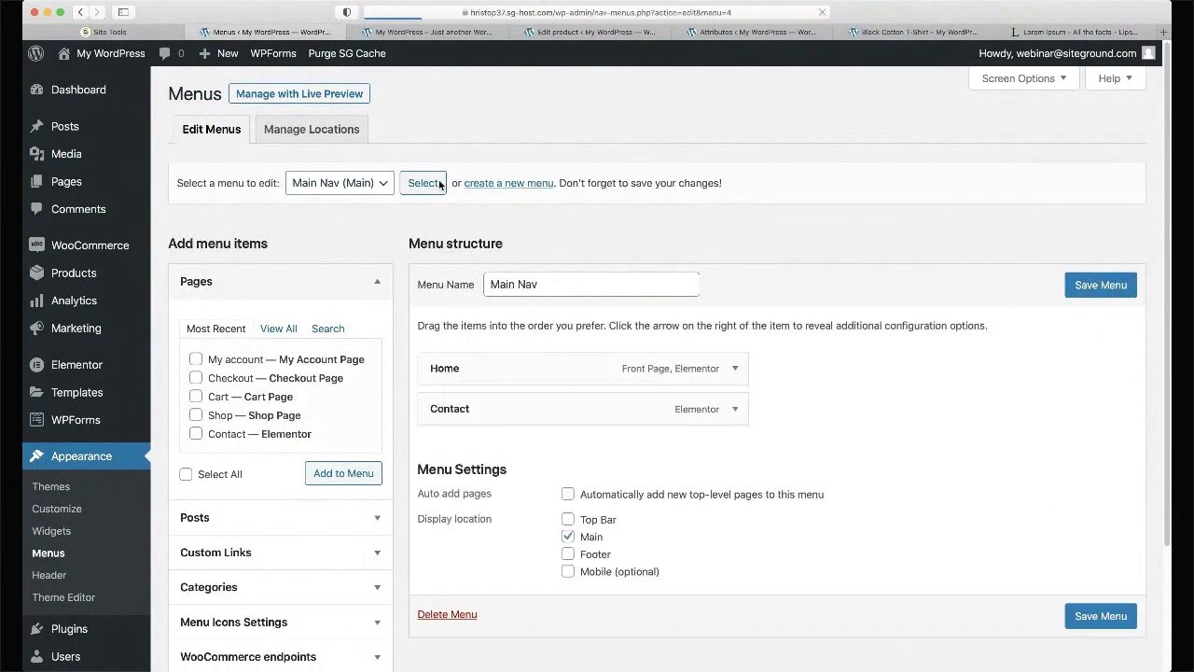
- In Screen Options, hide WooCommerce endpoints and Menu Icons; show Products and Product categories
scroll(419, 181, down, 5)
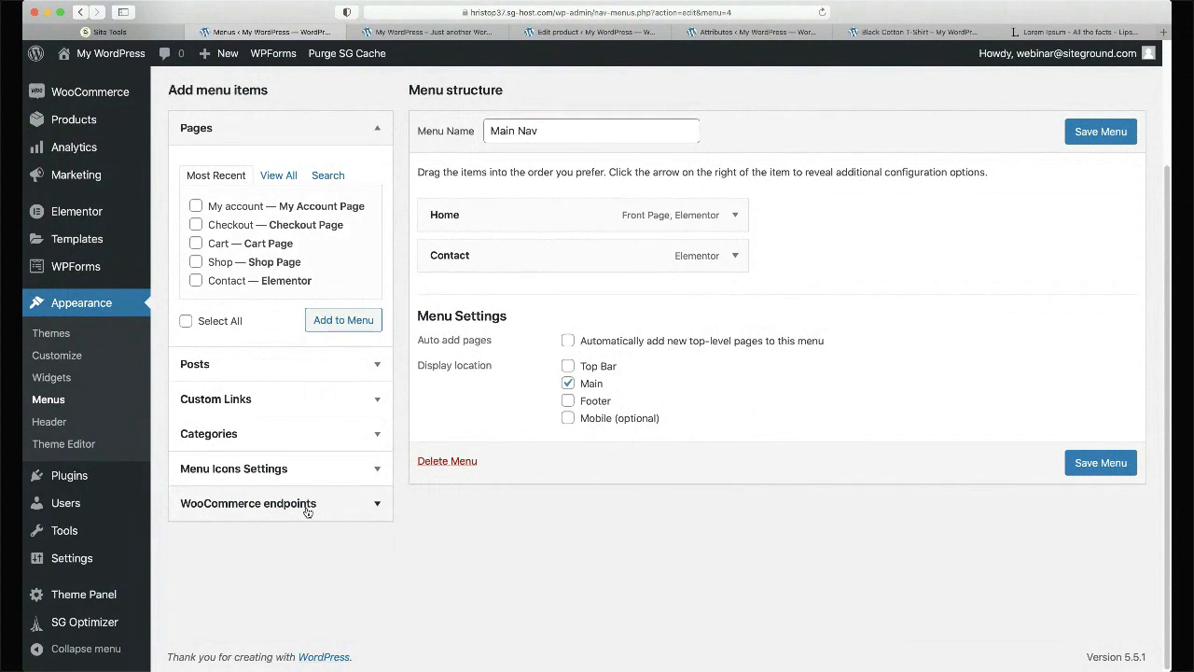
scroll(307, 511, up, 5)
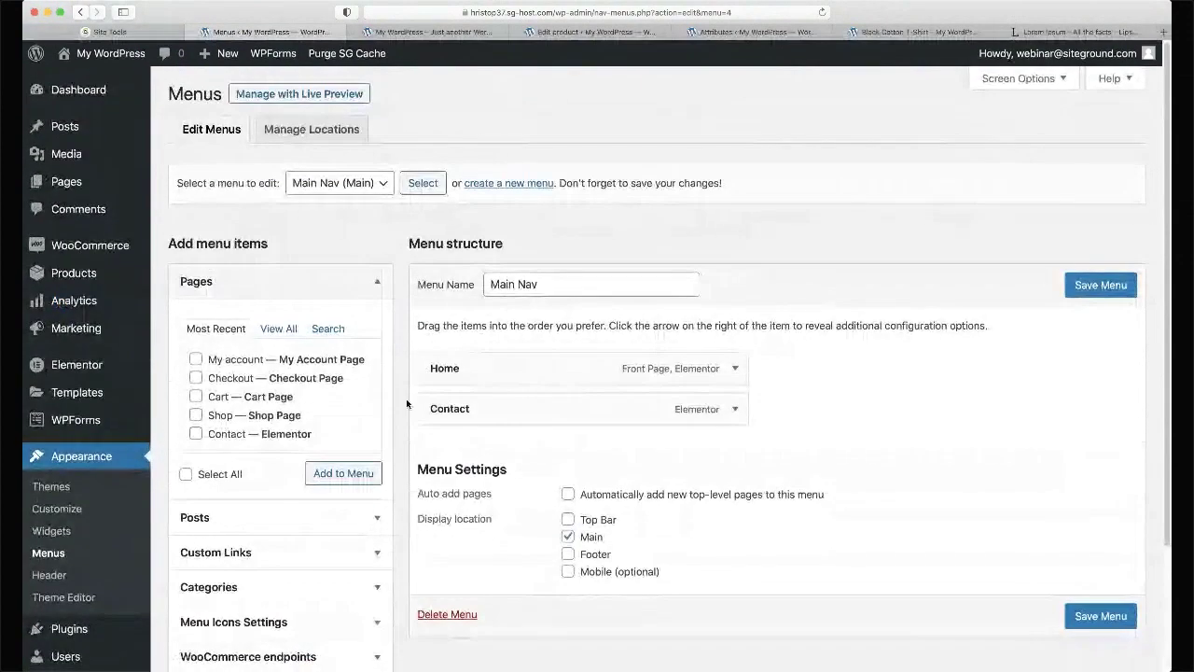
click(1060, 81)
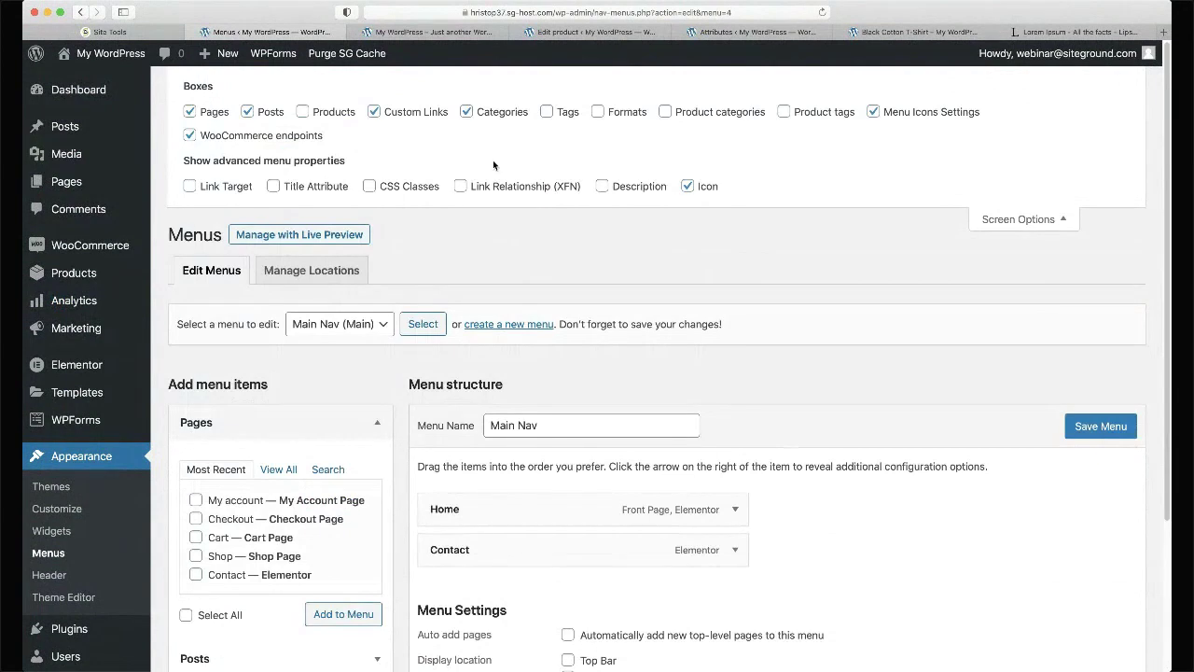
click(289, 140)
click(902, 112)
click(665, 113)
click(308, 113)
click(1057, 219)
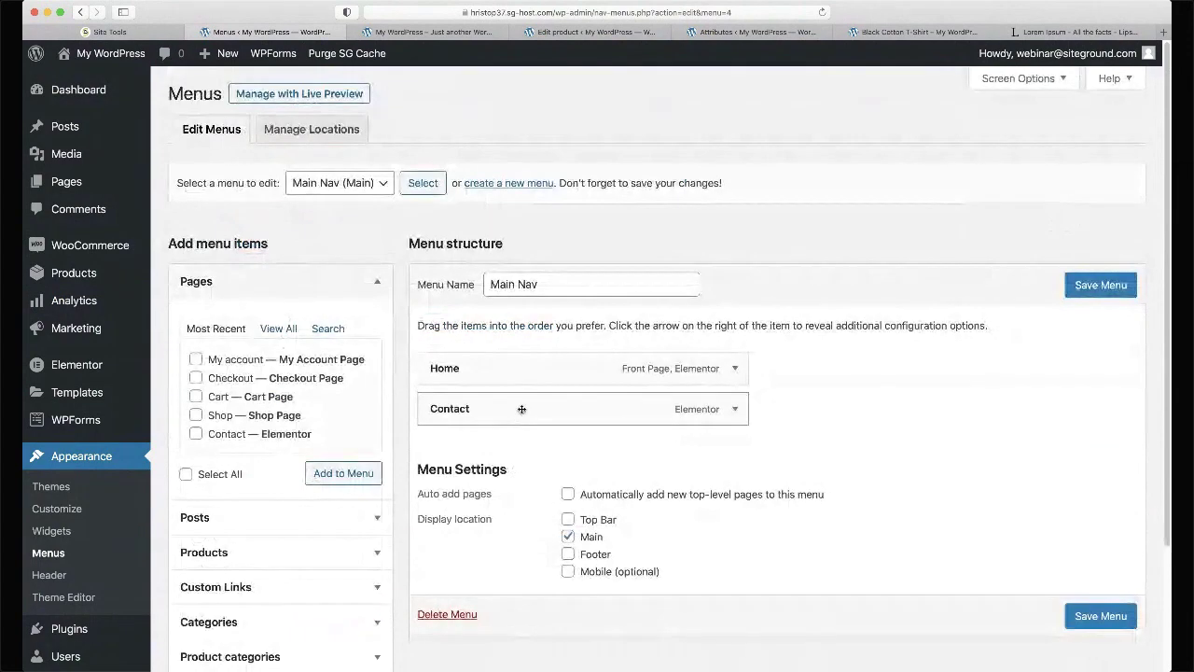
scroll(419, 373, down, 2)
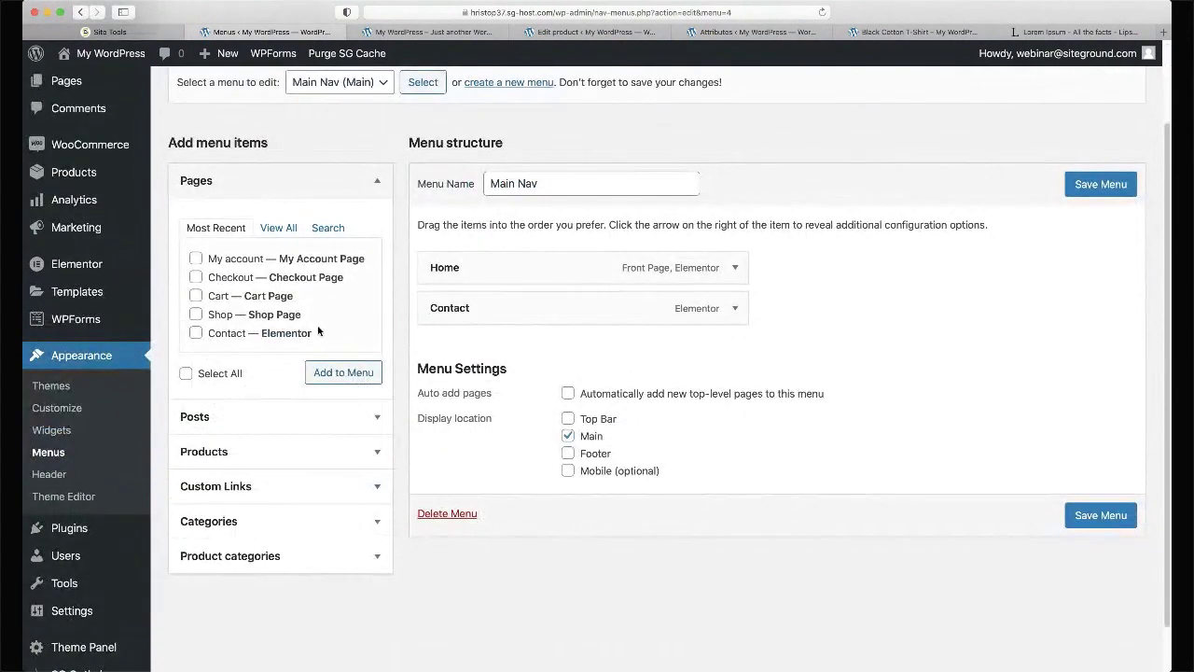
- Add Shop and the Men and Women T-shirts categories to Main Nav, nesting Men T-shirts under Shop
click(196, 314)
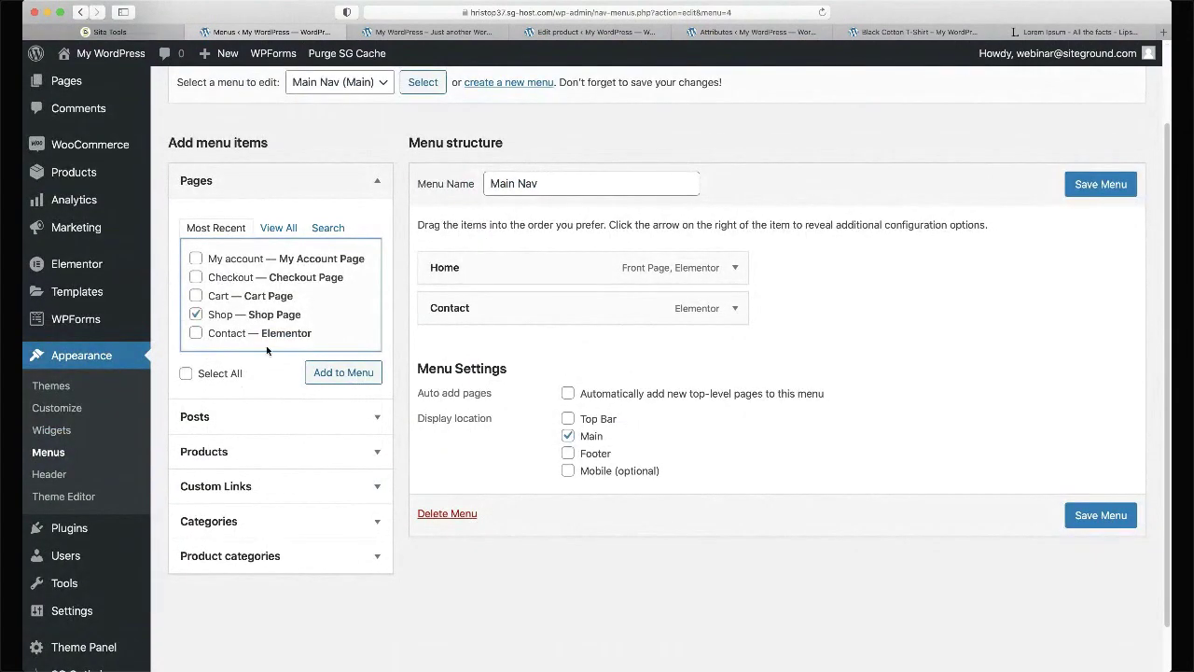
click(337, 379)
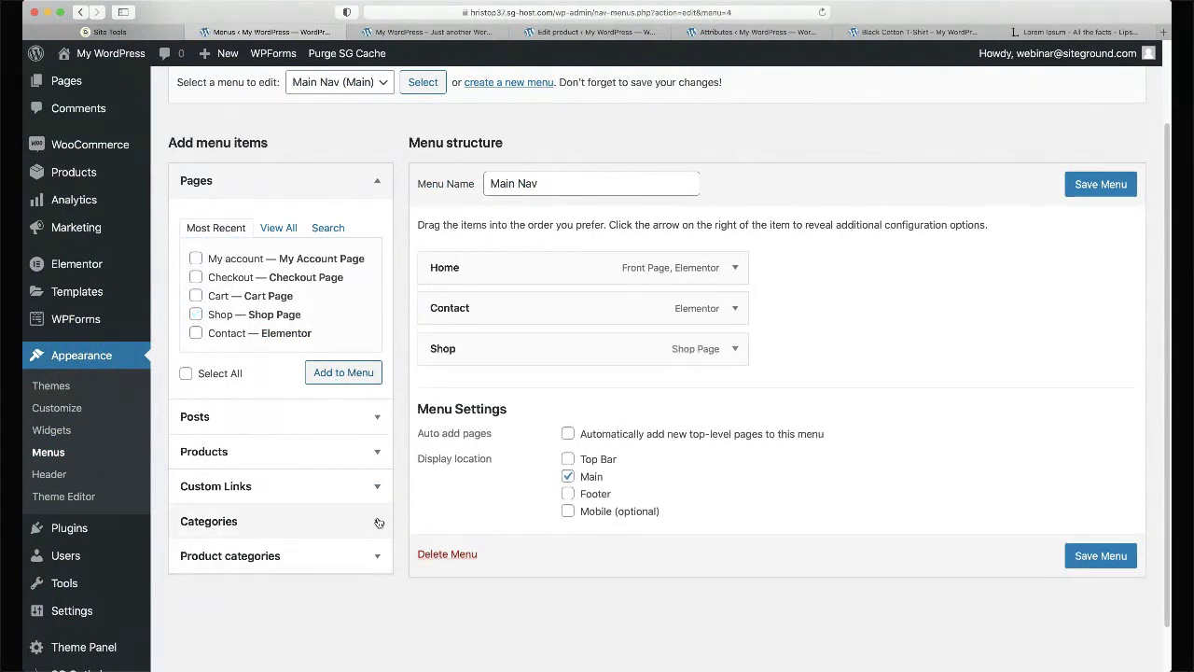
click(379, 555)
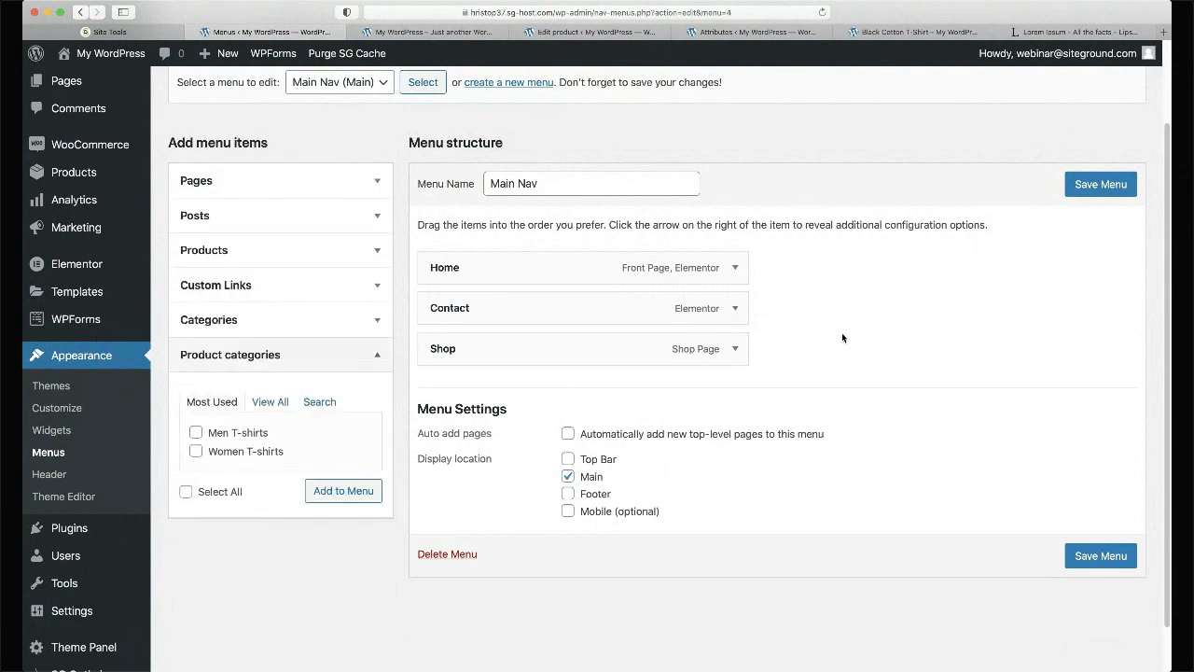
click(196, 433)
click(197, 451)
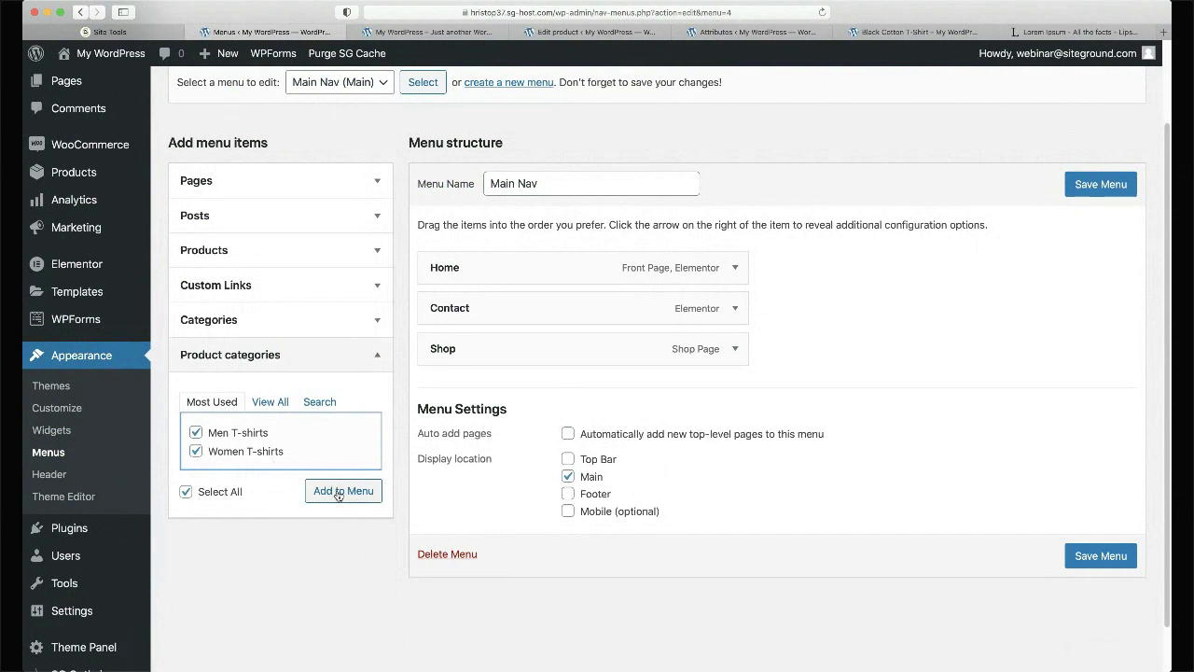
click(340, 493)
drag(491, 392, 514, 431)
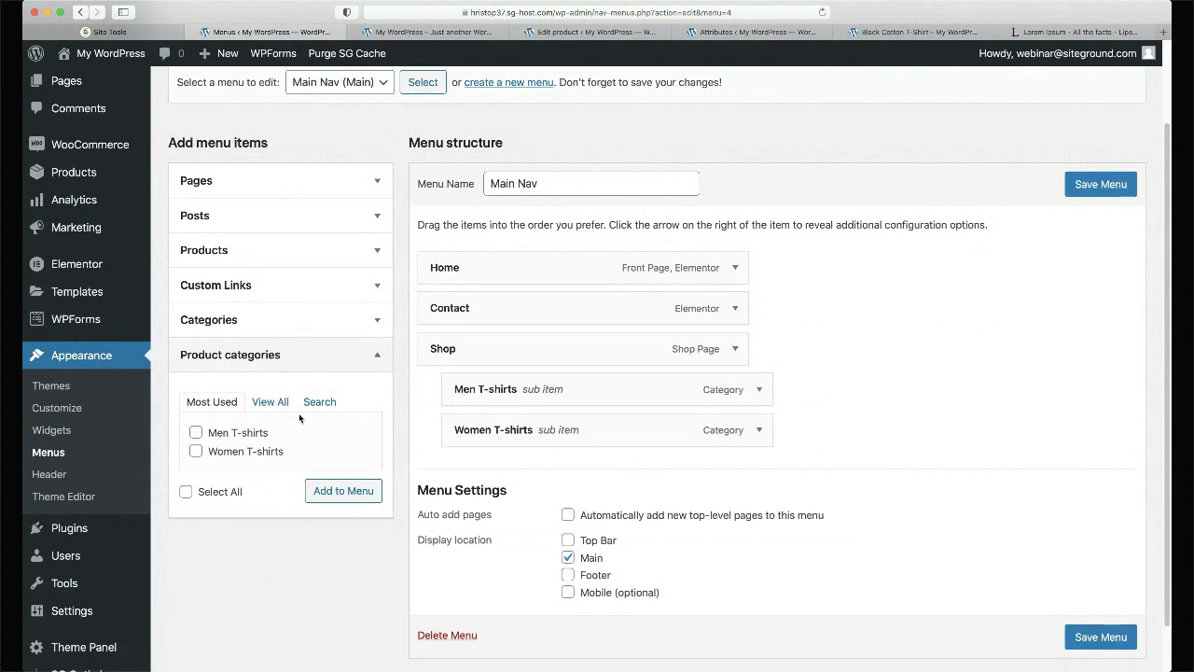
- Add My account, Cart and Checkout, nest Cart and Checkout under My account, and save the menu
click(341, 183)
click(196, 258)
click(332, 374)
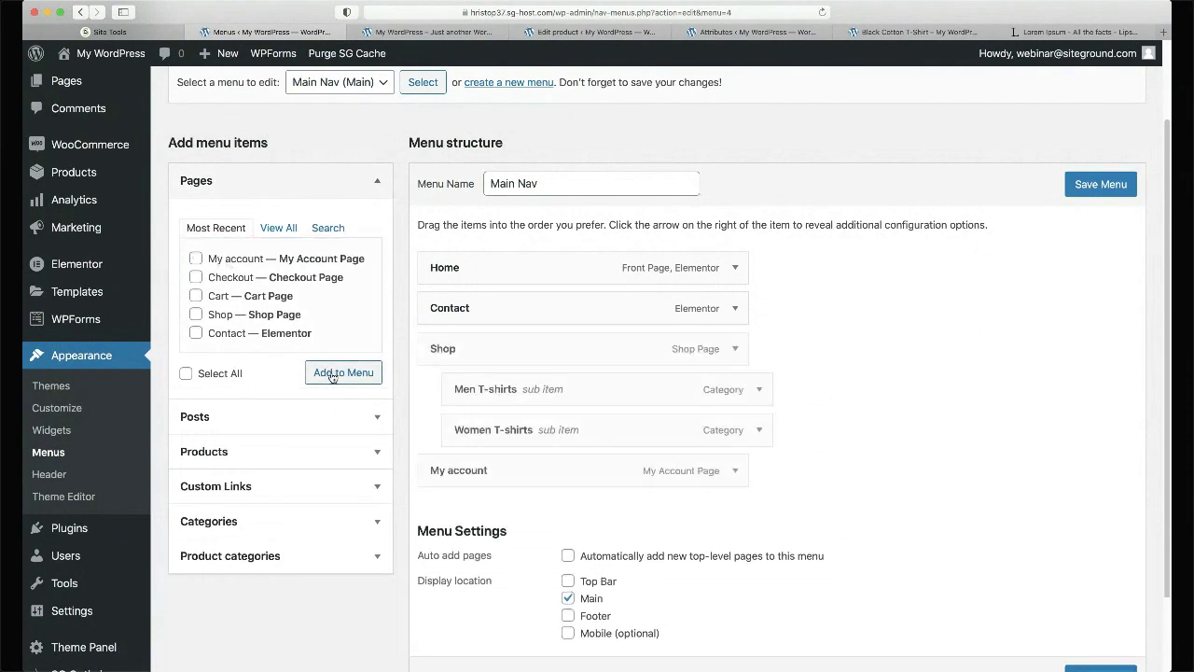
click(196, 296)
click(196, 277)
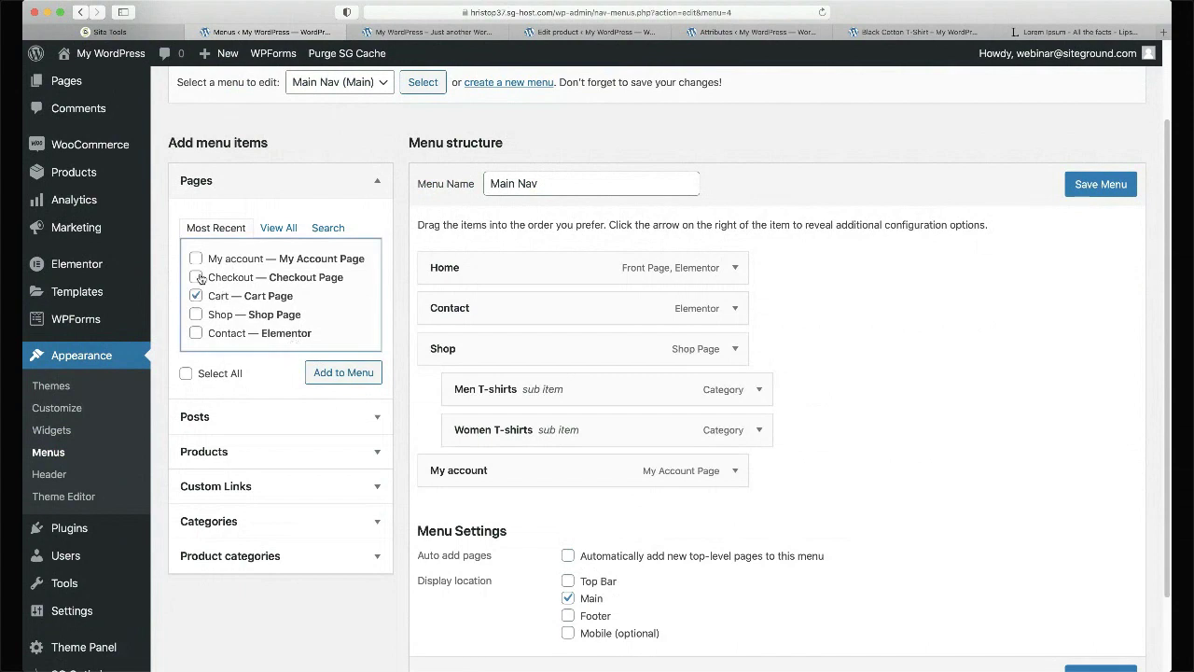
click(347, 374)
drag(507, 544, 533, 506)
drag(496, 549, 528, 550)
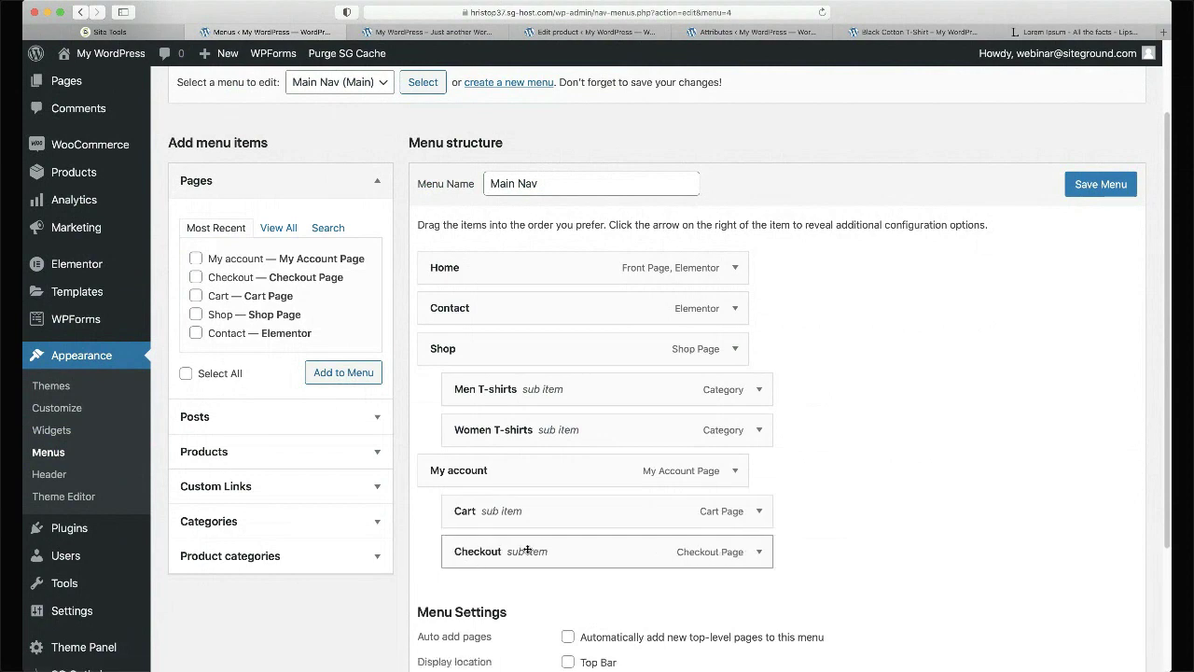
click(1091, 182)
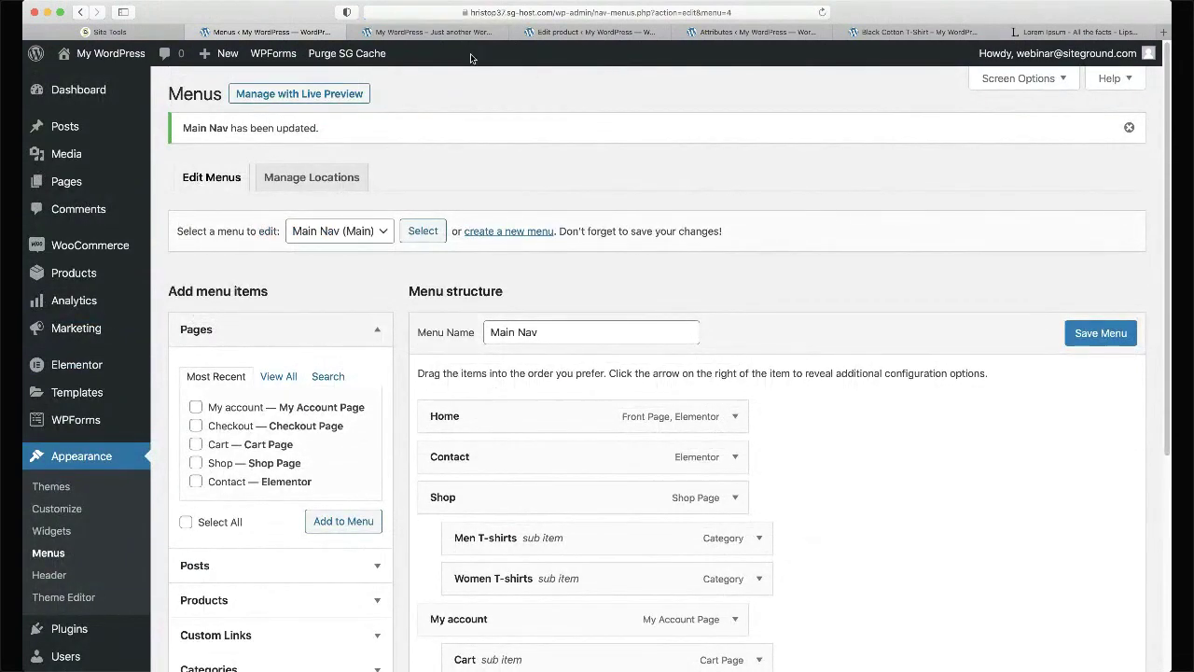
- On the storefront, go from Shop to the Men T-shirts category page and open its Edit category page
click(434, 31)
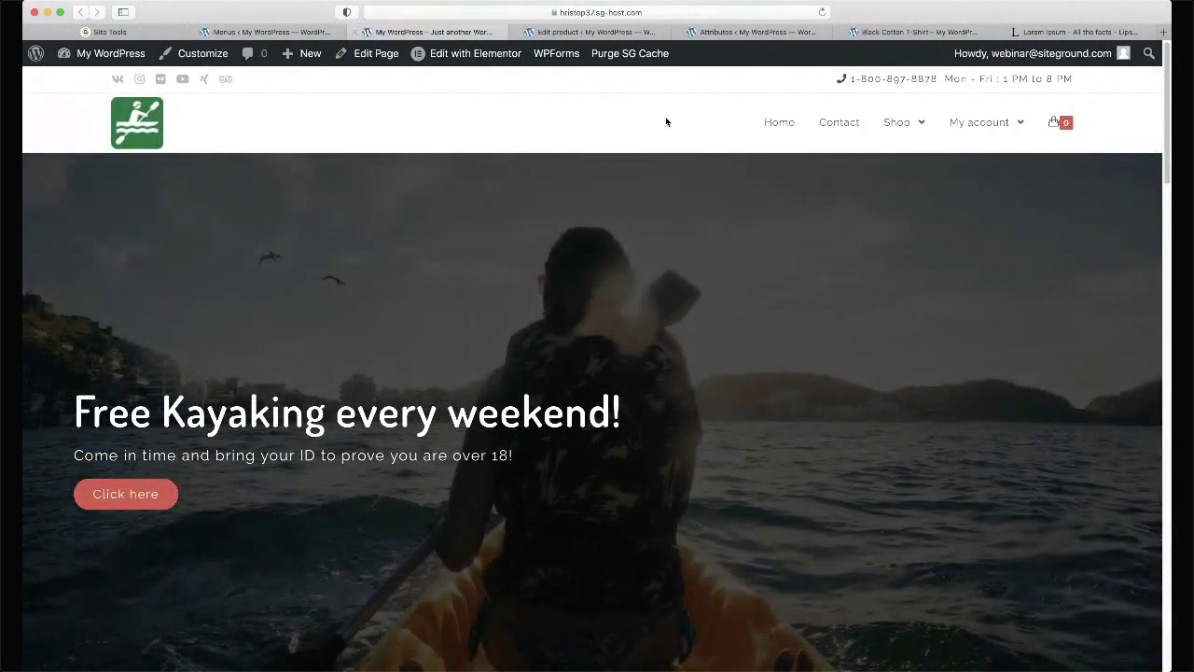
click(892, 125)
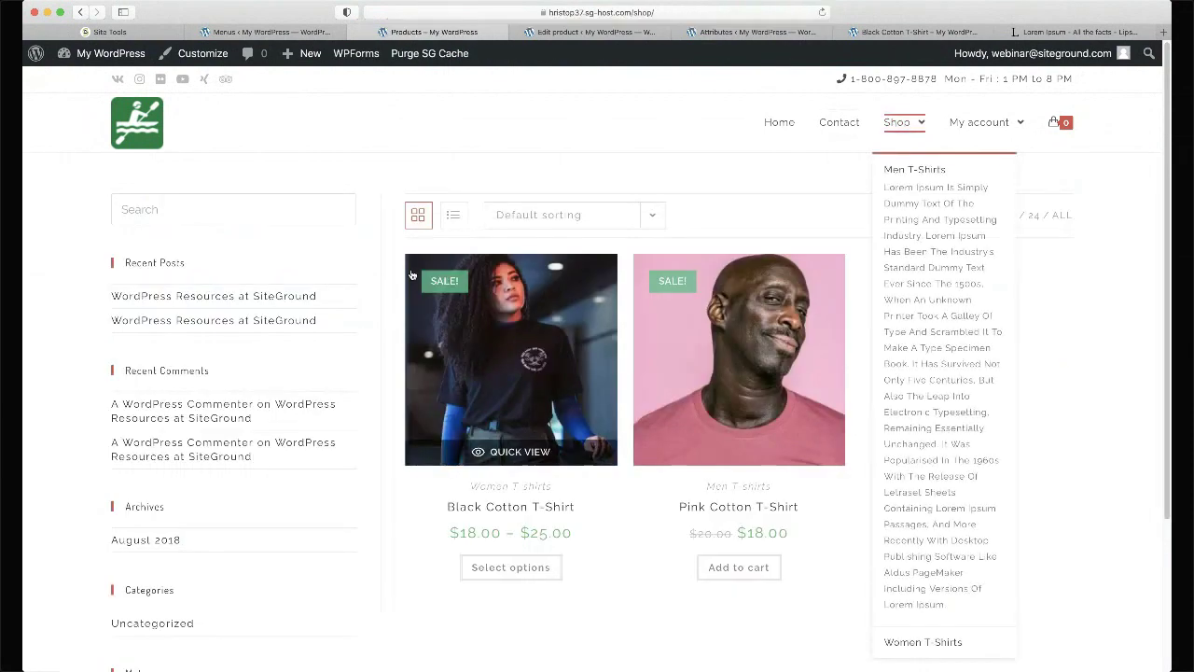
scroll(413, 380, down, 3)
scroll(413, 380, up, 3)
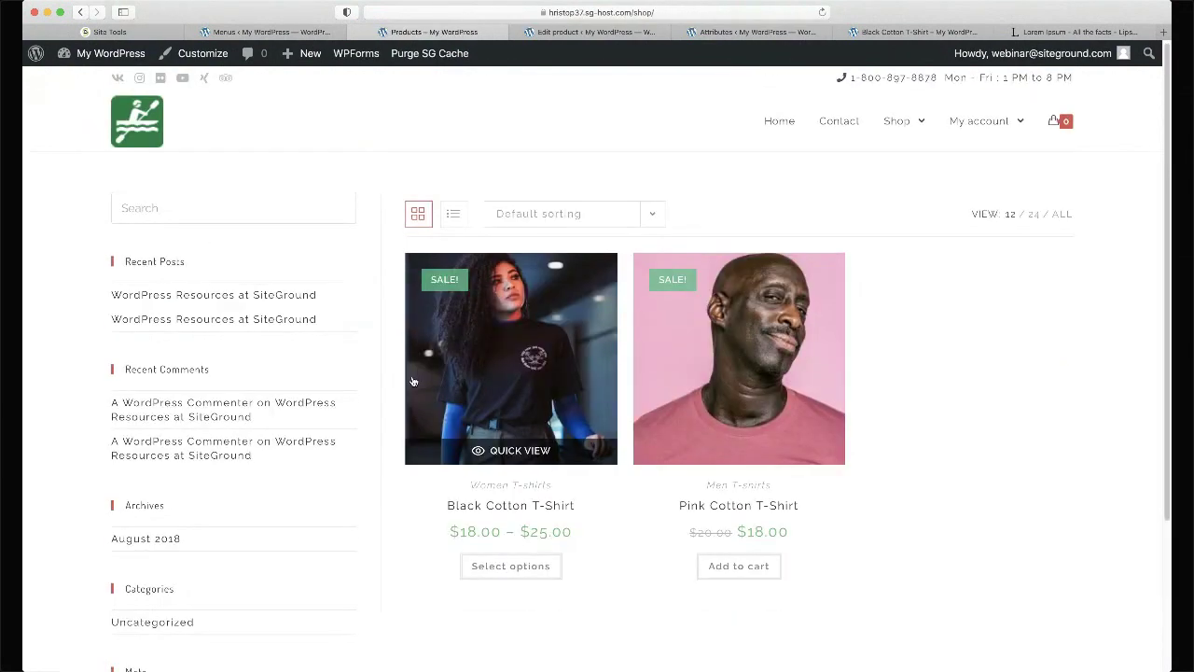
mouse_move(897, 122)
click(898, 165)
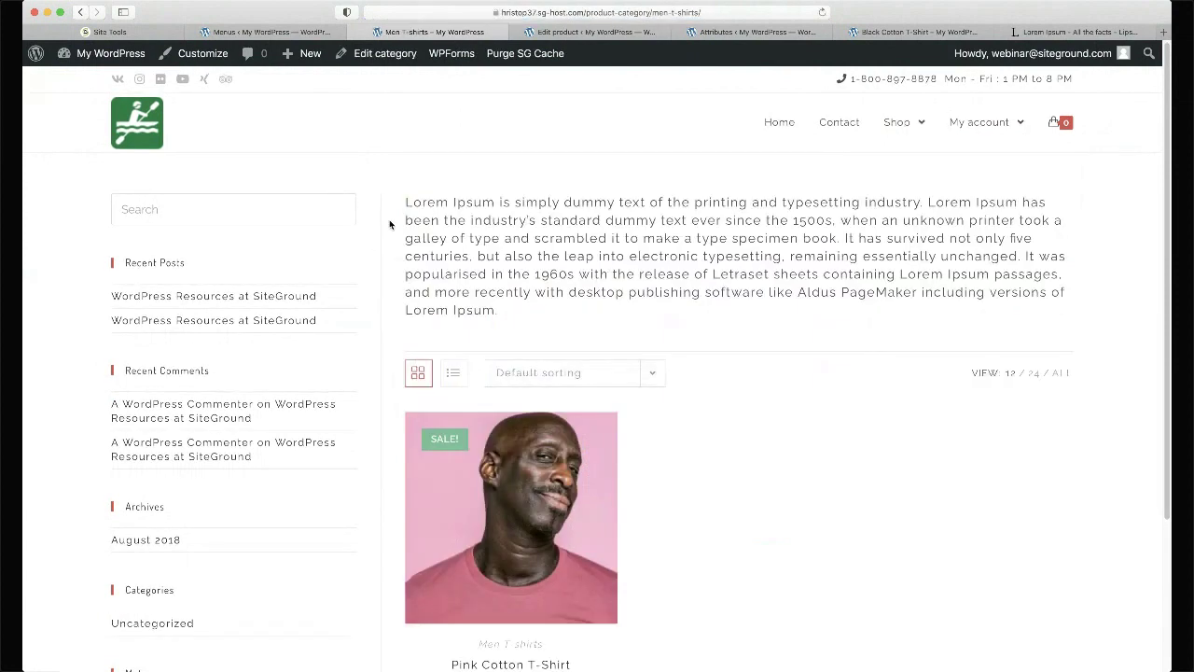
scroll(389, 221, down, 2)
scroll(390, 224, down, 1)
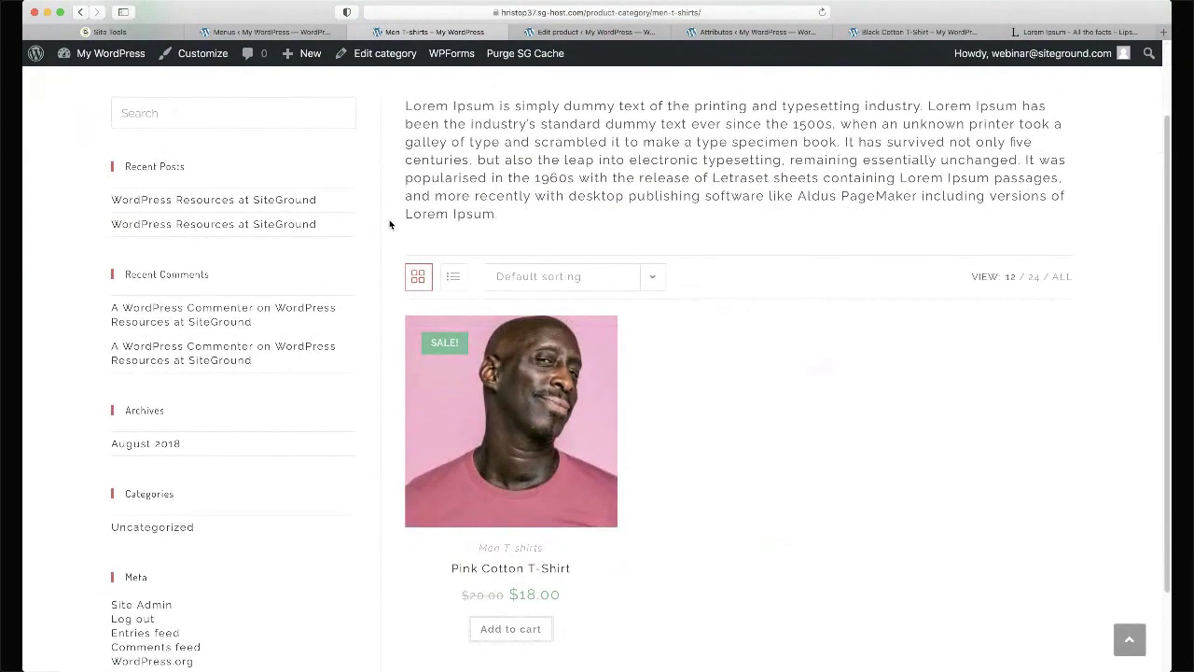
scroll(390, 224, down, 2)
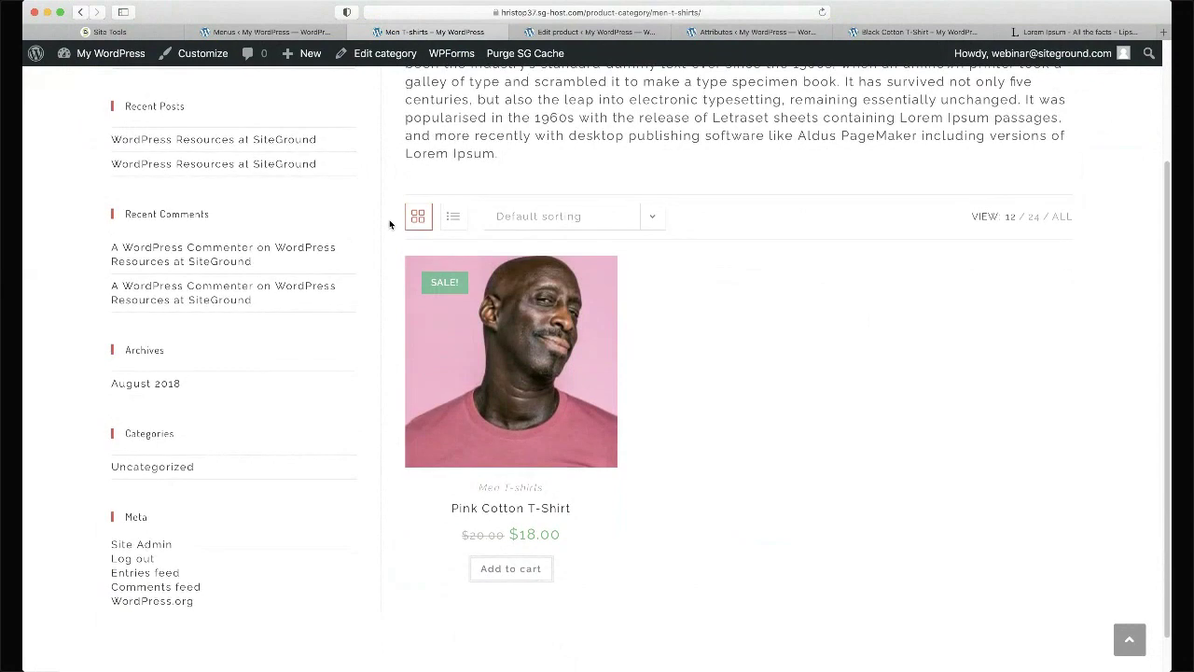
scroll(389, 219, up, 5)
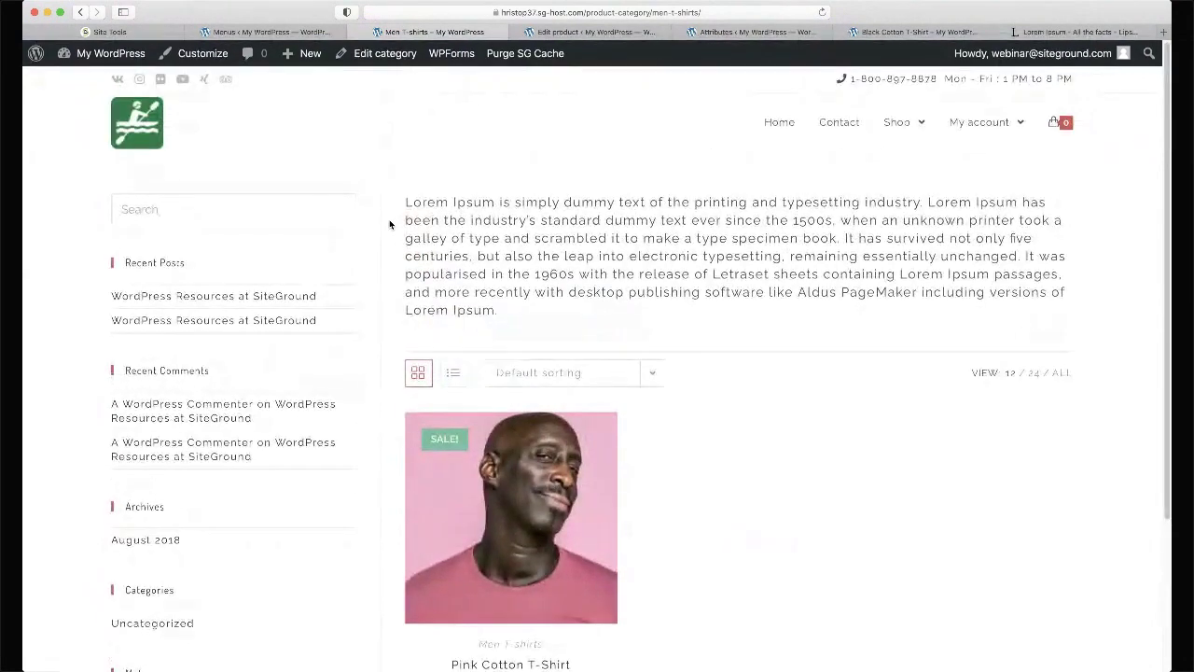
mouse_move(905, 126)
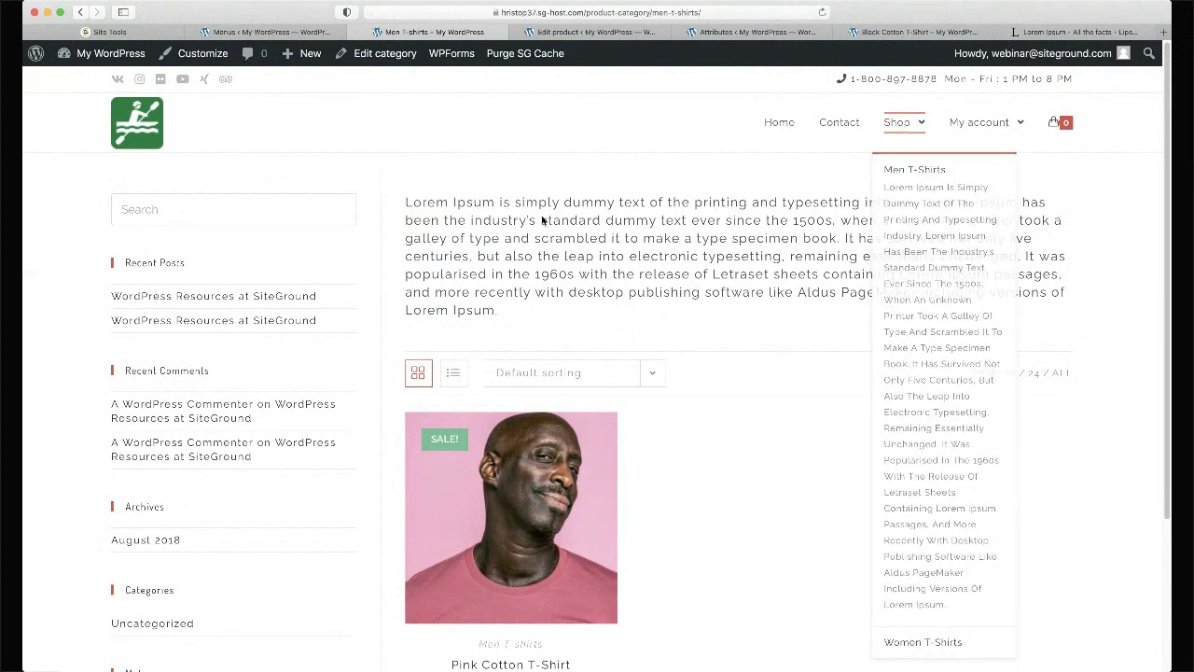
super+click(386, 53)
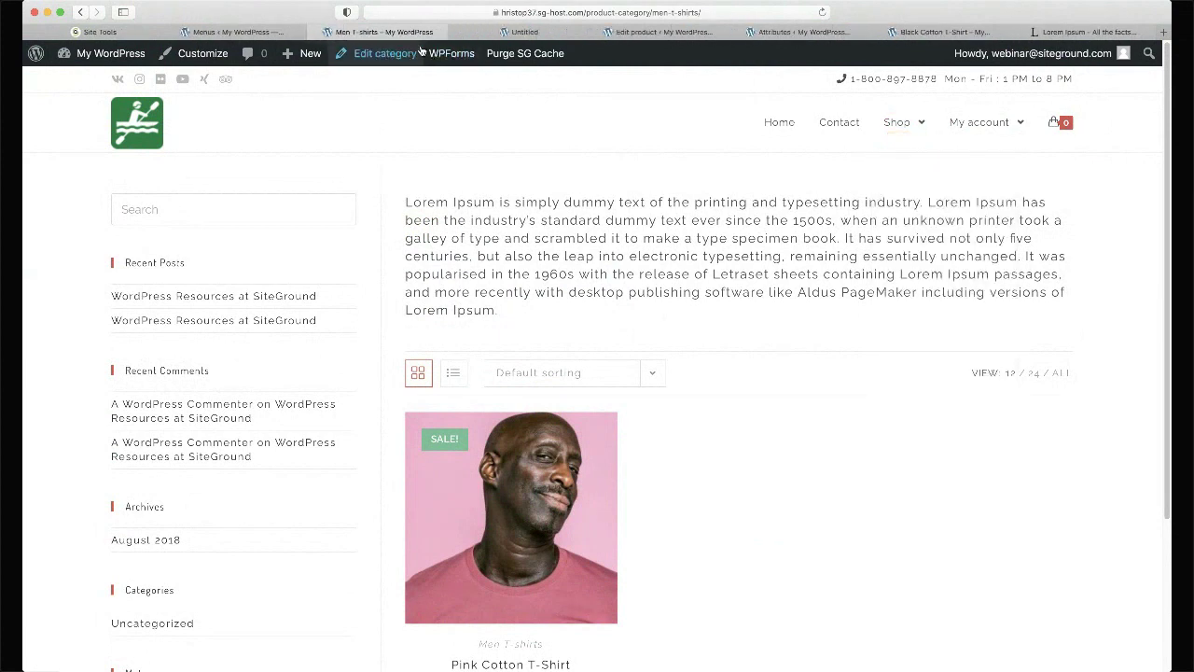
- Delete the Men T-shirts Lorem Ipsum description, update the category, and return to the storefront
click(522, 31)
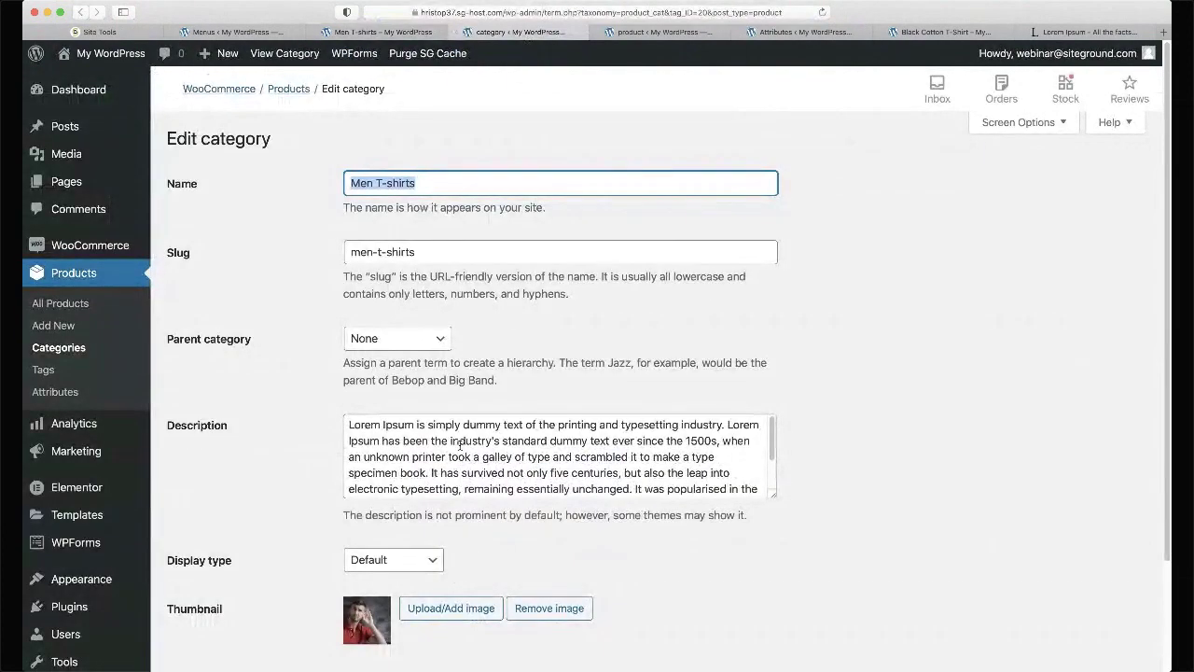
click(463, 437)
key(super+a)
key(BackSpace)
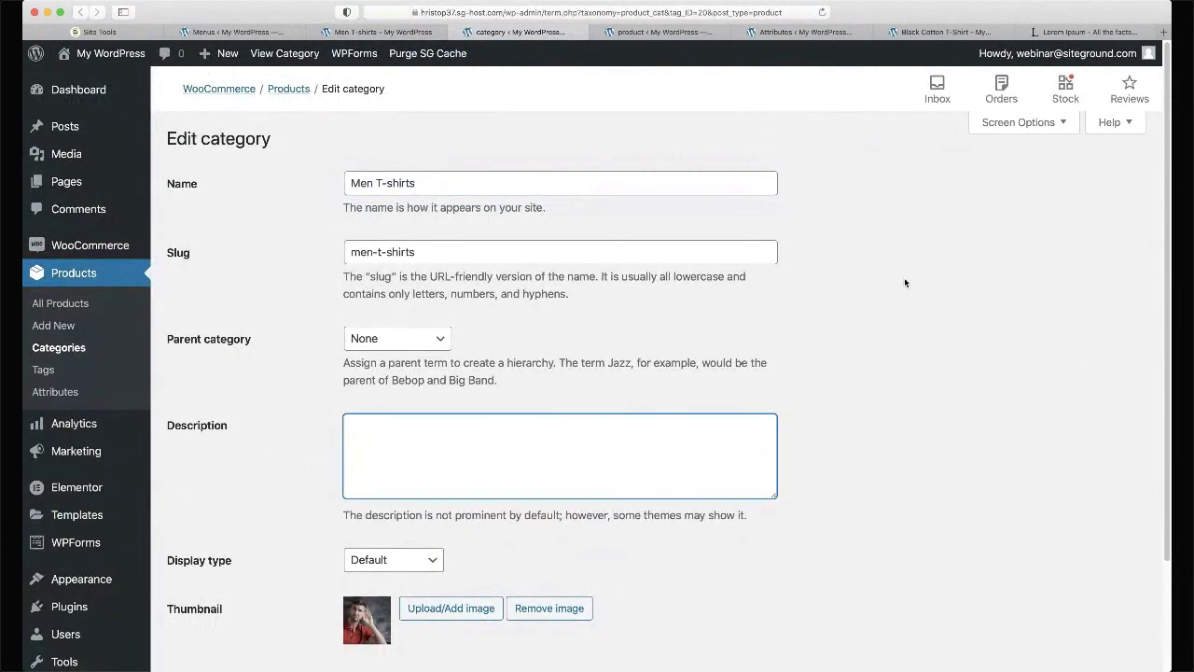
scroll(904, 279, down, 3)
click(187, 556)
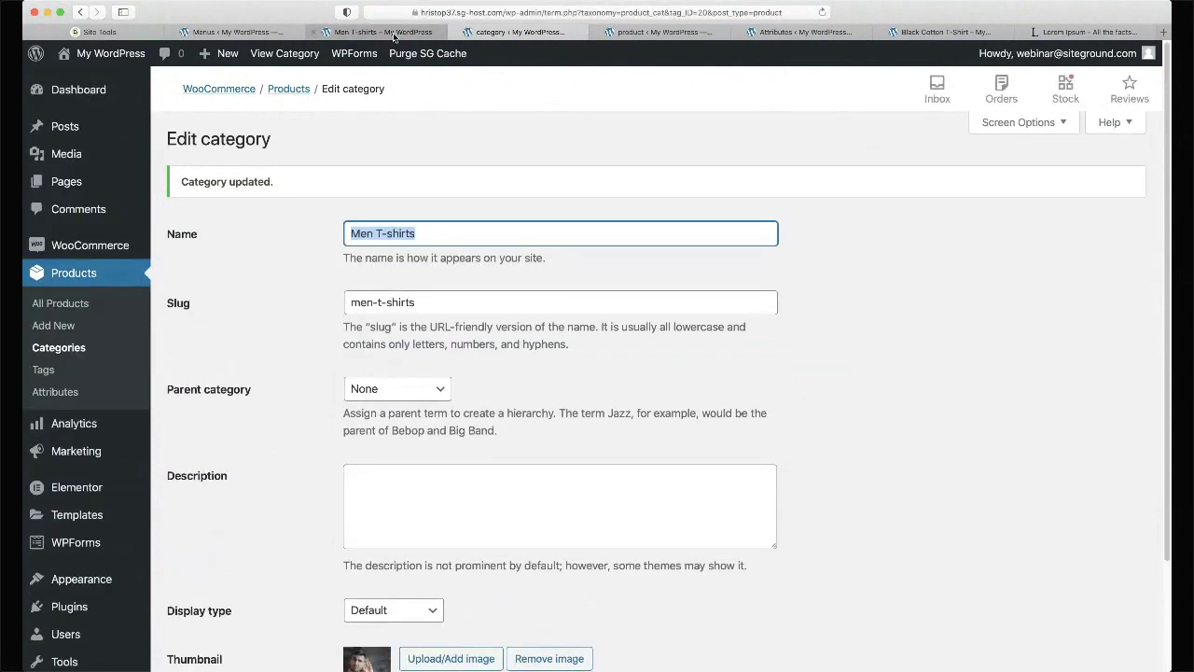
click(393, 34)
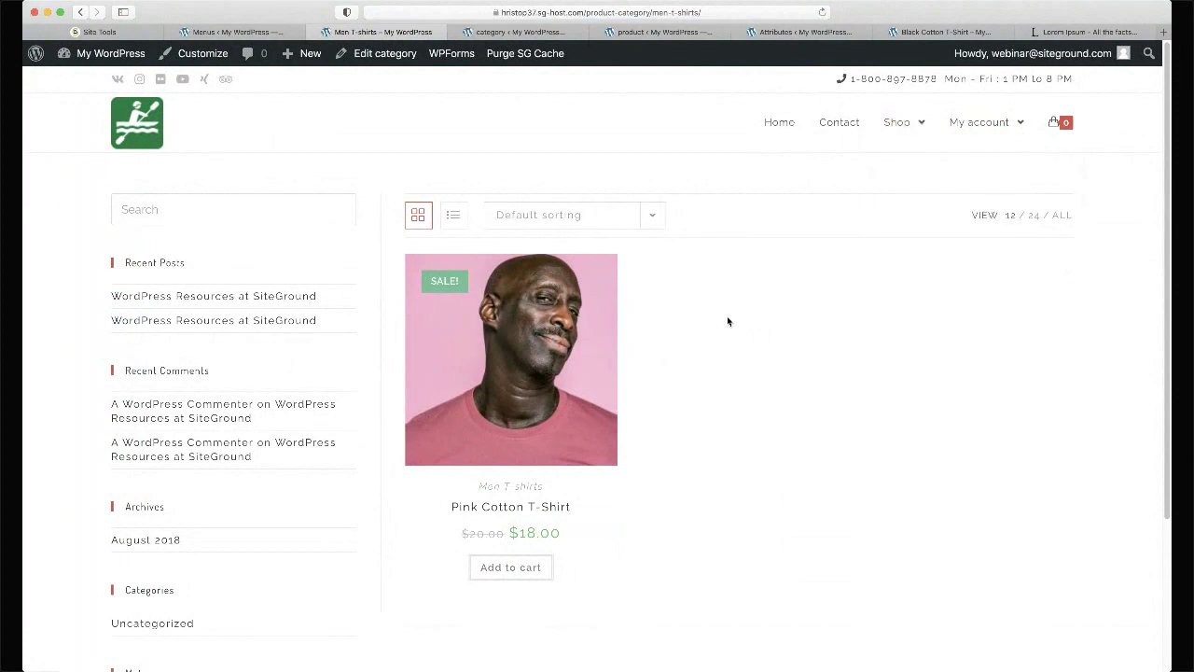
- View the Pink Cotton T-Shirt and Black Cotton T-Shirt product pages, then return to the Main Nav editor
click(527, 362)
scroll(565, 275, down, 2)
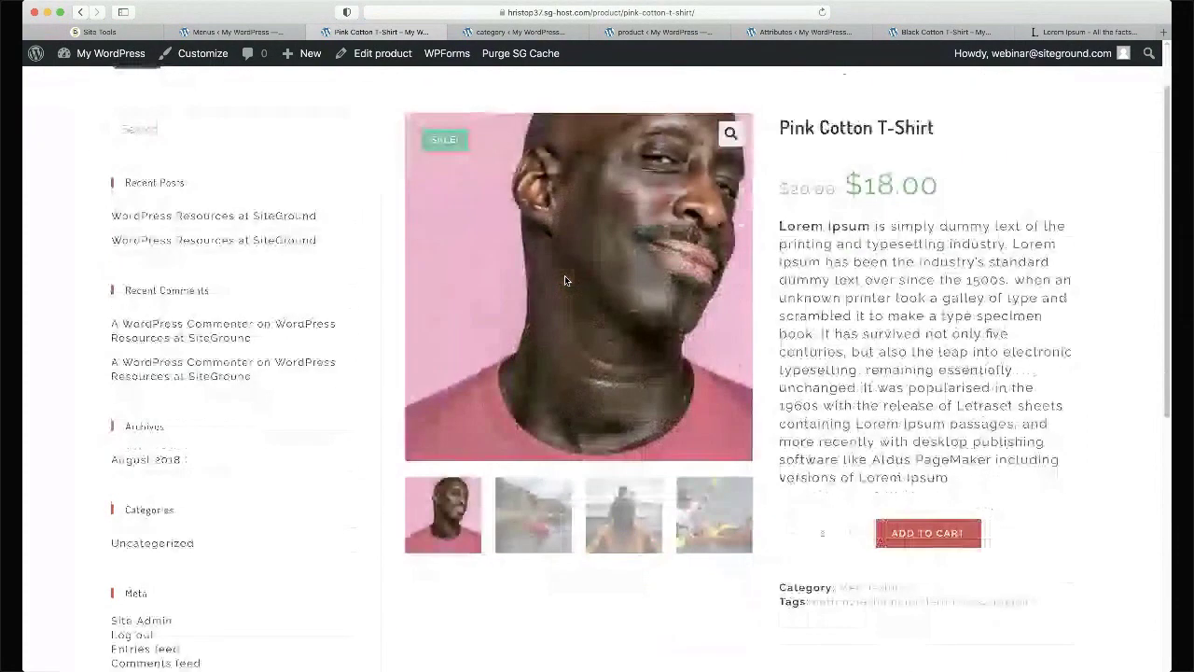
scroll(628, 444, up, 2)
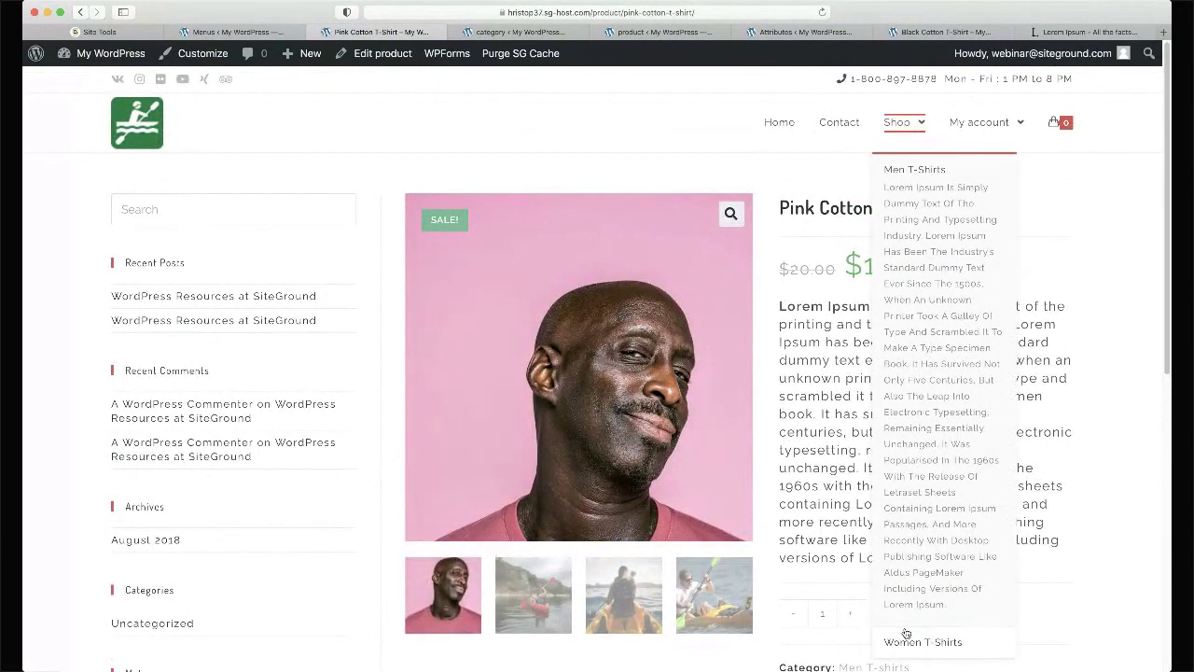
click(908, 642)
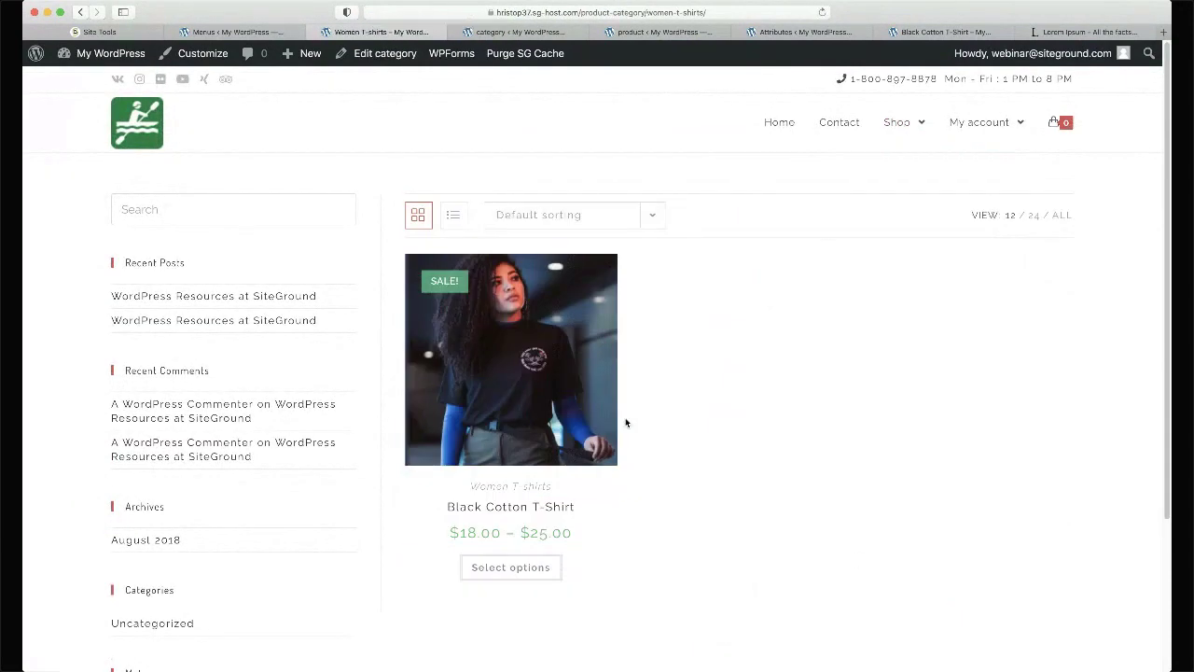
click(491, 405)
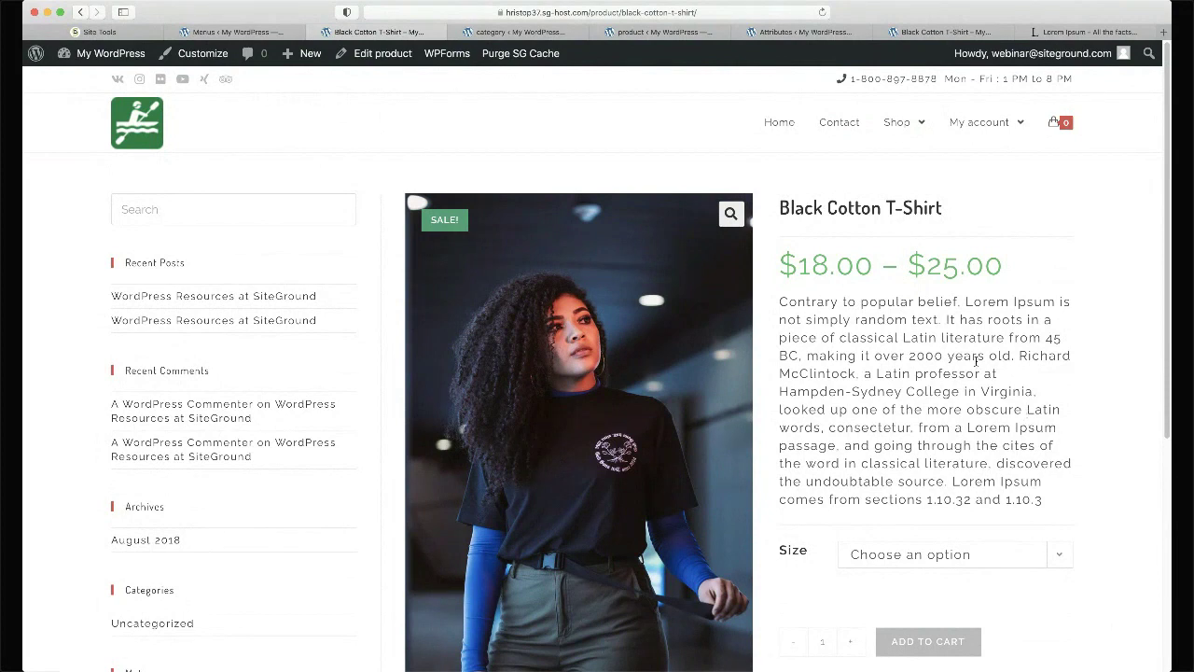
key(ctrl+shift+Tab)
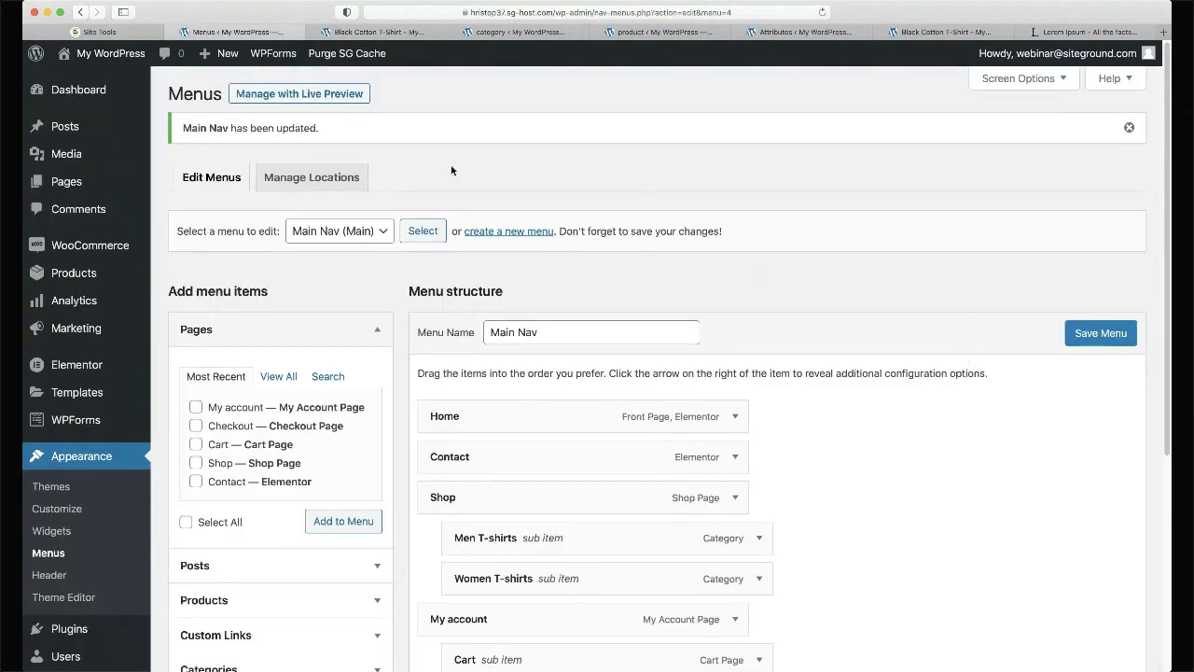
- Enable Direct bank transfer and Cash on delivery payments, moving Cash on delivery to the top
mouse_move(107, 258)
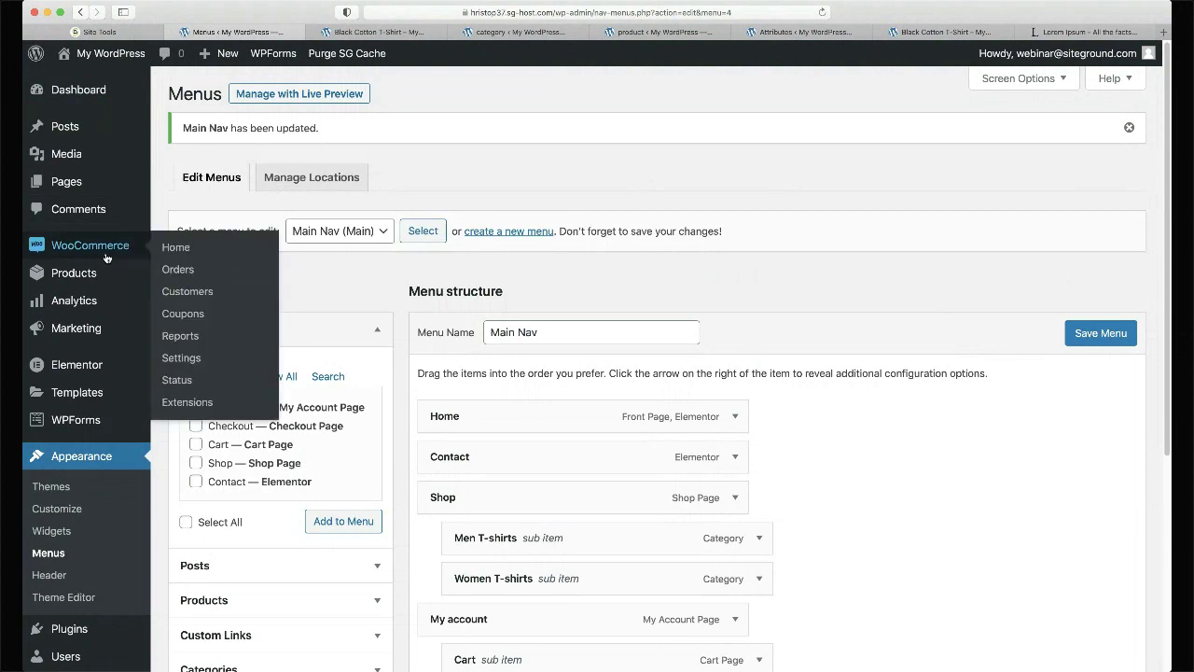
click(180, 358)
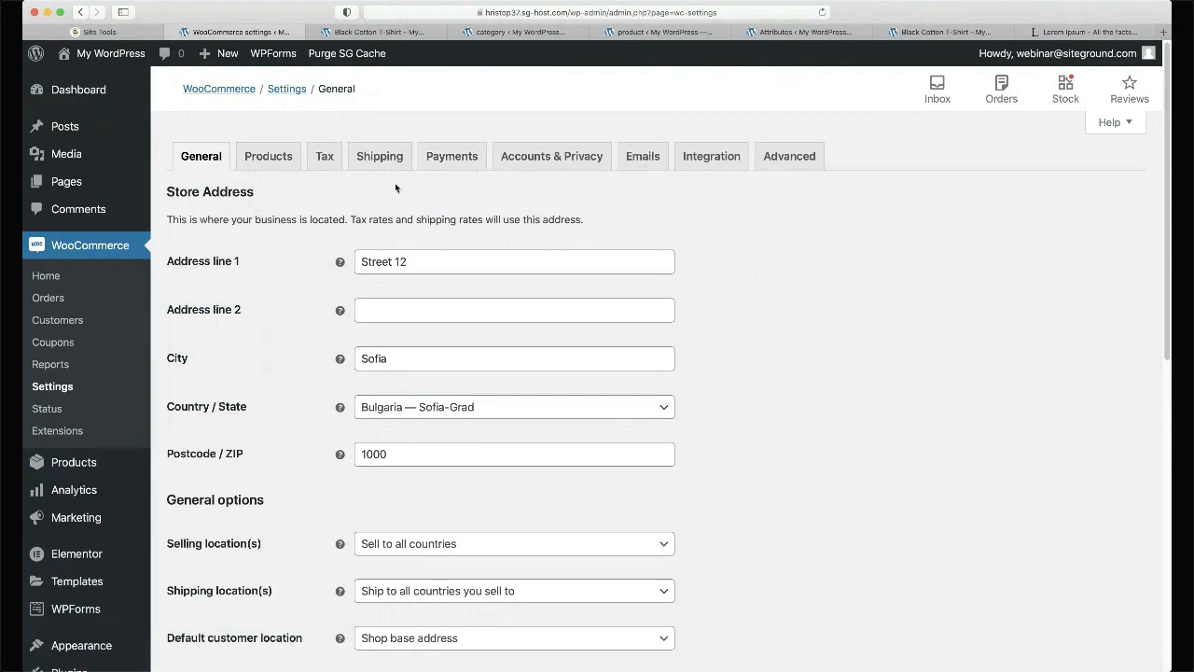
click(444, 161)
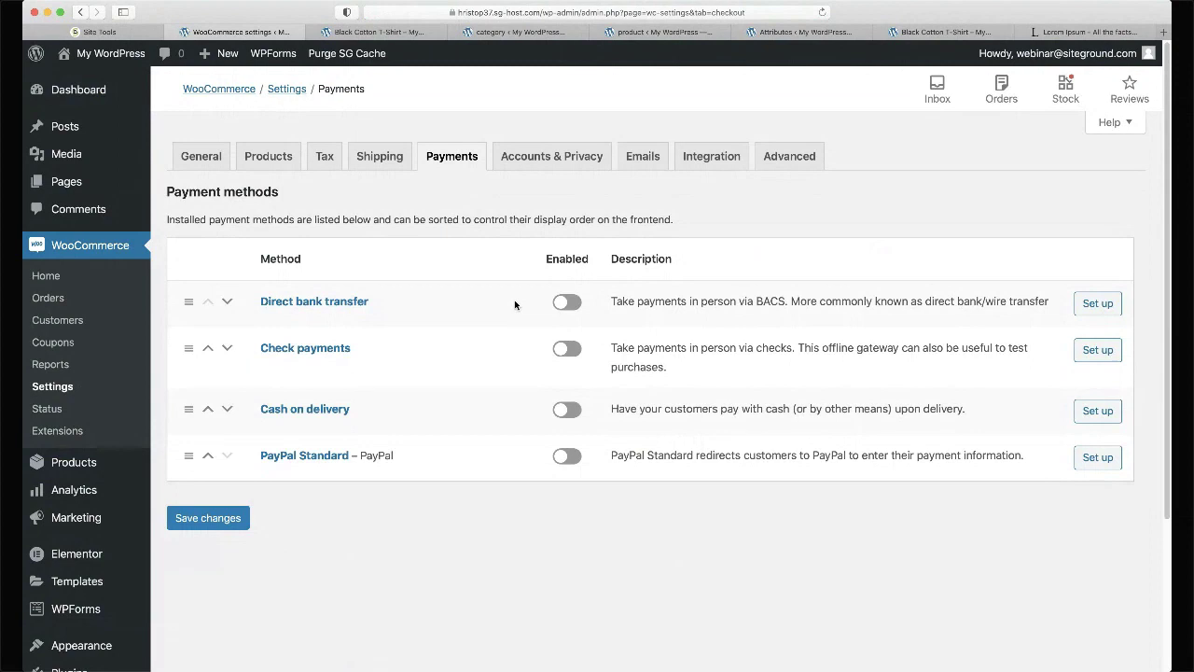
click(565, 303)
click(566, 414)
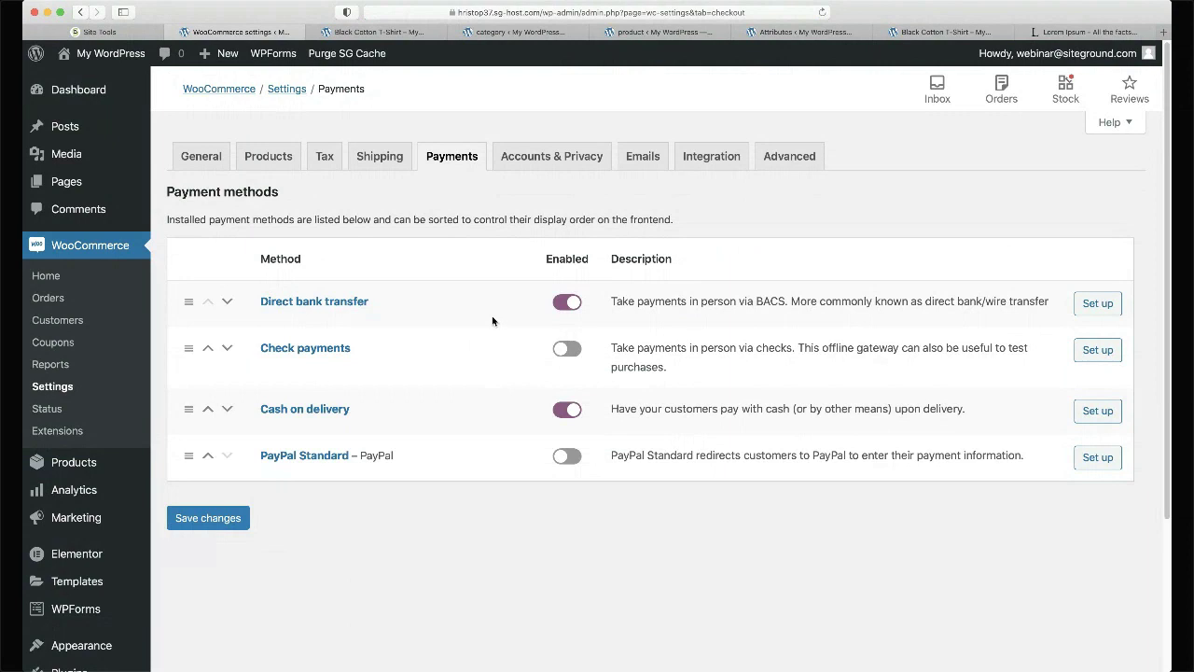
drag(188, 411, 191, 299)
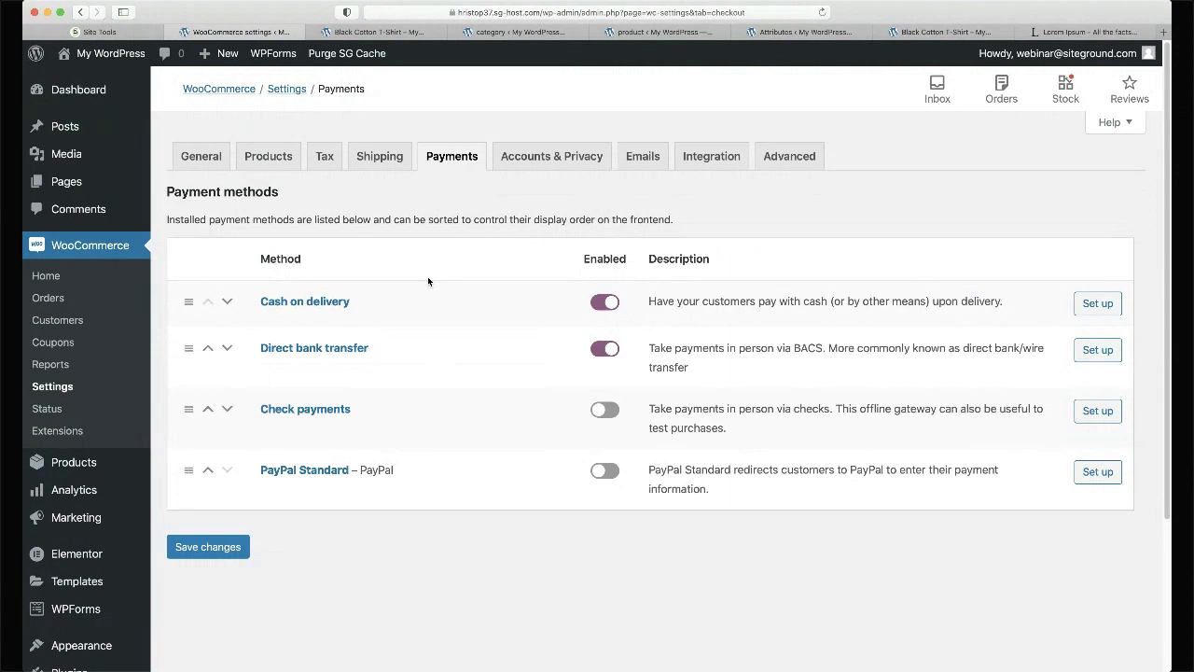
scroll(427, 280, down, 1)
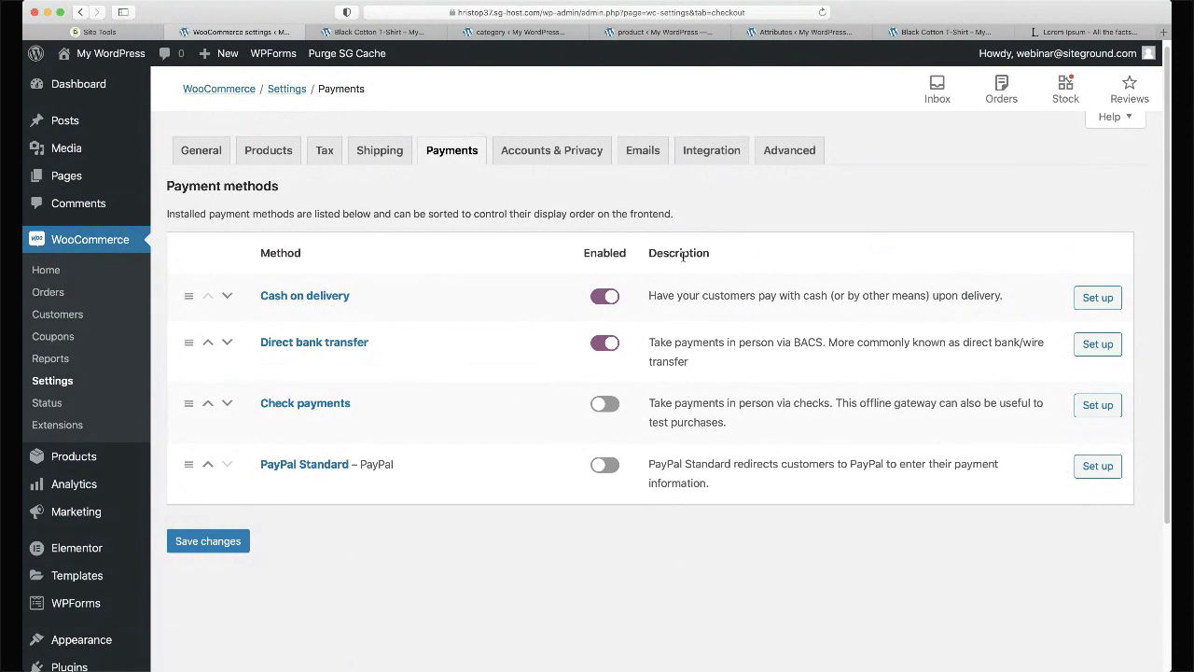
- Enter the bank account name, IBAN and BIC/Swift code for Direct bank transfer and save
click(1106, 345)
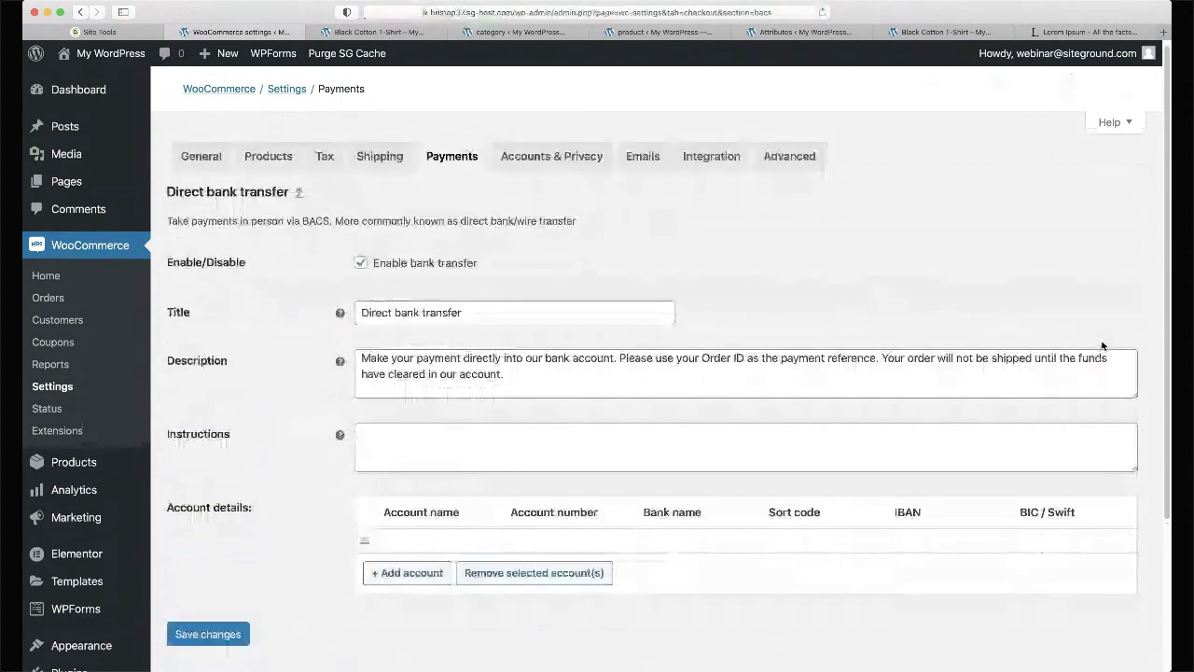
click(427, 531)
text(My)
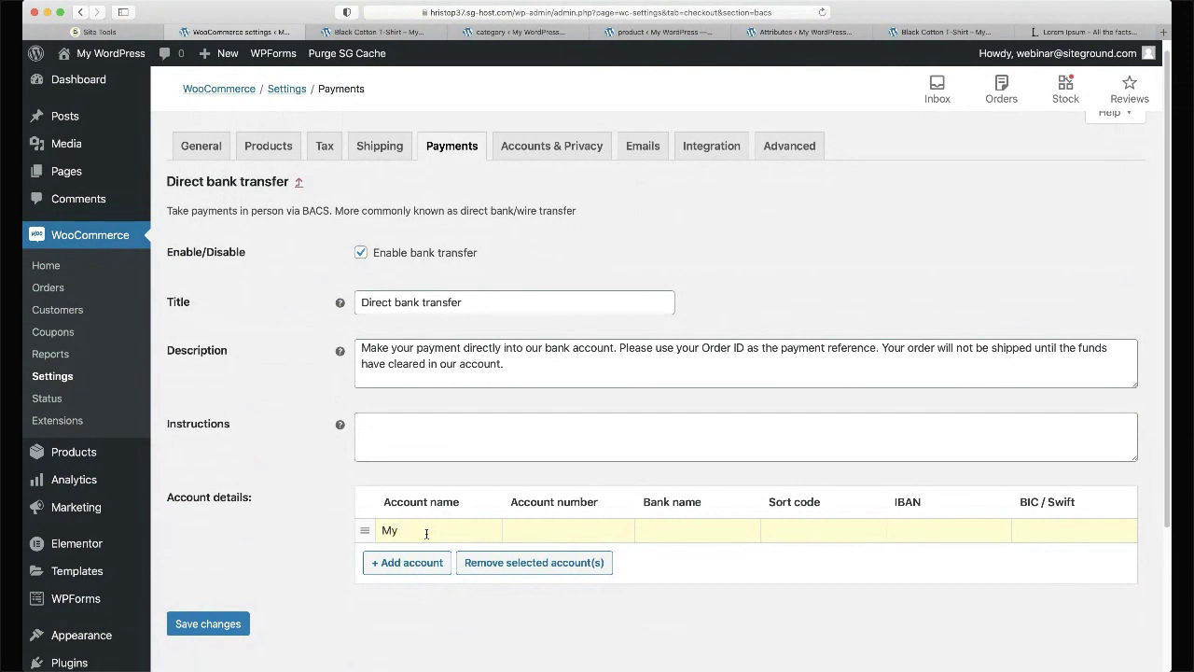
text( account)
text(BG123)
text(13213123)
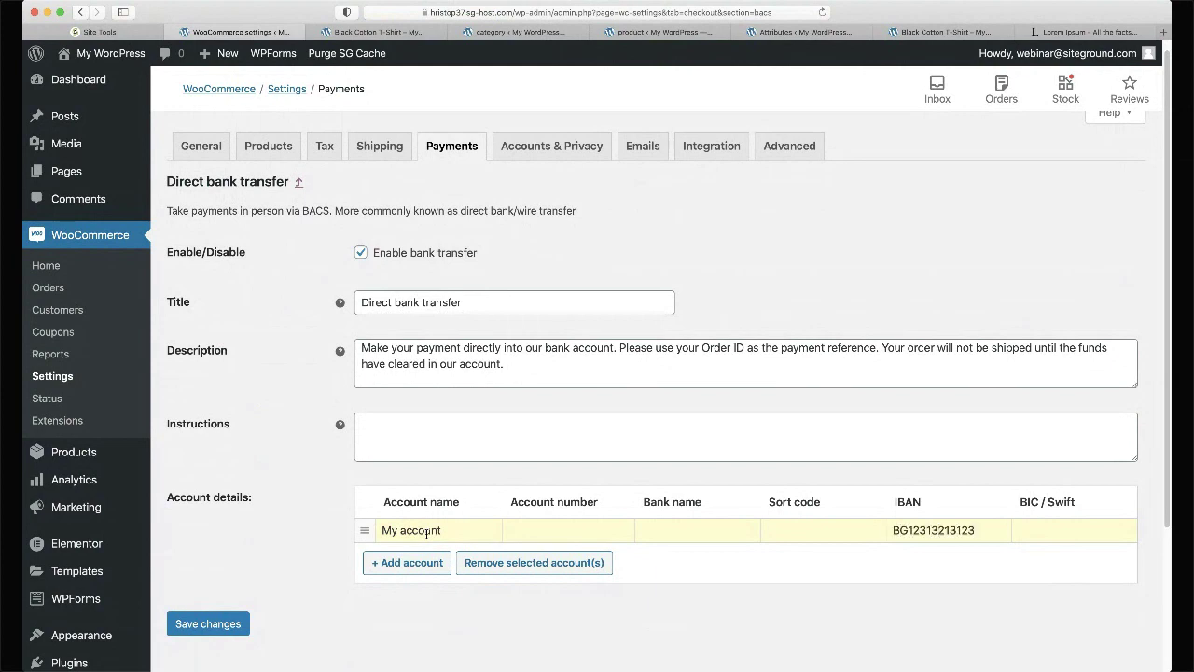
key(Tab)
text(SWIFT 13123)
click(210, 623)
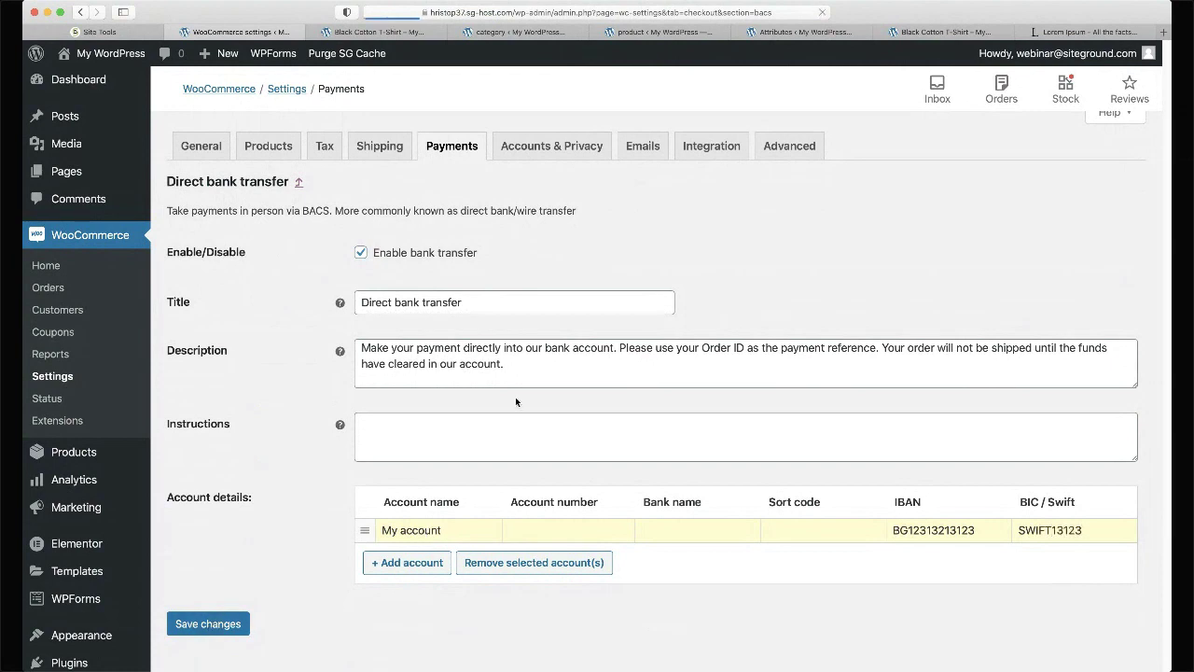
scroll(516, 397, down, 3)
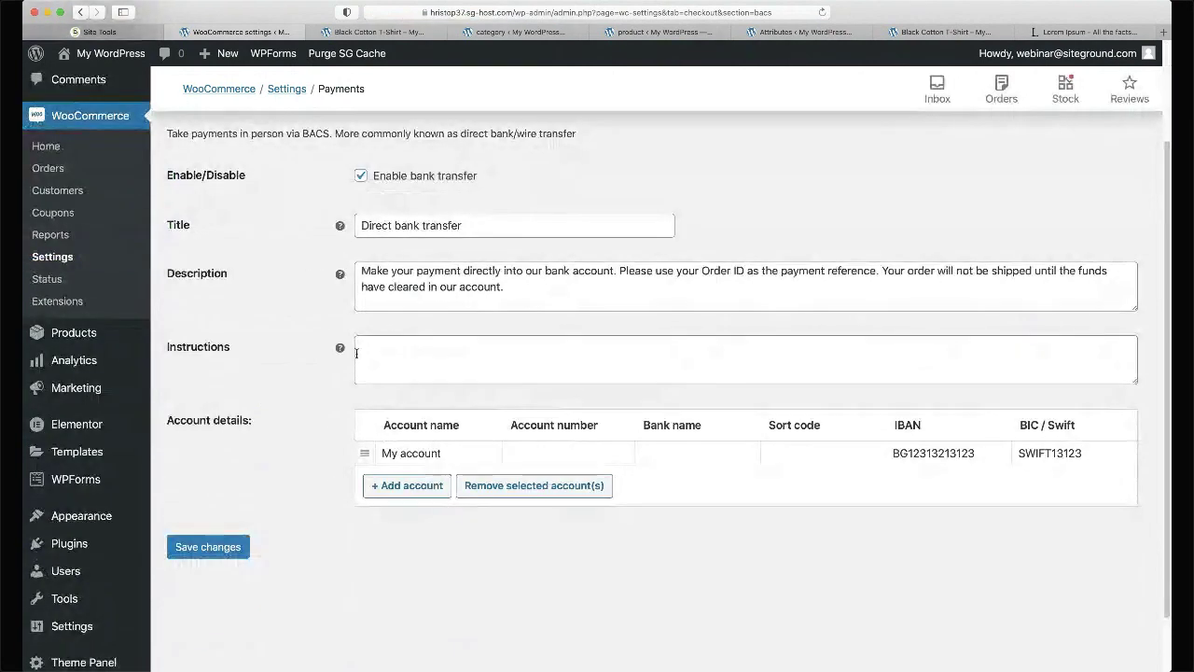
scroll(261, 222, up, 2)
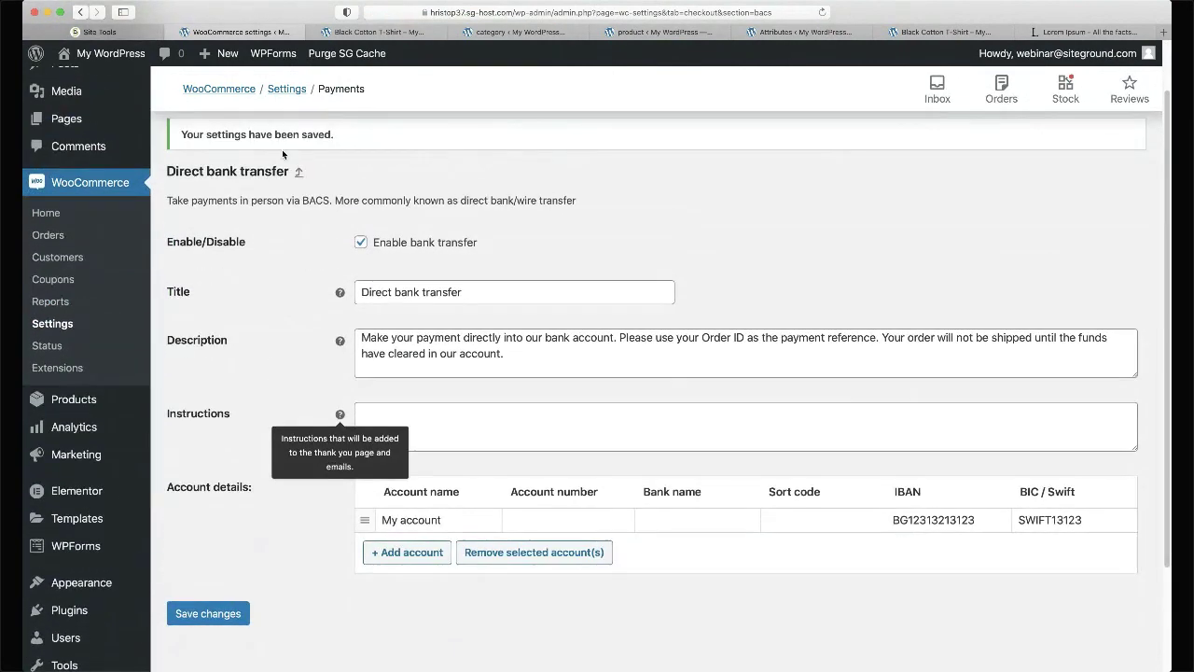
scroll(334, 228, up, 2)
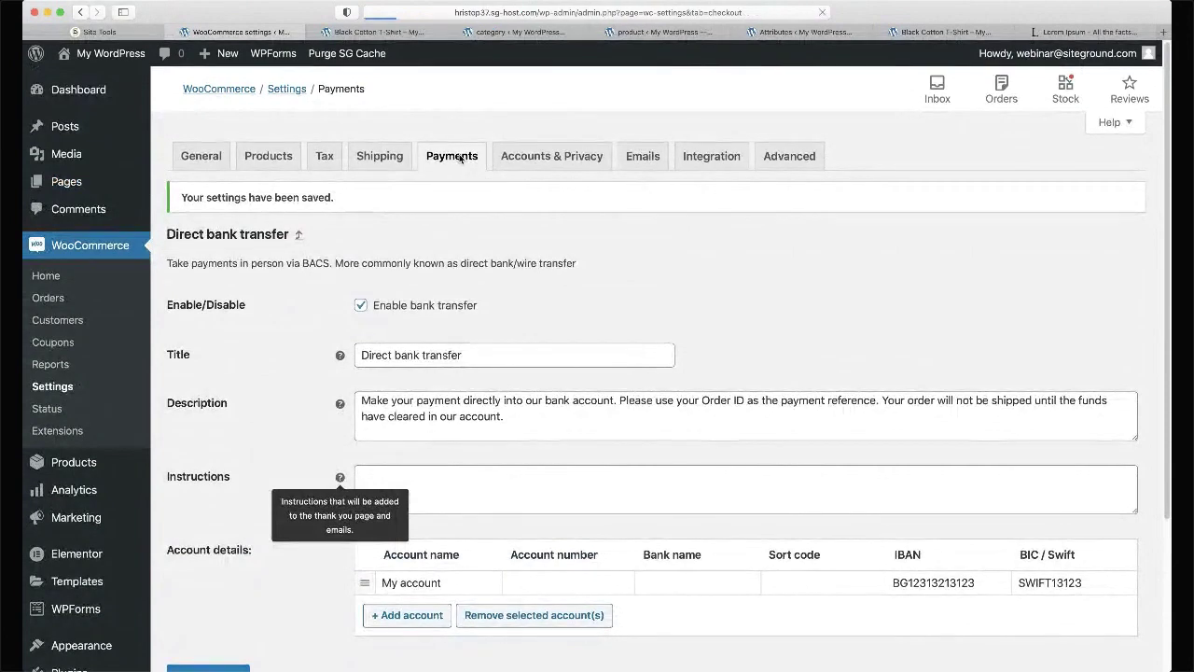
- Move Cash on delivery to the top of the payment methods, save the order, and review its settings
click(446, 157)
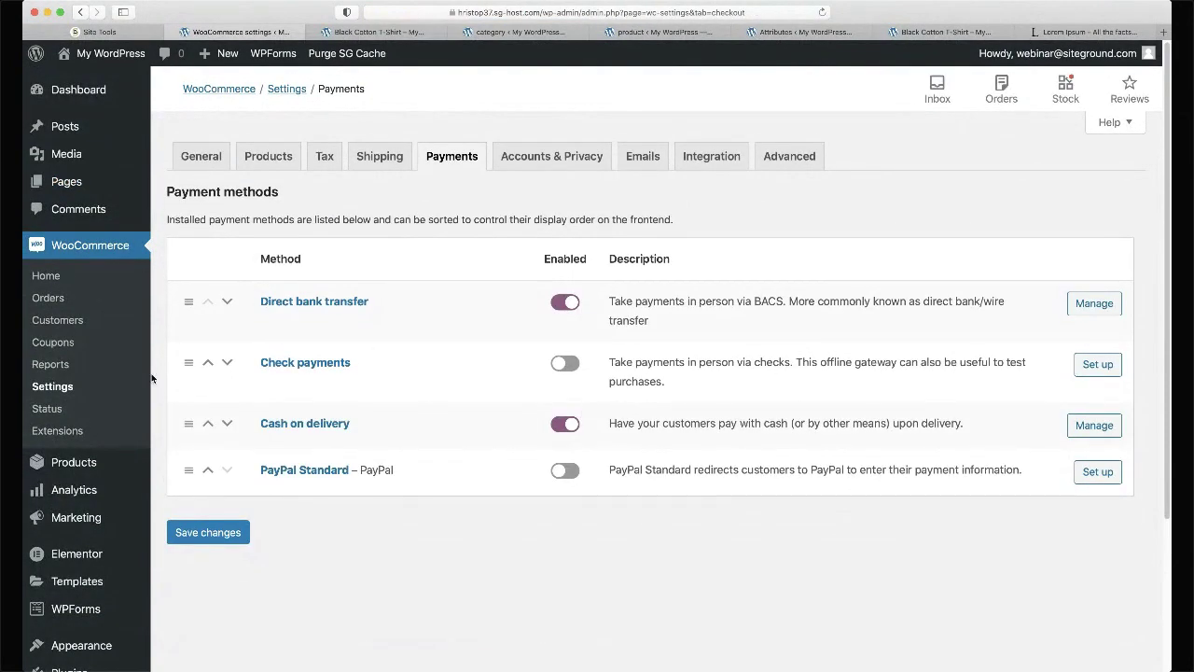
drag(188, 419, 188, 303)
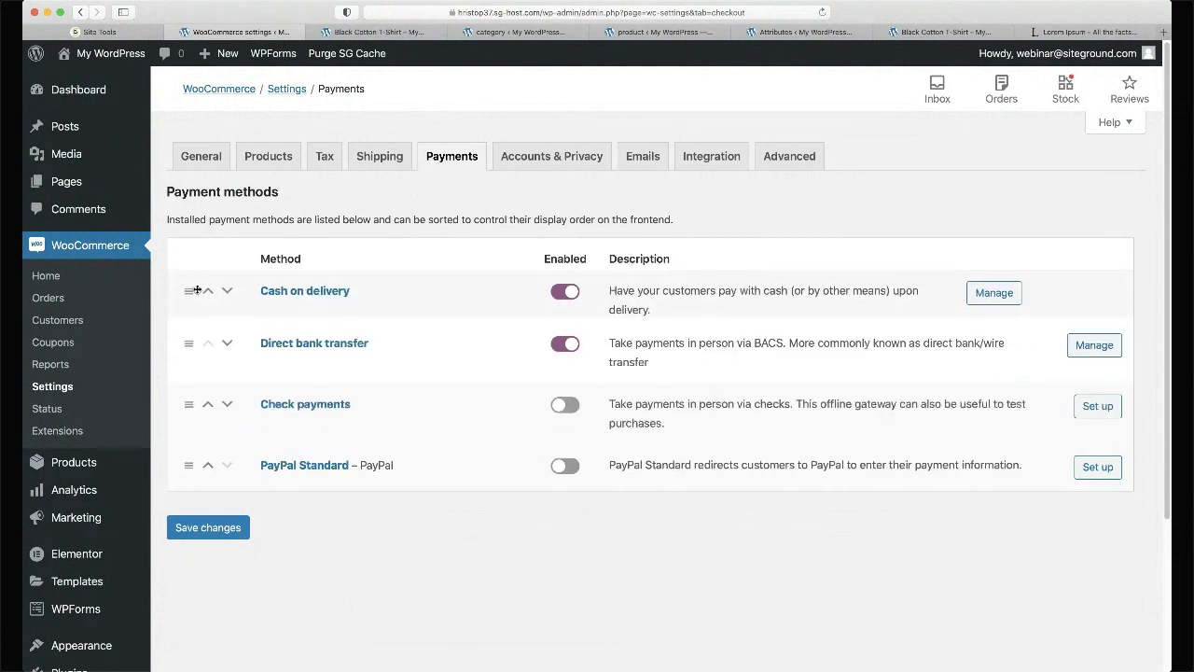
click(229, 547)
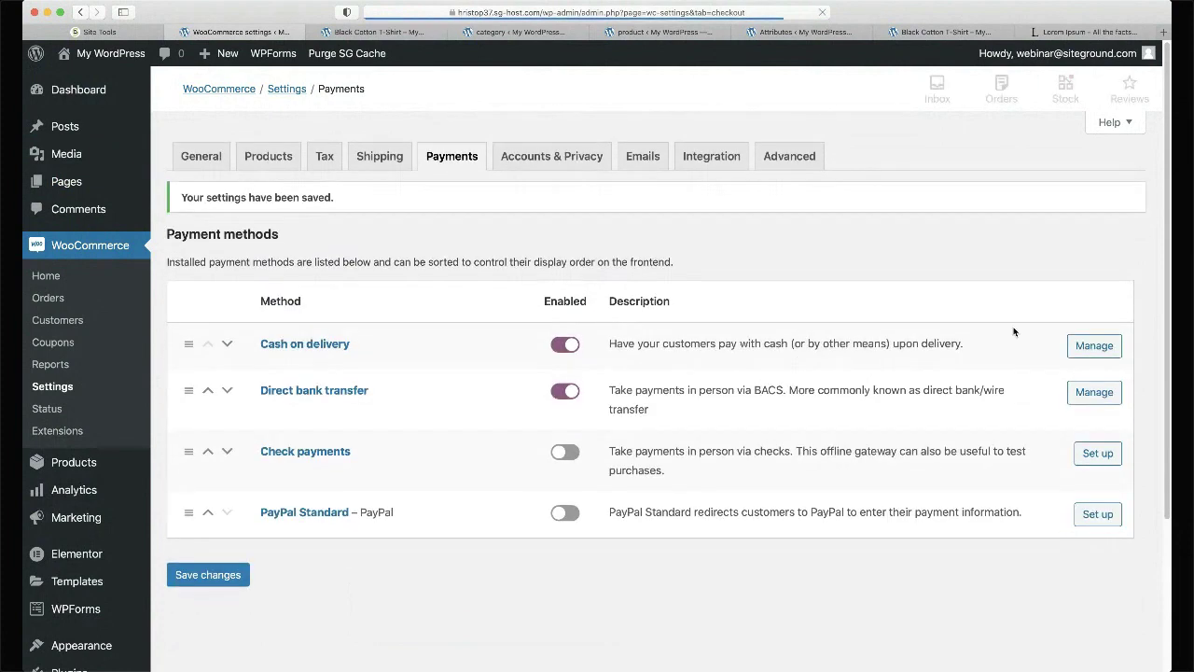
click(1073, 350)
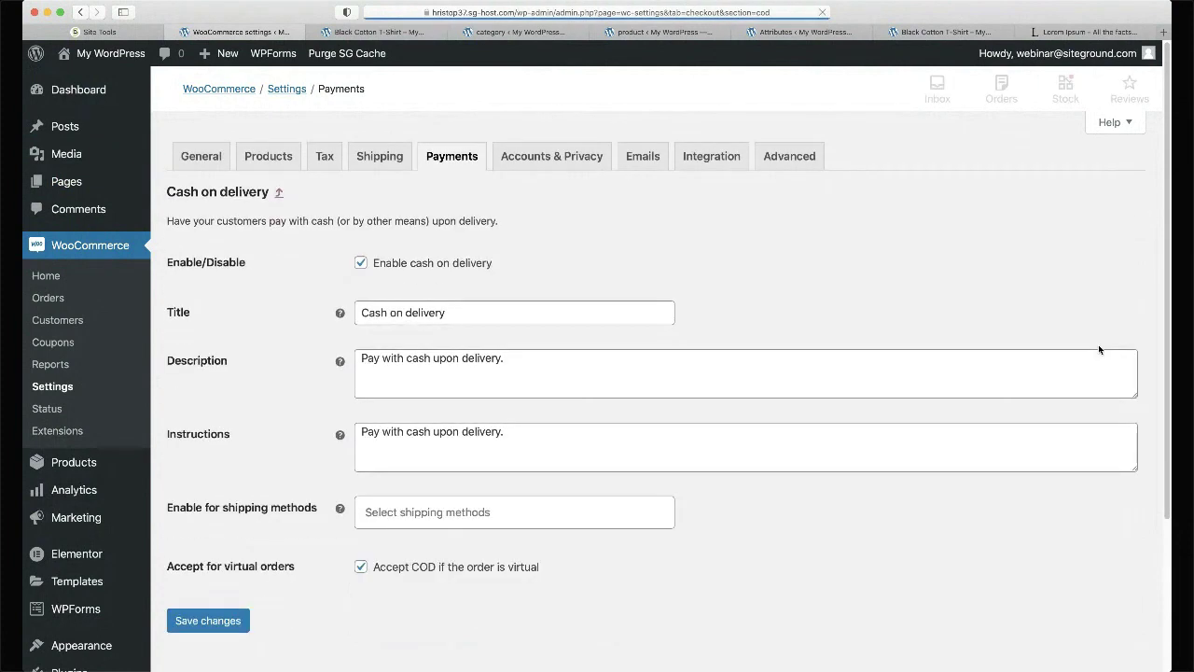
click(552, 441)
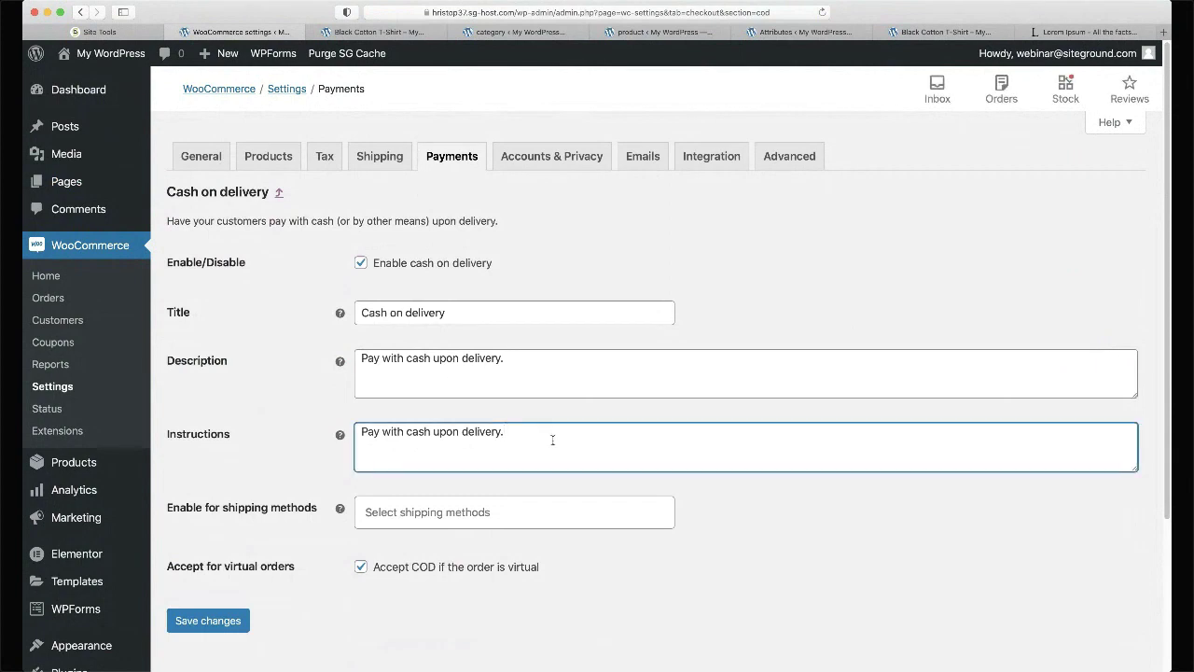
click(441, 154)
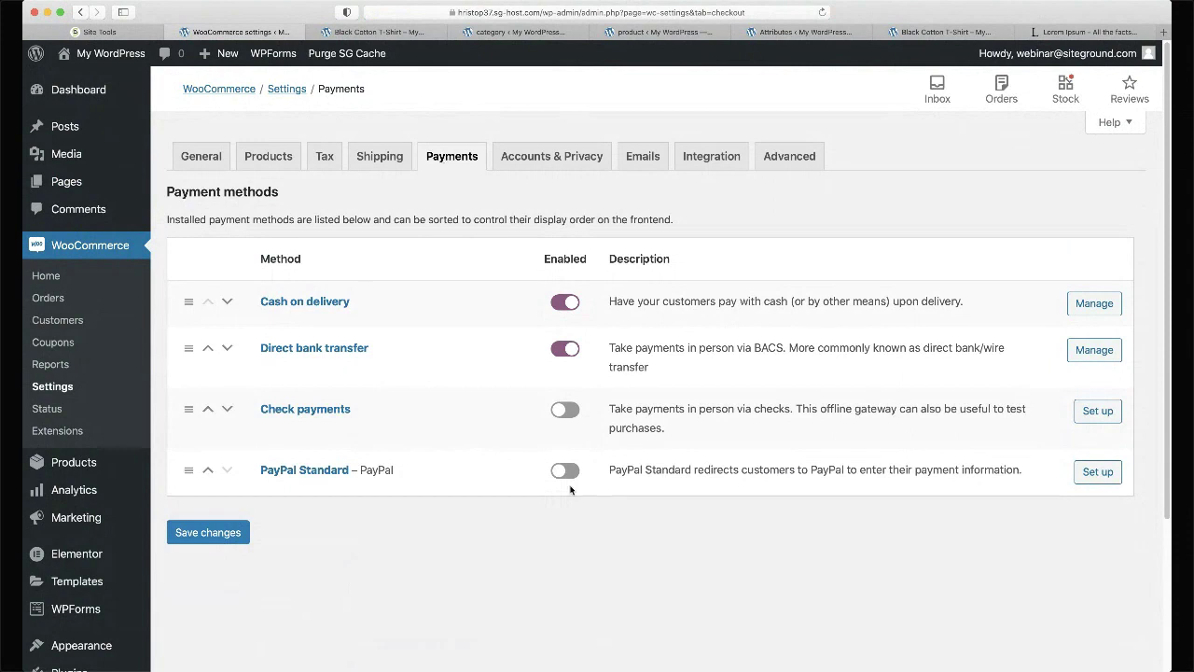
- Open the PayPal Standard settings and scroll through its email and Capture payment action options
click(1110, 479)
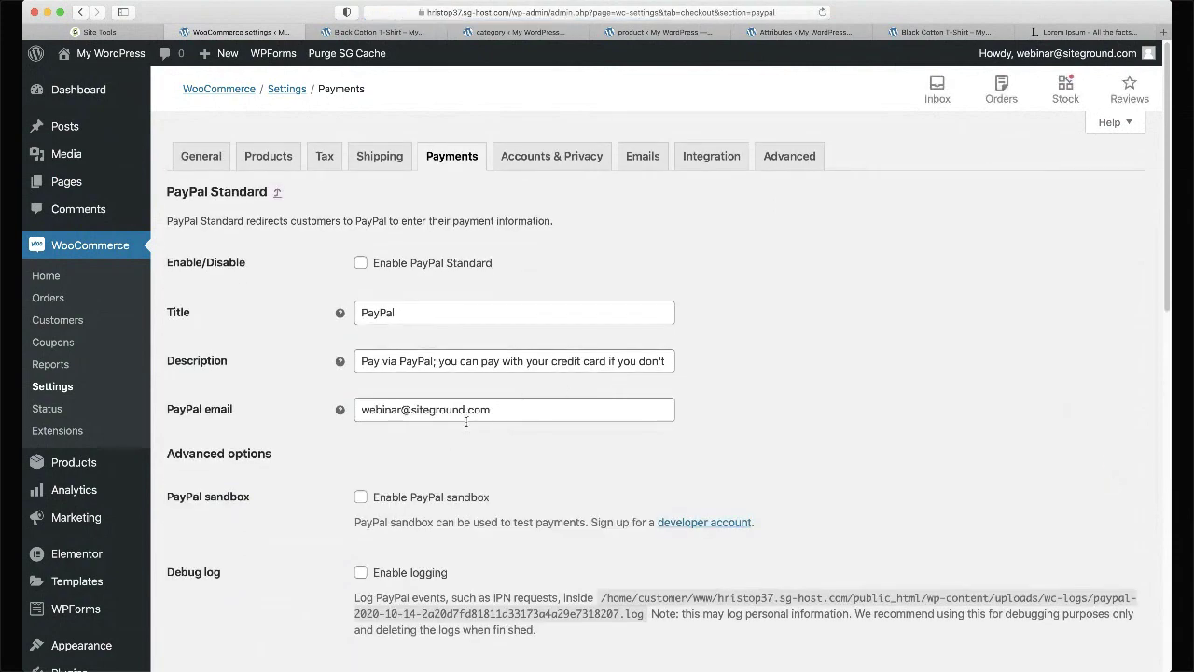
double_click(449, 410)
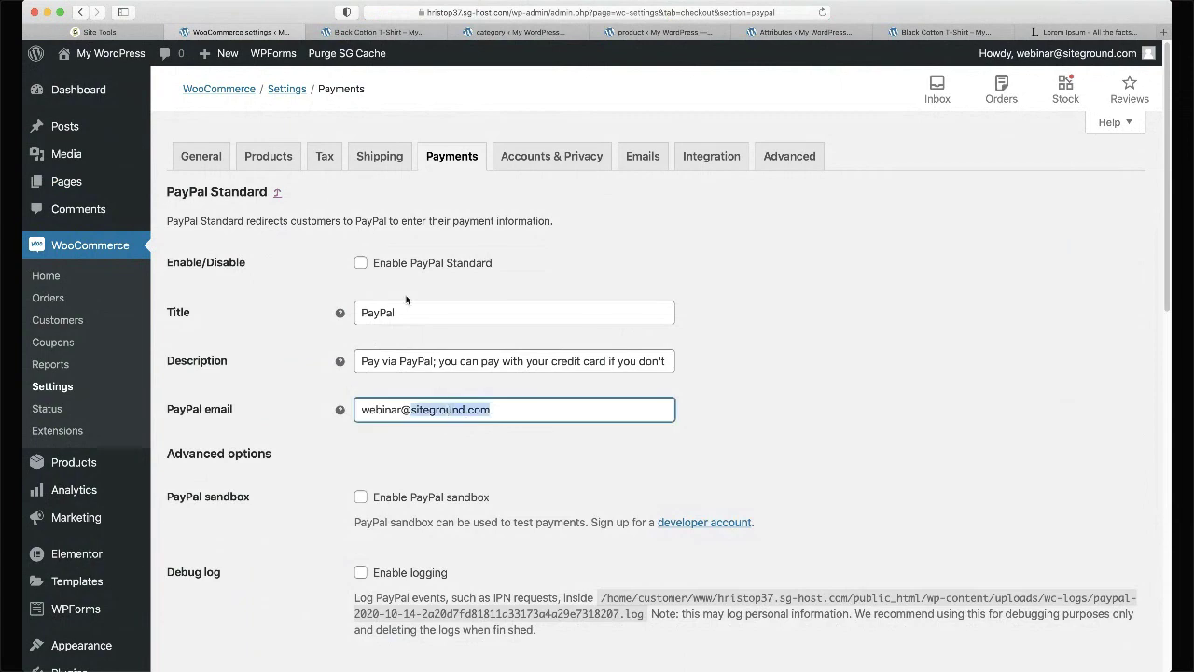
scroll(410, 268, down, 2)
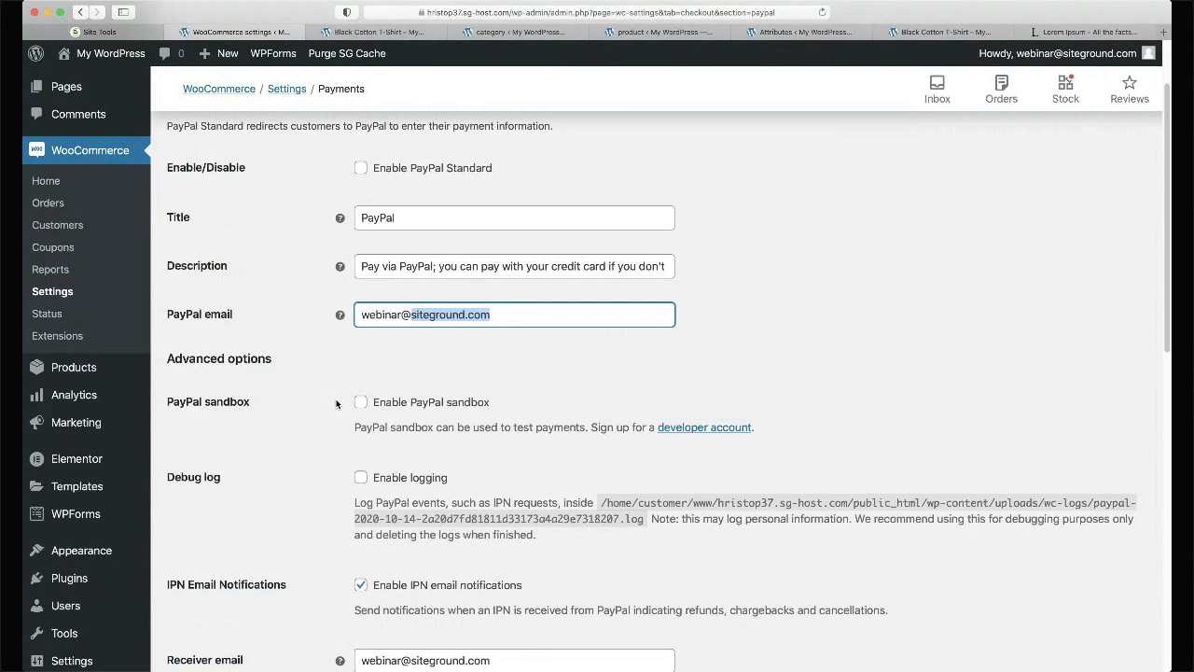
scroll(337, 404, down, 1)
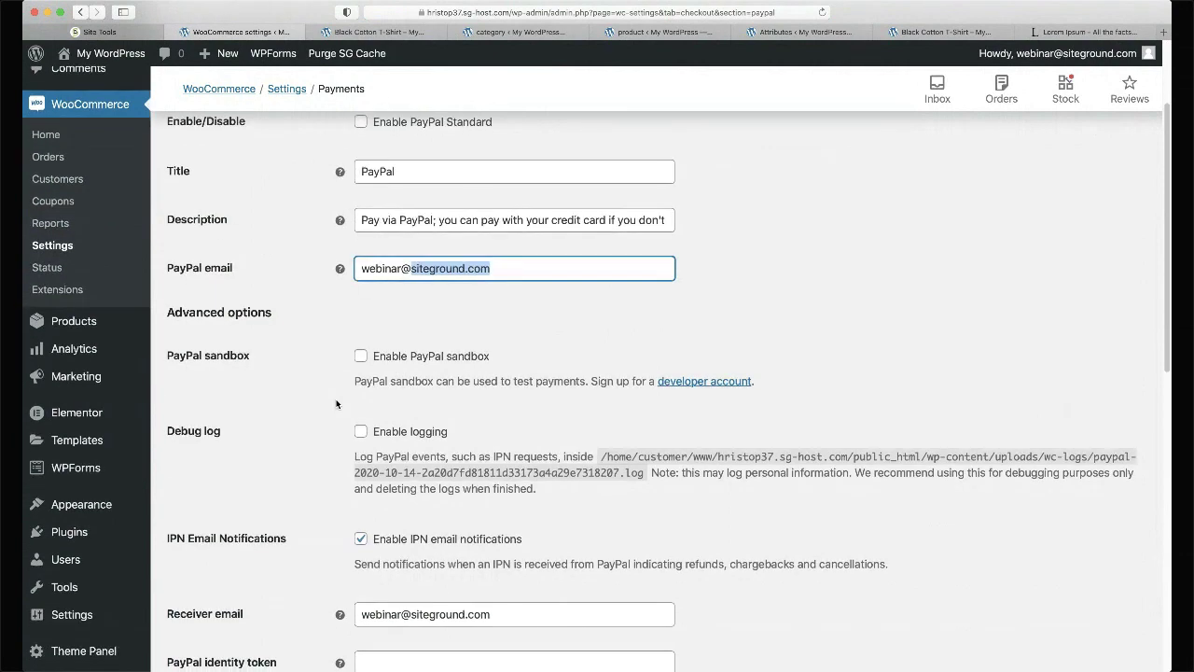
scroll(337, 403, down, 6)
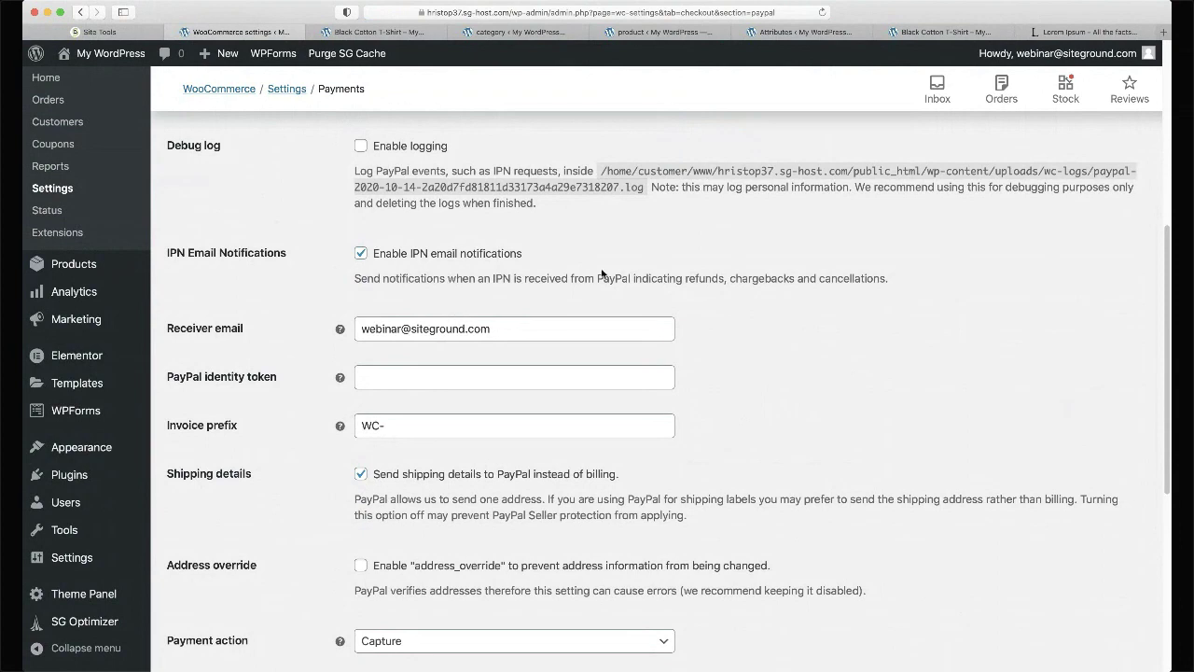
scroll(600, 273, down, 3)
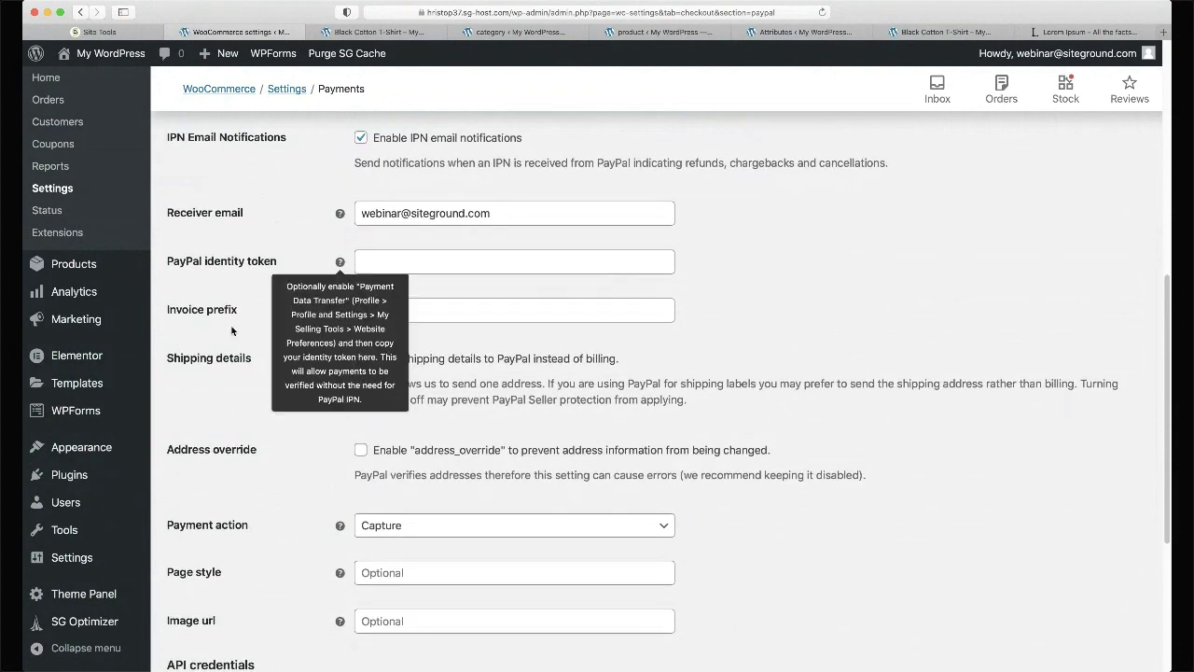
scroll(231, 331, down, 4)
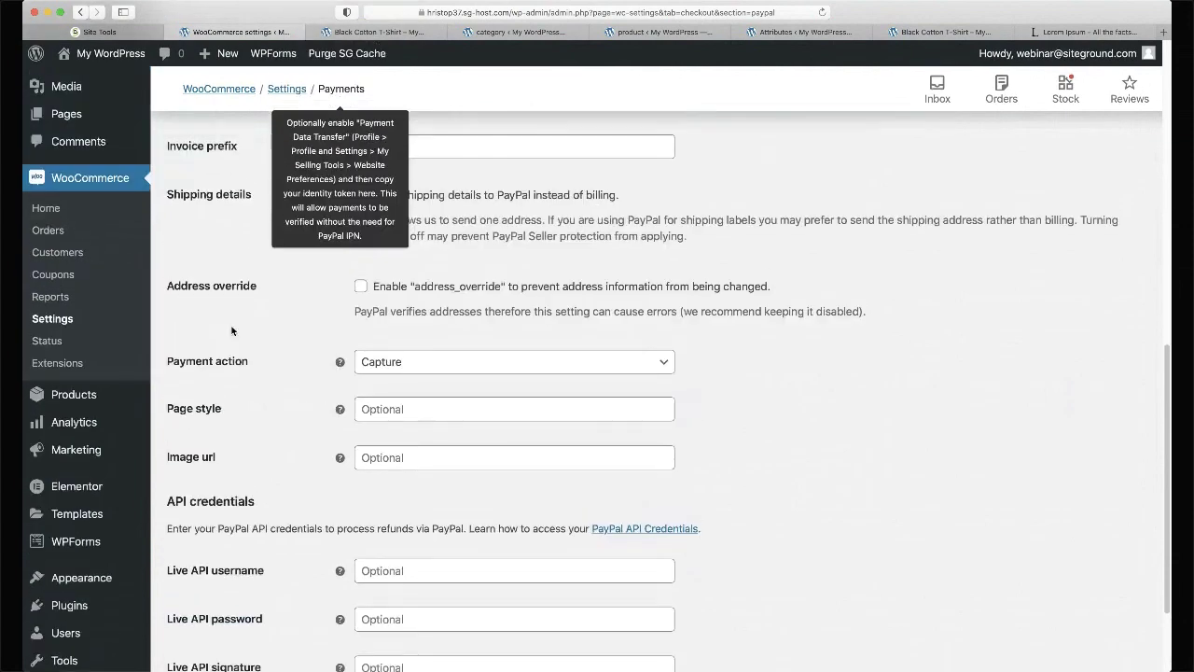
scroll(232, 330, up, 10)
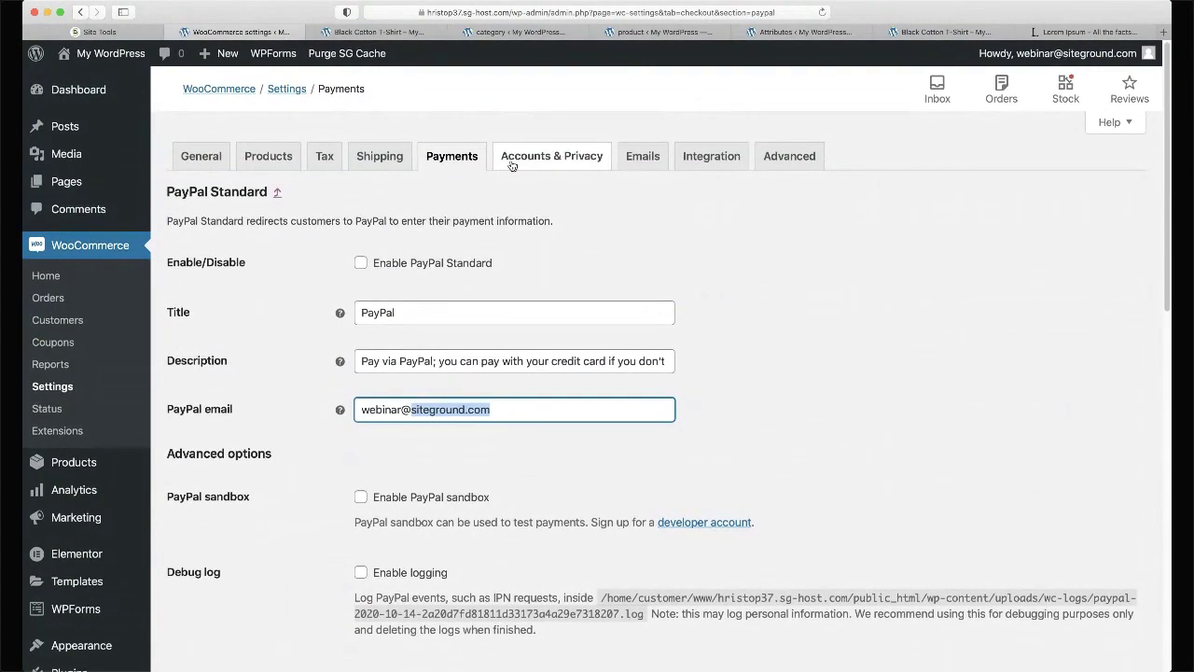
- Return to the payment methods list, leaving PayPal Standard disabled
click(464, 157)
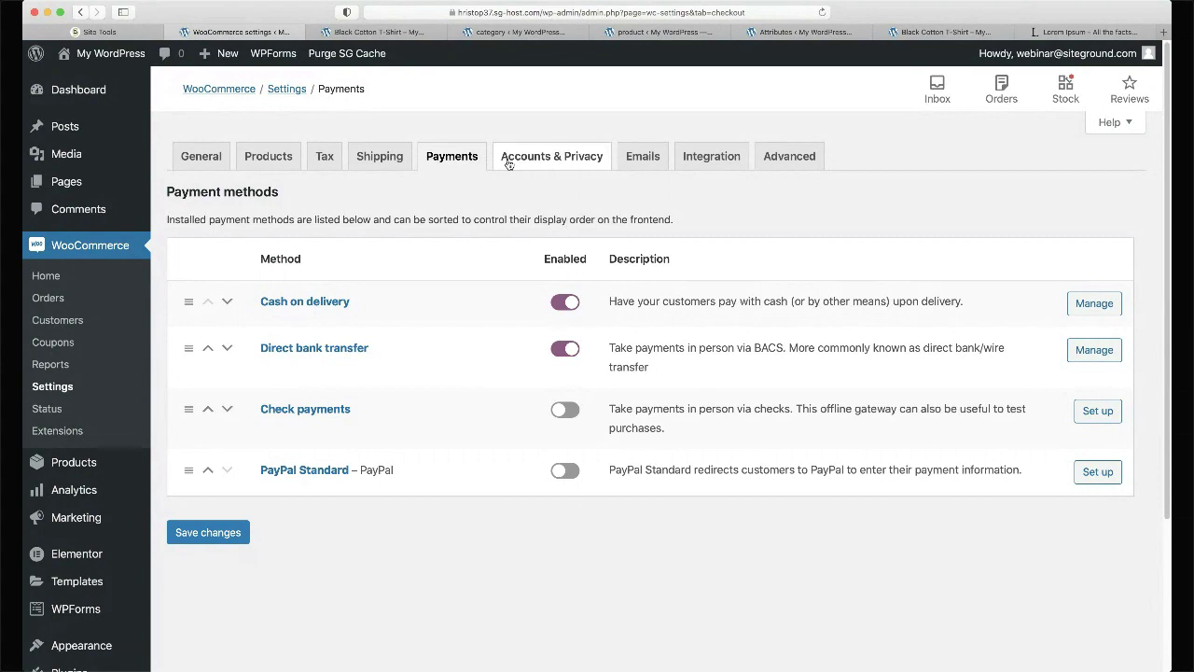
mouse_move(92, 483)
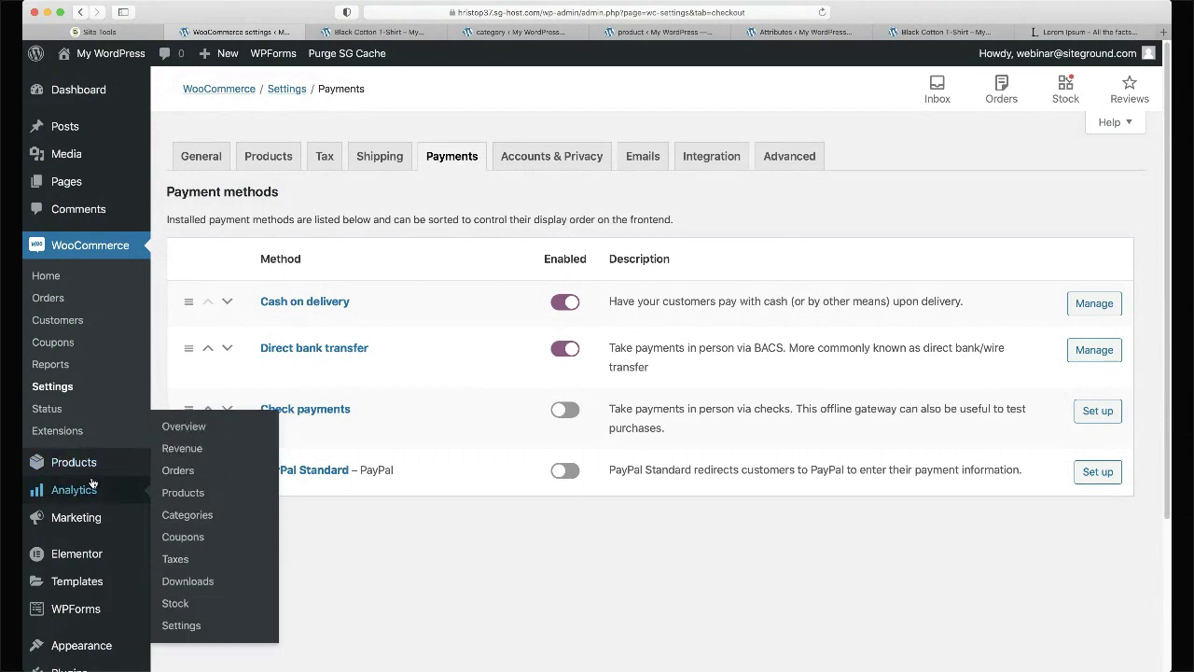
scroll(106, 371, down, 5)
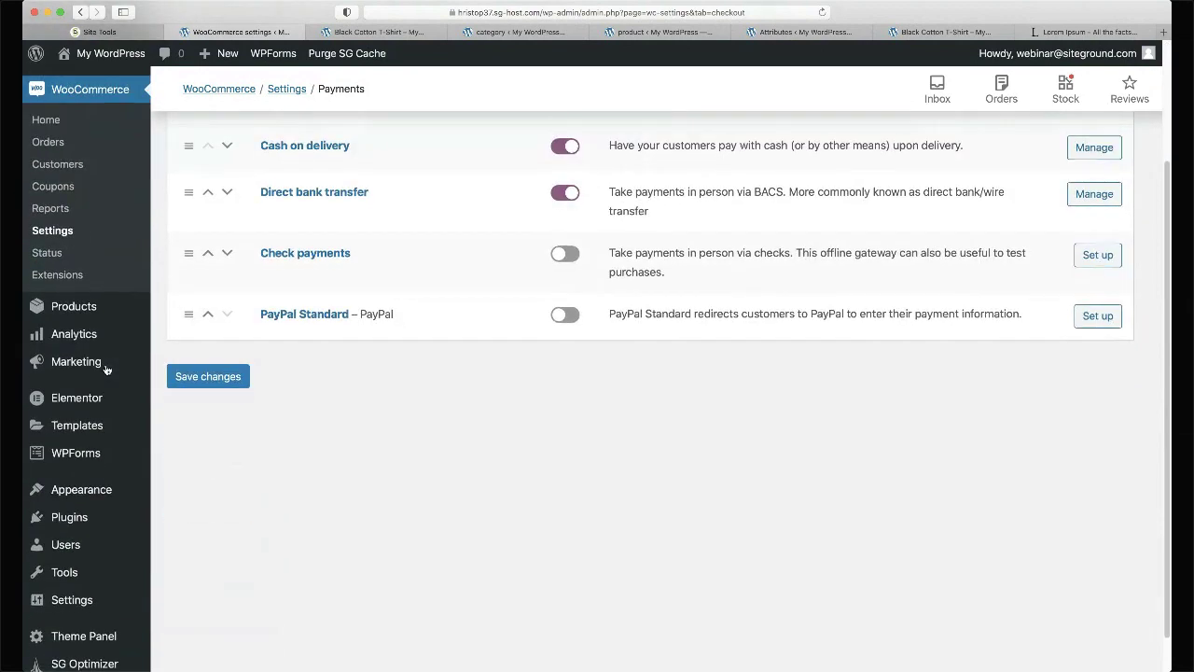
- Search Add Plugins for 'authorize woocommerce' and browse the Authorize.Net gateway results
mouse_move(75, 519)
click(186, 541)
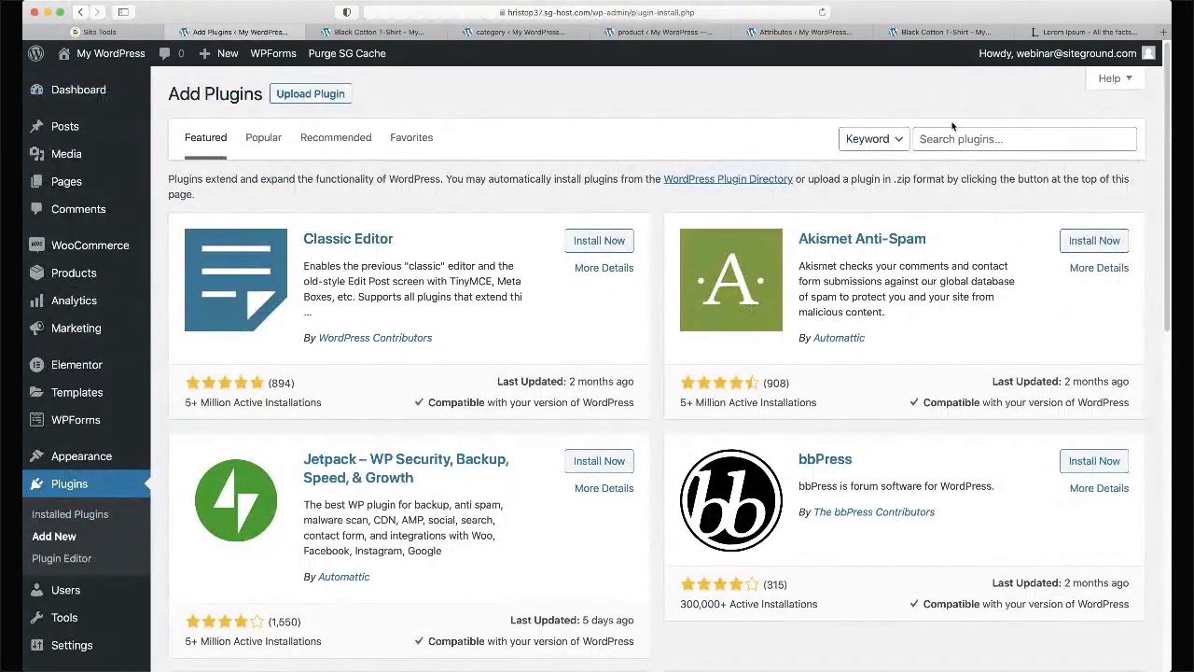
click(993, 138)
text(authorize)
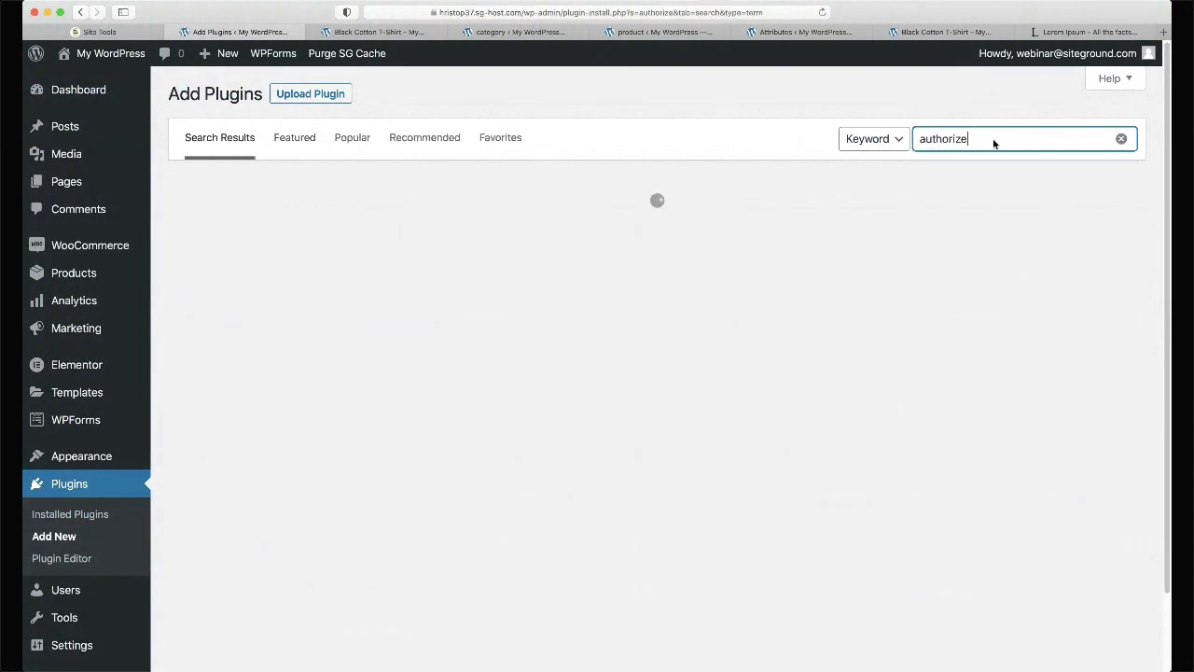
text( woocommerce)
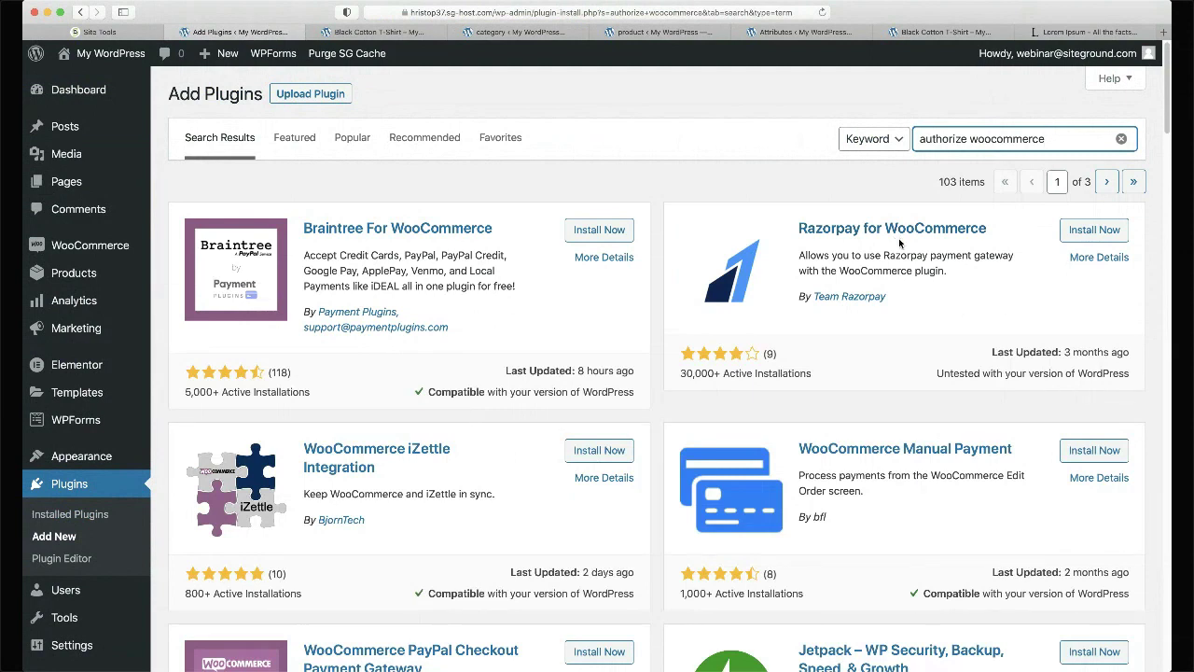
scroll(898, 243, down, 3)
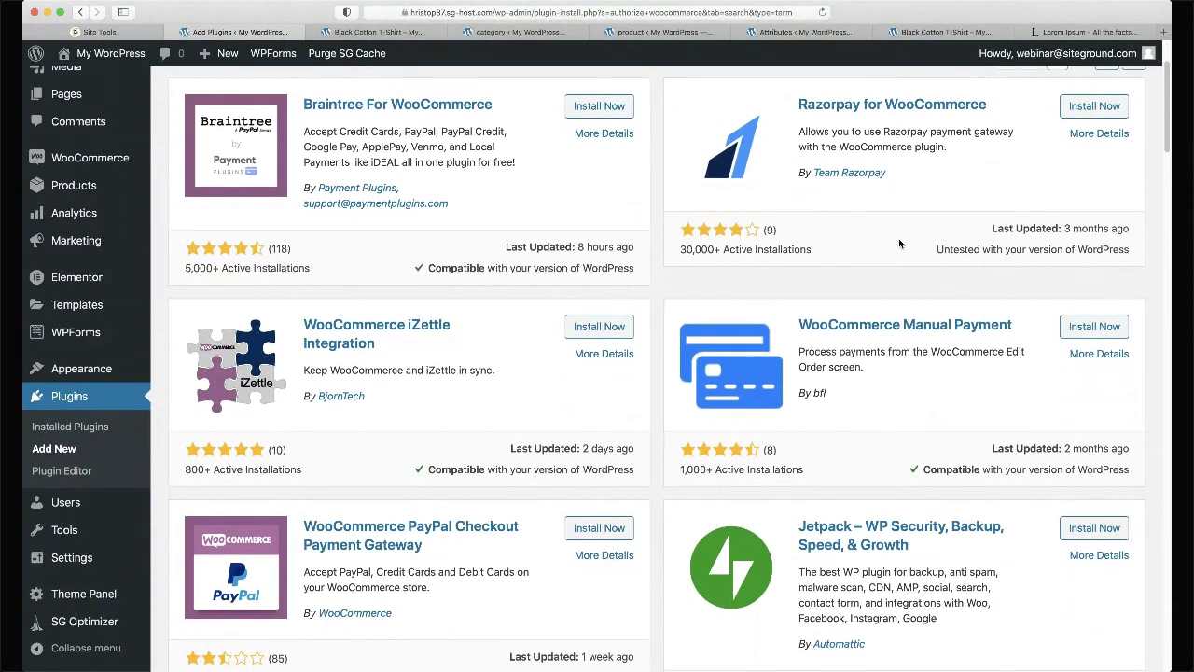
scroll(898, 242, down, 3)
scroll(898, 242, down, 3)
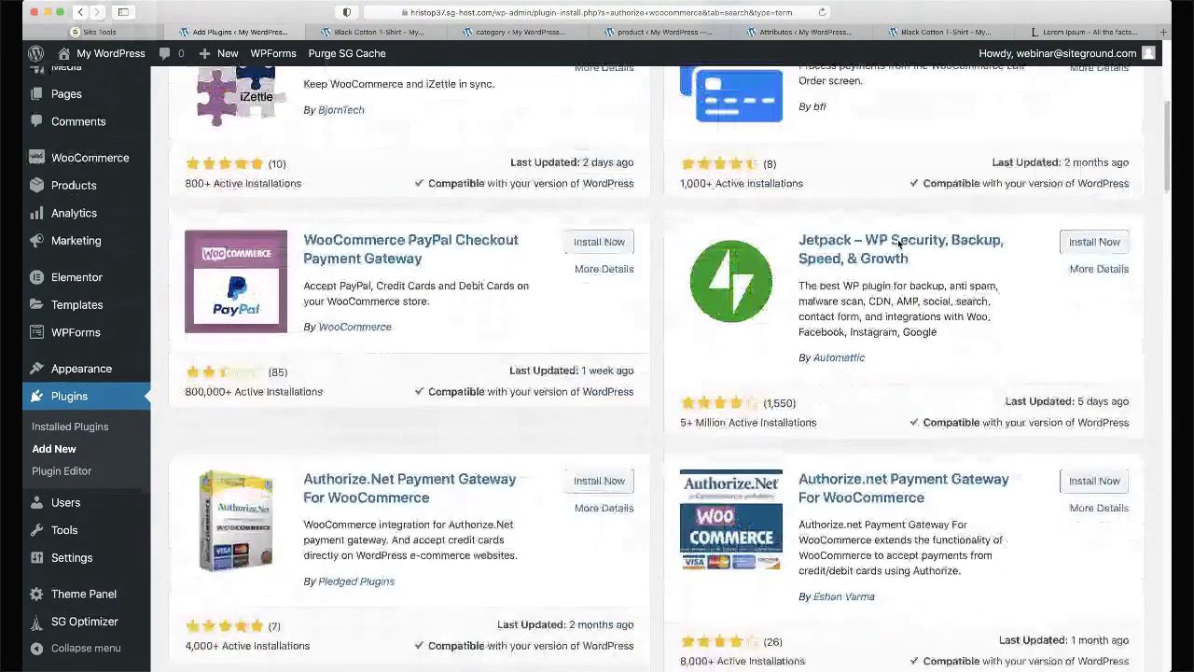
scroll(591, 491, down, 1)
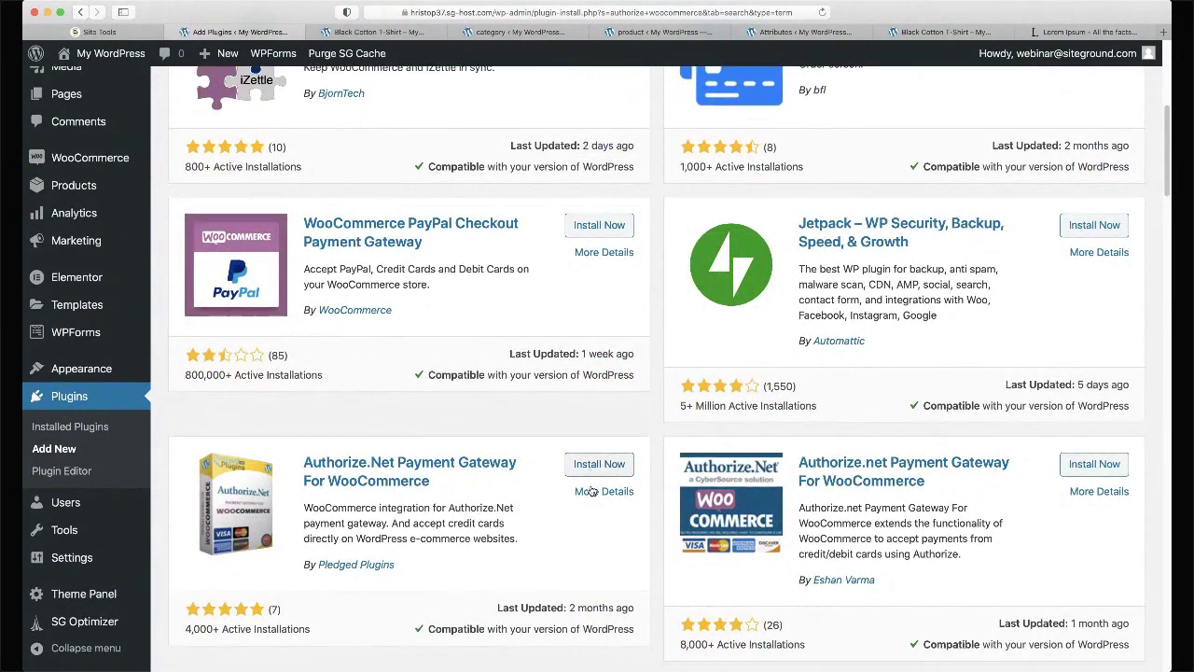
scroll(590, 490, down, 5)
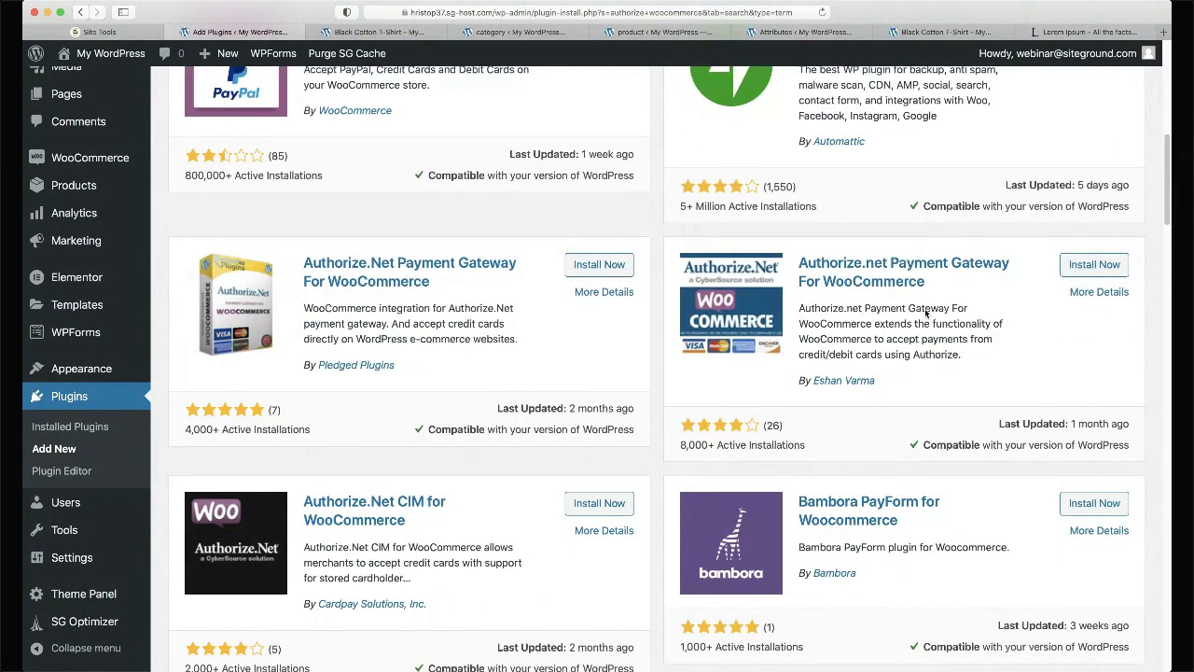
scroll(925, 313, down, 5)
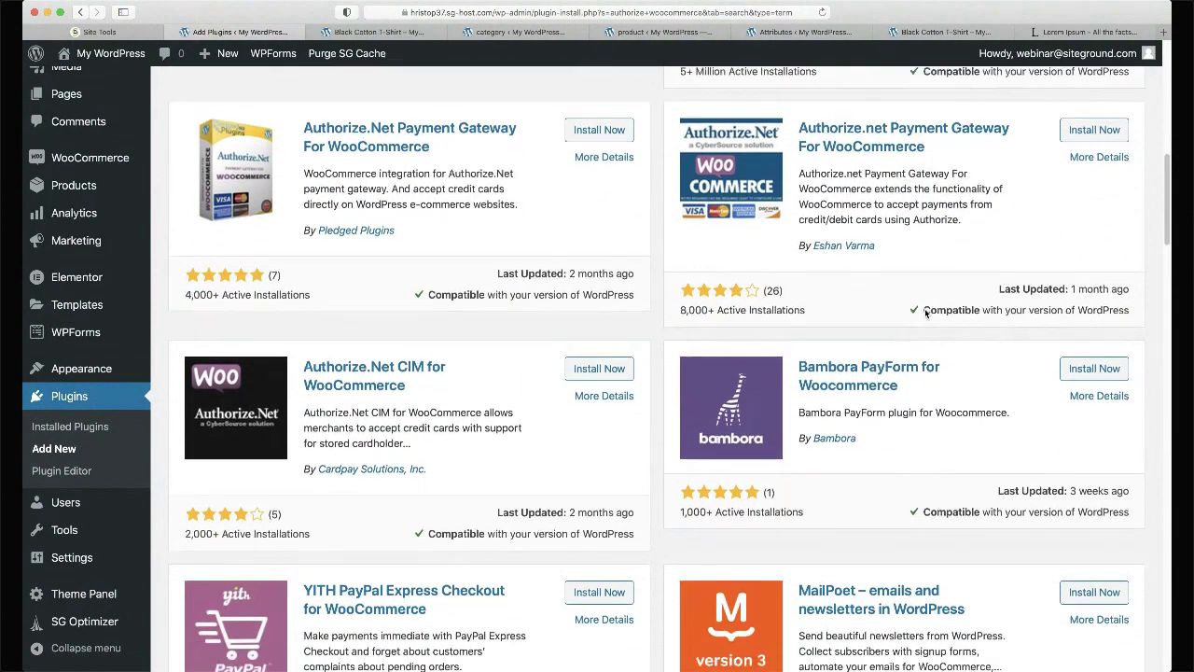
scroll(926, 313, up, 15)
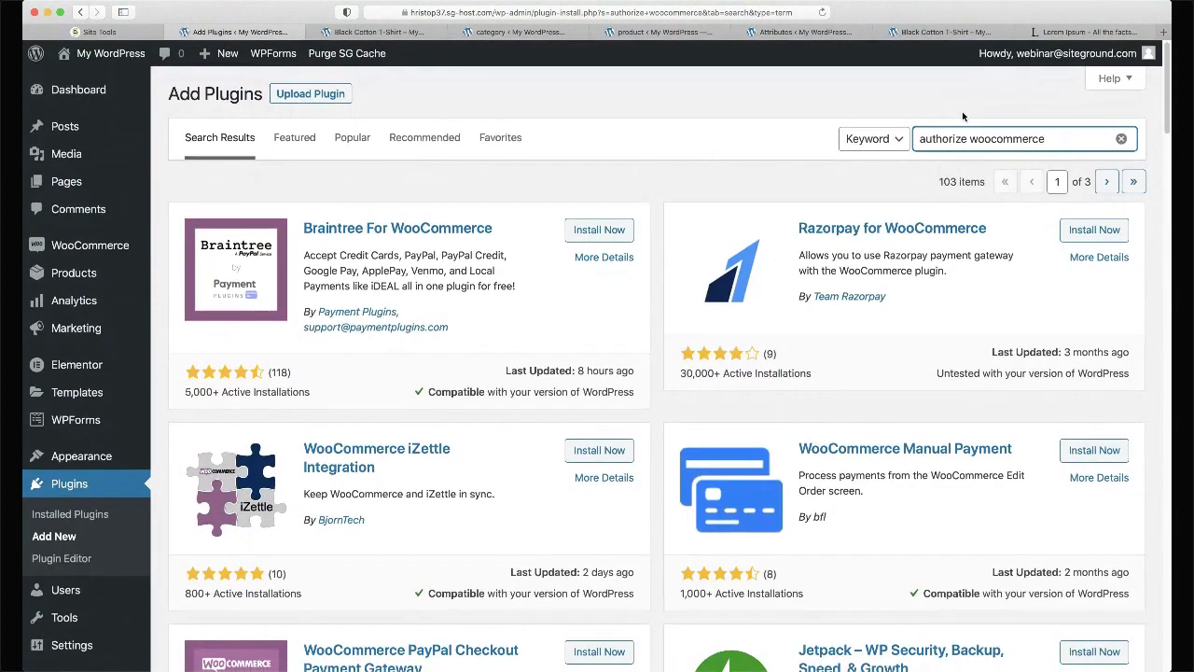
- Search plugins for 'woocommerce gateway', then install and activate WooCommerce Stripe Payment Gateway
text(woocommerce gateway)
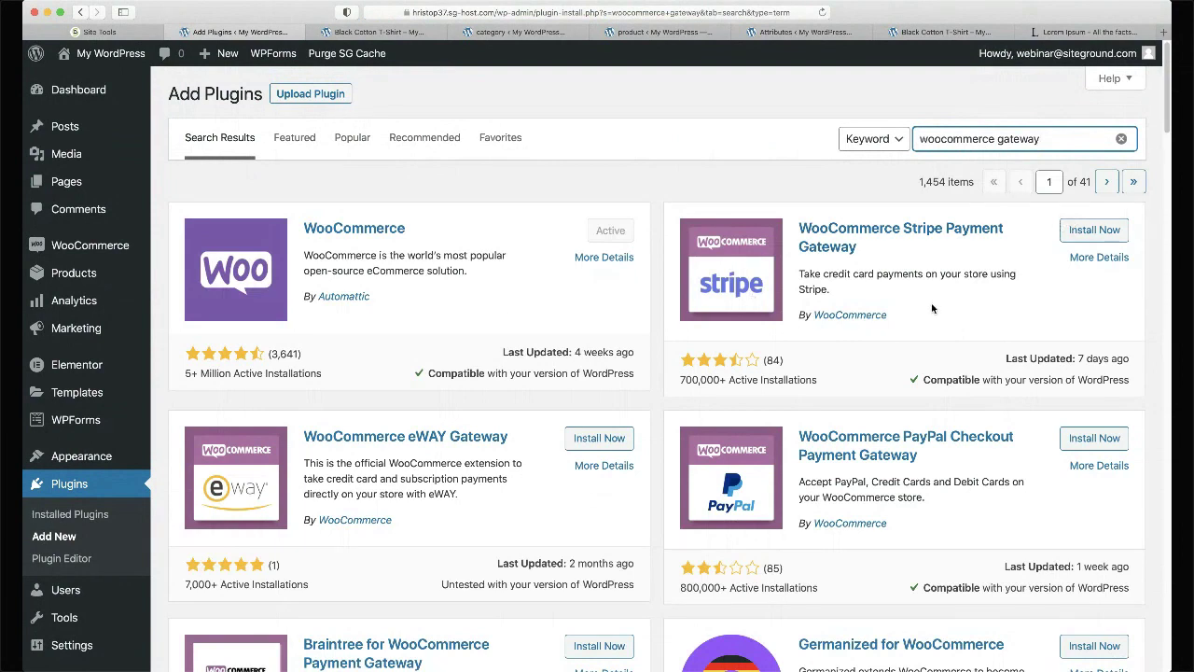
scroll(931, 306, down, 2)
scroll(930, 306, up, 2)
click(1077, 239)
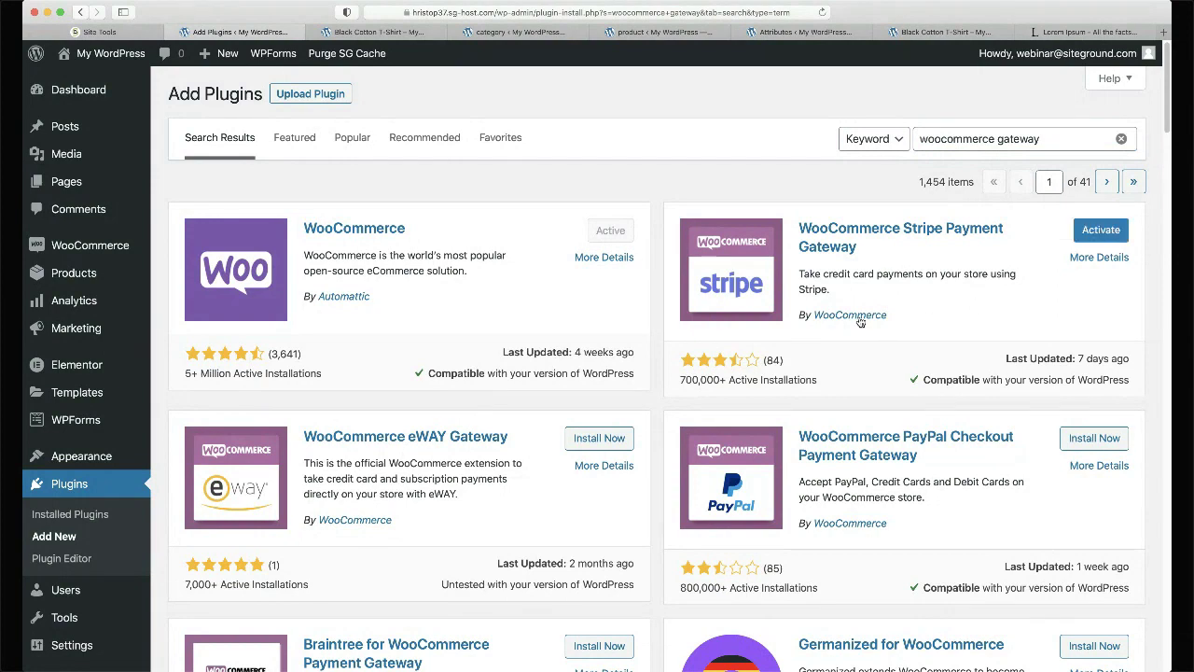
click(1100, 230)
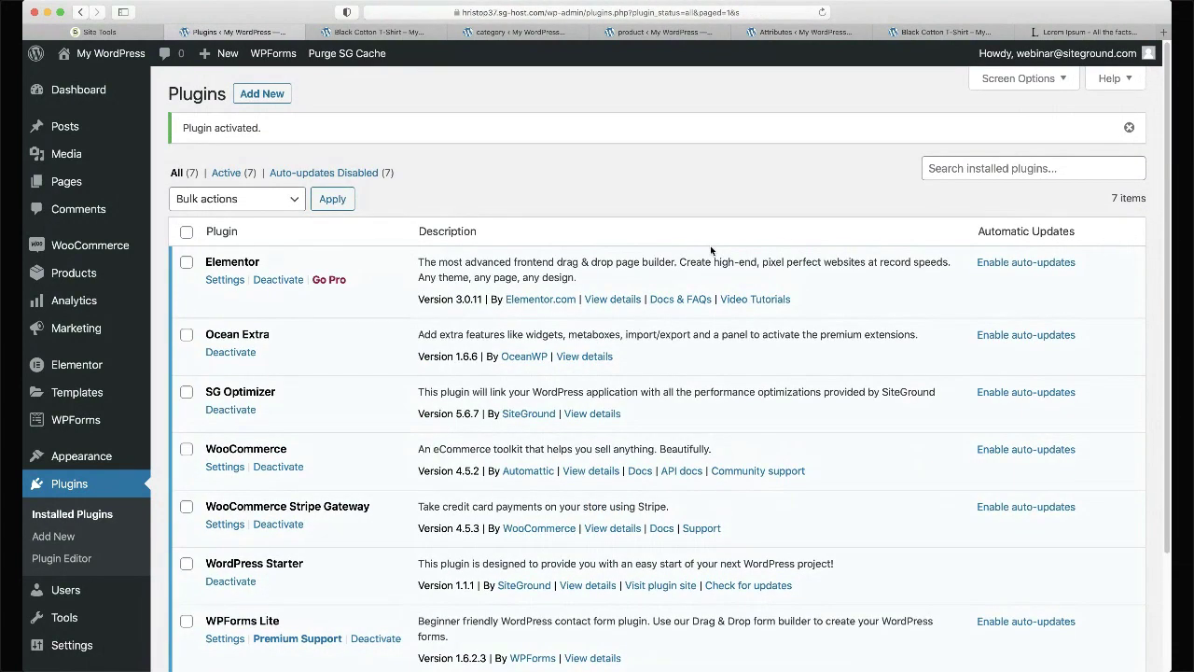
- Turn on the Stripe credit card gateway in WooCommerce's Payments settings
mouse_move(147, 254)
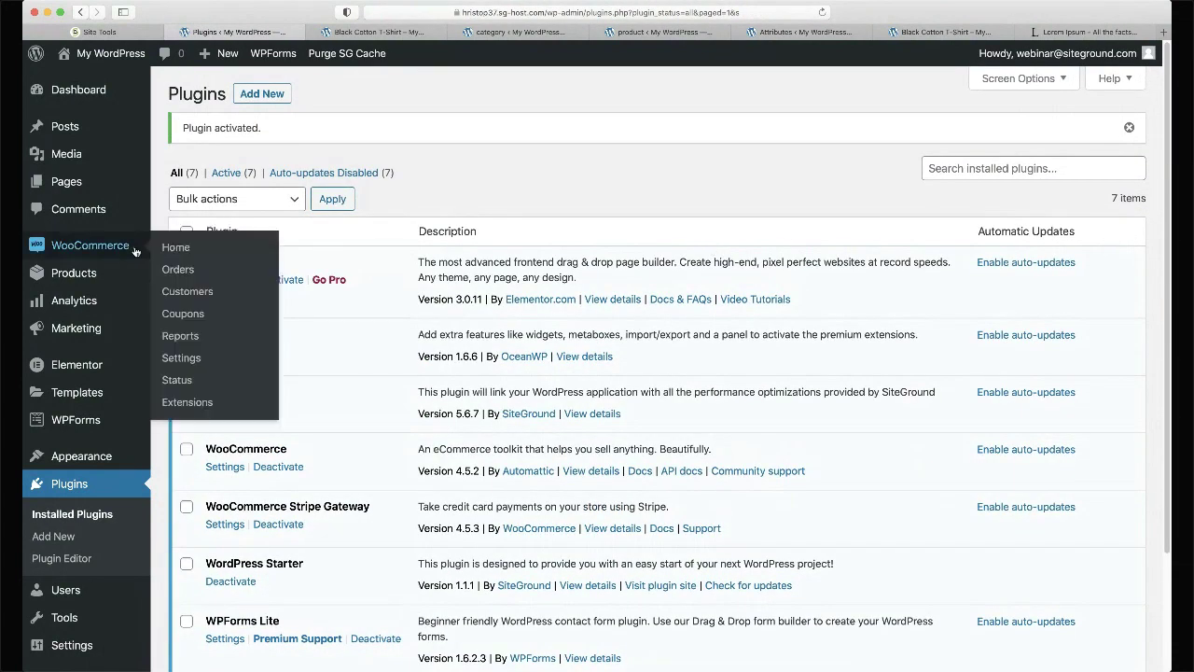
click(181, 358)
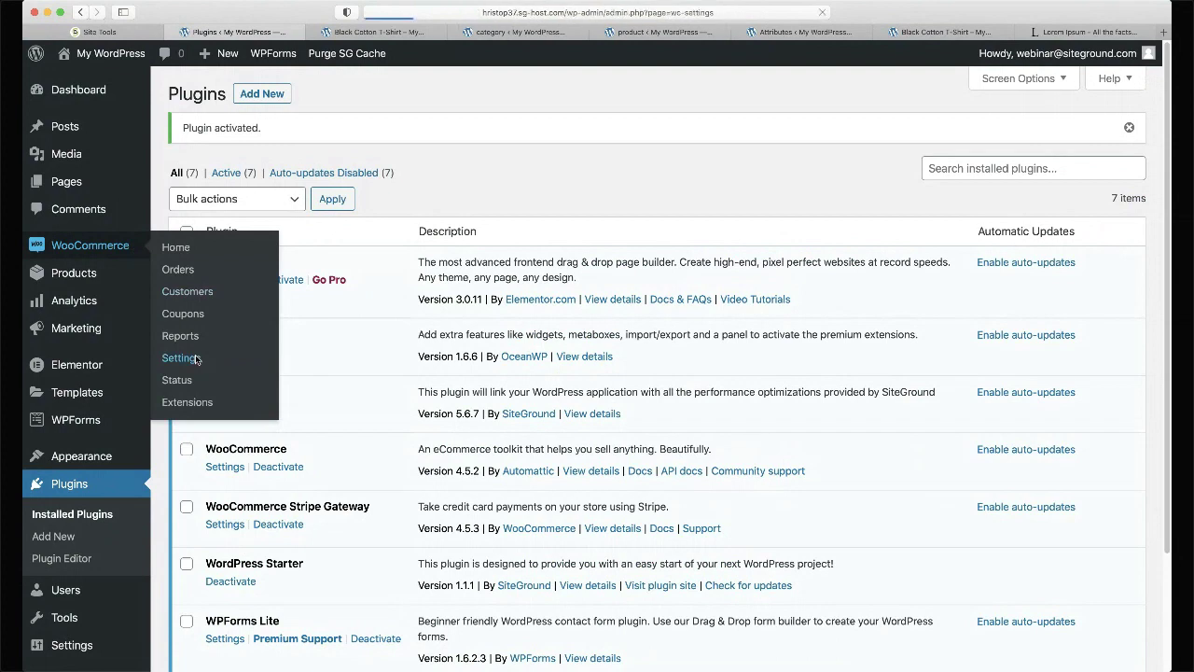
click(453, 157)
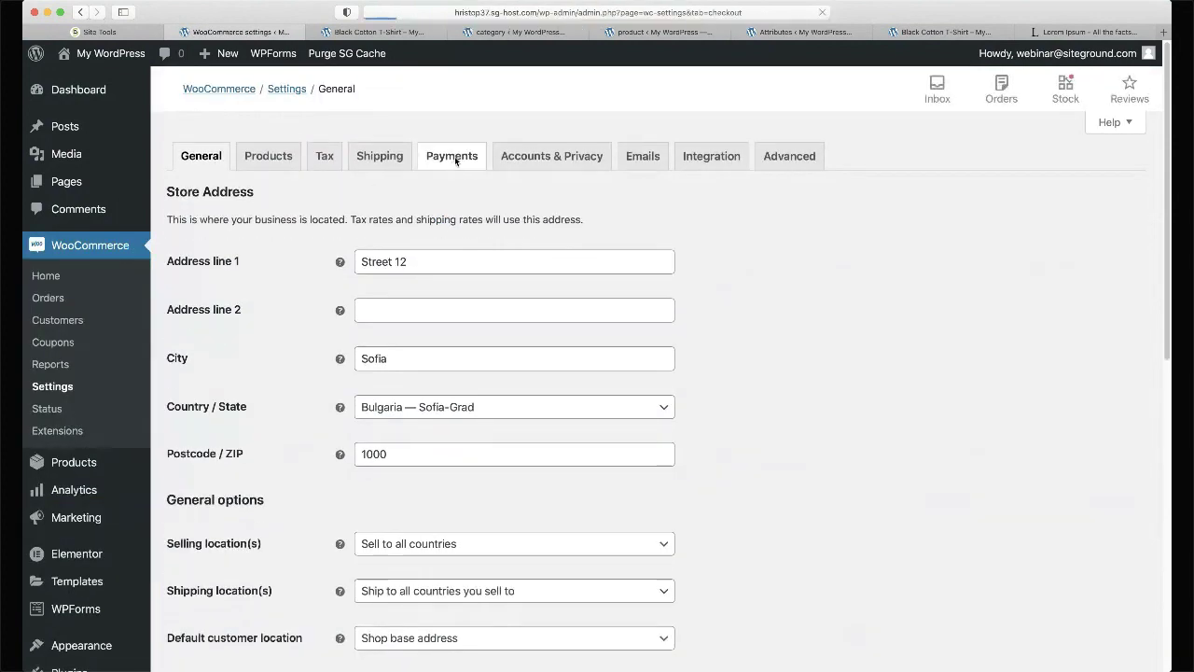
scroll(537, 222, down, 2)
scroll(538, 222, down, 6)
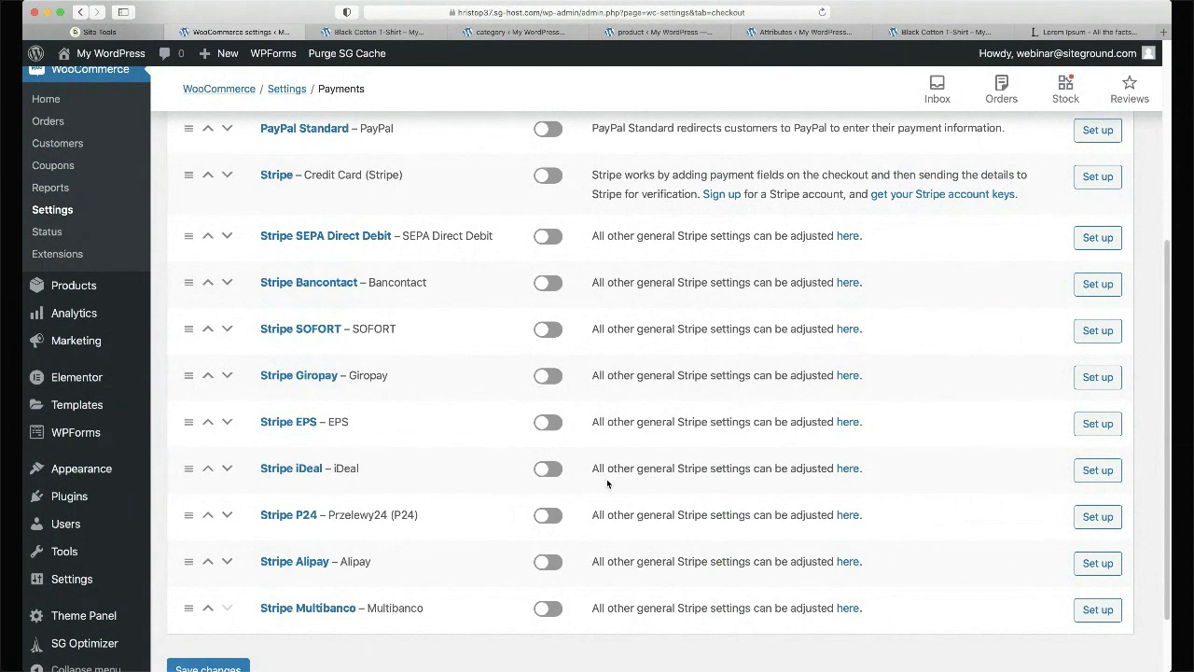
scroll(604, 486, up, 2)
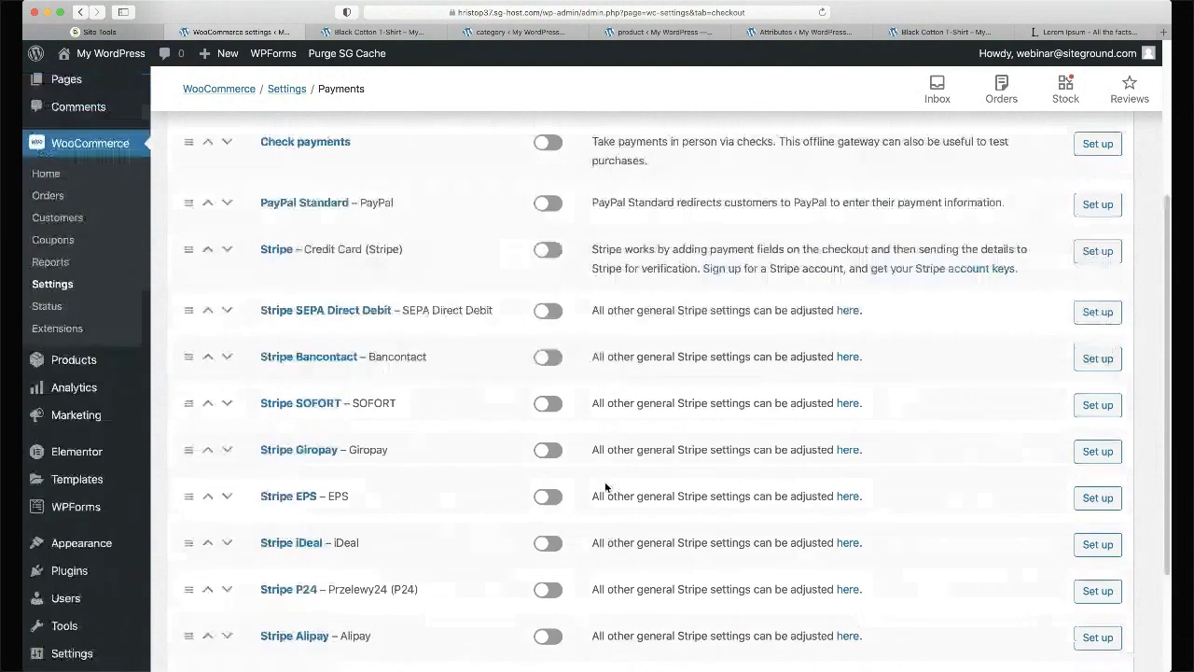
click(550, 251)
- Look over the Stripe gateway's setup options
click(1098, 251)
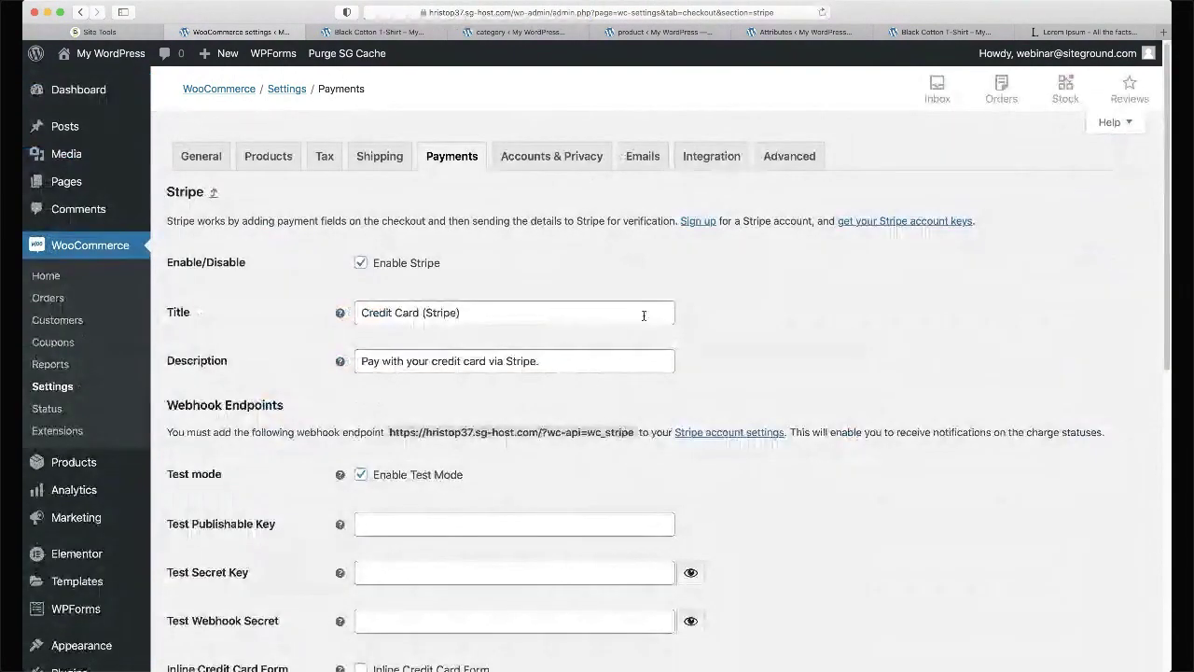
scroll(642, 312, down, 3)
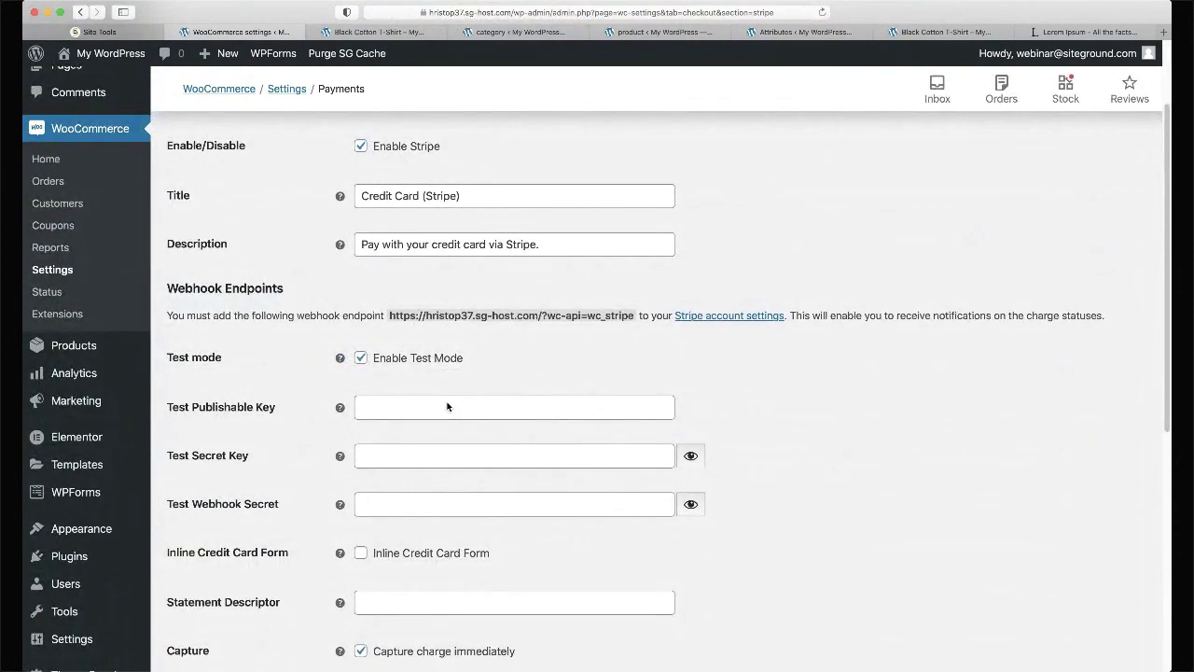
scroll(447, 407, down, 1)
scroll(447, 406, down, 1)
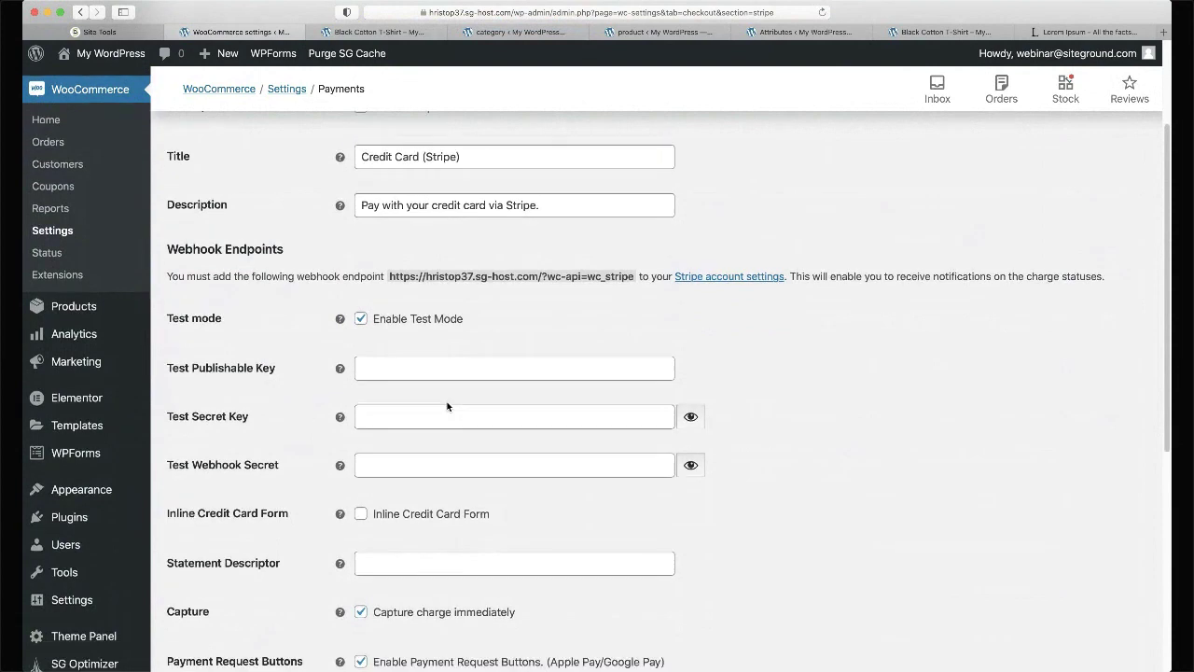
scroll(421, 143, up, 3)
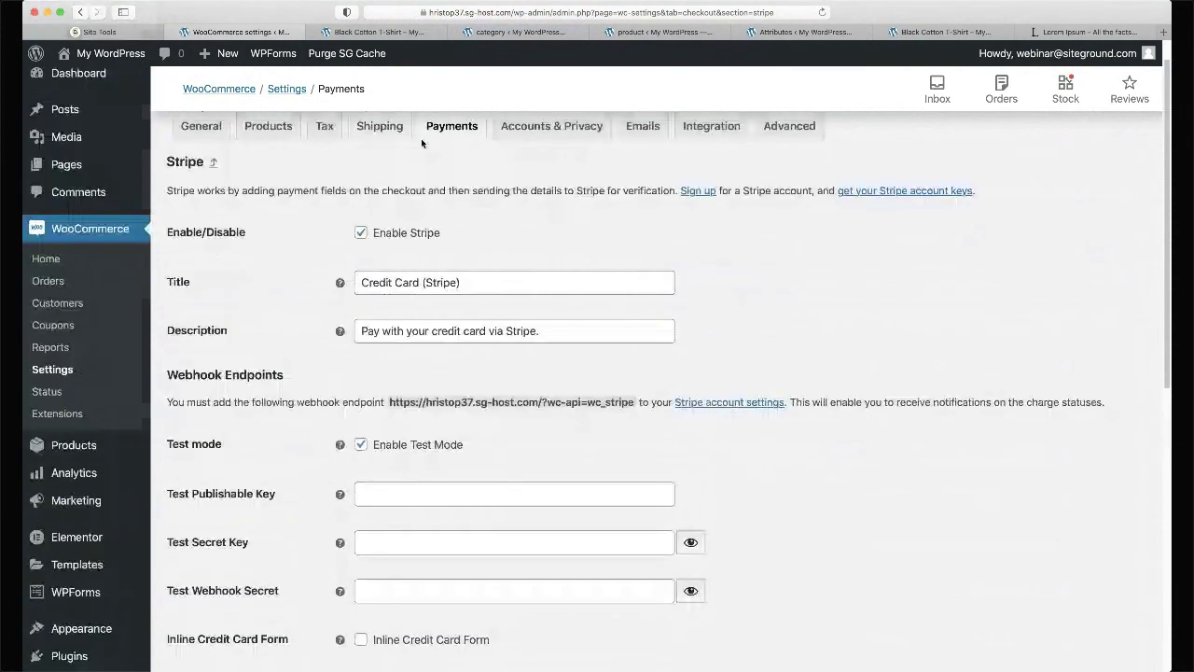
- Disable Stripe again and save, leaving only Cash on delivery and Direct bank transfer enabled
click(446, 127)
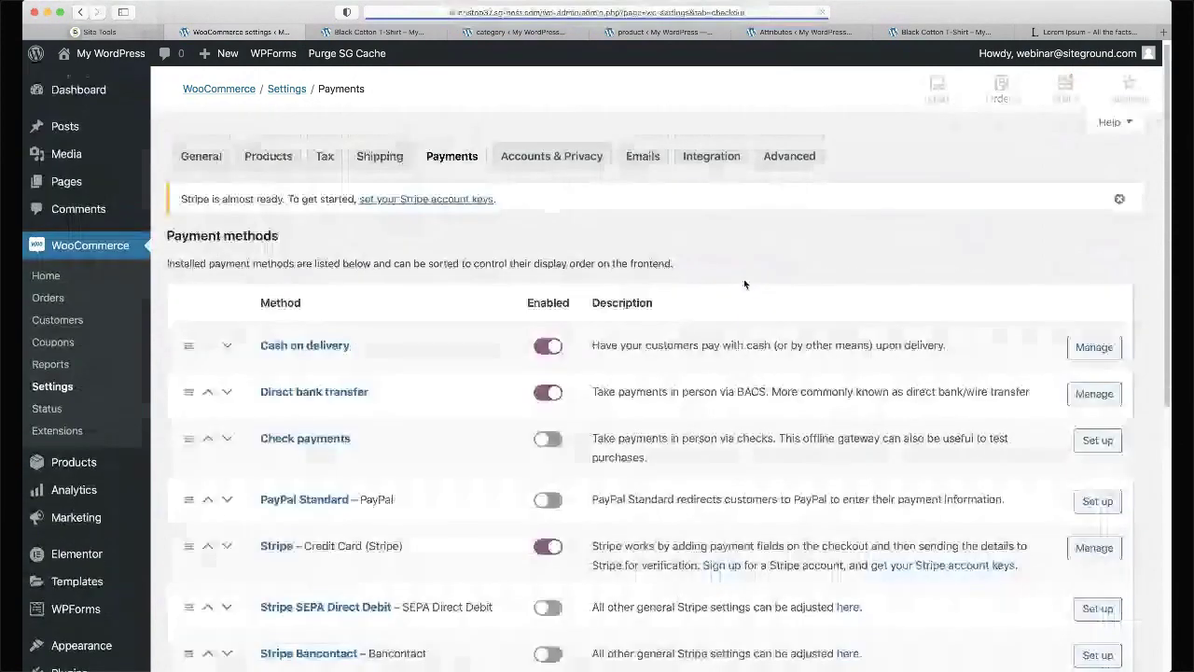
scroll(744, 284, down, 2)
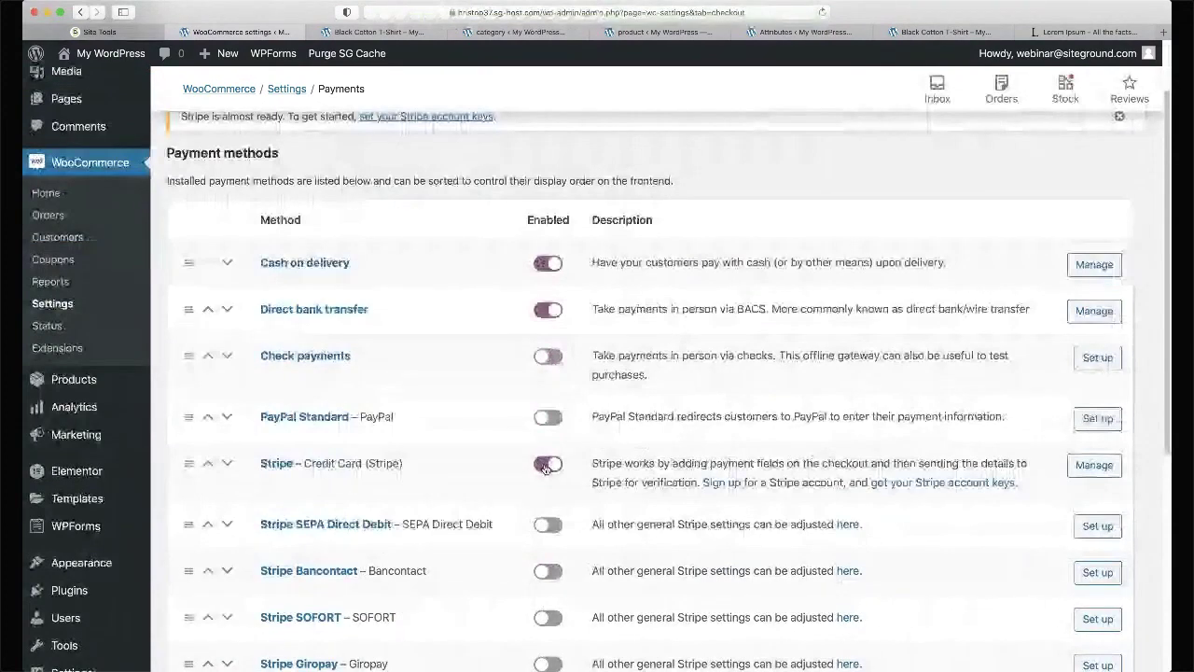
click(548, 464)
scroll(546, 467, down, 8)
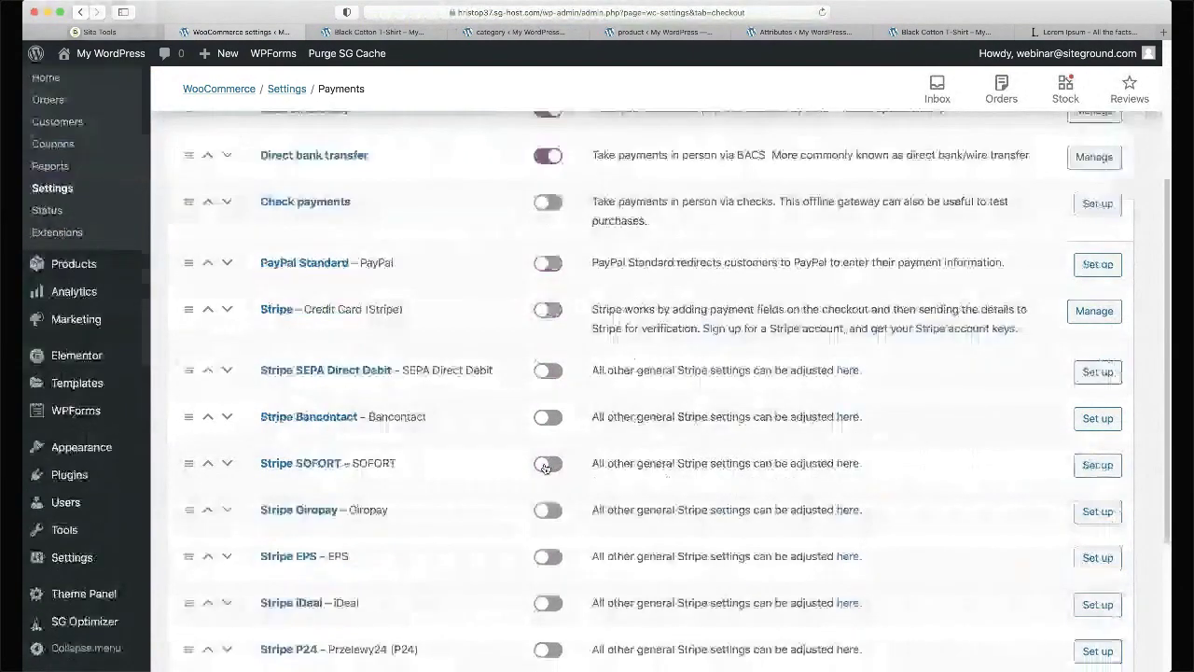
click(219, 597)
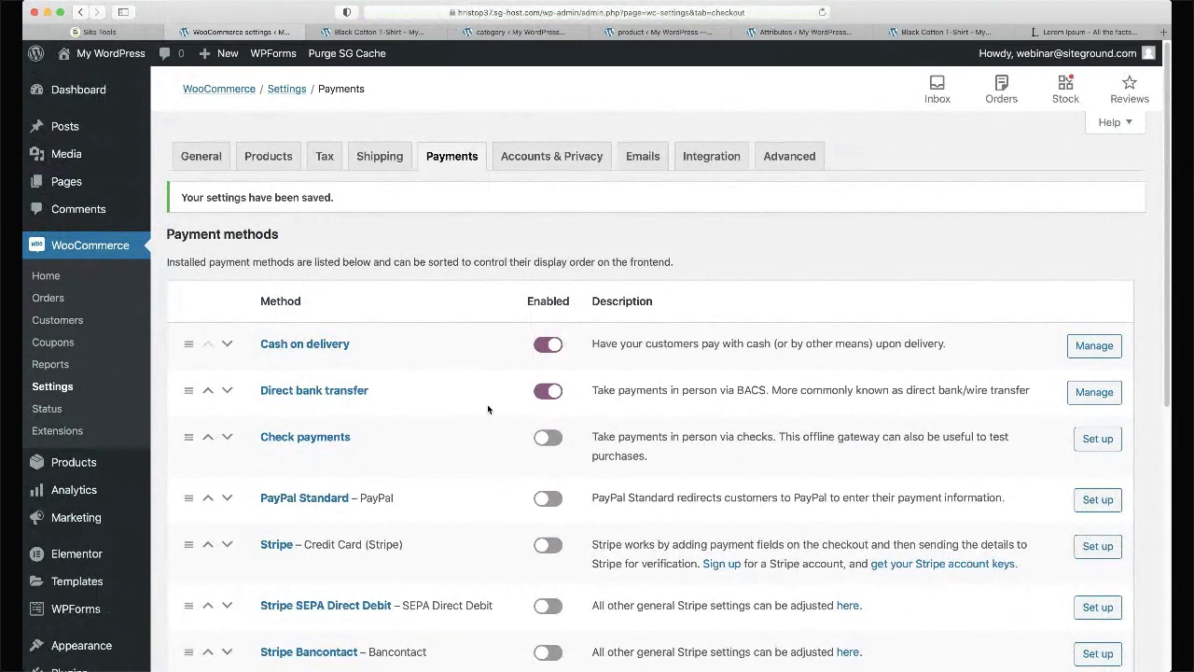
- Bring up the Shipping settings and scroll down to the empty shipping zones list
click(380, 156)
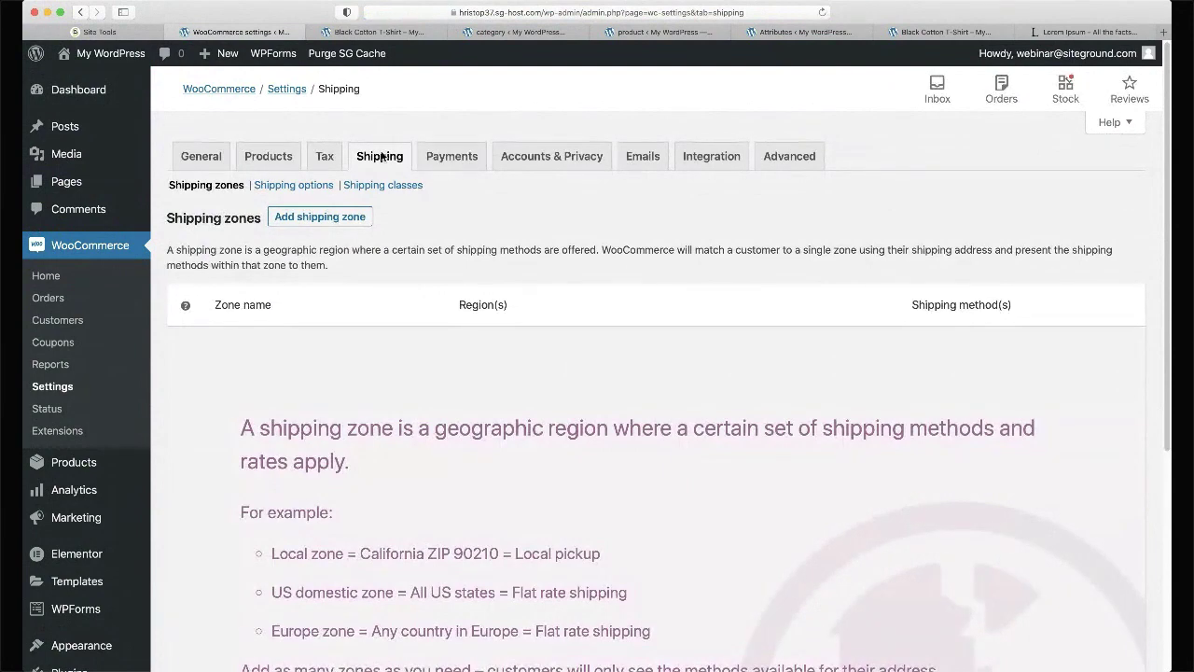
click(464, 160)
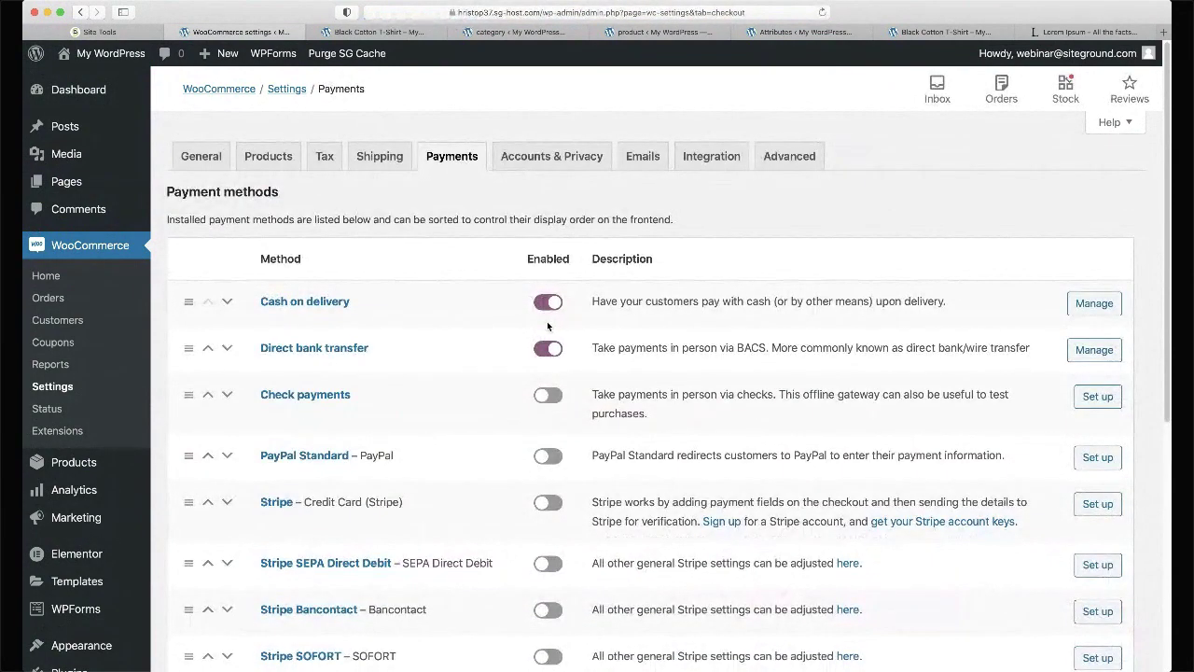
click(378, 159)
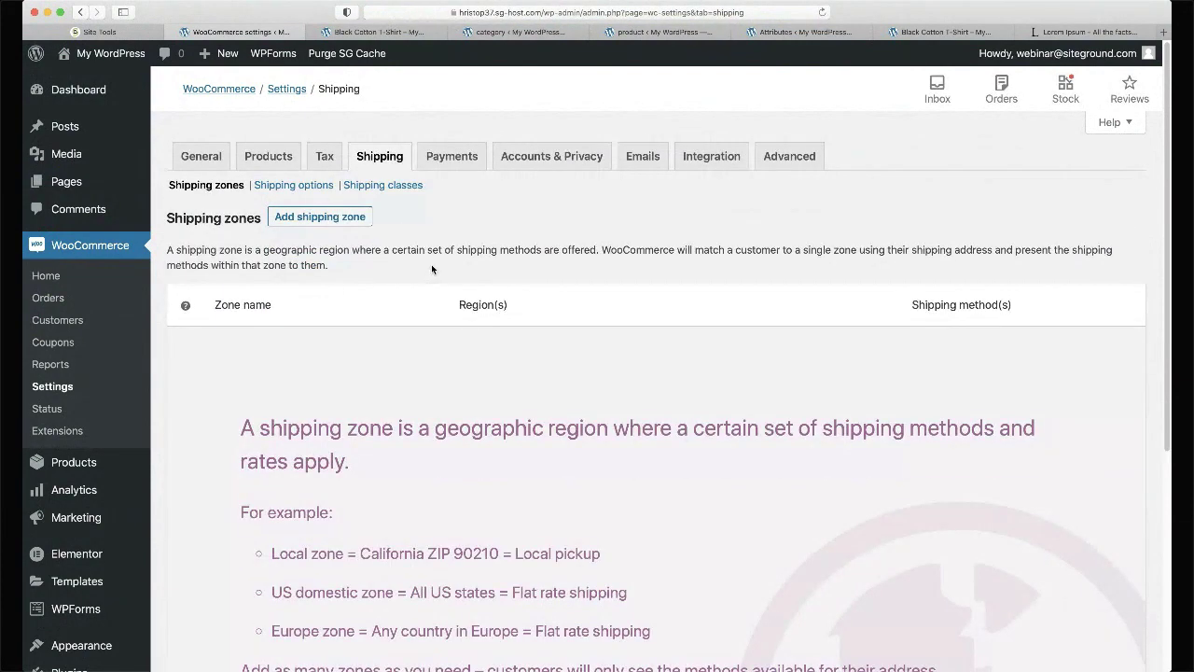
scroll(431, 269, down, 3)
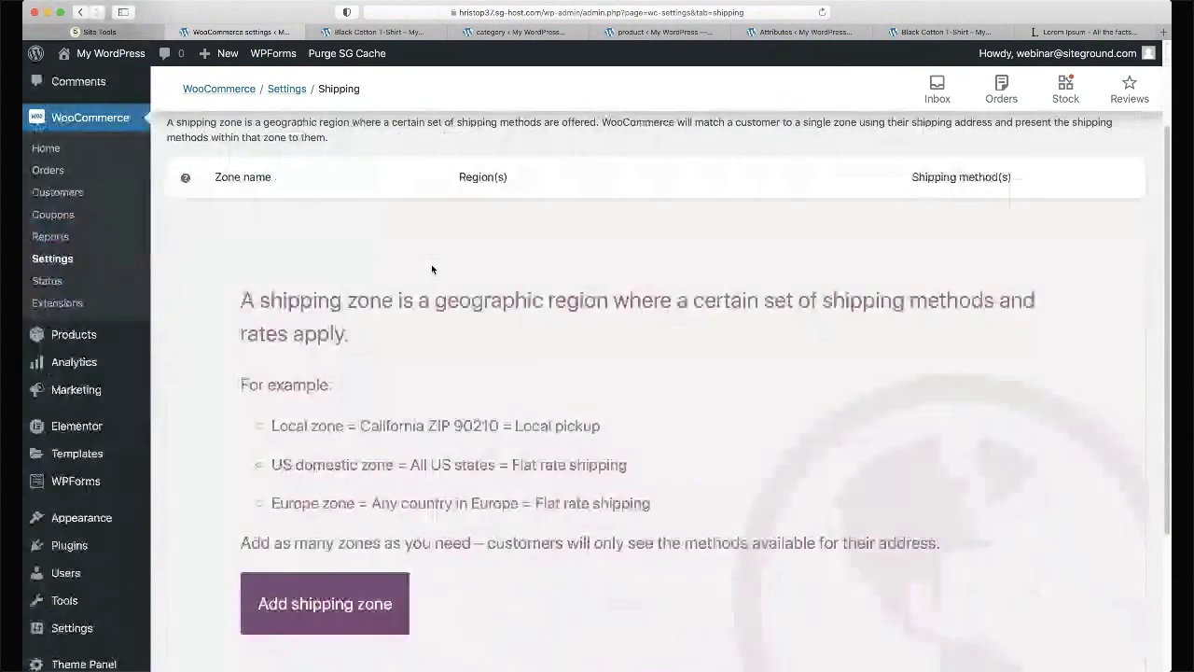
scroll(430, 264, down, 1)
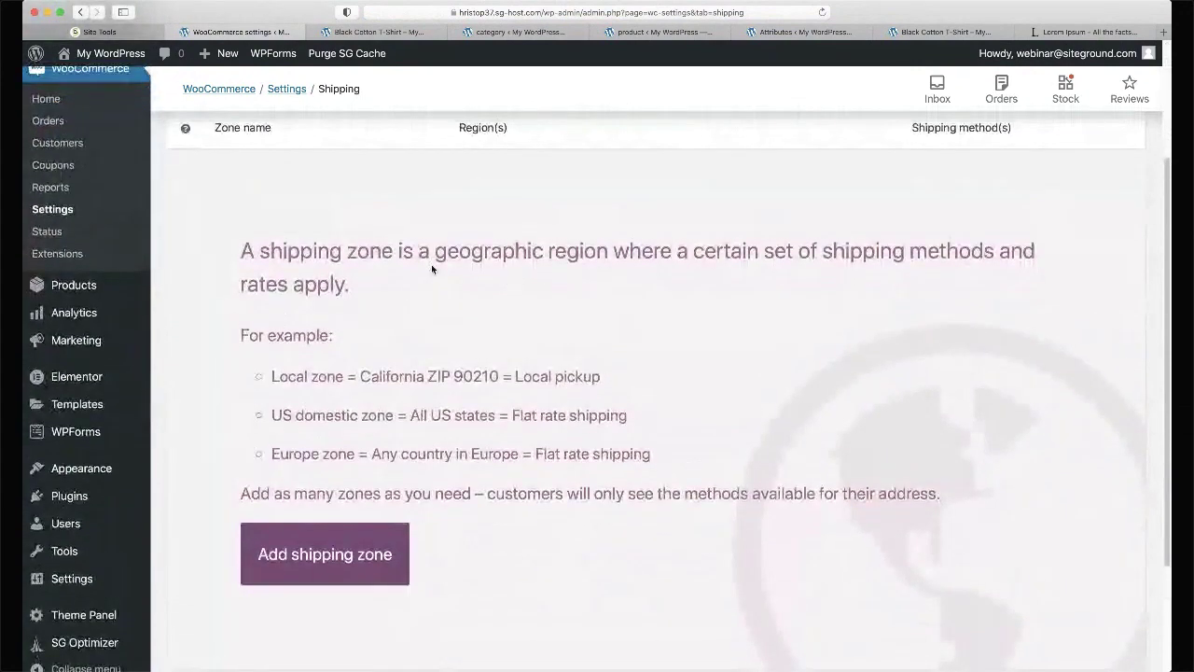
scroll(431, 264, down, 1)
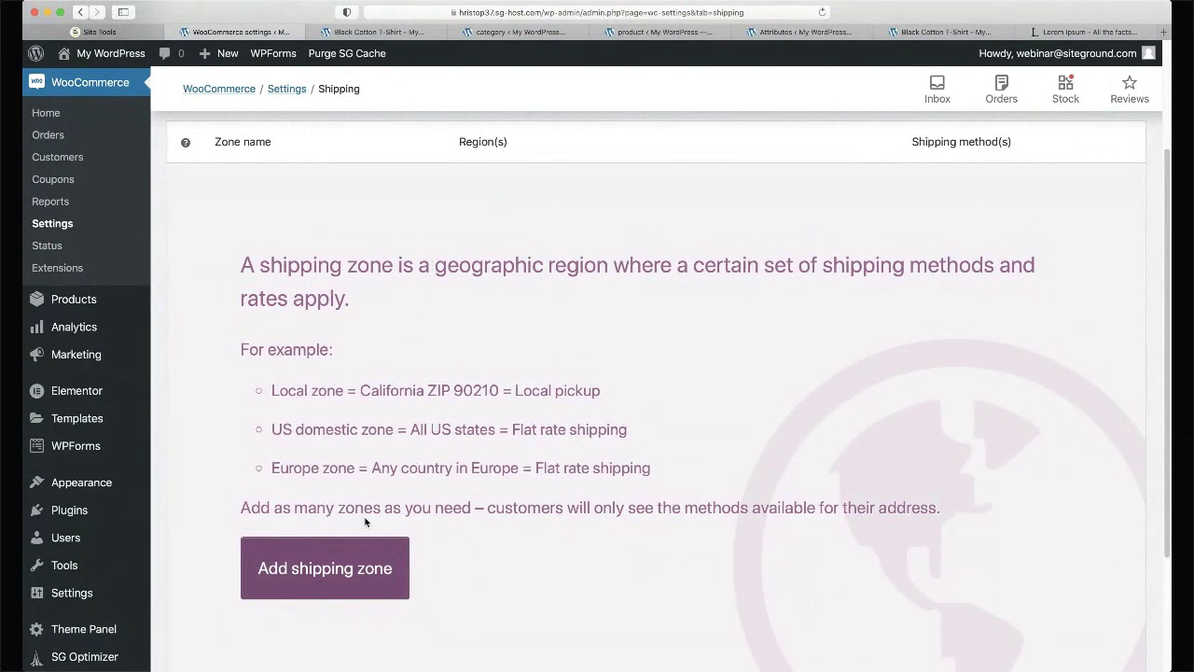
- Start a new shipping zone named 'Main zone' with Europe as its region
click(353, 563)
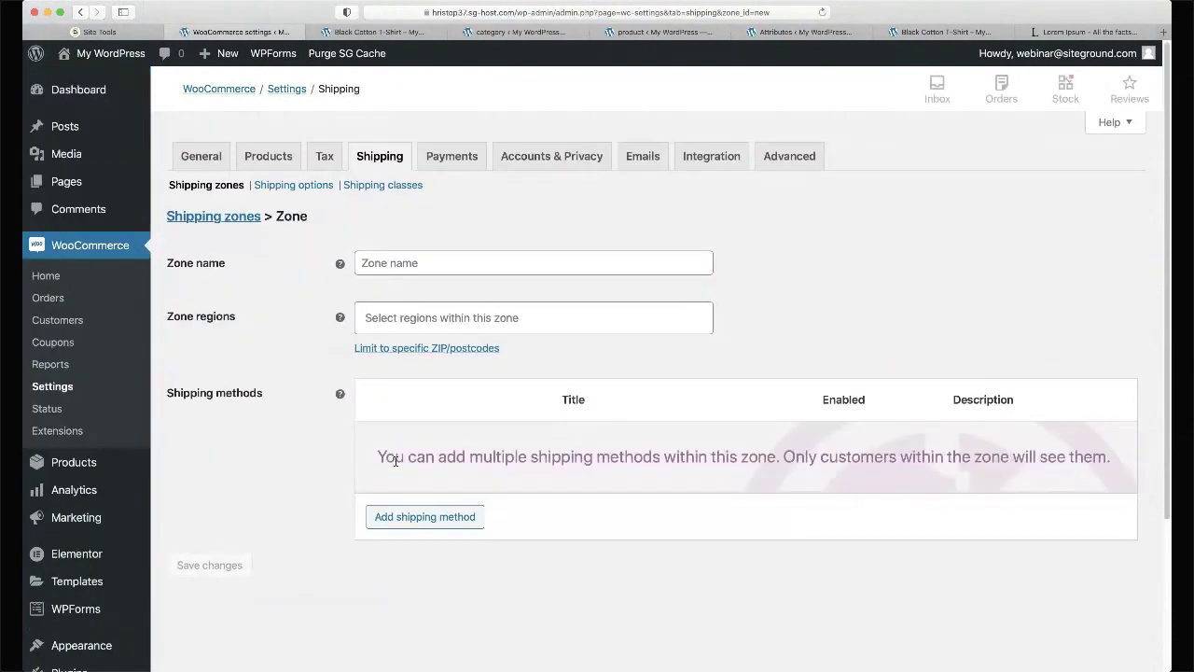
click(463, 261)
text(Mai)
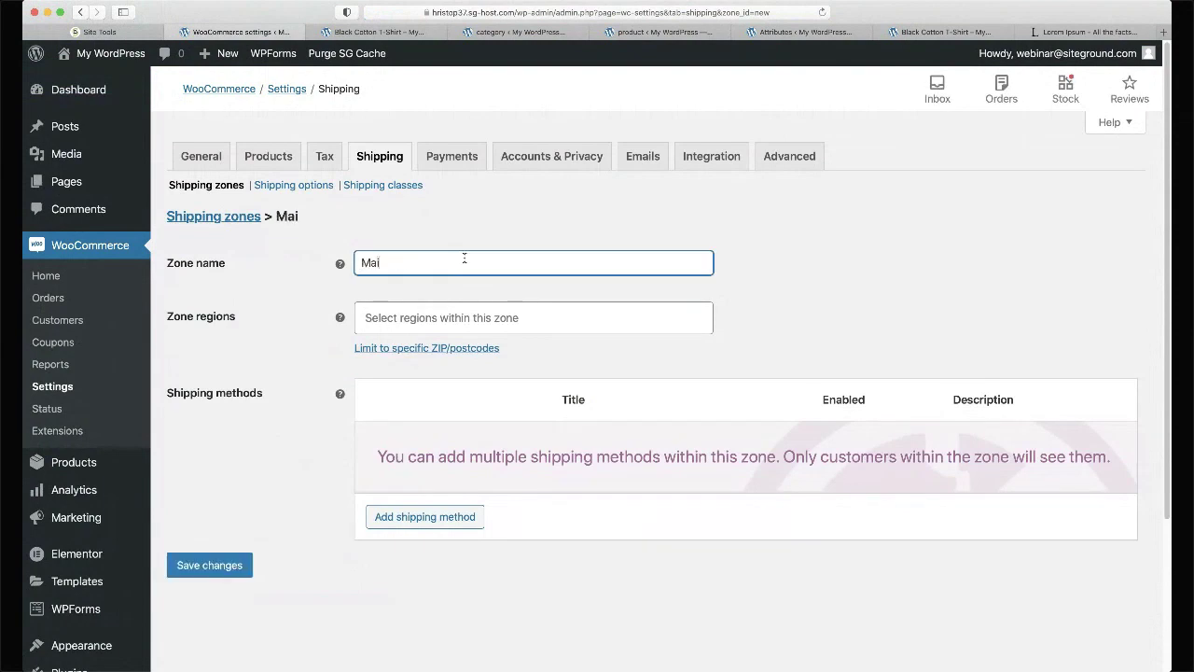
text(n zone)
key(Tab)
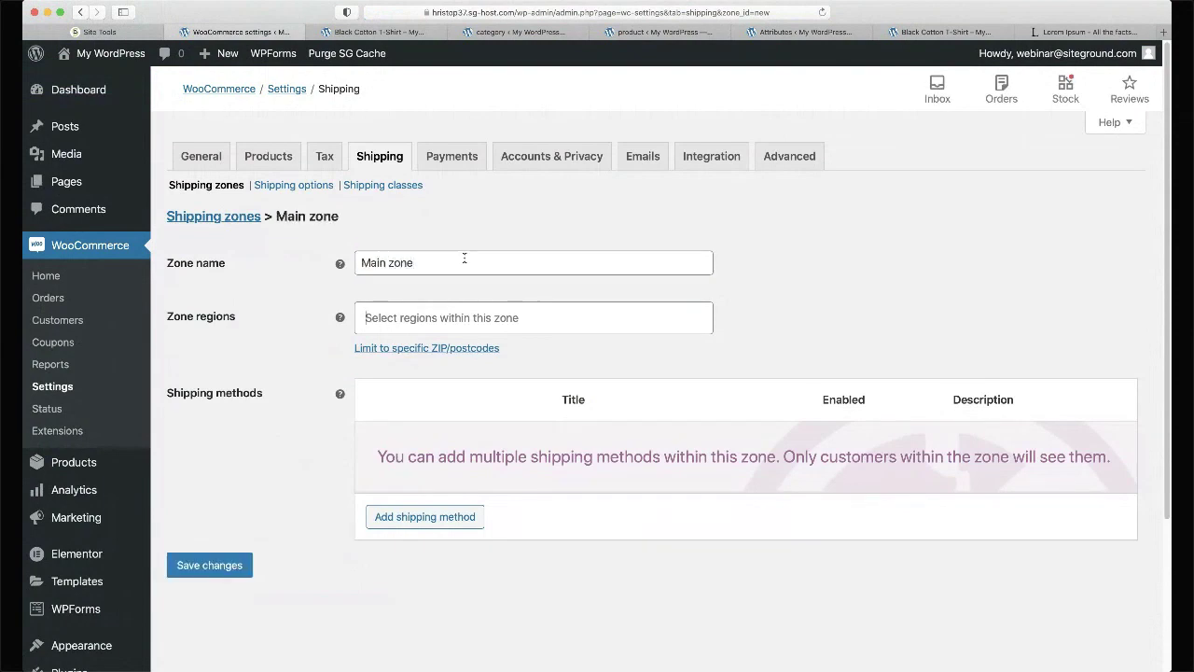
text(euro)
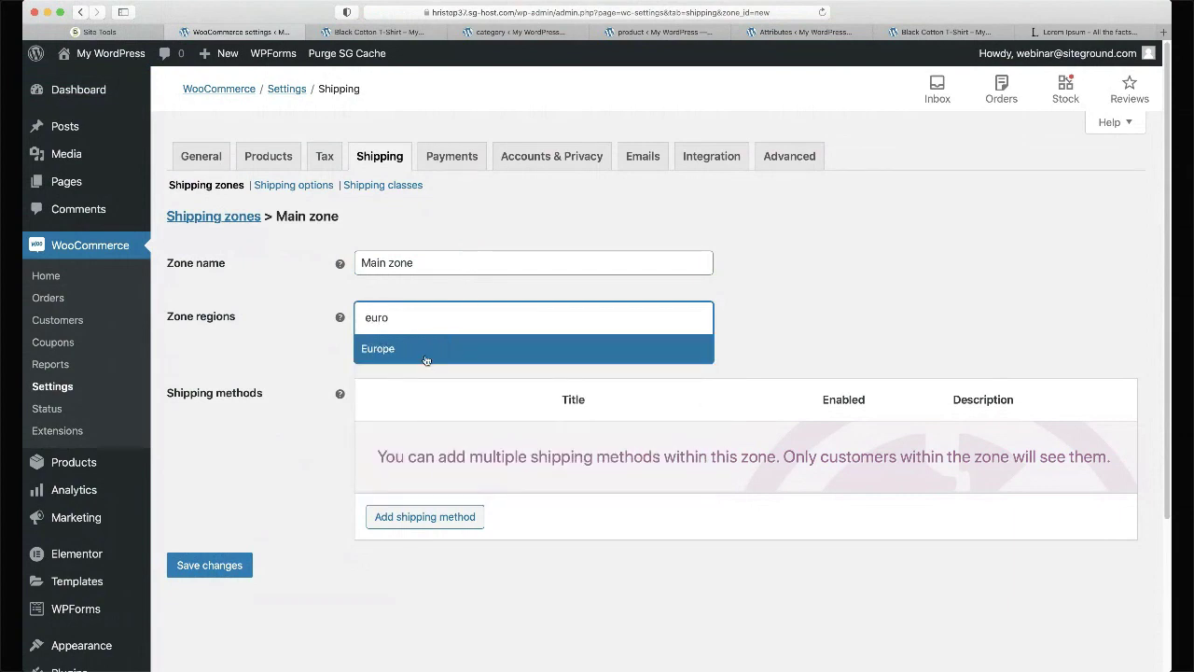
click(425, 360)
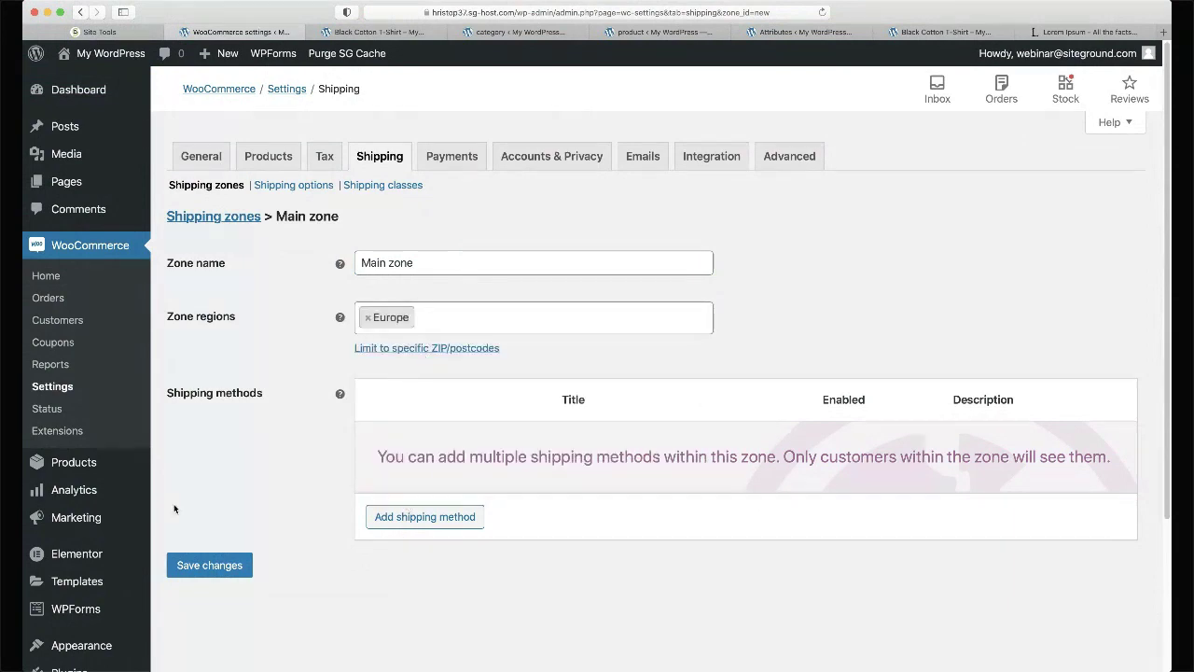
- Rename the zone to 'European zone' and open its postcode limit box
triple_click(421, 261)
text(European zone)
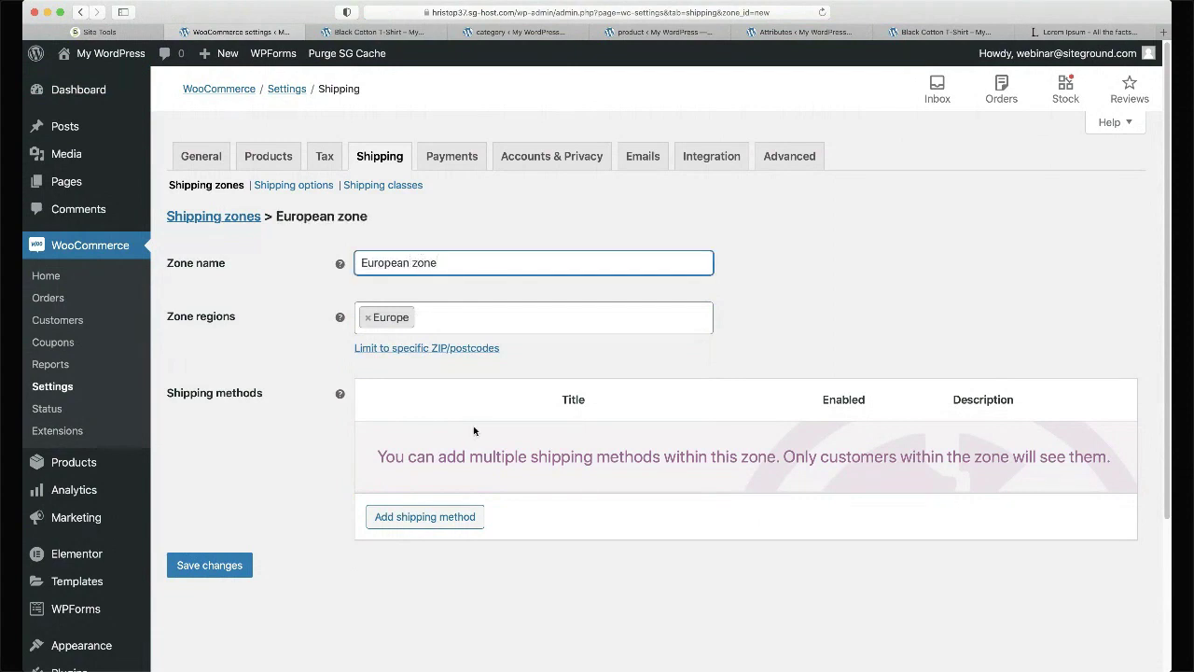
click(463, 316)
click(309, 448)
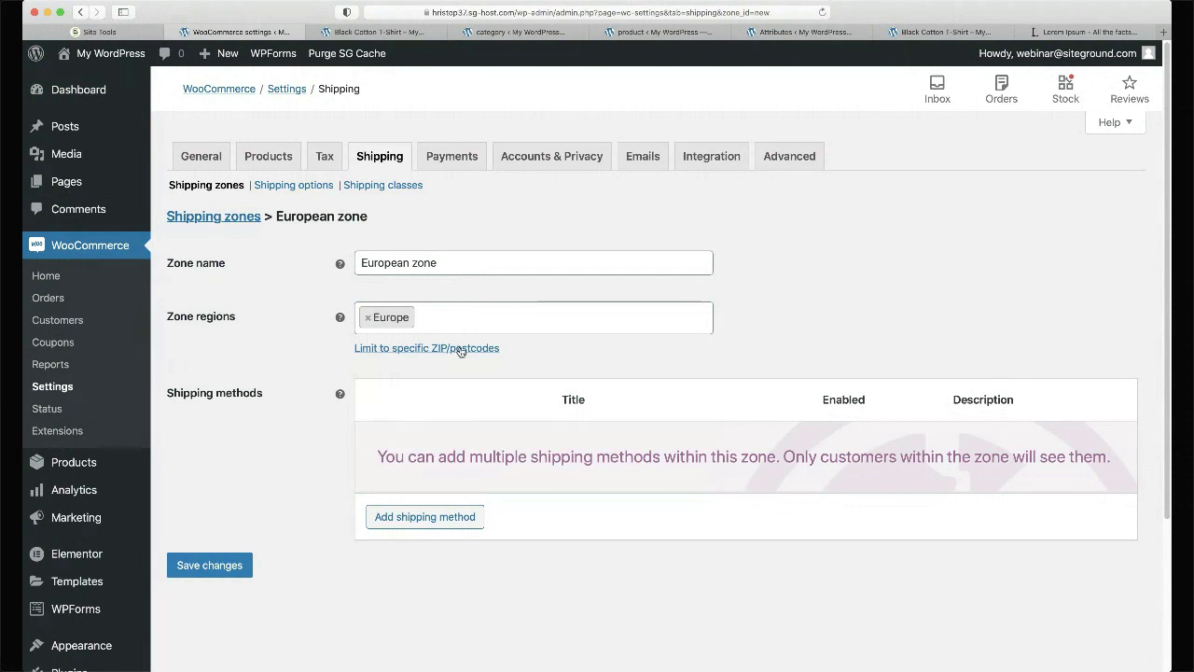
click(427, 317)
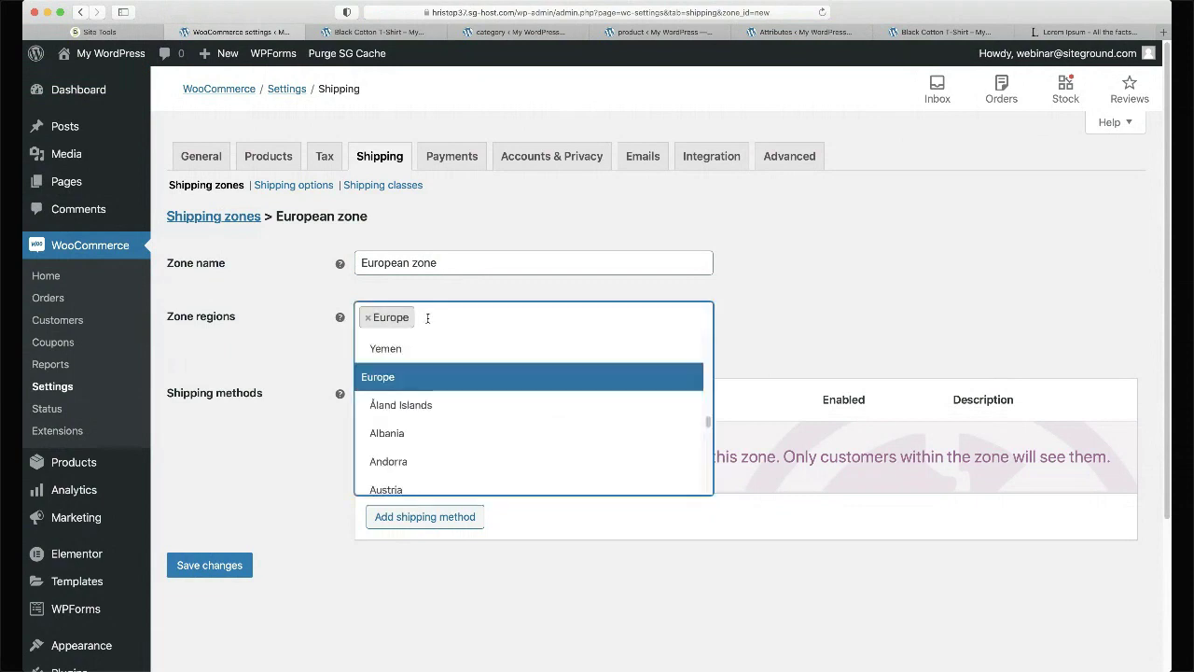
click(307, 412)
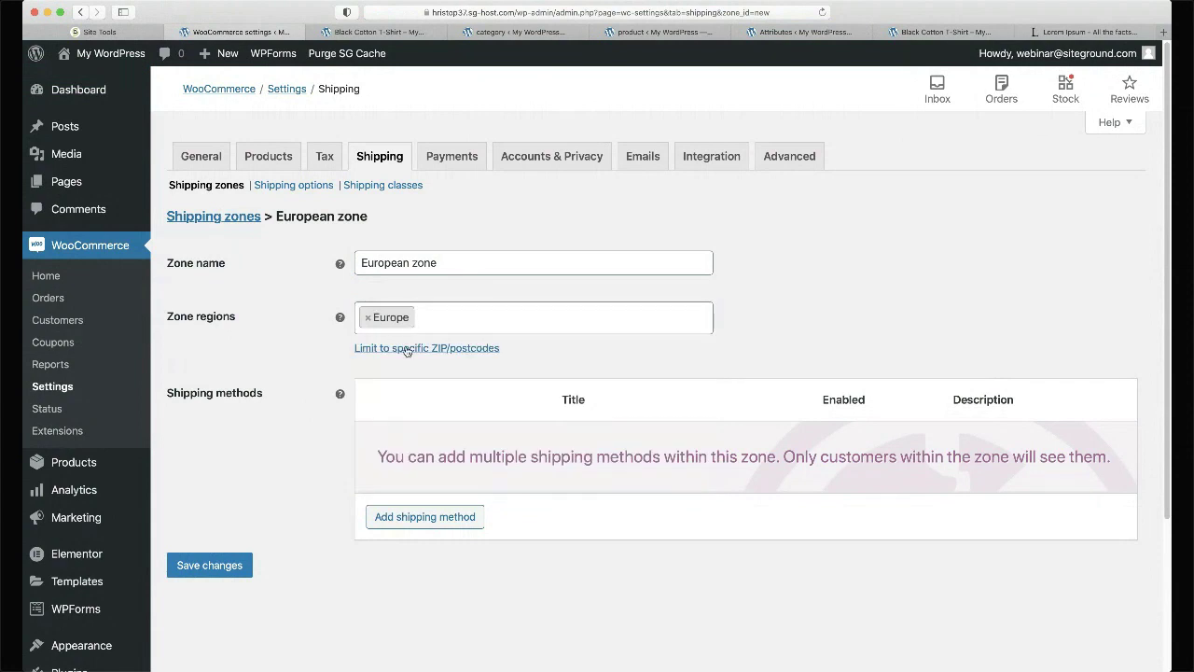
click(406, 346)
click(406, 346)
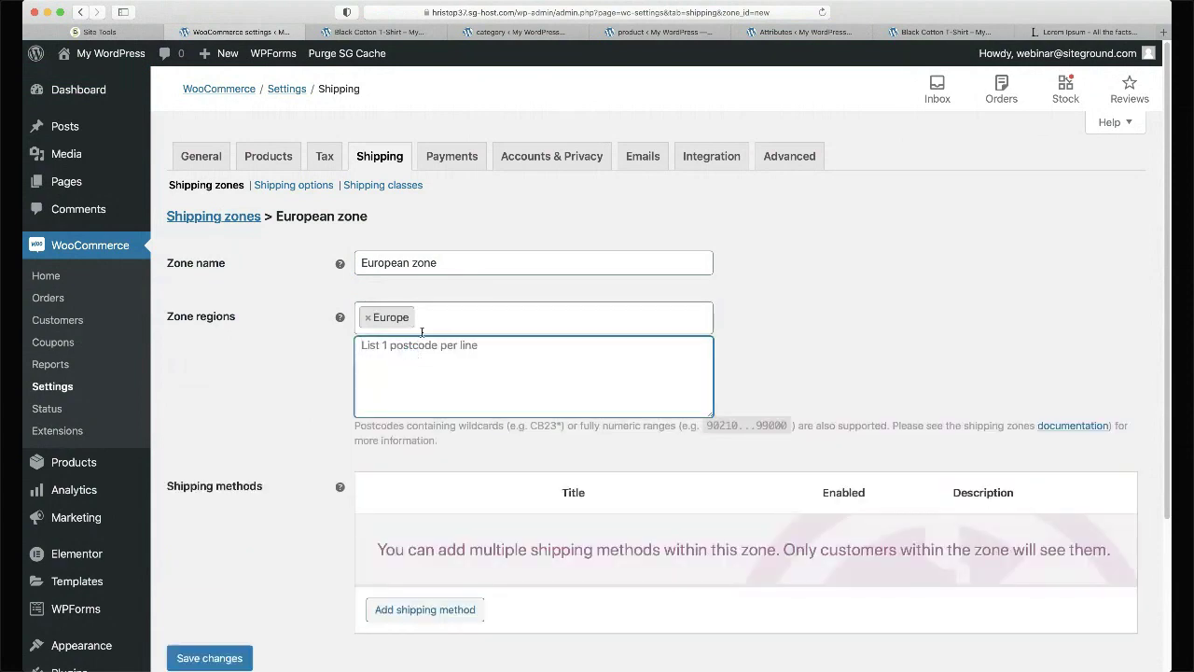
- Swap the region to Bulgaria and enter postcodes 100 and 4000
click(368, 319)
click(368, 319)
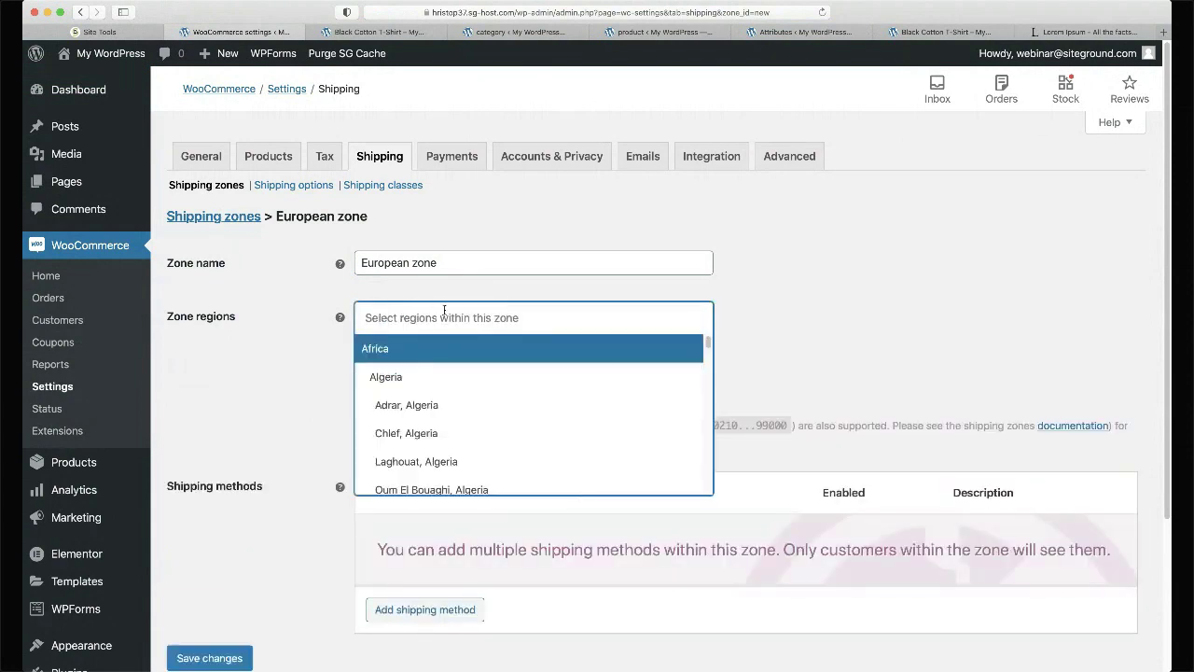
text(bulgar)
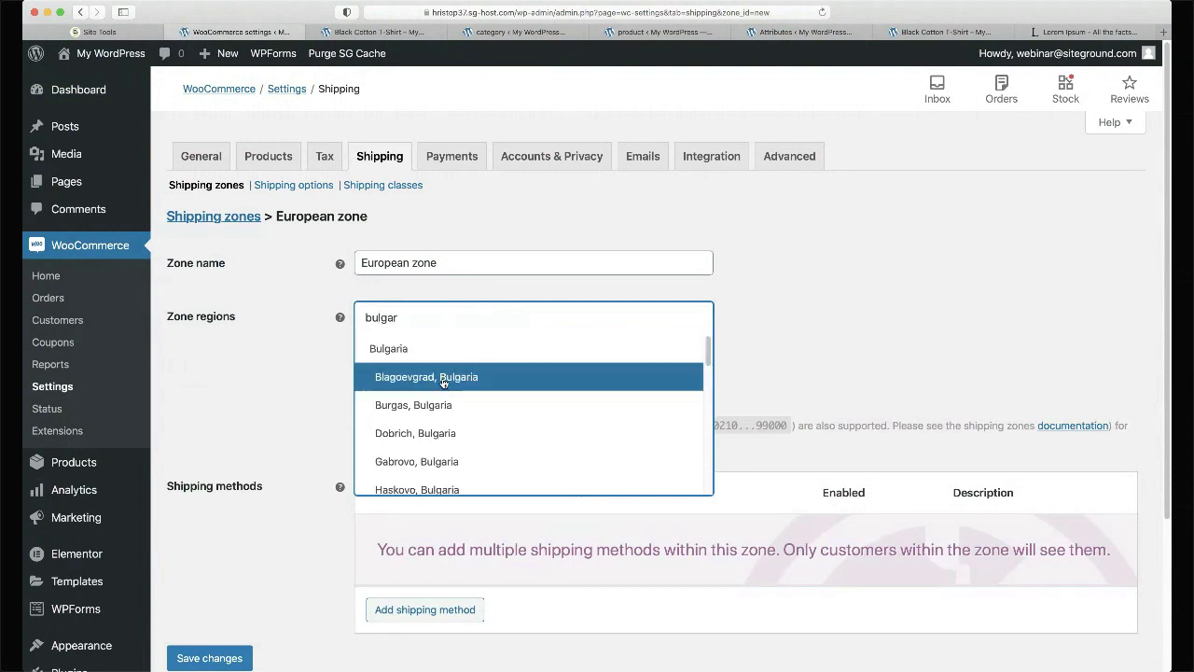
click(398, 350)
click(428, 350)
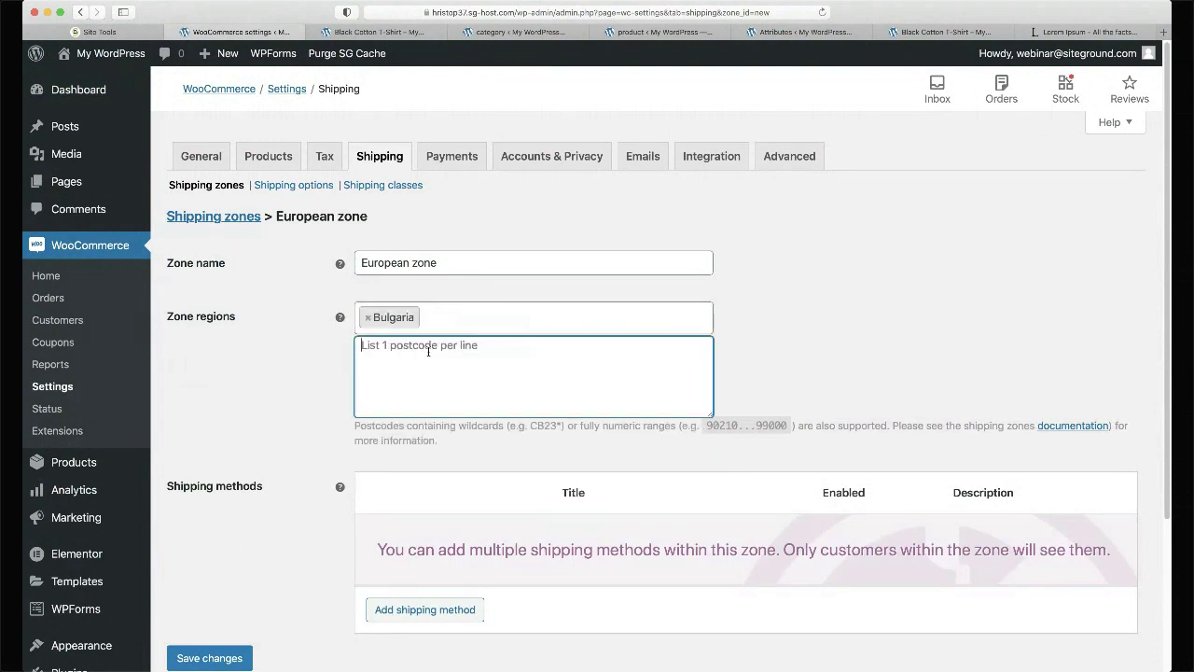
text(100)
text(4000)
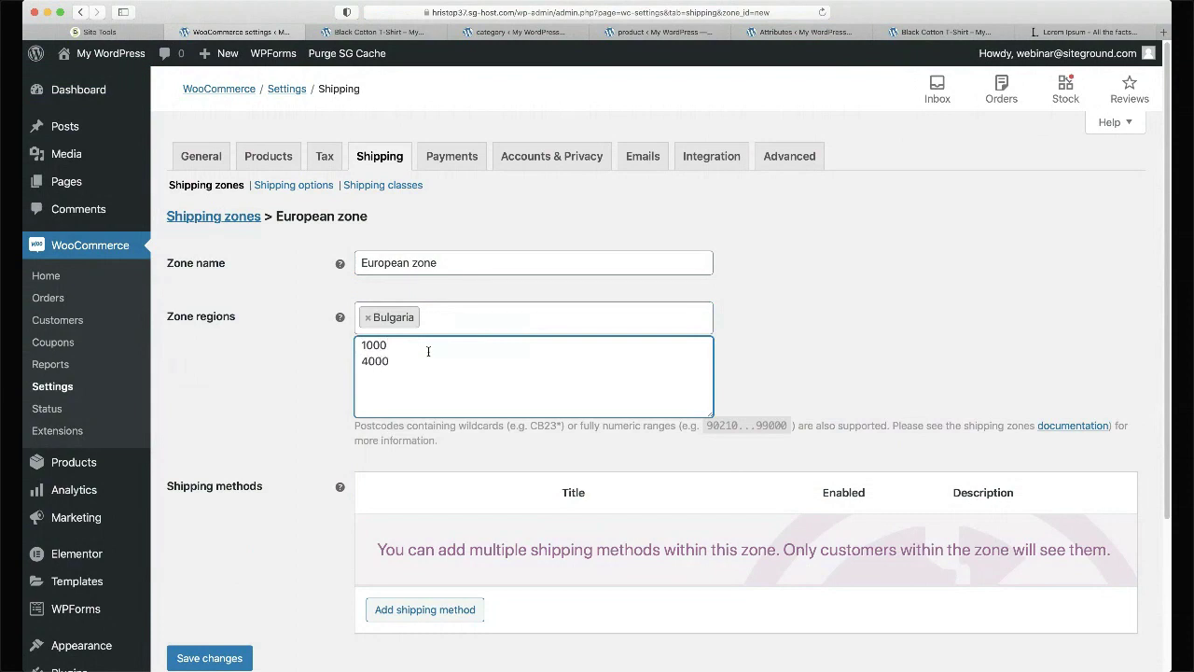
- Restore Europe as the zone region and clear all entered postcodes
click(368, 317)
text(euro)
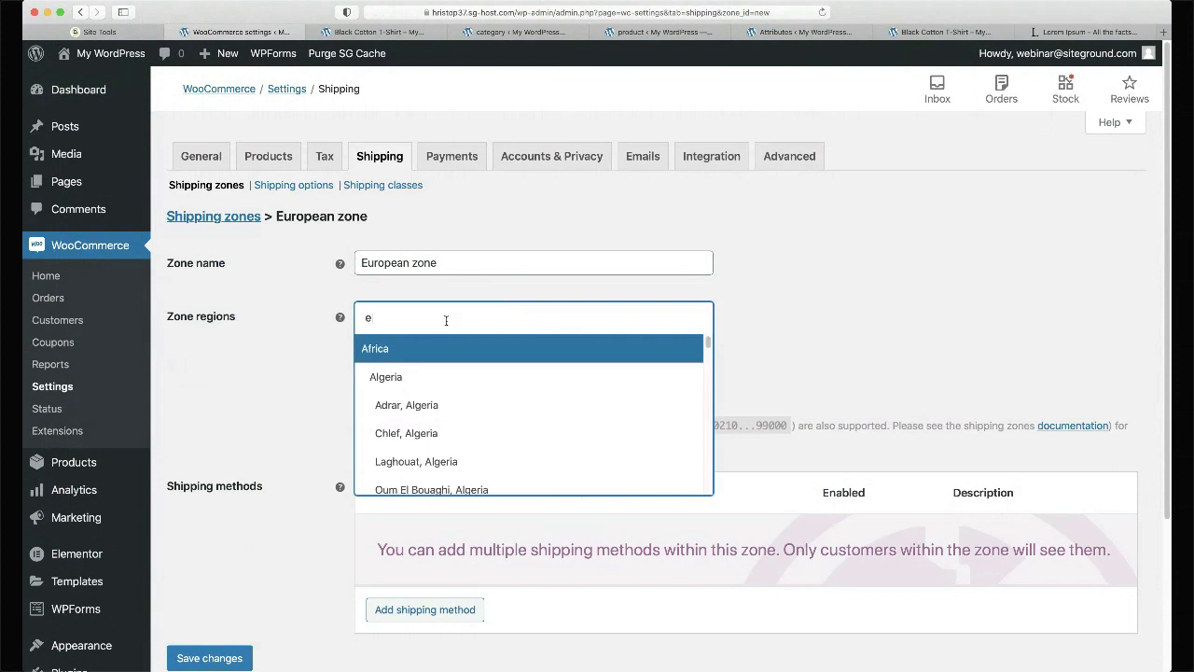
click(416, 348)
click(416, 365)
key(ctrl+a)
key(BackSpace)
click(305, 372)
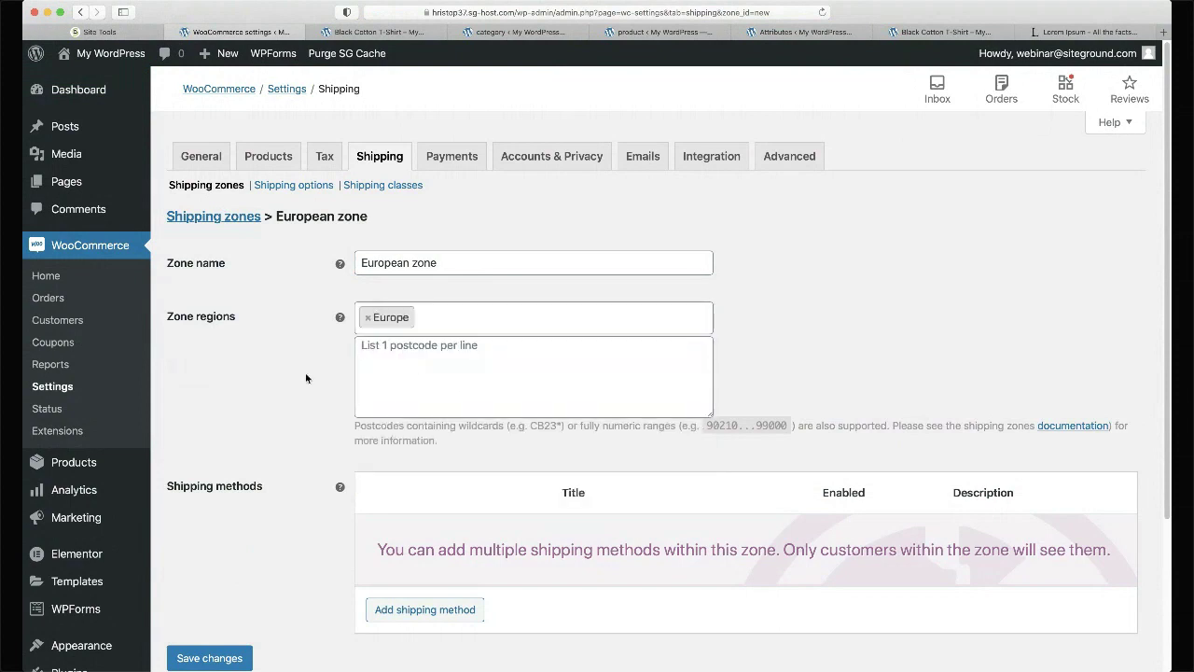
scroll(305, 372, down, 3)
scroll(305, 378, up, 2)
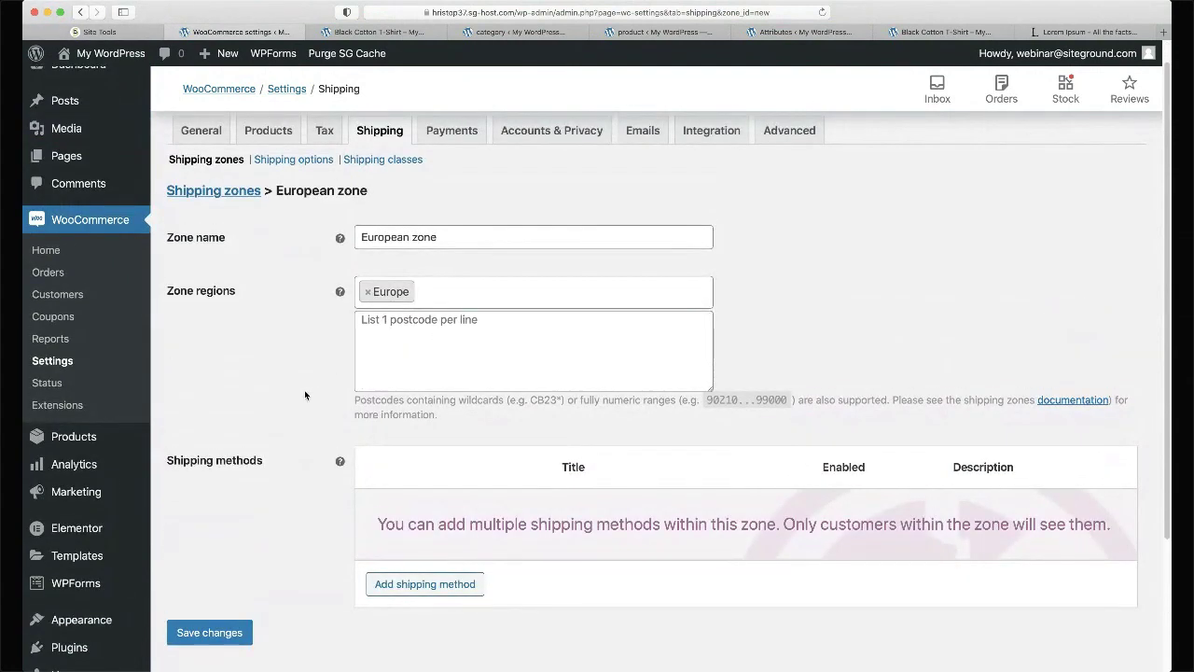
scroll(305, 395, down, 3)
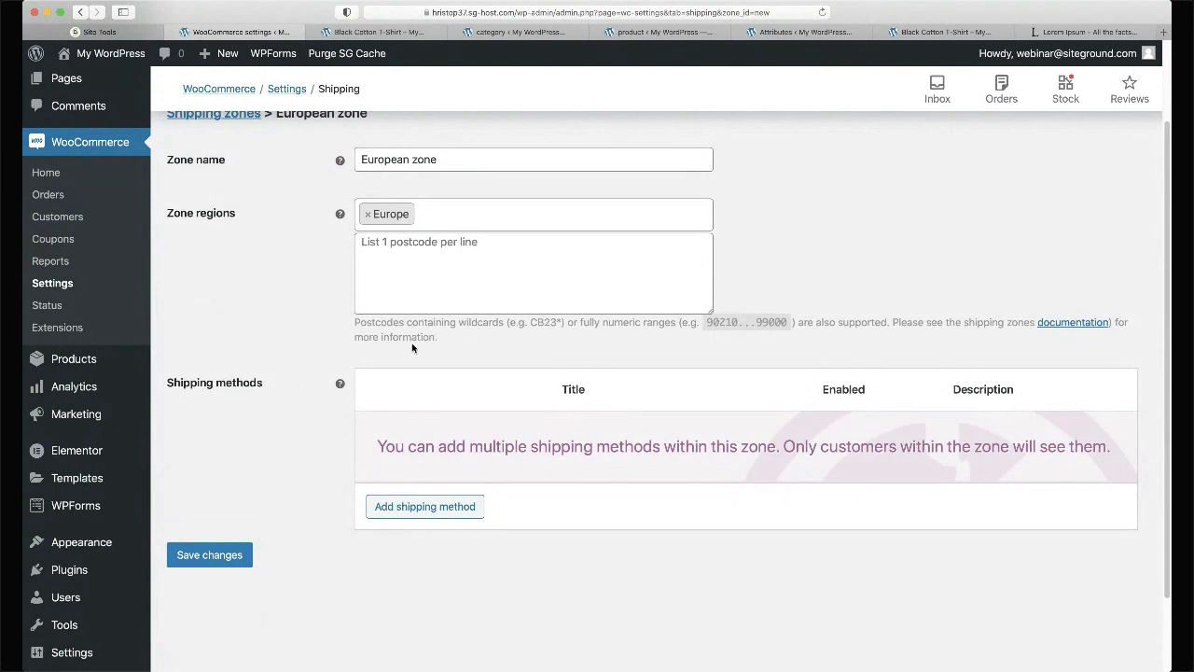
- Add and then remove United States (US), keeping Europe only, and choose Flat rate to add
click(475, 215)
click(475, 215)
click(468, 214)
text(United state)
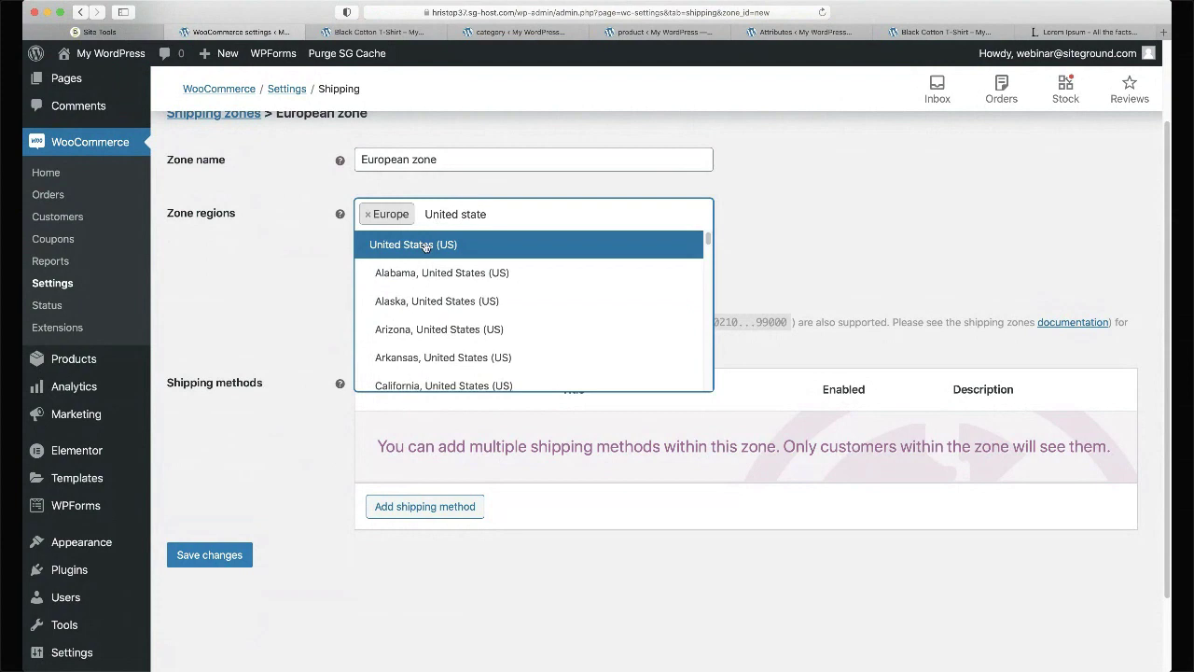
click(426, 246)
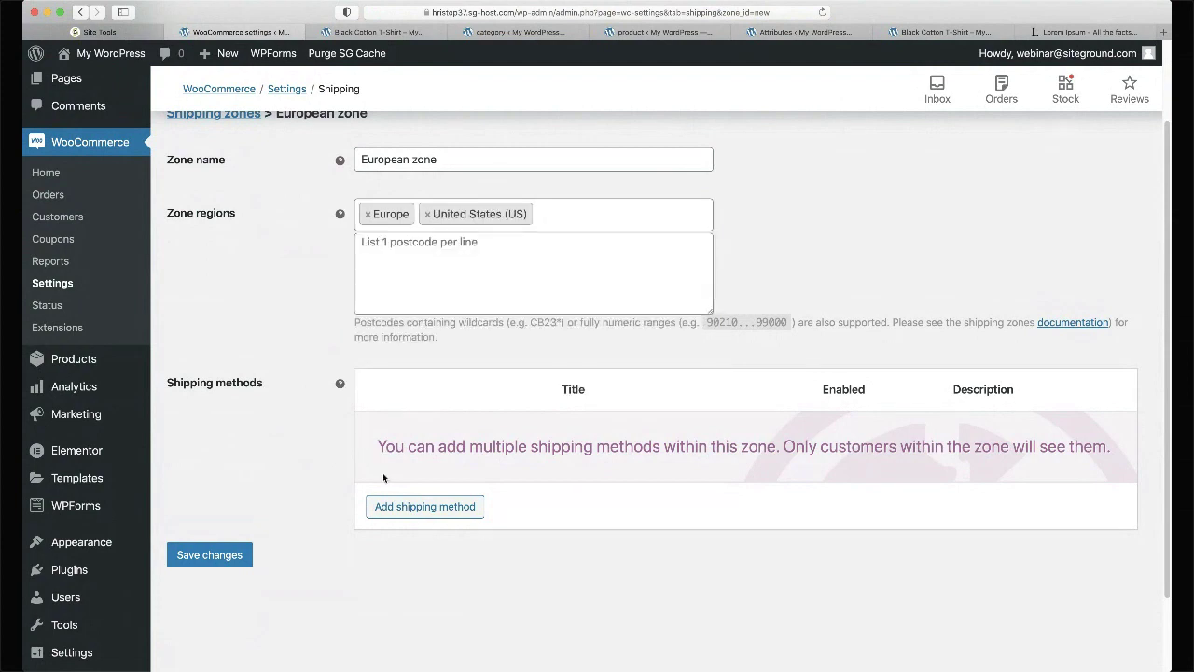
click(427, 214)
click(254, 351)
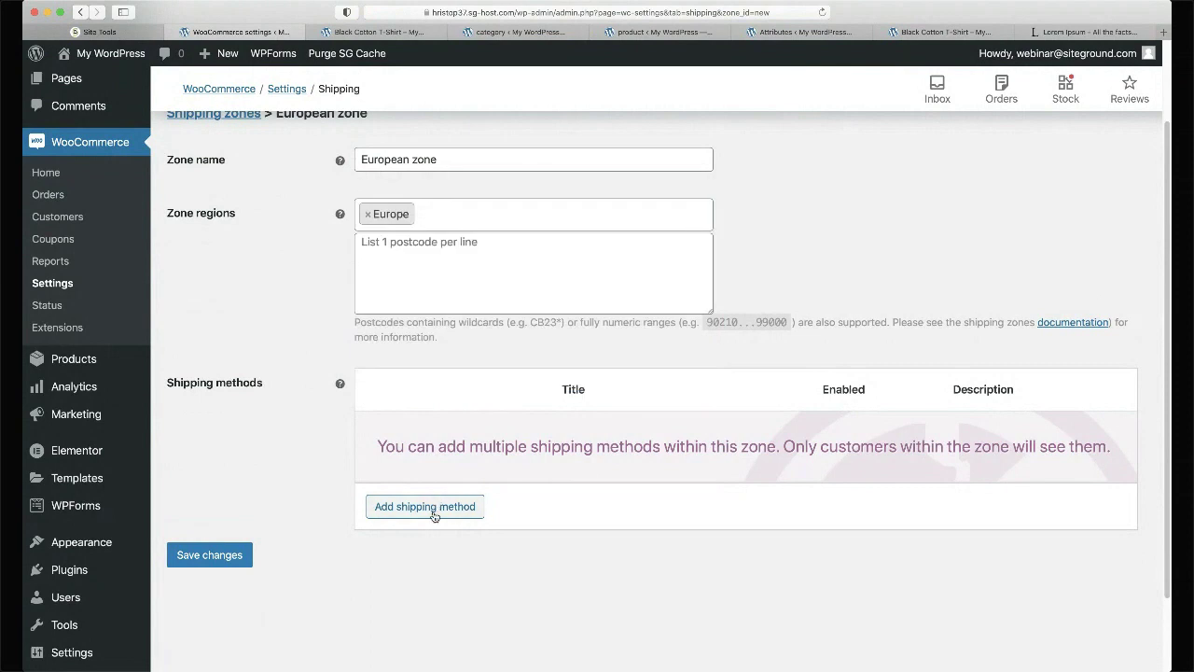
click(436, 506)
click(481, 361)
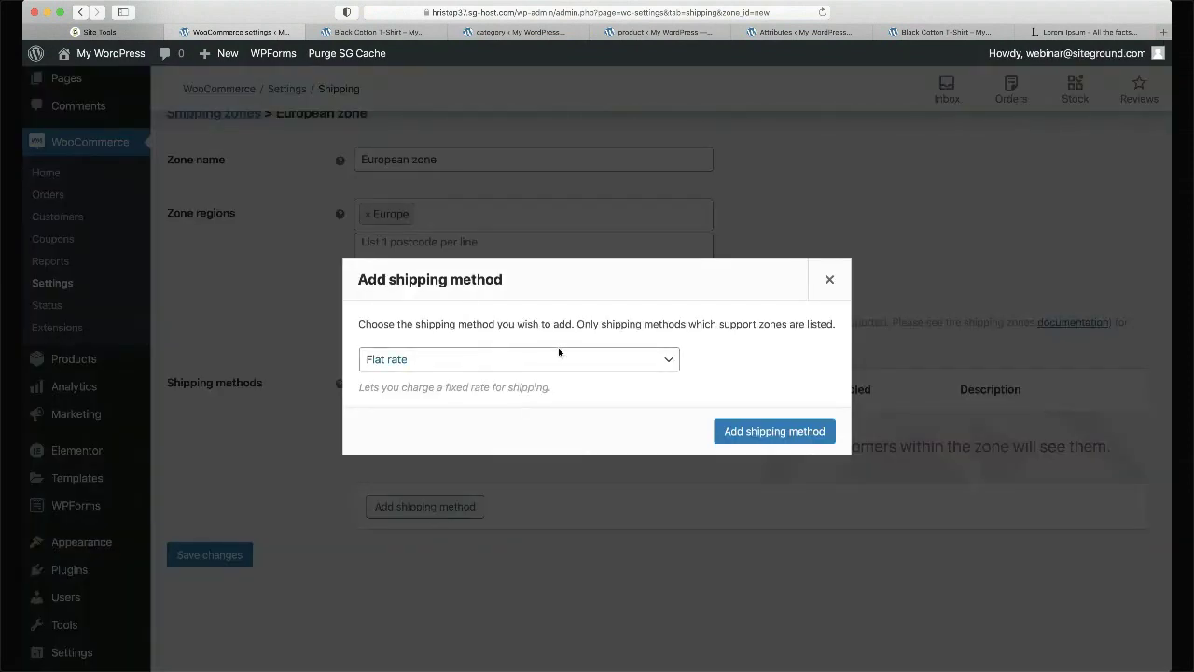
- Add Flat rate and then Local pickup as the European zone's shipping methods
click(755, 432)
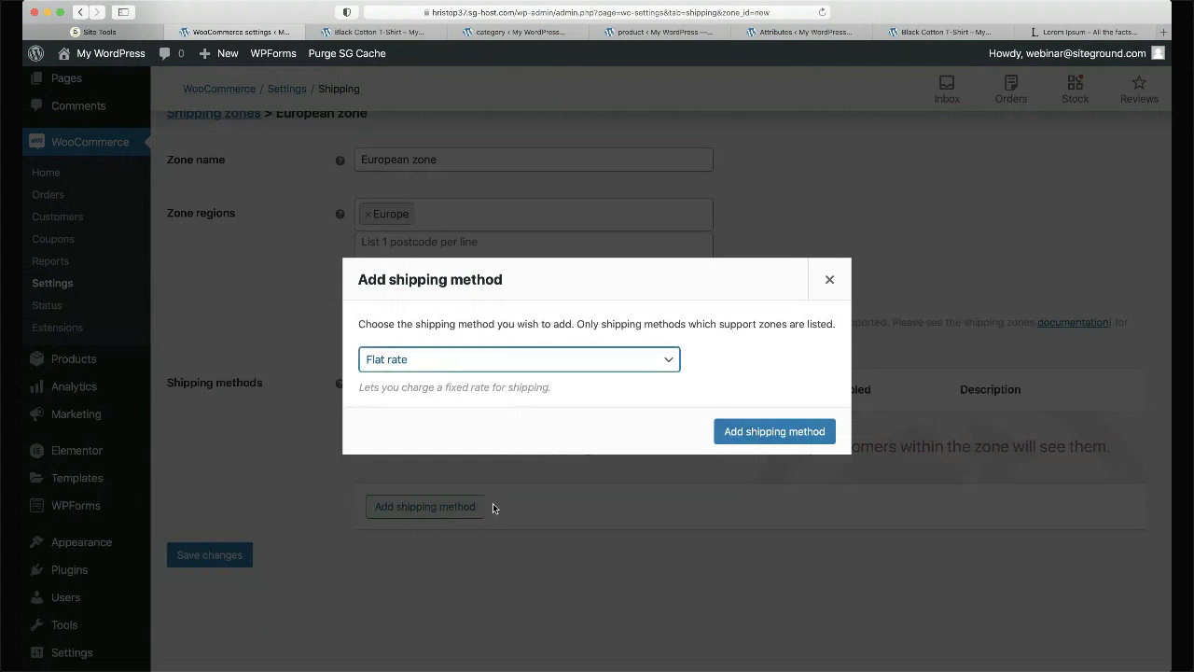
click(743, 434)
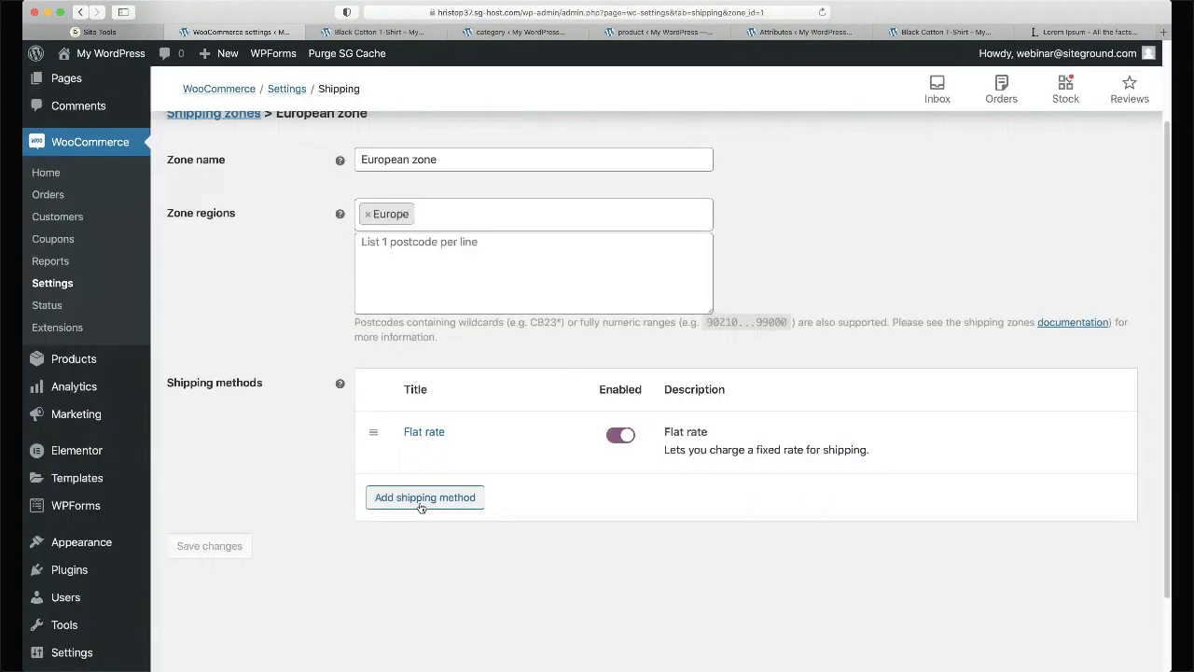
click(419, 500)
click(439, 368)
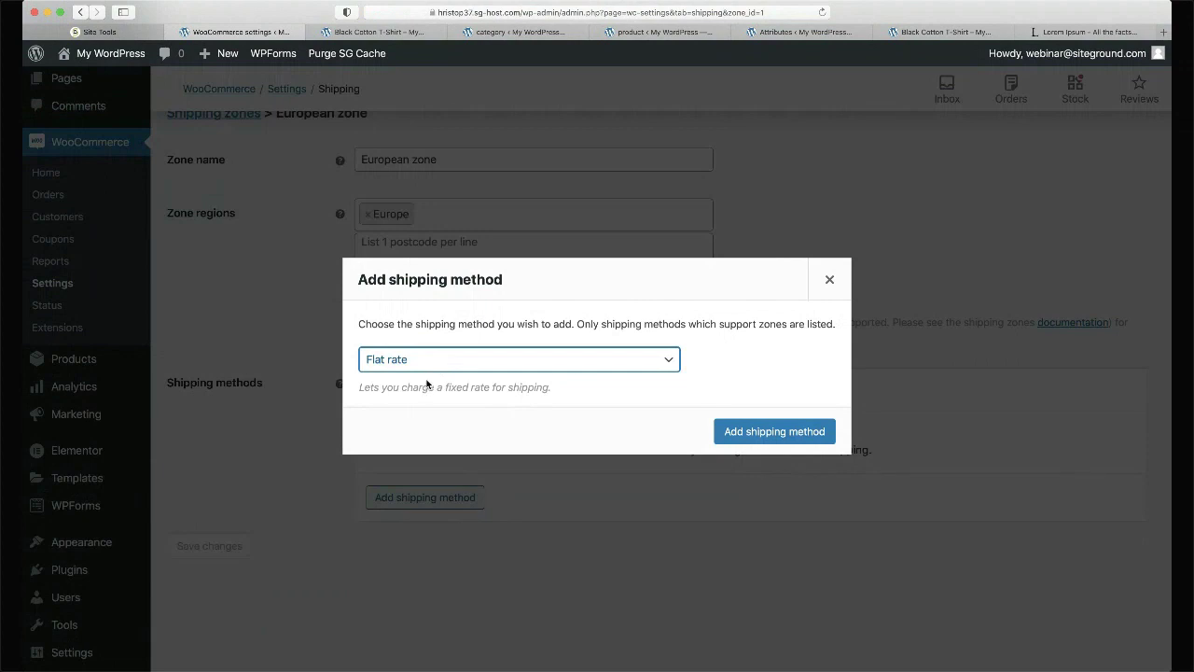
click(425, 387)
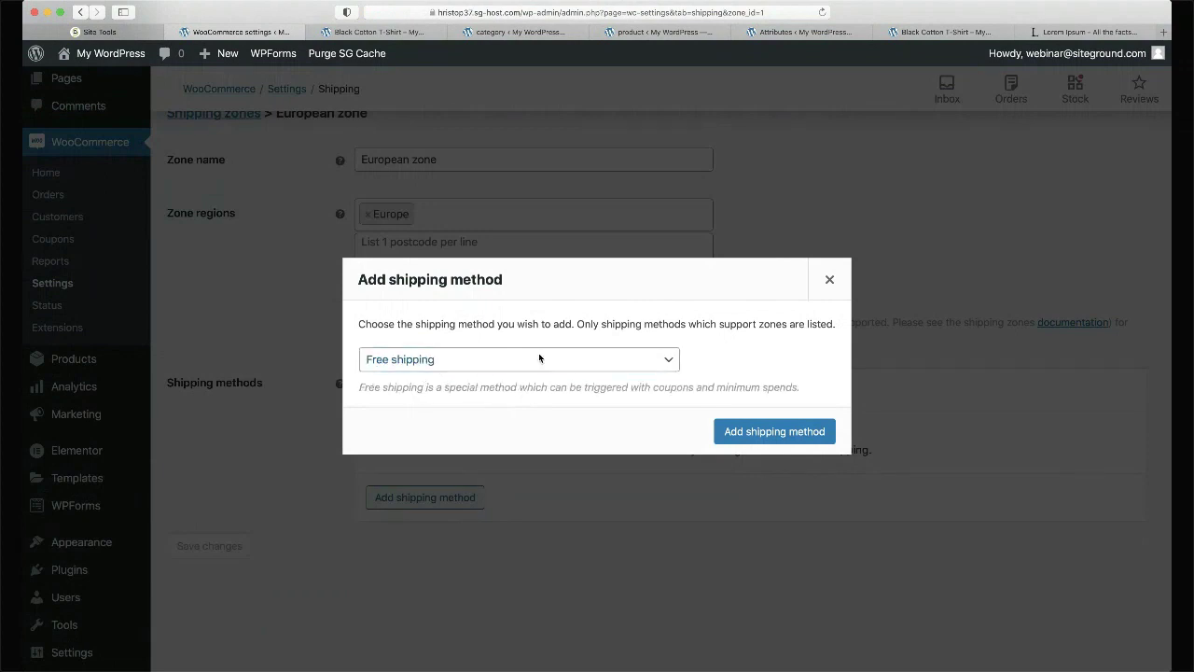
key(Down)
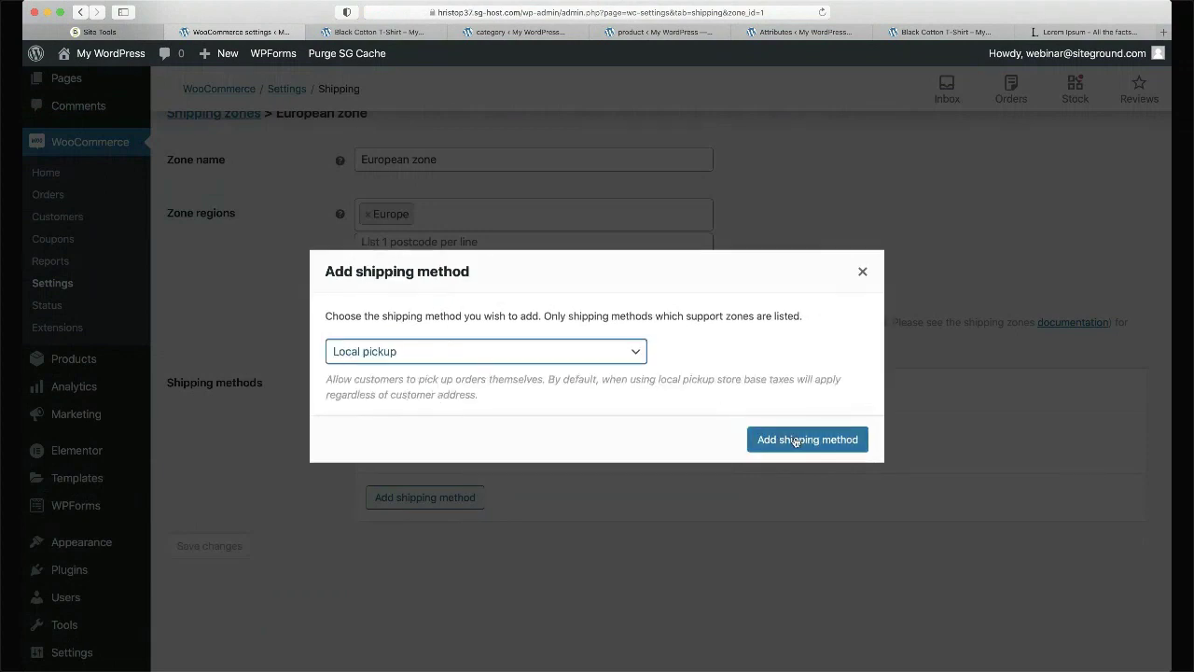
click(795, 439)
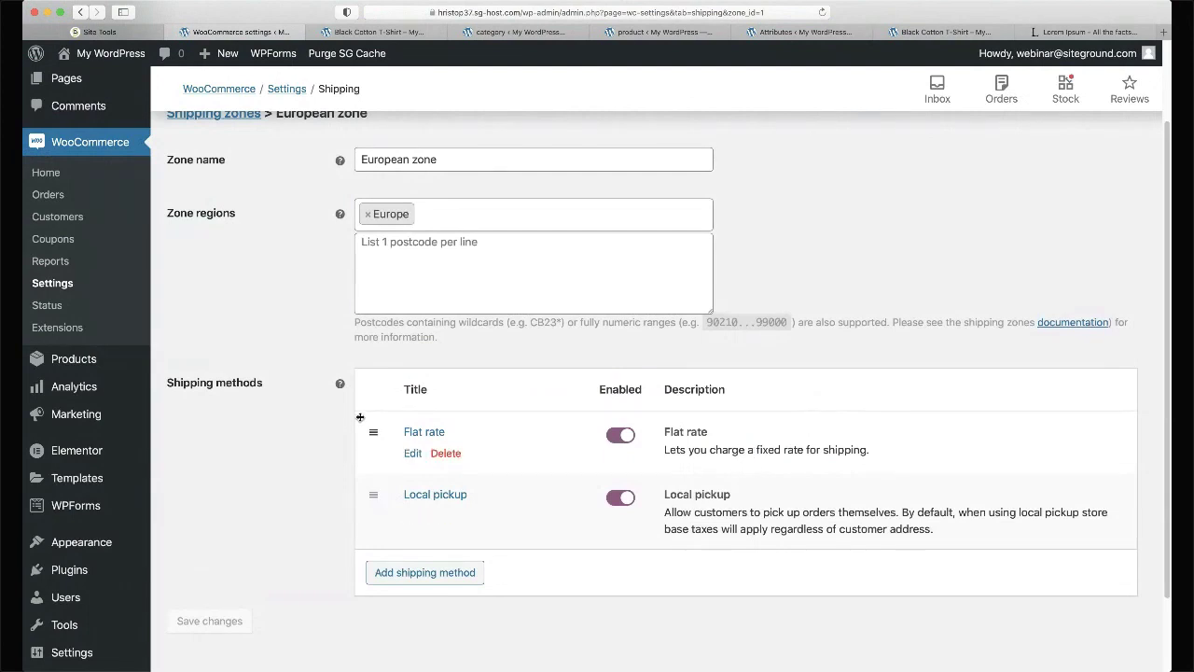
scroll(360, 417, down, 2)
scroll(360, 416, up, 4)
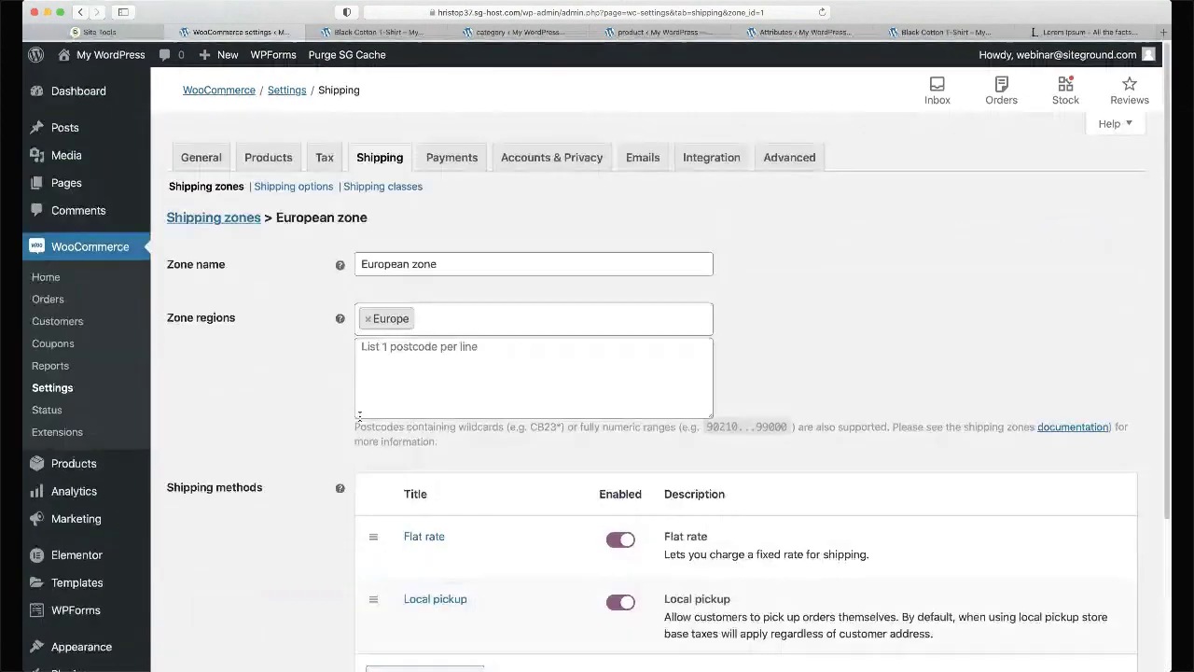
scroll(360, 417, down, 2)
scroll(360, 419, up, 2)
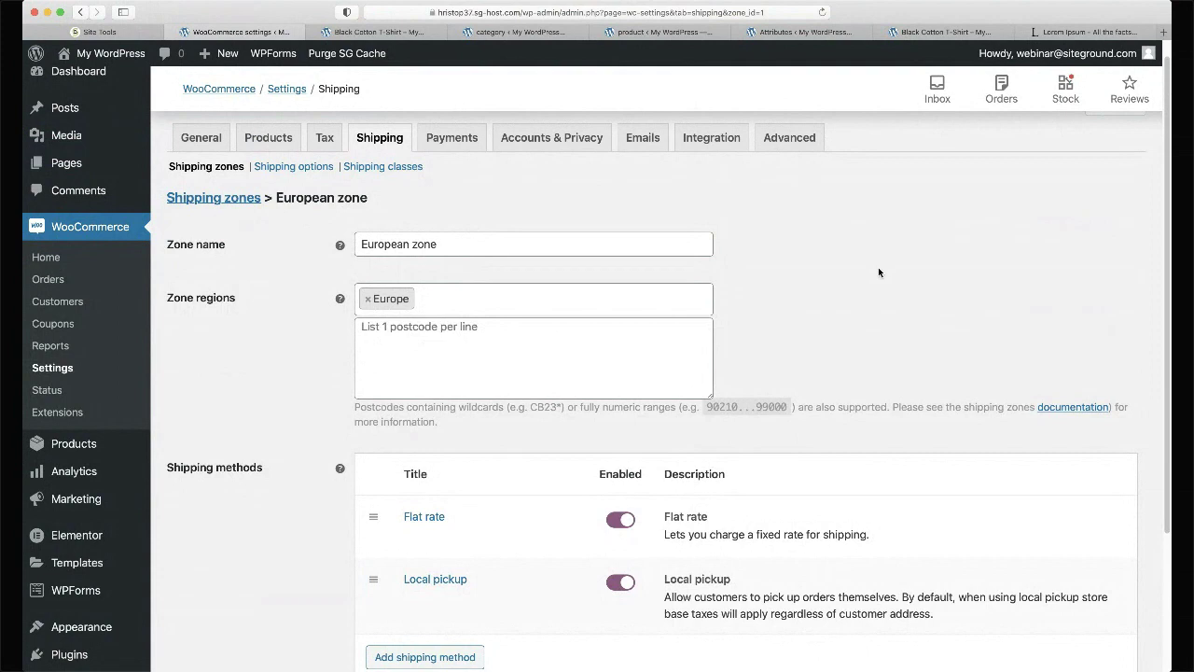
scroll(878, 269, down, 2)
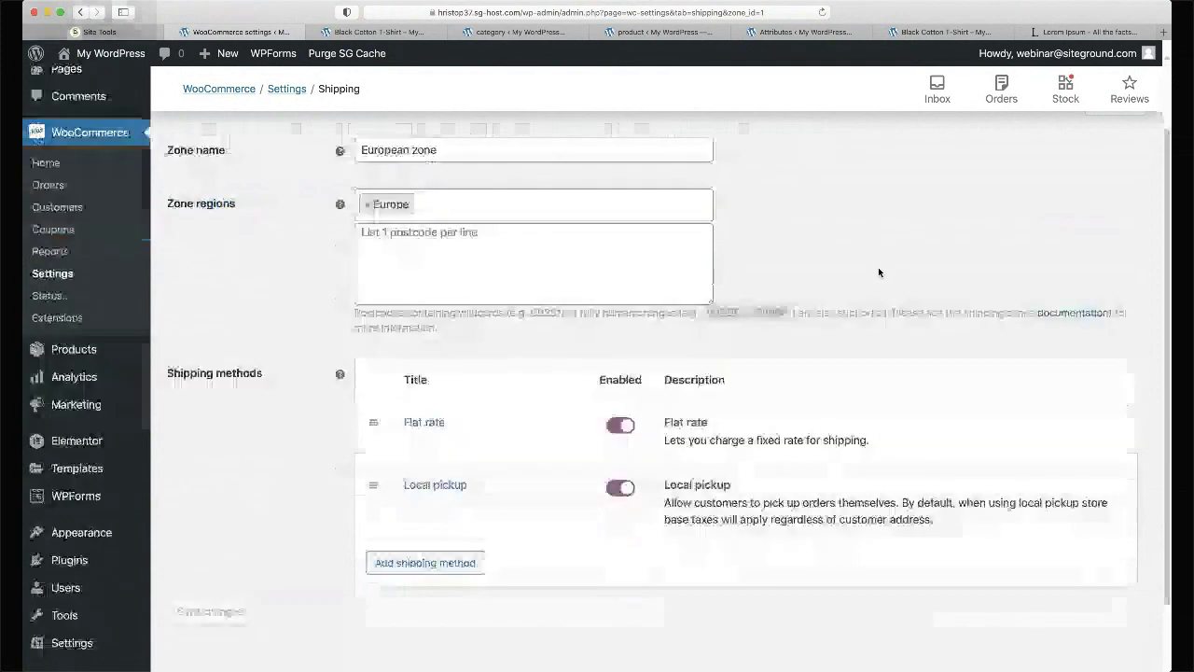
scroll(878, 271, up, 2)
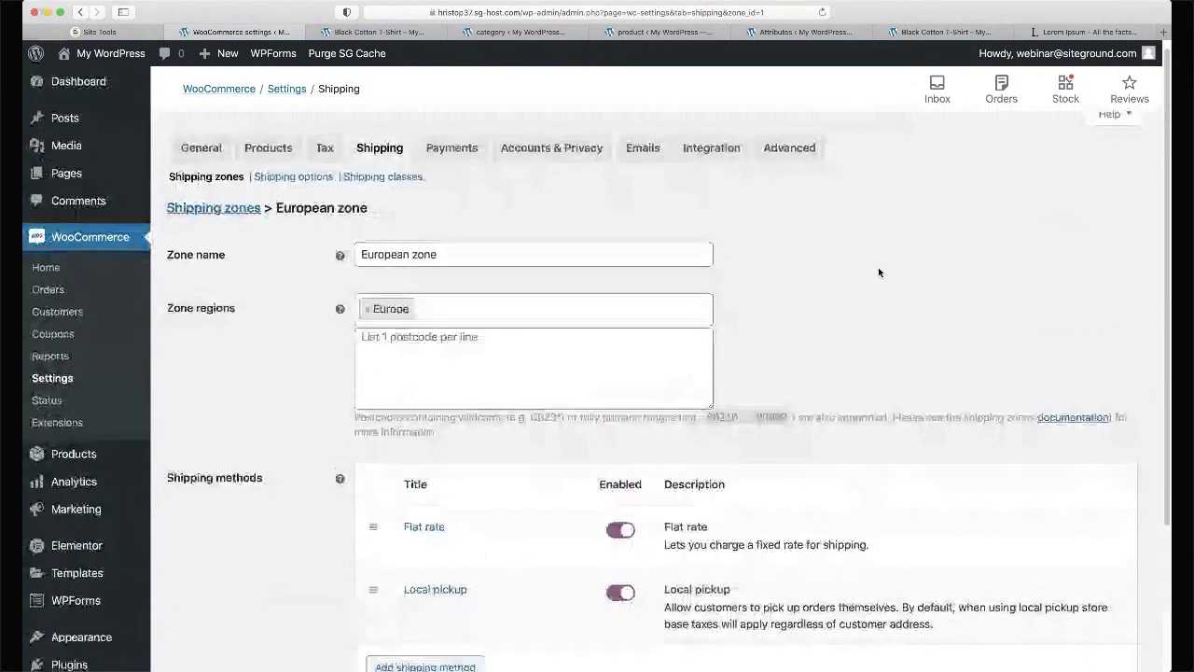
scroll(878, 272, down, 1)
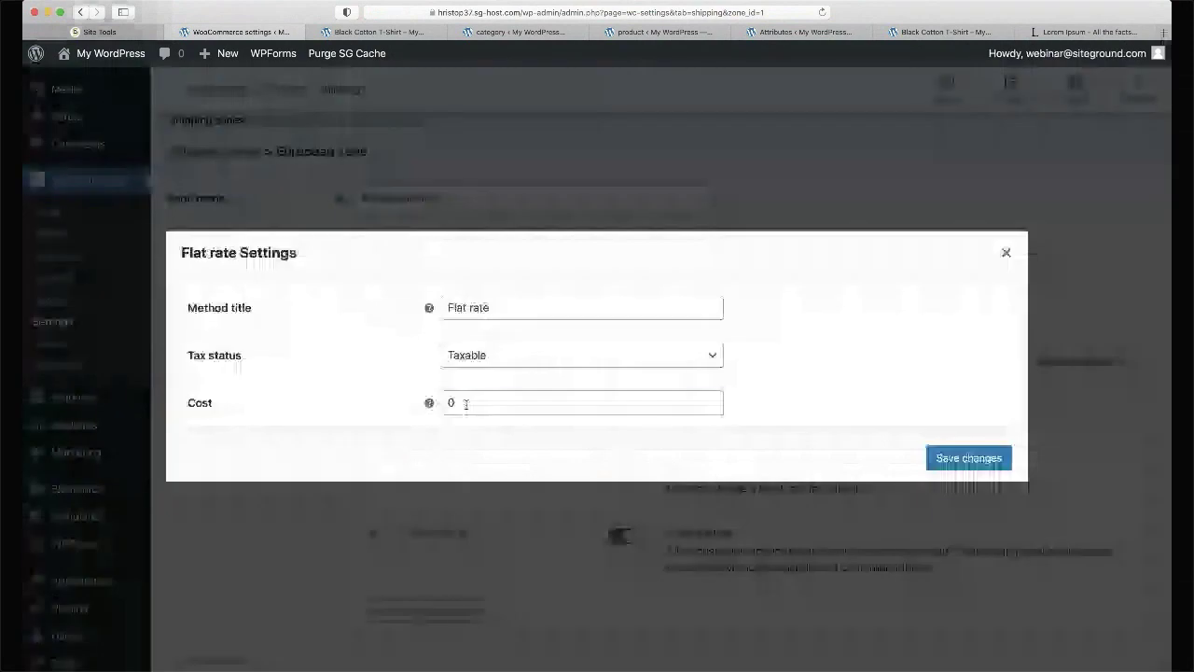
- Set the European zone's Flat rate cost to 10, keep tax status Taxable, and save
double_click(466, 403)
text(10)
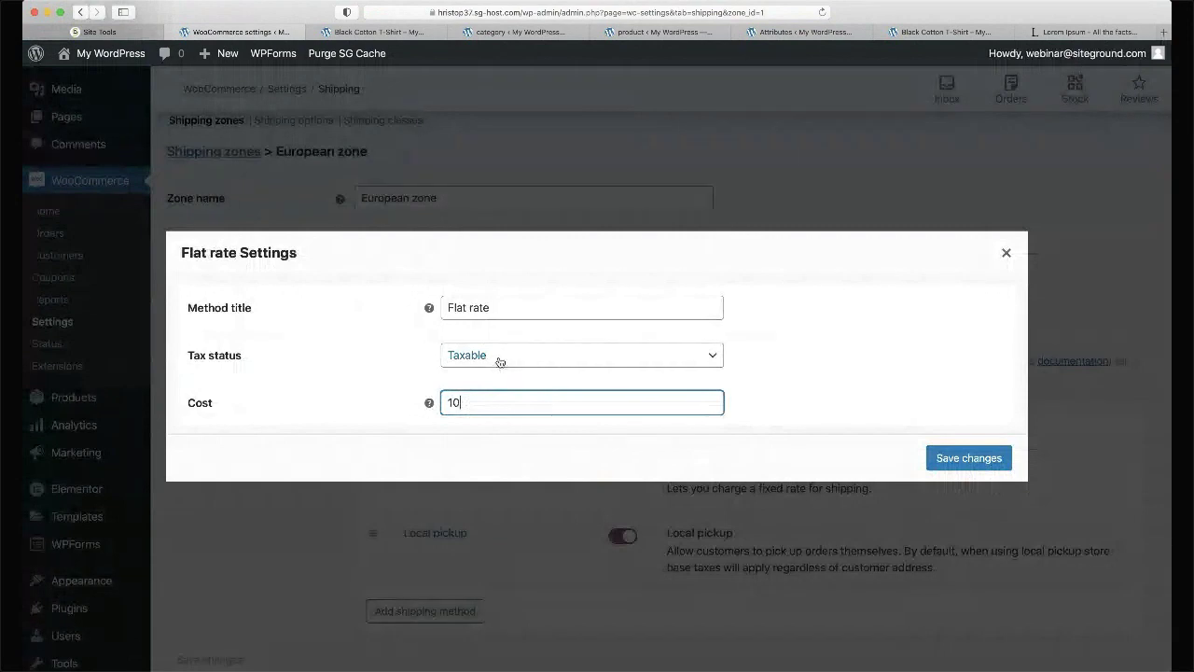
key(shift+Tab)
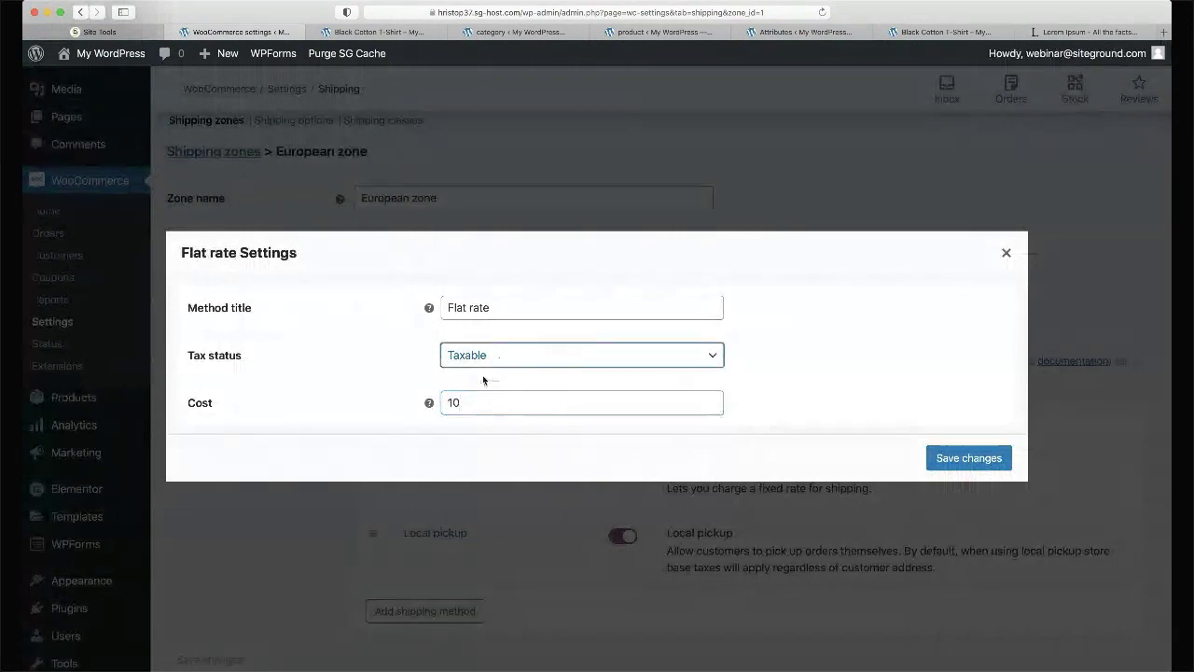
key(Down)
click(494, 366)
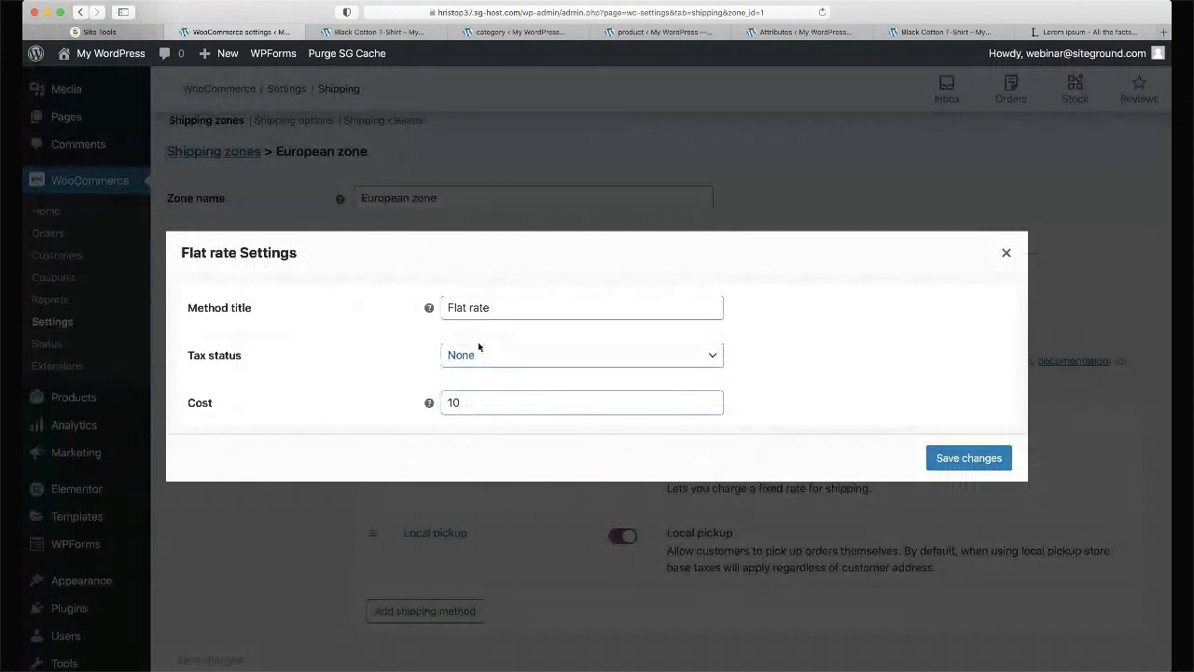
click(479, 345)
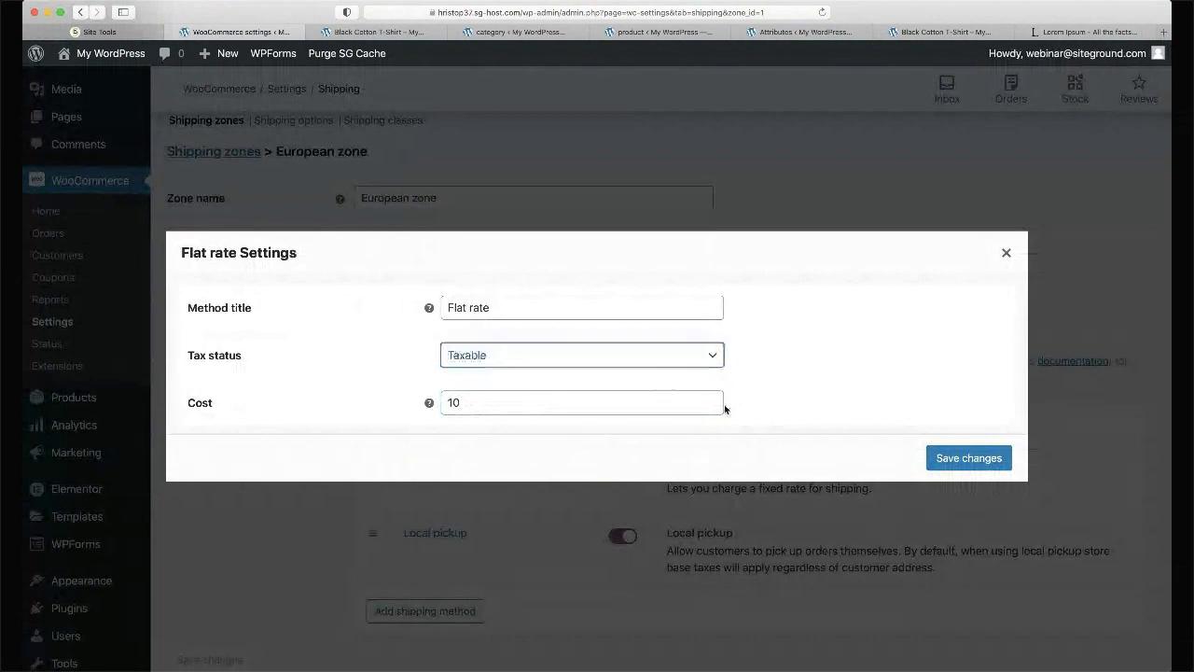
click(966, 459)
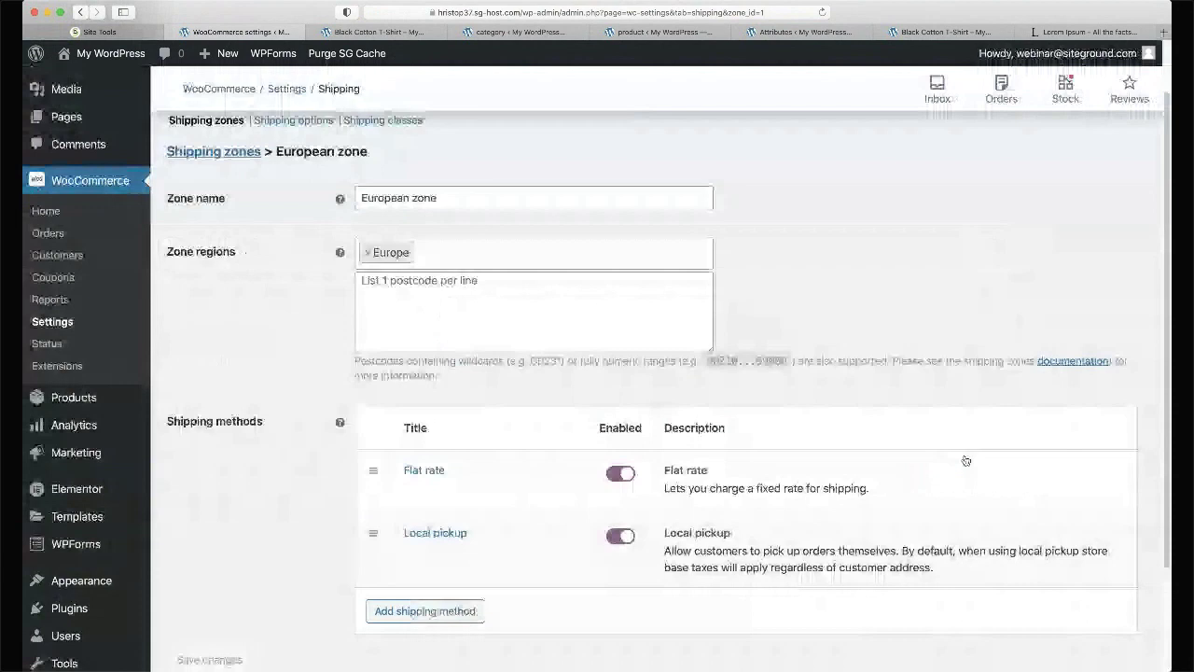
- Scroll through the Shipping zones list showing European zone with Flat rate and Local pickup
scroll(534, 444, down, 3)
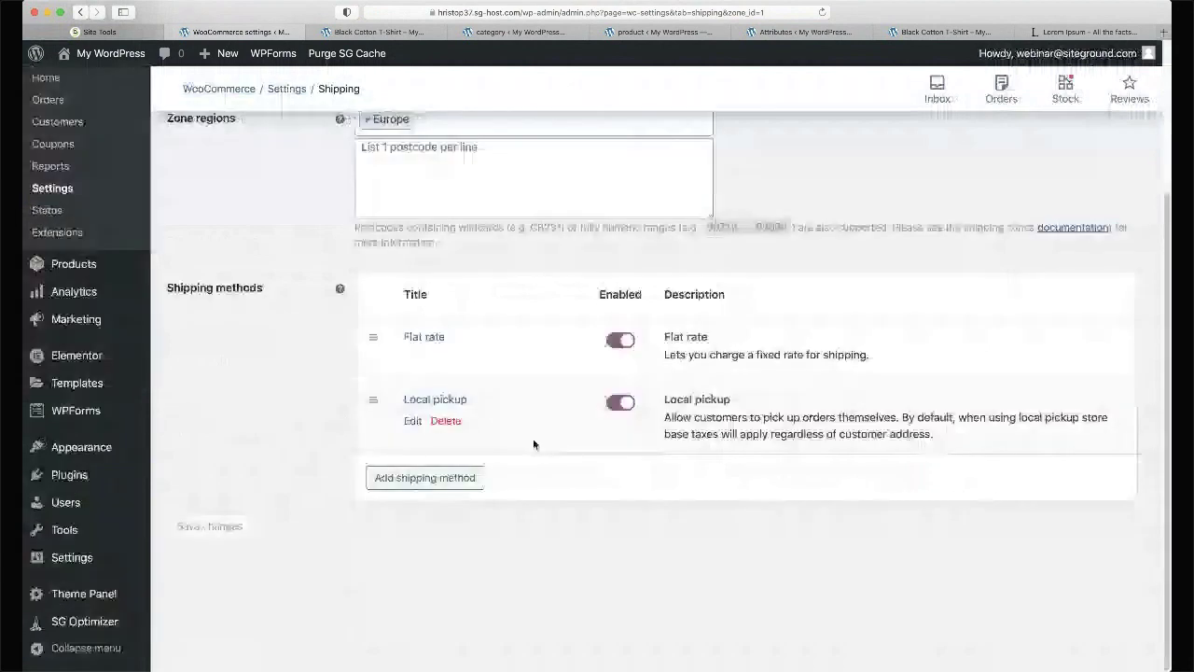
scroll(534, 444, up, 3)
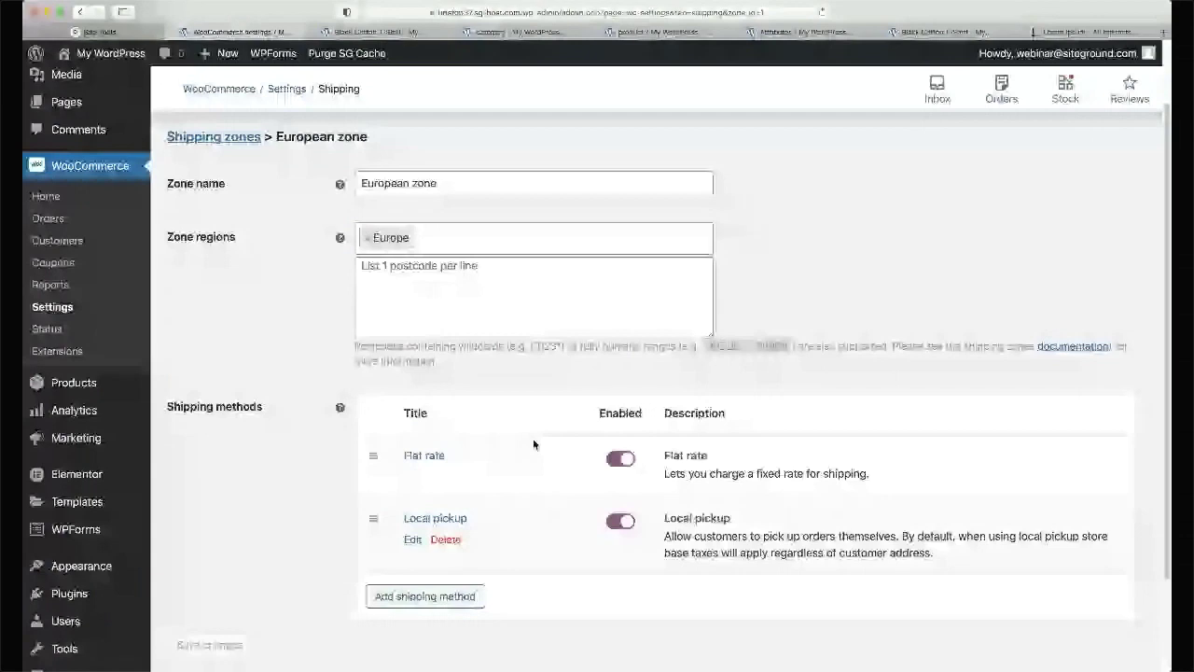
scroll(532, 444, up, 2)
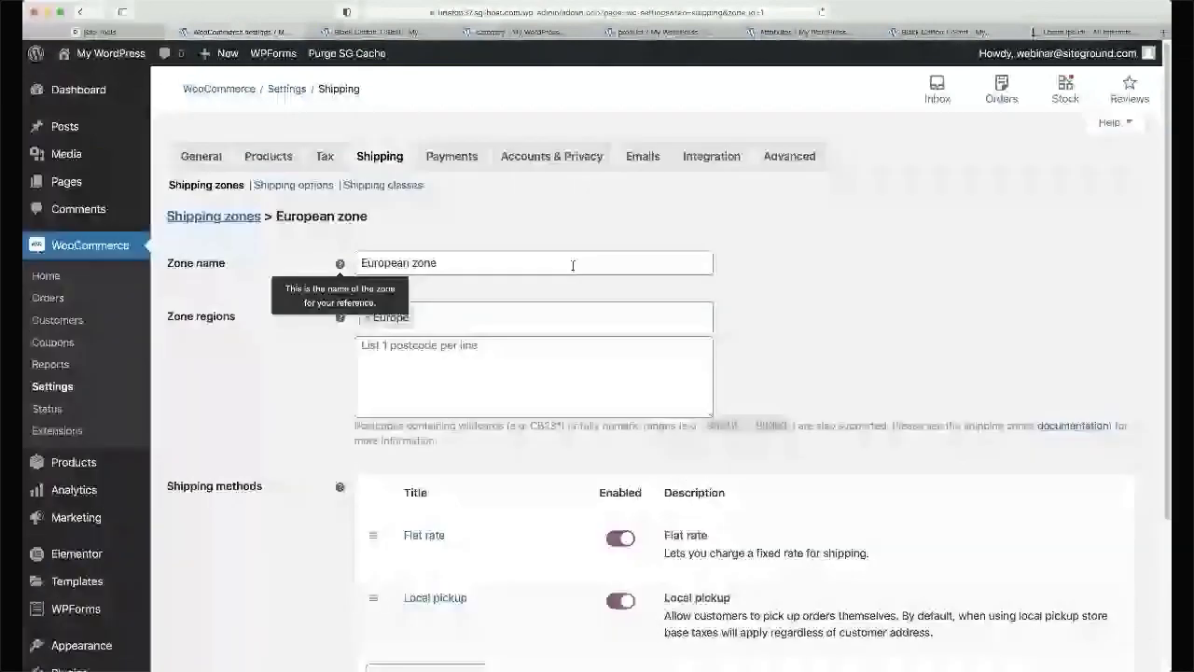
scroll(839, 280, down, 5)
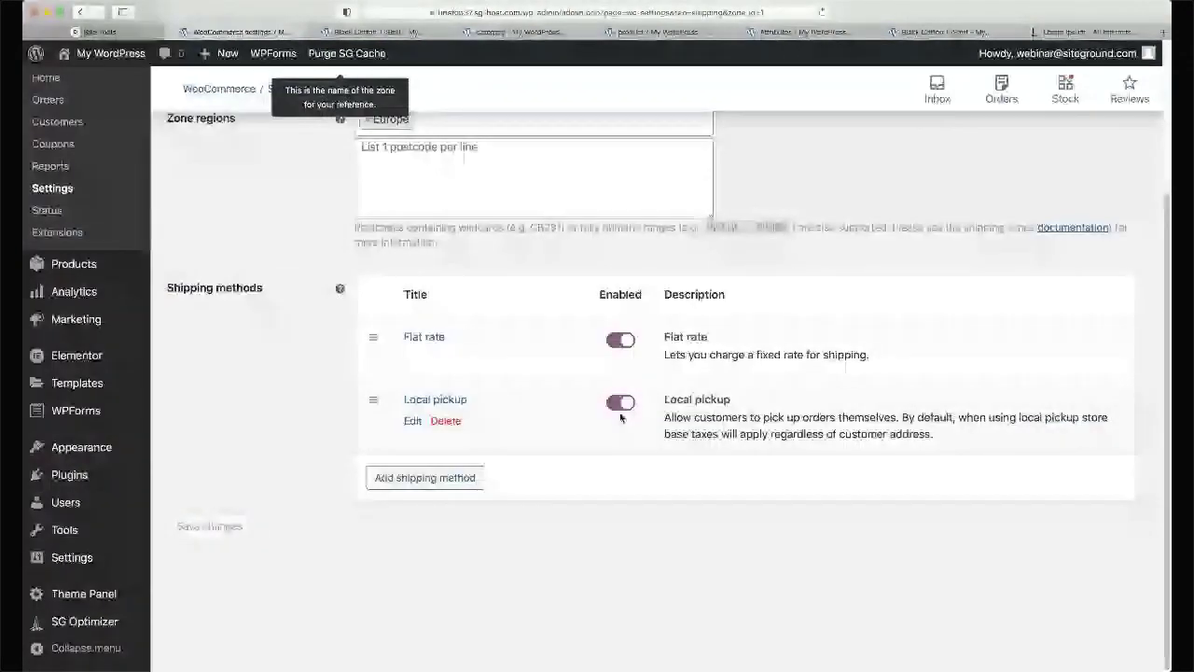
scroll(234, 533, up, 2)
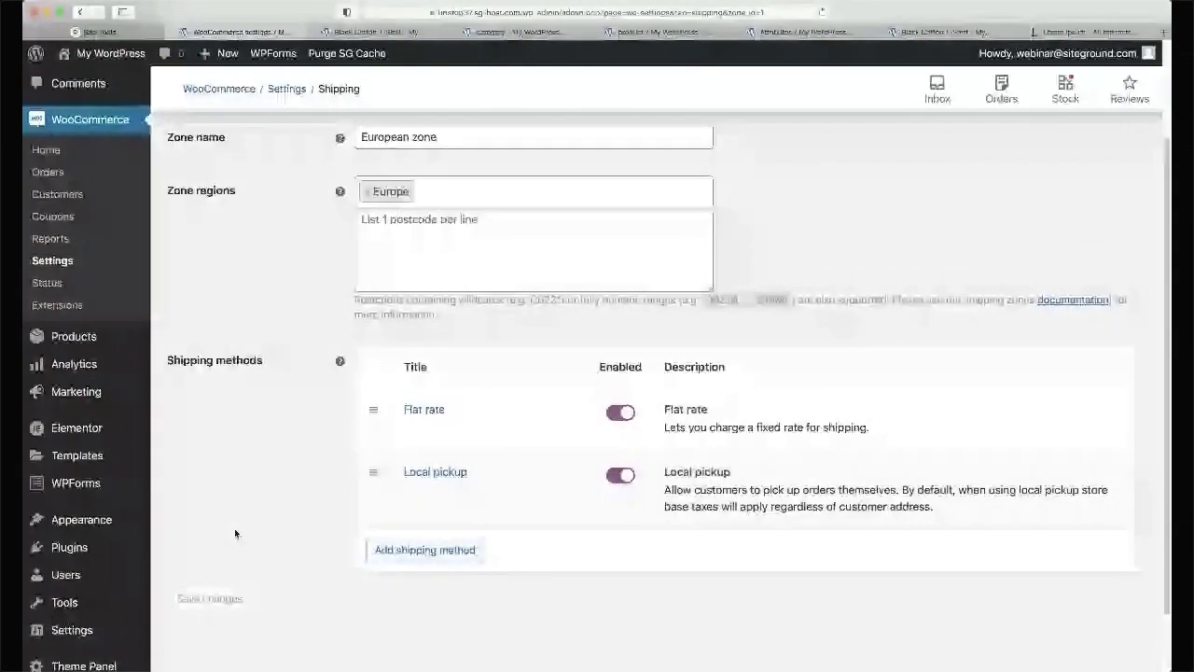
scroll(234, 532, up, 3)
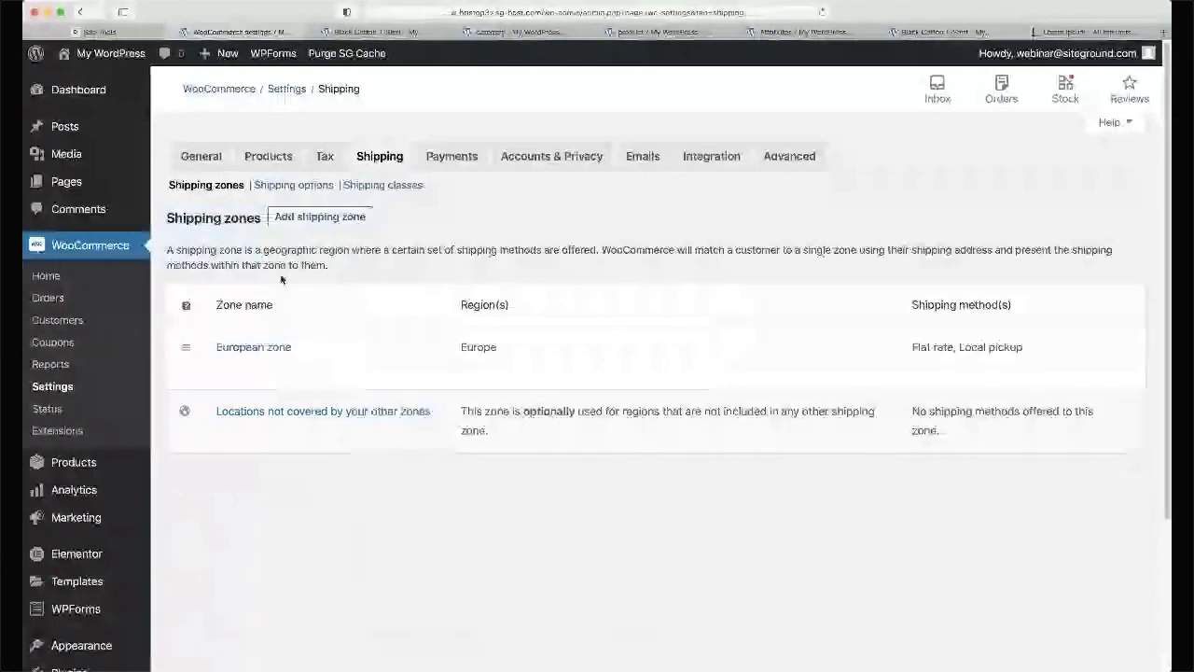
- Name the new zone 'US' and set United States (US) as its region
click(418, 261)
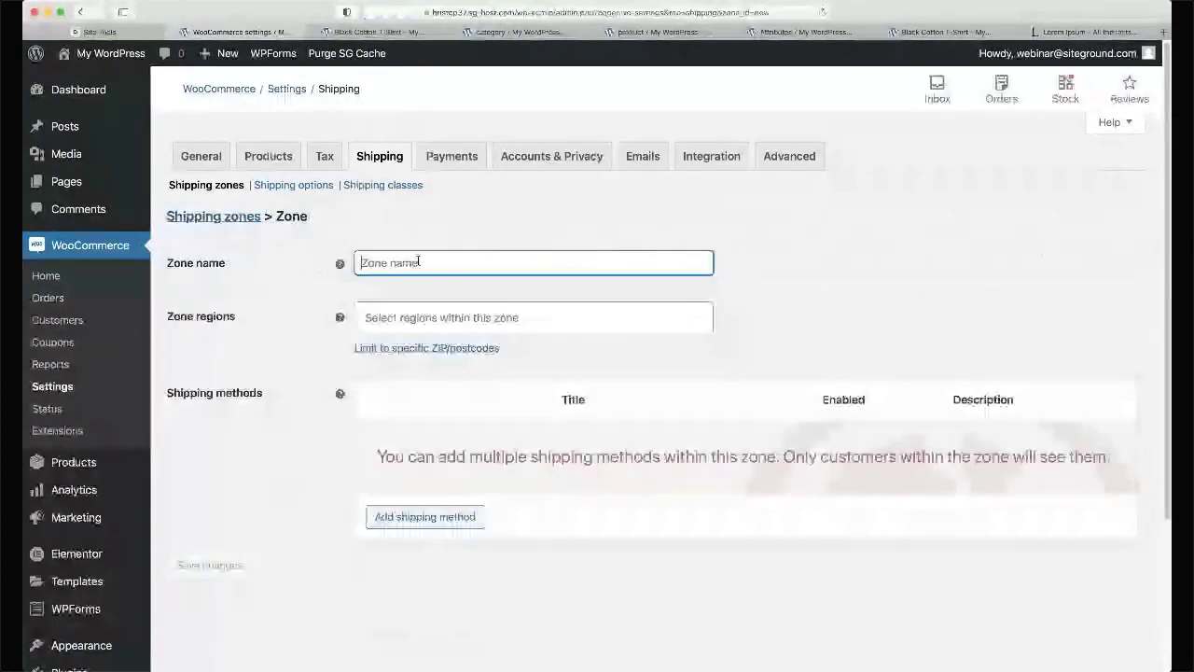
text(United)
key(super+a)
text(US)
key(Tab)
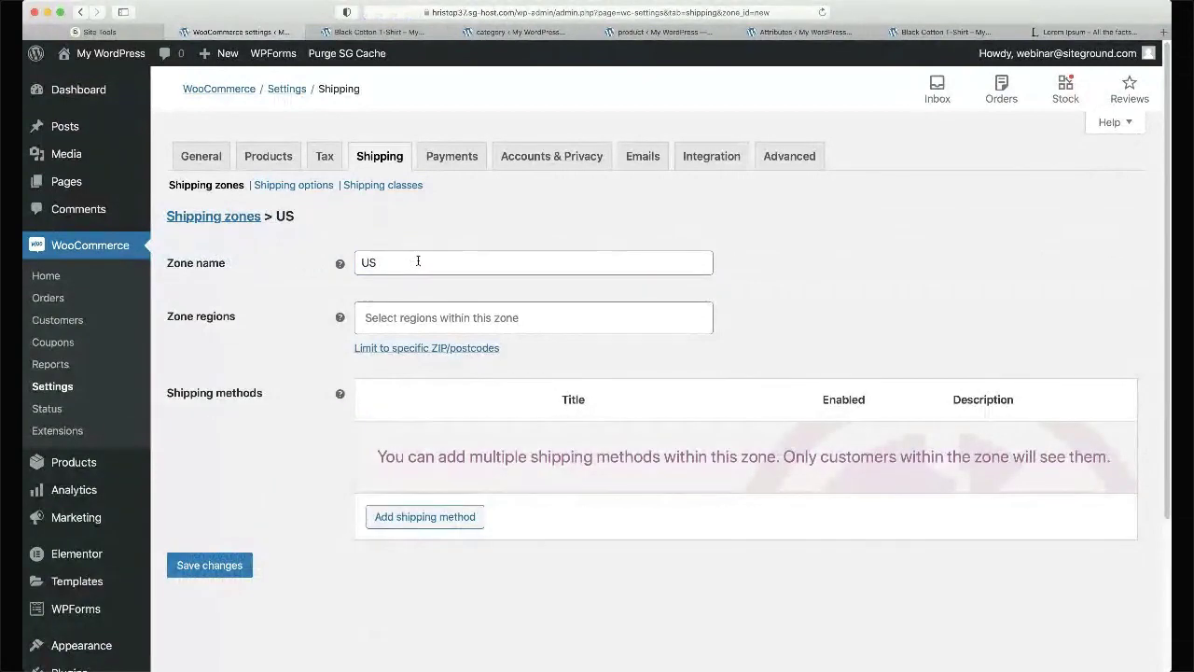
text(n)
key(BackSpace)
text(united state)
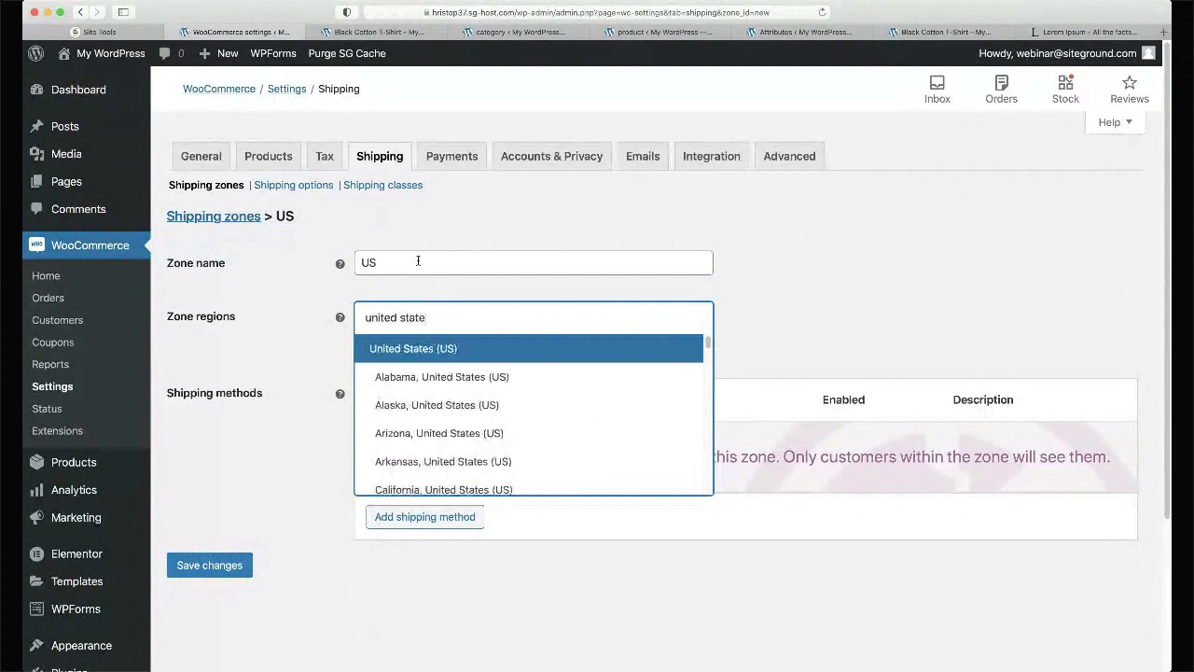
click(397, 352)
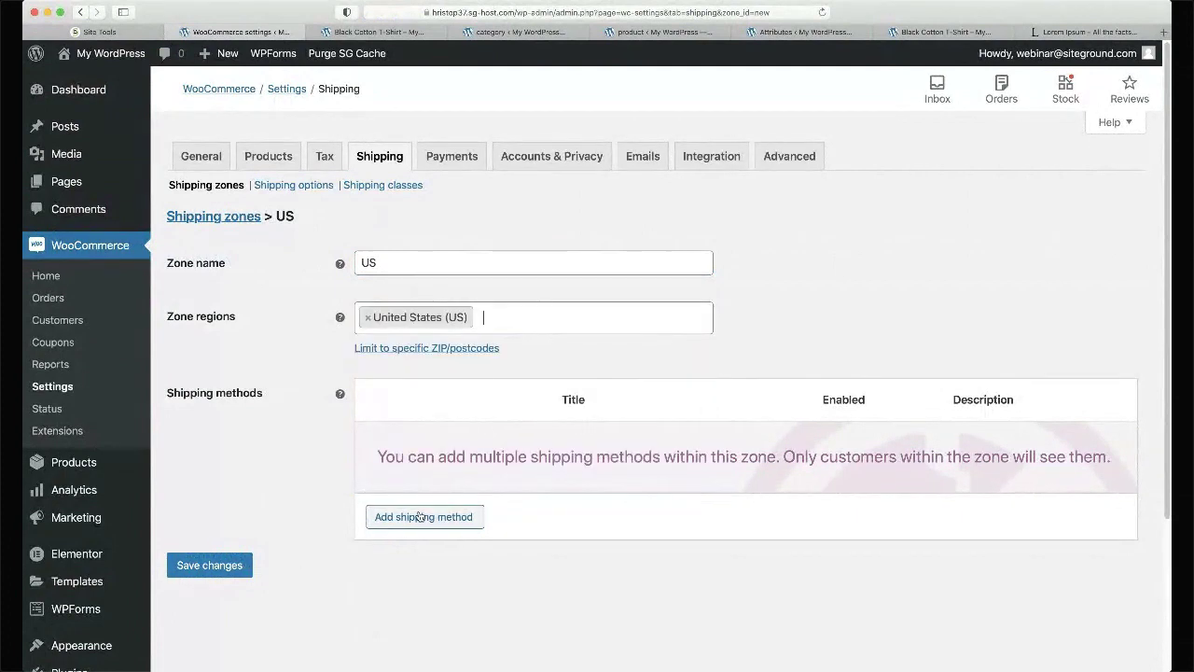
- Add a Flat rate method to the US zone with cost 50 and save
click(416, 523)
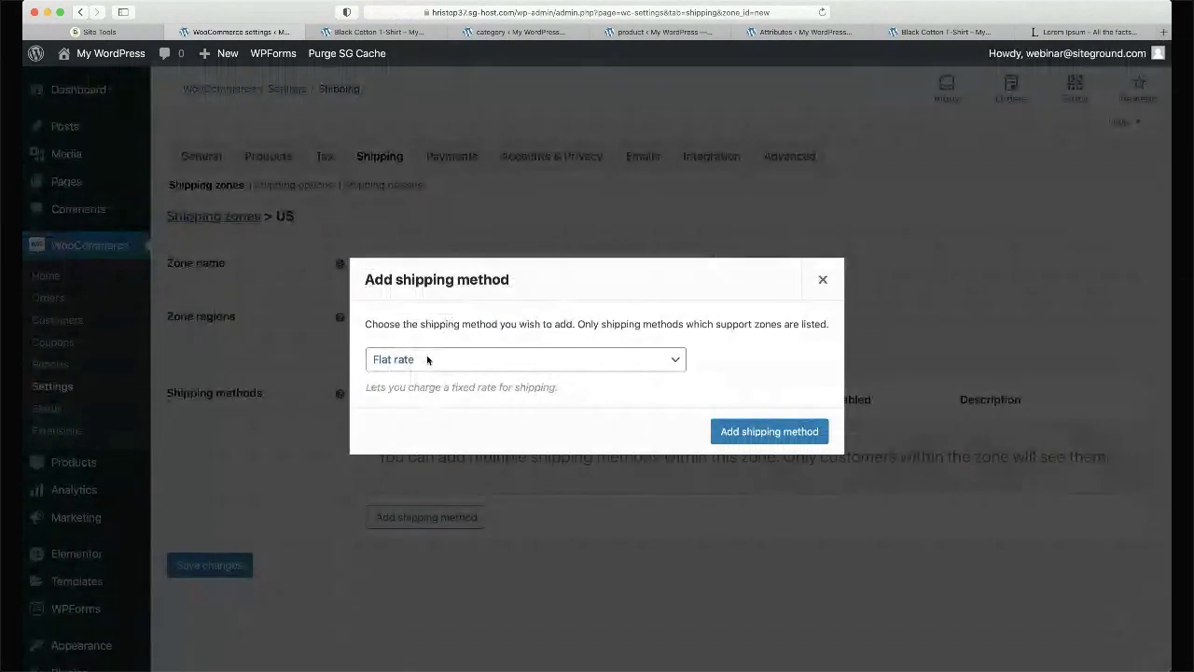
click(786, 435)
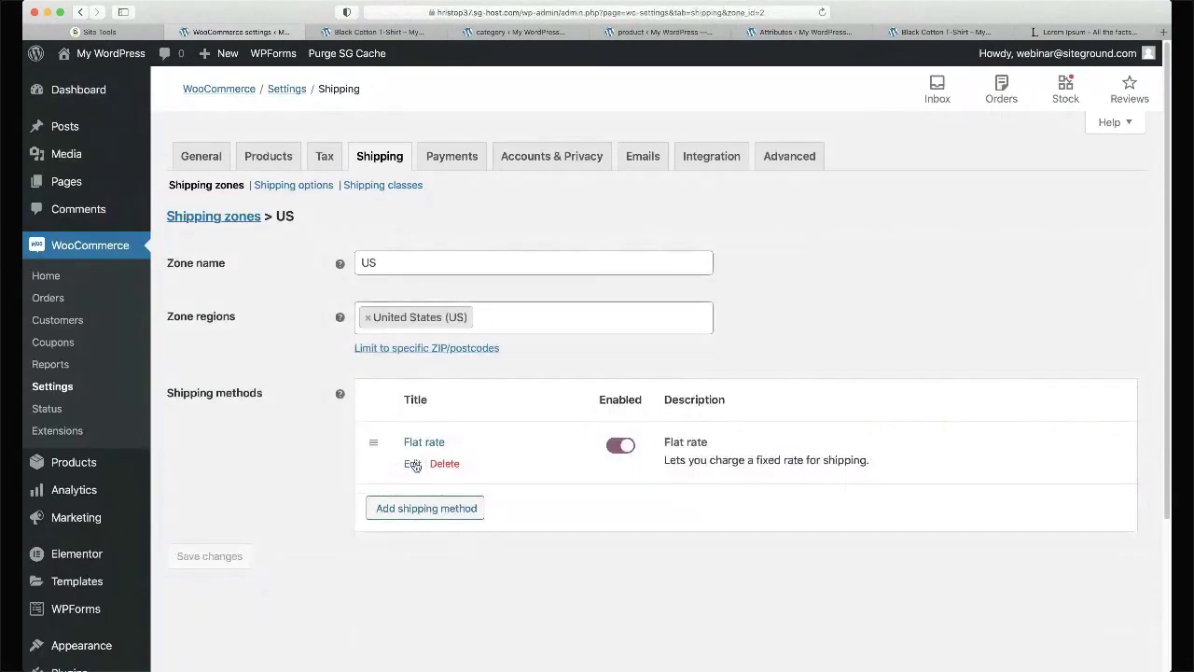
click(416, 463)
click(471, 399)
key(BackSpace)
text(50)
click(969, 457)
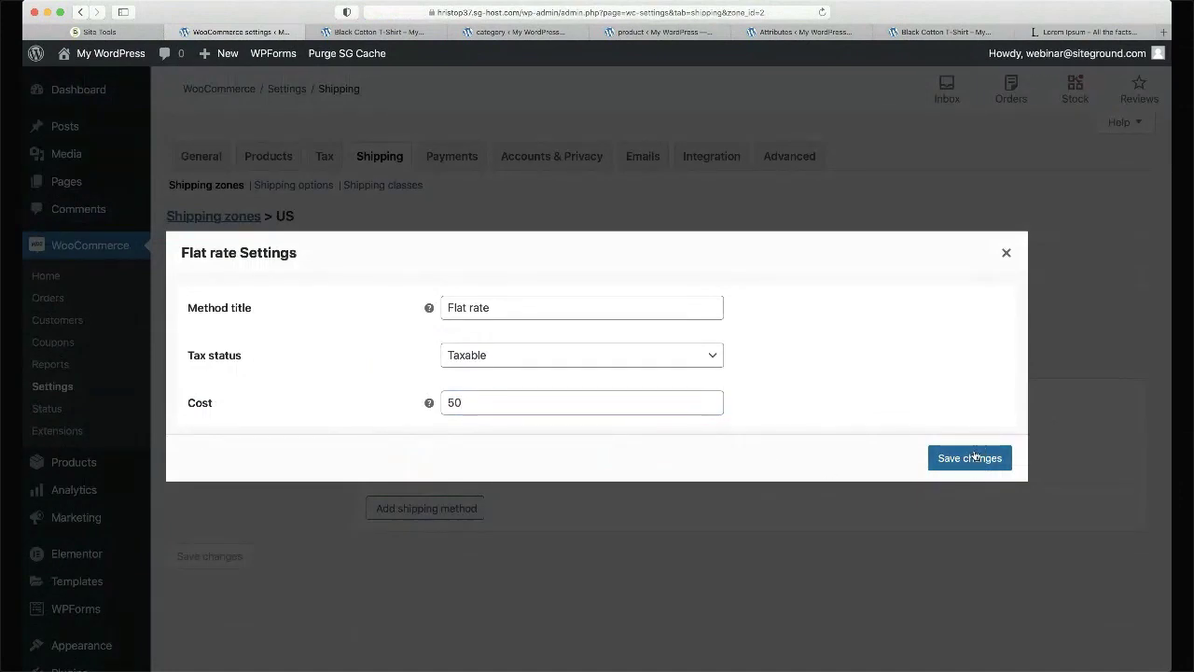
mouse_move(412, 471)
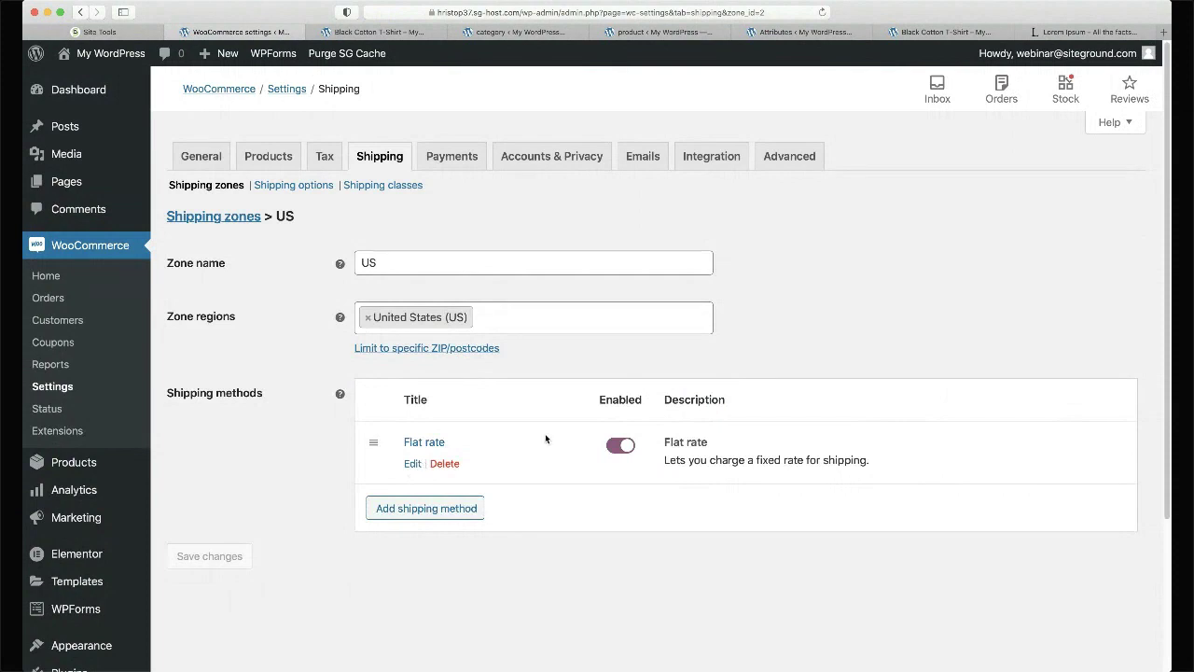
- Add a Free shipping method to the US zone
click(440, 508)
key(Down)
click(755, 431)
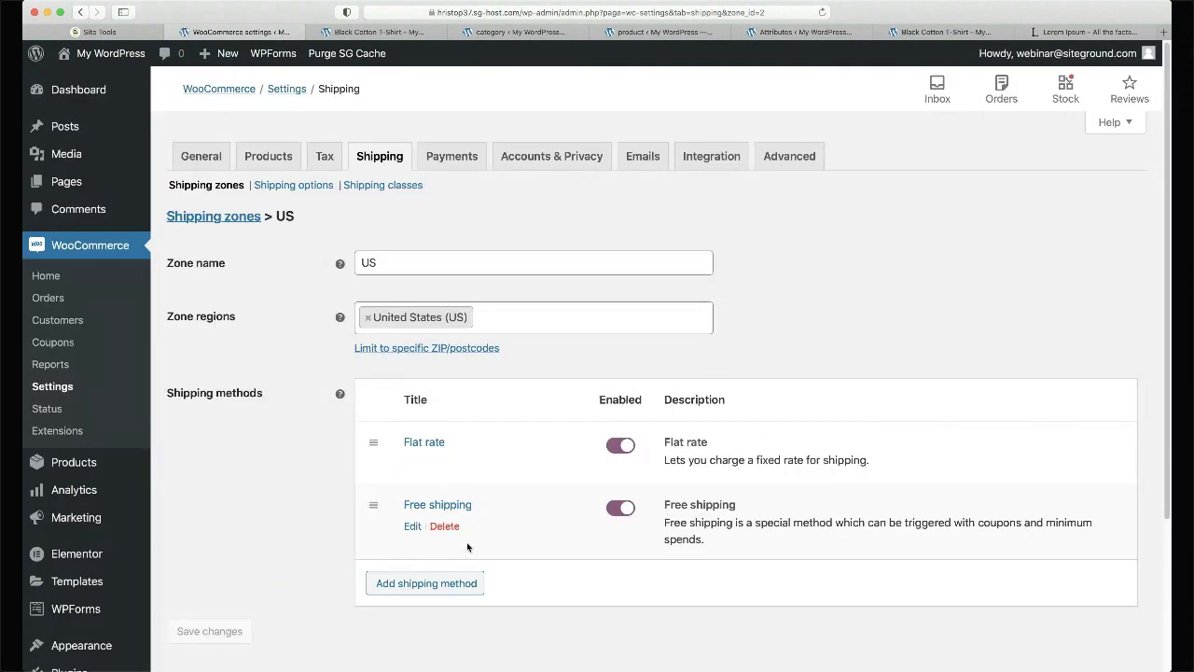
scroll(250, 575, down, 2)
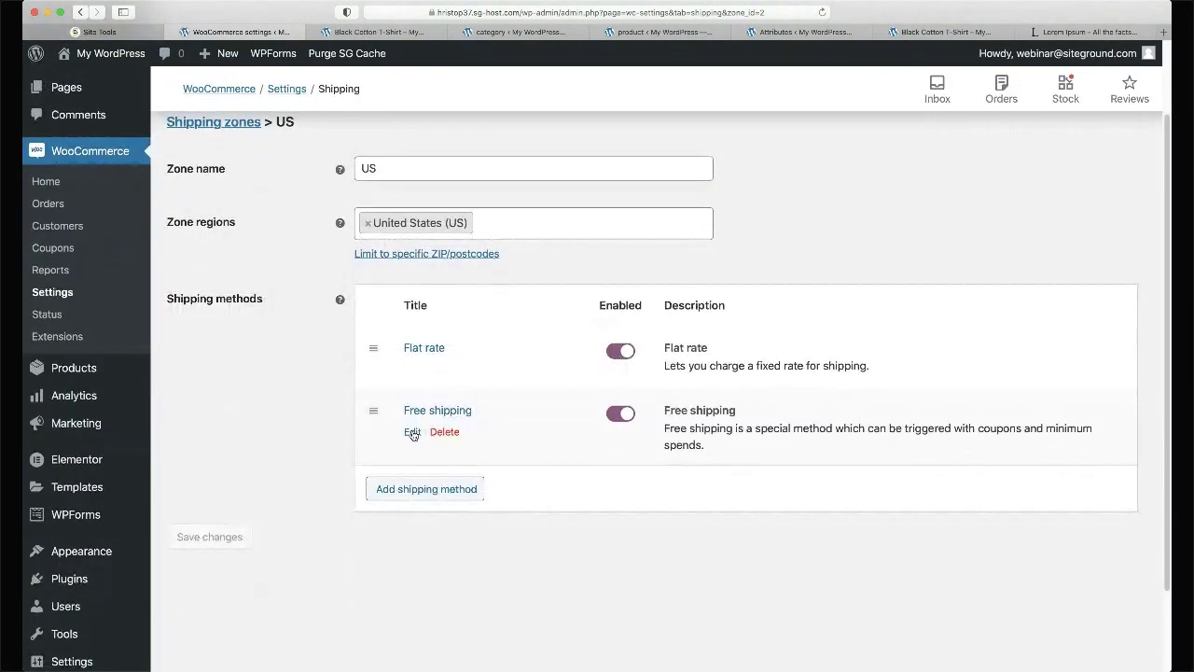
- Make Free shipping require a minimum order amount of 100, applied before coupon discounts
click(412, 428)
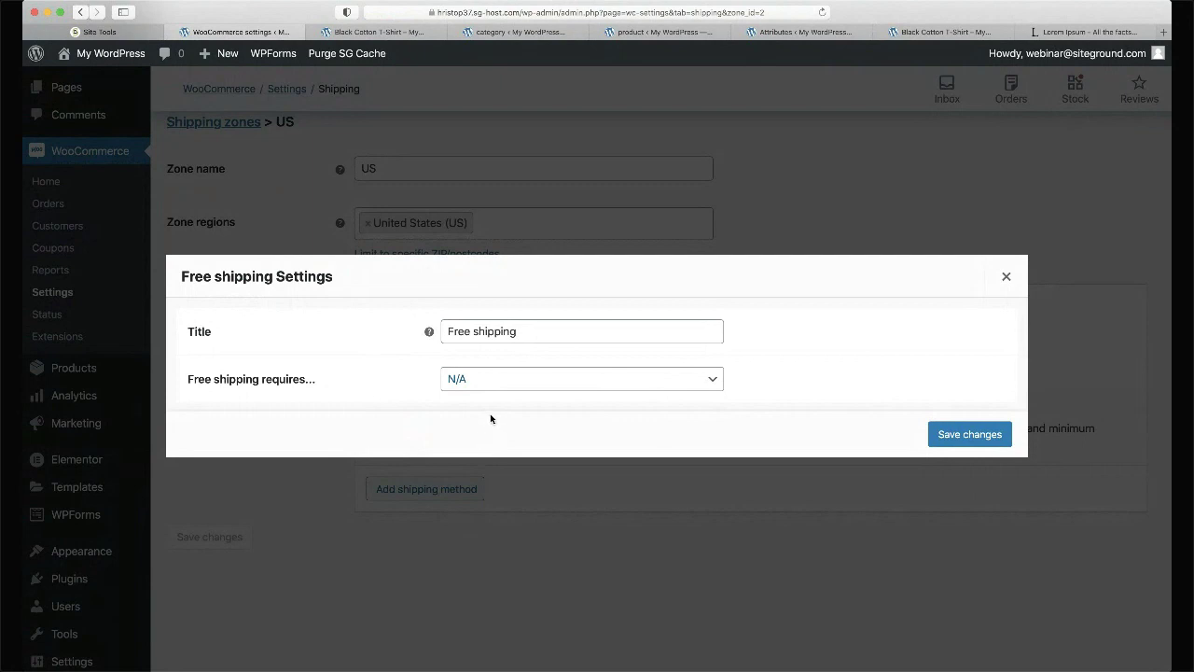
click(490, 418)
mouse_move(428, 378)
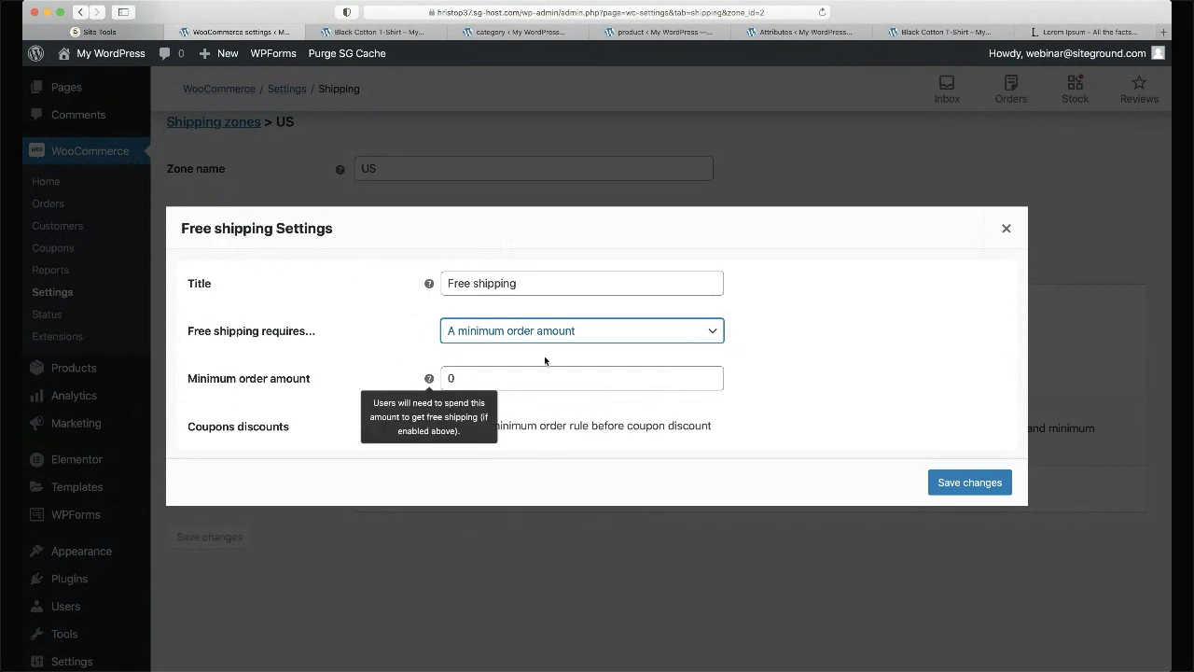
click(524, 374)
text(100)
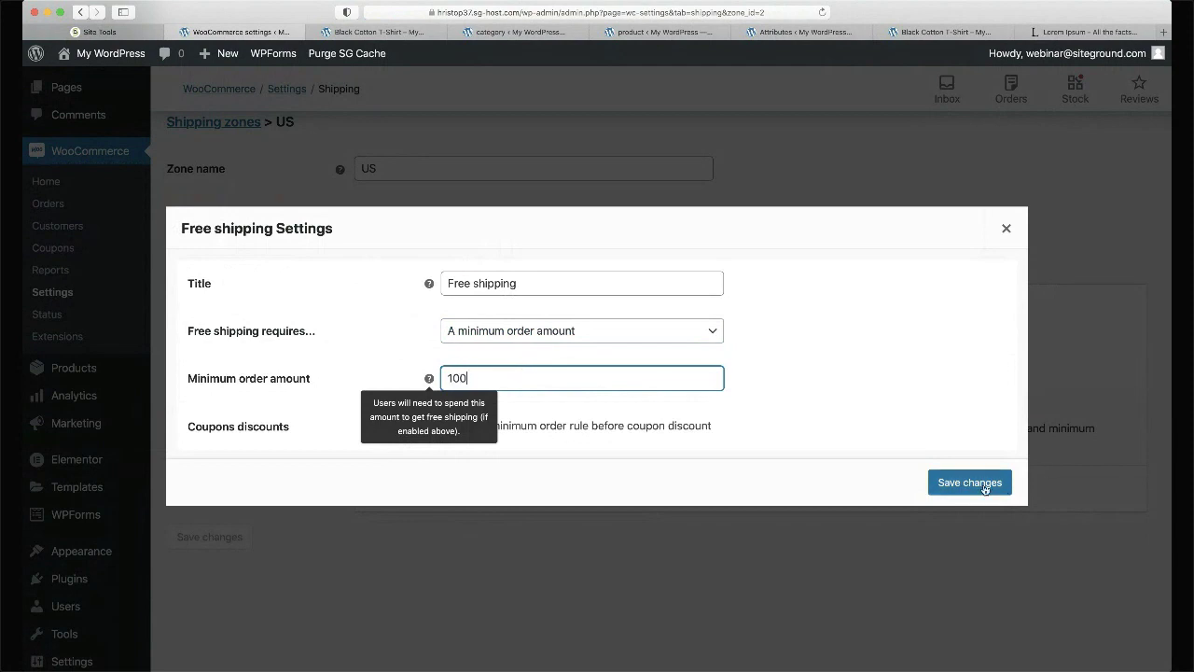
click(725, 440)
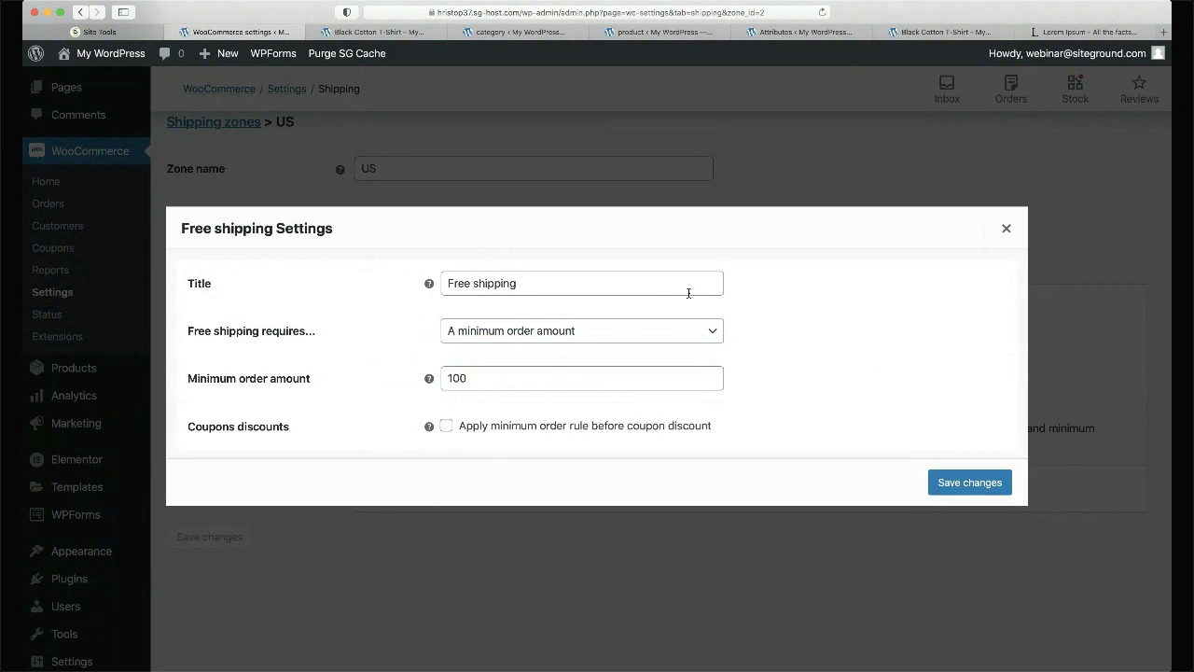
click(446, 426)
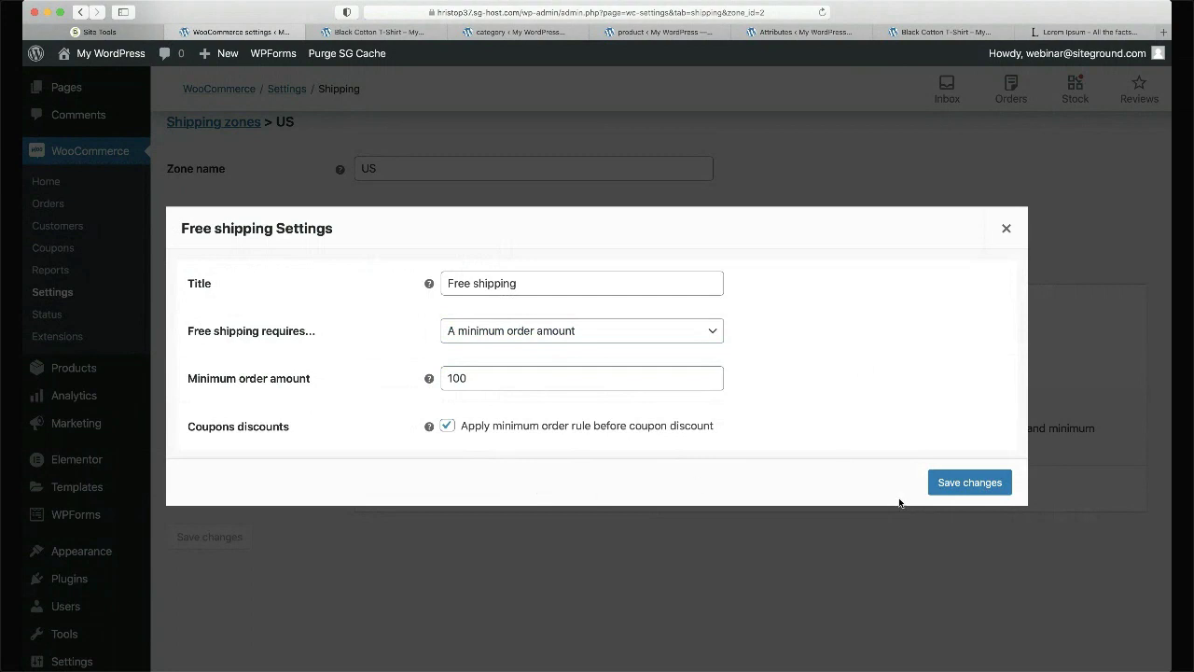
click(951, 485)
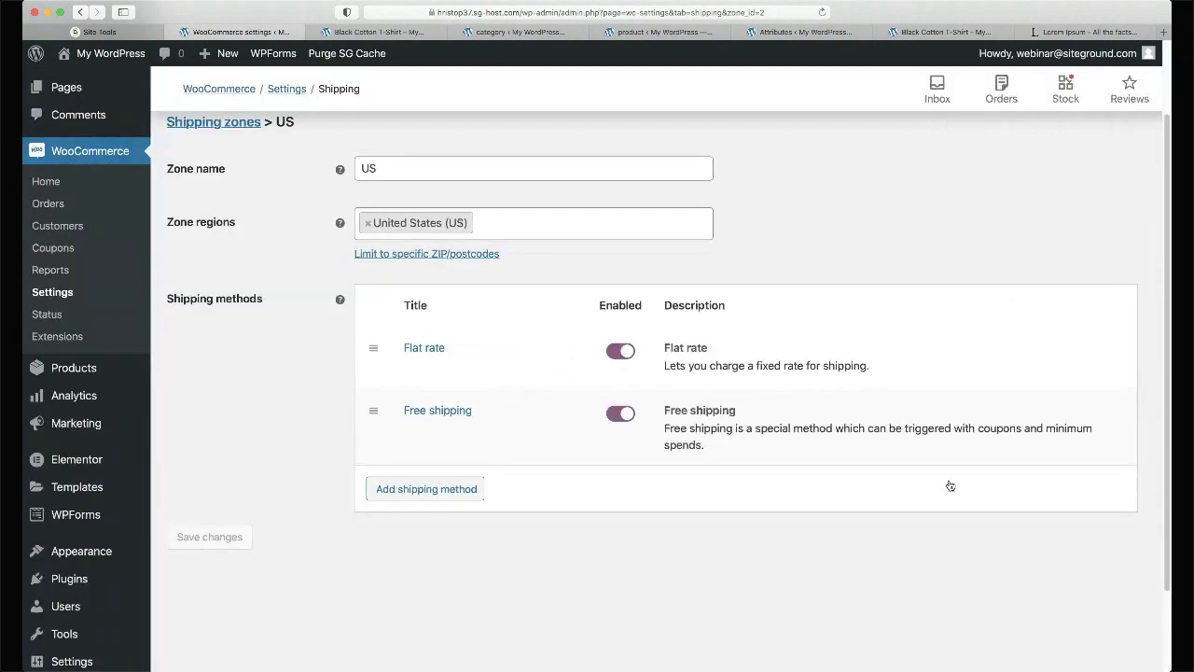
- Save the US zone's changes and go back to the Shipping zones list
click(616, 414)
click(615, 415)
click(209, 538)
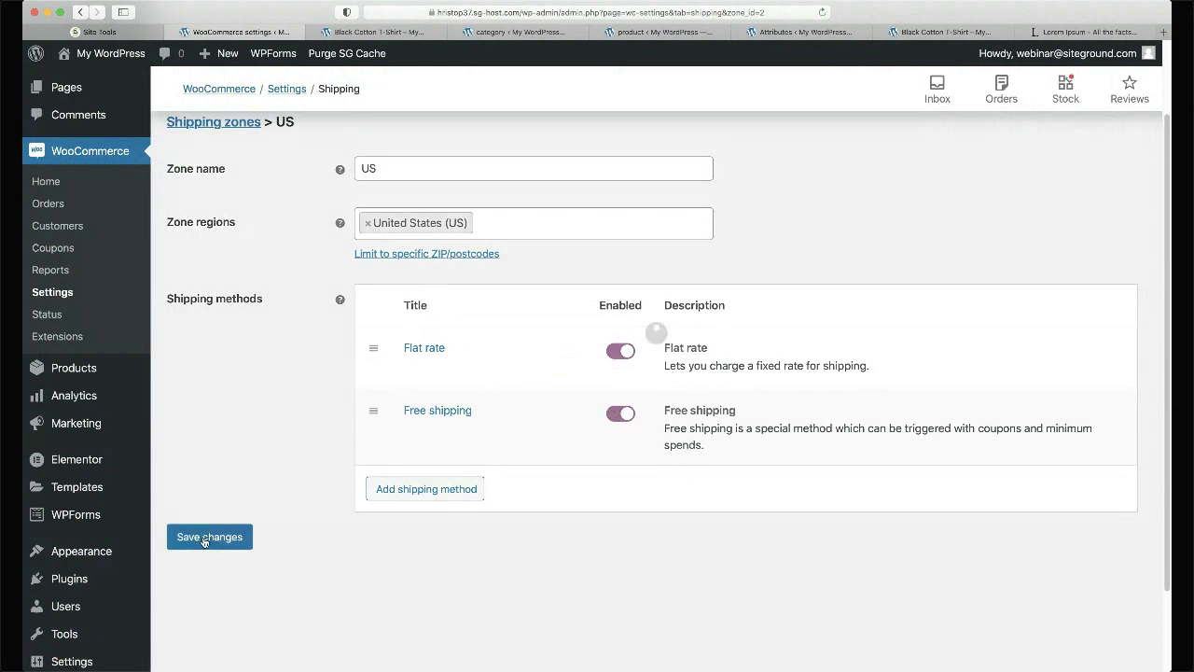
scroll(226, 432, up, 1)
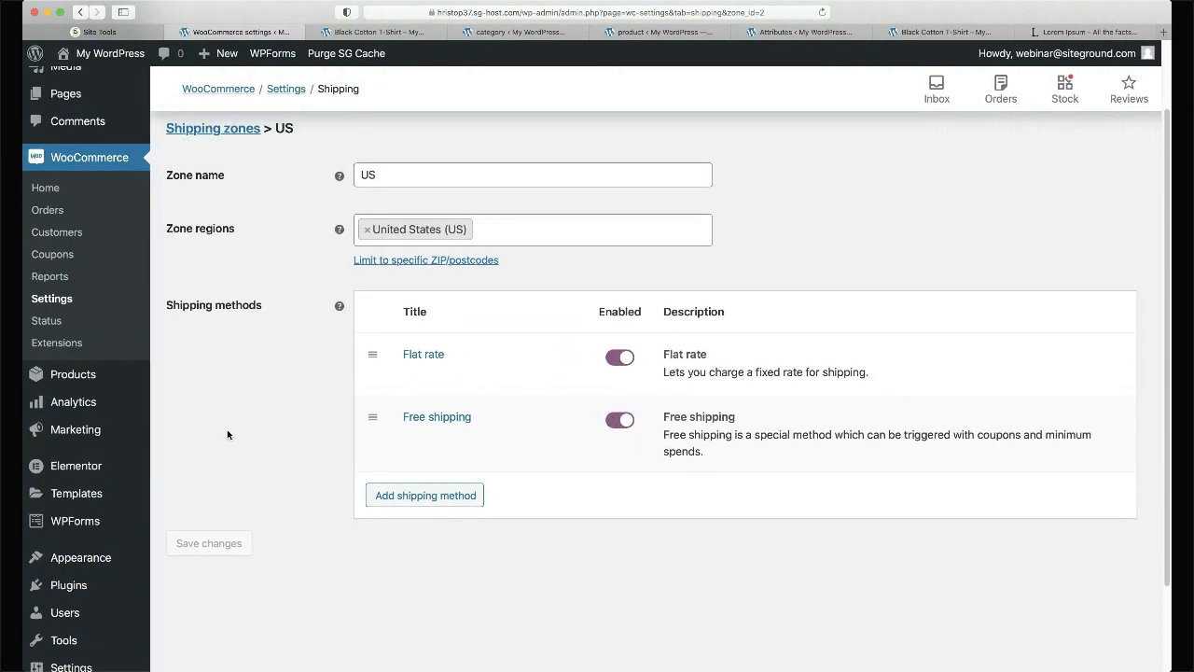
scroll(226, 432, up, 2)
scroll(227, 432, down, 1)
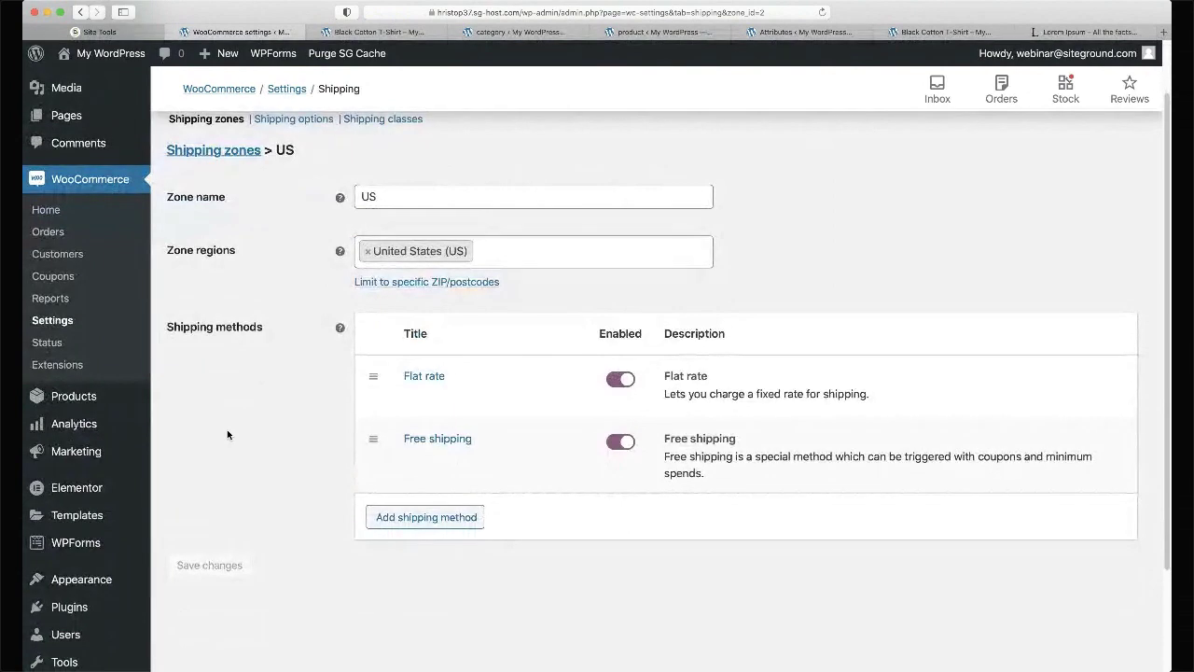
scroll(266, 412, up, 2)
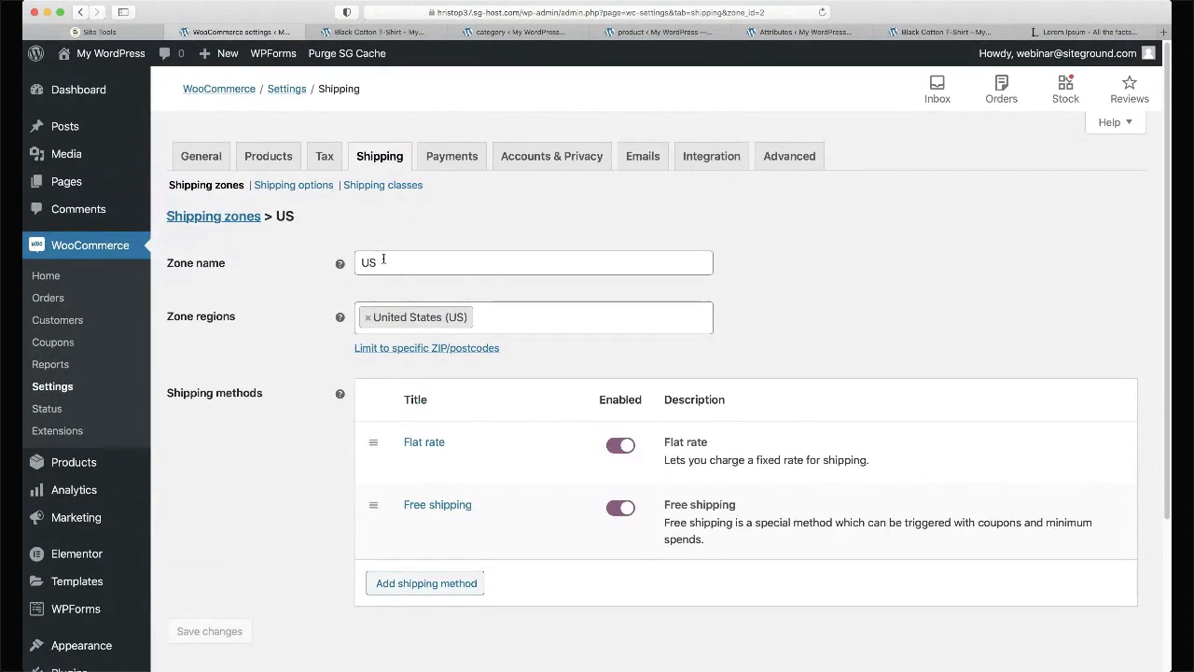
click(227, 220)
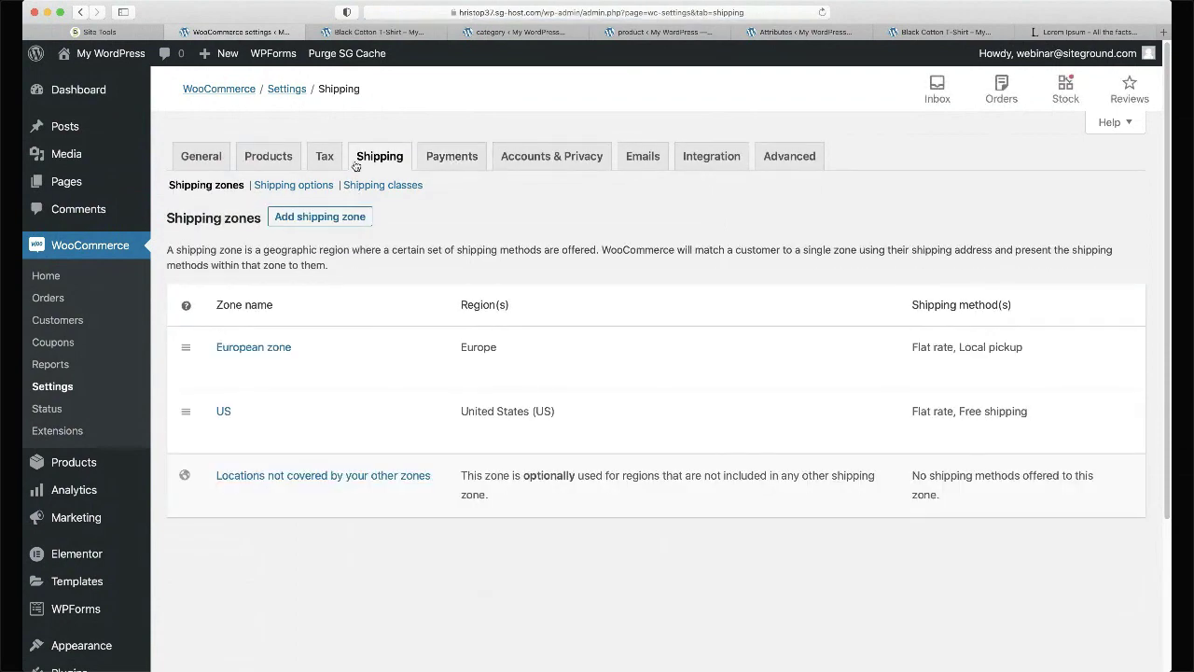
- On the Tax tab, set 'Calculate tax based on' to Customer billing address and save
click(325, 157)
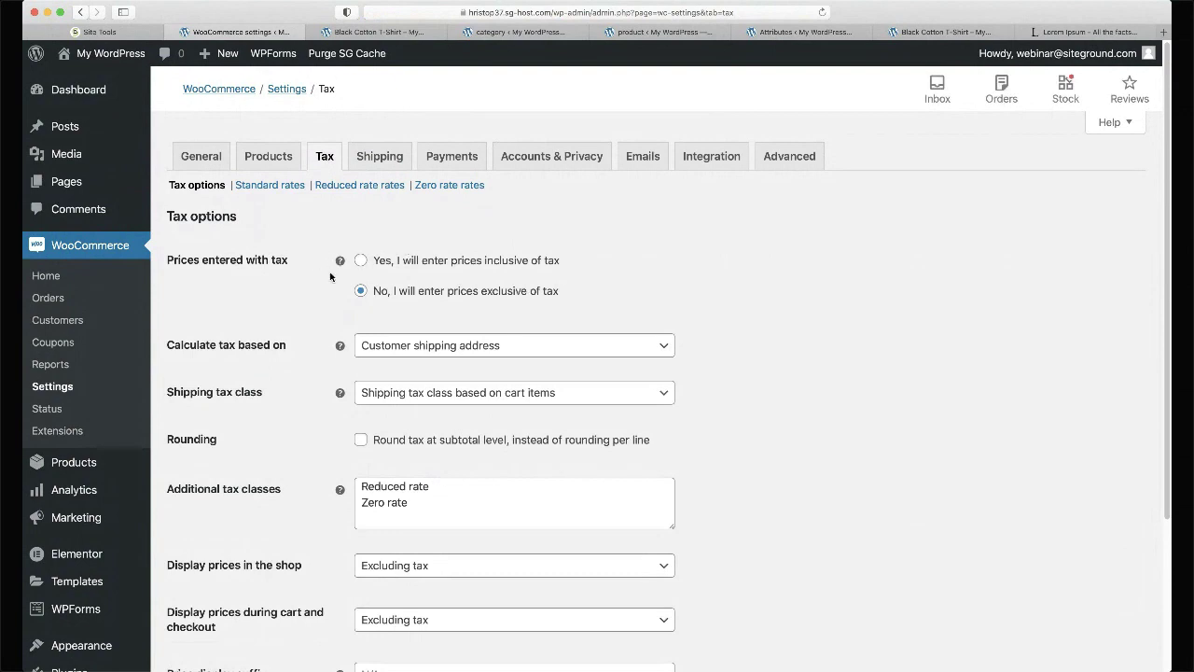
mouse_move(340, 261)
click(631, 344)
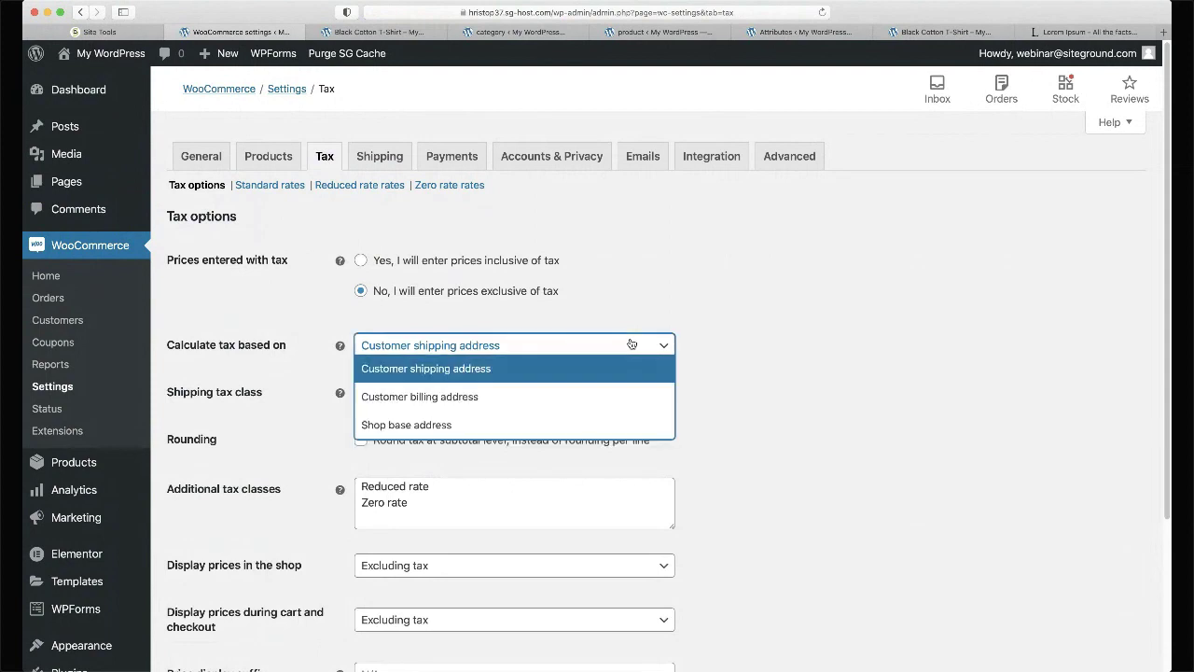
click(532, 397)
click(664, 290)
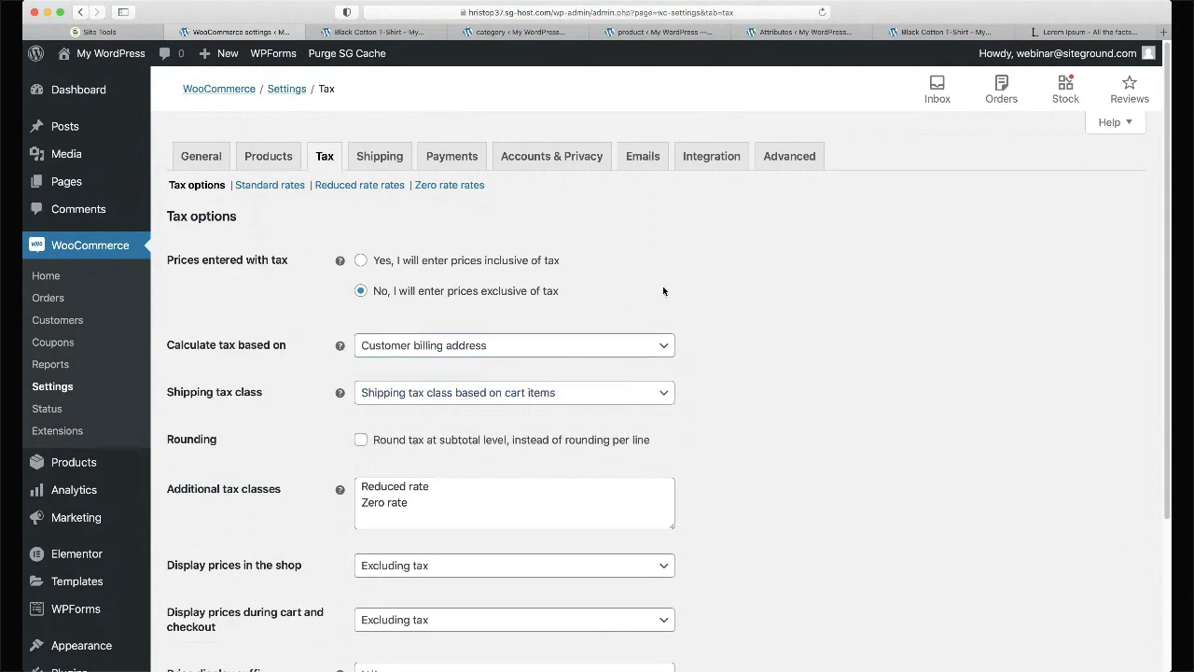
scroll(663, 290, down, 2)
scroll(586, 290, up, 2)
scroll(586, 290, down, 5)
click(207, 575)
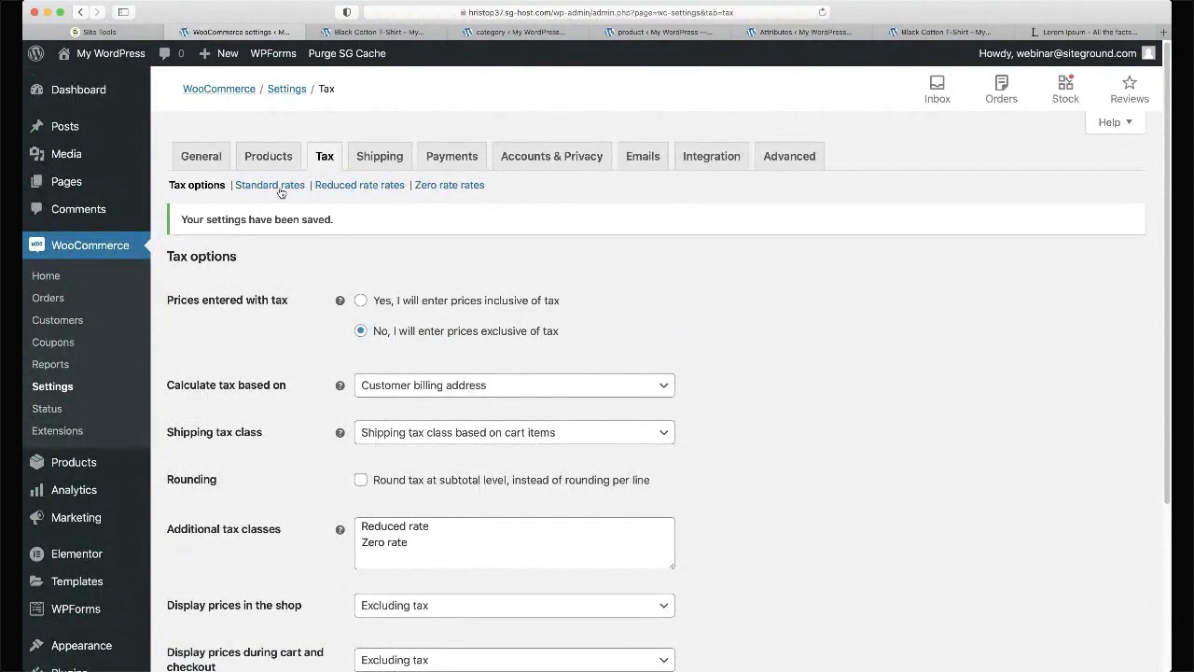
- Insert a Standard rates row: country BG, postcode 1000, rate 20%, name VAT, shipping ticked
click(278, 187)
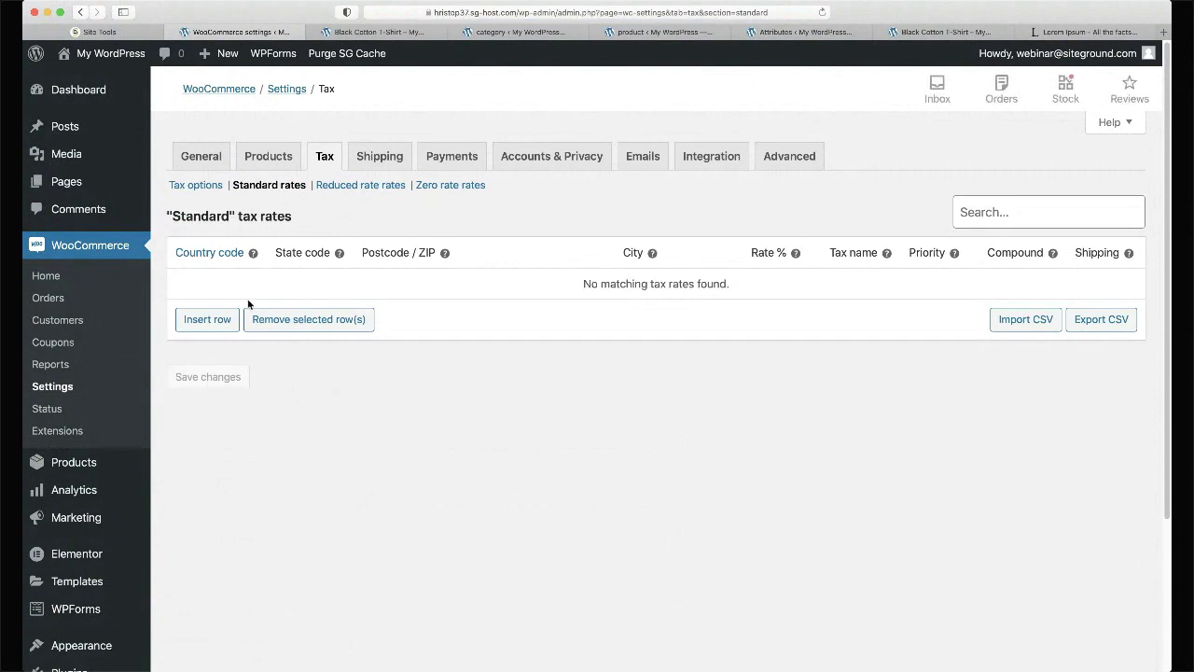
click(215, 325)
click(209, 292)
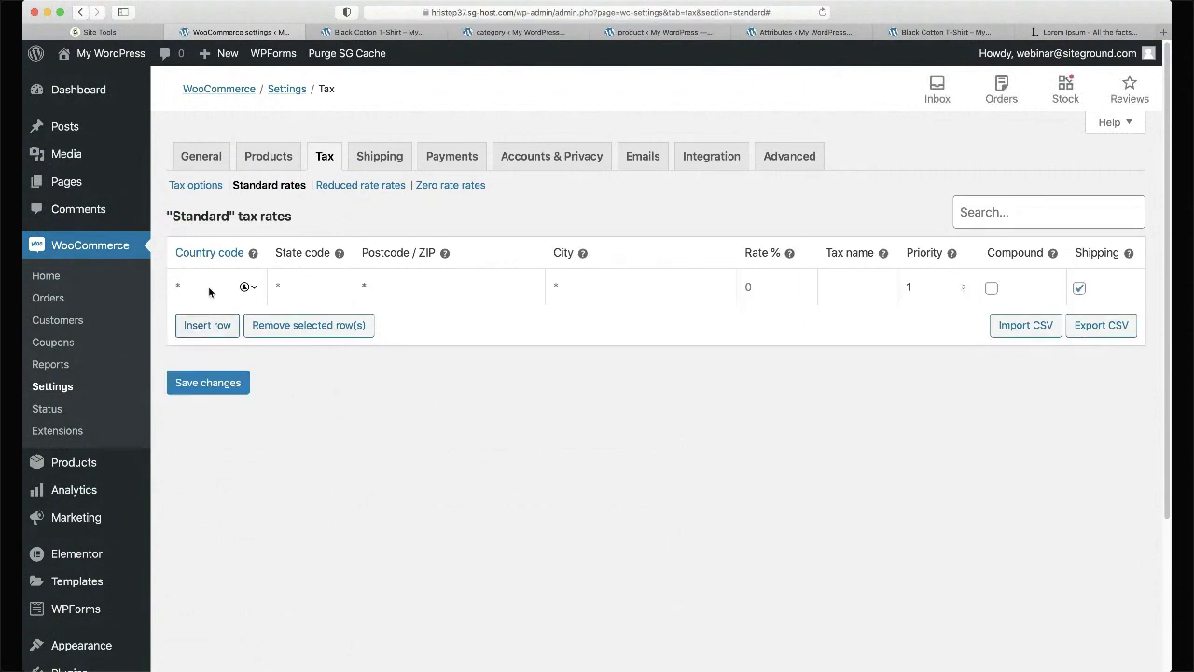
text(BG)
click(449, 282)
text(1000)
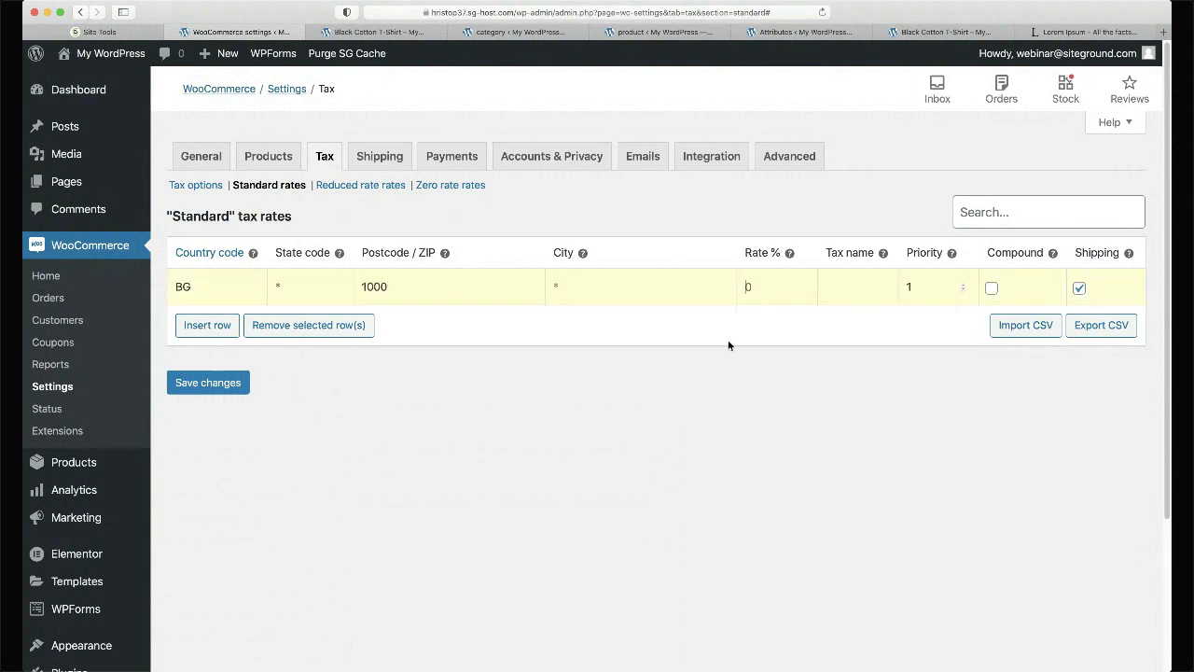
text(20)
key(Tab)
text(VAT)
click(1077, 309)
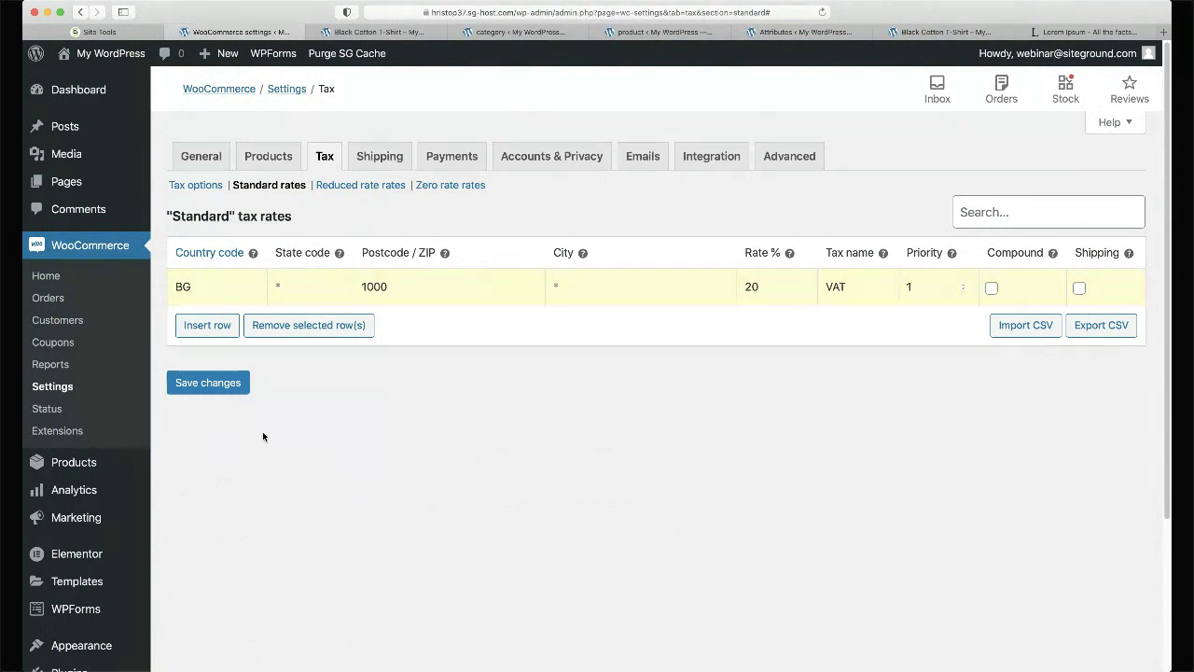
- Save the 20% BG VAT standard rate and switch to the Black Cotton T-Shirt page
click(209, 387)
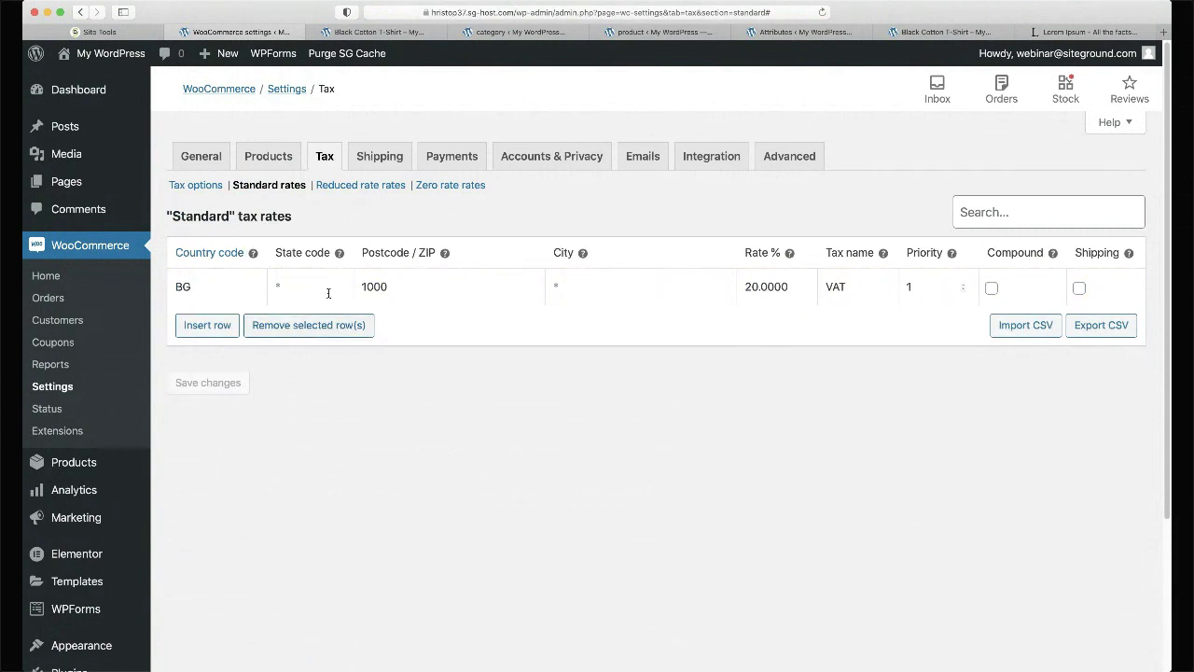
click(390, 34)
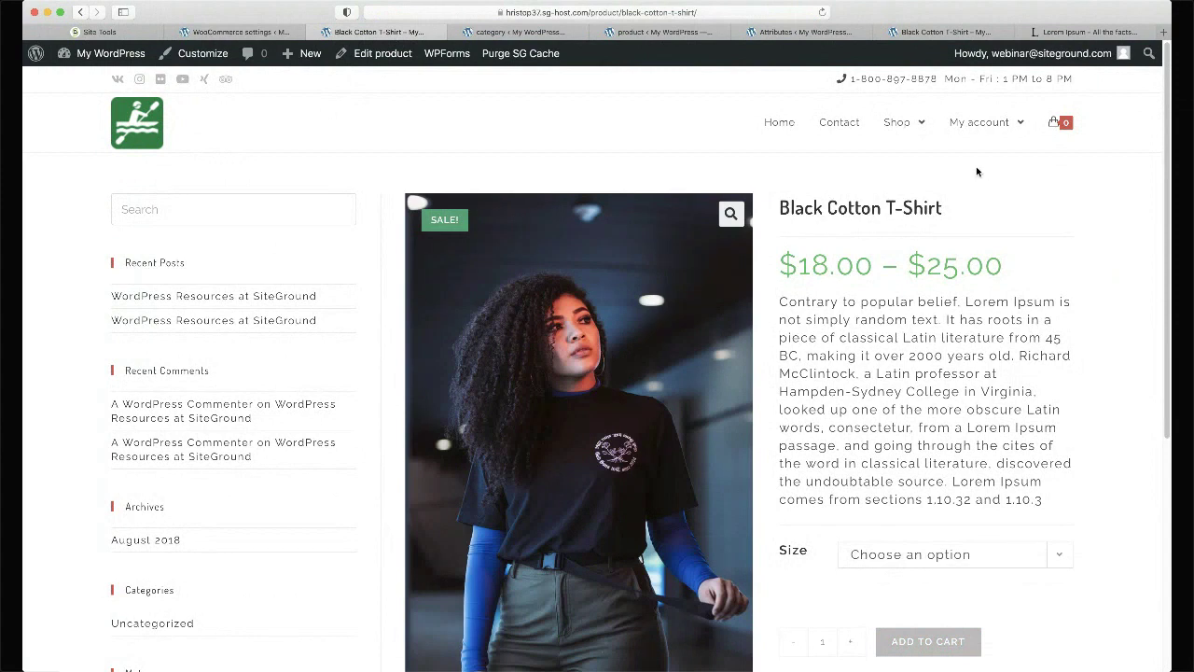
- Add the Black Cotton T-Shirt to the cart in Extra Large and in Medium
scroll(976, 172, down, 4)
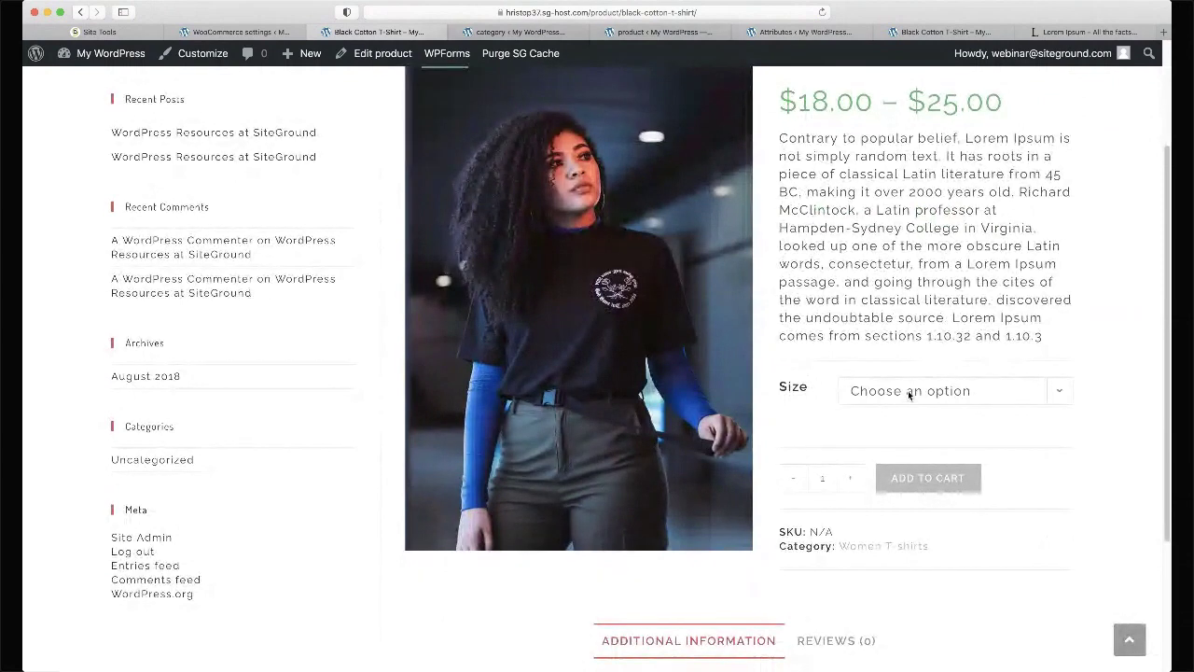
click(897, 397)
click(903, 471)
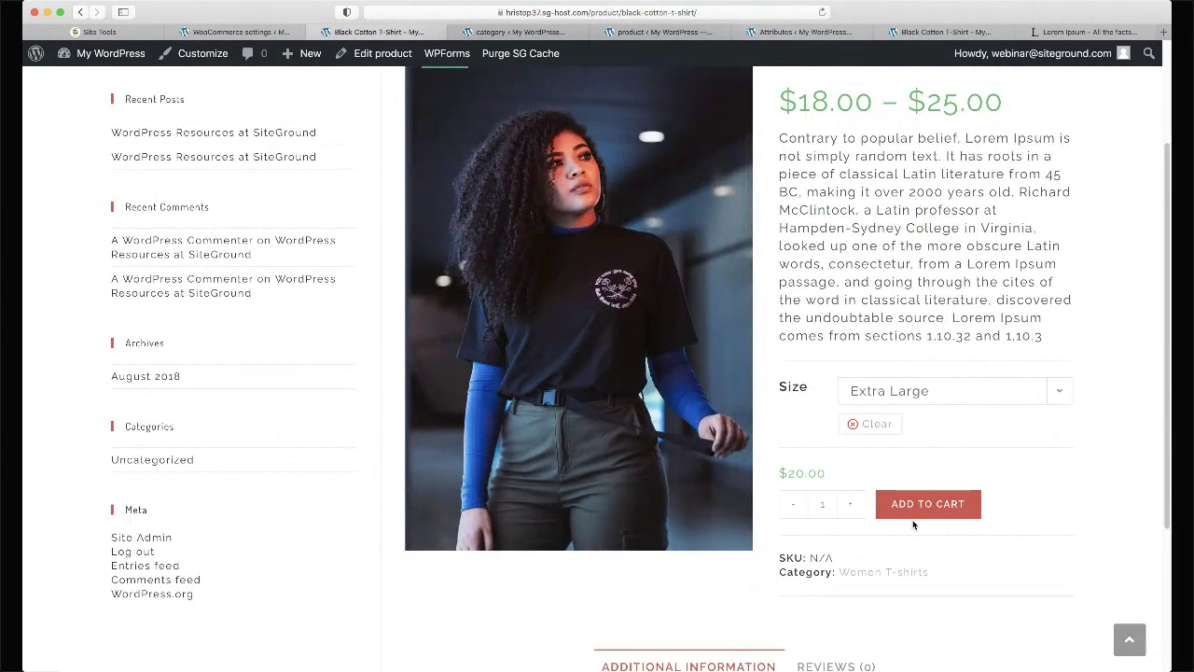
click(912, 507)
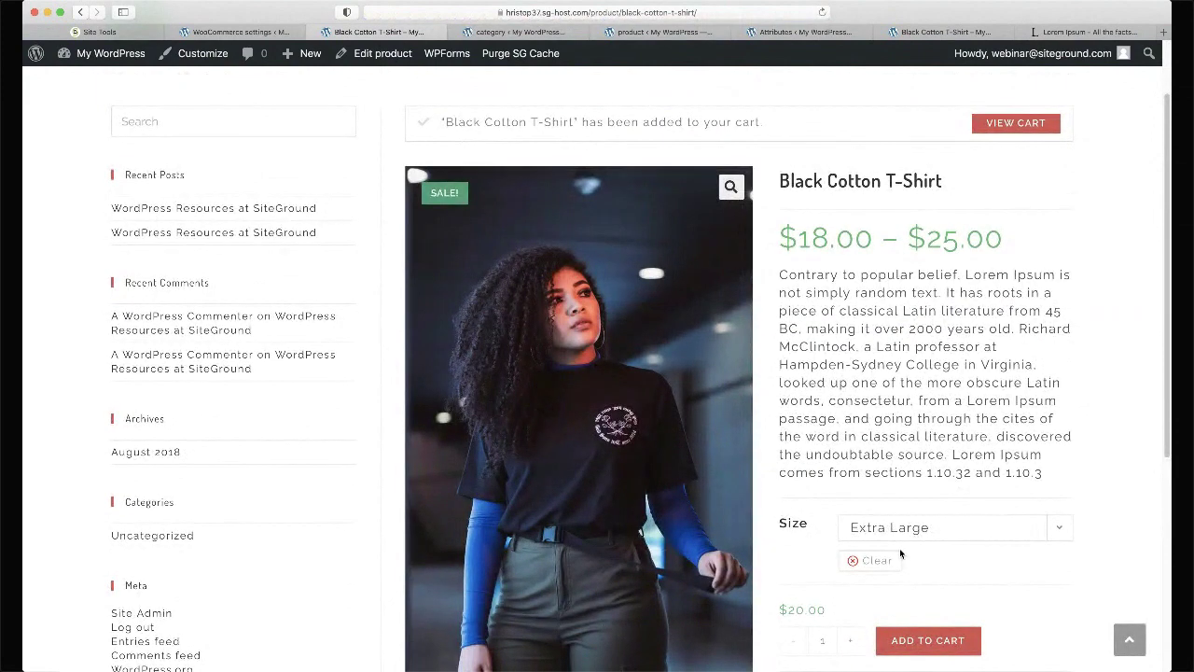
click(899, 528)
click(899, 509)
click(906, 642)
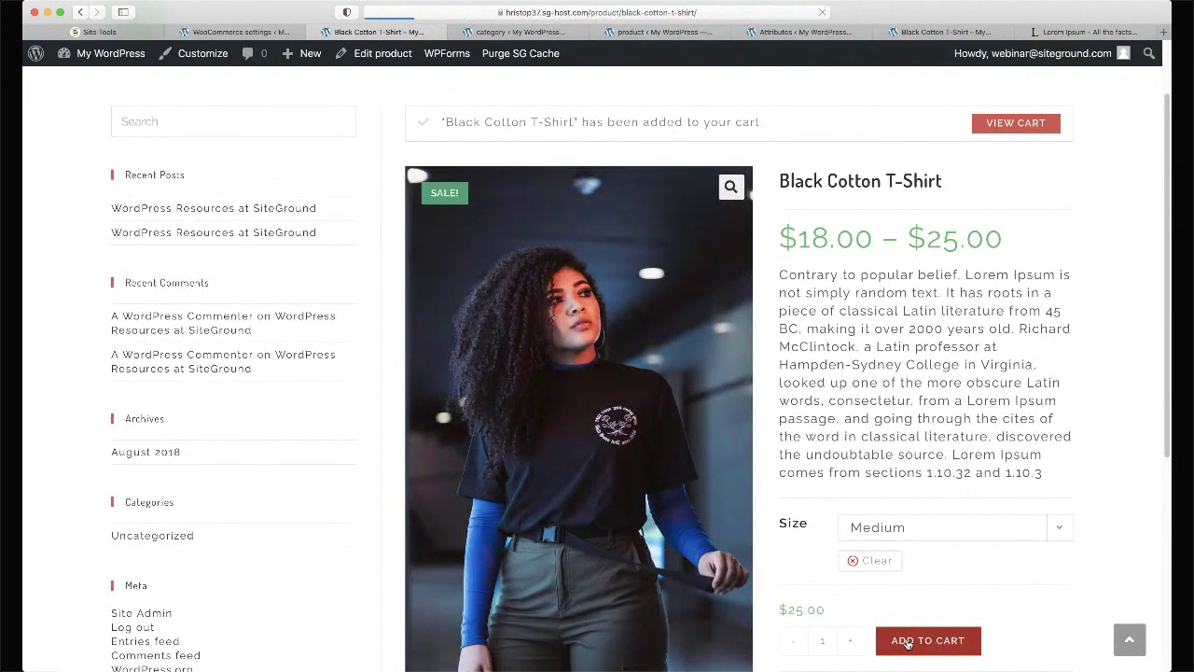
- Add the Pink Cotton T-Shirt from the Men T-Shirts category to the cart
mouse_move(901, 130)
click(906, 426)
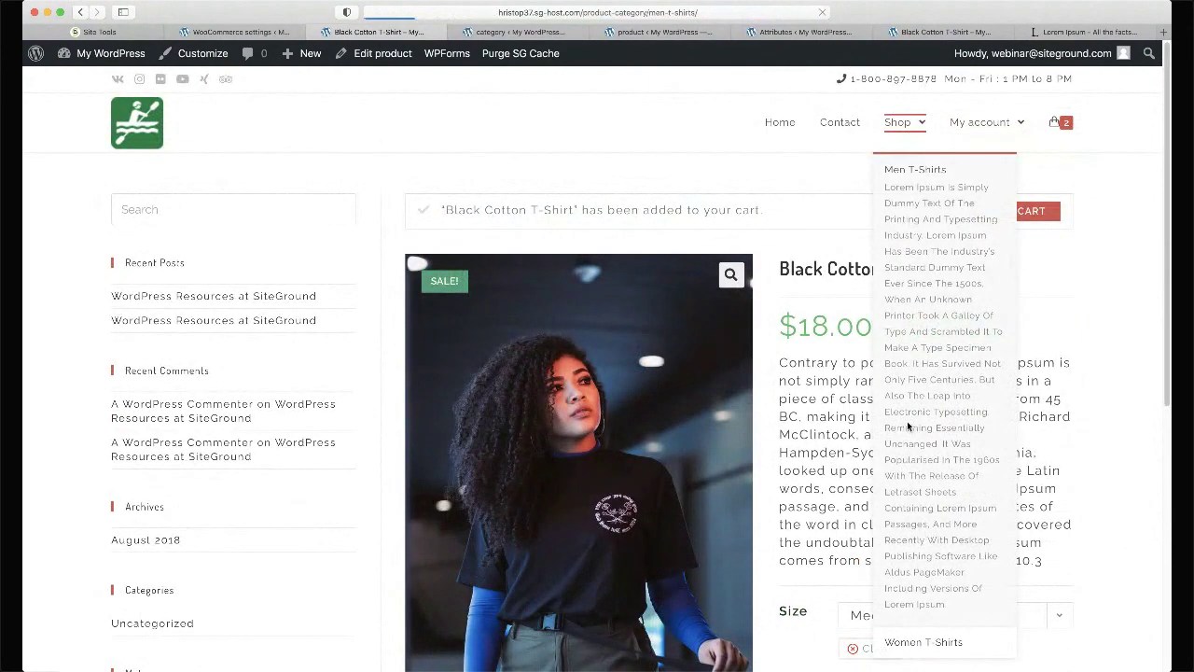
click(511, 354)
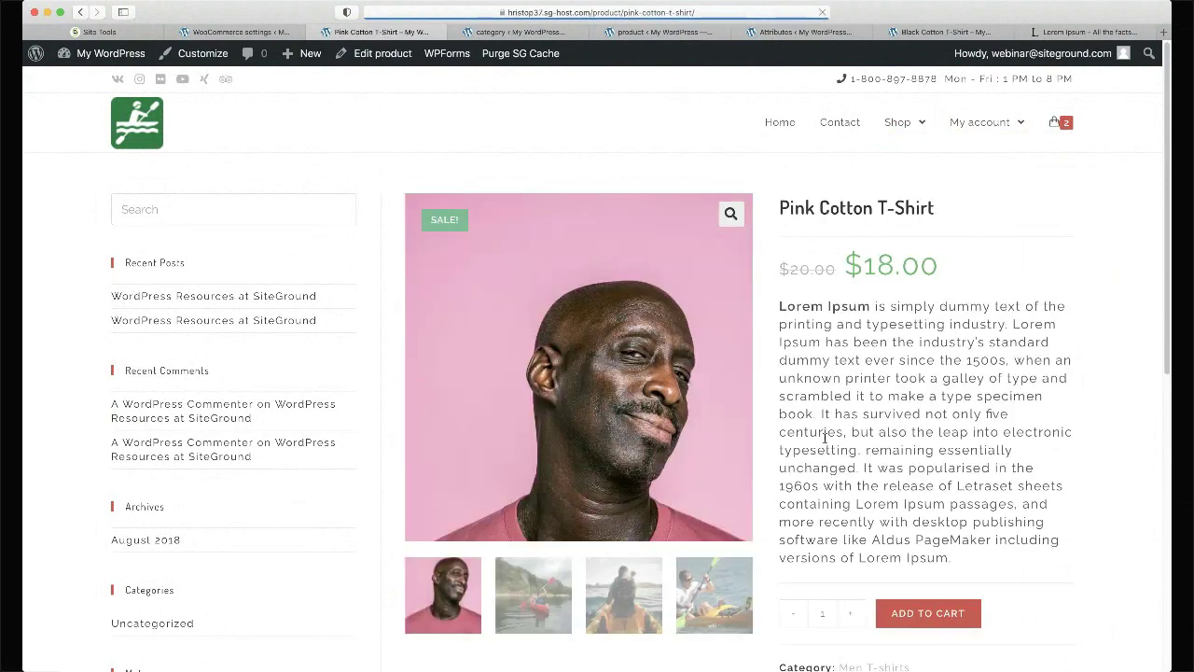
scroll(824, 439, down, 5)
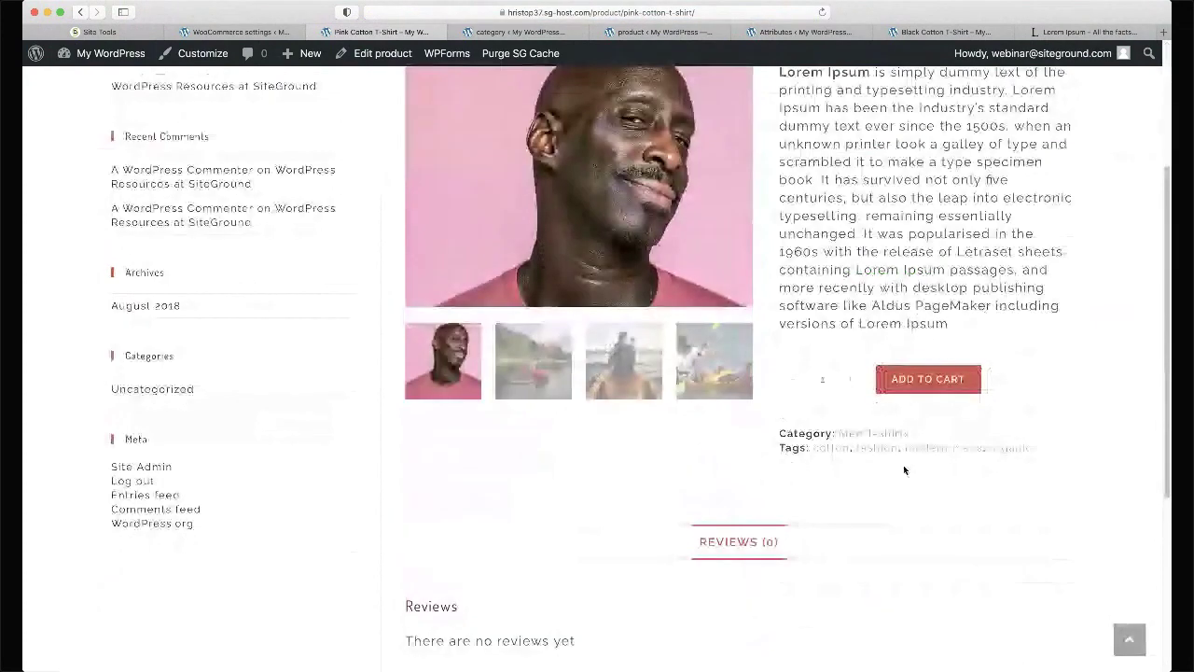
click(949, 379)
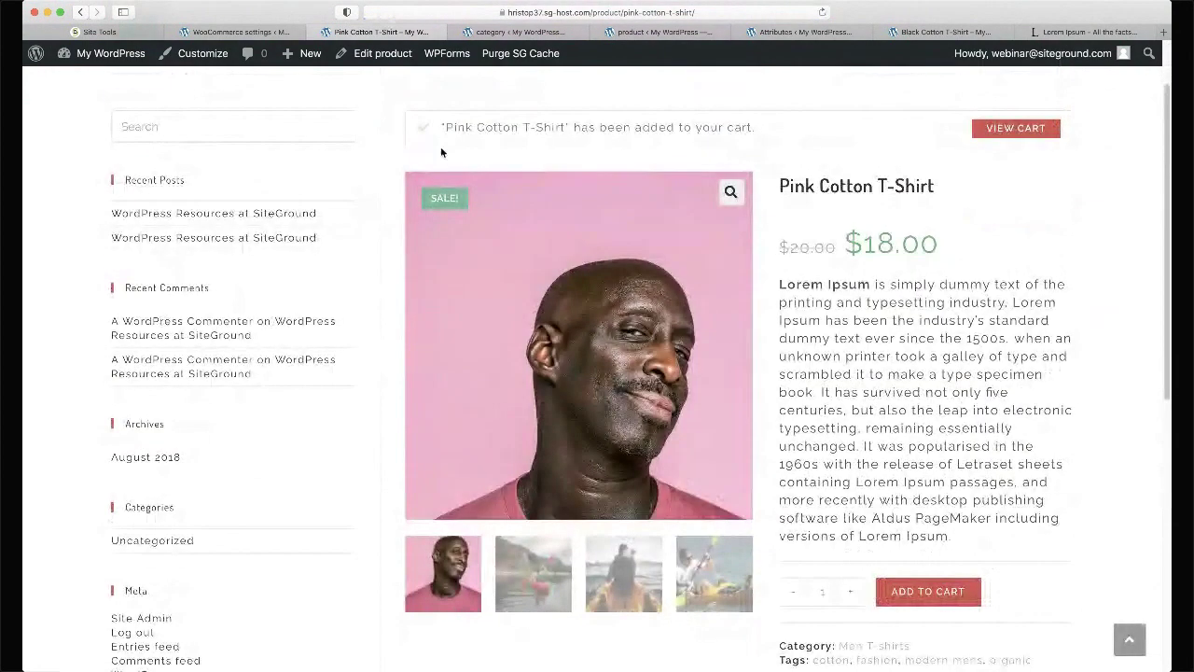
- Reach the Black Cotton T-Shirt via Women T-Shirts and open it for editing
super+click(382, 53)
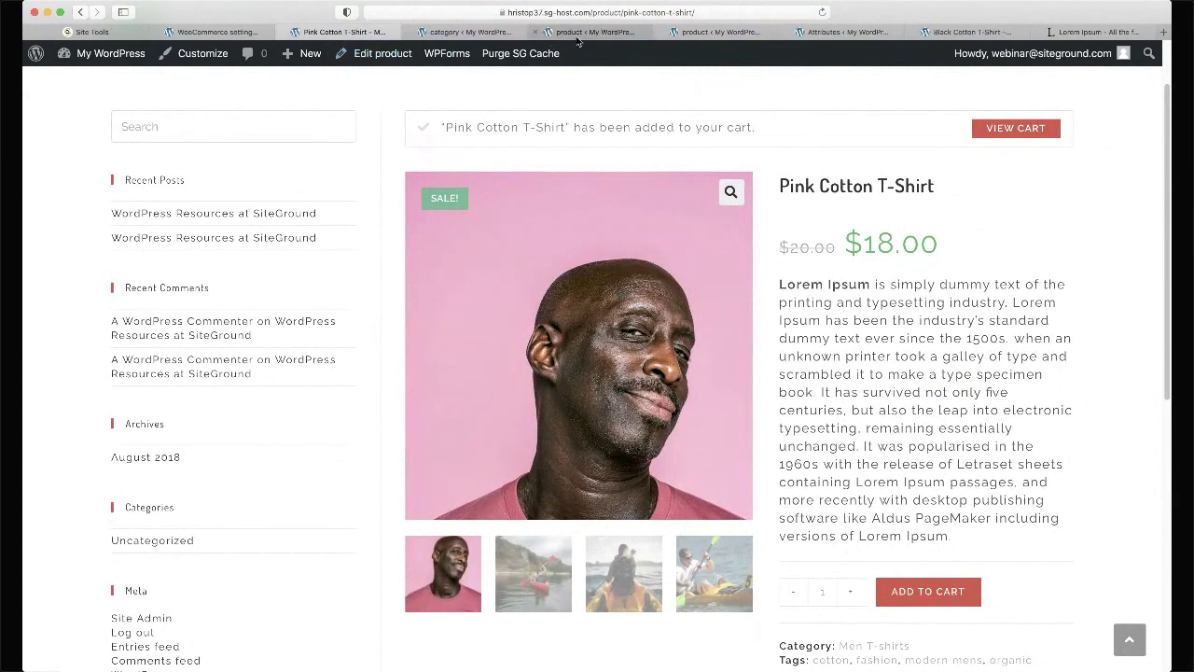
scroll(862, 176, up, 2)
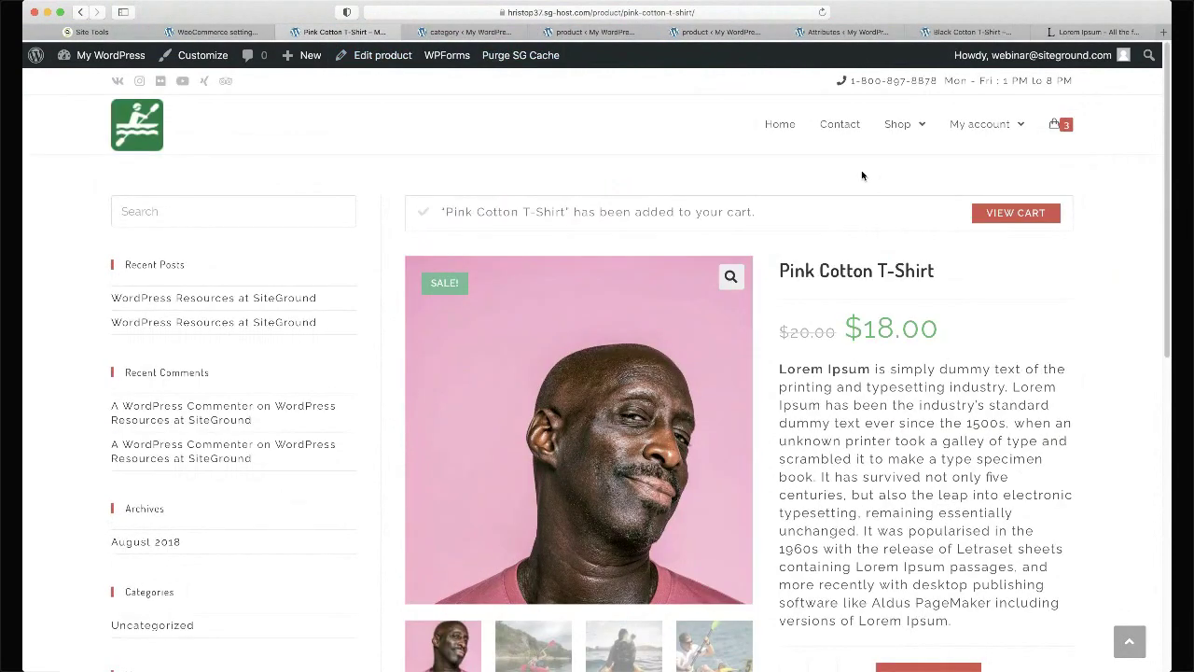
mouse_move(922, 129)
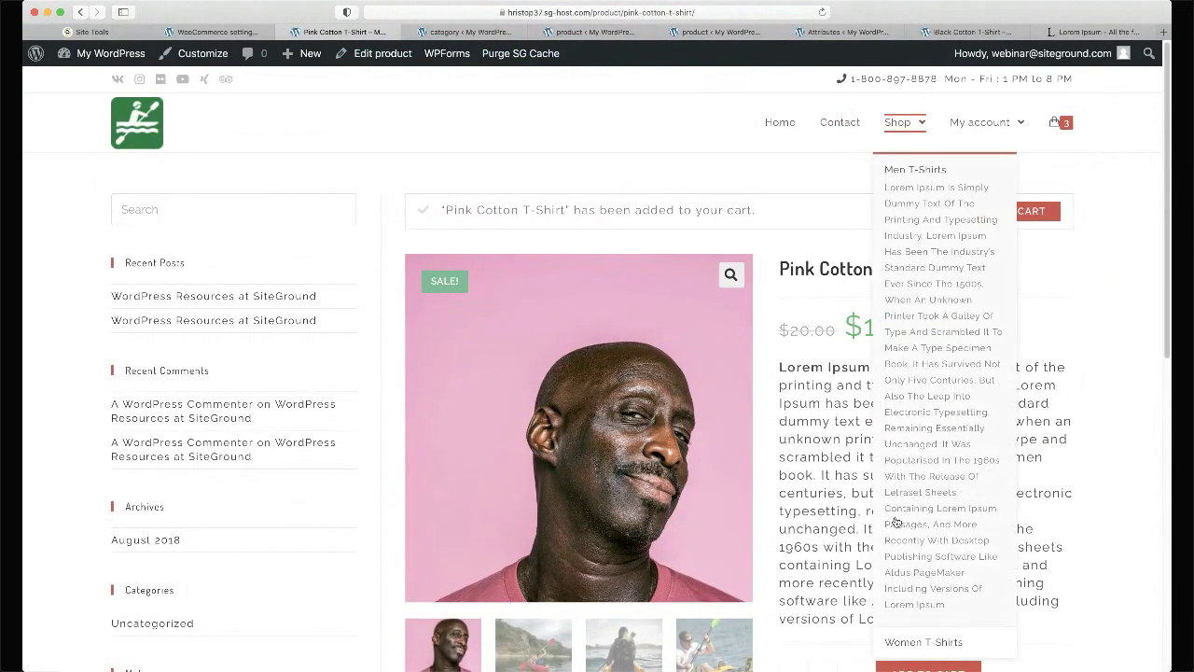
click(916, 641)
click(564, 406)
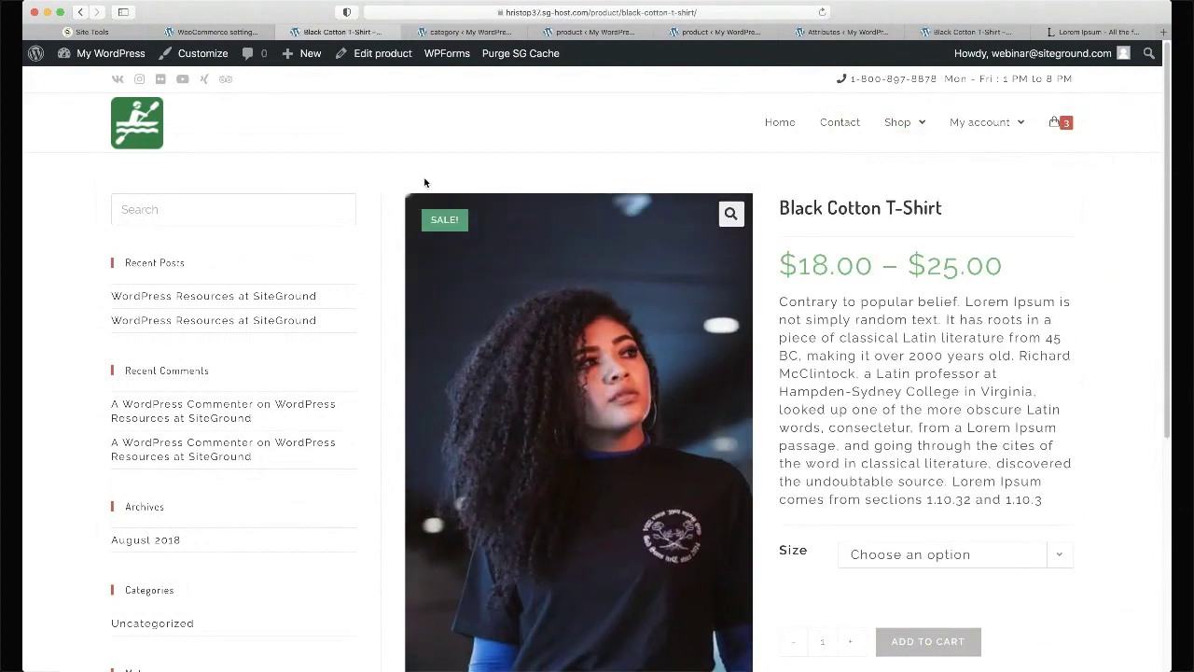
click(385, 54)
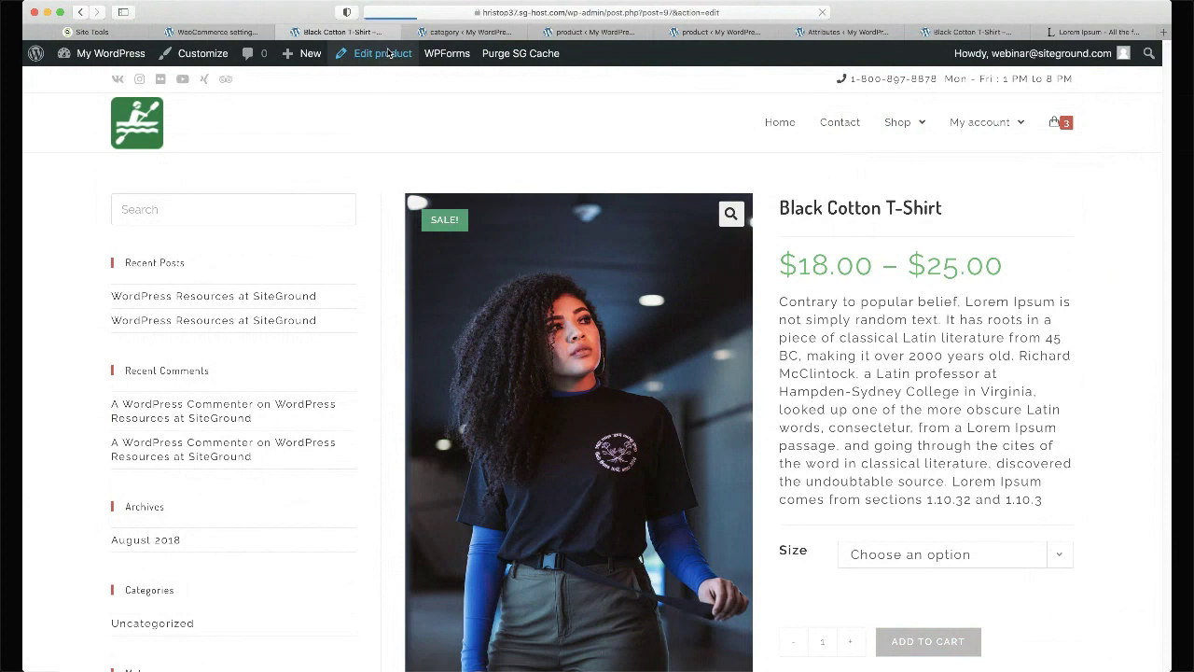
- Expand the Color attribute in Product data and preview the live product page
scroll(229, 423, down, 5)
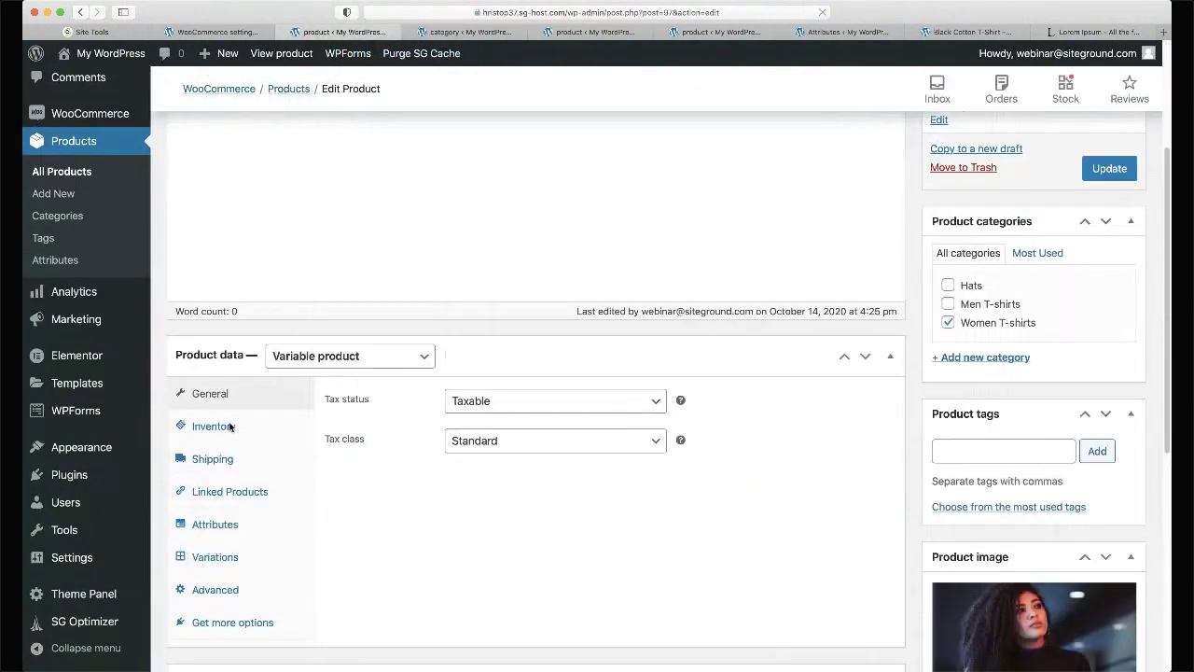
click(230, 502)
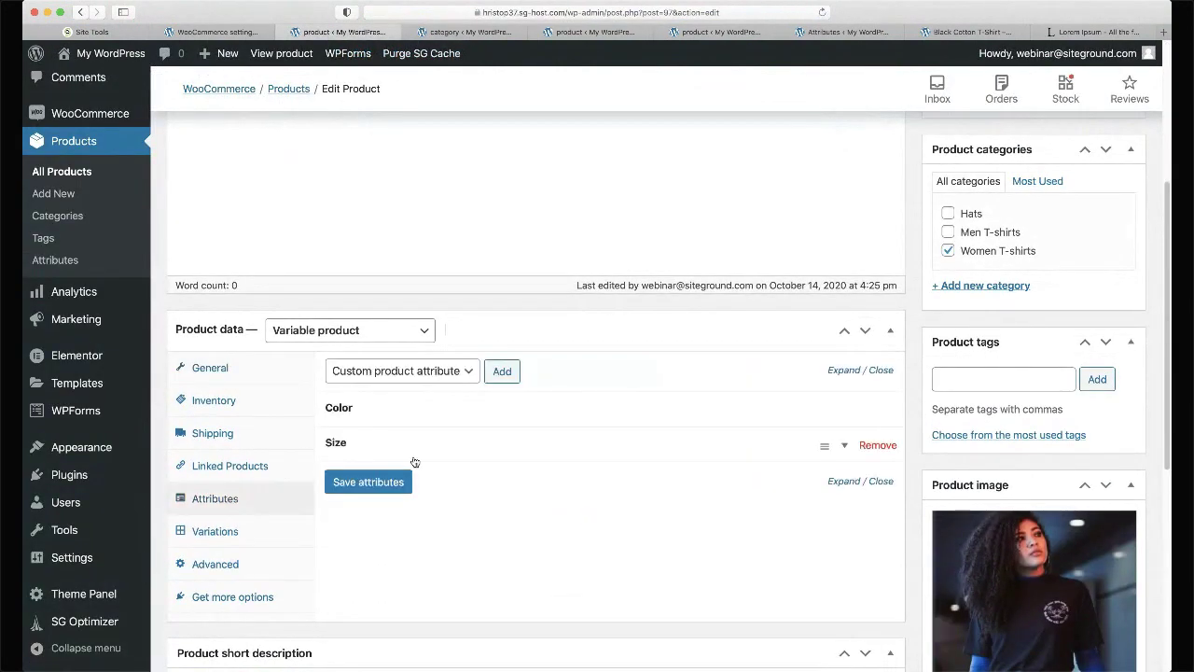
click(412, 415)
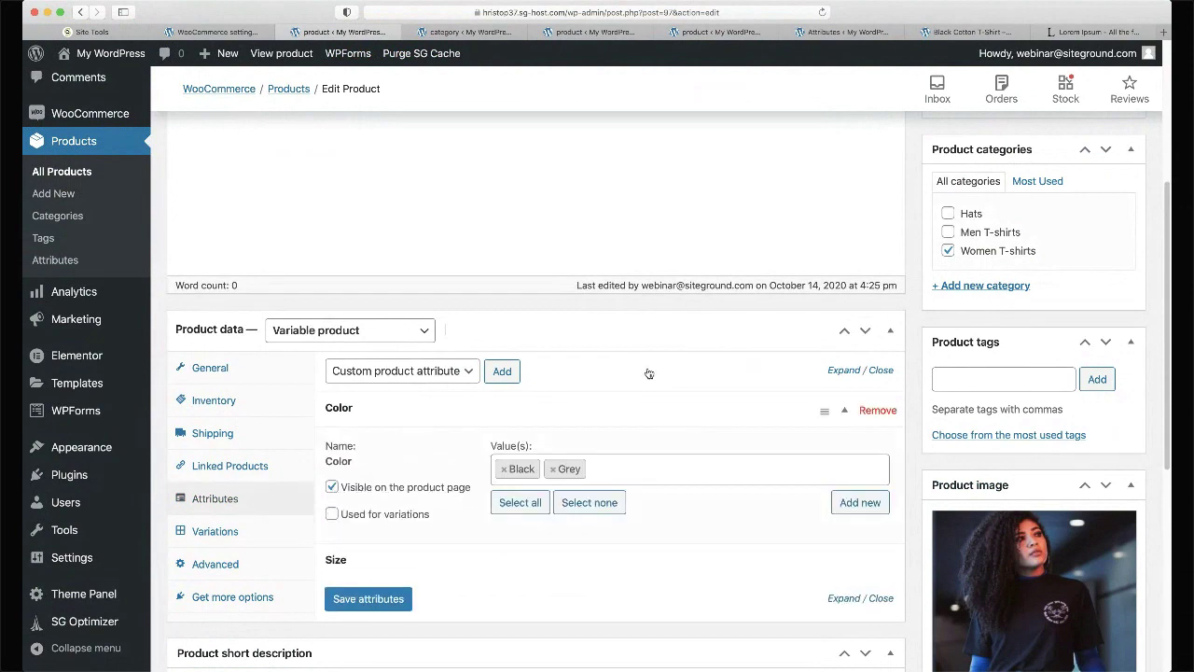
scroll(844, 273, up, 5)
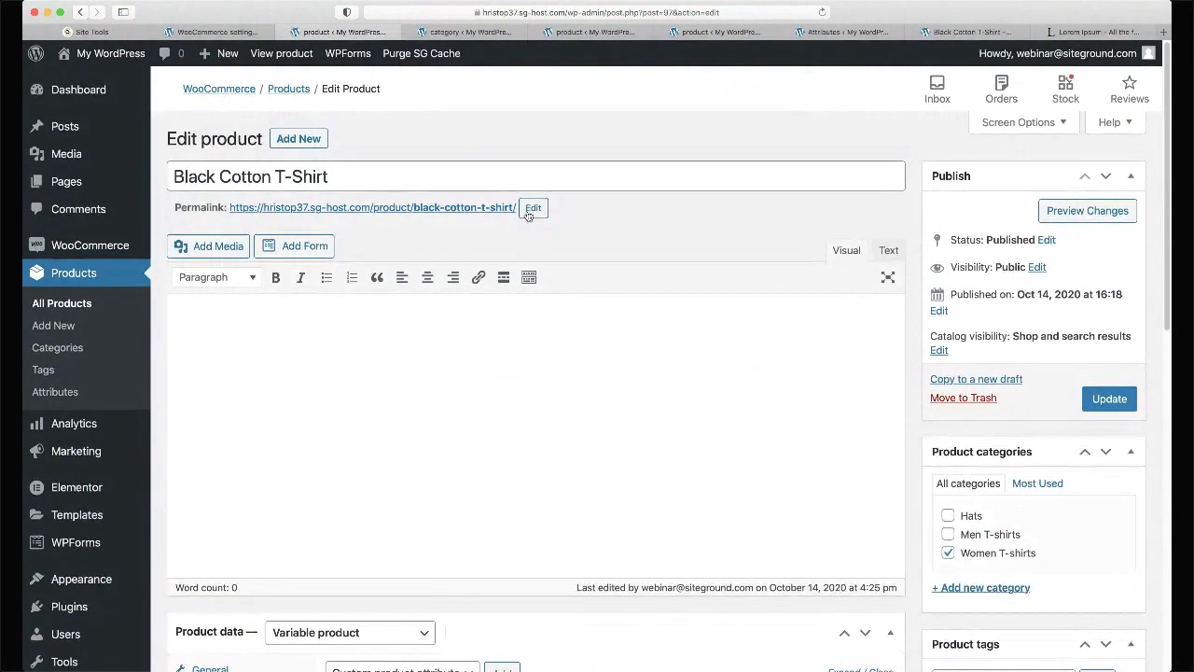
super+click(467, 207)
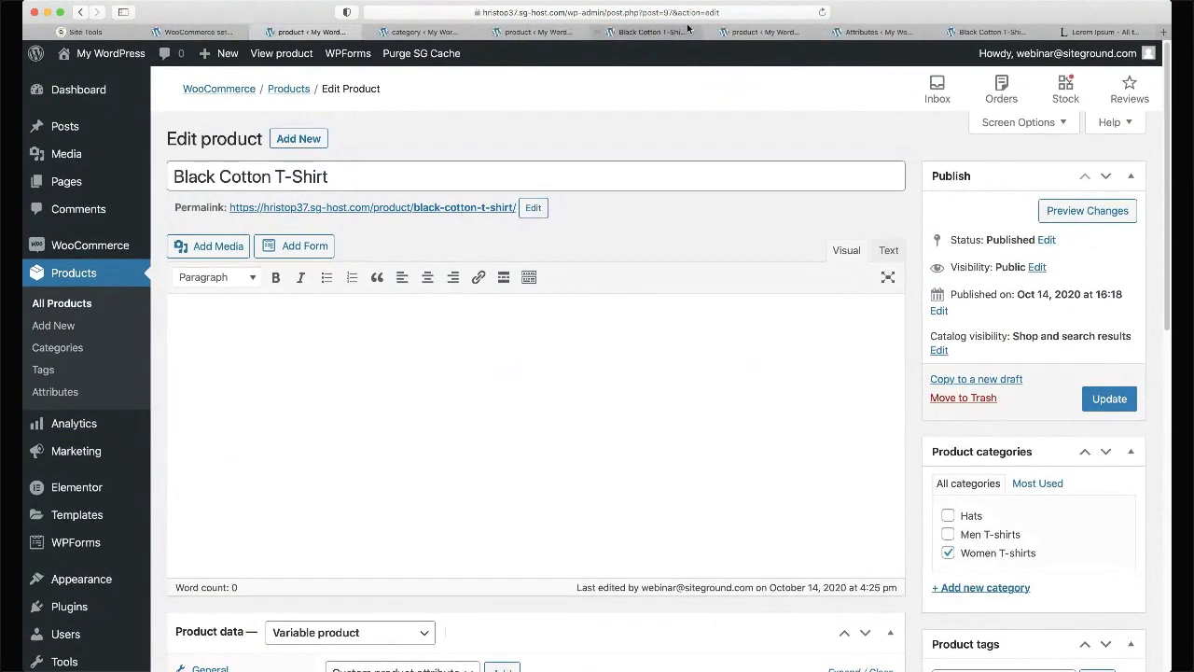
click(687, 29)
scroll(500, 476, down, 10)
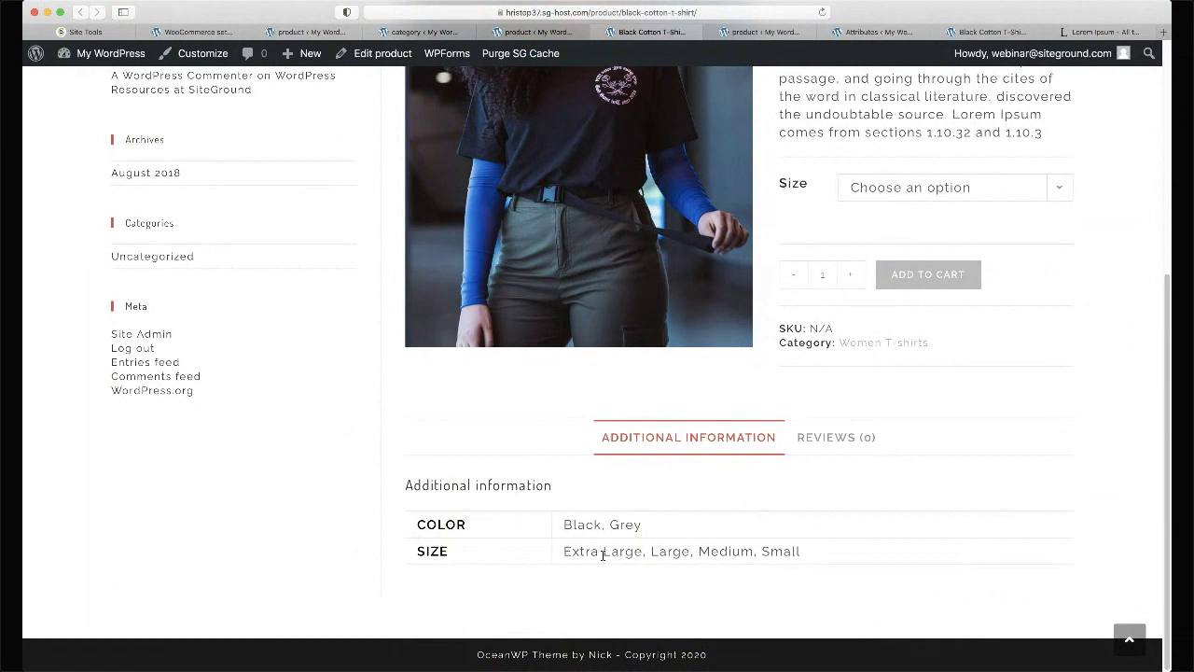
- Close the leftover duplicate product, editor and category tabs
click(550, 32)
key(super+w)
click(458, 32)
key(super+w)
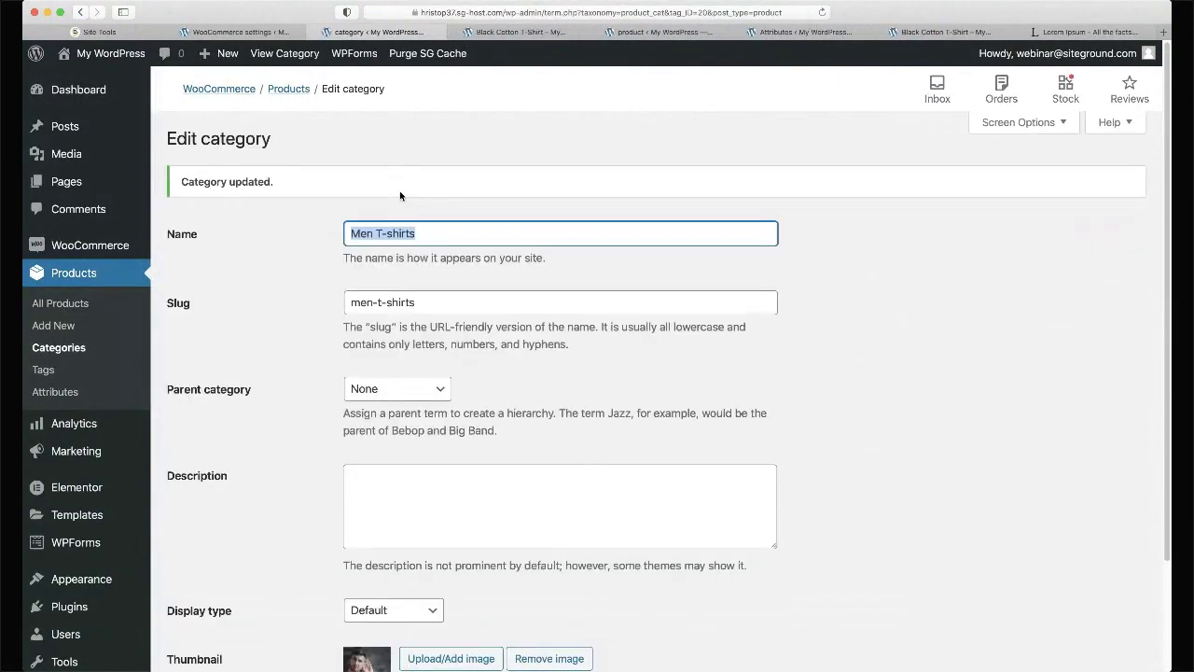
key(super+w)
key(ctrl+shift+Tab)
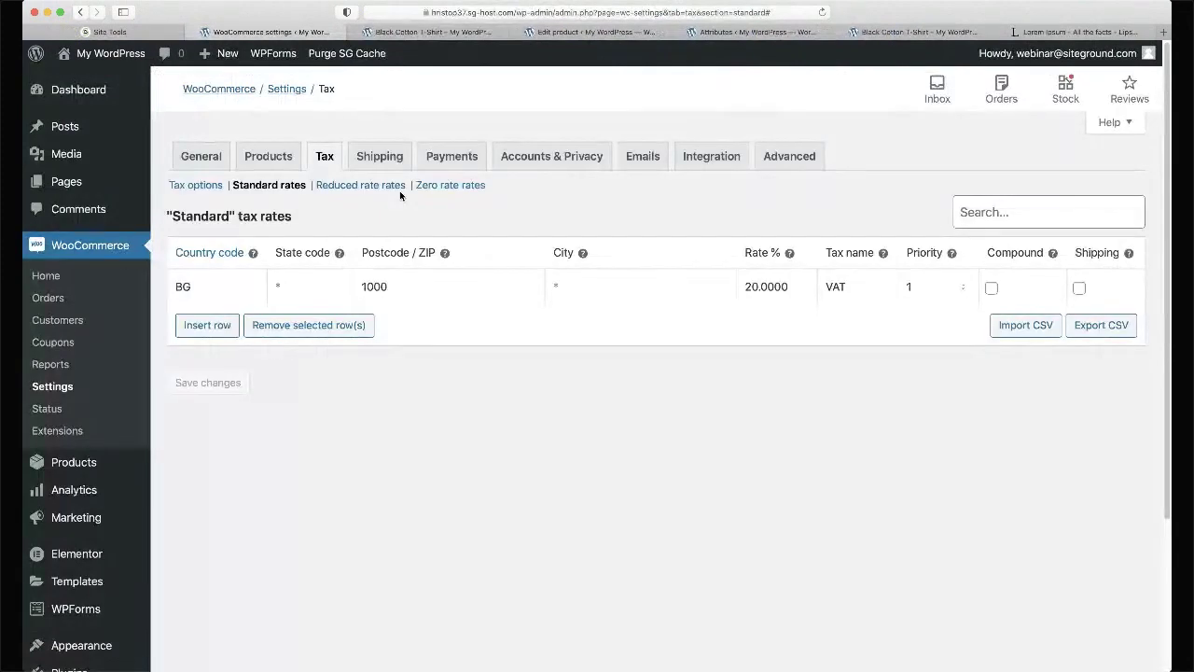
key(ctrl+Tab)
key(ctrl+Tab)
key(super+w)
key(super+w)
- Untick Color's 'Visible on the product page' and save the attributes
click(378, 54)
scroll(485, 280, down, 5)
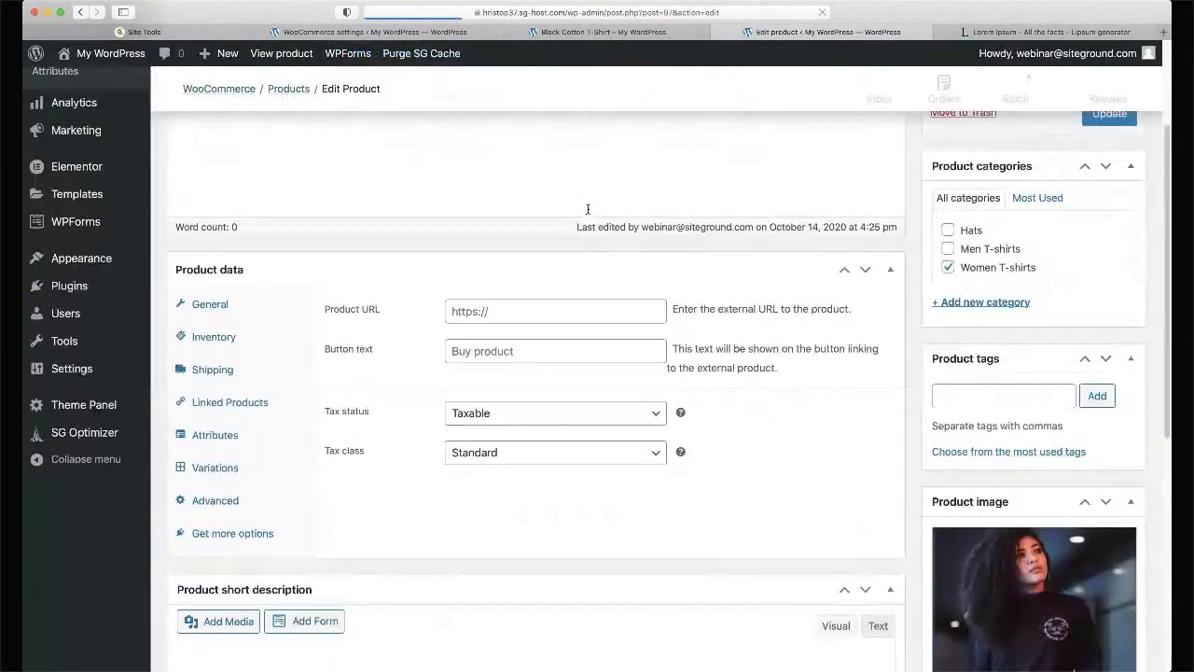
scroll(250, 447, down, 5)
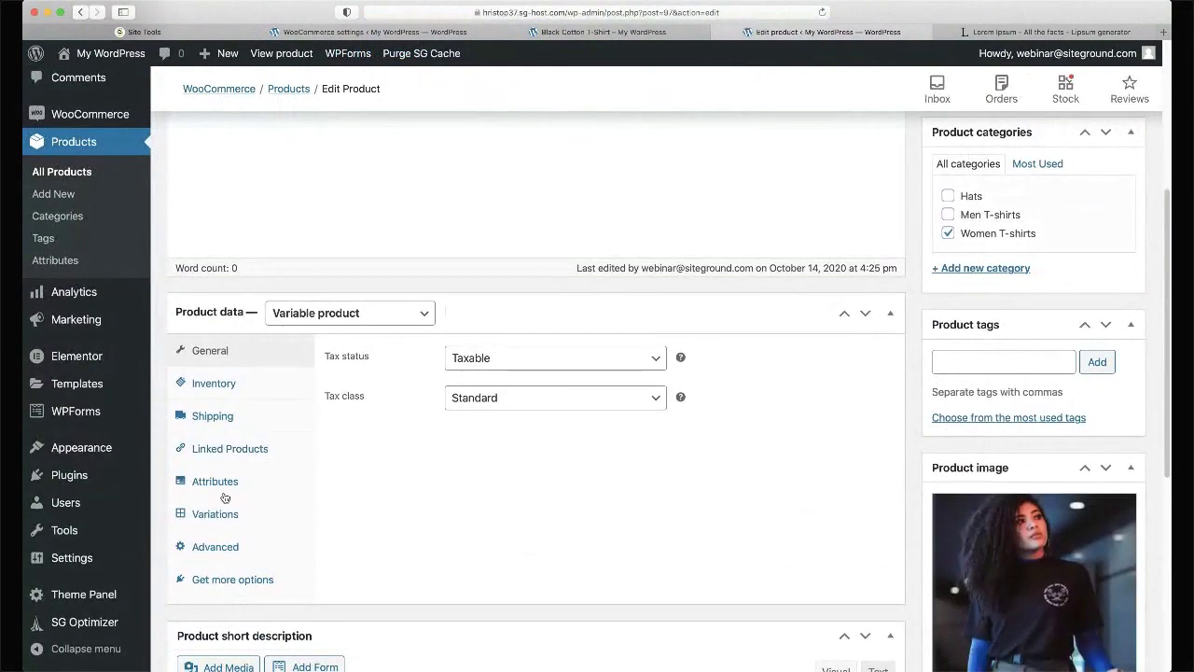
click(227, 489)
click(393, 399)
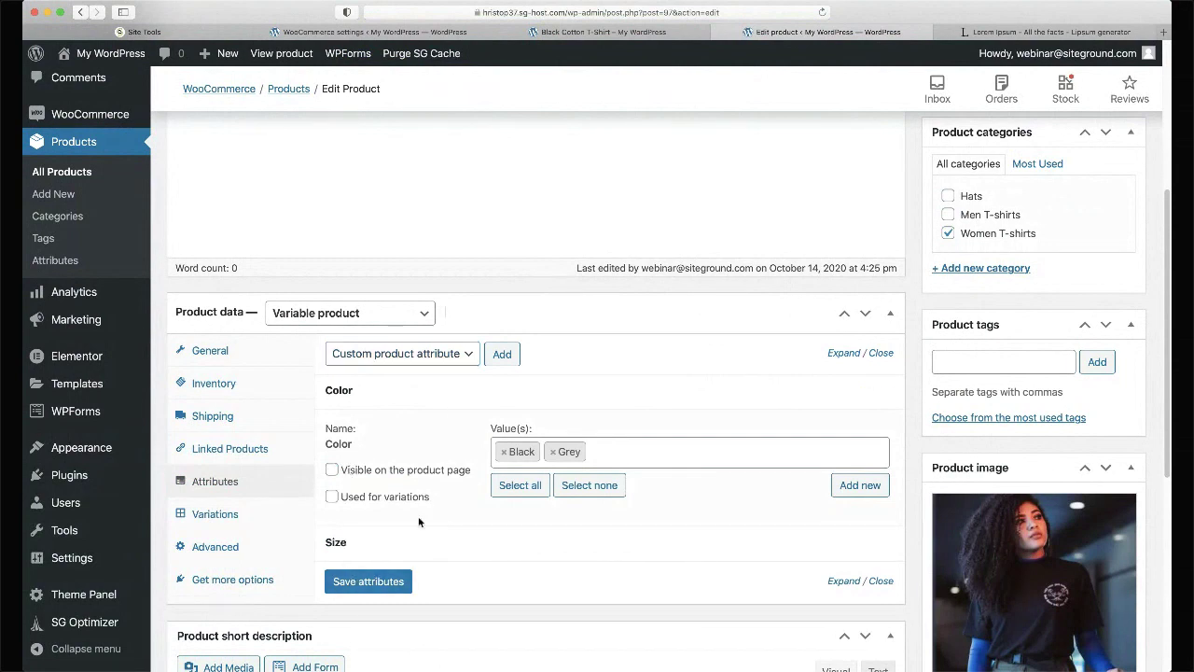
click(369, 581)
- Reload the live product page to confirm only Size is listed
key(ctrl+shift+Tab)
key(super+r)
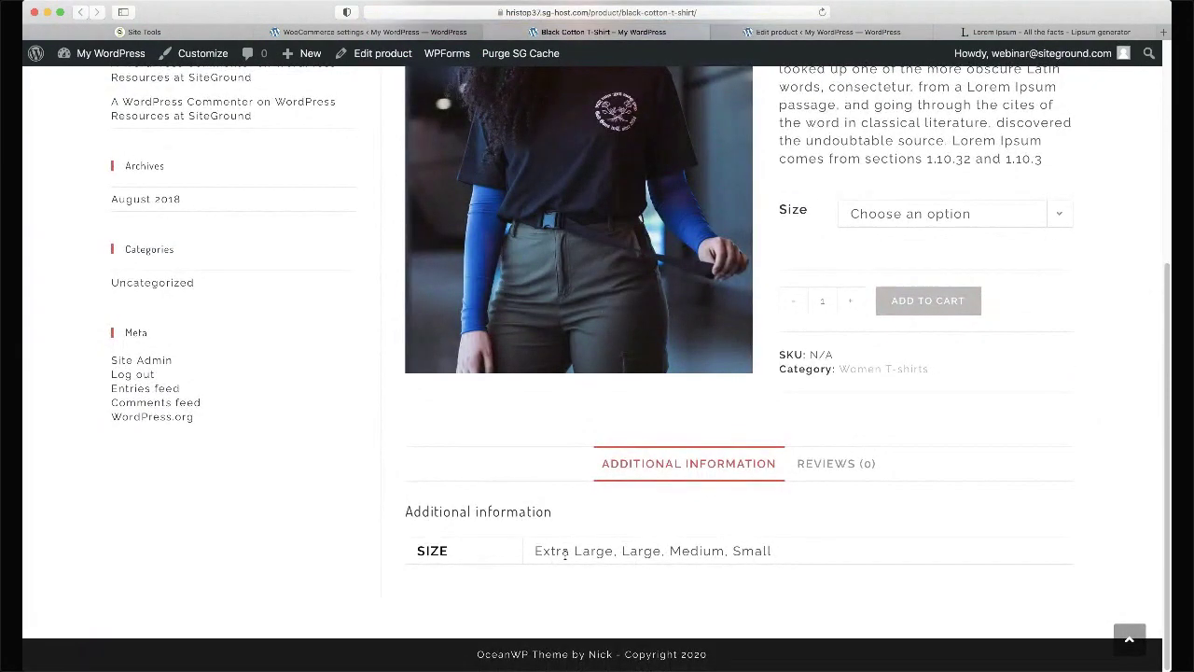
scroll(827, 537, up, 2)
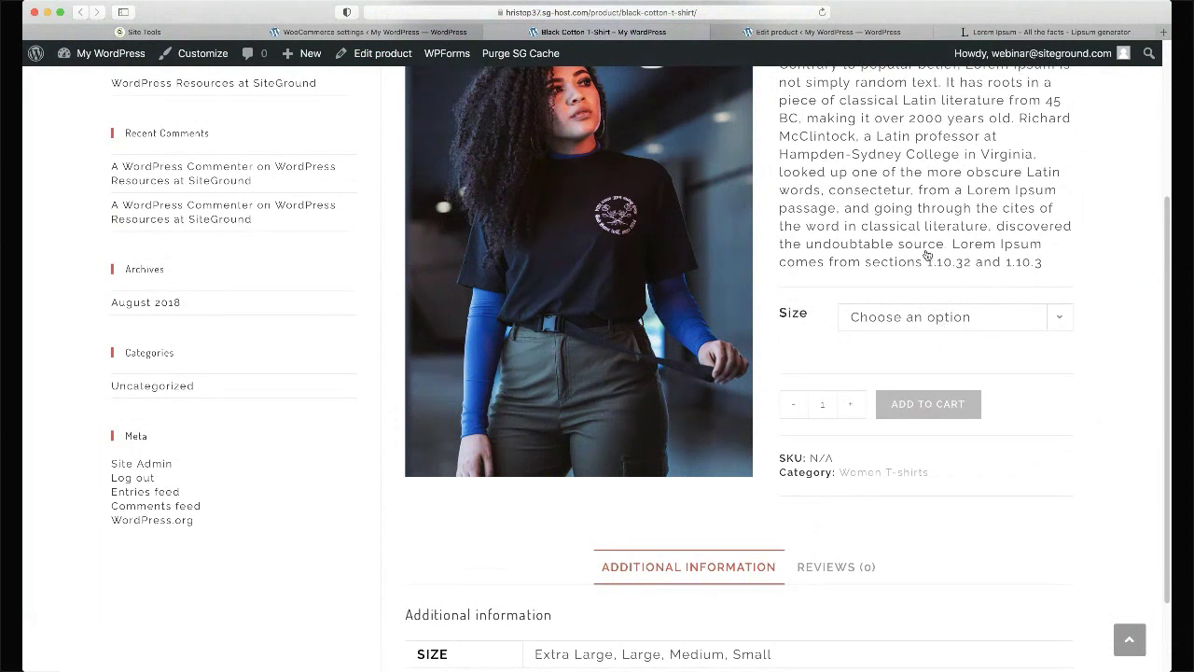
scroll(927, 254, up, 5)
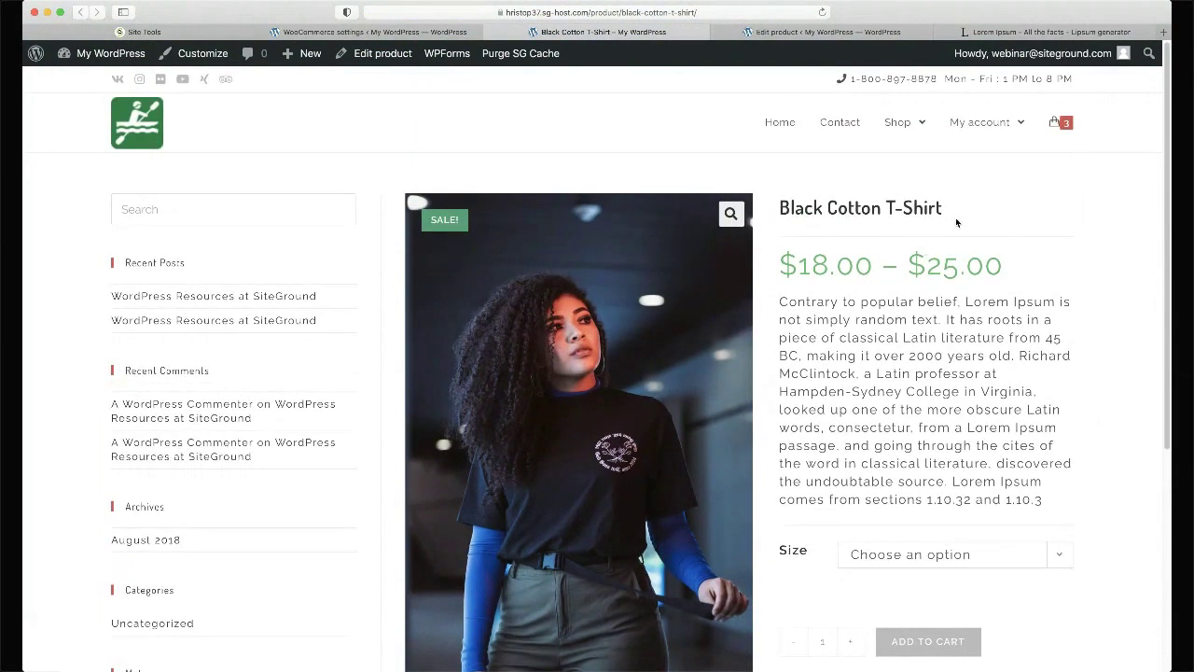
mouse_move(1062, 122)
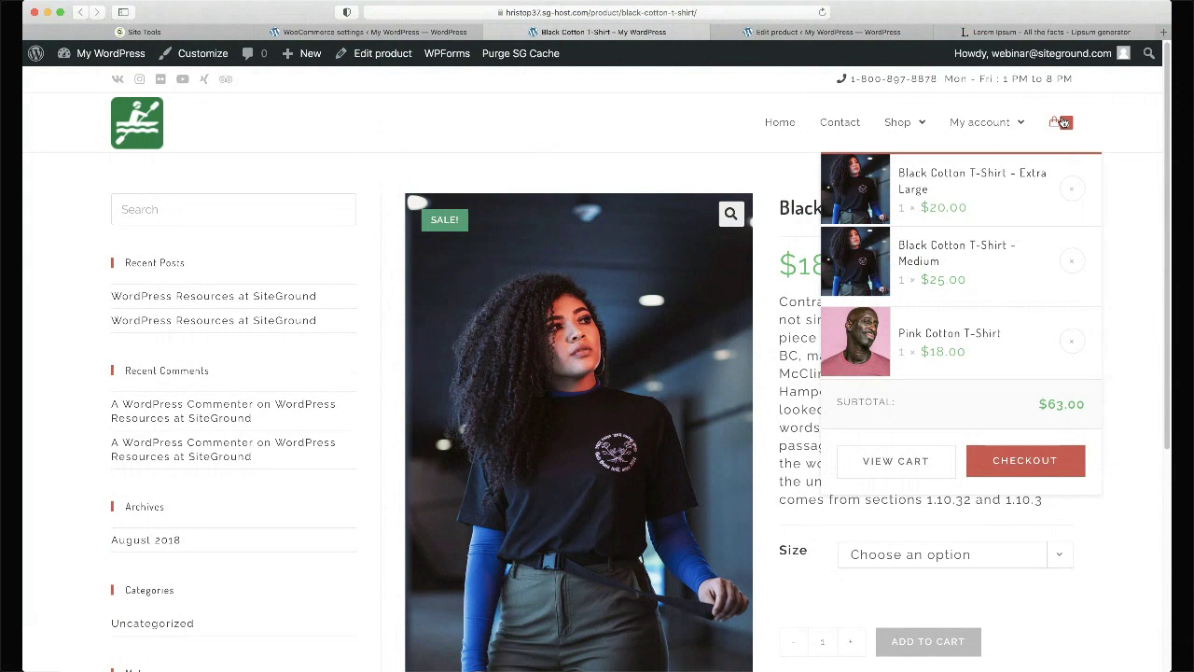
- In the cart, raise the Medium black T-shirt quantity to 3 and update the cart
mouse_move(979, 126)
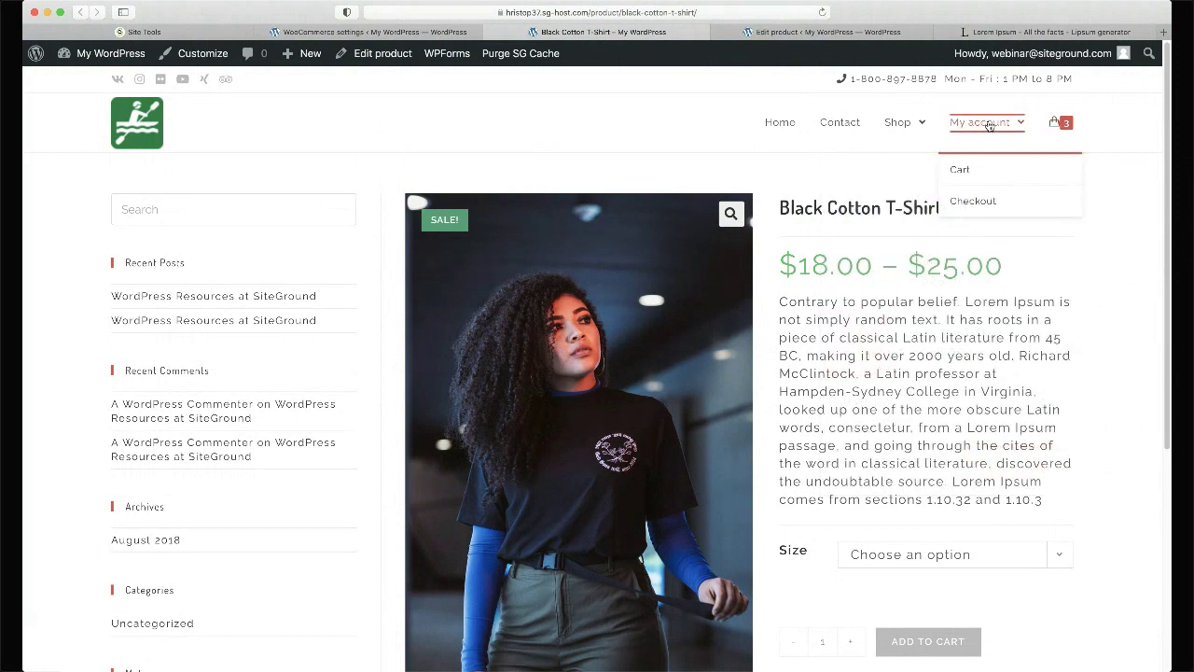
click(958, 171)
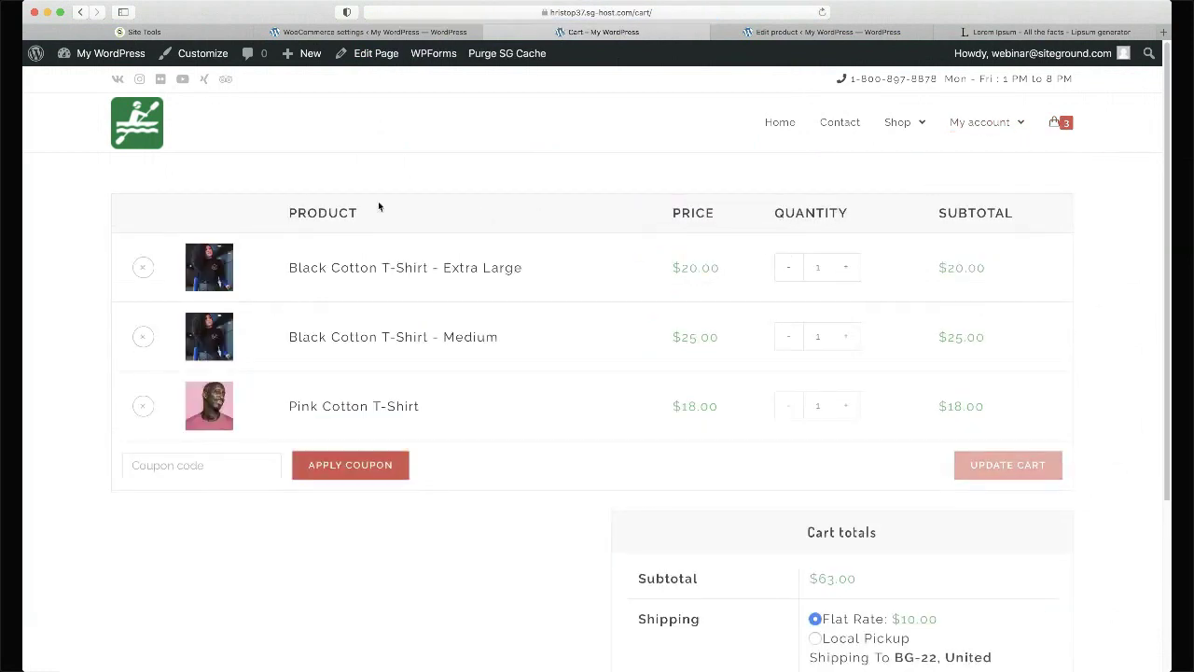
scroll(377, 206, down, 3)
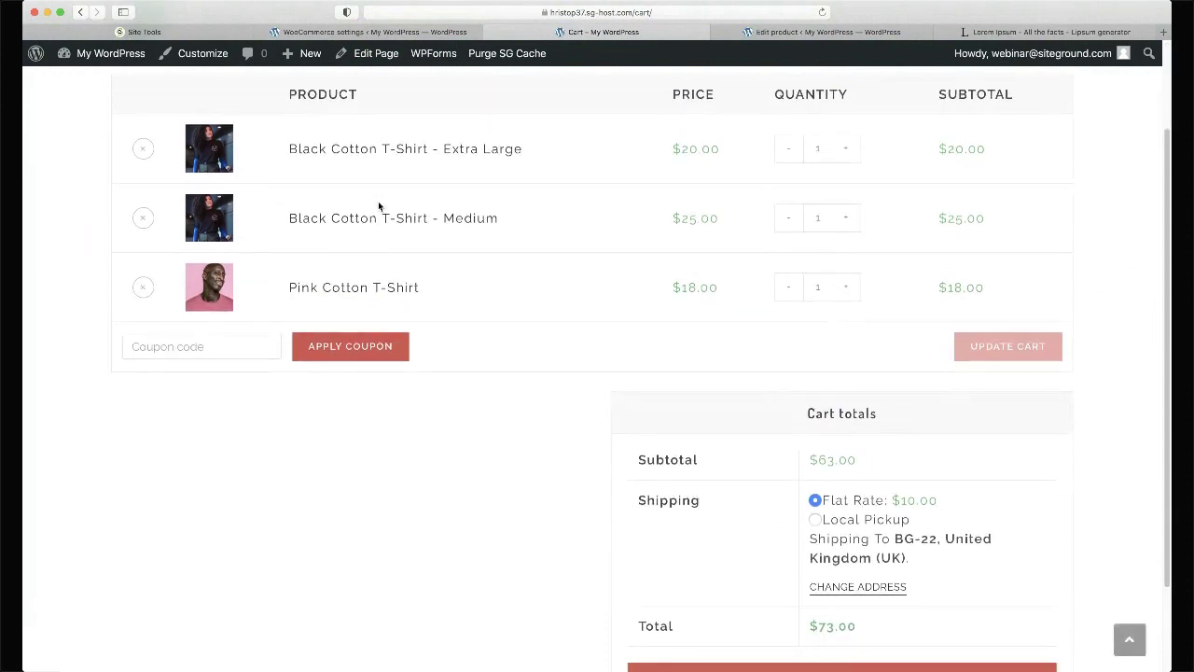
scroll(378, 201, down, 2)
scroll(378, 201, up, 3)
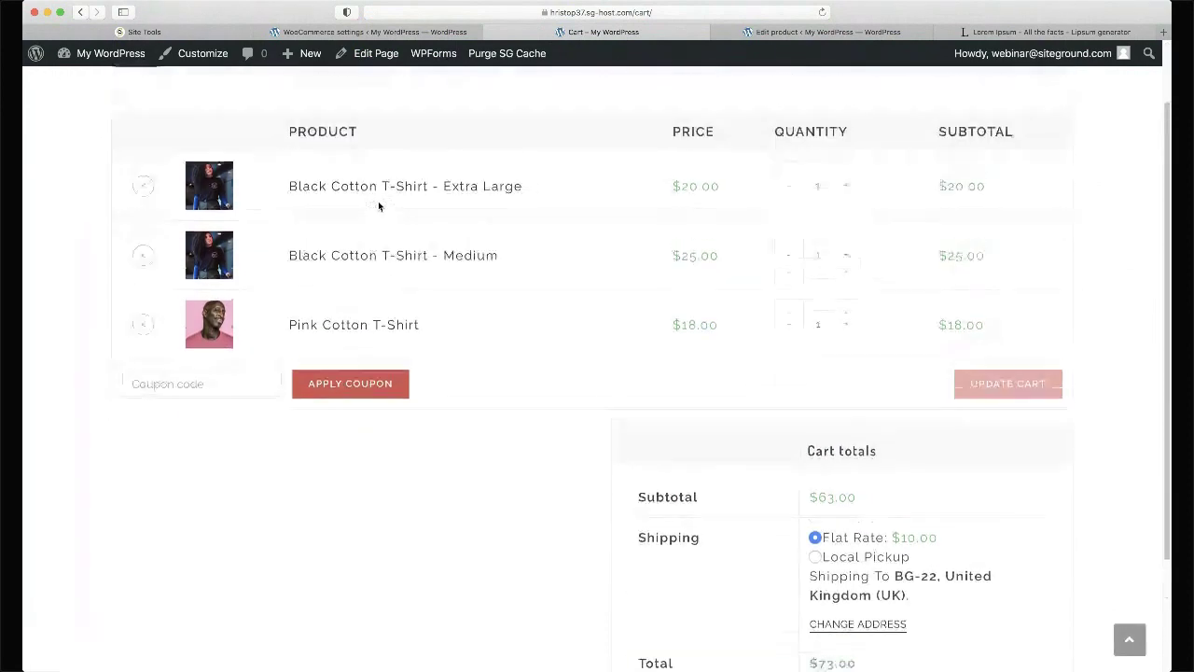
scroll(378, 201, down, 1)
scroll(378, 205, down, 1)
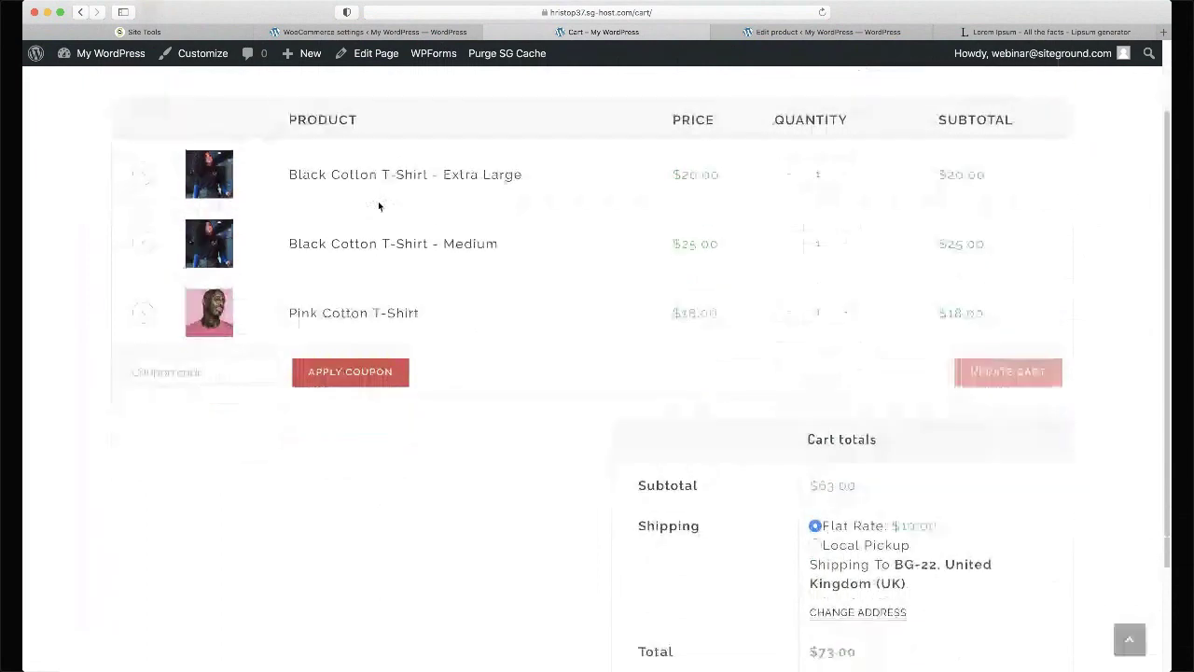
scroll(378, 205, down, 2)
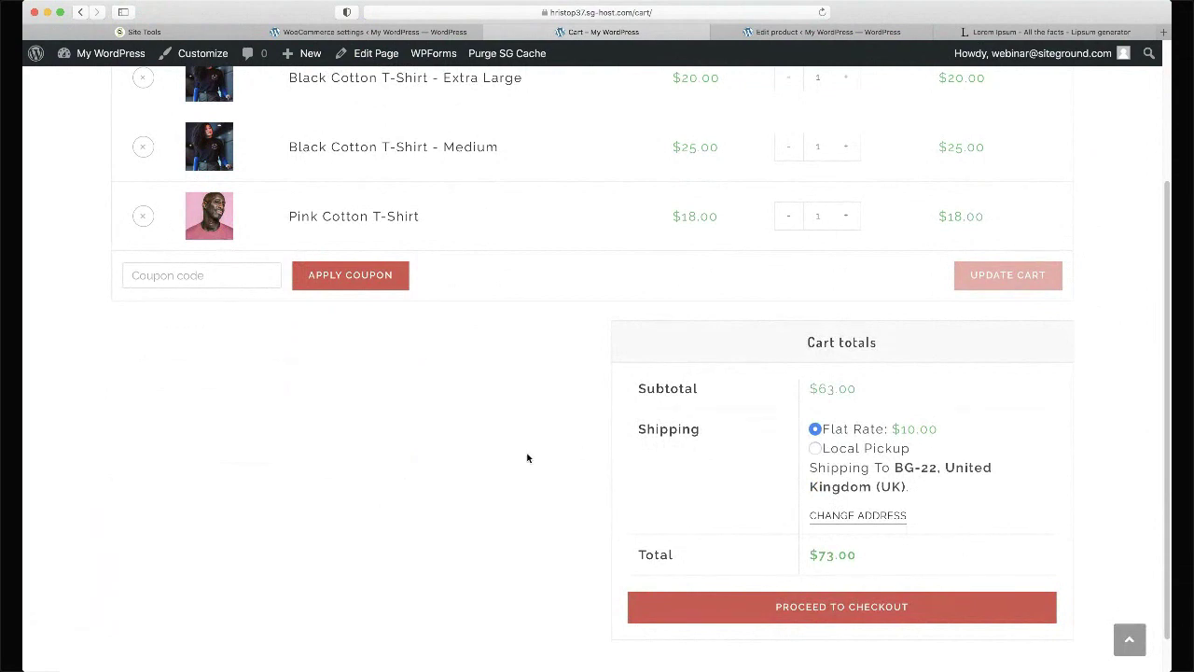
scroll(548, 456, up, 3)
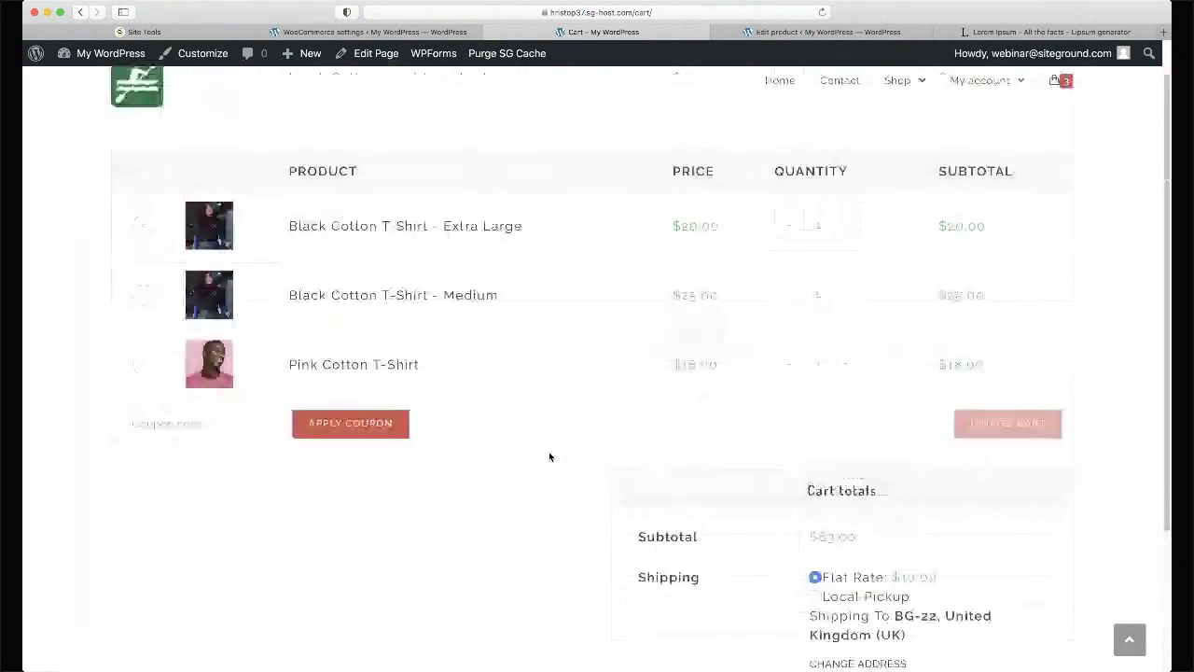
click(847, 297)
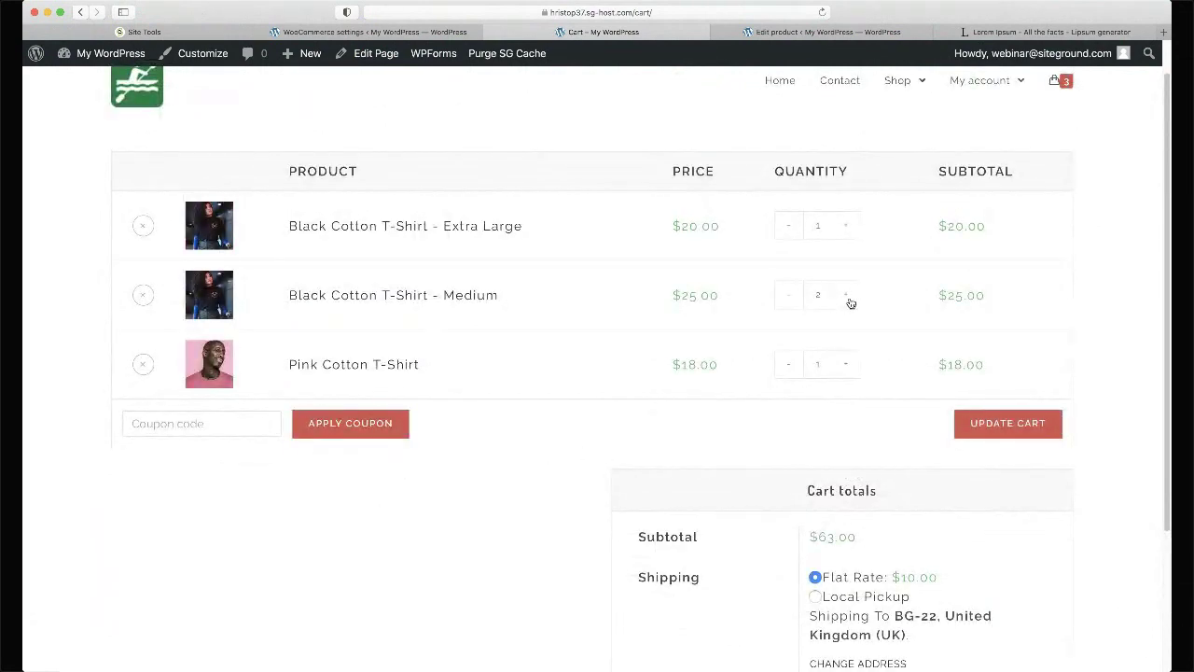
click(1015, 426)
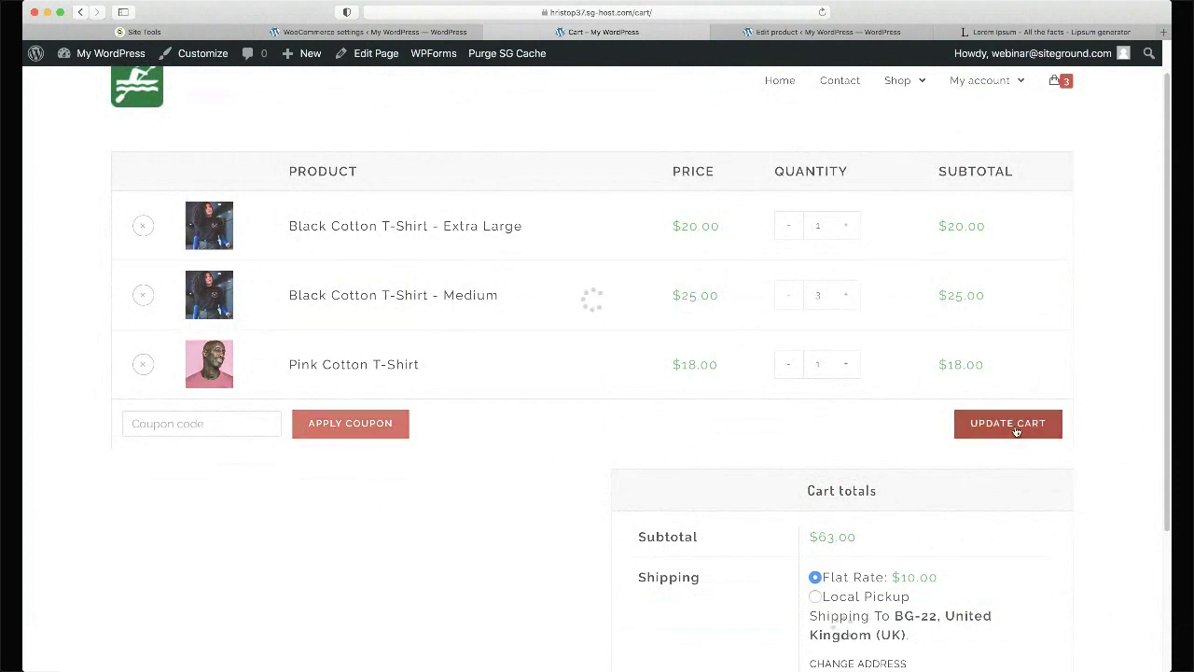
- Proceed to checkout, then bring up the WooCommerce Shipping zones settings
scroll(938, 301, down, 3)
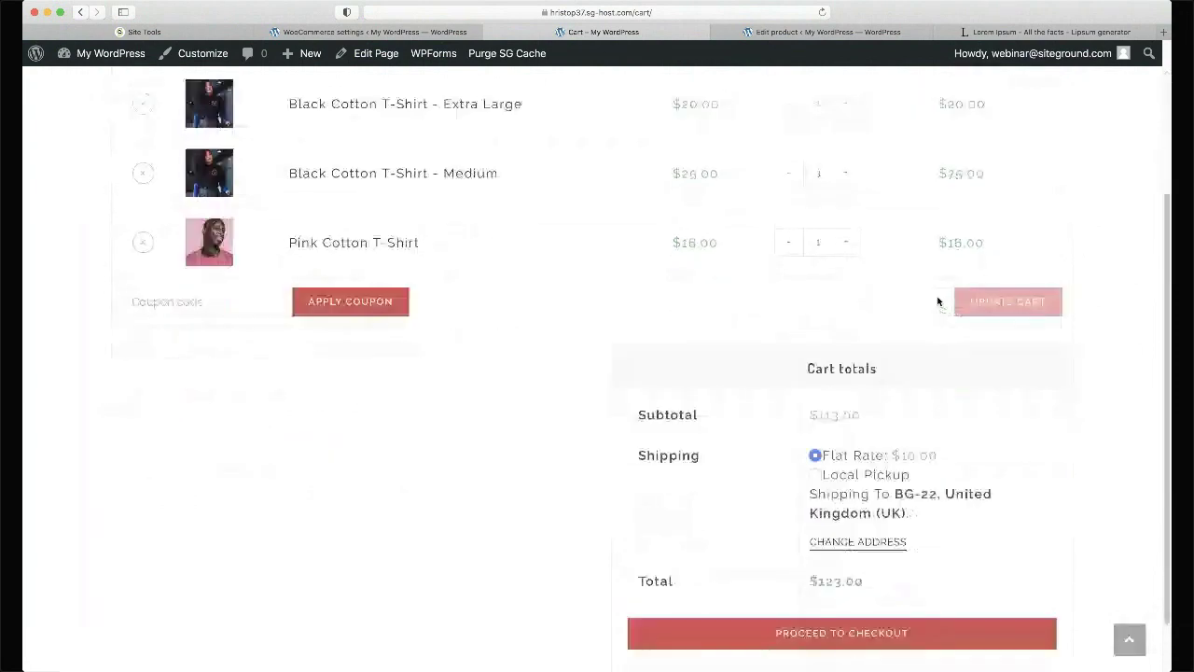
scroll(938, 301, up, 2)
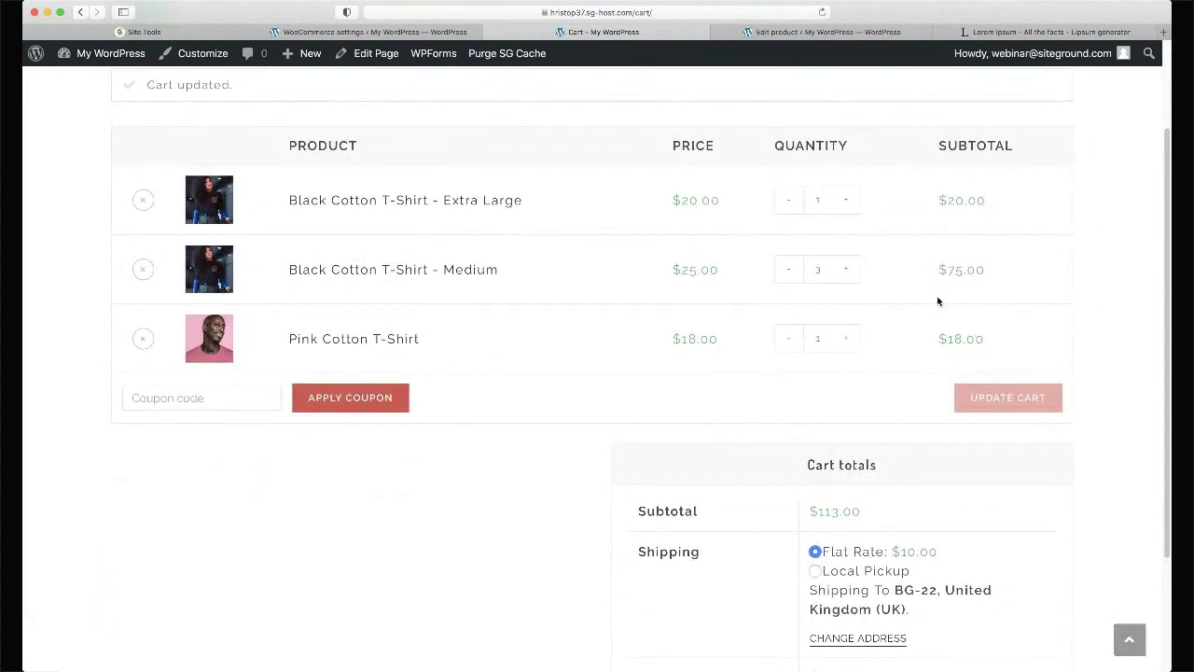
scroll(938, 301, down, 3)
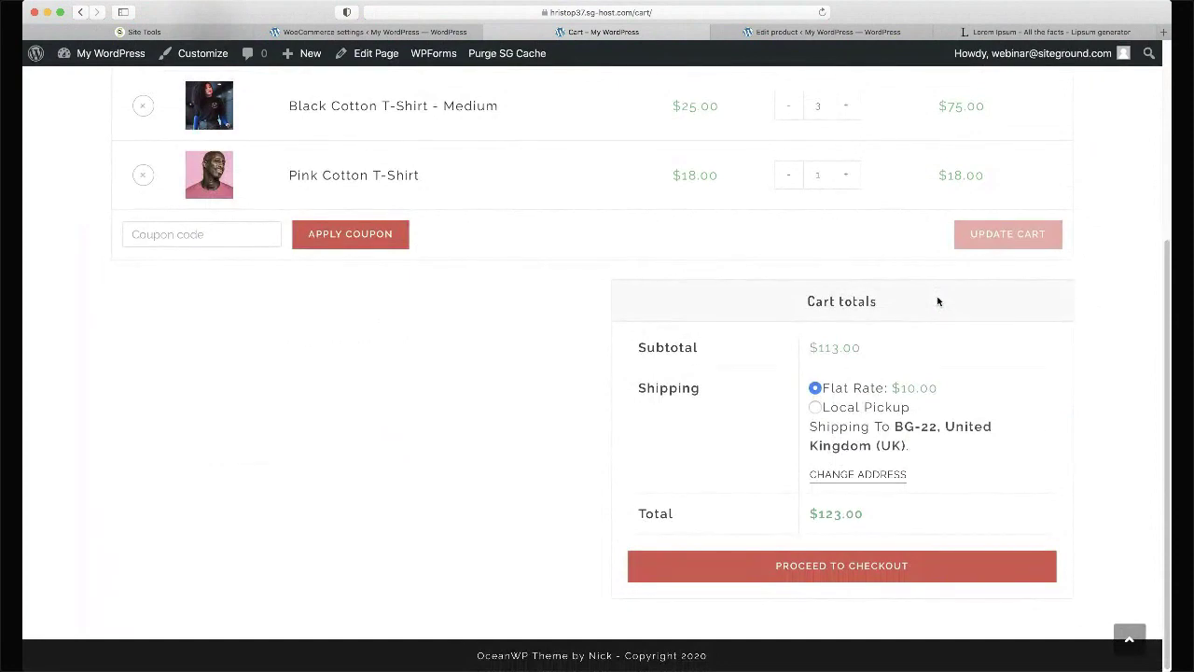
click(808, 569)
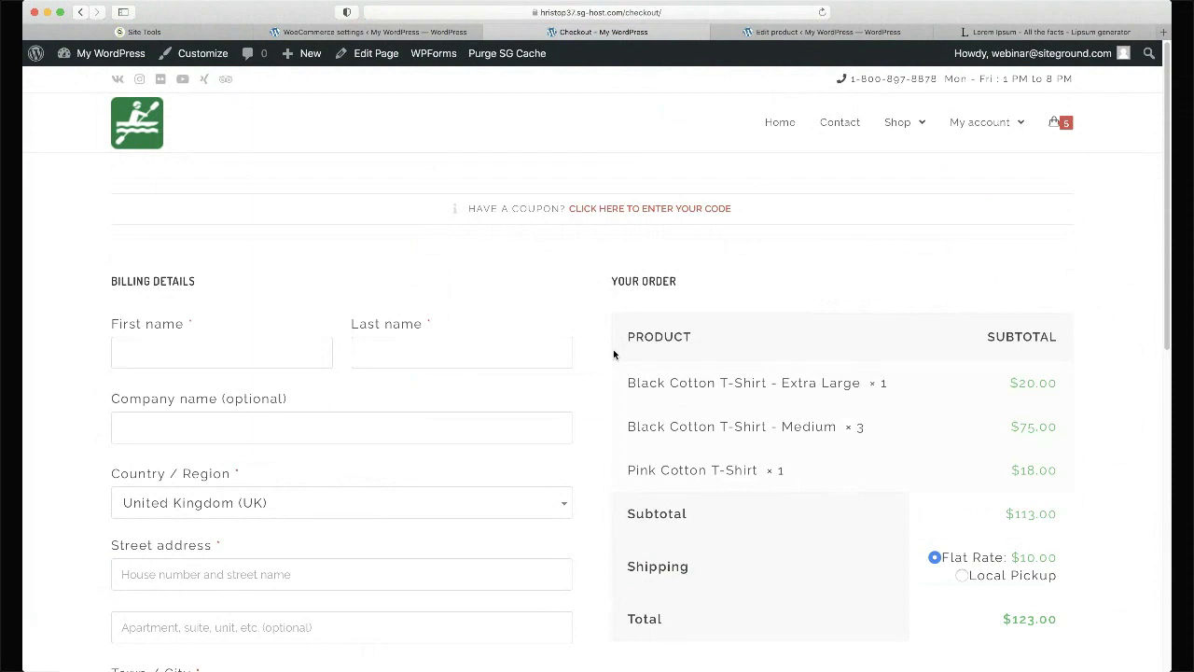
click(373, 32)
click(387, 157)
mouse_move(235, 368)
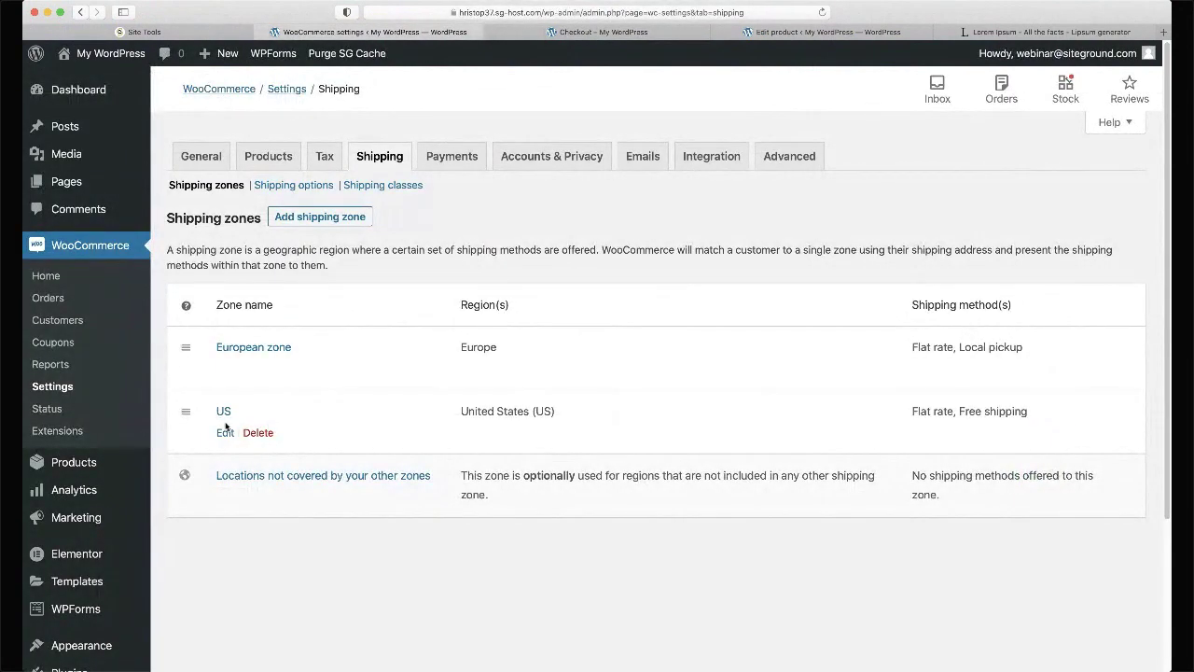
- Replace United States with Bulgaria as the US shipping zone's region and save
click(225, 433)
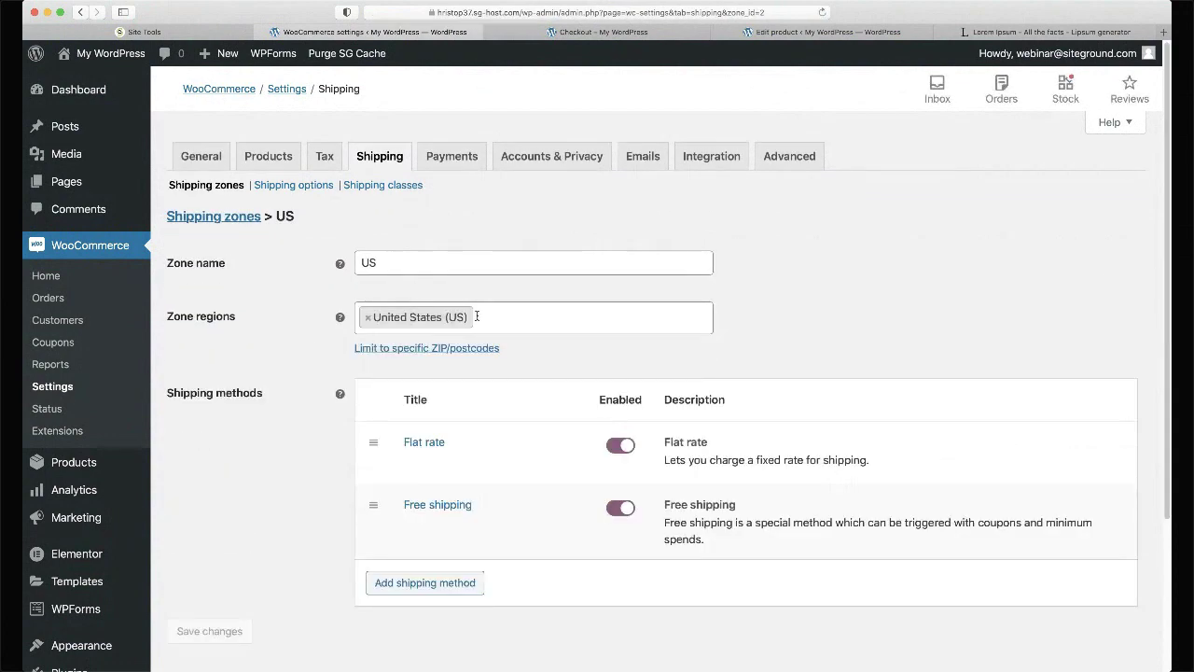
click(372, 321)
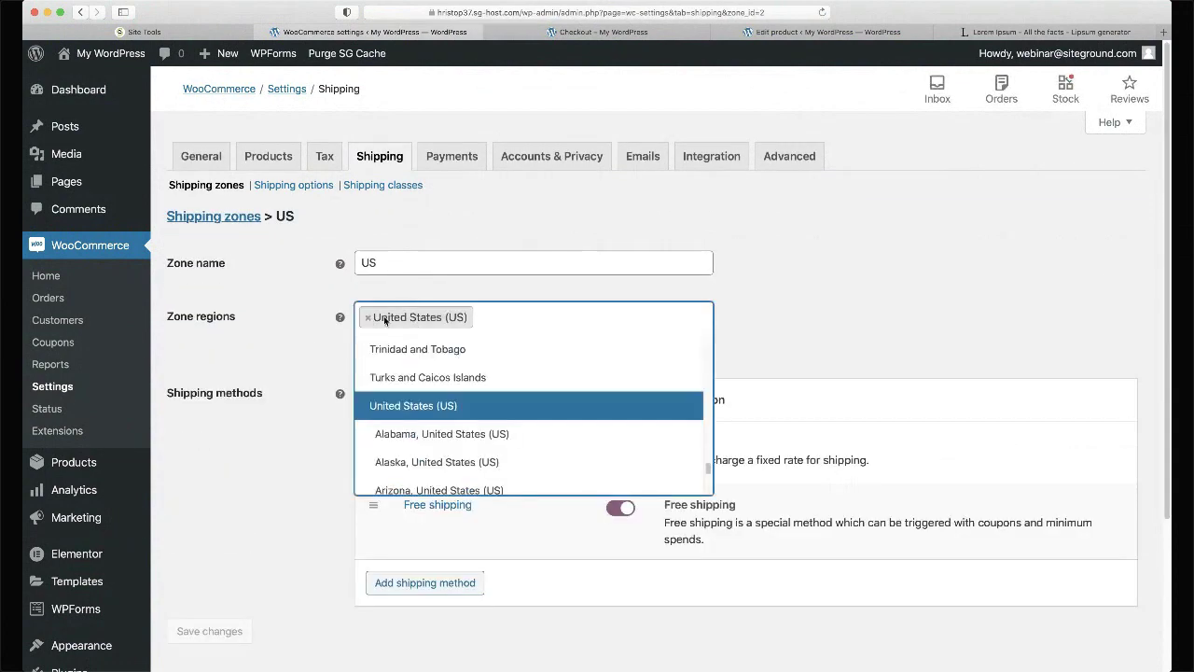
click(367, 317)
text(Bulg)
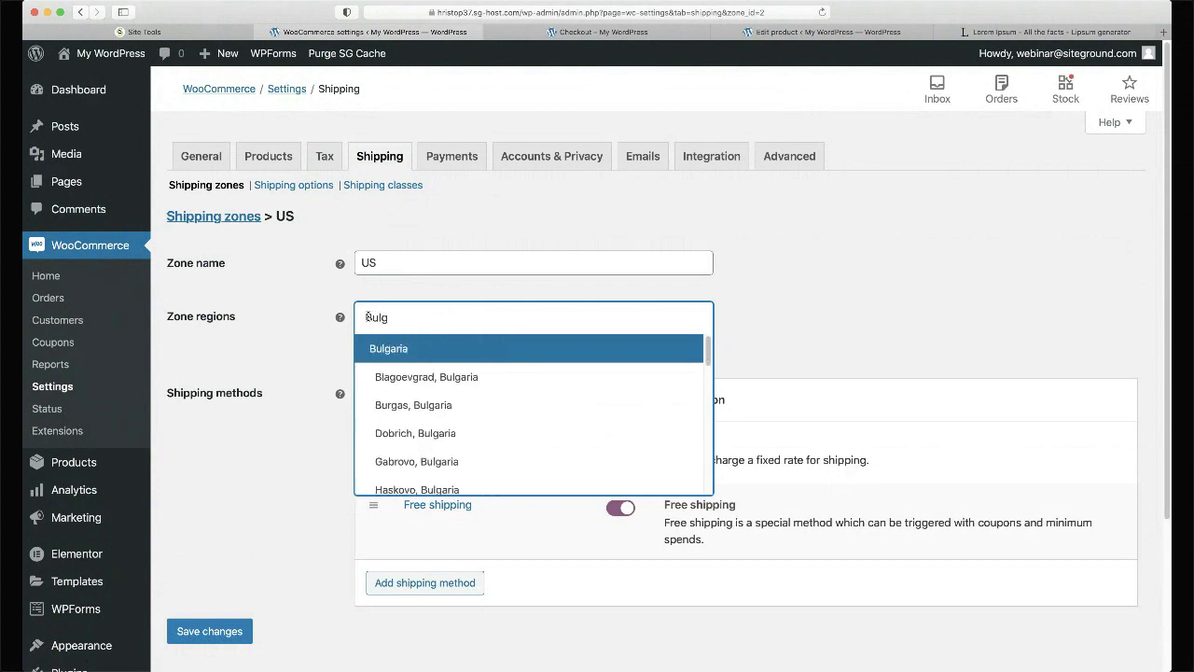
click(427, 349)
click(213, 630)
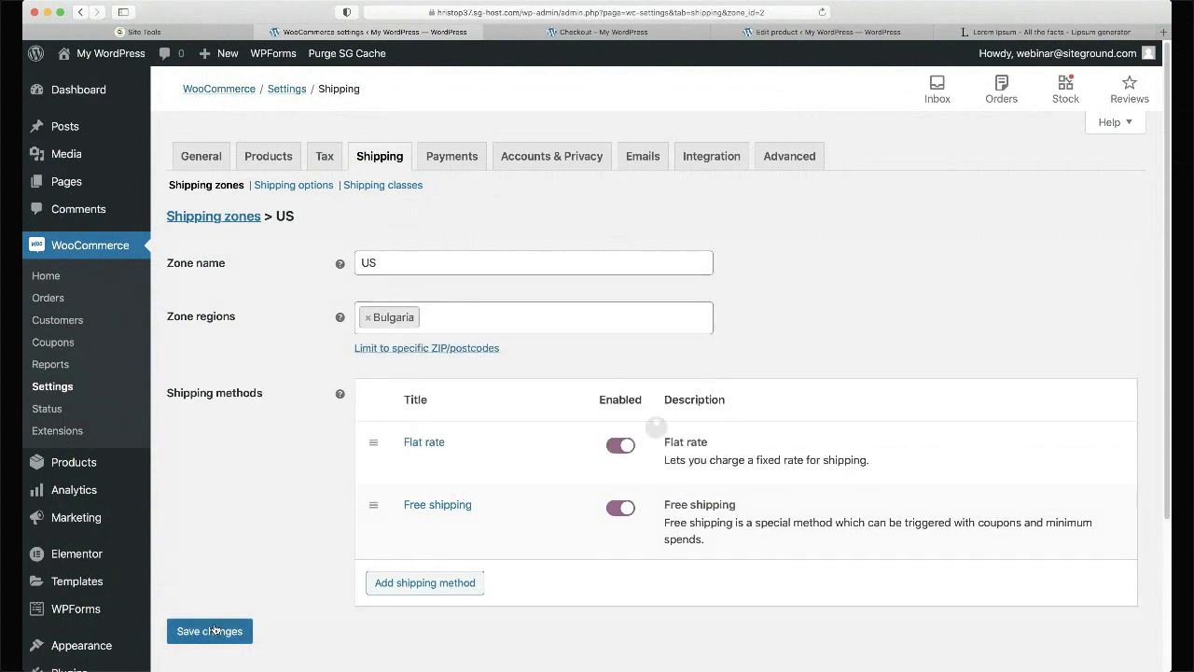
click(604, 32)
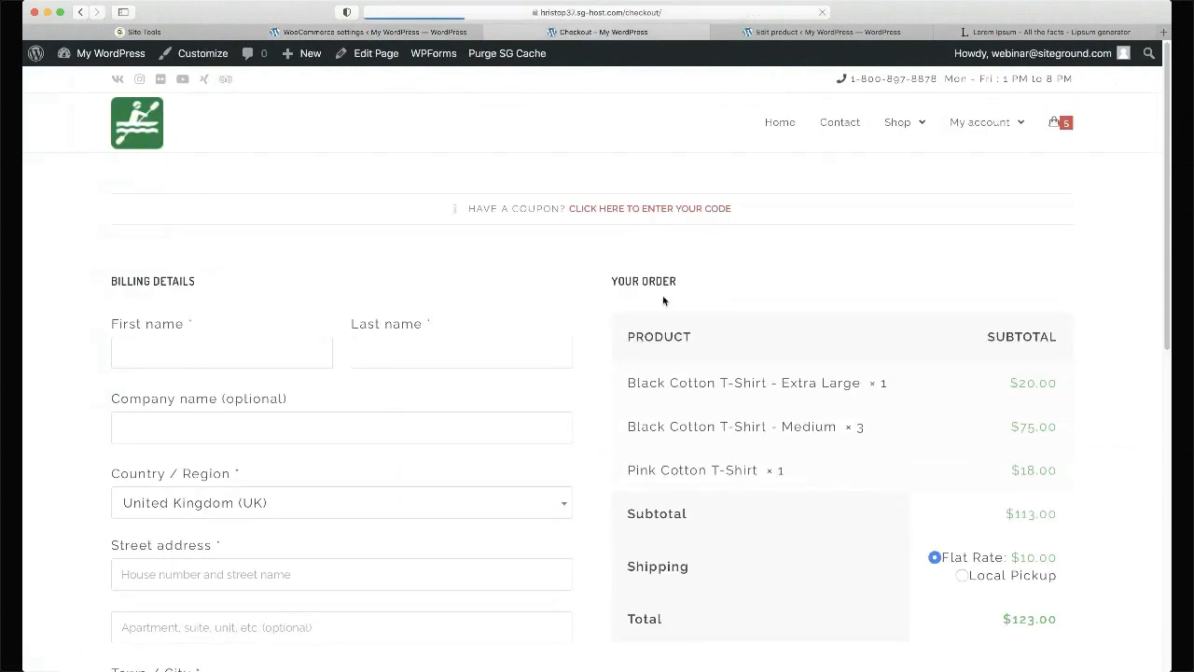
- Enter the customer's first and last name and choose Bulgaria as billing country
scroll(663, 299, down, 2)
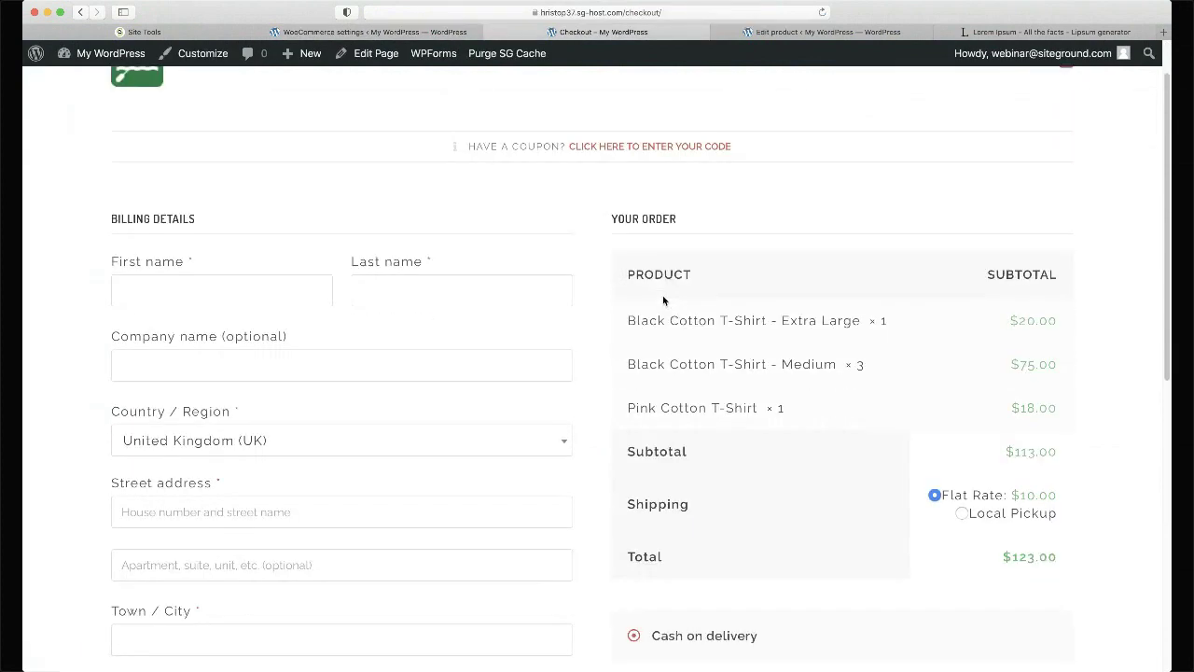
scroll(663, 299, down, 1)
scroll(662, 301, down, 2)
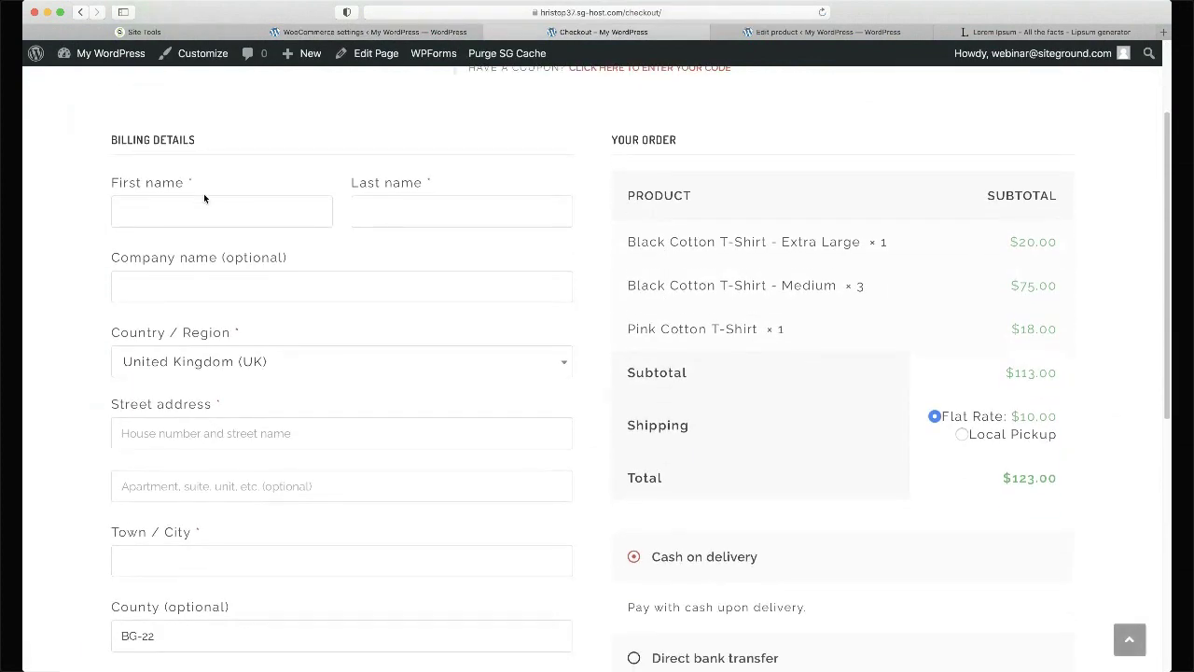
click(191, 214)
key(Tab)
key(Tab)
key(Tab)
text(bul)
key(Return)
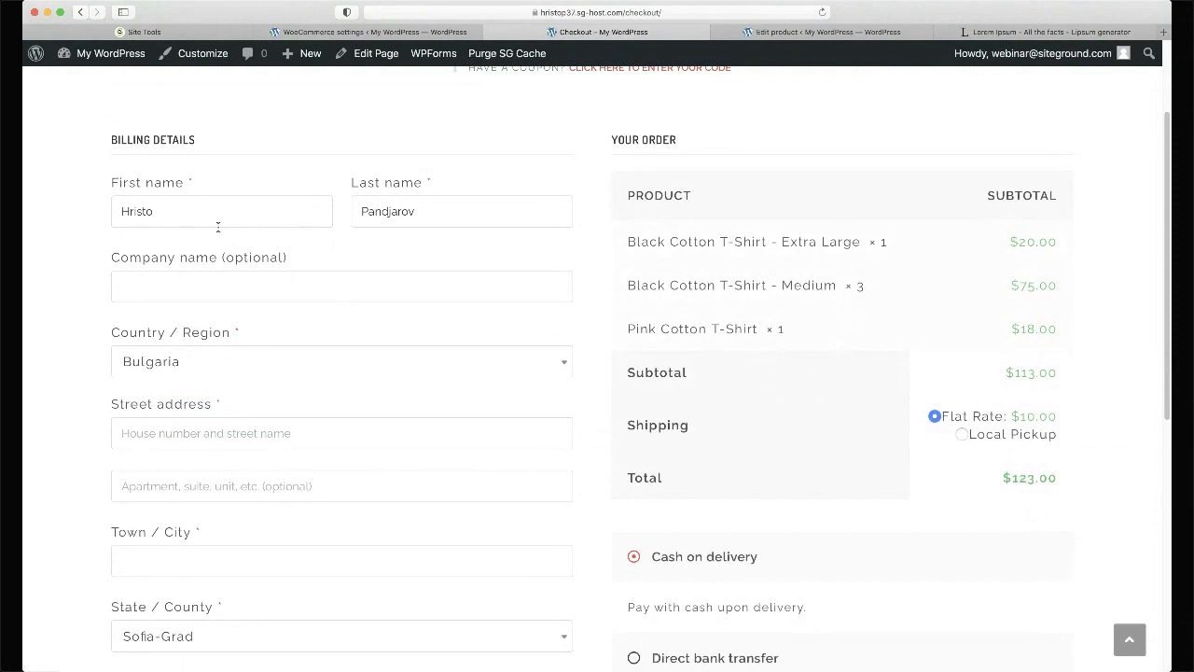
- Fill in the billing town, postcode and phone number
scroll(351, 234, down, 2)
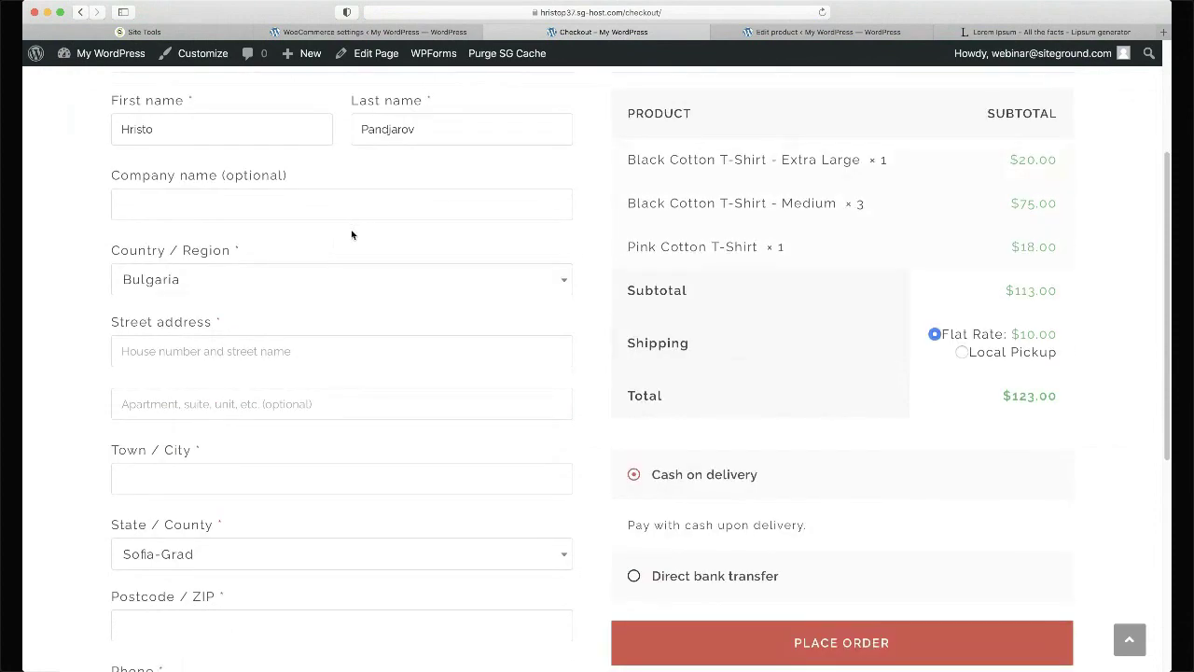
scroll(221, 375, down, 2)
click(205, 399)
text(Sofia)
key(Tab)
key(Tab)
text(10)
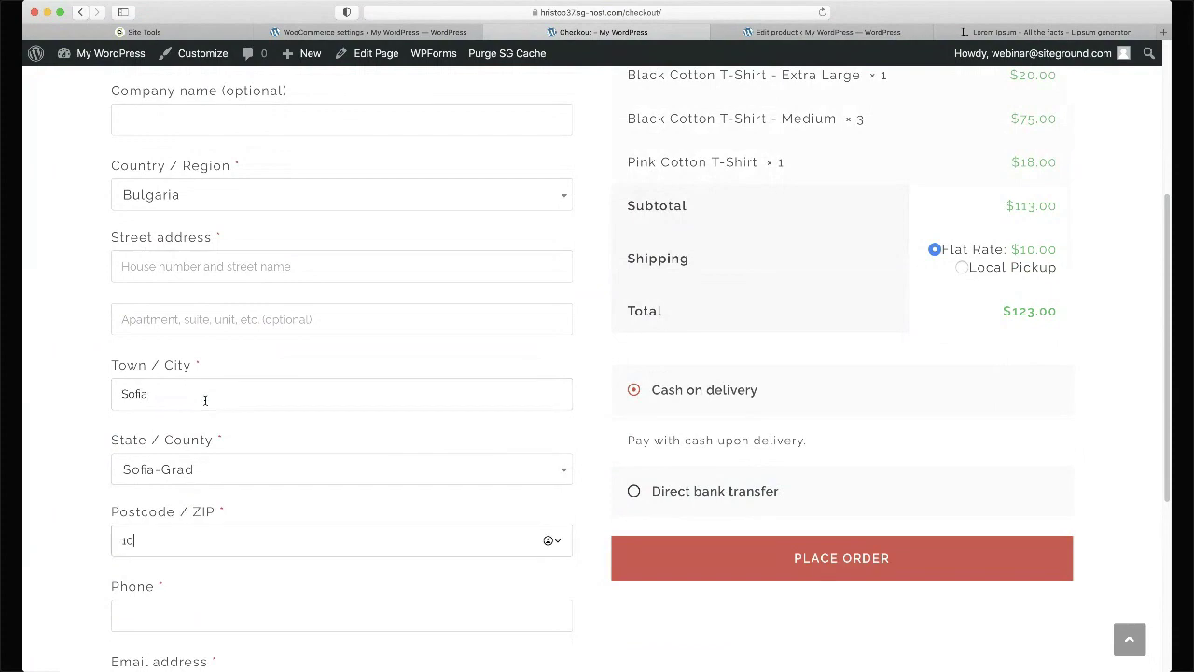
key(Tab)
text(123123123123)
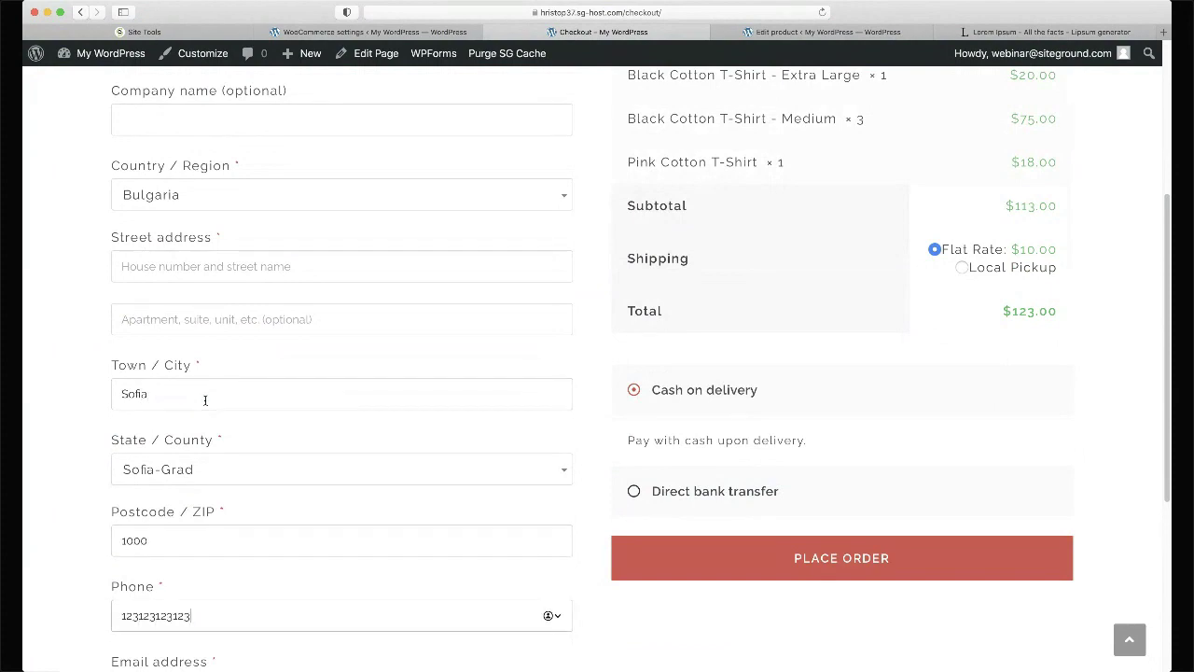
- Choose Direct bank transfer as the payment method
scroll(205, 400, down, 3)
scroll(205, 400, down, 5)
scroll(206, 401, up, 15)
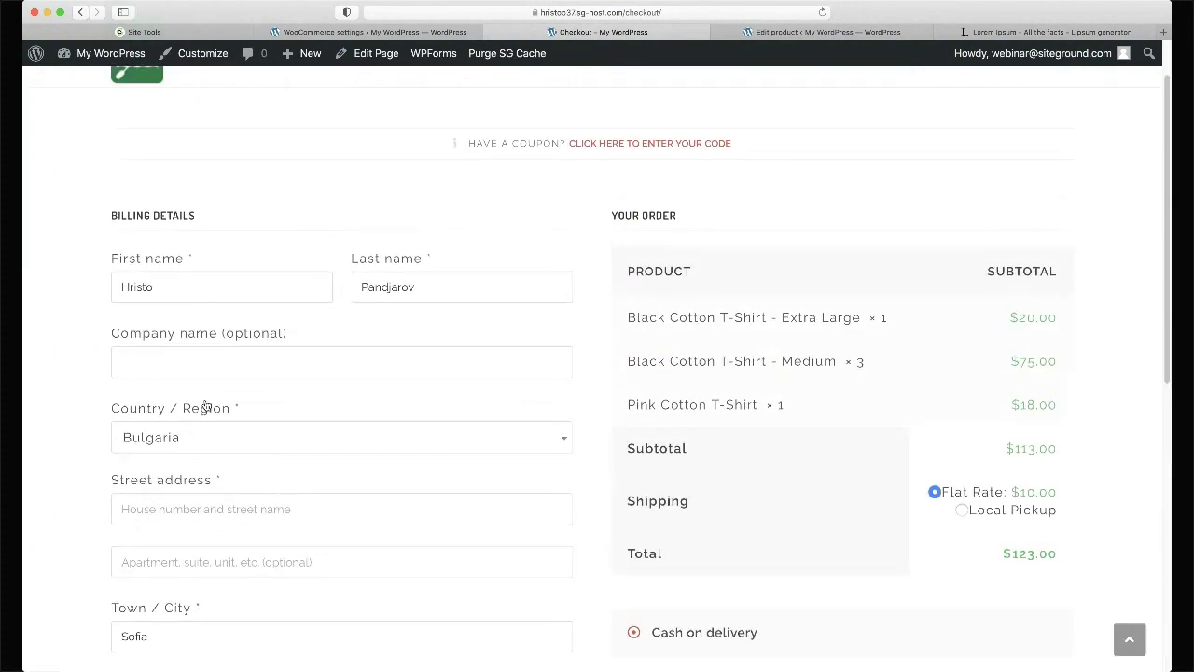
scroll(205, 402, down, 3)
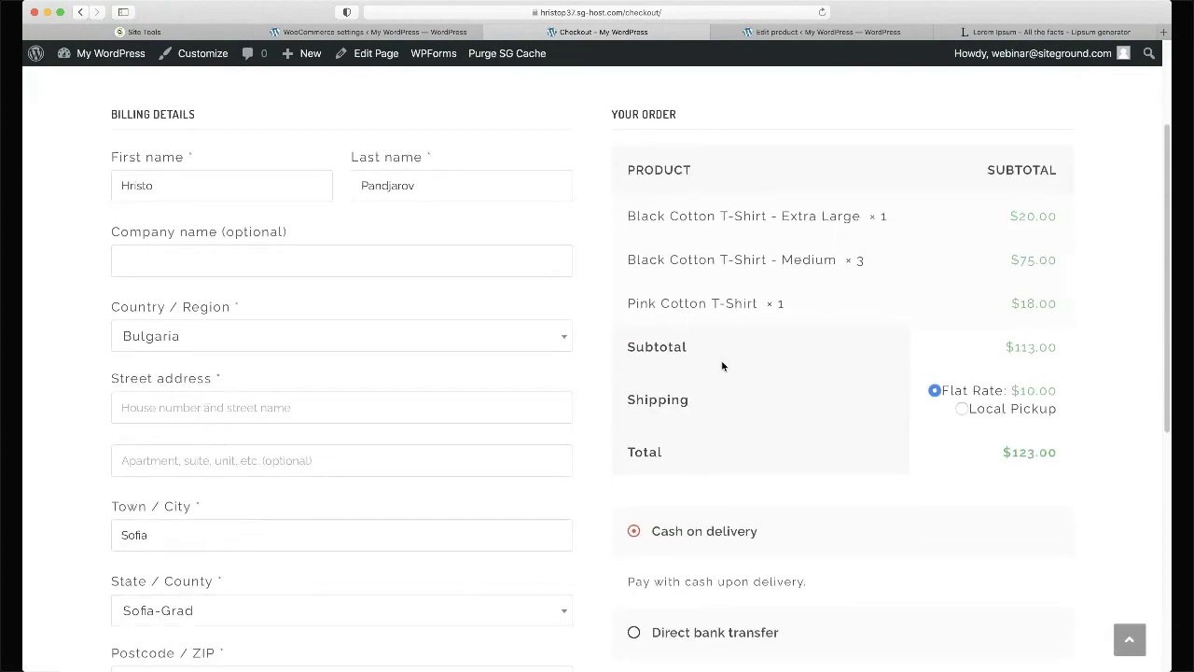
scroll(730, 350, down, 2)
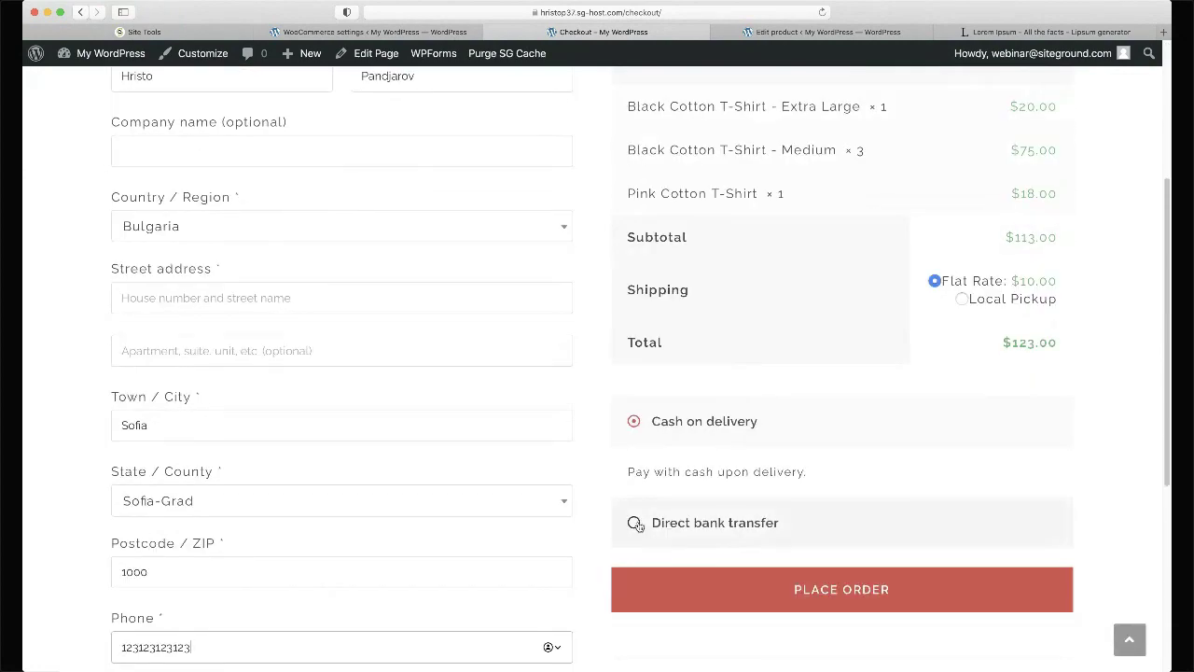
click(637, 522)
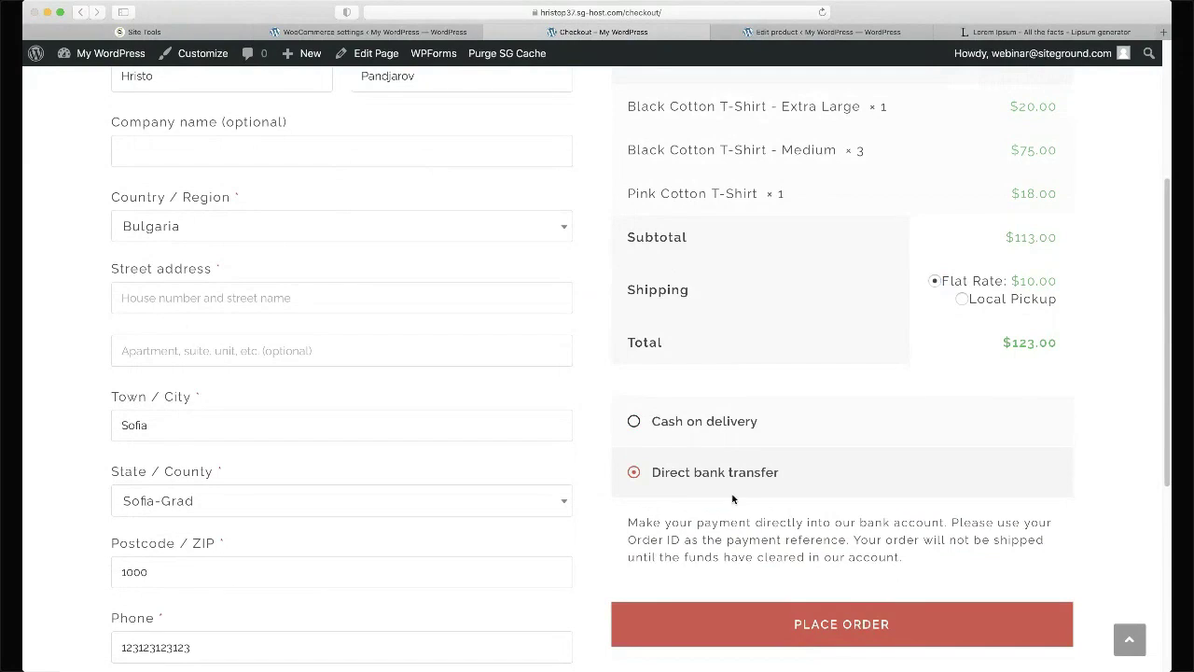
- Reload checkout, re-enter the customer's last name and resubmit the order form
key(super+r)
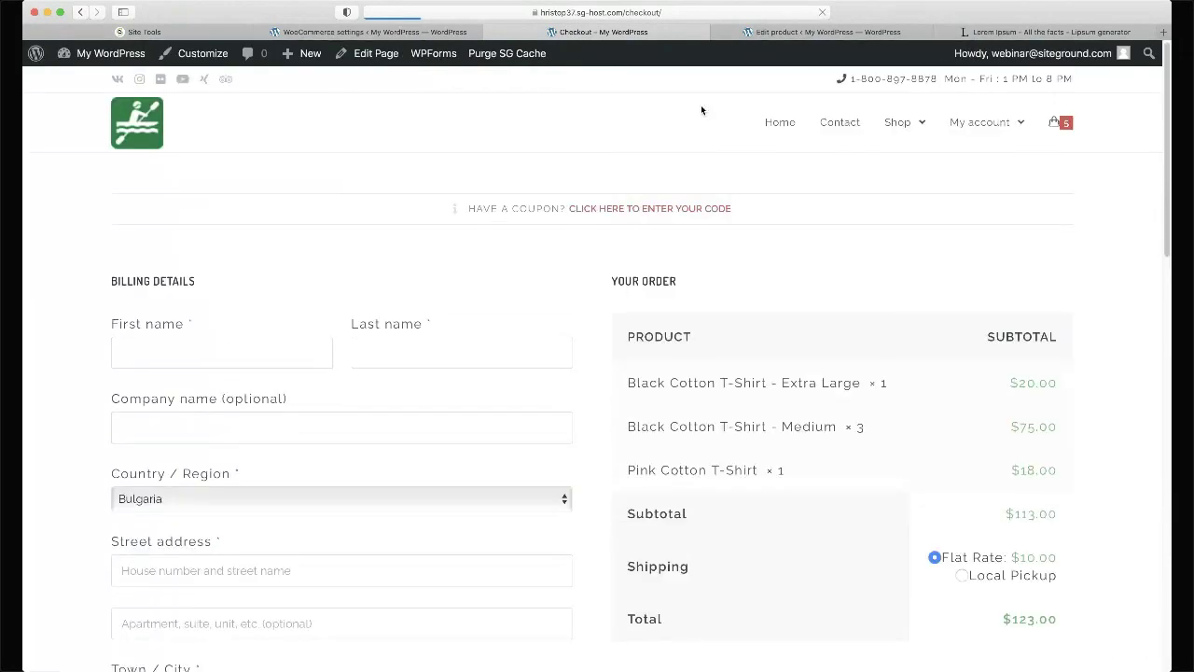
scroll(702, 109, up, 4)
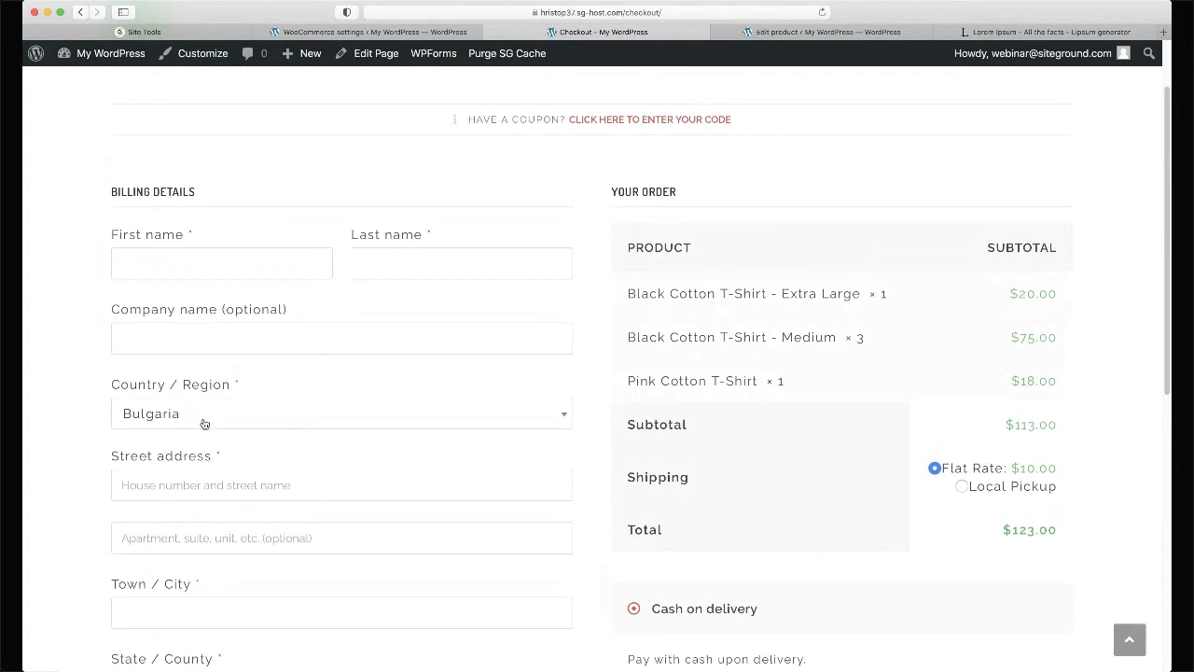
click(218, 250)
key(Tab)
key(Return)
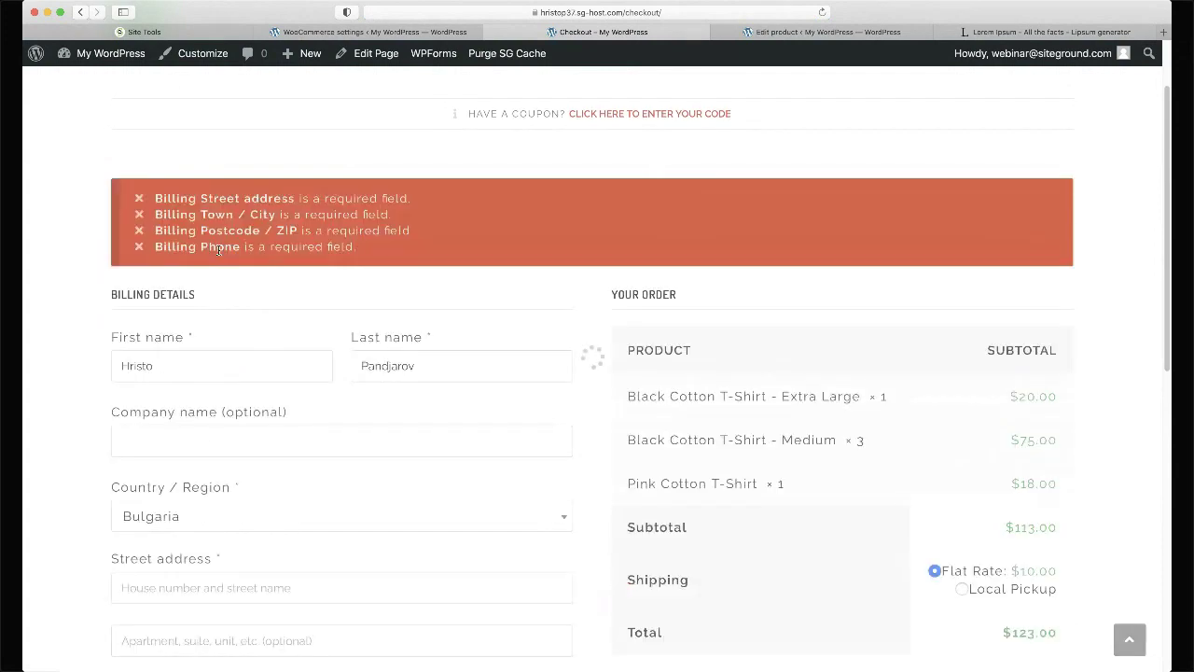
scroll(289, 238, down, 5)
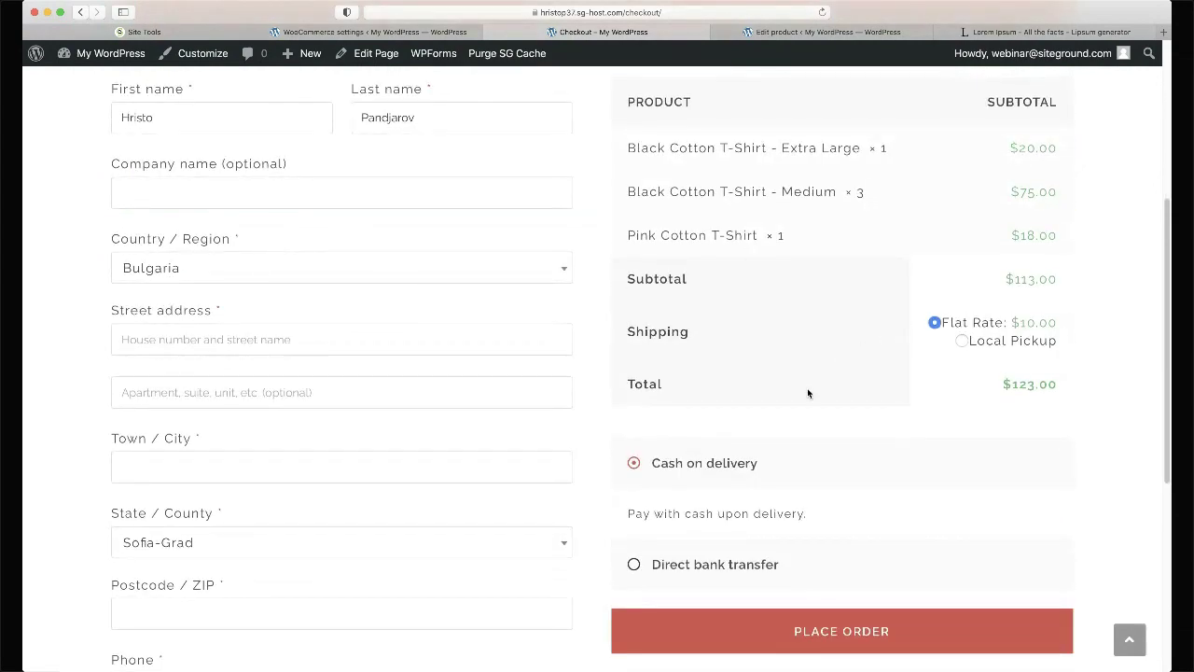
key(Return)
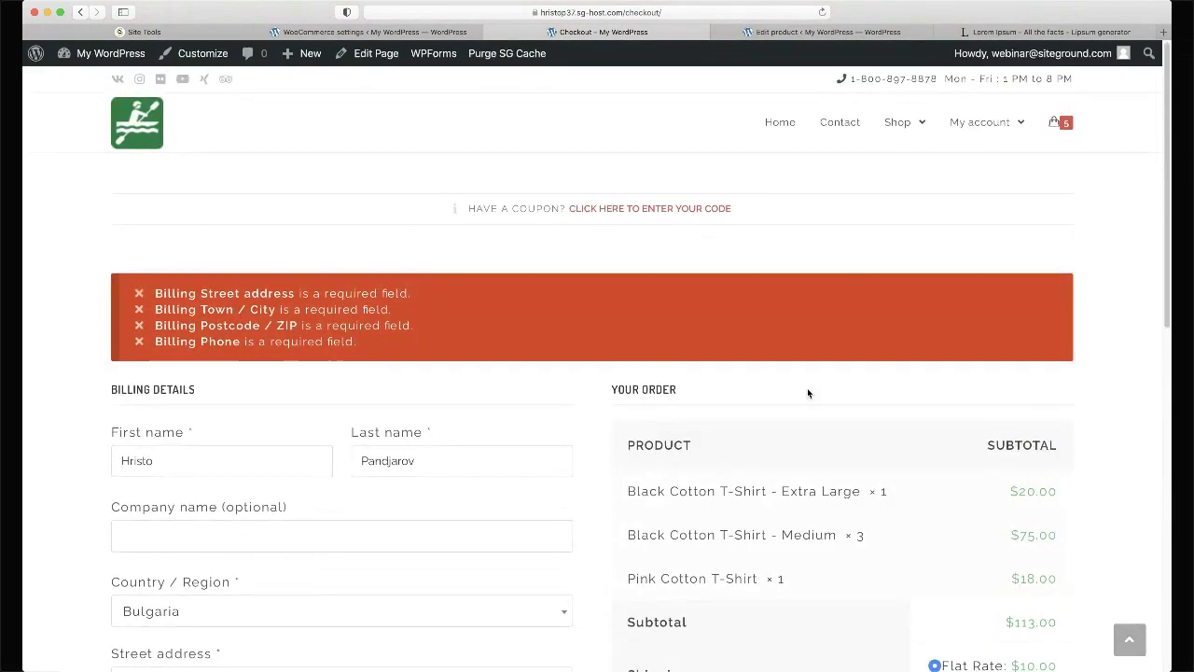
key(super+r)
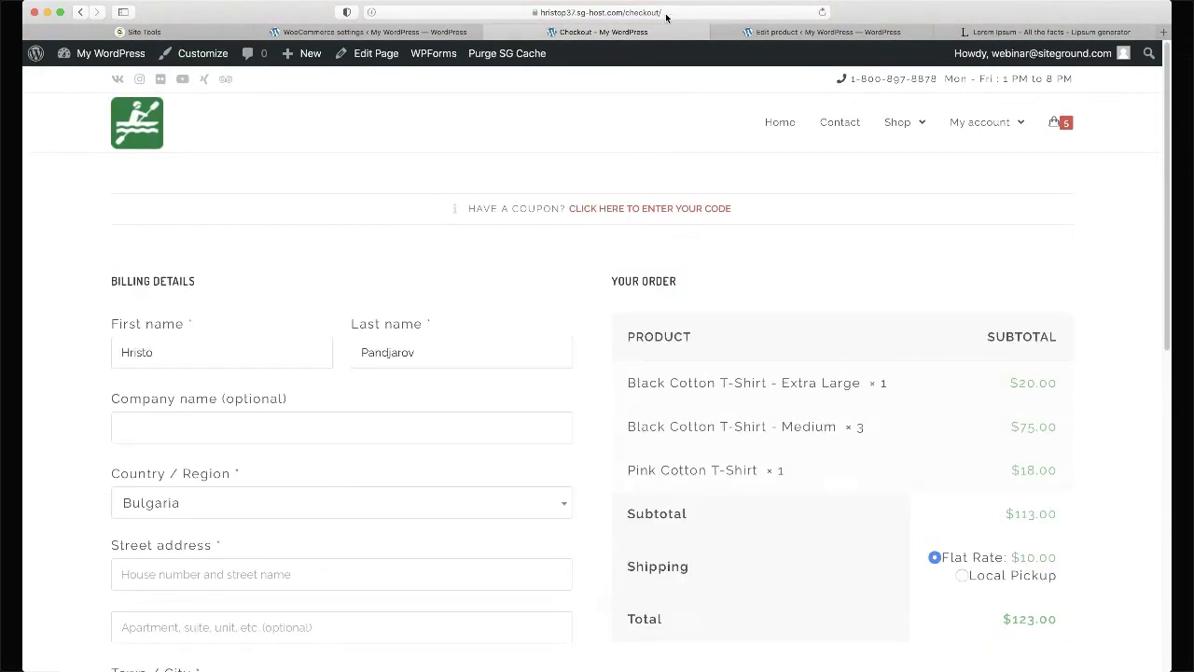
click(629, 15)
drag(508, 12, 314, 18)
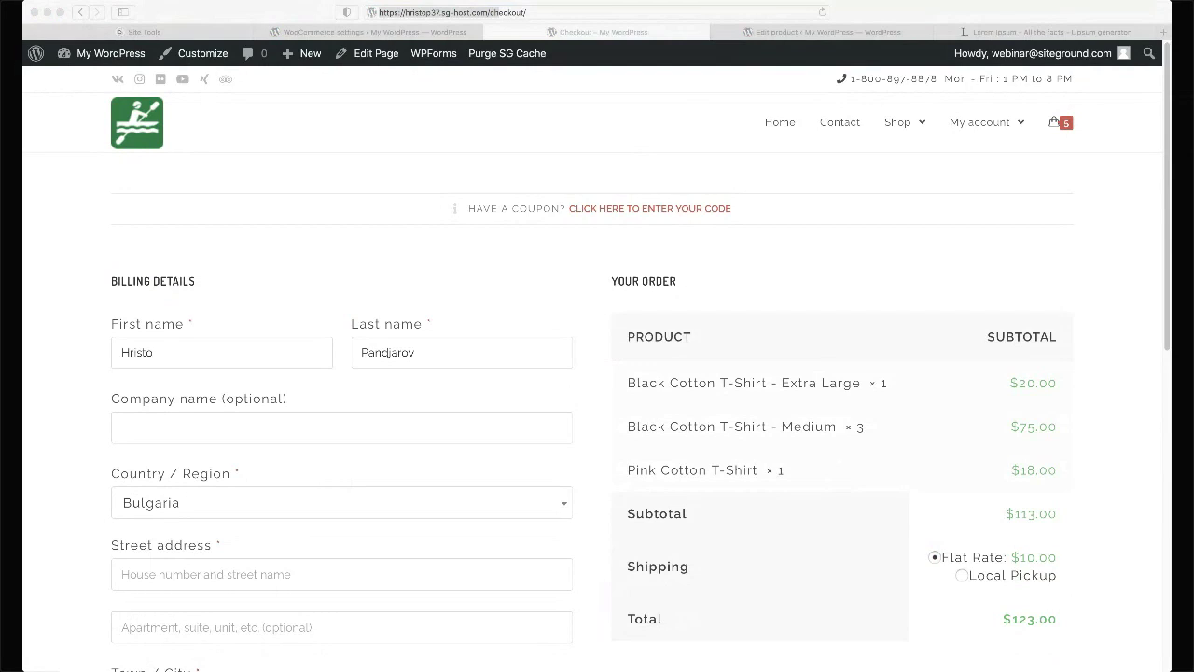
click(457, 96)
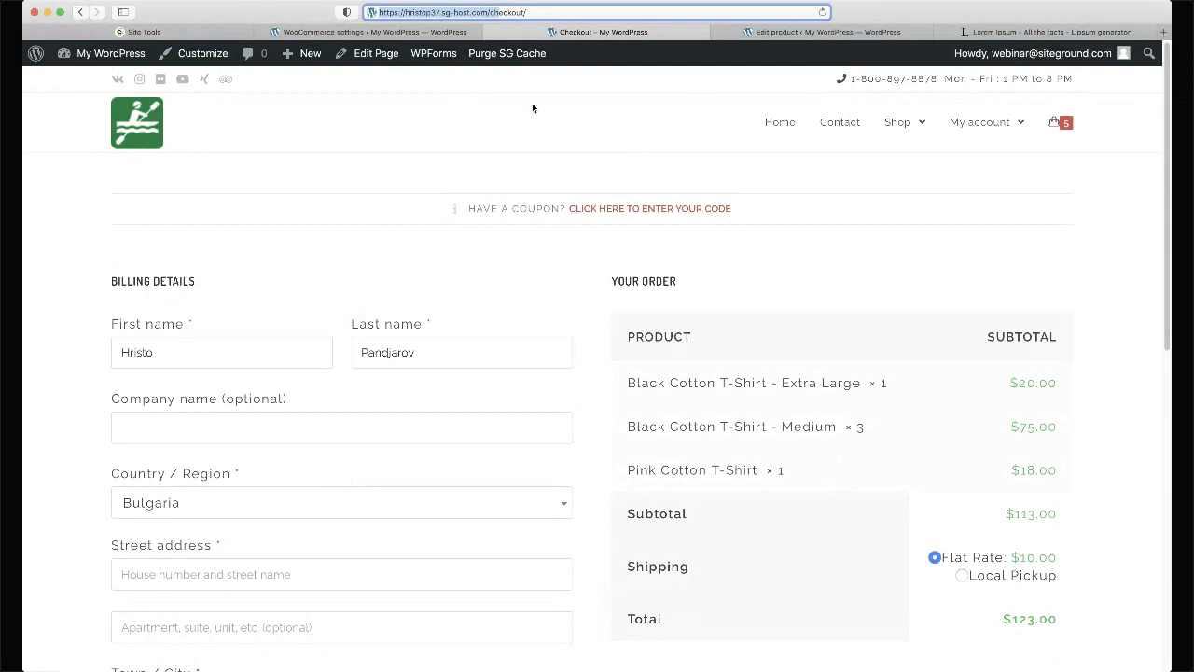
- Clear Bulgaria from the US zone, then delete the US zone and confirm
click(420, 32)
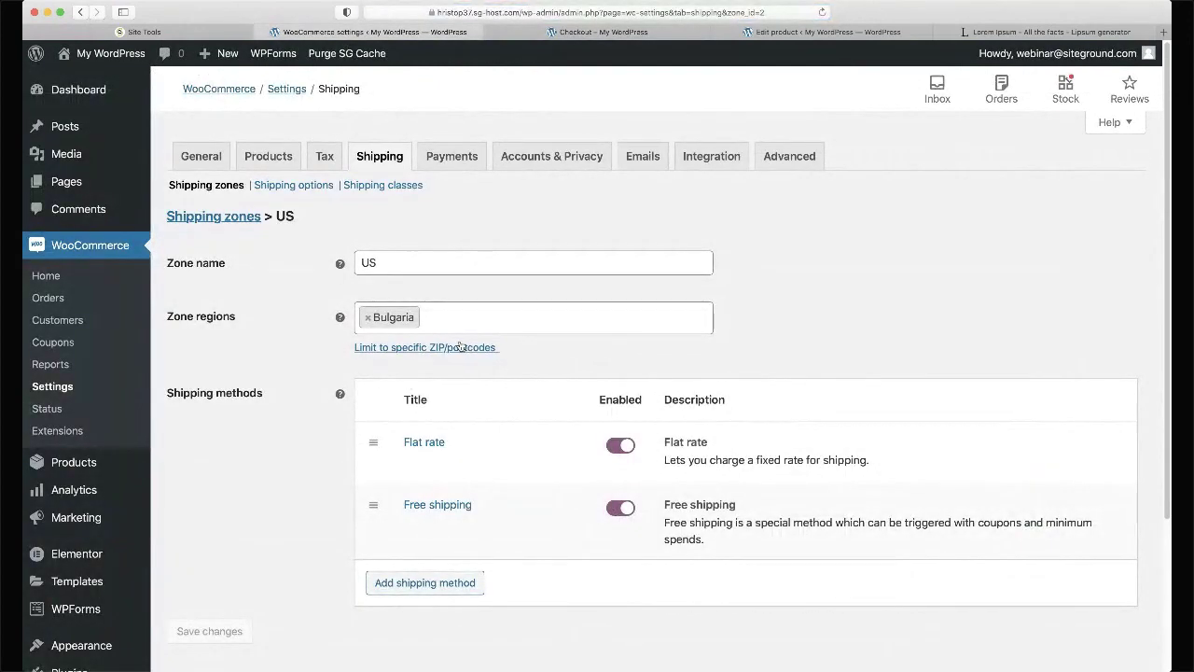
click(367, 317)
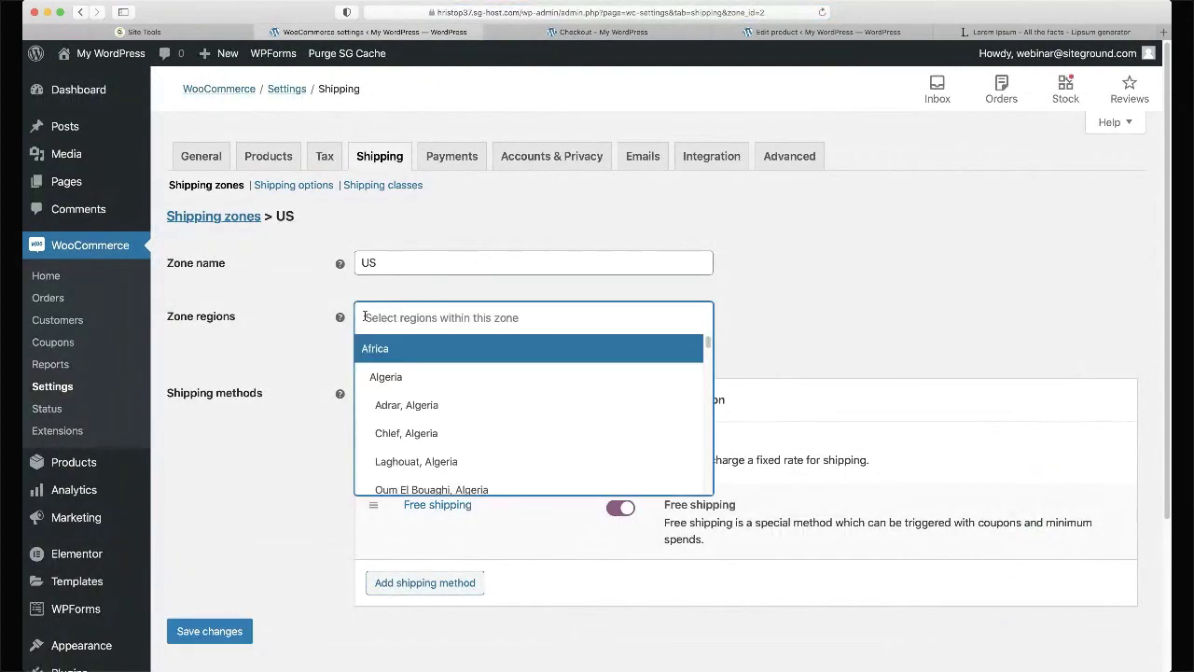
click(328, 266)
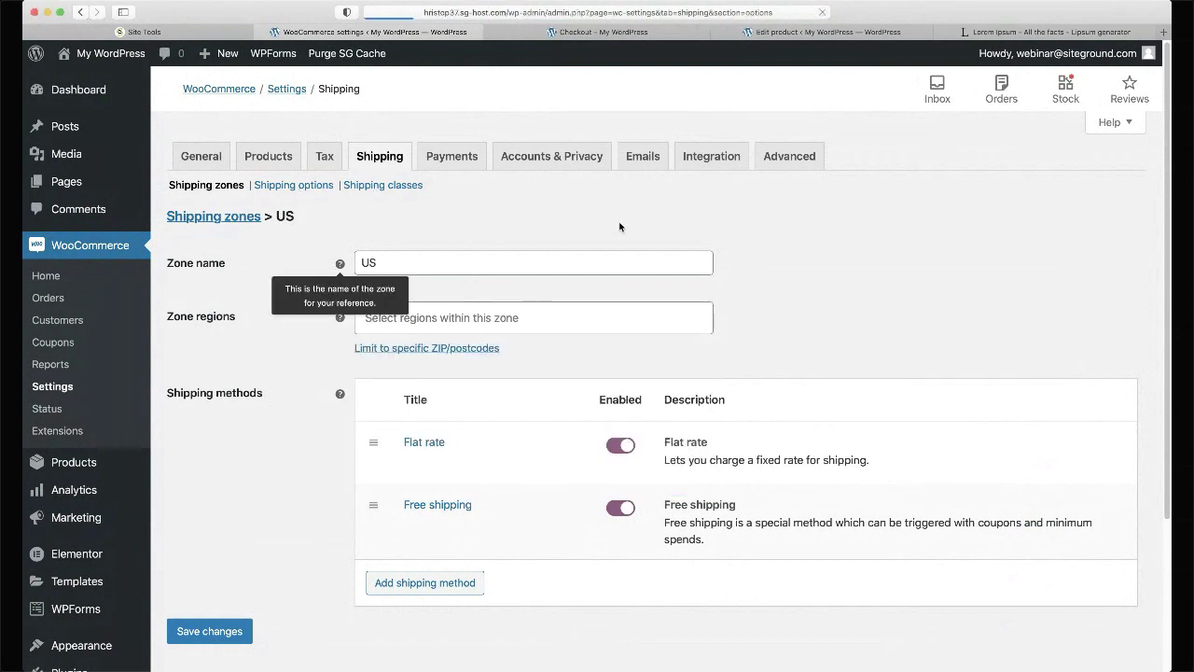
click(209, 186)
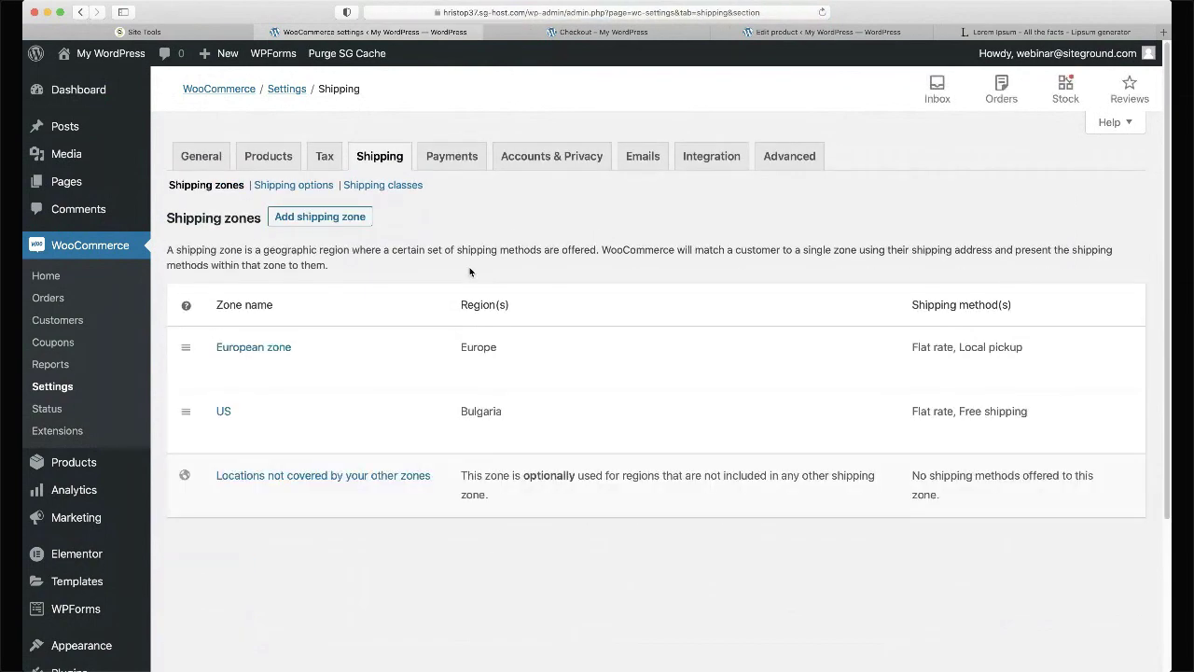
click(259, 432)
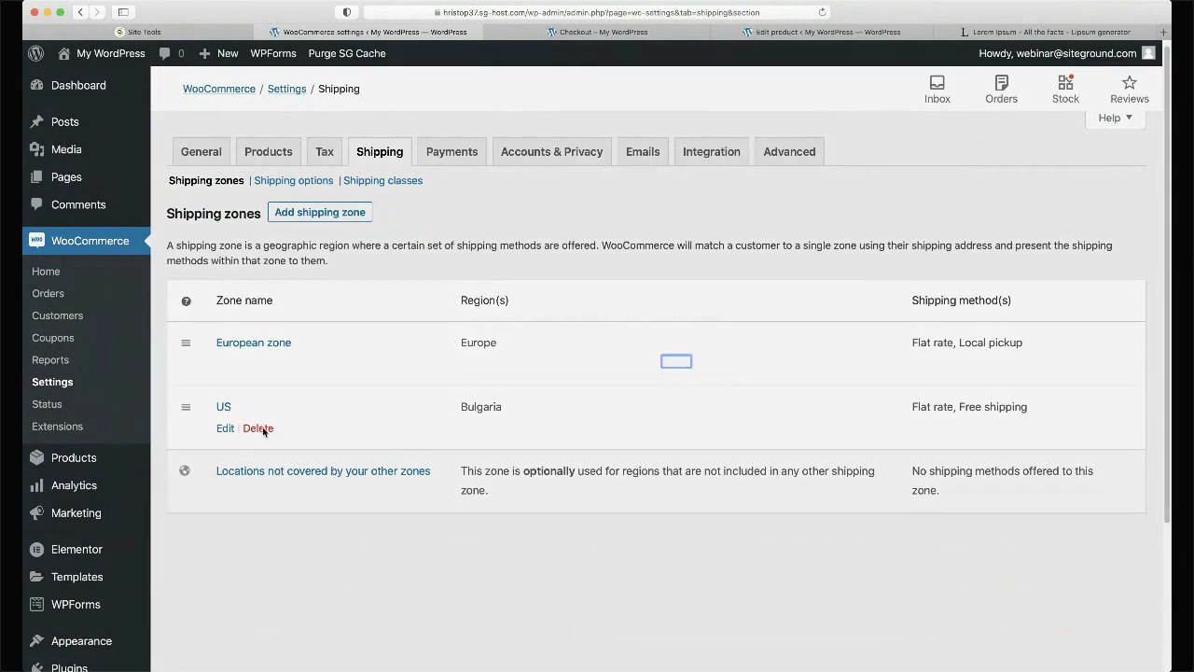
click(714, 362)
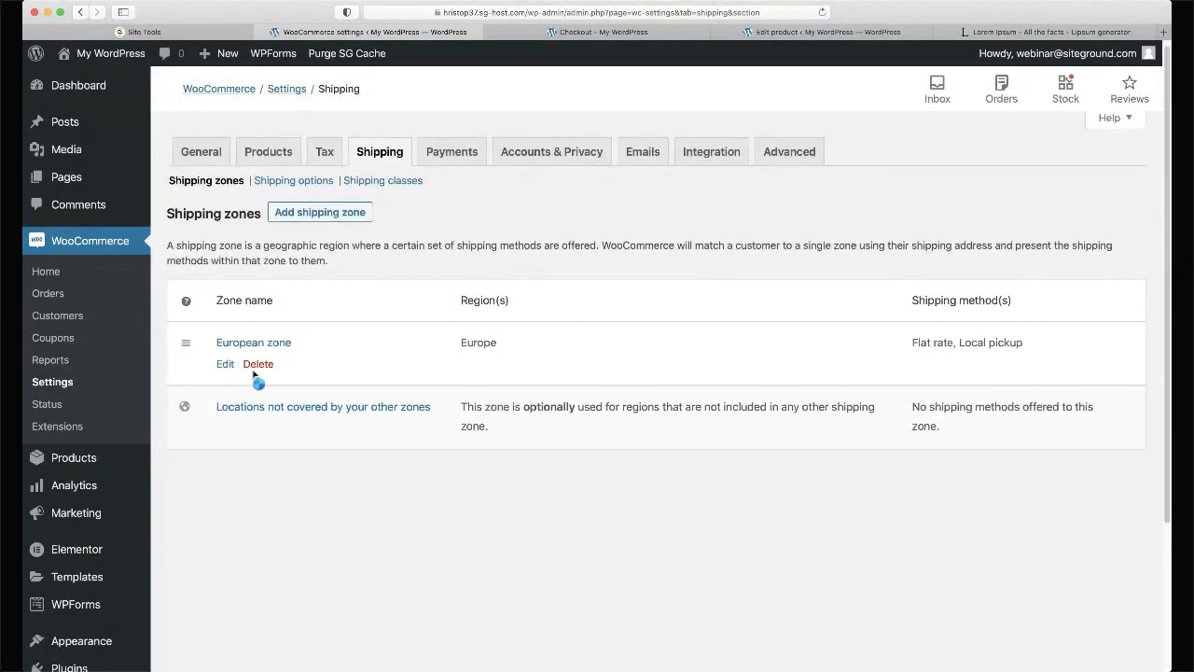
- Add a Free shipping method to the European zone
click(227, 364)
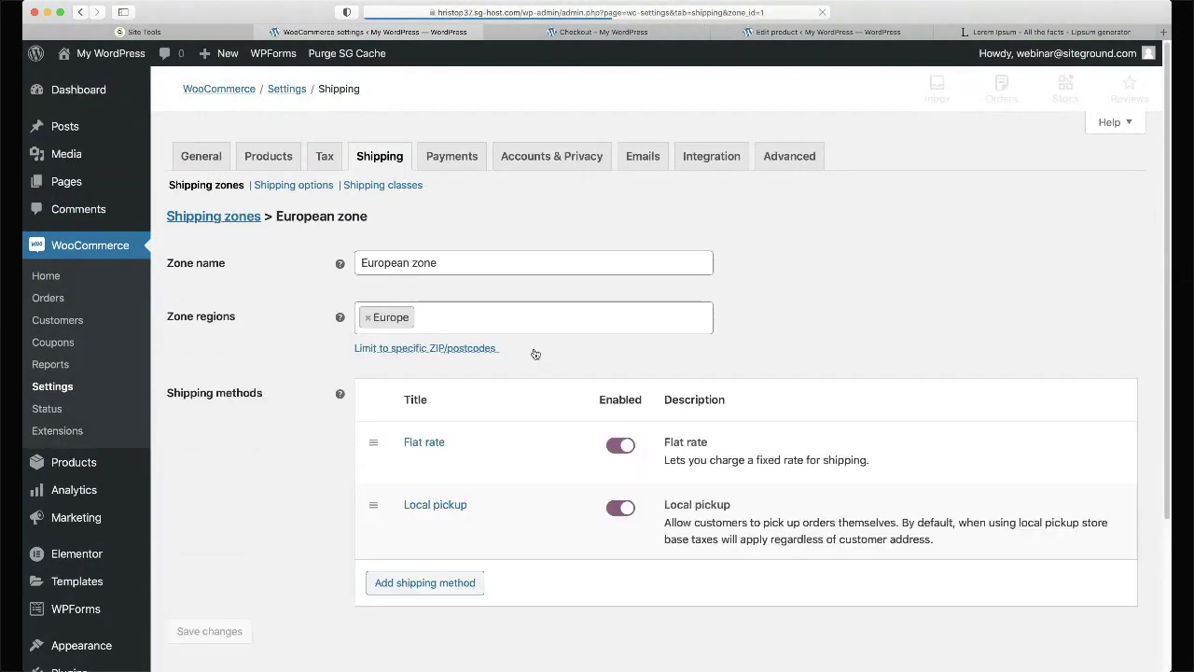
click(384, 582)
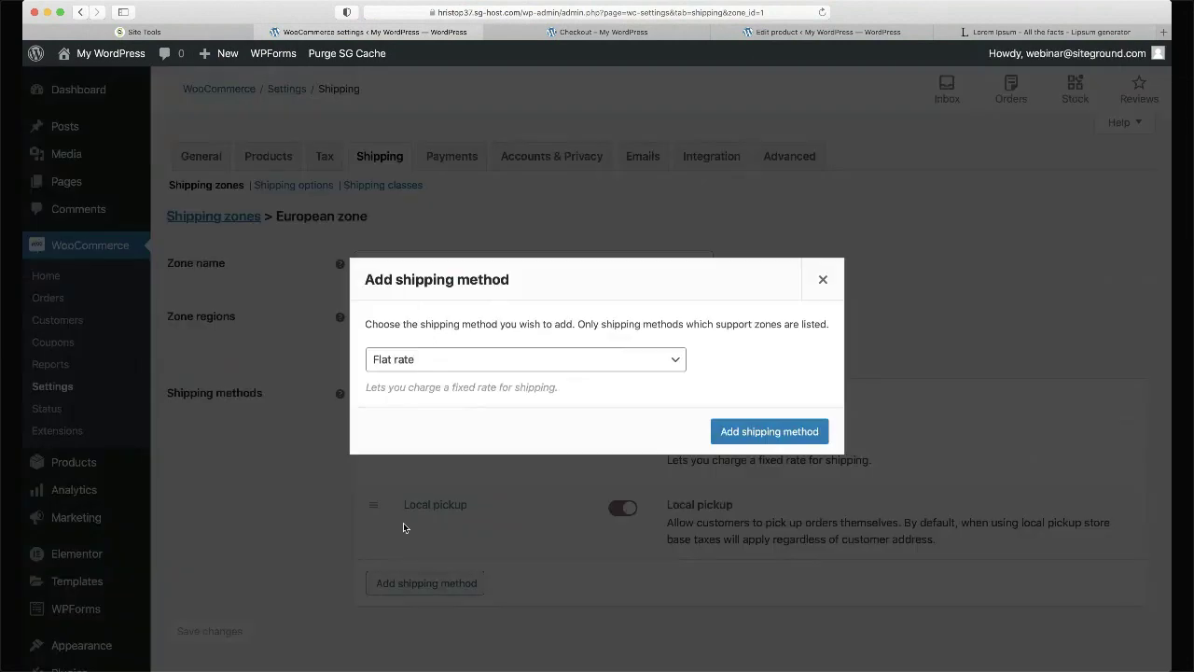
click(445, 358)
click(440, 380)
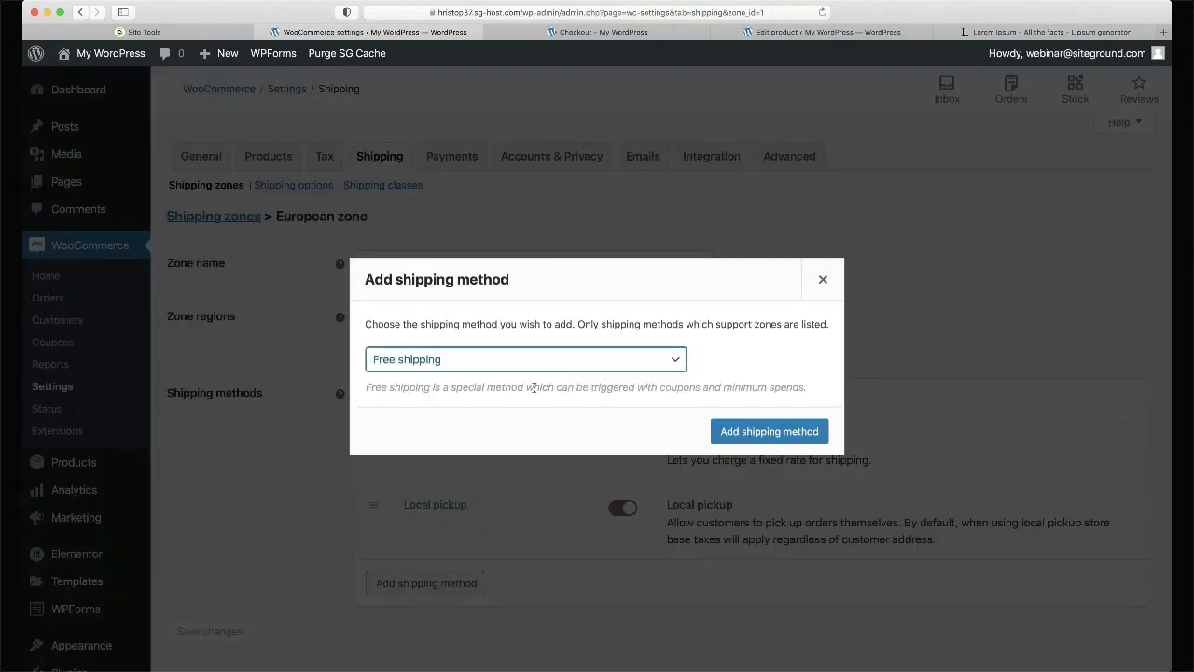
click(754, 431)
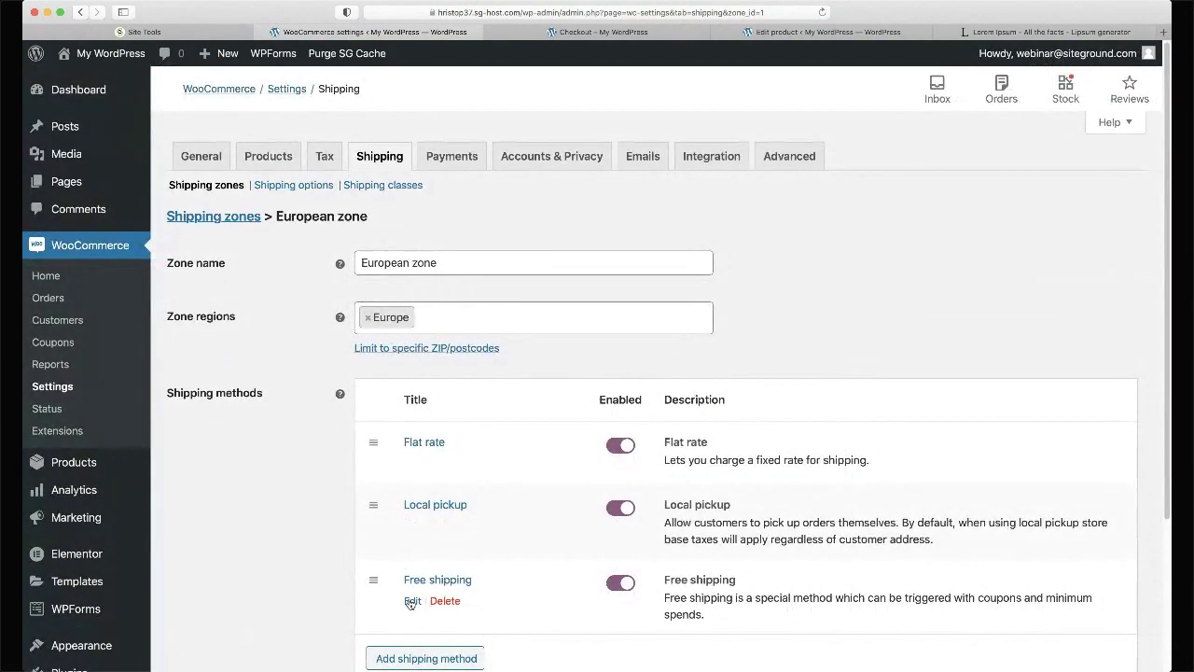
- Make Free shipping require a minimum order amount of 100 and save the zone
click(412, 598)
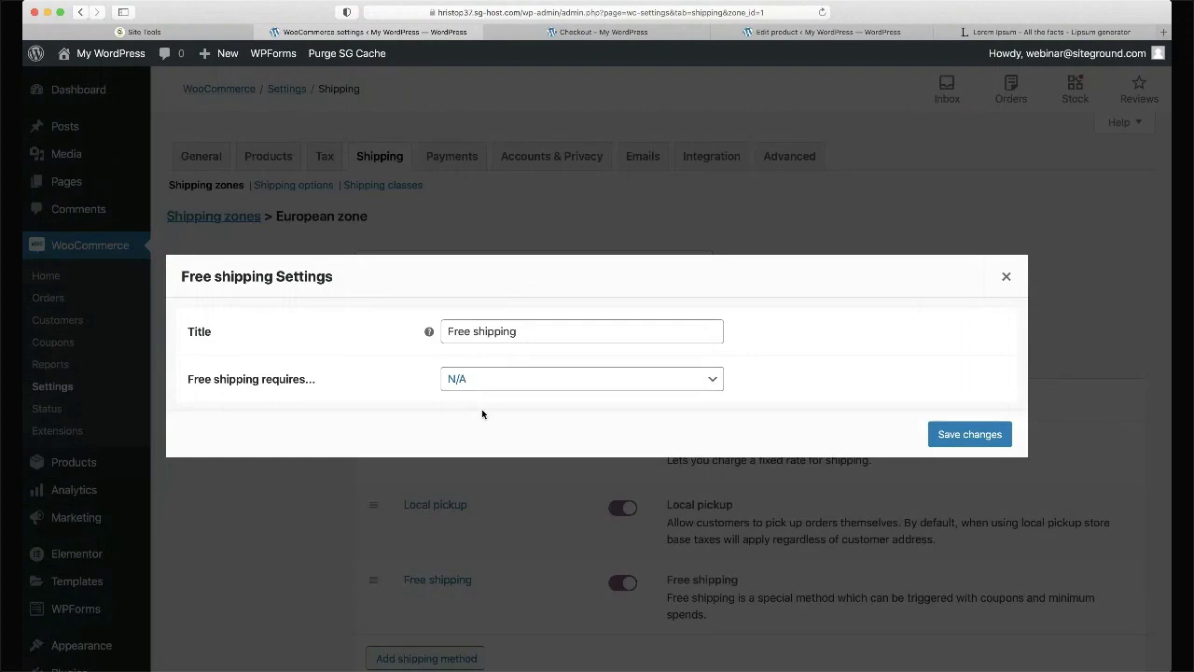
click(532, 411)
click(467, 373)
text(100)
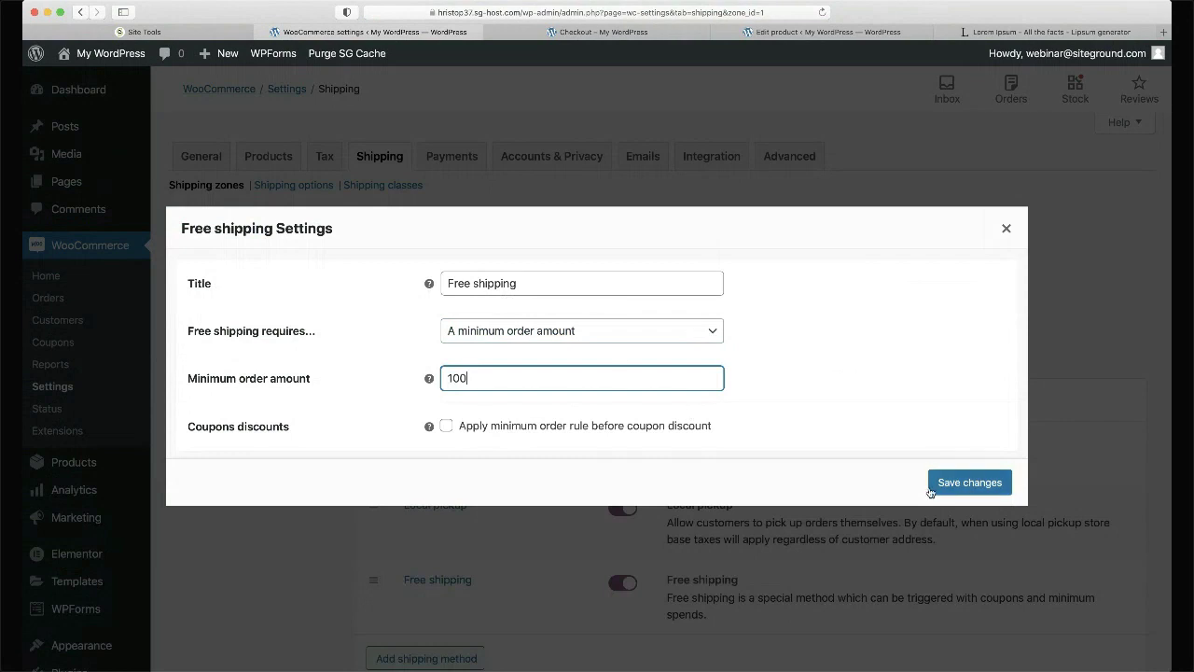
click(970, 483)
scroll(349, 458, down, 3)
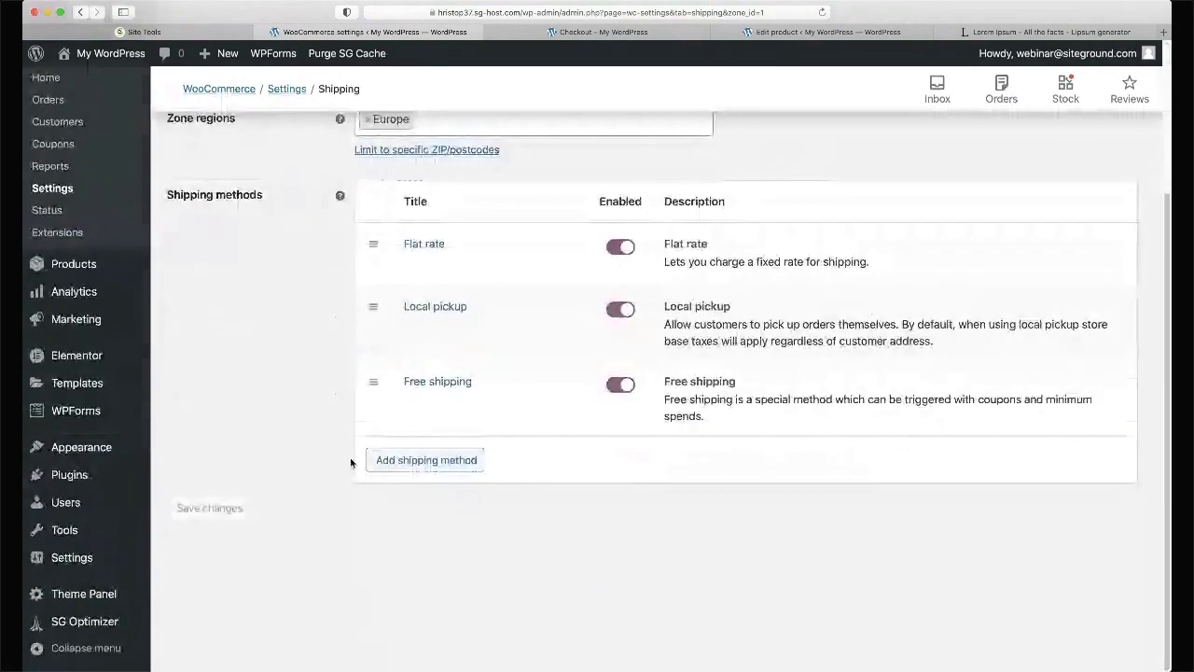
click(619, 388)
click(619, 388)
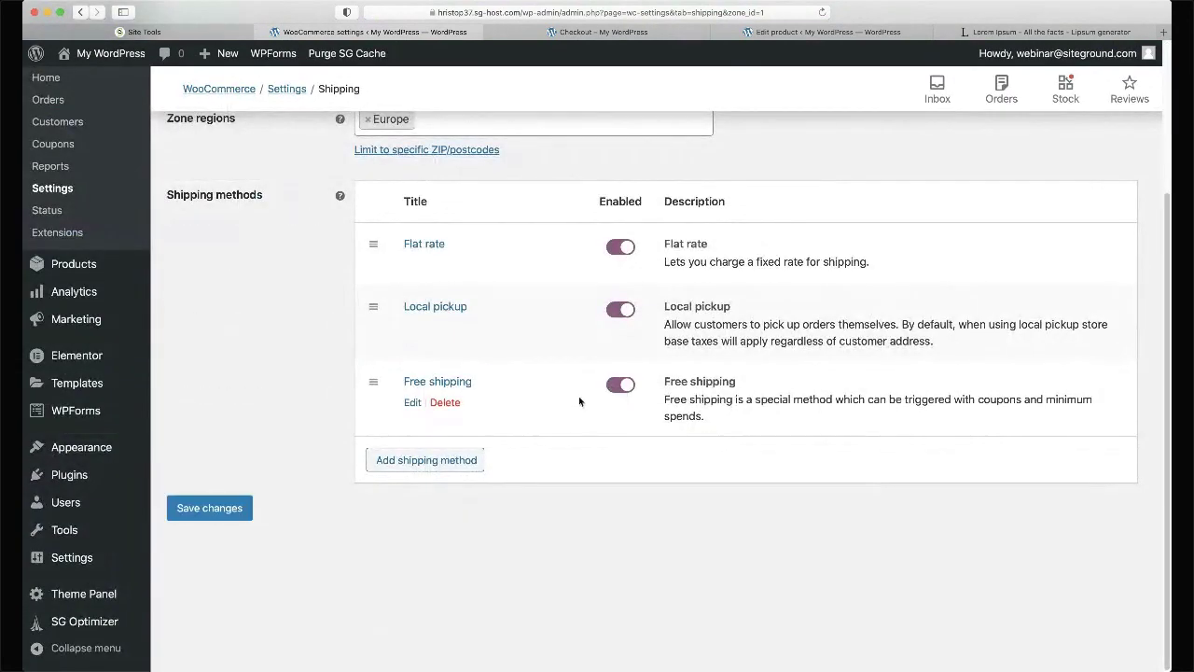
click(210, 508)
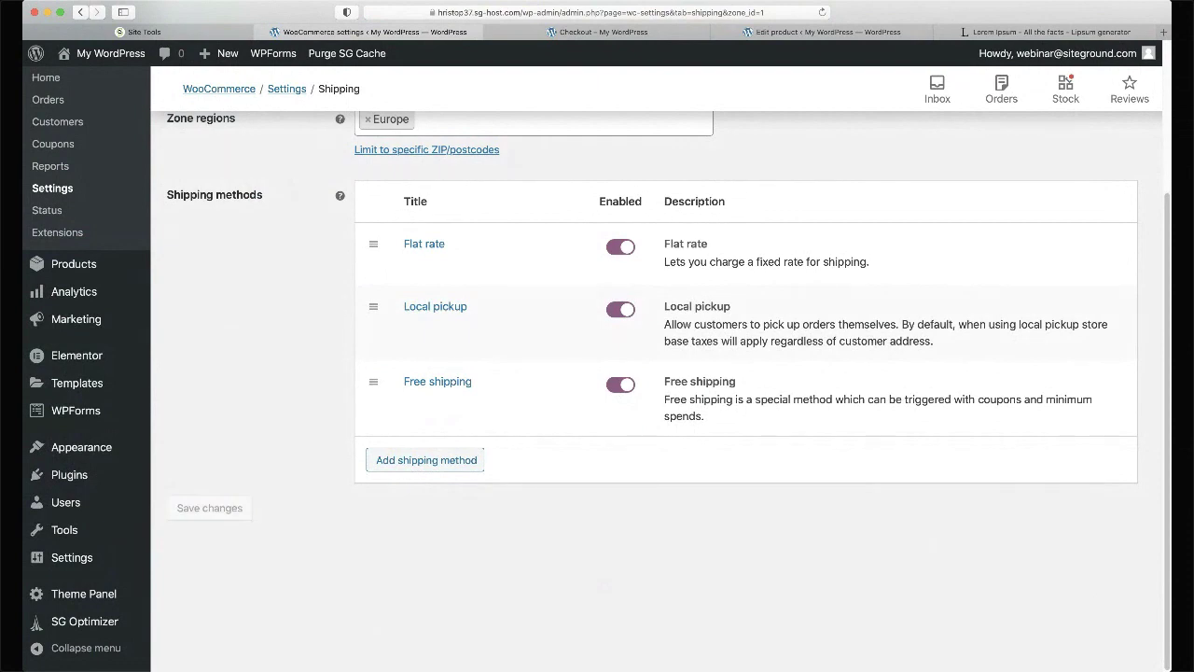
key(ctrl+Tab)
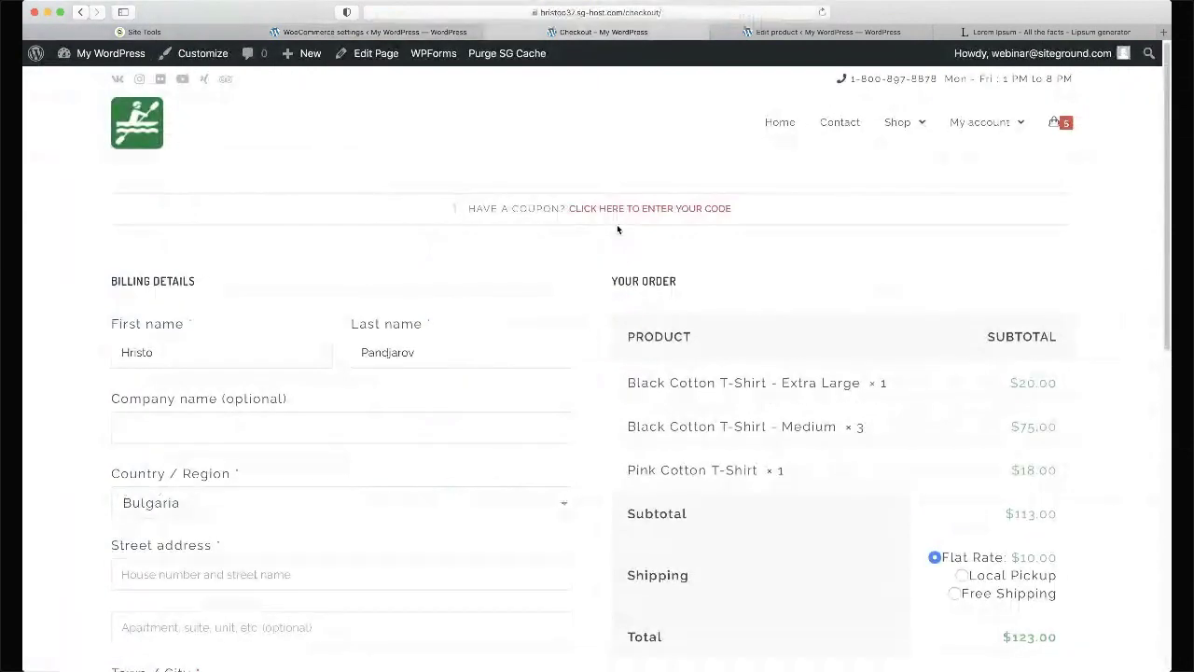
- In the cart, lower then raise the Medium shirt quantity back to 3, updating each time
scroll(617, 228, down, 4)
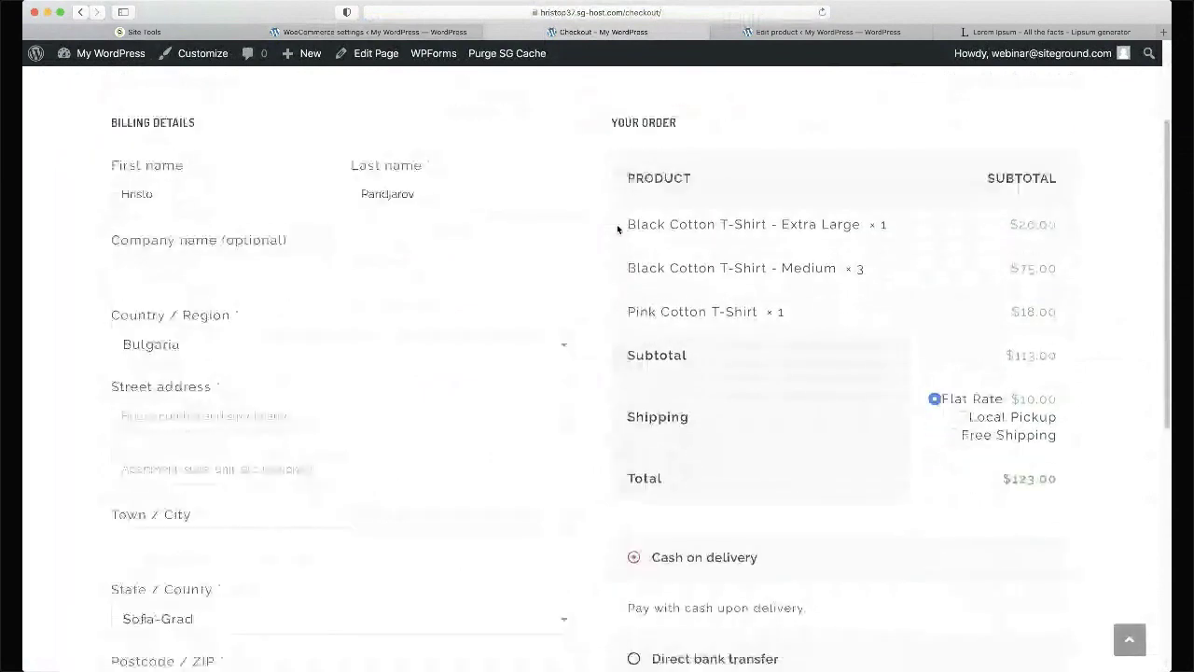
scroll(616, 224, up, 3)
scroll(617, 228, down, 8)
scroll(618, 230, up, 10)
mouse_move(929, 117)
mouse_move(974, 122)
click(967, 175)
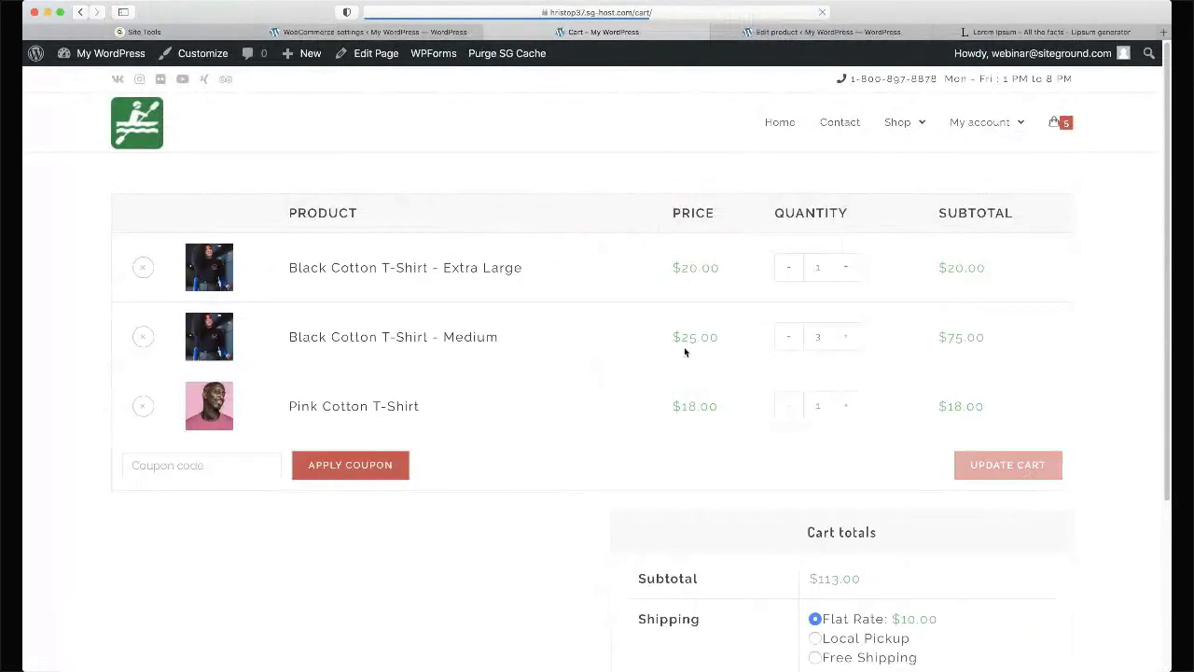
click(780, 342)
click(781, 342)
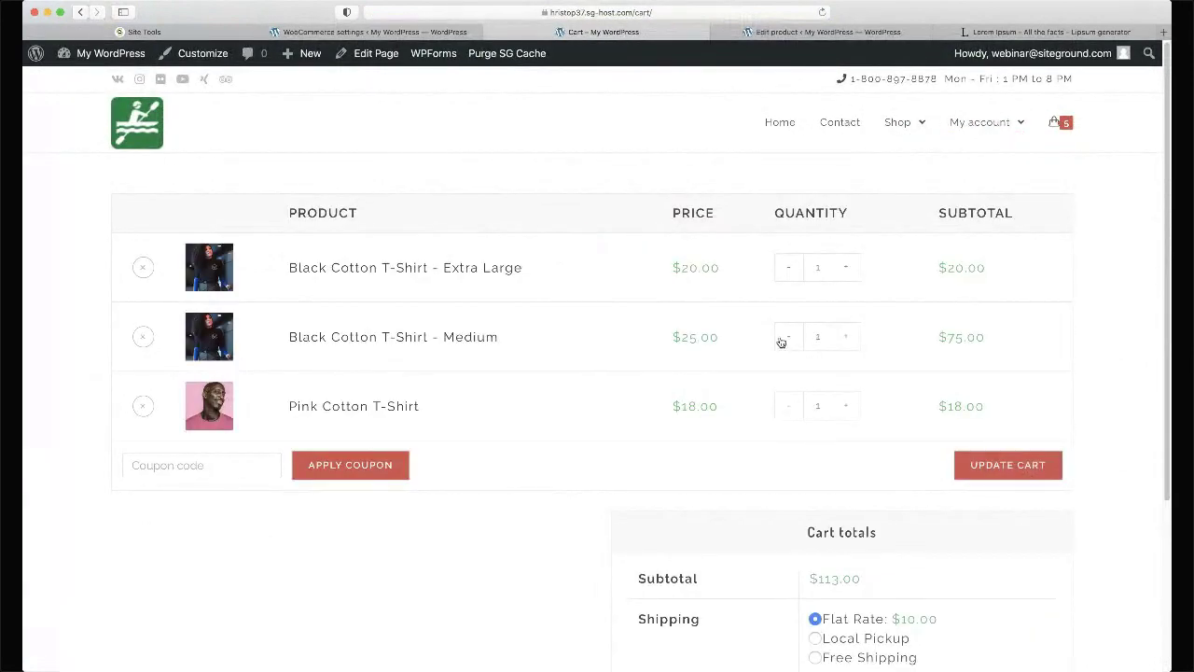
click(994, 464)
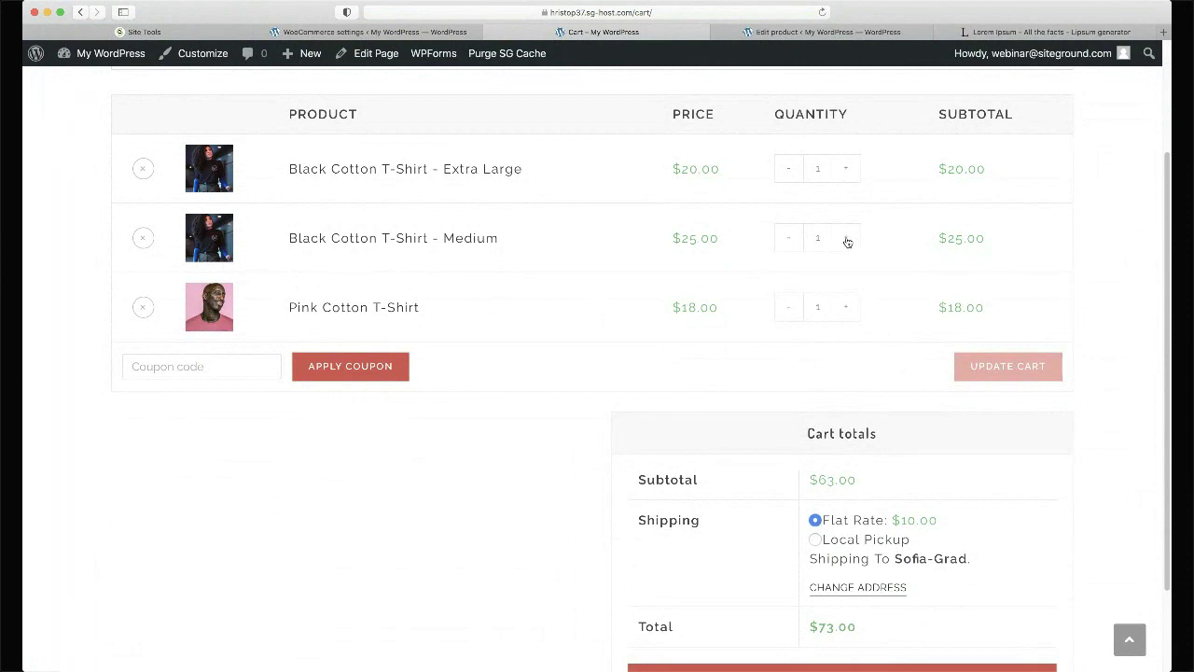
click(847, 241)
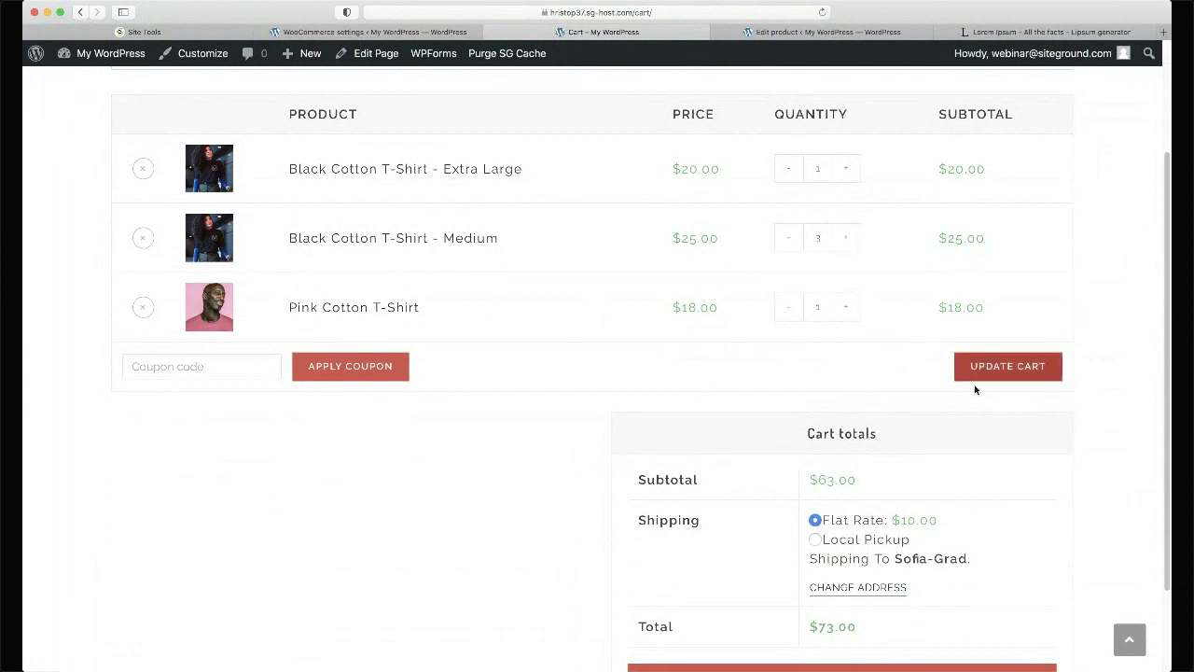
click(1000, 366)
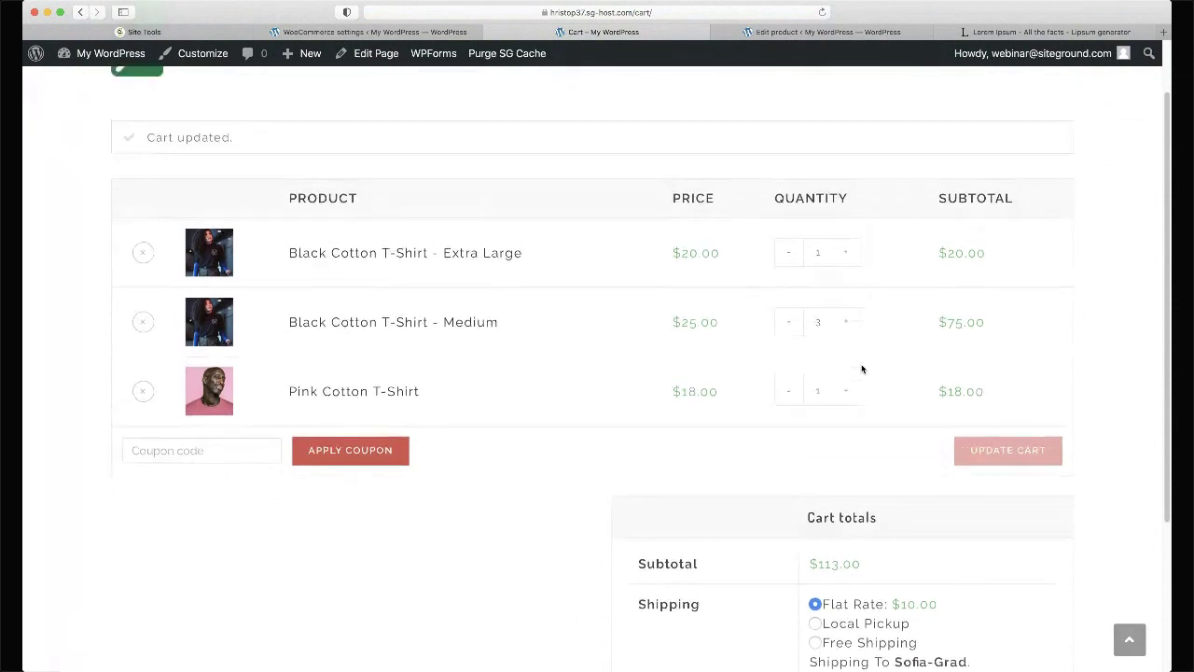
- Select Free Shipping under Cart totals for a $113.00 total
scroll(862, 369, down, 3)
click(814, 533)
scroll(616, 417, down, 2)
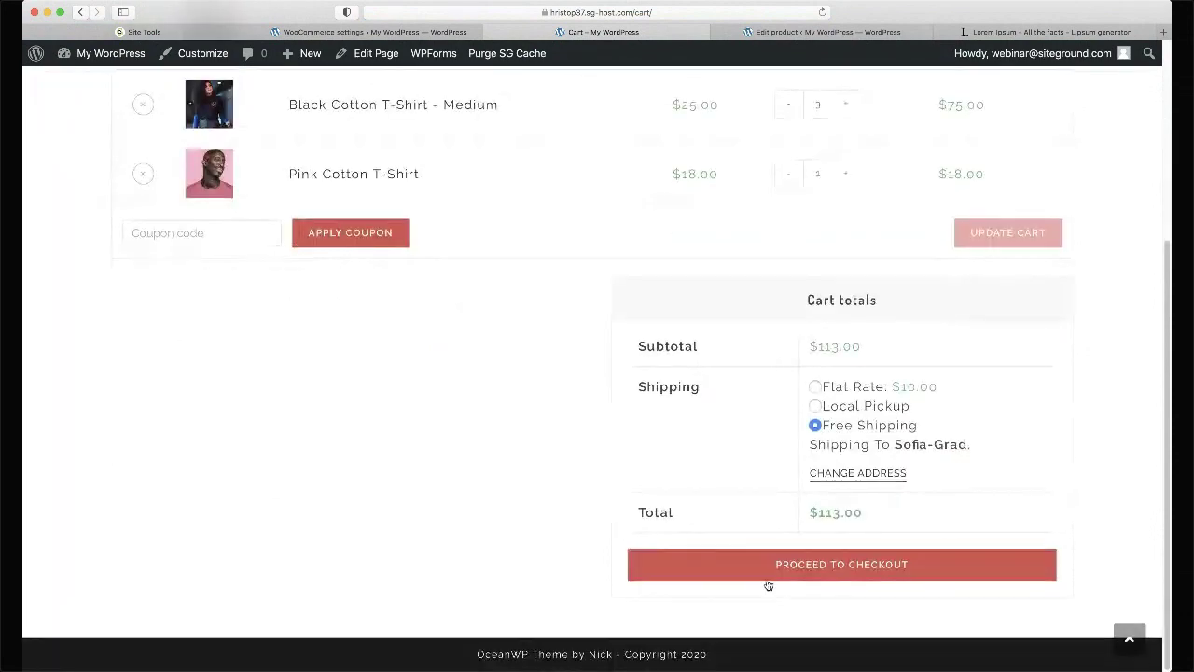
- Go to checkout and fill in Town/City 'Sofia', postcode 1000 and the phone number
click(764, 567)
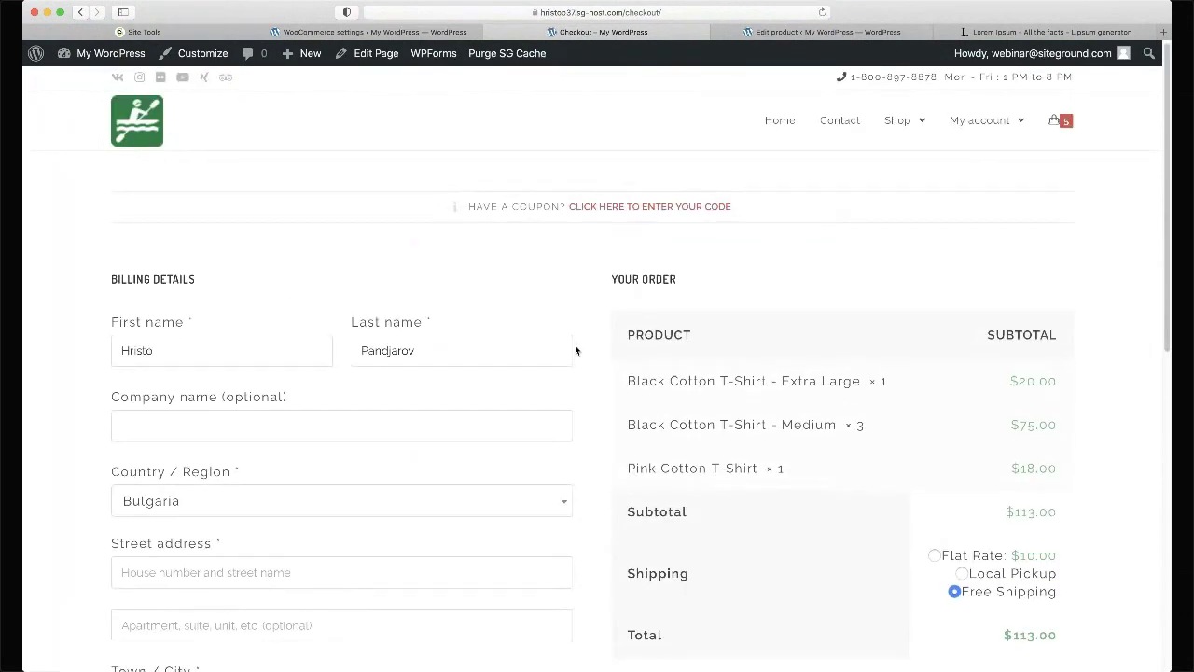
scroll(575, 350, down, 3)
click(341, 383)
text(Sofia)
scroll(331, 376, down, 3)
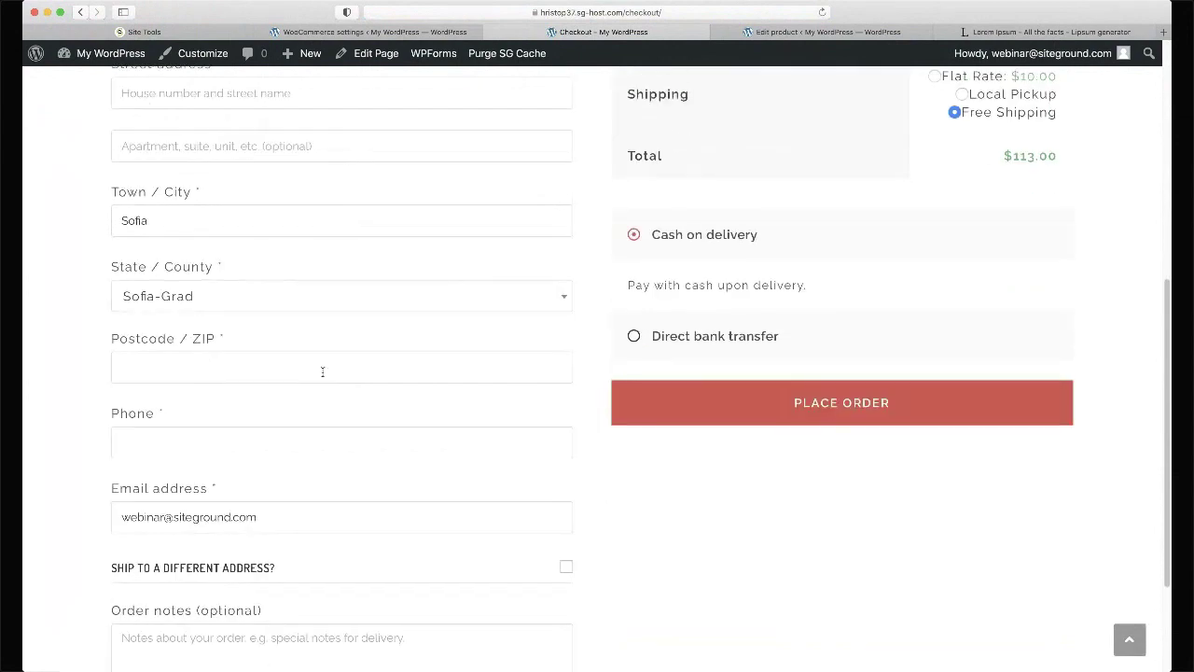
click(176, 369)
text(1000)
key(Tab)
text(123123123123)
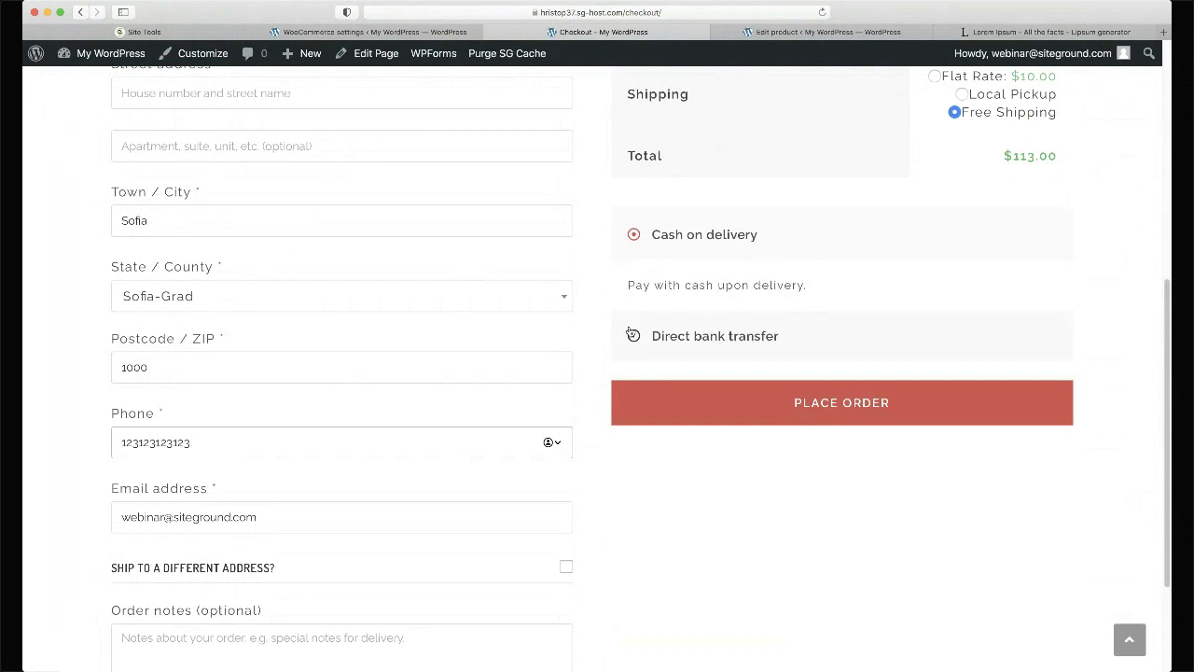
- Choose direct bank transfer as payment and try placing the order
click(634, 336)
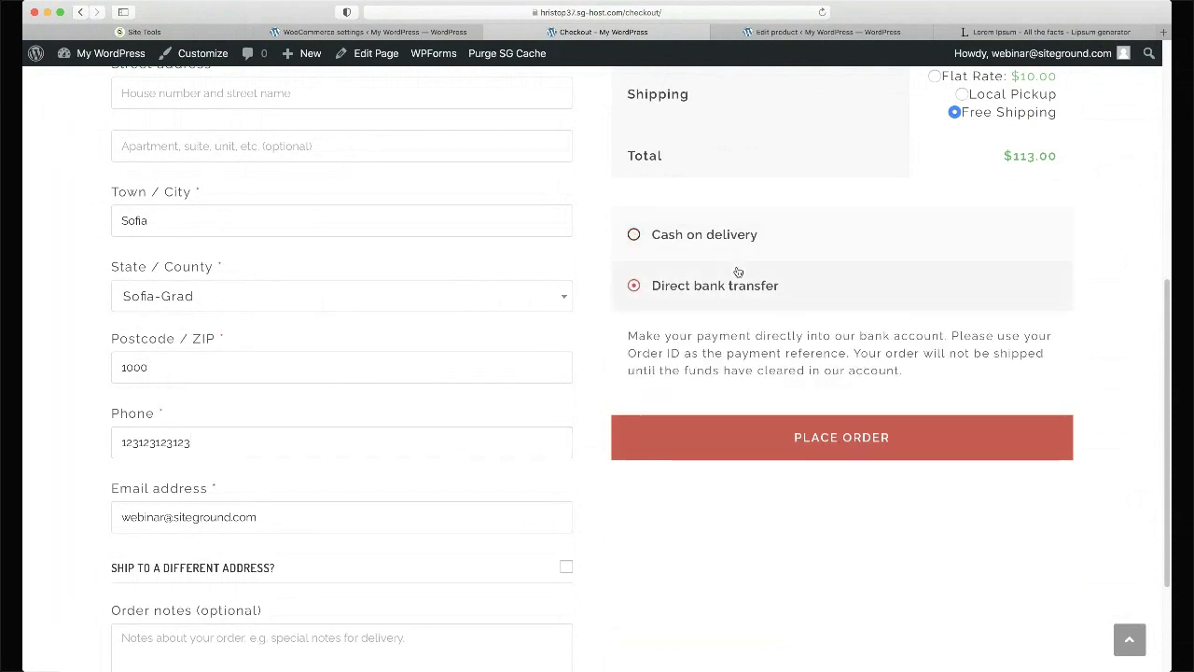
scroll(736, 267, down, 4)
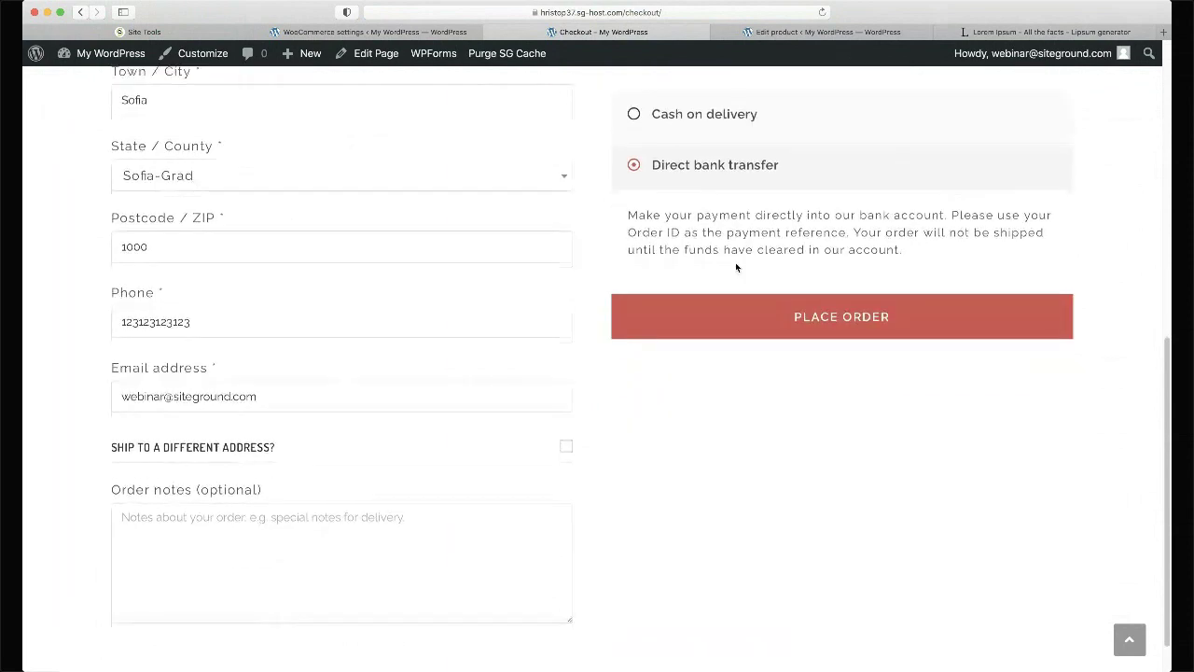
click(736, 268)
scroll(735, 262, down, 5)
click(758, 423)
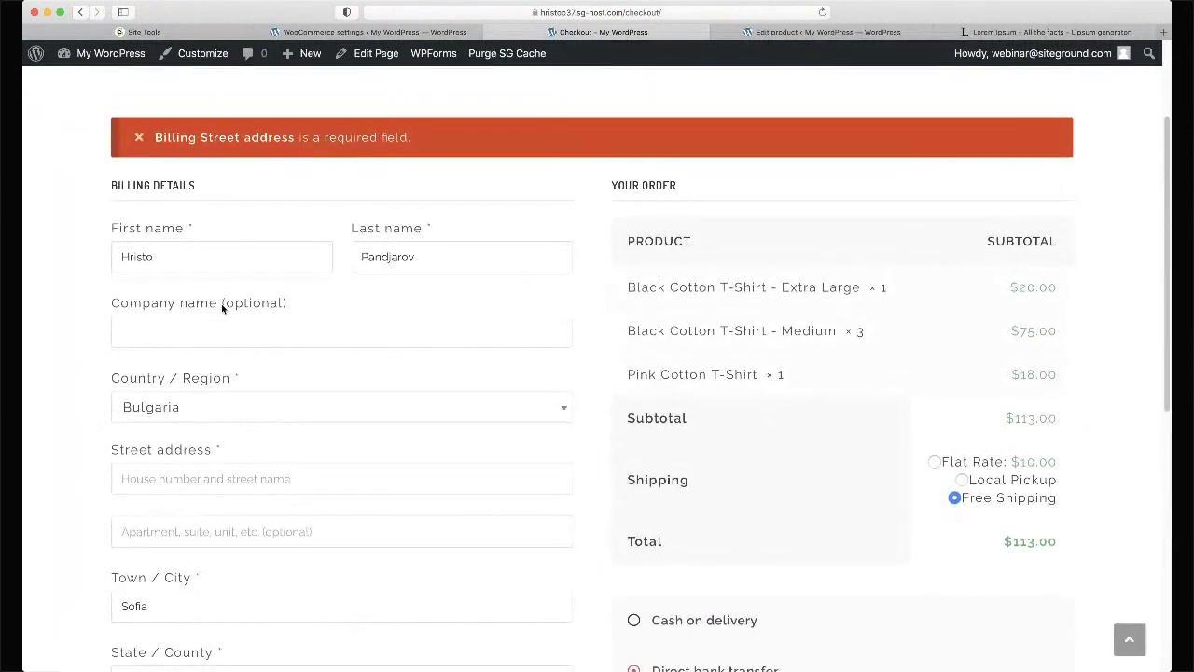
- Fill in the missing billing street address and submit the order
scroll(221, 303, down, 2)
click(212, 374)
text(1 St)
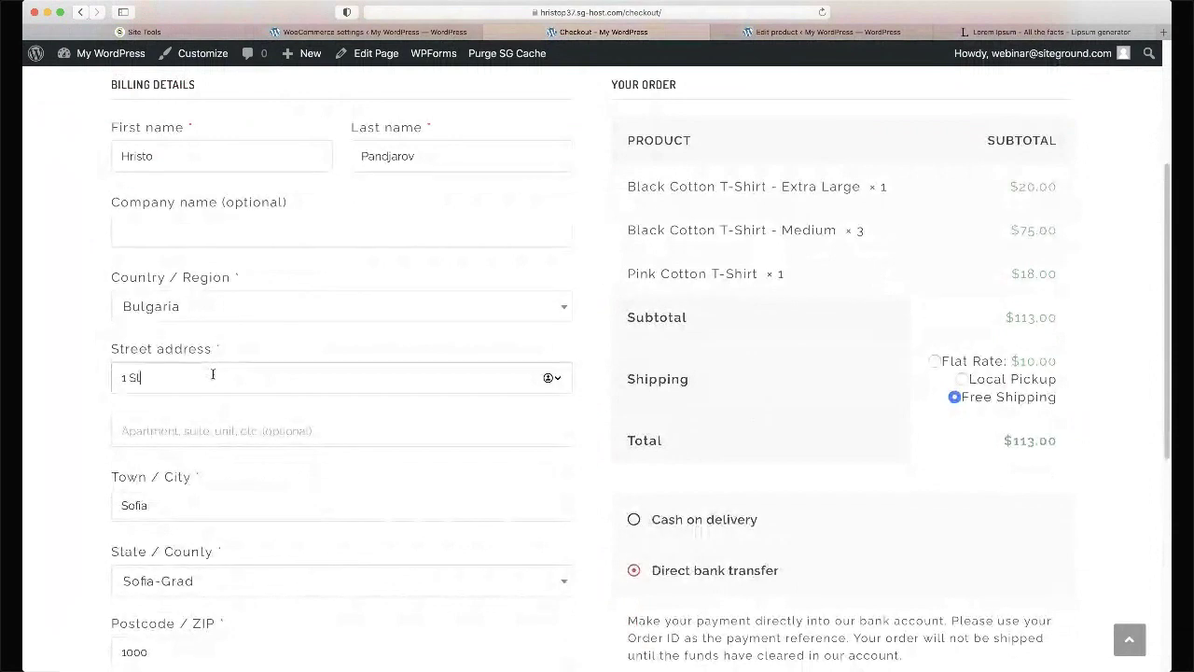
text(reet Address)
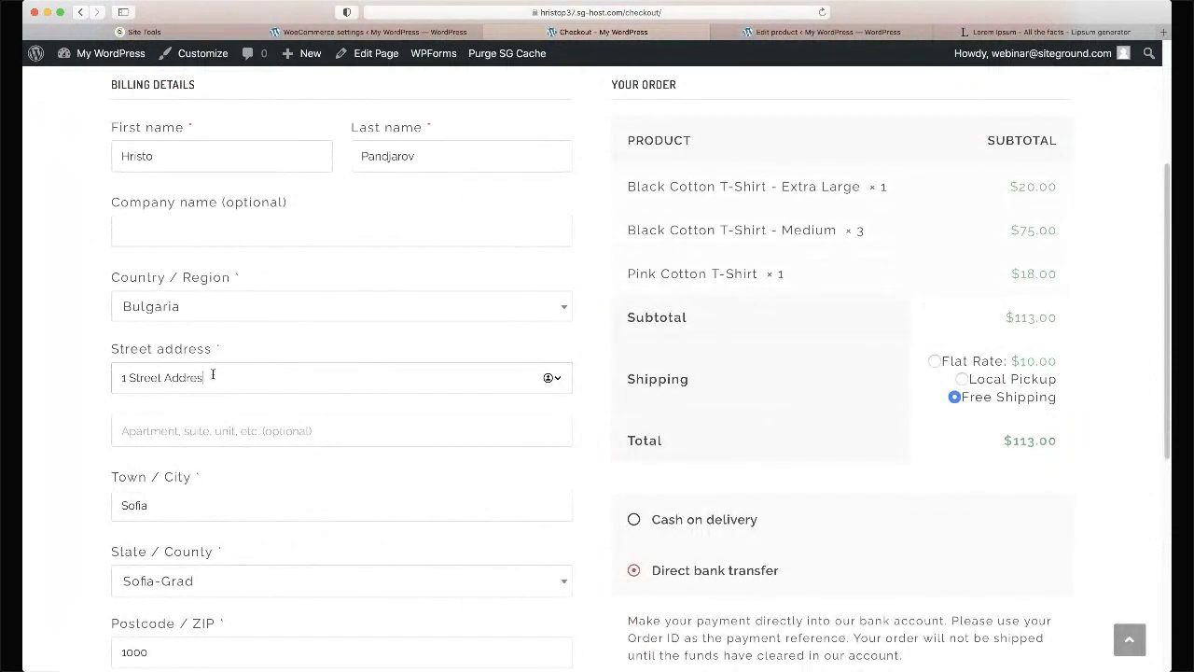
key(Return)
- Review the order-received page totals ($135.60) and the bank transfer IBAN details
scroll(212, 376, down, 3)
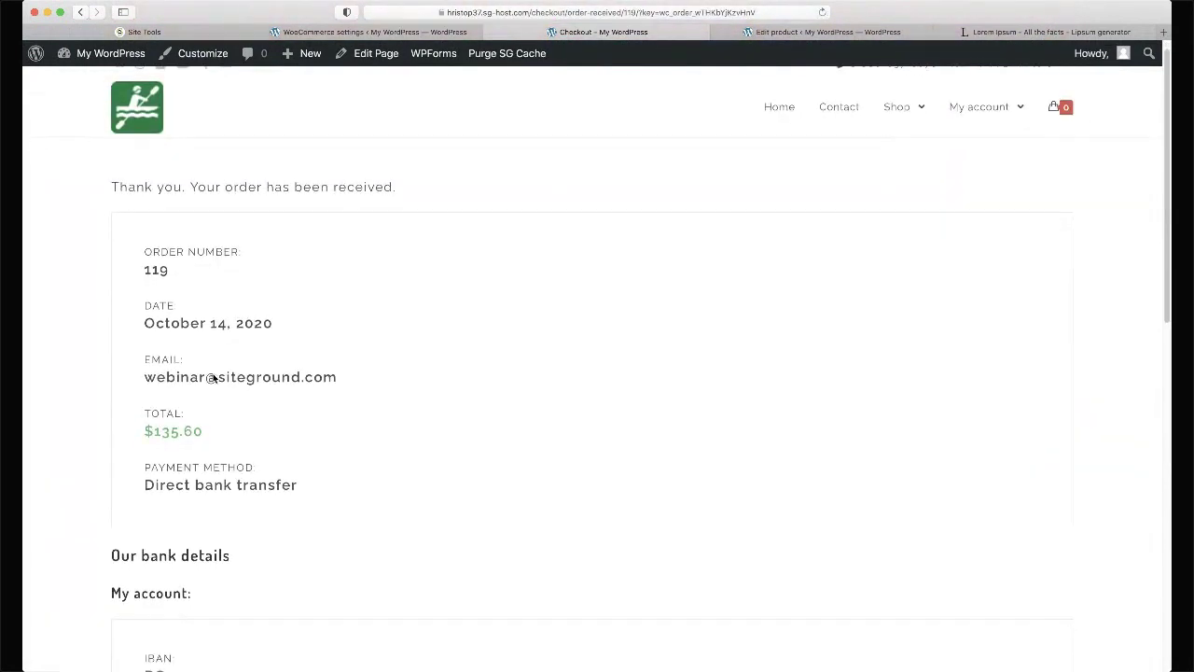
scroll(213, 377, up, 3)
scroll(213, 377, down, 2)
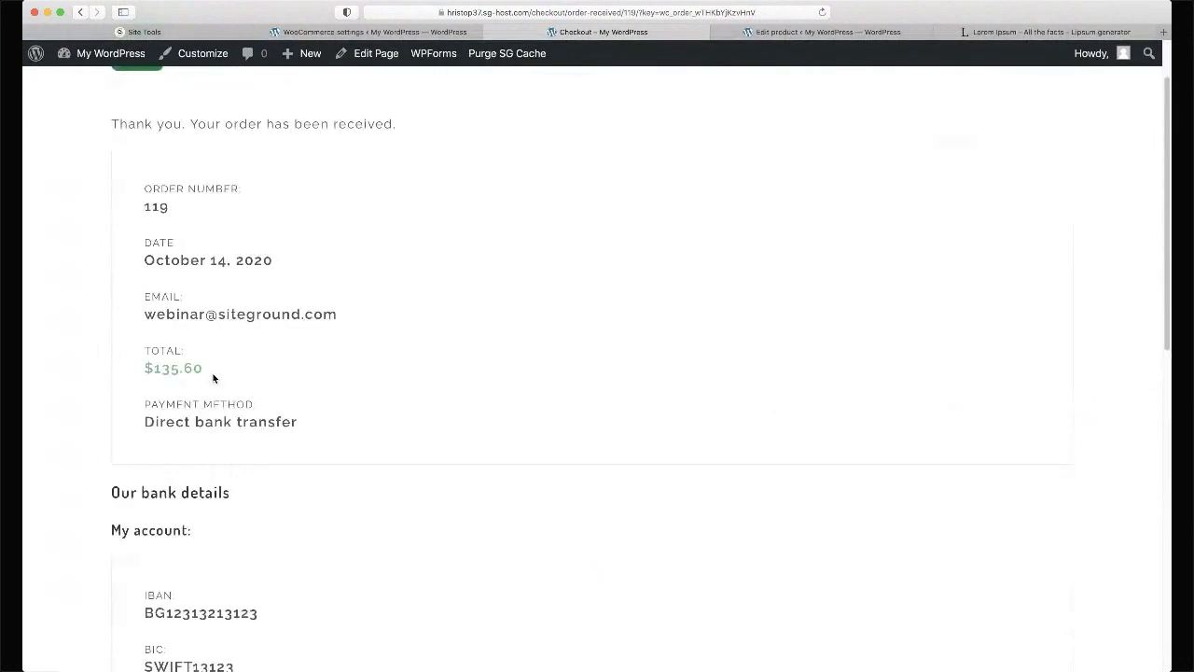
scroll(309, 192, down, 3)
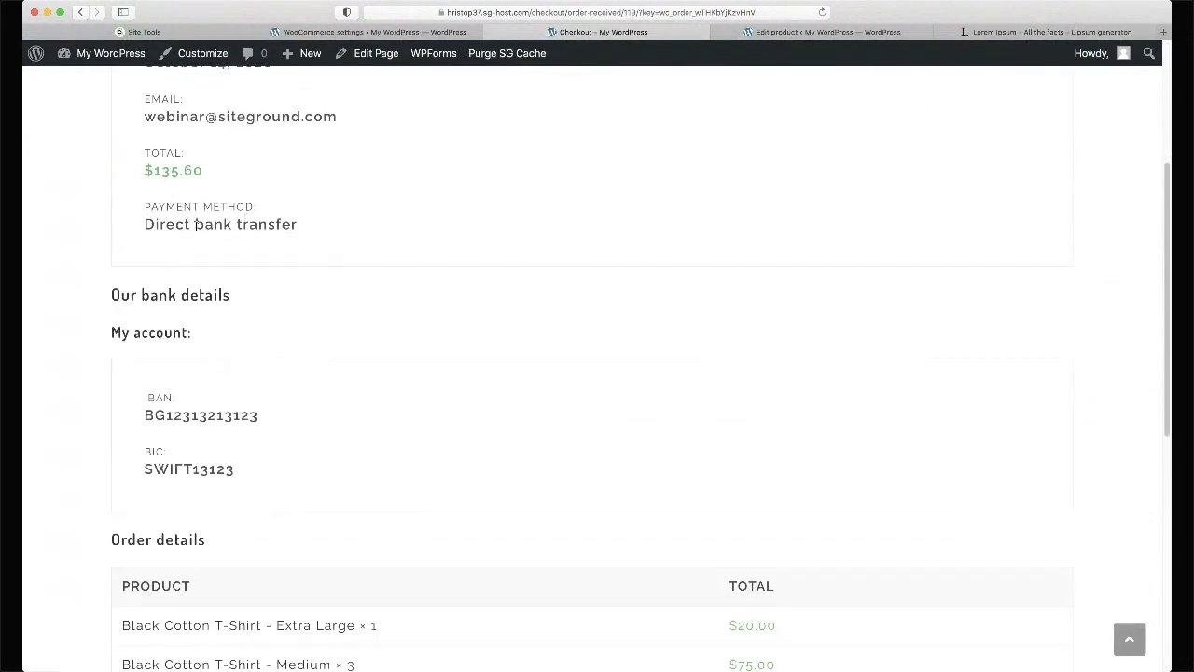
scroll(196, 225, down, 1)
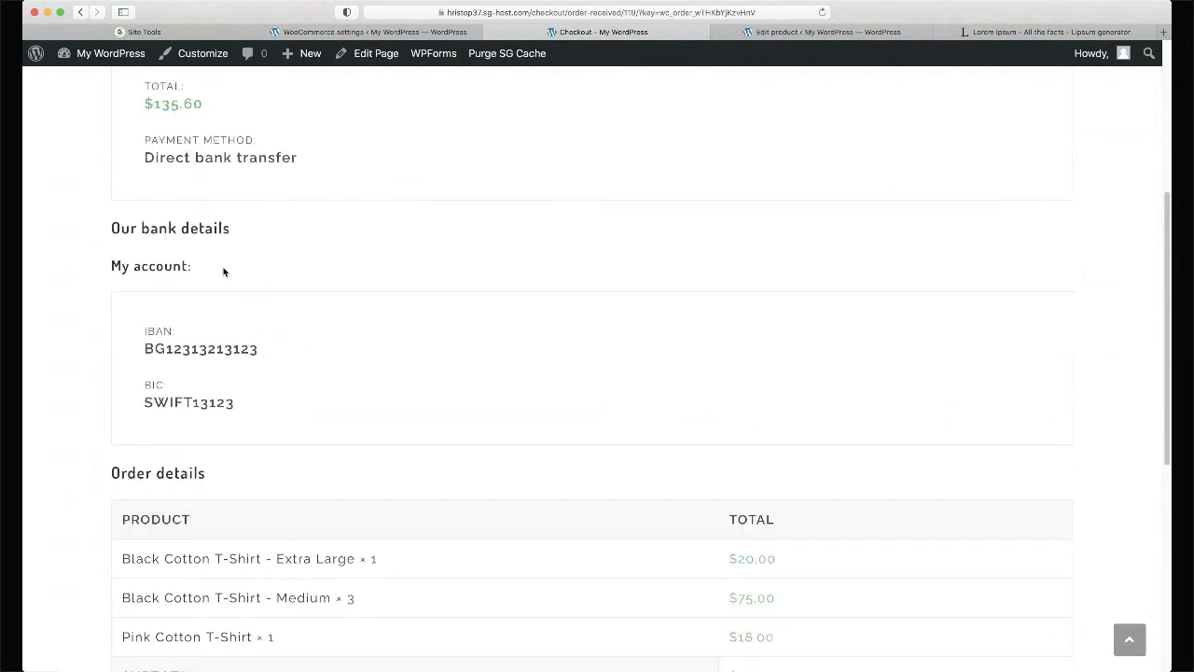
drag(160, 342, 227, 388)
click(465, 303)
scroll(466, 302, down, 7)
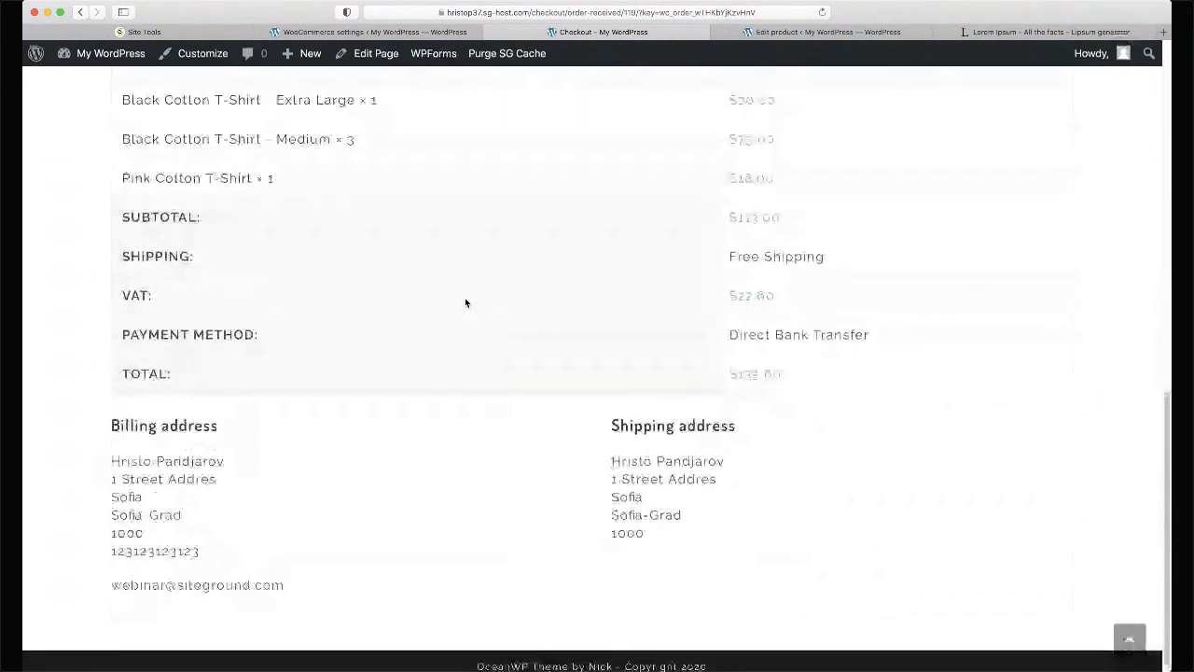
scroll(465, 302, up, 15)
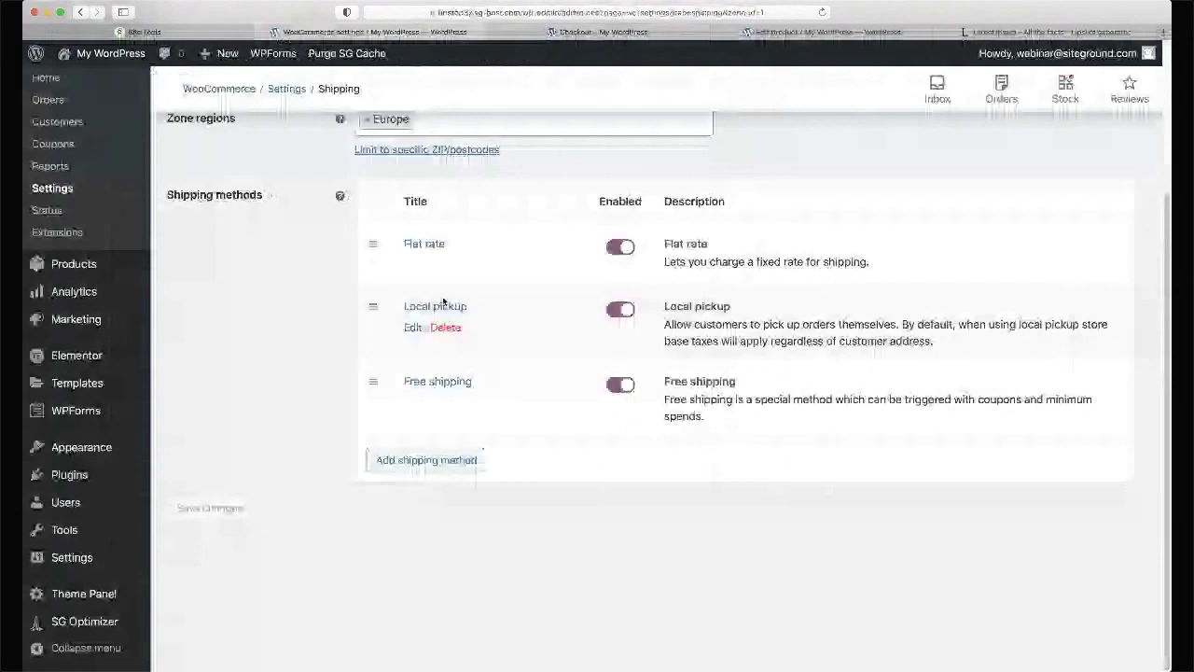
- Open the new order from WooCommerce Orders, dismissing the welcome introduction
scroll(93, 193, up, 3)
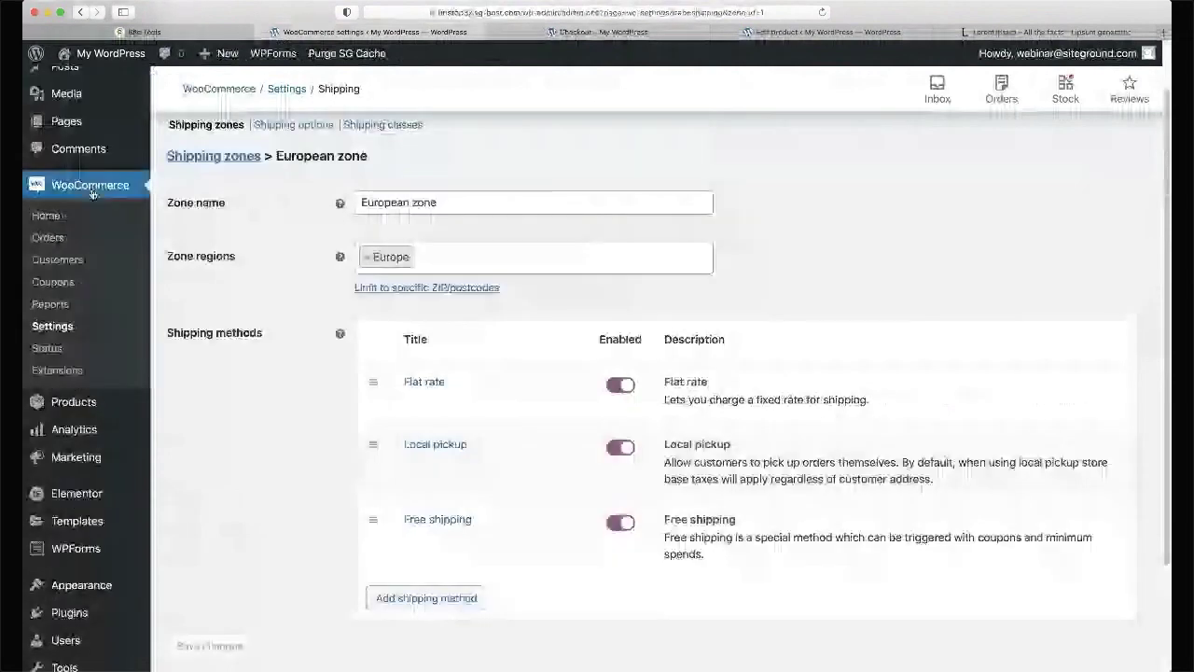
click(90, 185)
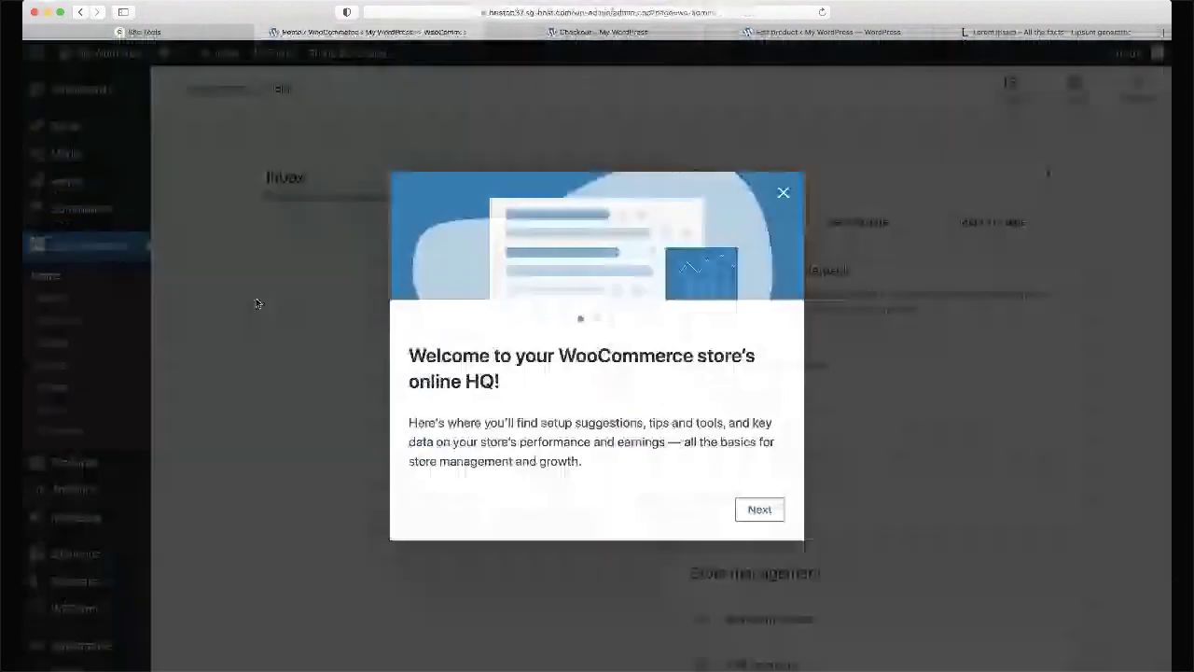
click(257, 303)
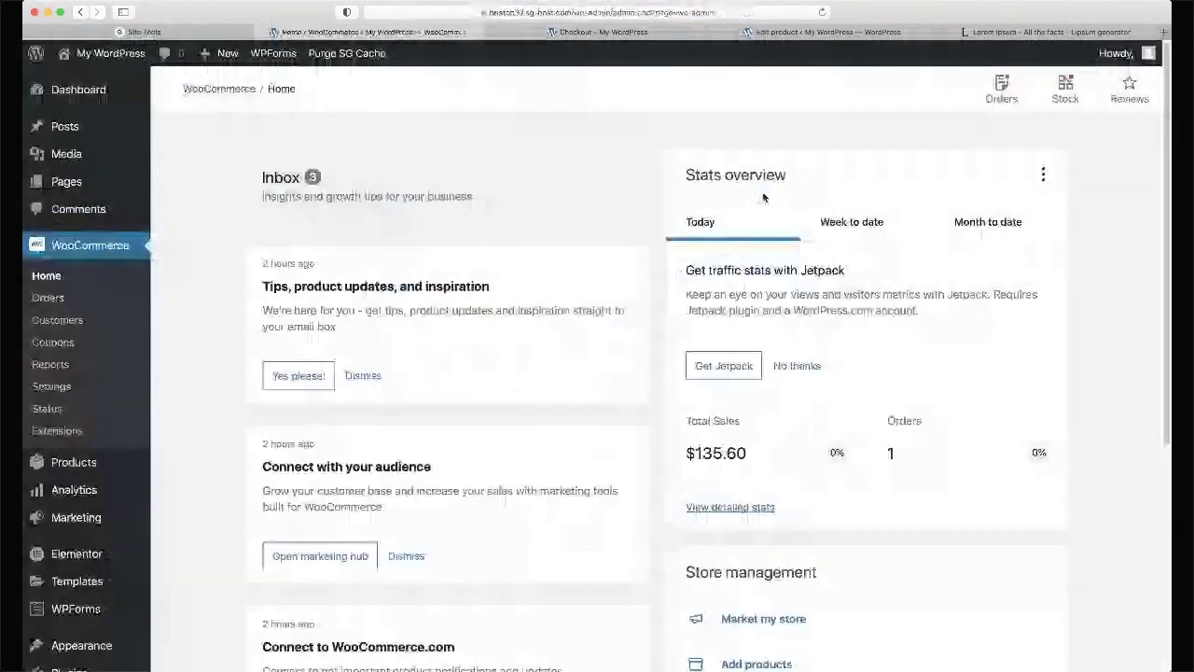
click(48, 297)
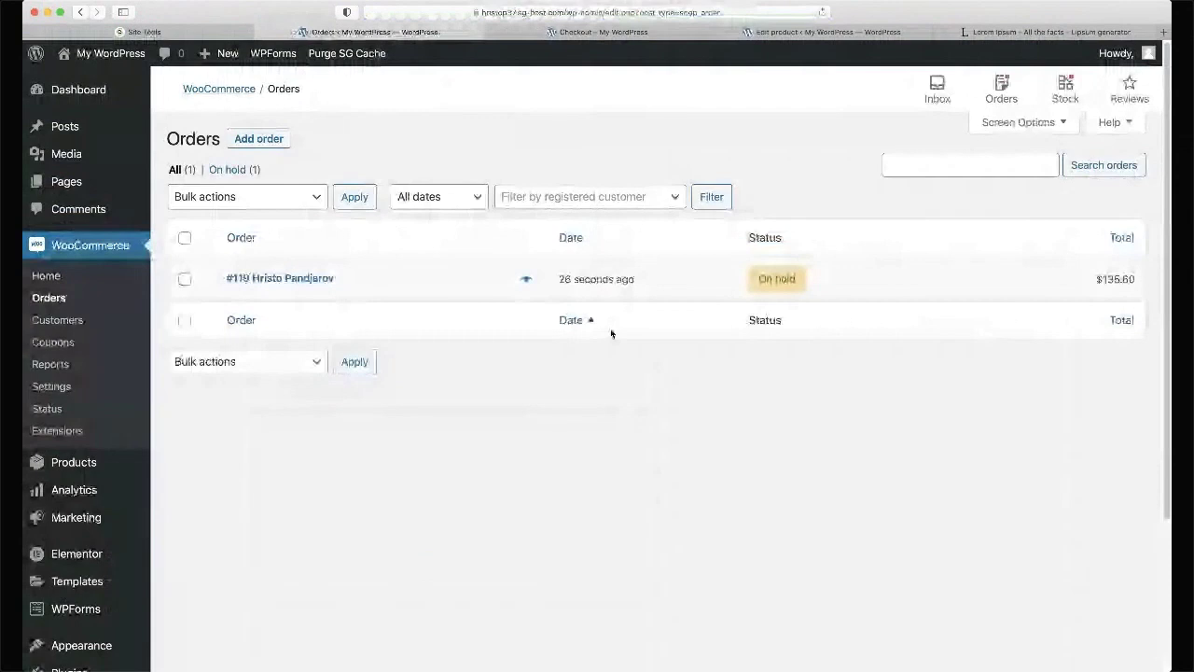
click(291, 278)
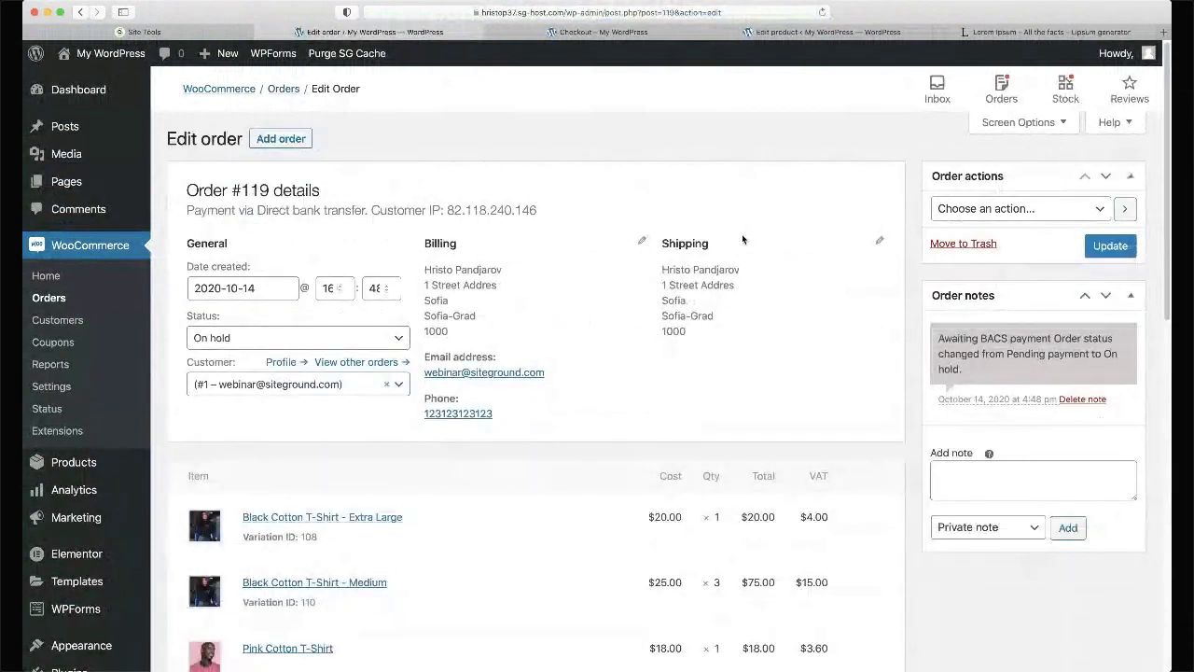
- Set the order status to Processing and update the order
scroll(741, 239, down, 1)
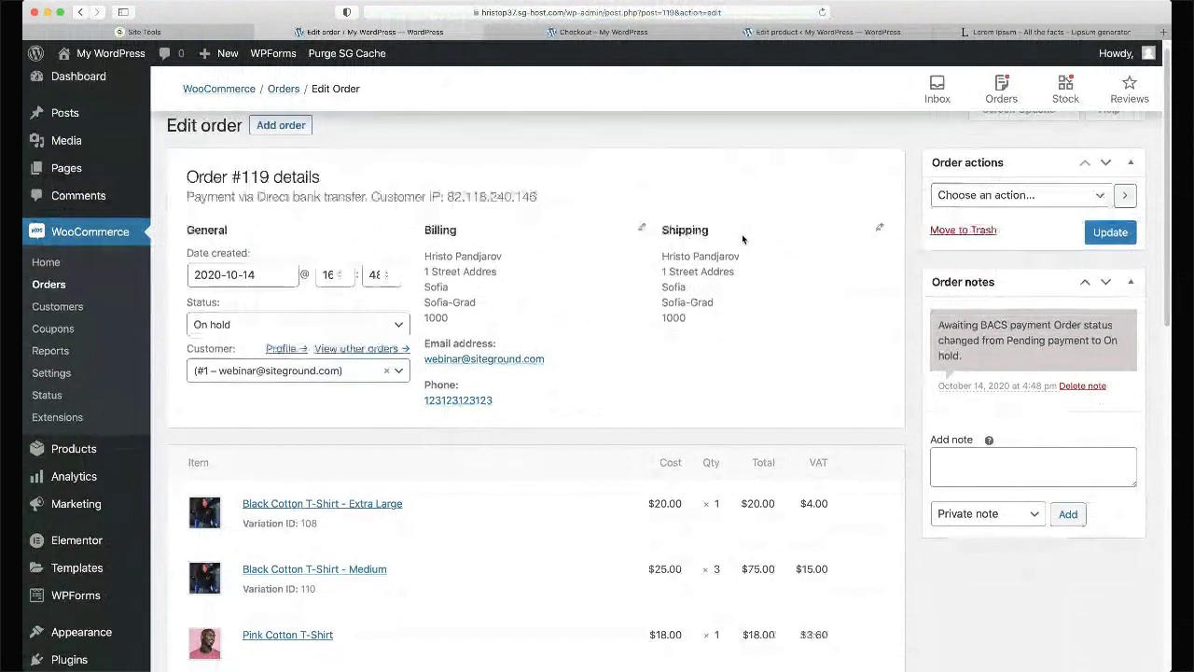
scroll(741, 240, down, 1)
scroll(741, 240, down, 3)
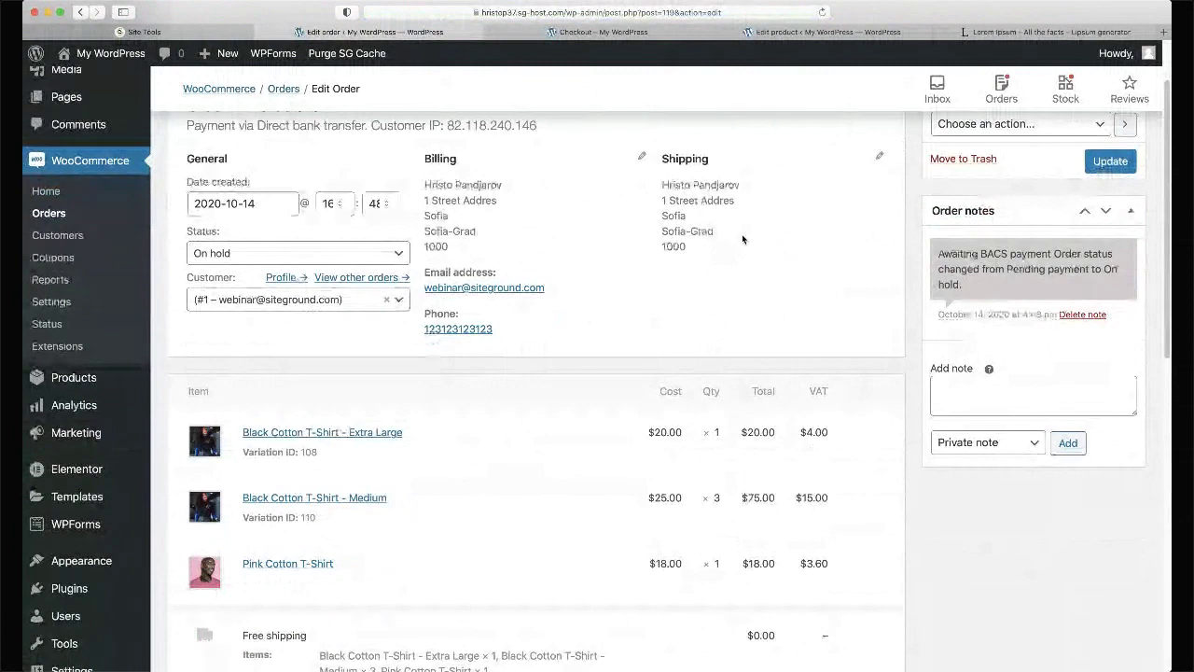
click(357, 256)
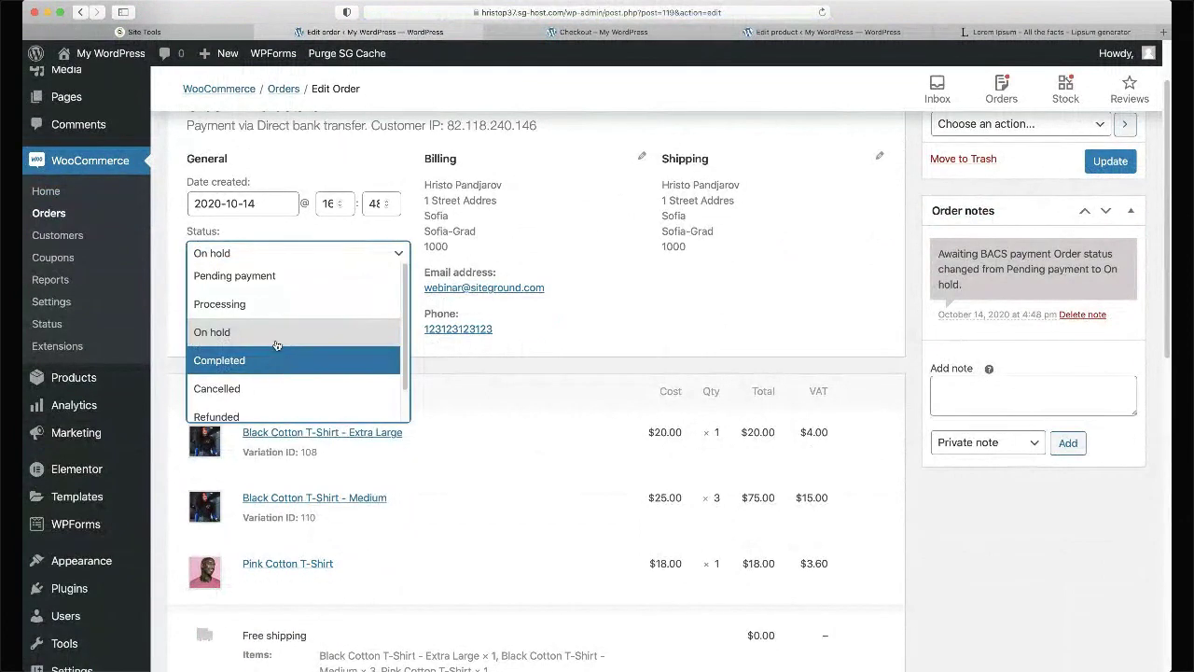
click(275, 306)
click(1108, 160)
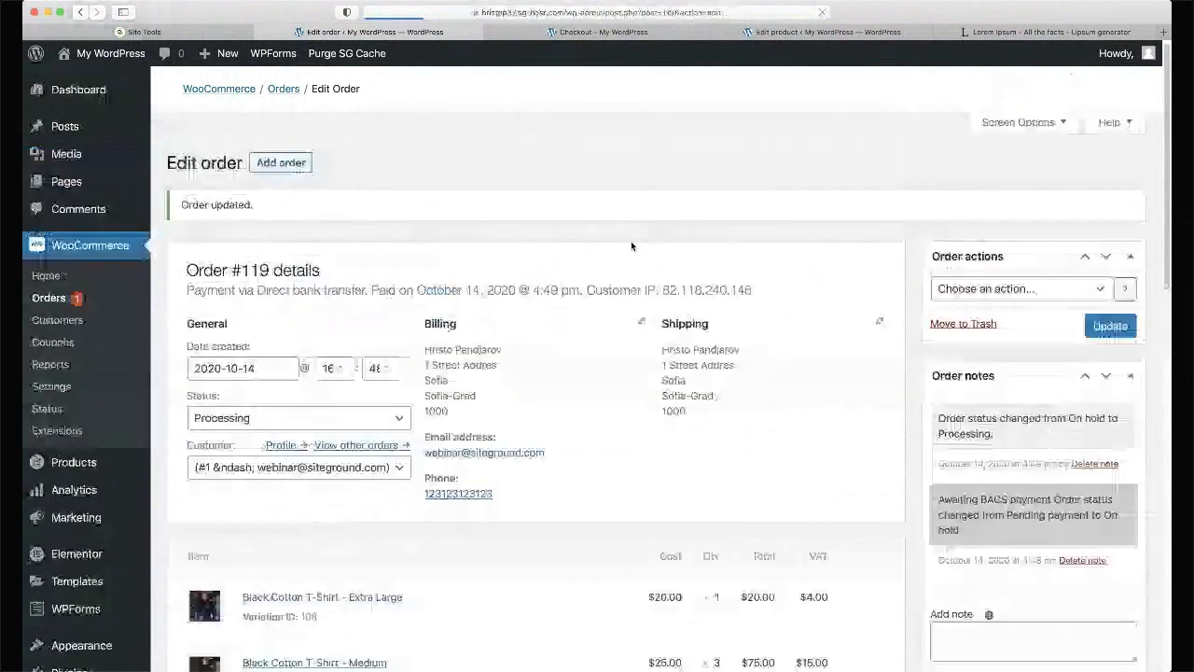
- Review the saved order, checking the $135.60 paid amount
scroll(653, 271, down, 5)
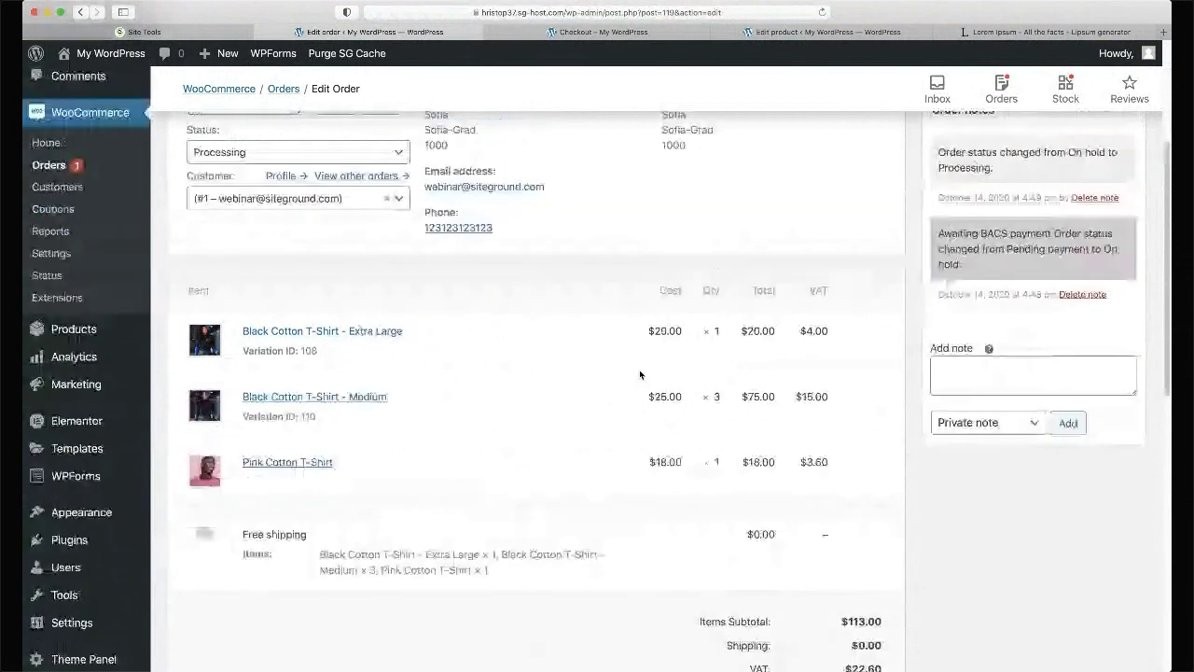
scroll(640, 374, down, 3)
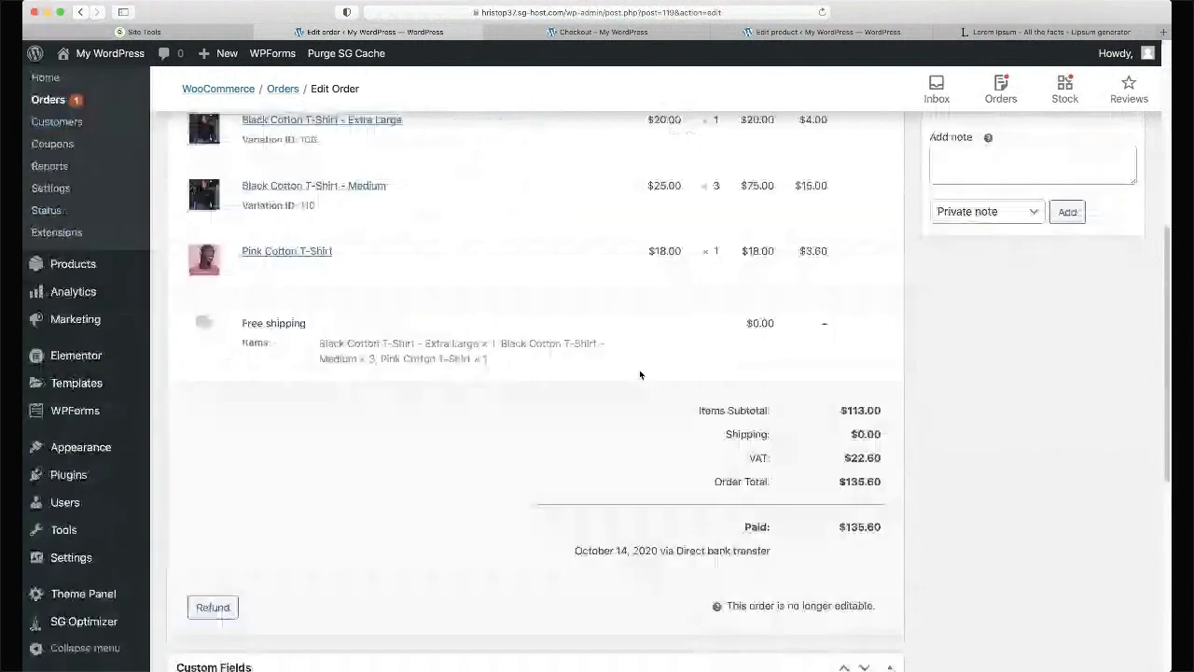
scroll(373, 280, down, 2)
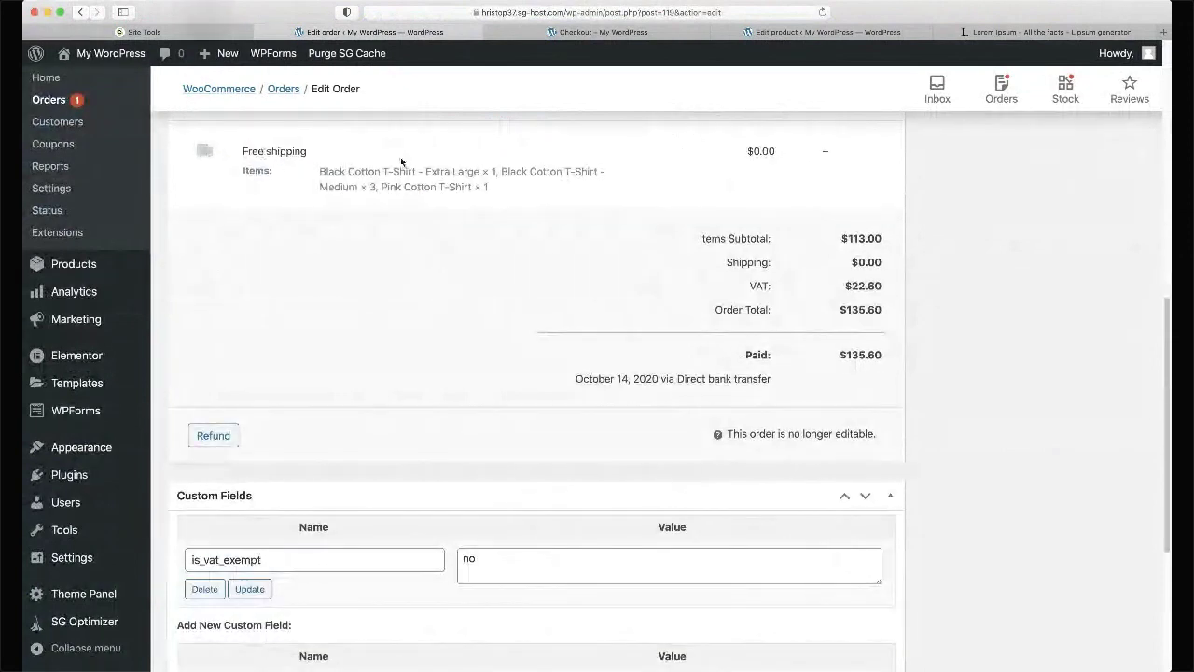
triple_click(863, 357)
click(603, 303)
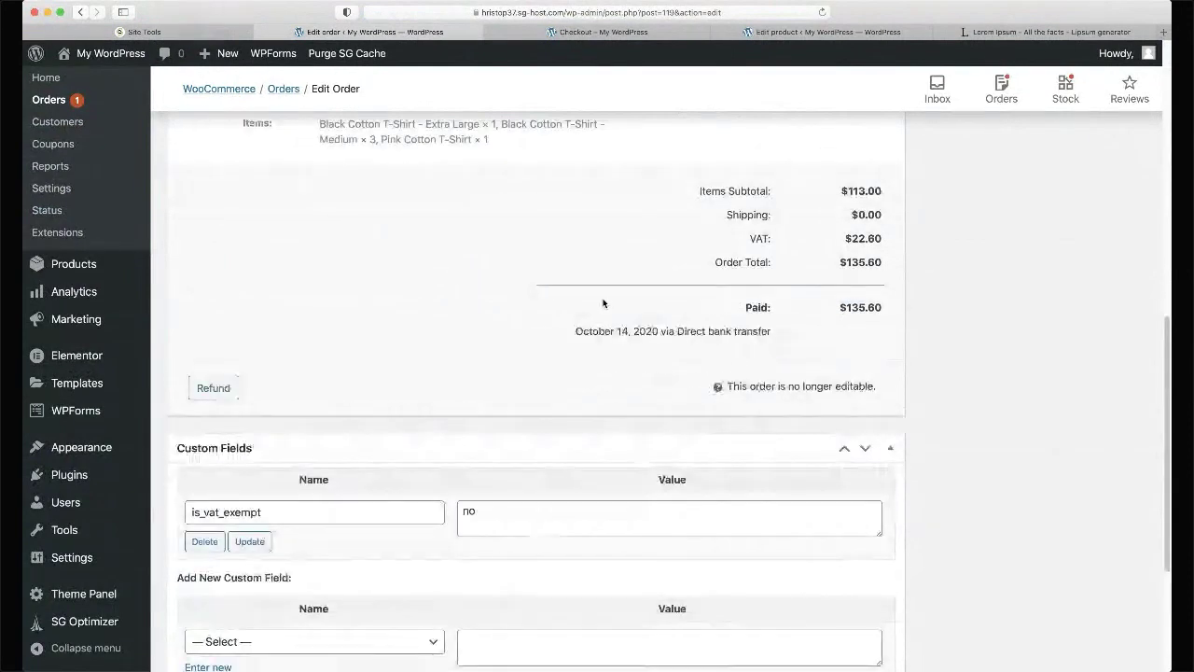
scroll(603, 303, up, 4)
- Change order #119's status to Completed and update it
scroll(602, 303, up, 4)
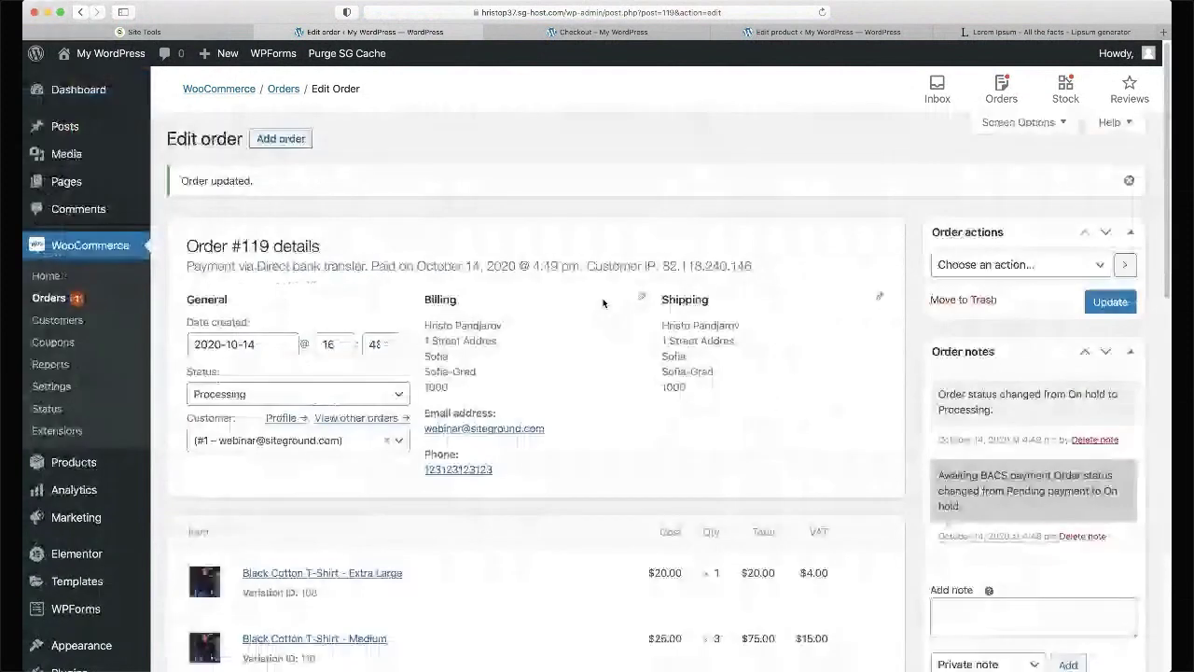
click(251, 394)
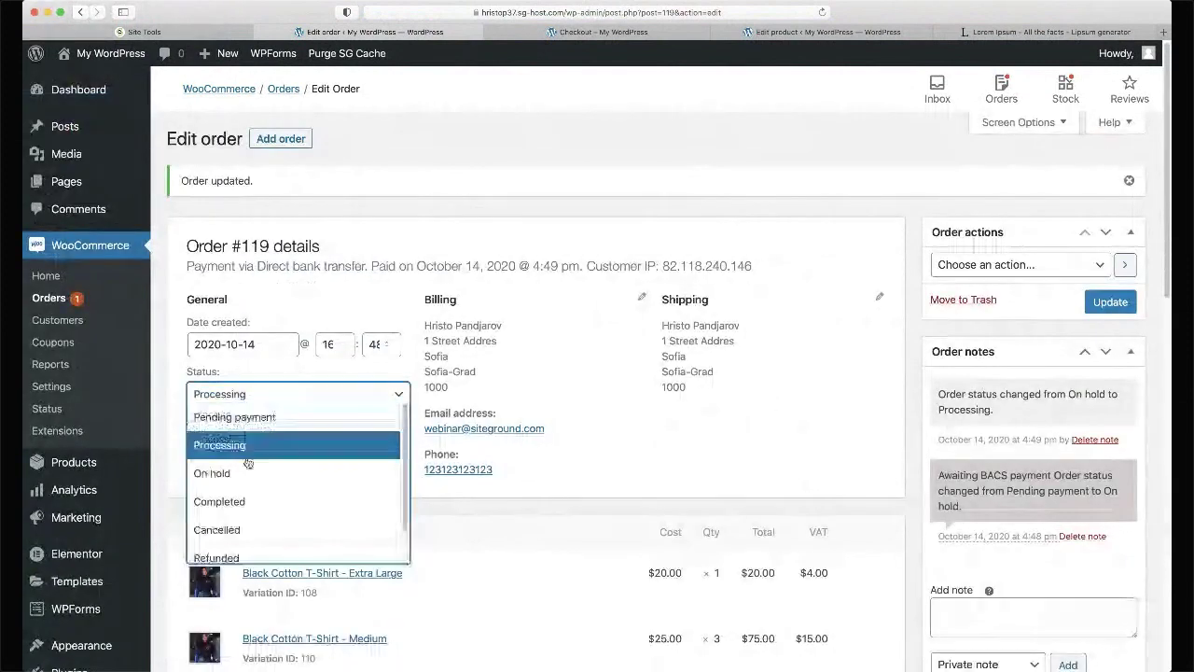
click(224, 501)
click(1119, 300)
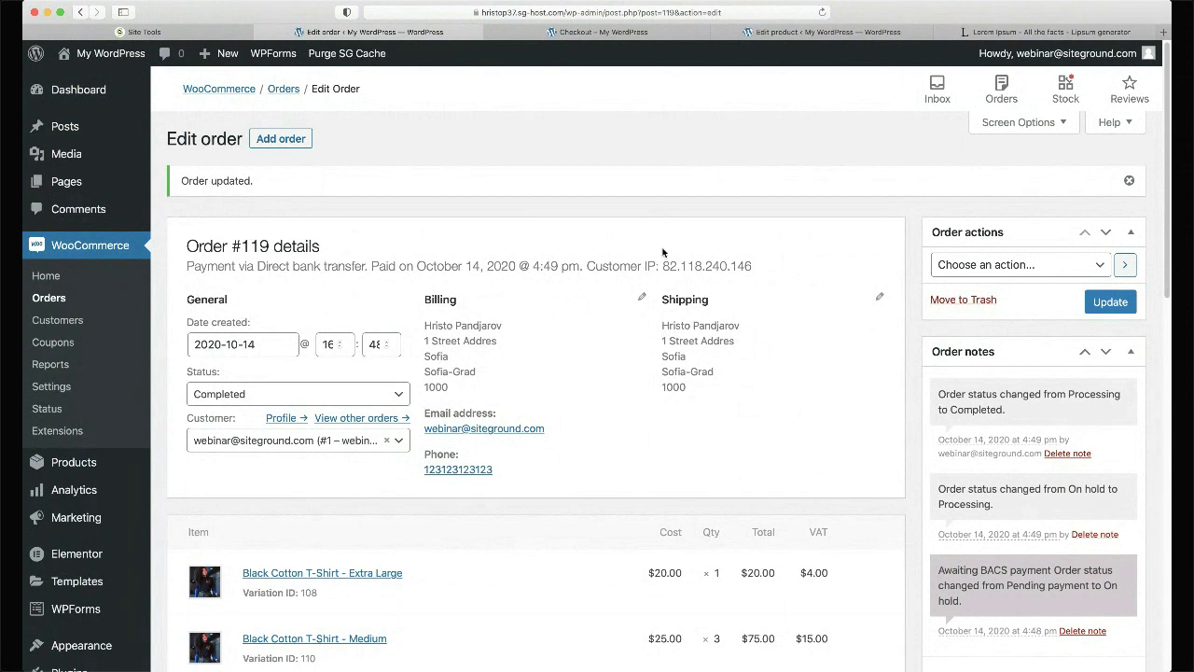
click(1106, 297)
- Open WooCommerce Settings > Emails and look over the notifications and the New order recipient
click(58, 391)
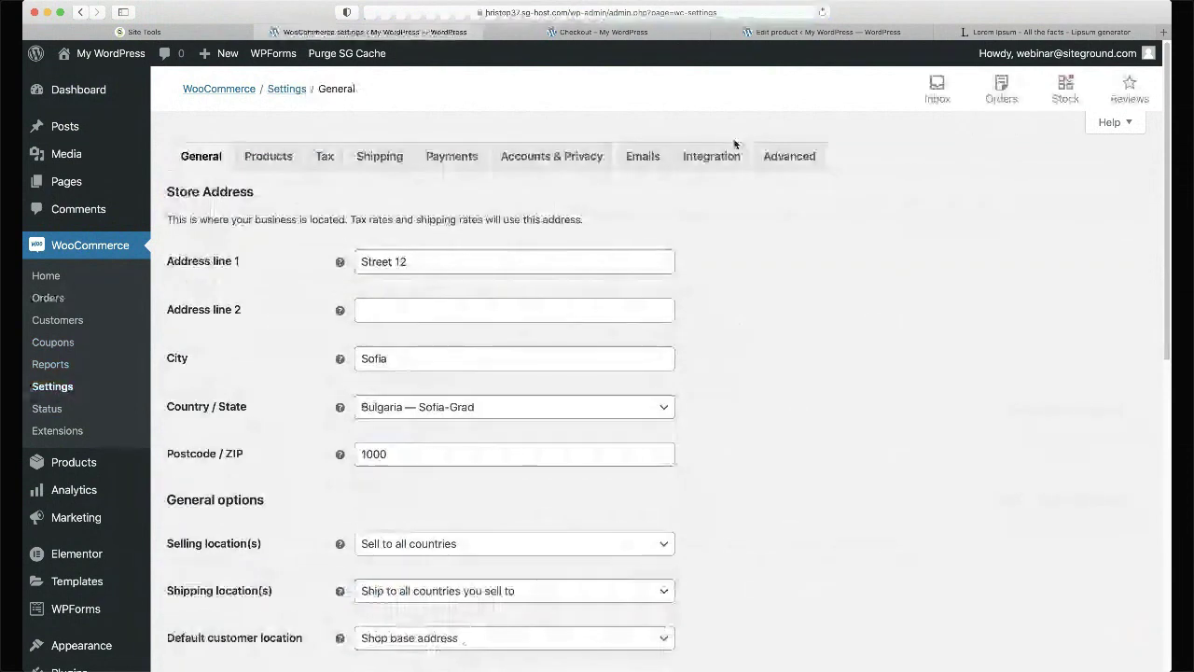
click(653, 160)
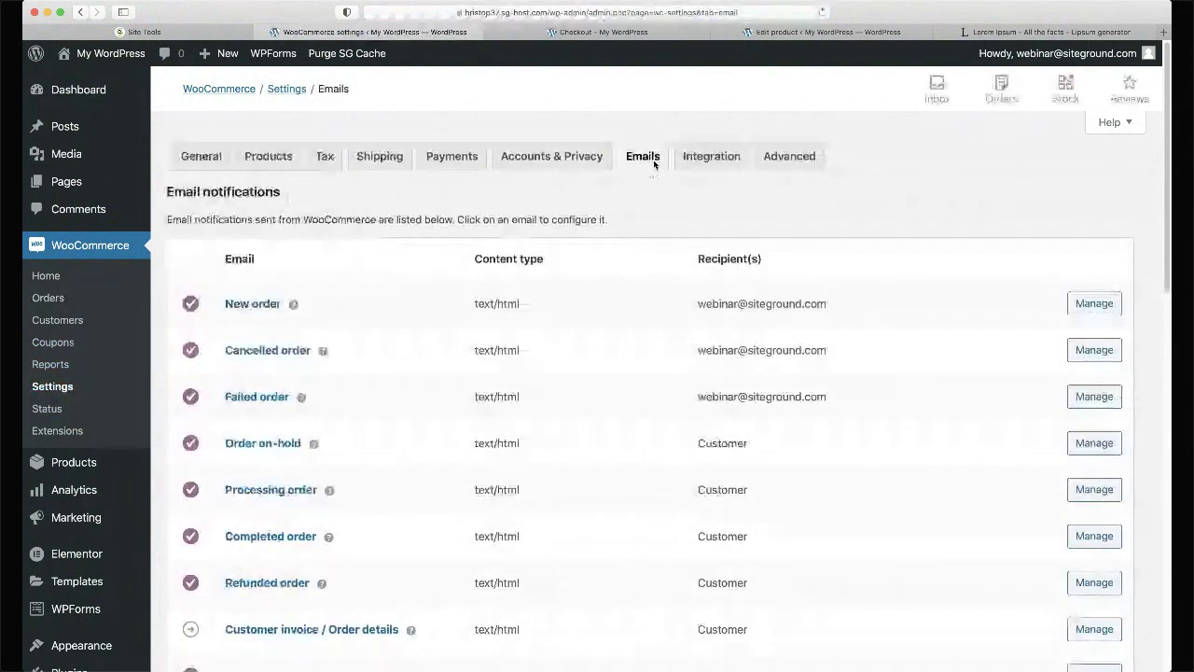
scroll(653, 164, down, 3)
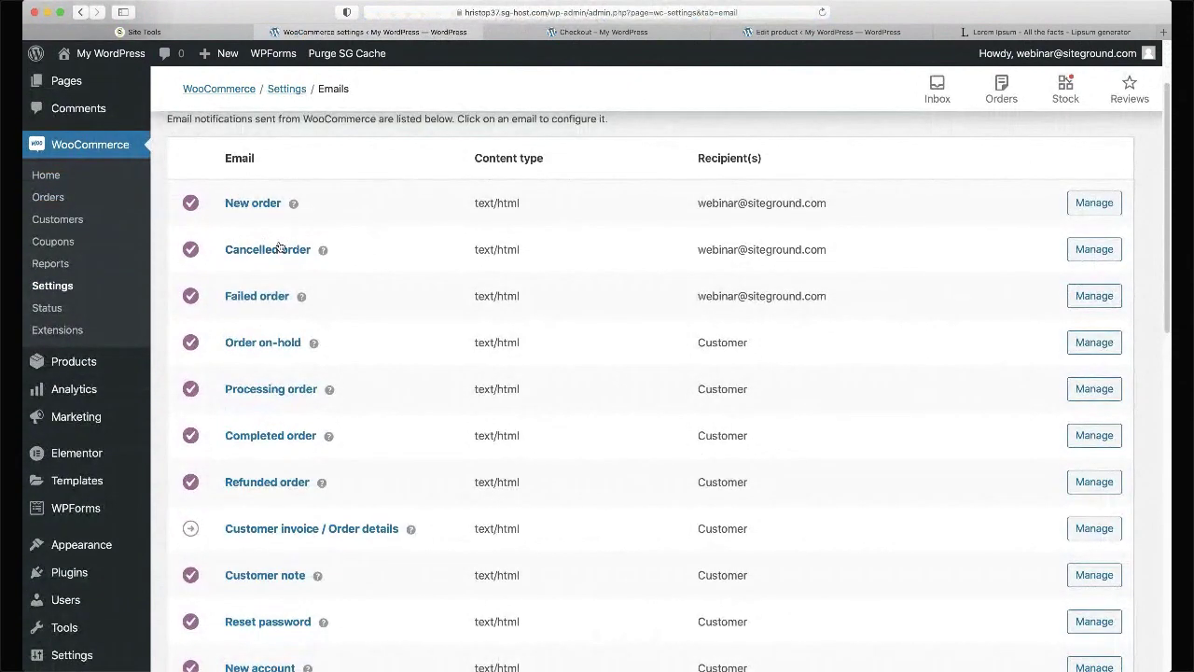
triple_click(726, 200)
click(726, 200)
scroll(685, 222, down, 3)
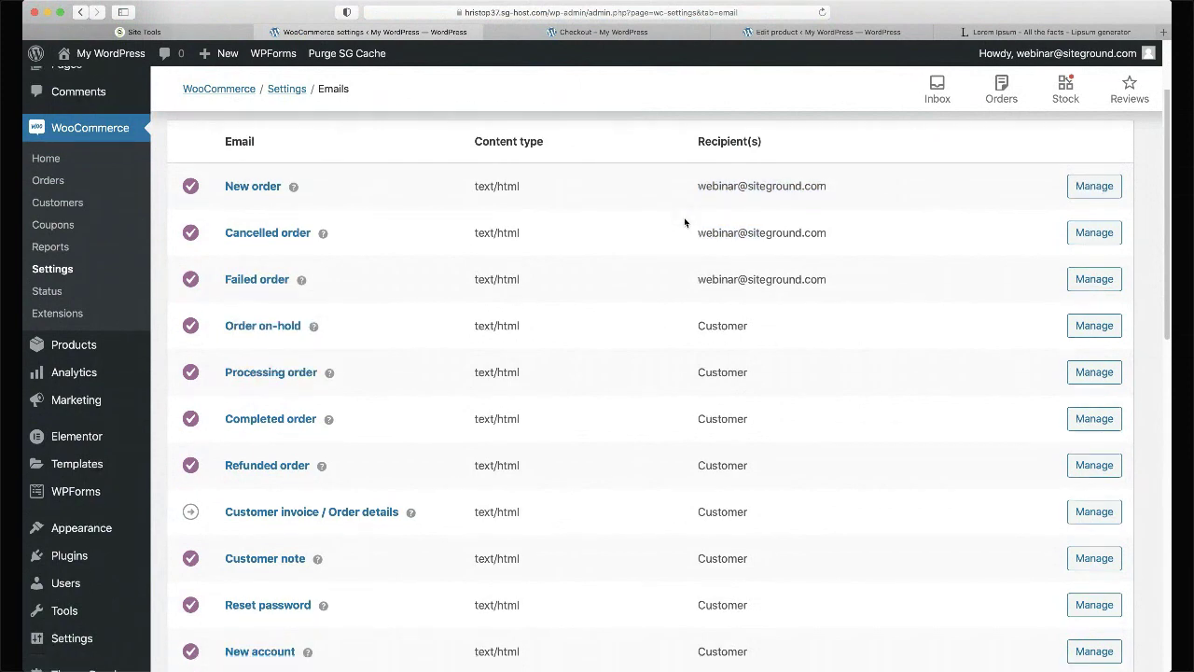
scroll(640, 219, down, 2)
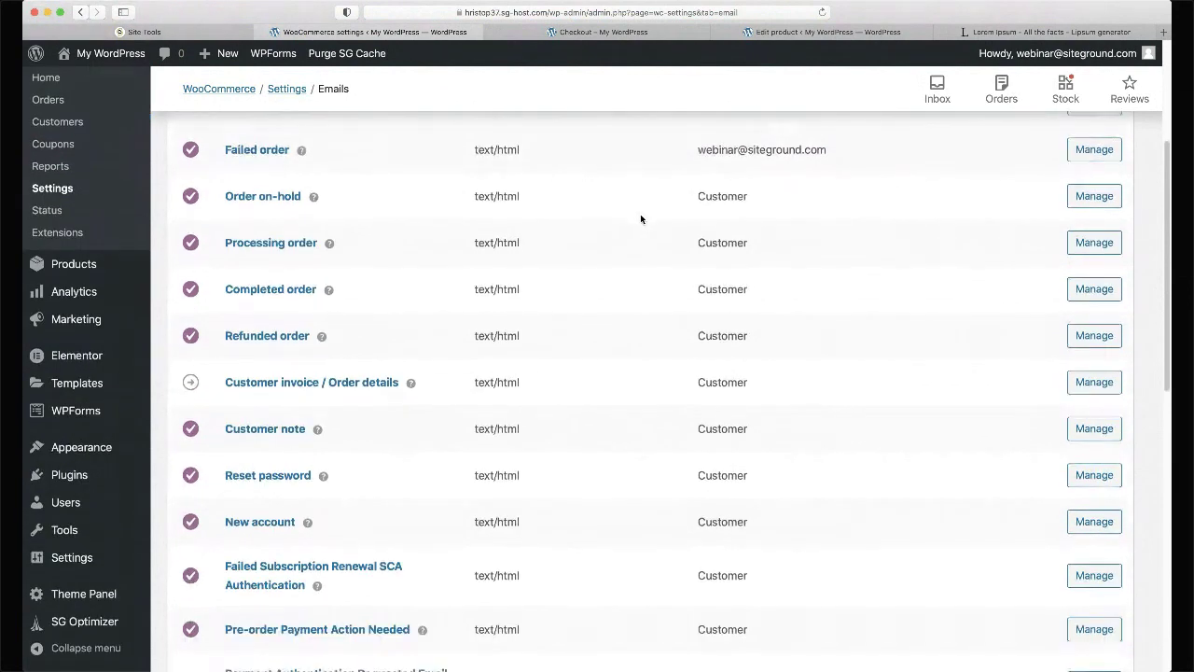
scroll(640, 219, down, 1)
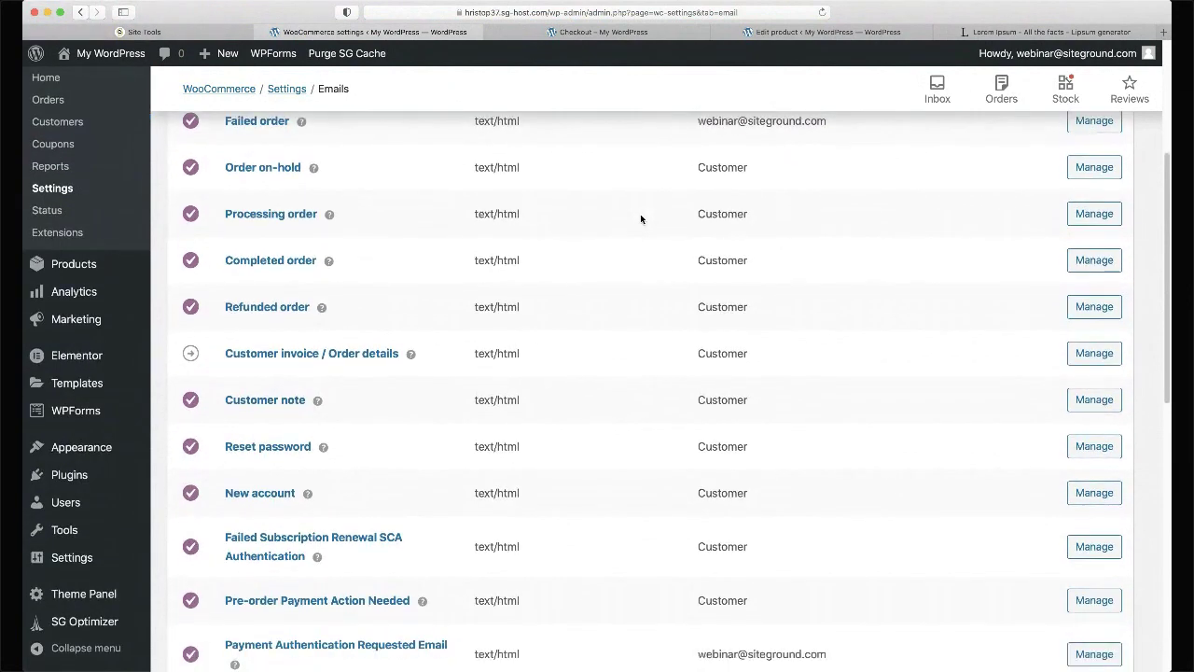
mouse_move(191, 214)
mouse_move(191, 167)
- Uncheck and save 'Enable this email notification' for Processing order, back on the Emails list
click(1096, 216)
click(408, 264)
scroll(905, 363, down, 10)
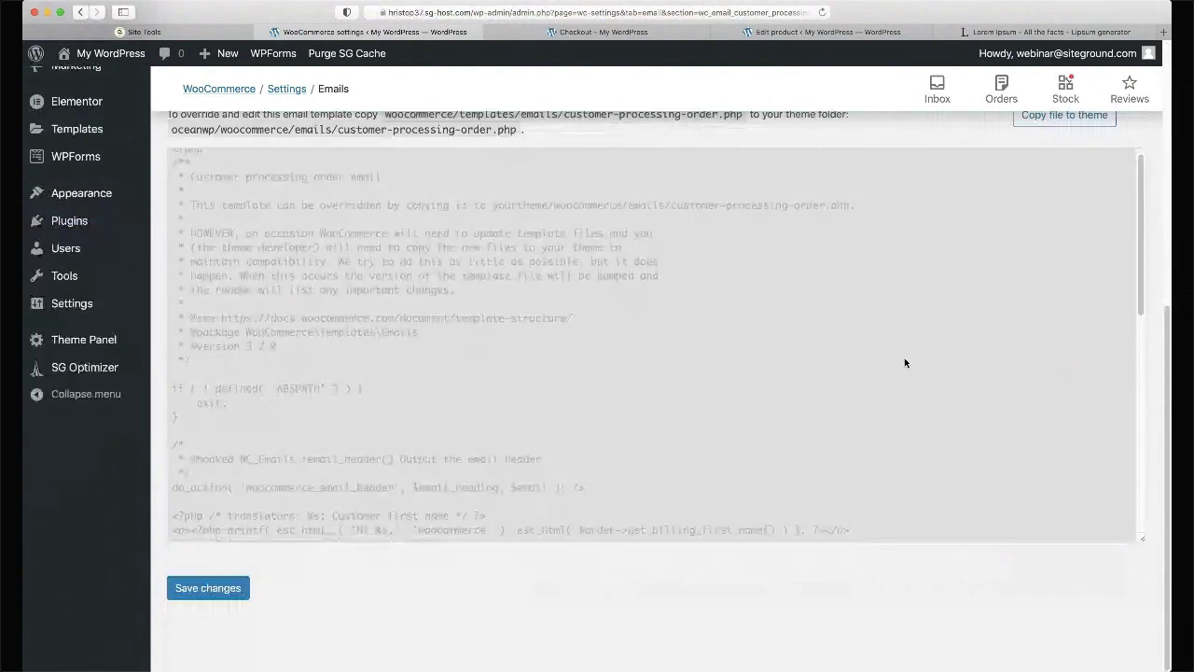
click(209, 589)
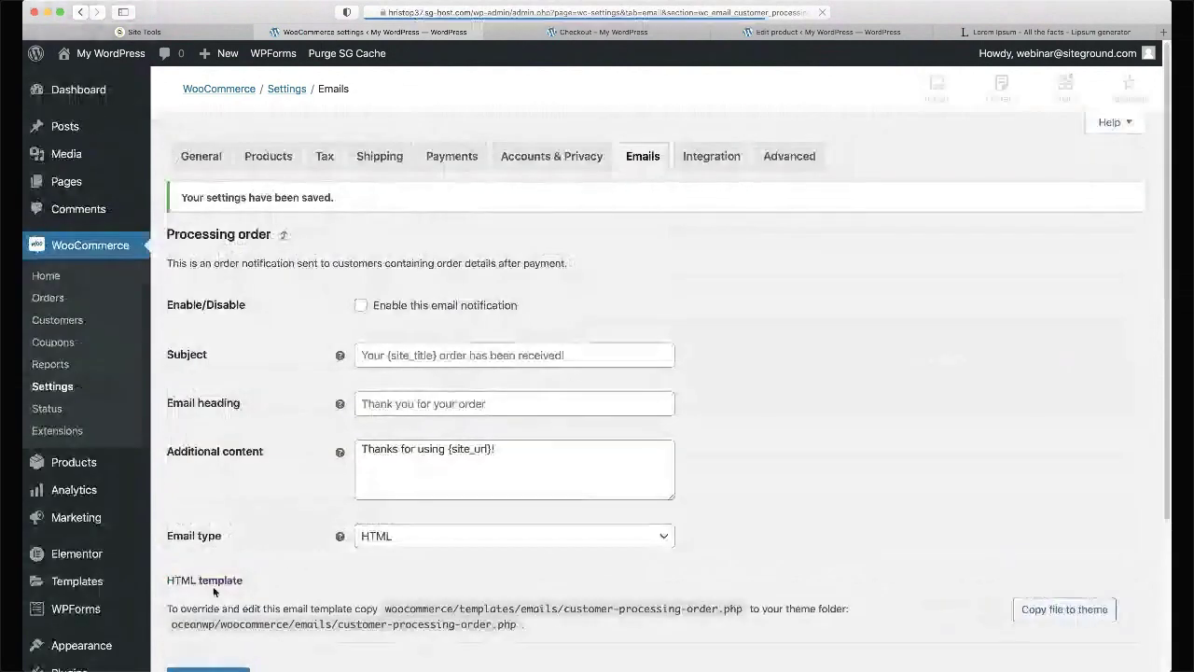
click(657, 158)
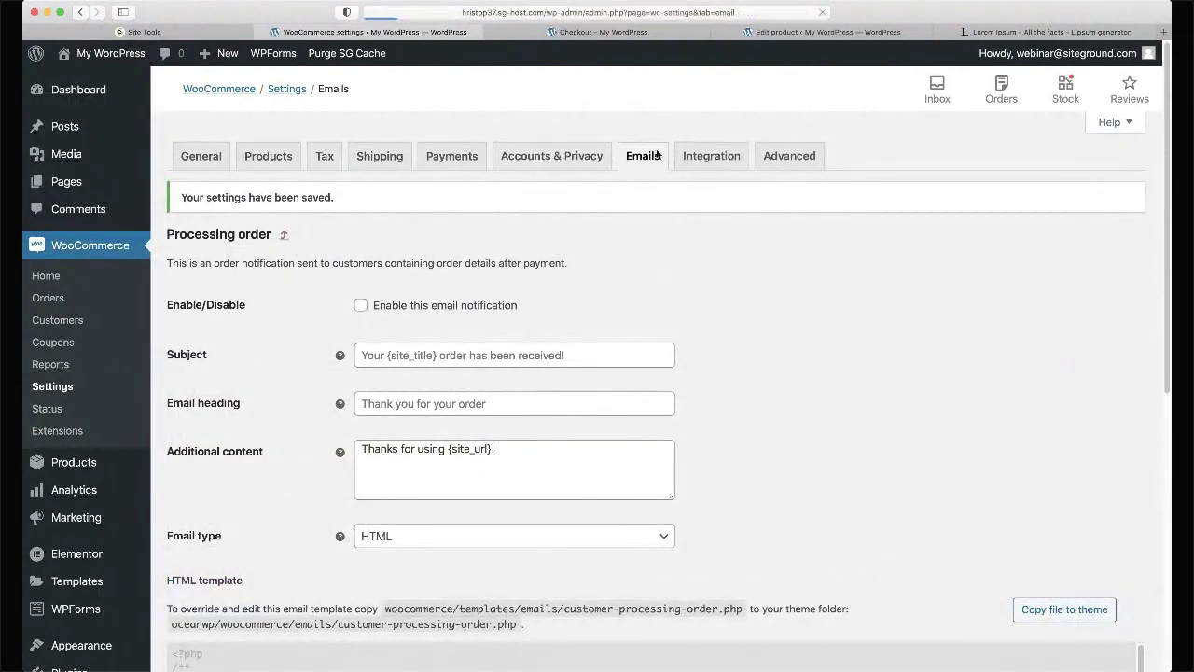
scroll(291, 348, down, 2)
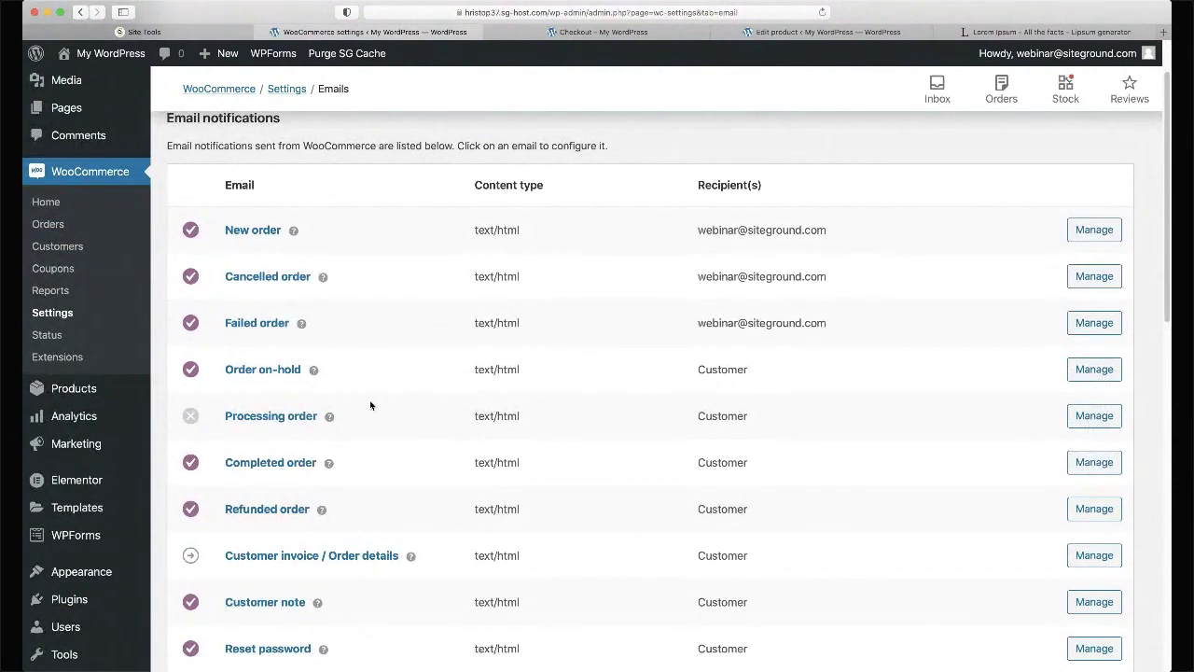
- Copy the Completed order email template file into the OceanWP theme
click(1110, 471)
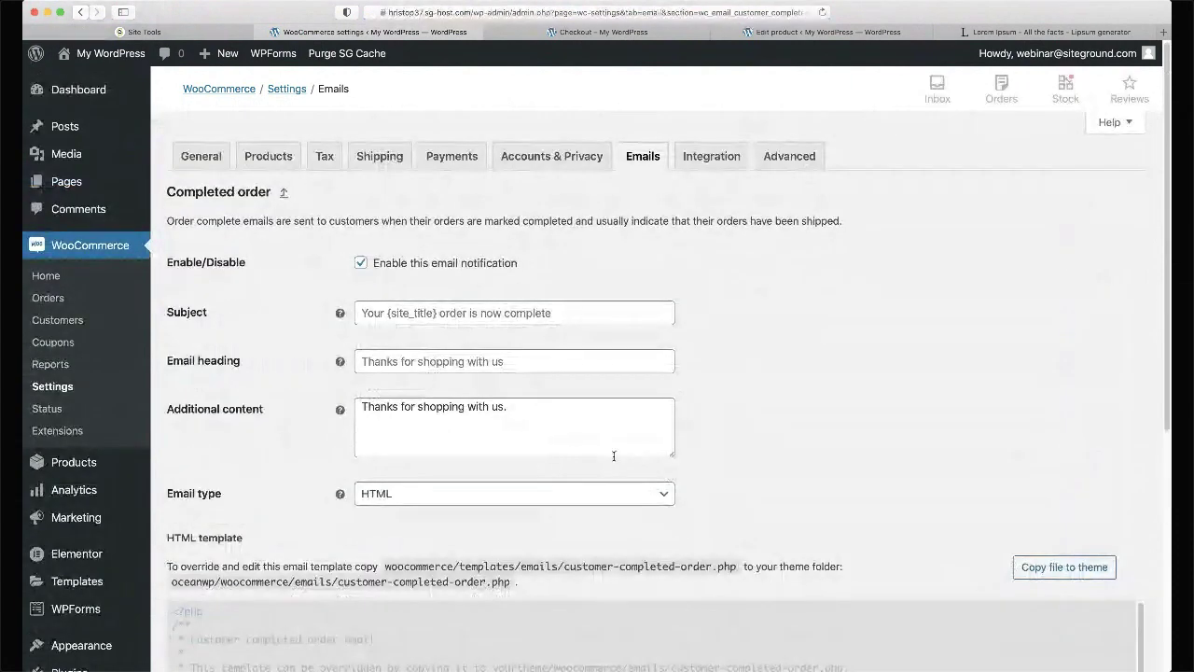
scroll(613, 456, down, 3)
click(1071, 450)
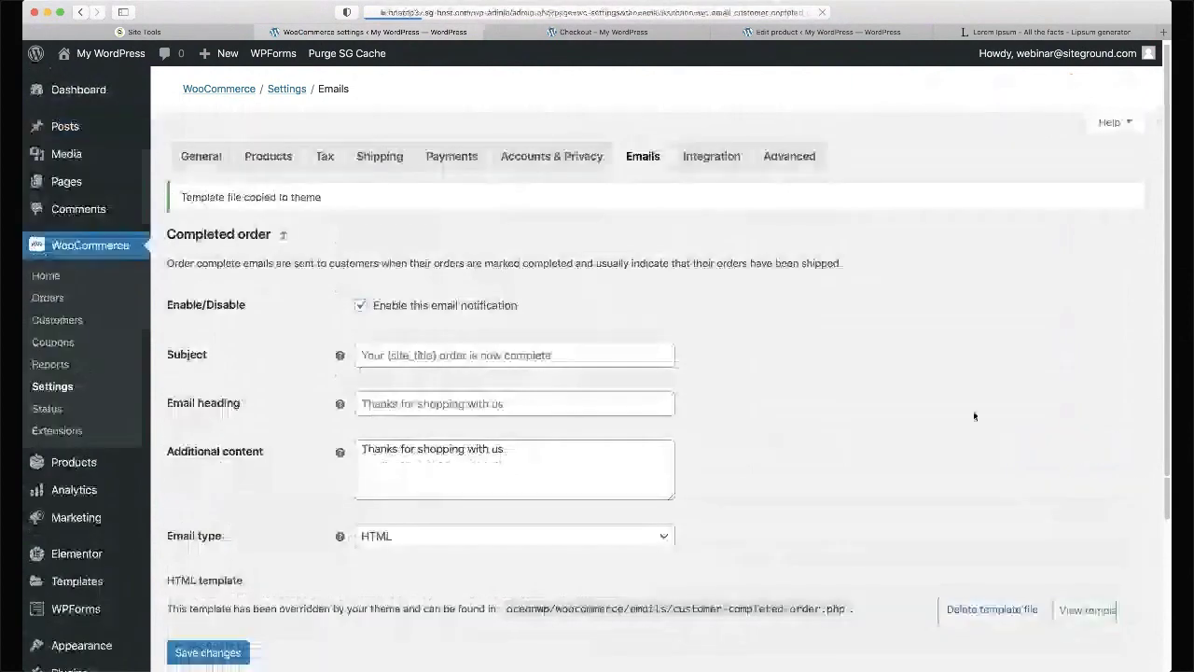
- Inspect the copied template code, including the order_details hook, then go back to the Emails list
scroll(963, 403, down, 5)
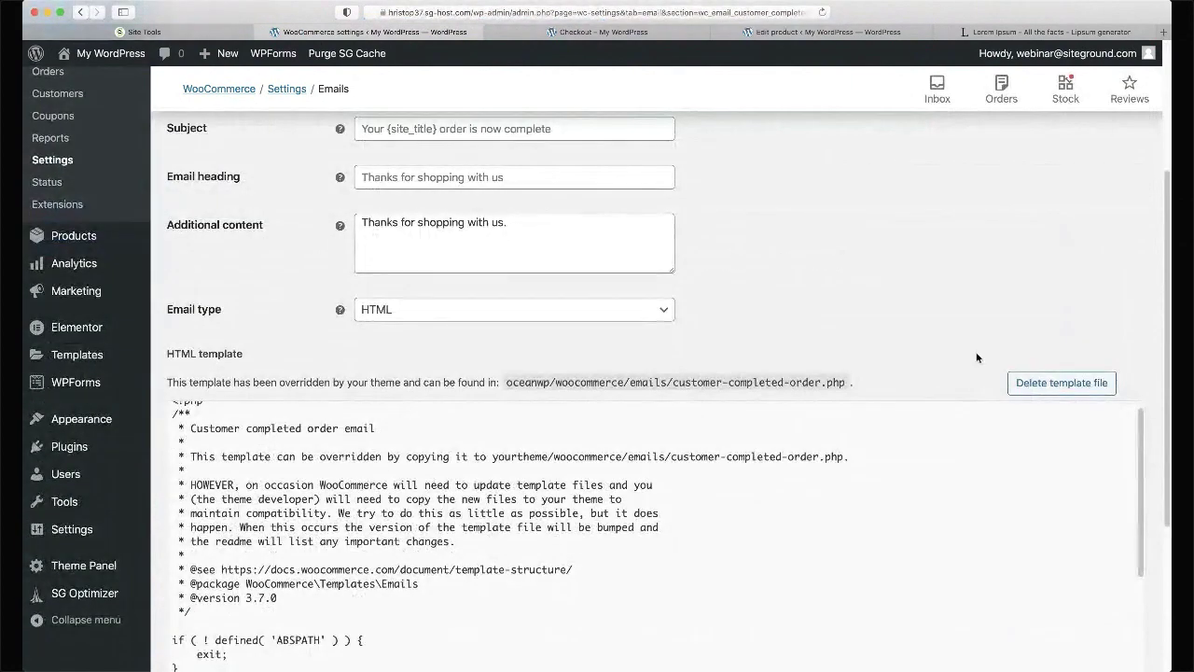
scroll(940, 343, down, 5)
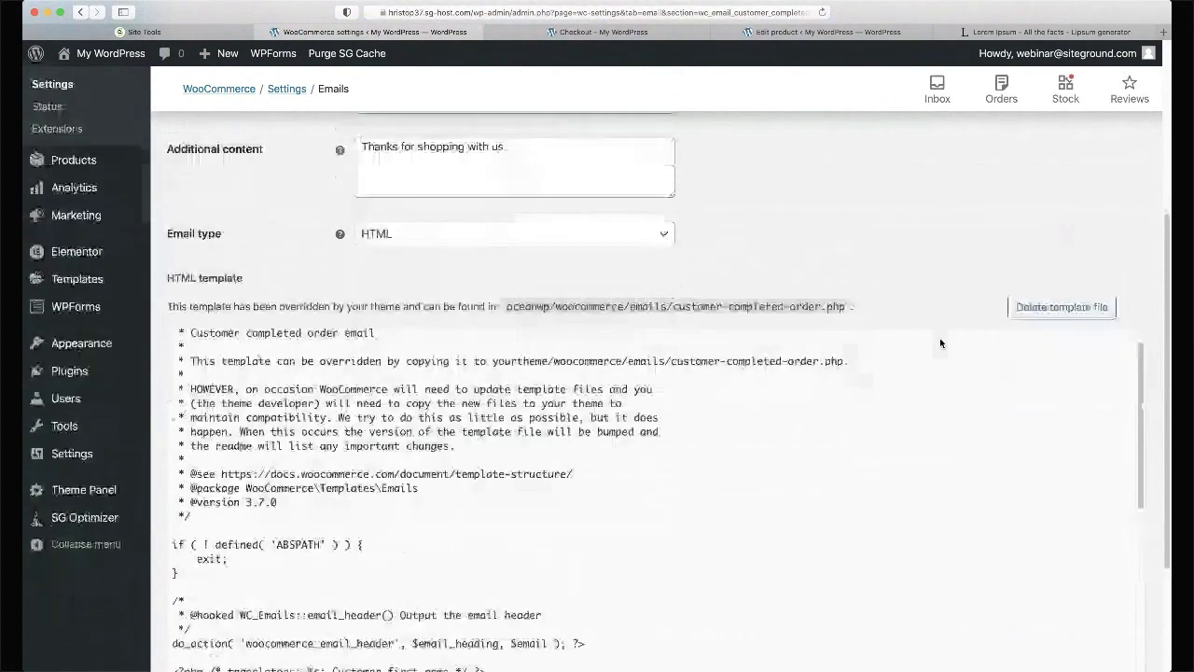
scroll(747, 331, down, 8)
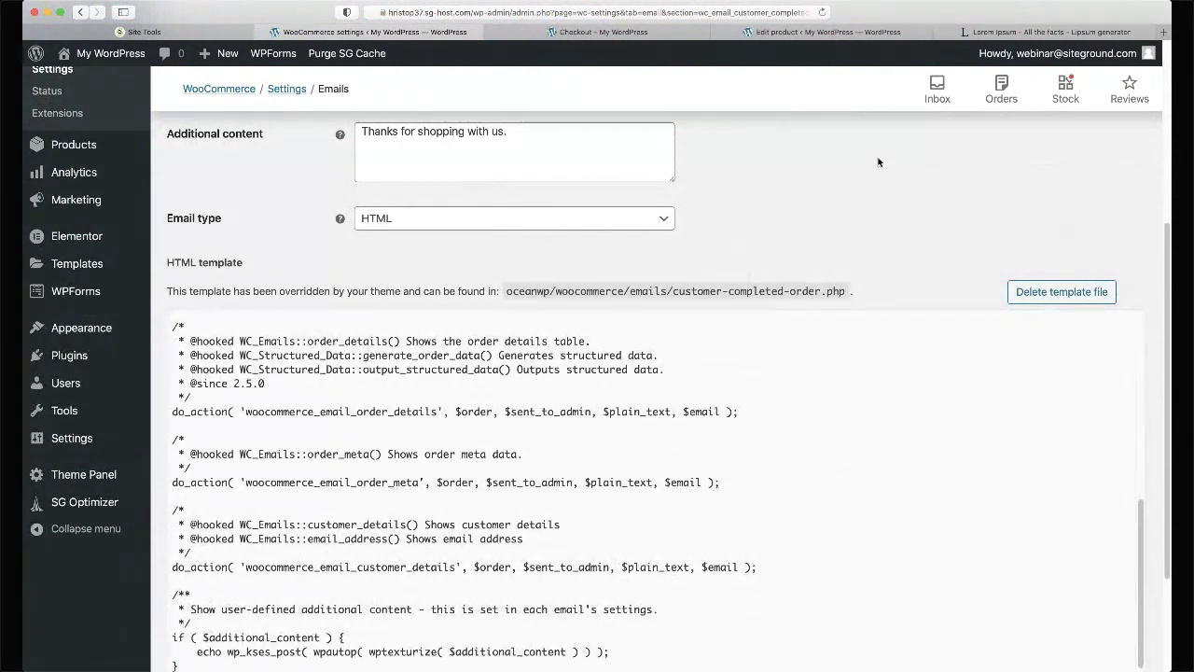
scroll(612, 315, down, 3)
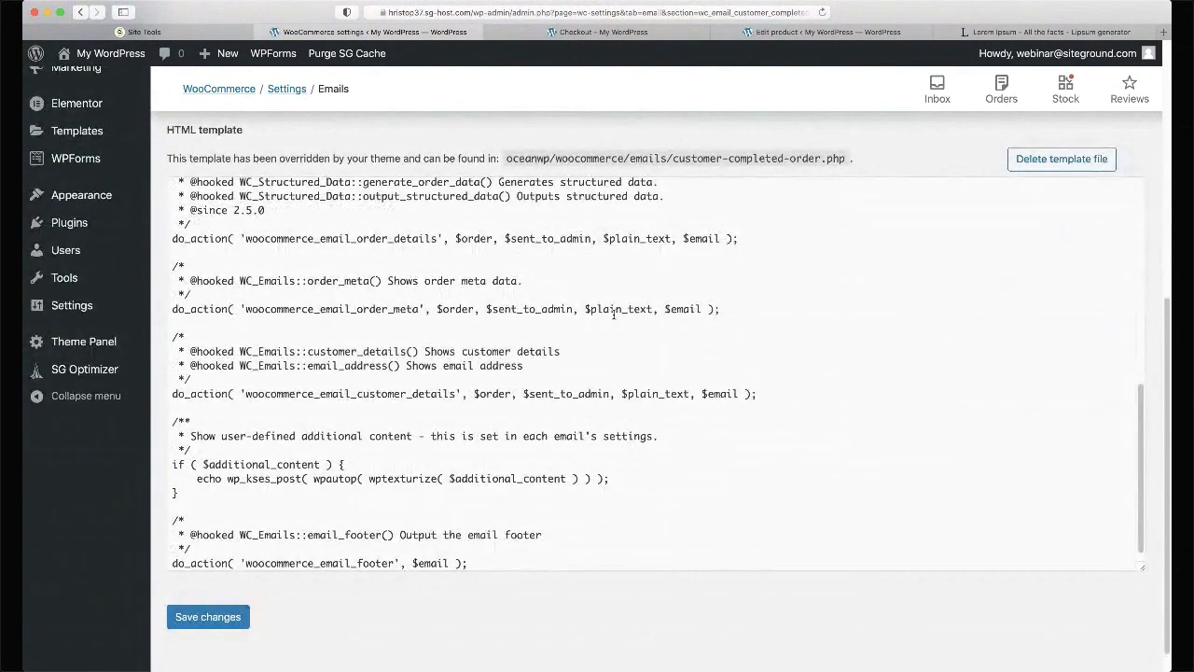
scroll(613, 316, down, 2)
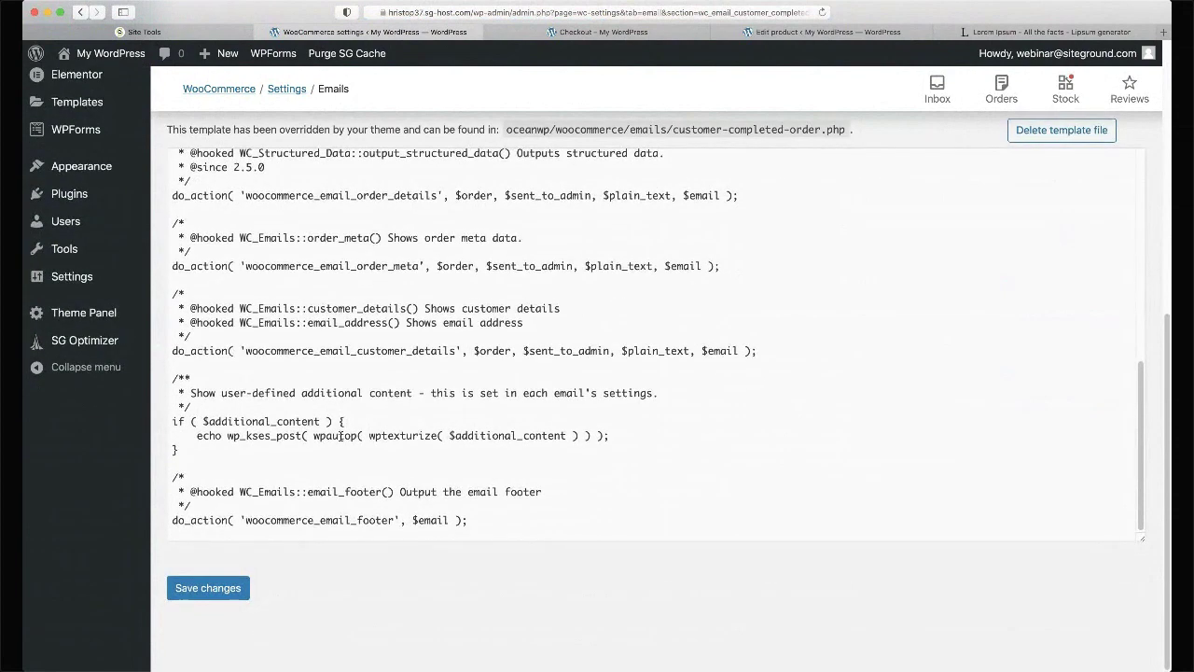
scroll(341, 436, up, 8)
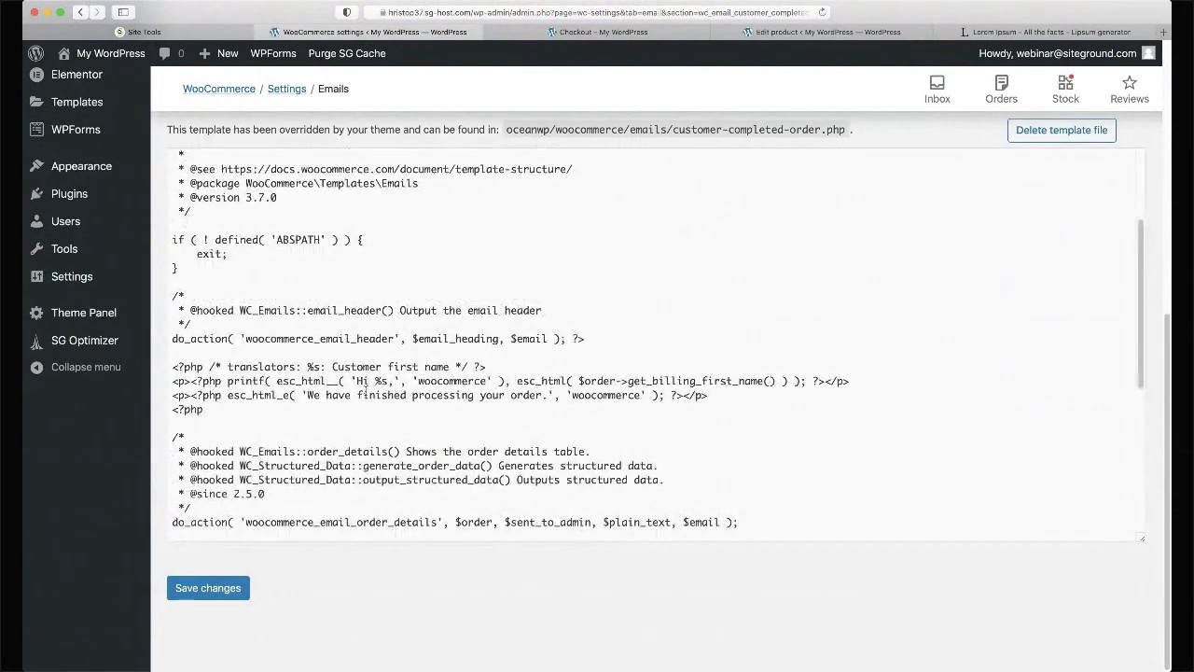
triple_click(313, 448)
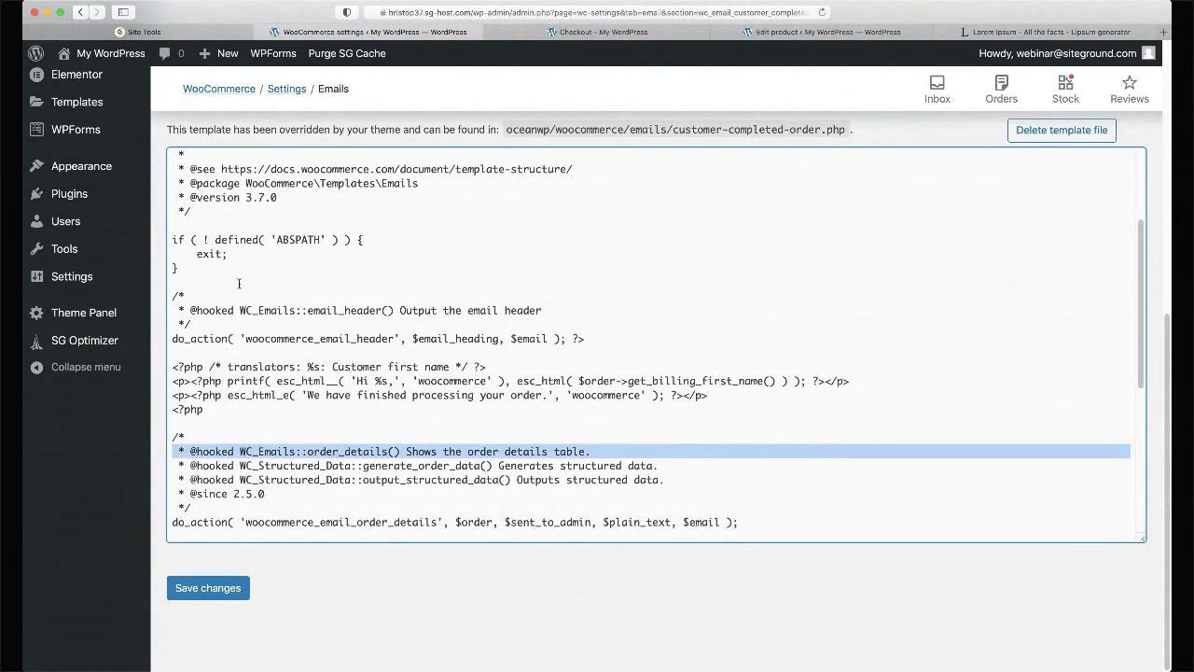
click(367, 380)
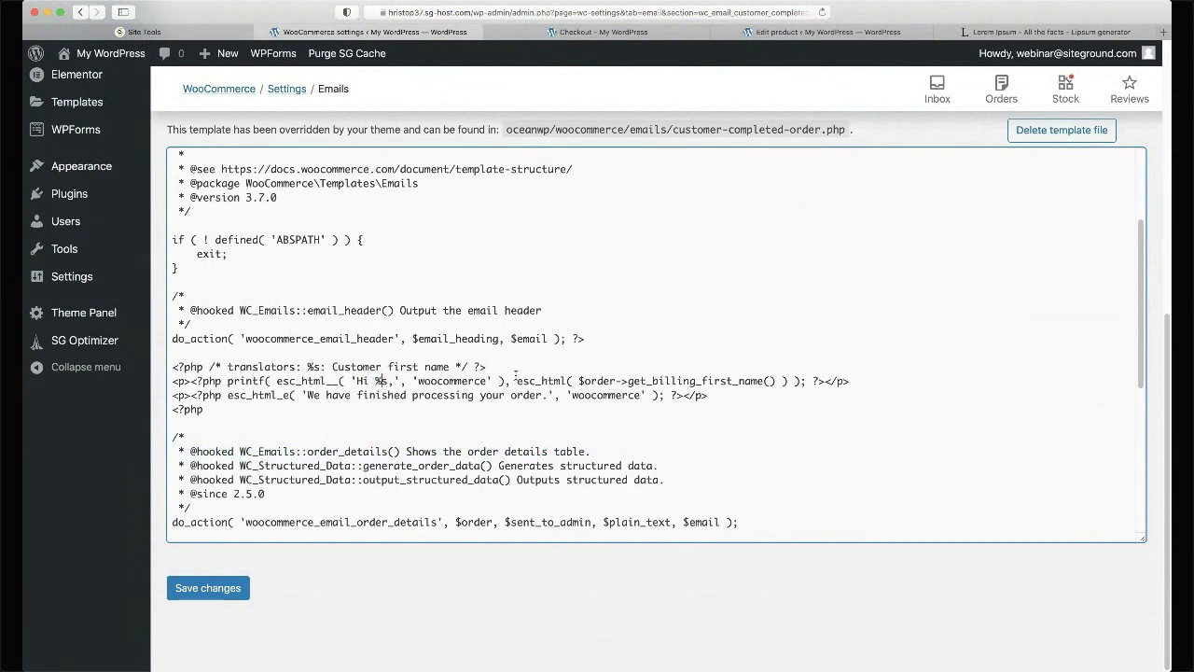
scroll(401, 404, up, 5)
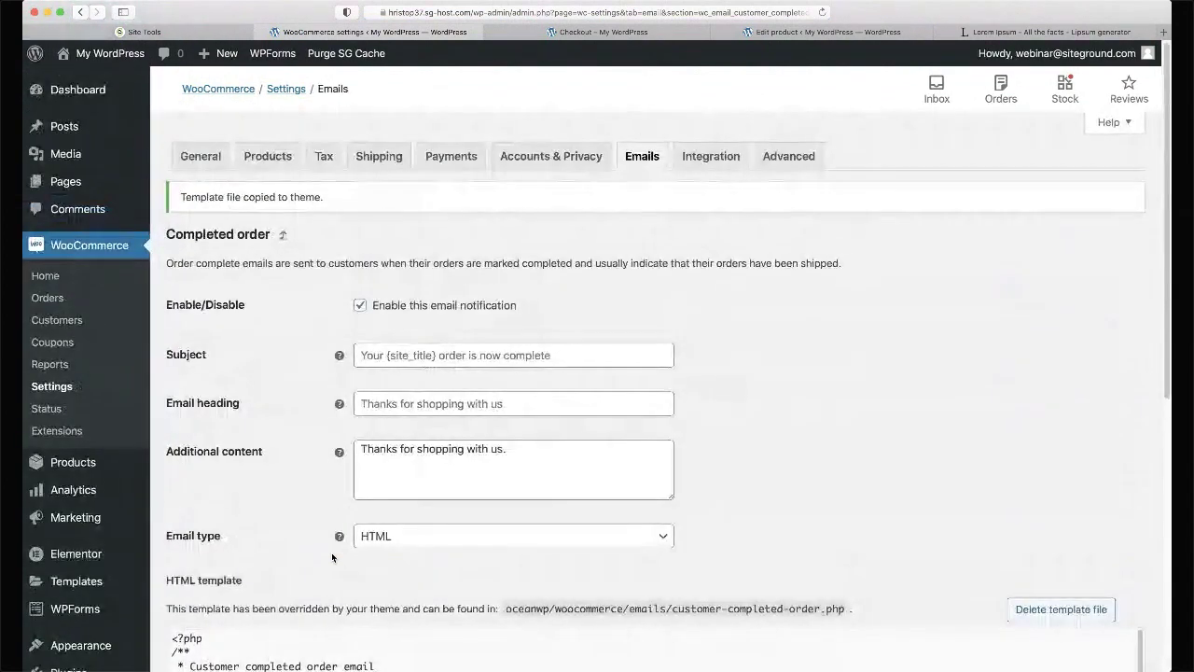
click(661, 156)
scroll(475, 305, down, 3)
scroll(475, 306, down, 15)
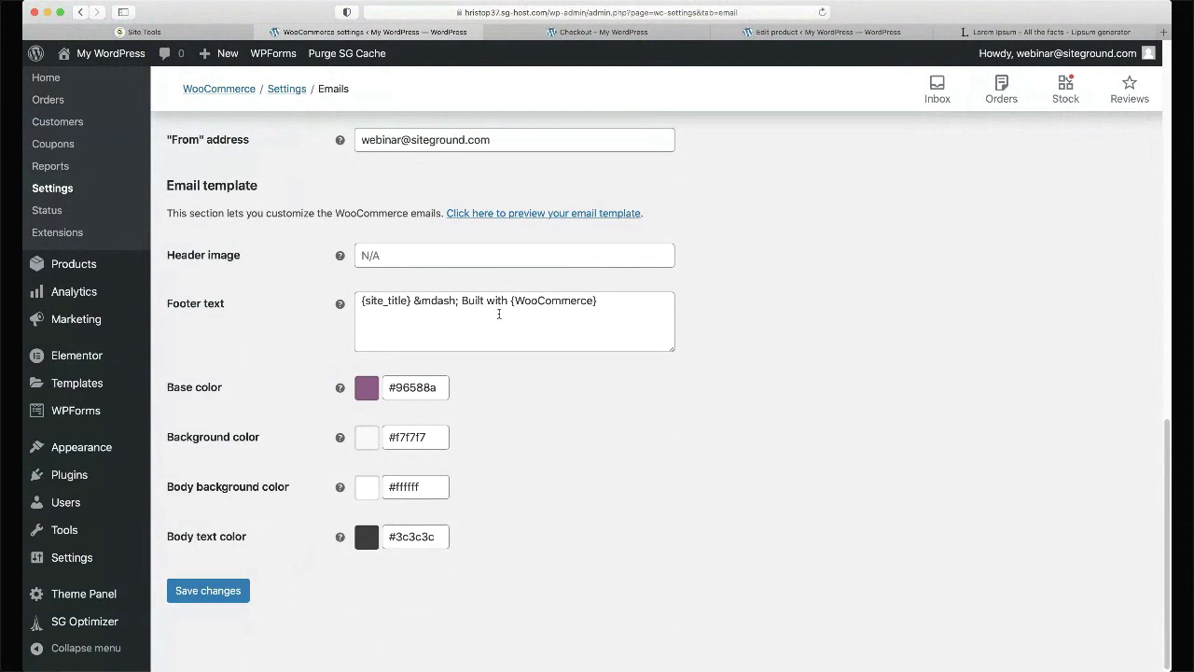
- Change the email 'From' name to 'My Store'
scroll(499, 314, up, 3)
triple_click(413, 210)
text(My n)
key(BackSpace)
text(Store)
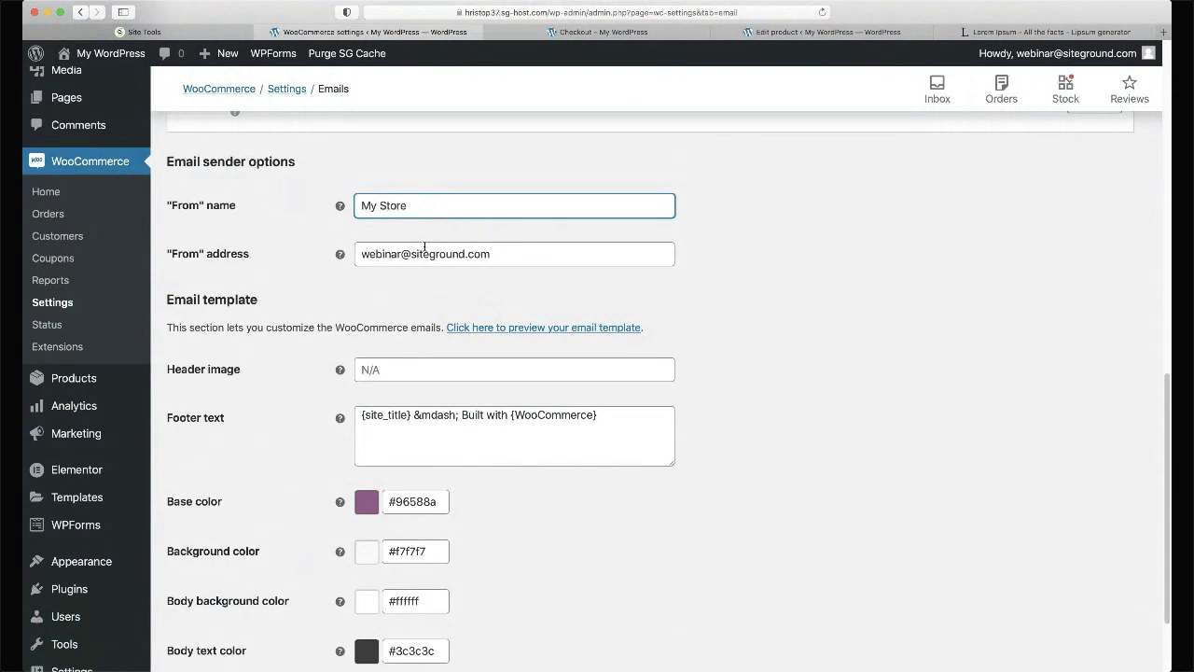
- Pick green #65dc6b as the email base colour and save the changes
scroll(299, 336, down, 3)
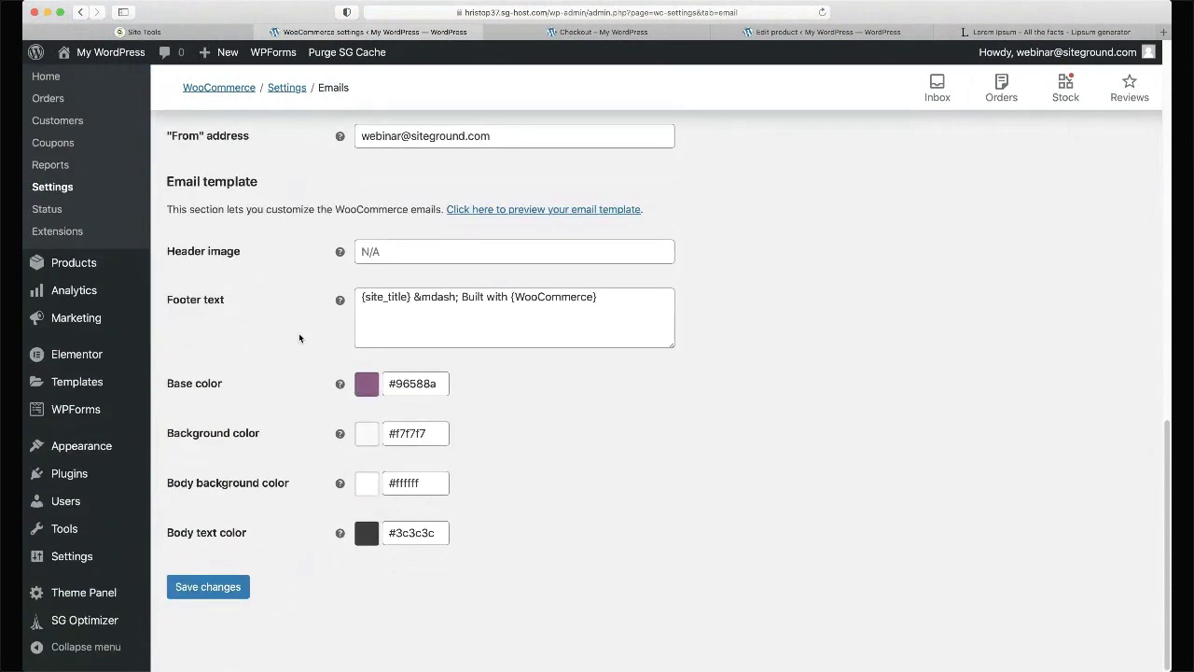
click(407, 248)
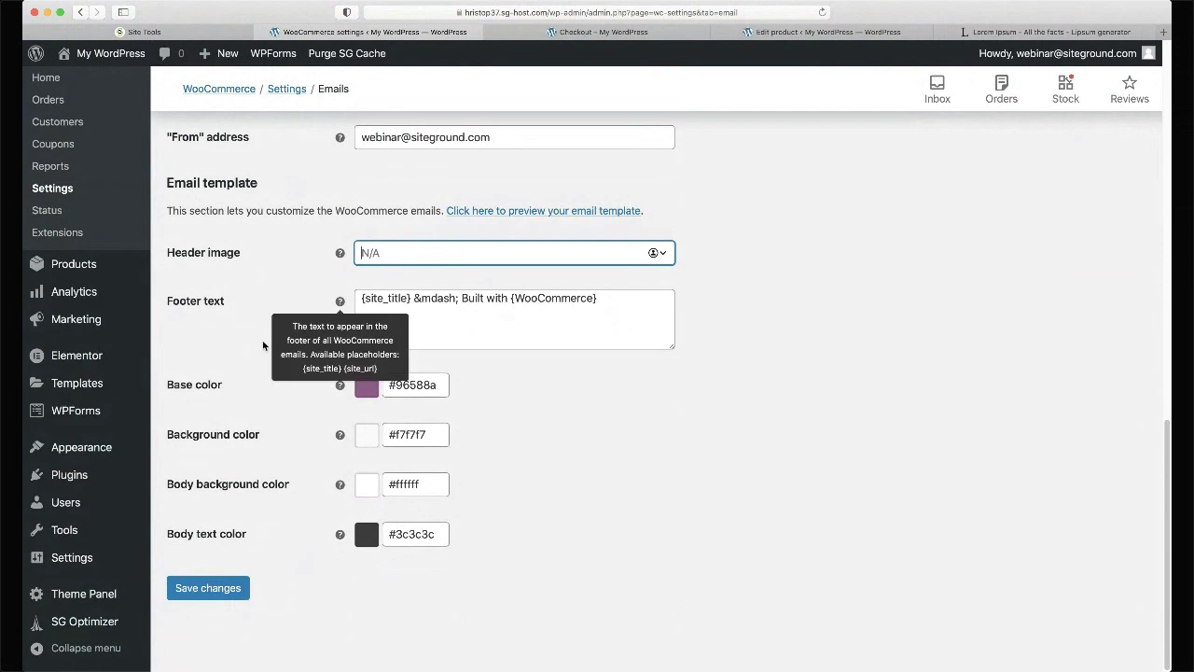
click(542, 304)
click(382, 384)
click(396, 382)
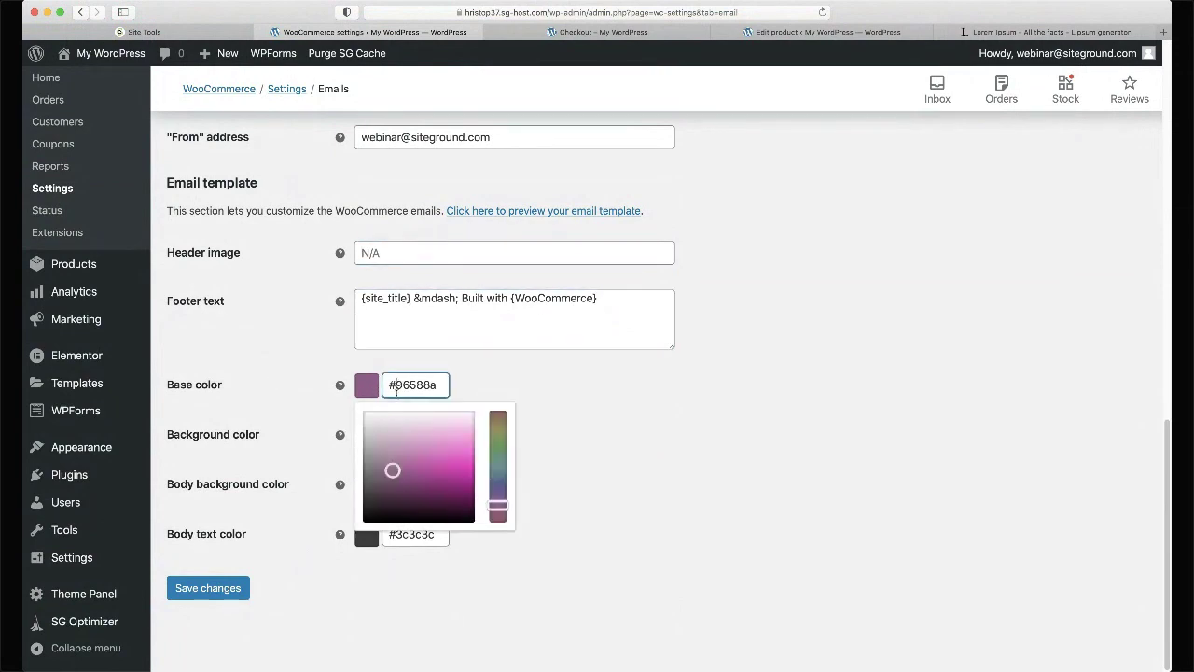
click(497, 455)
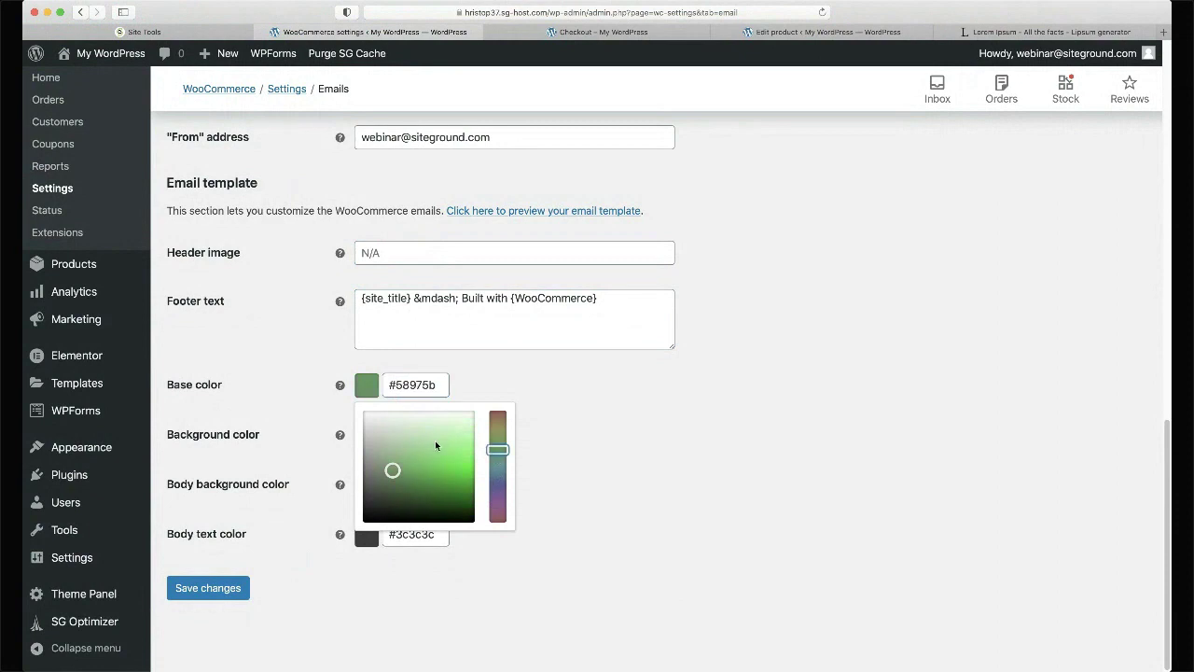
click(436, 457)
scroll(498, 503, down, 1)
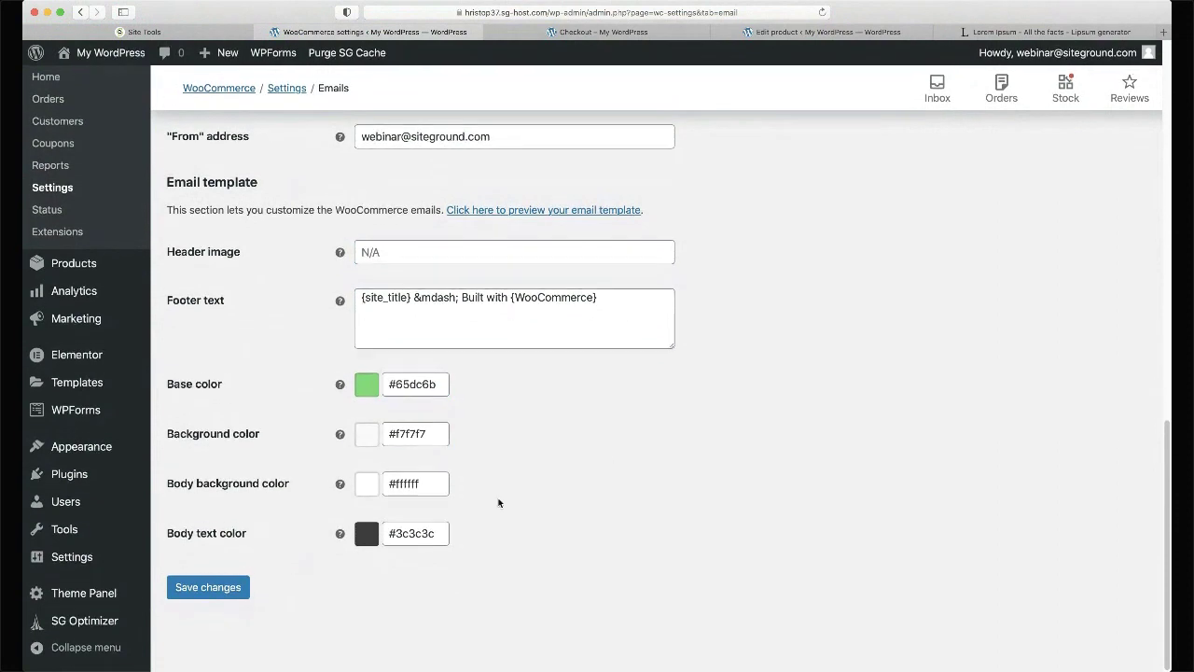
click(207, 587)
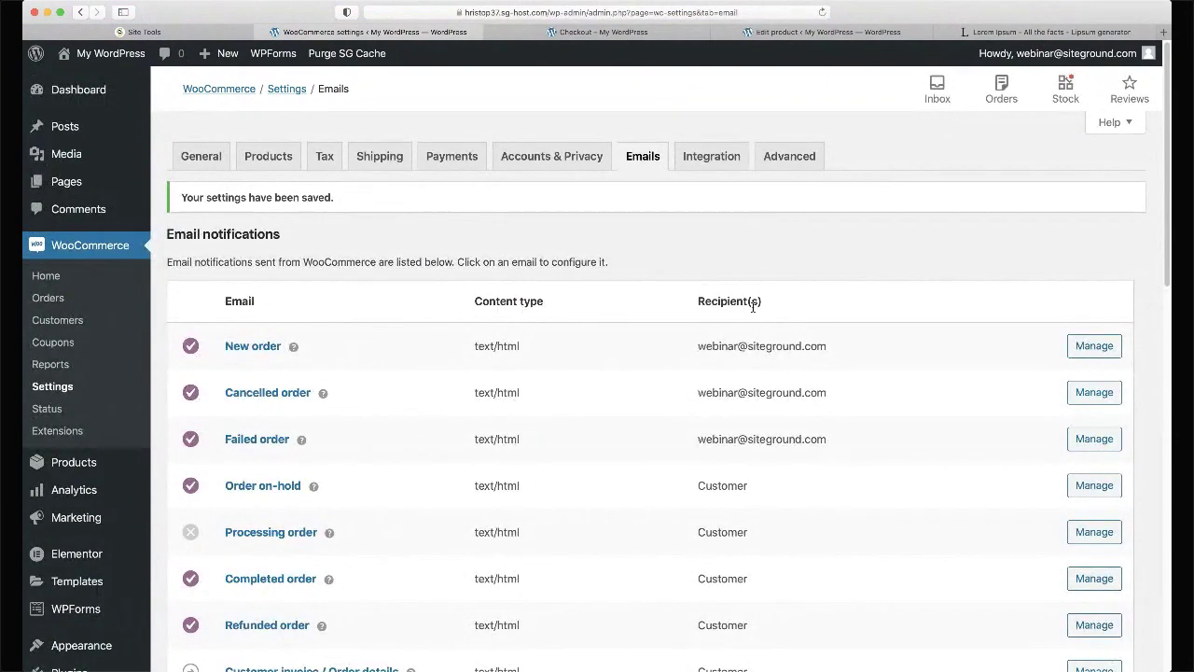
- Check the saved 'My Store' sender name and green base colour, then go to Analytics
scroll(426, 326, down, 15)
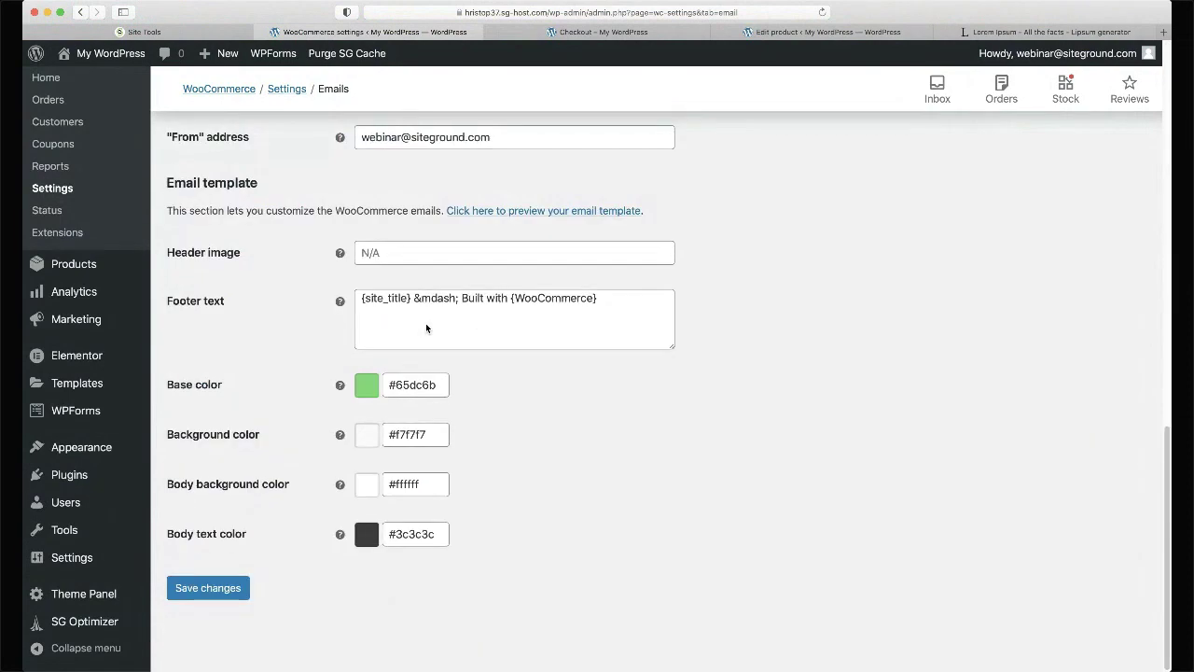
scroll(842, 358, up, 3)
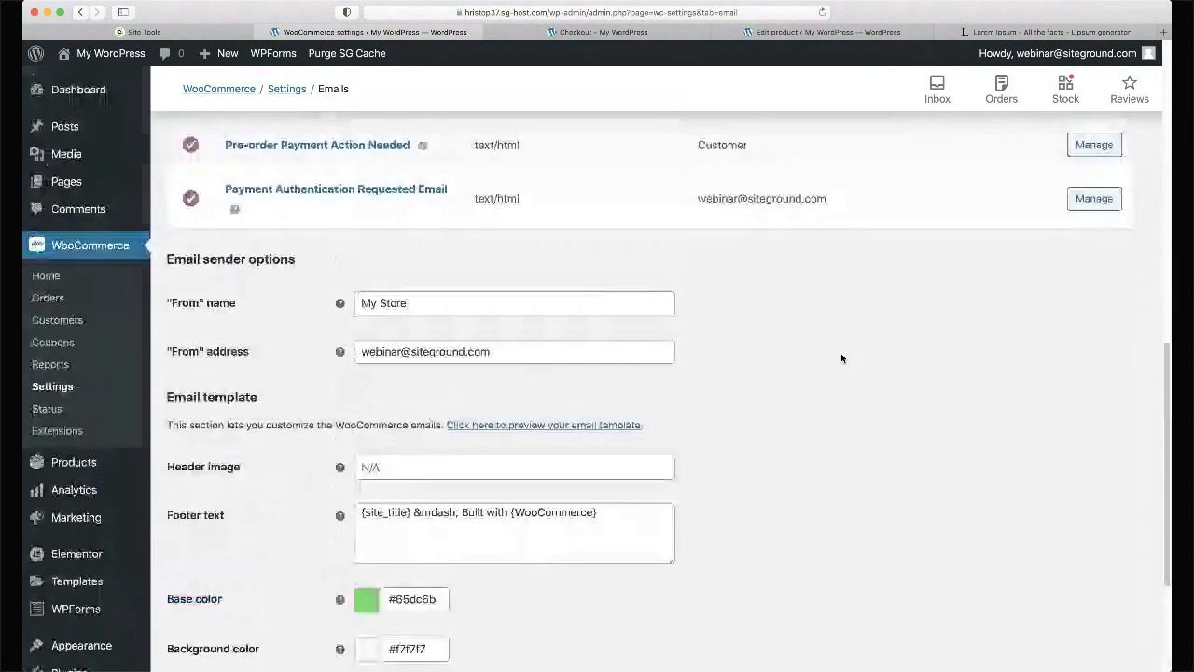
scroll(842, 358, down, 2)
scroll(841, 358, down, 1)
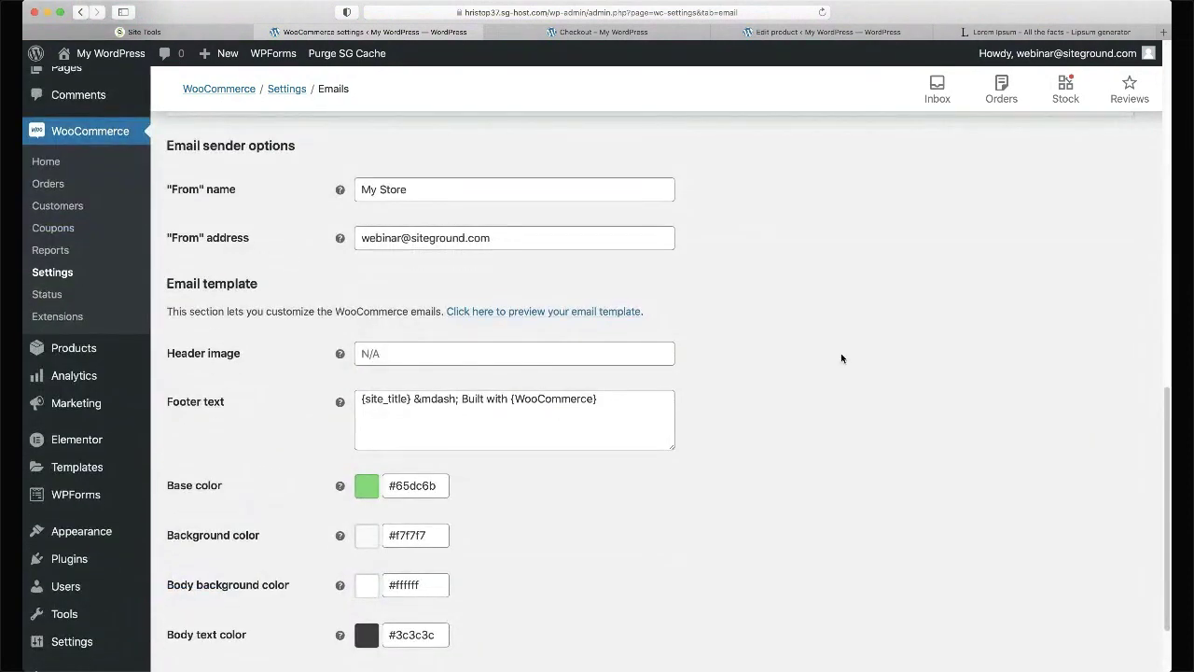
scroll(840, 358, up, 3)
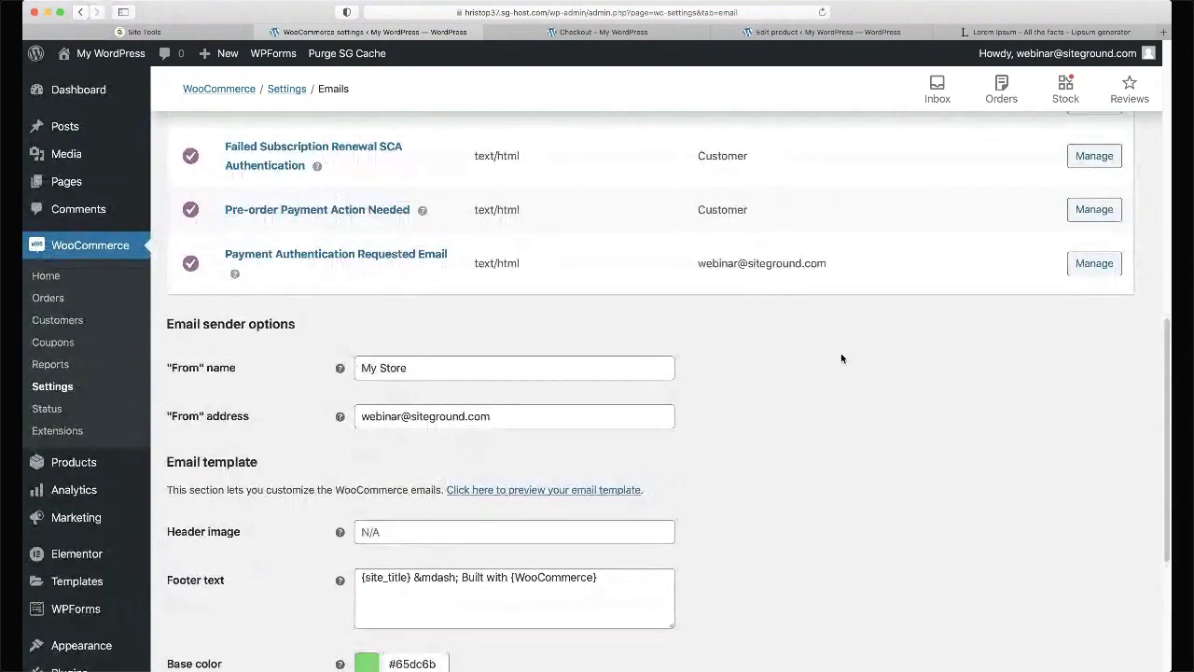
scroll(840, 358, up, 3)
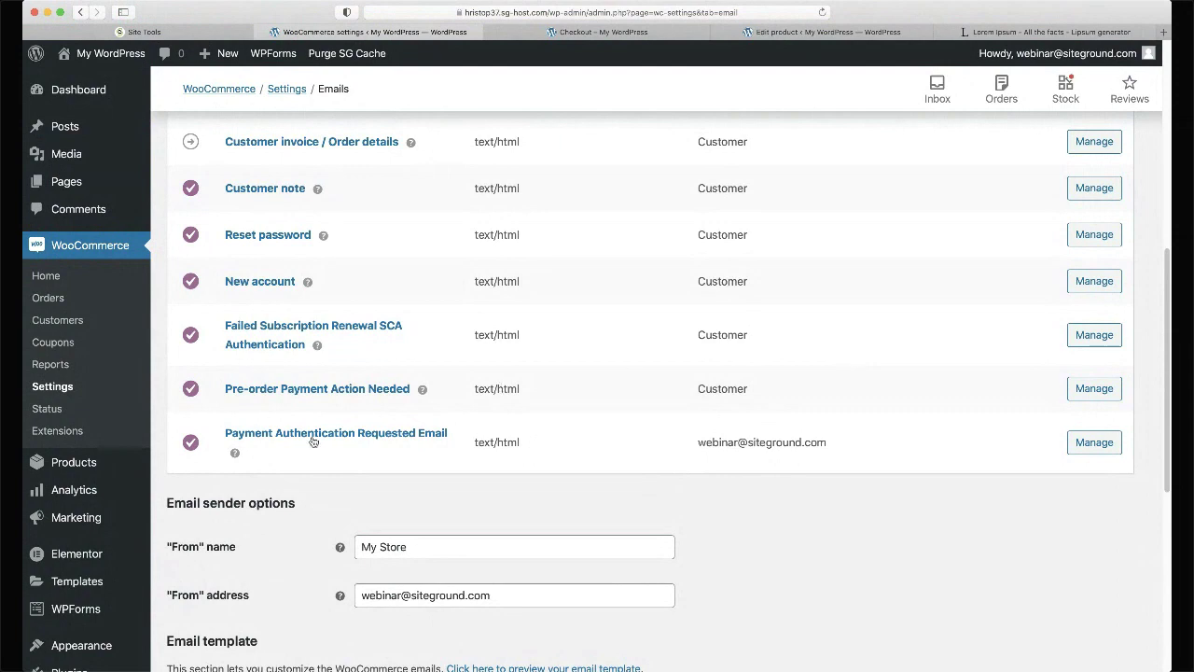
click(67, 502)
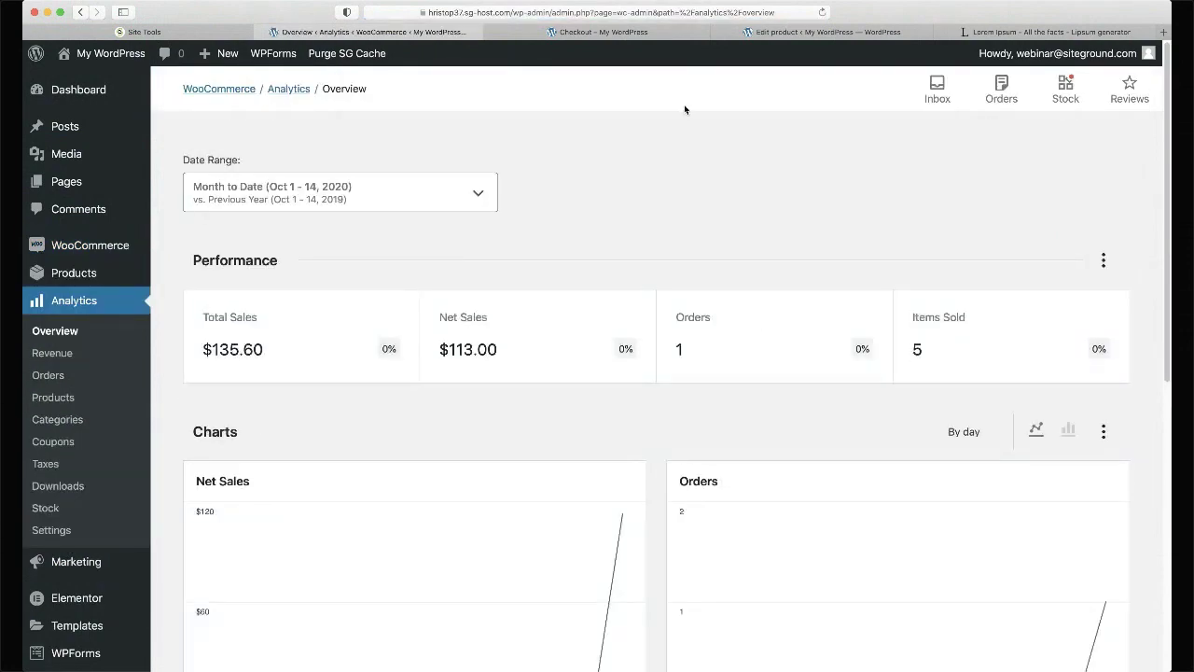
- Review the Analytics figures ($135.60 total sales, 1 order), then open Coupons under WooCommerce
scroll(684, 109, down, 1)
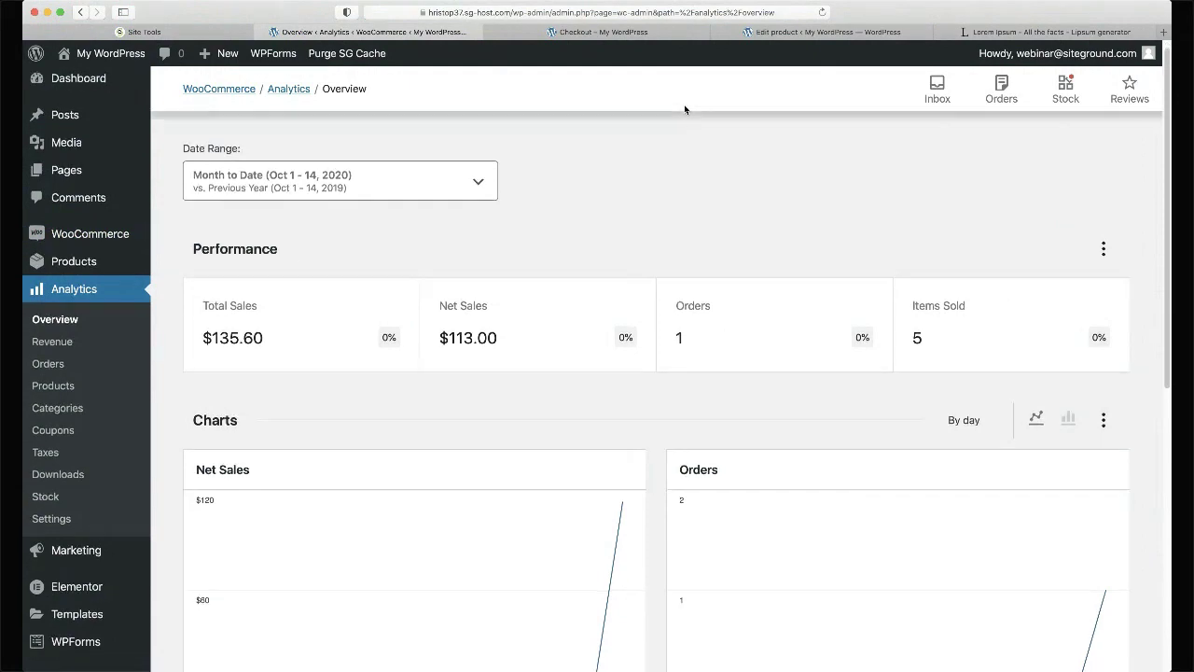
scroll(685, 109, down, 3)
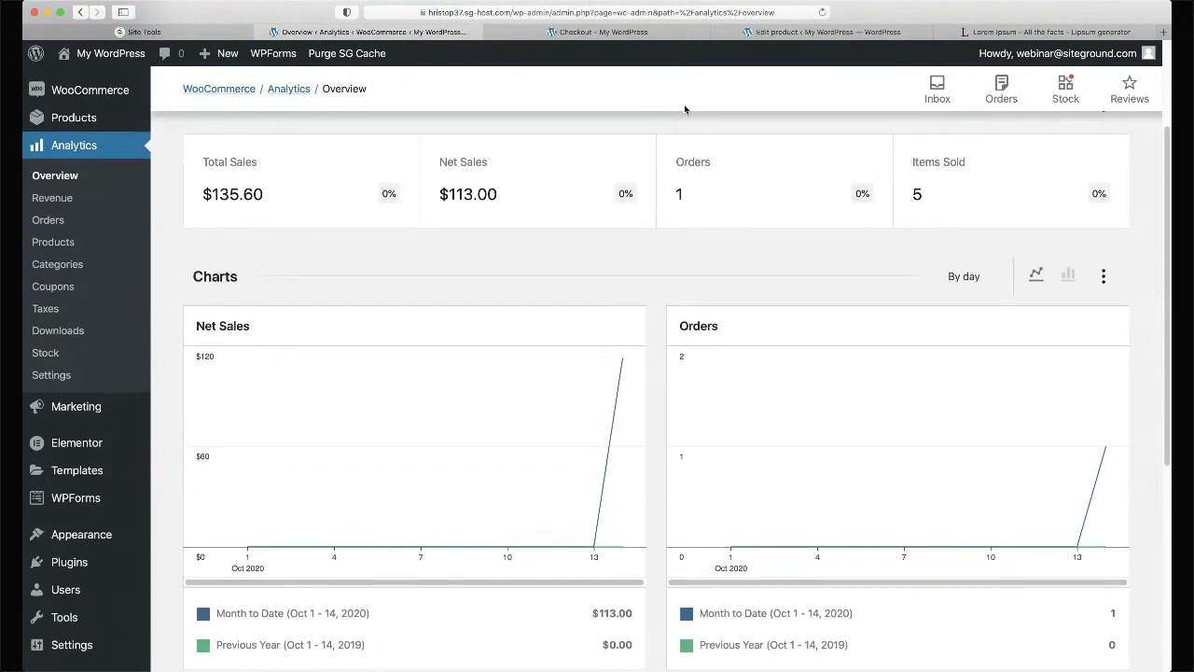
scroll(684, 109, up, 2)
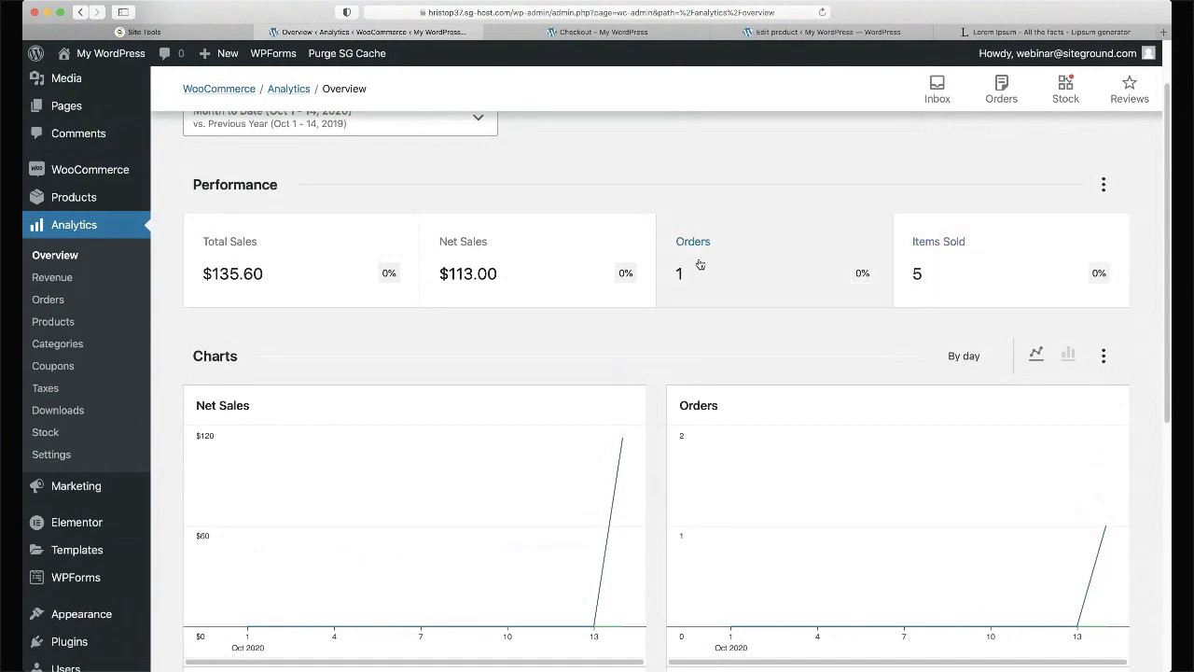
scroll(394, 370, down, 2)
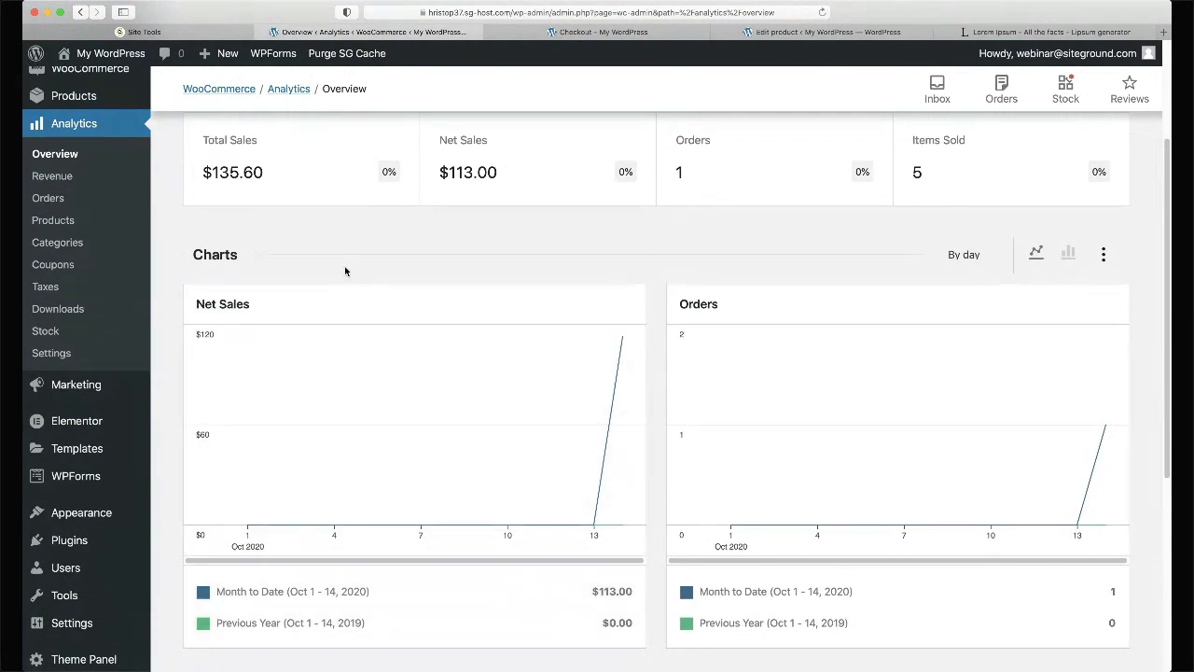
scroll(345, 270, up, 1)
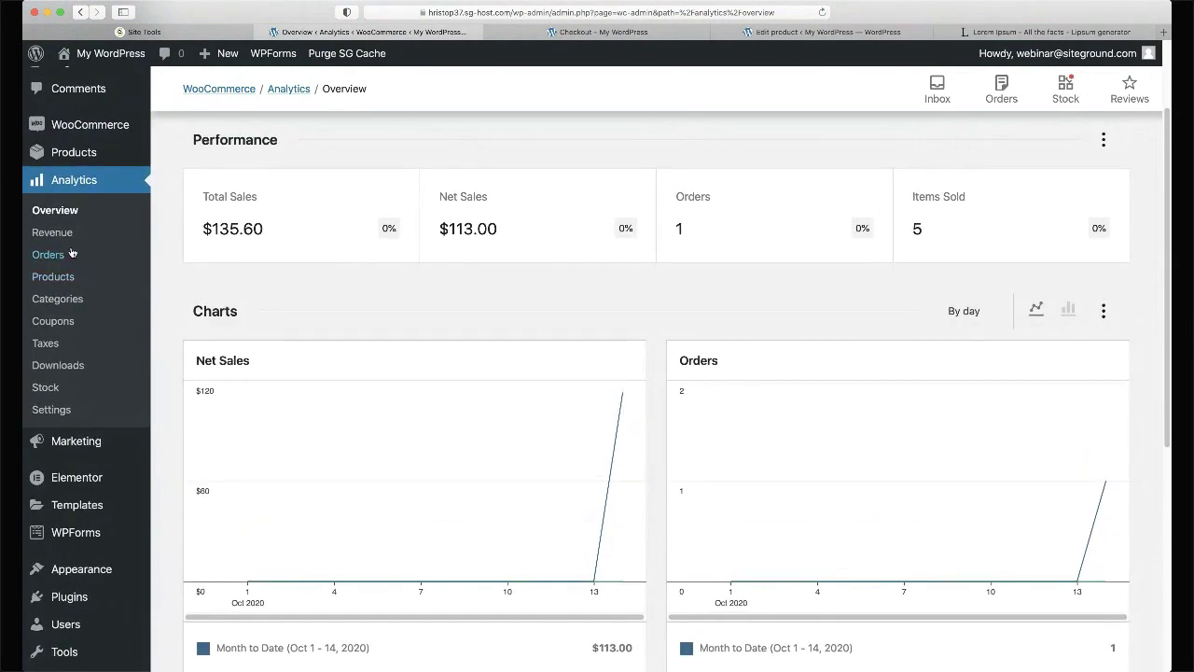
scroll(72, 253, up, 1)
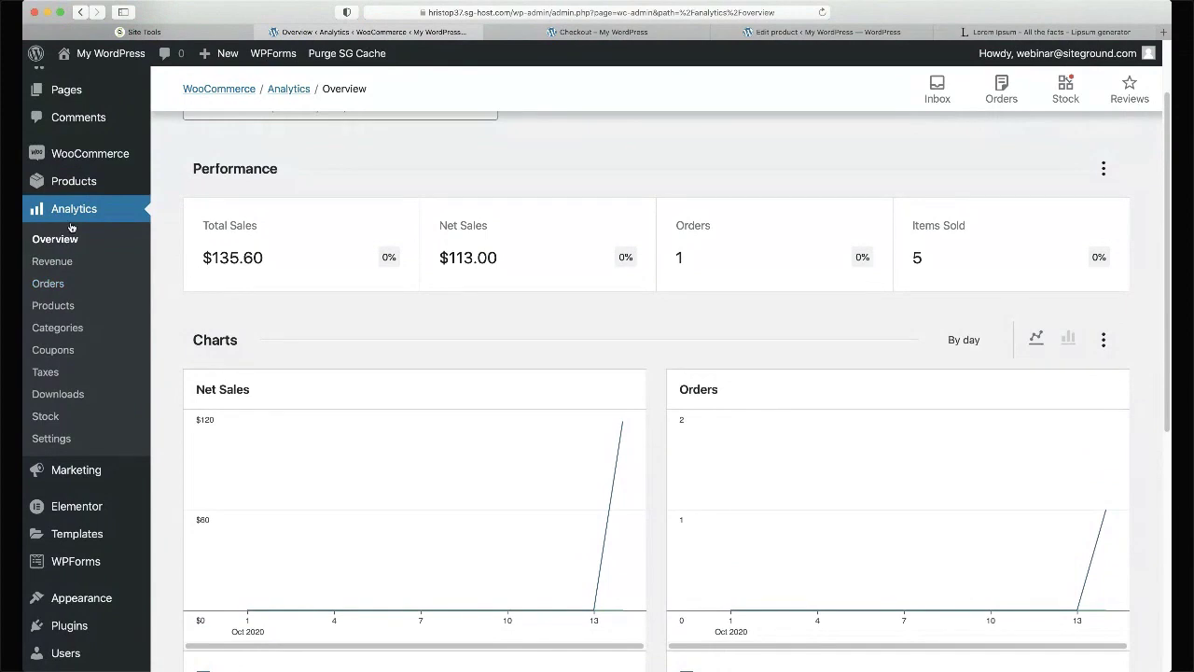
mouse_move(100, 158)
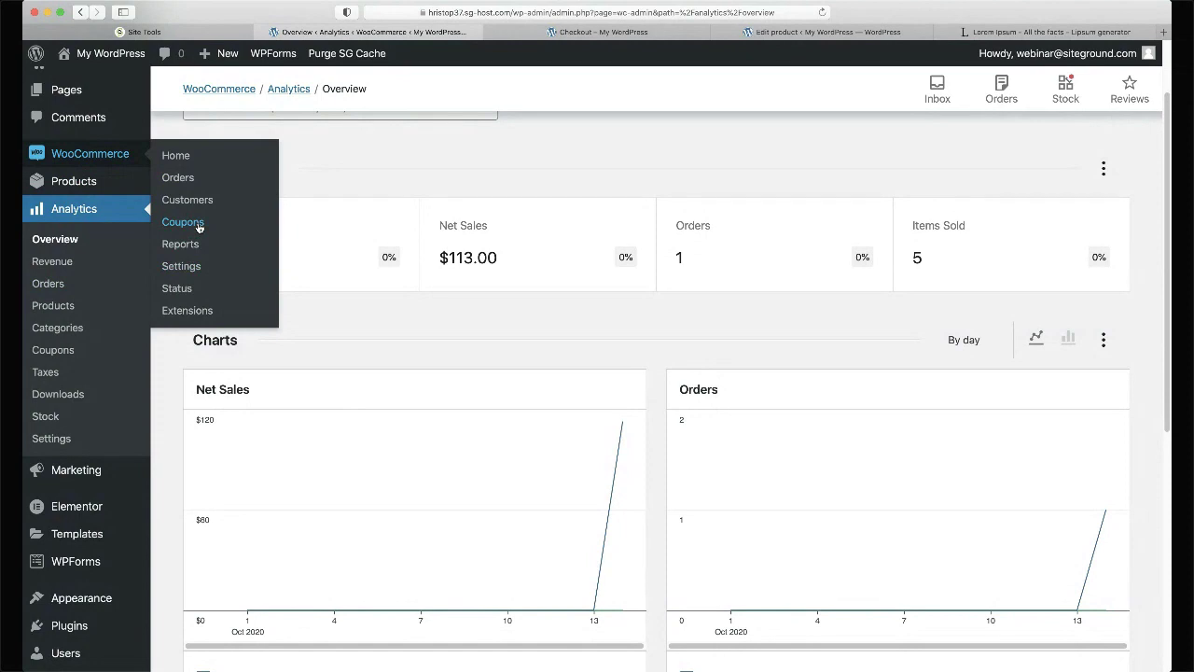
click(198, 223)
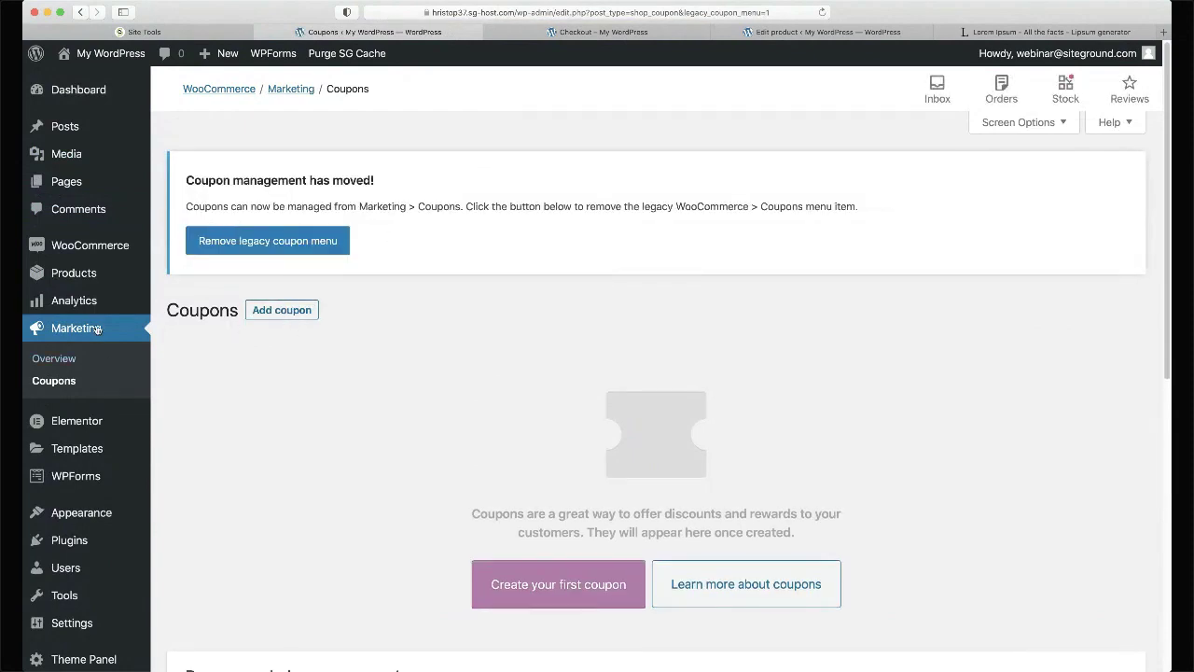
- Start a new coupon and enter 'webinar' as its coupon code
click(282, 310)
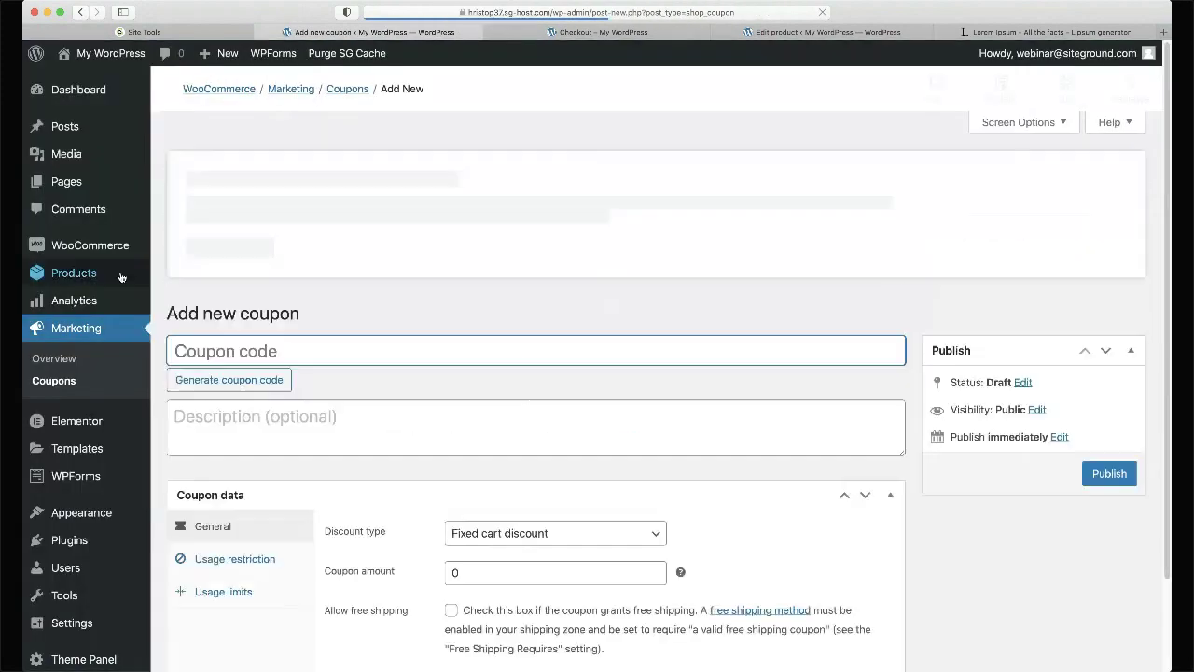
mouse_move(120, 255)
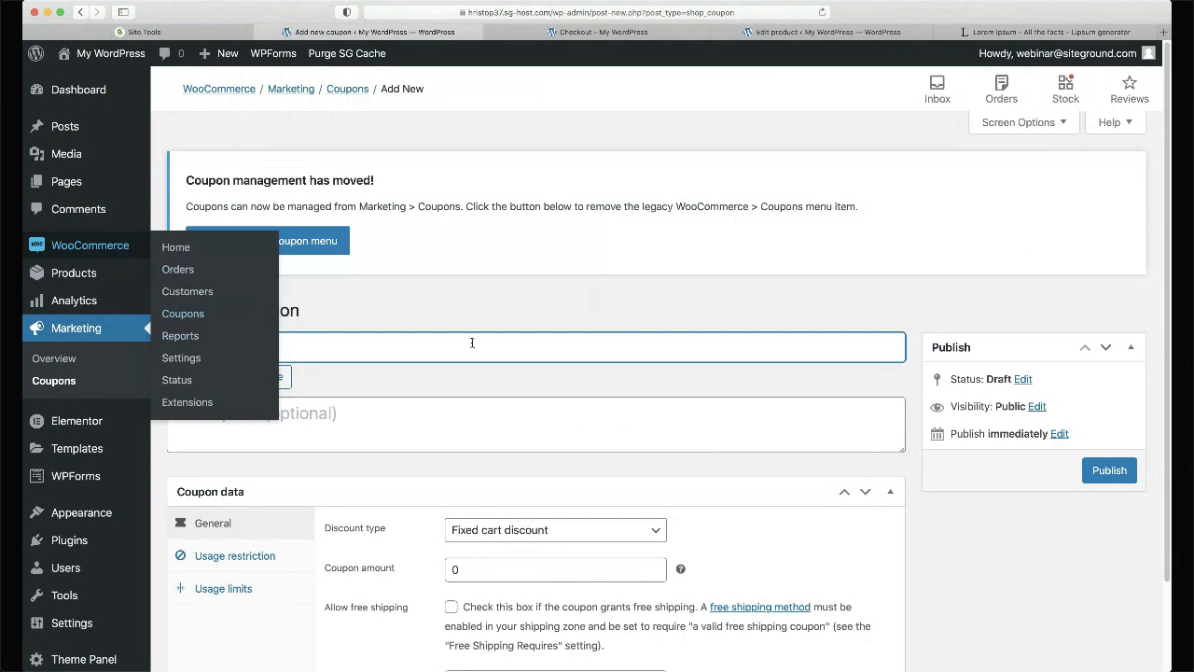
scroll(545, 358, down, 2)
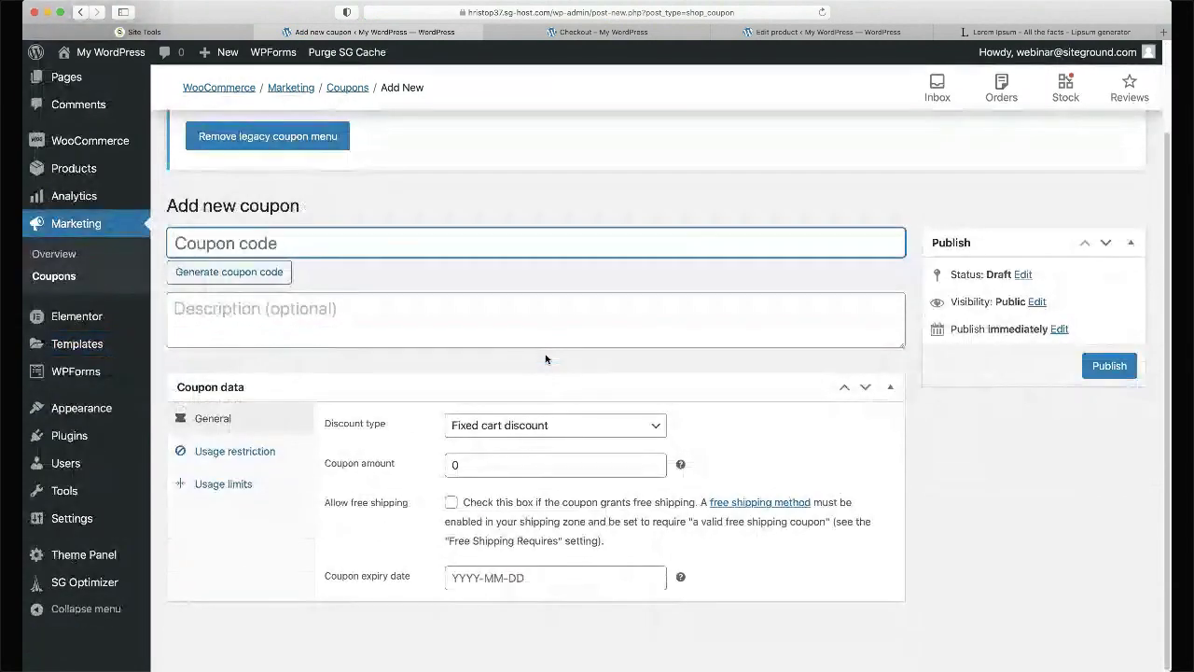
text(W)
key(BackSpace)
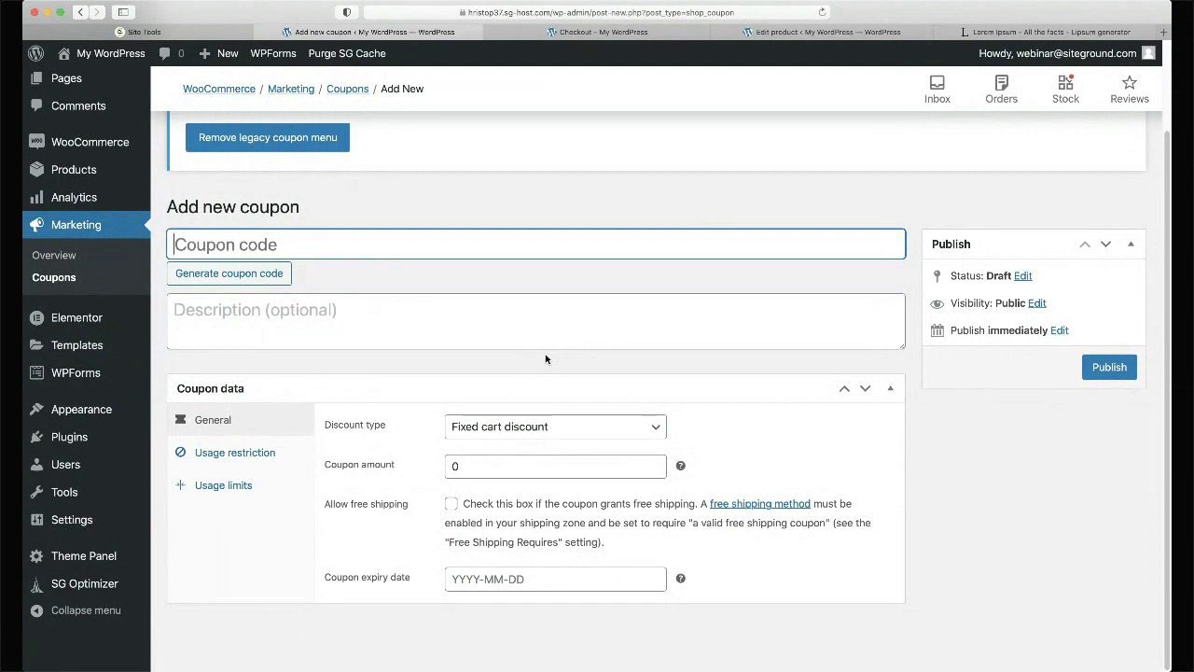
text(Webinar)
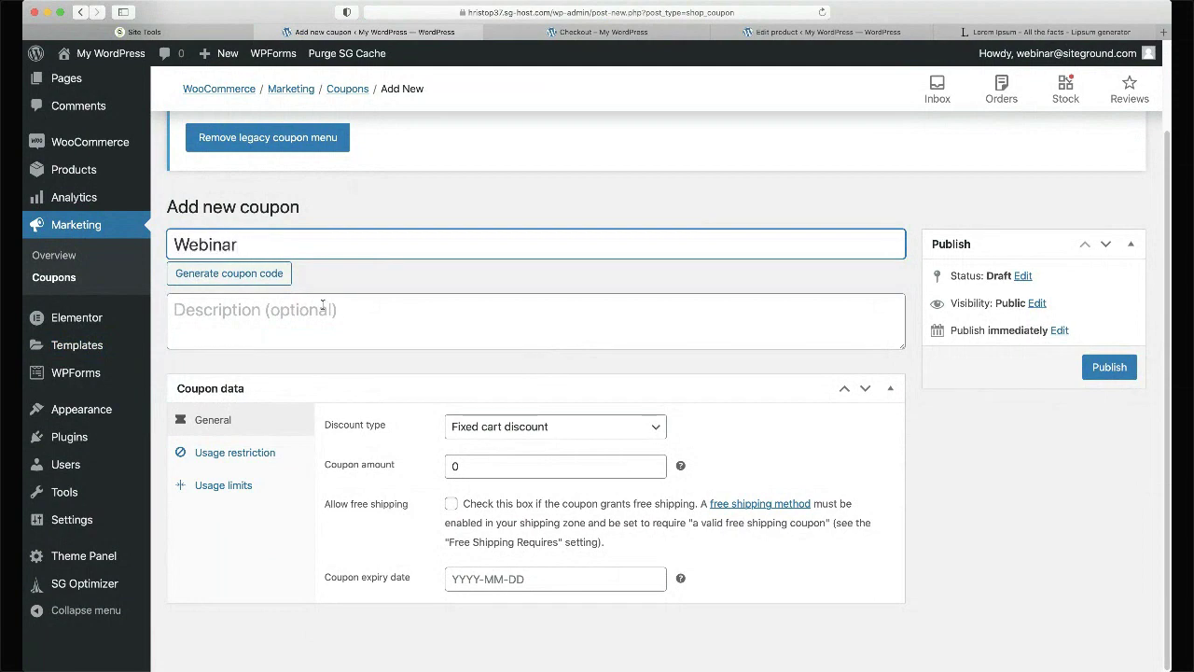
click(262, 273)
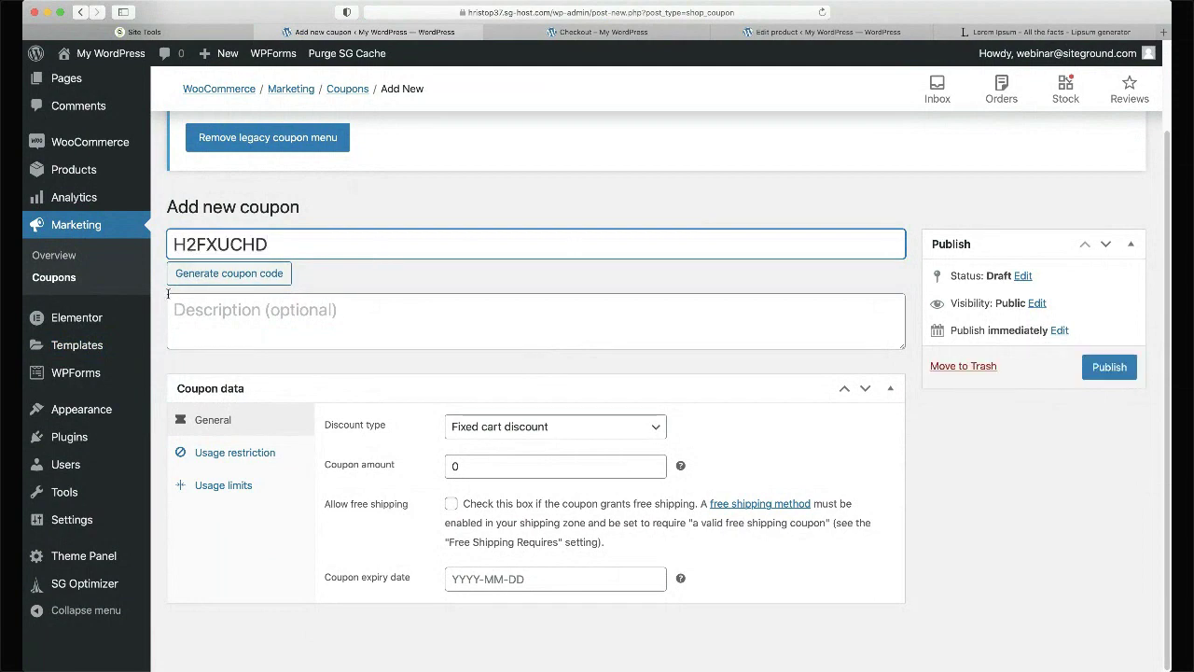
click(226, 274)
click(227, 274)
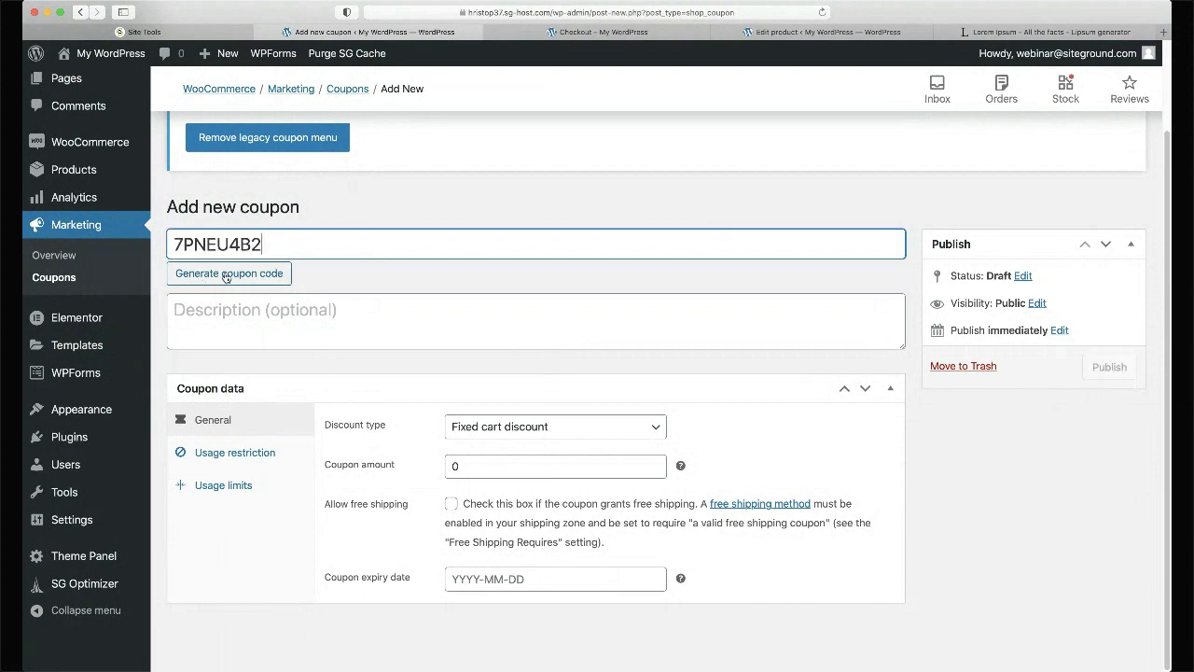
double_click(310, 246)
text(webinar)
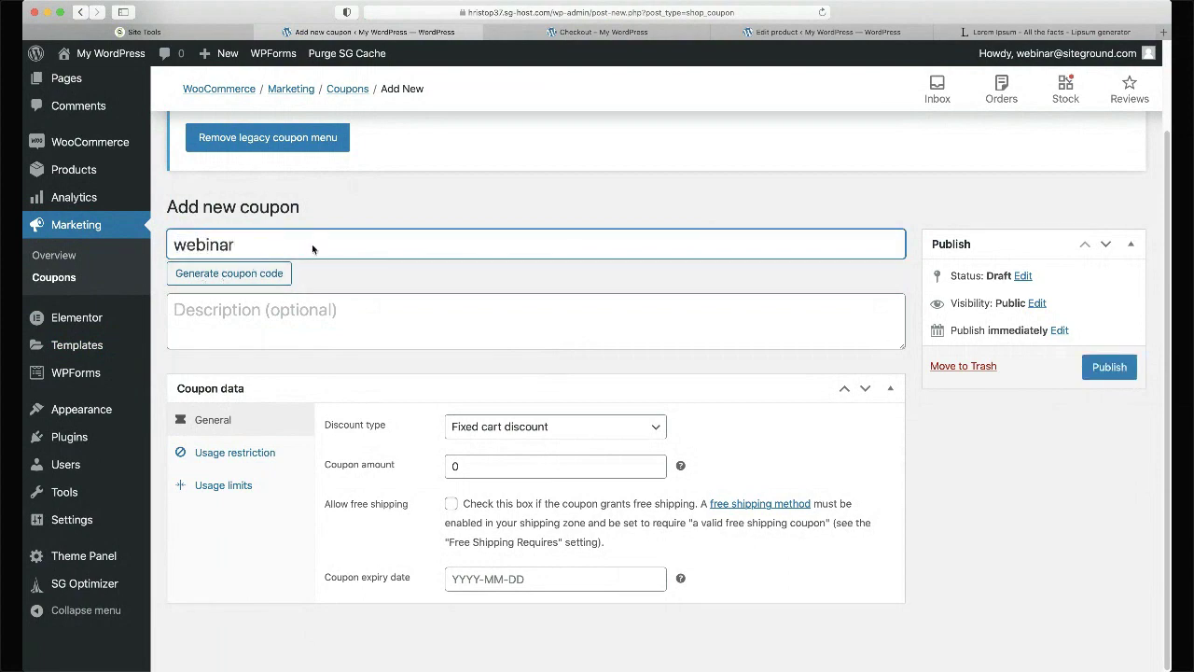
- Set a 30% Percentage discount, allow free shipping, and publish the coupon
click(540, 429)
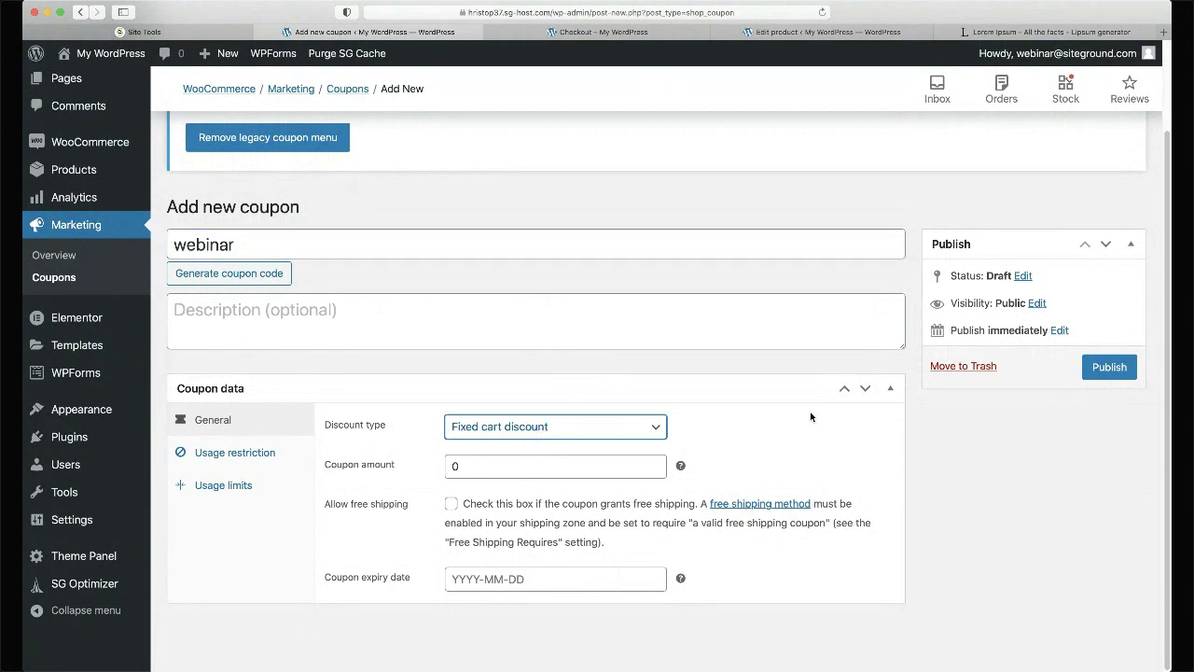
click(533, 427)
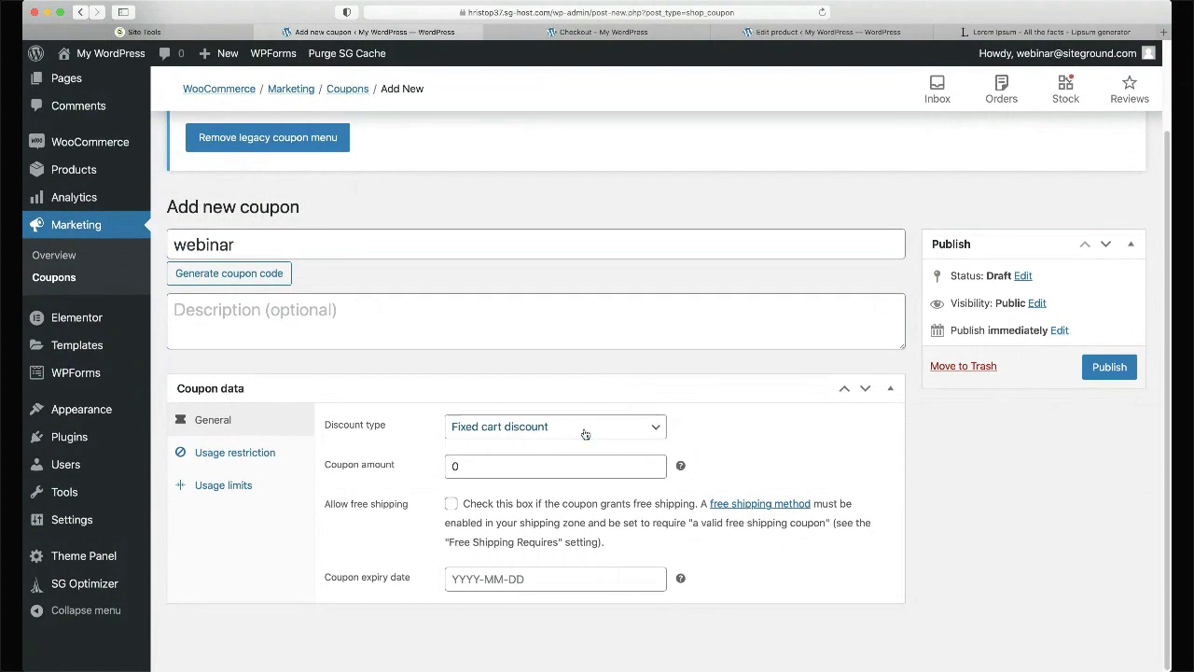
click(525, 446)
click(531, 426)
click(531, 389)
double_click(477, 471)
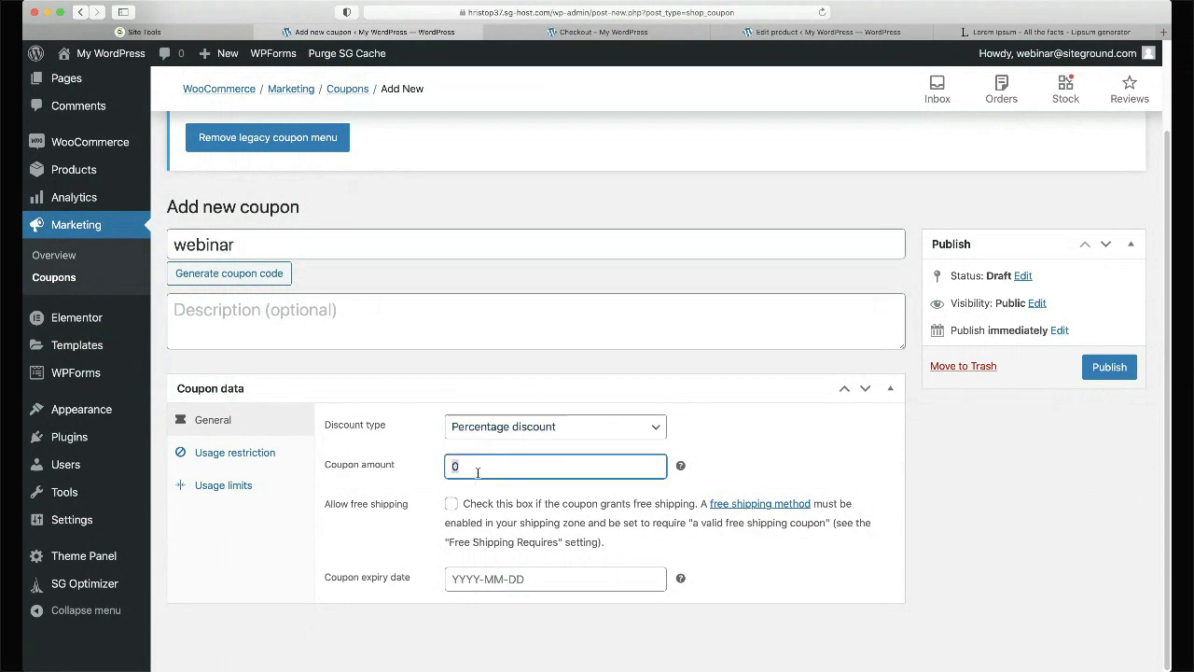
text(3)
click(453, 504)
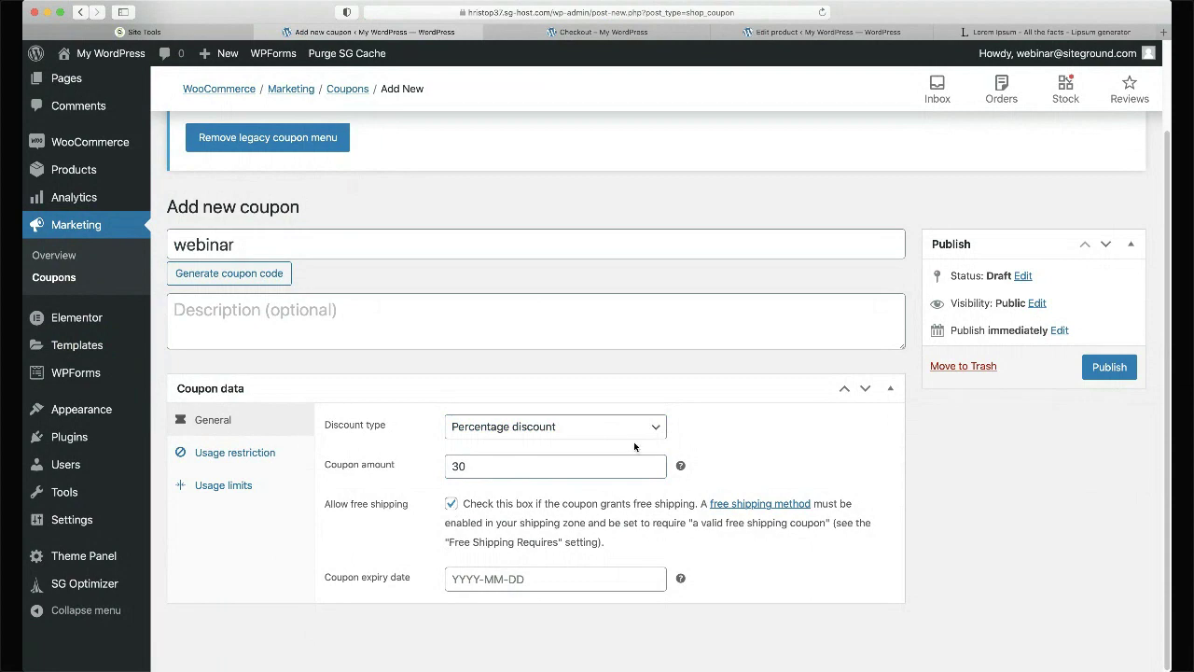
click(1110, 368)
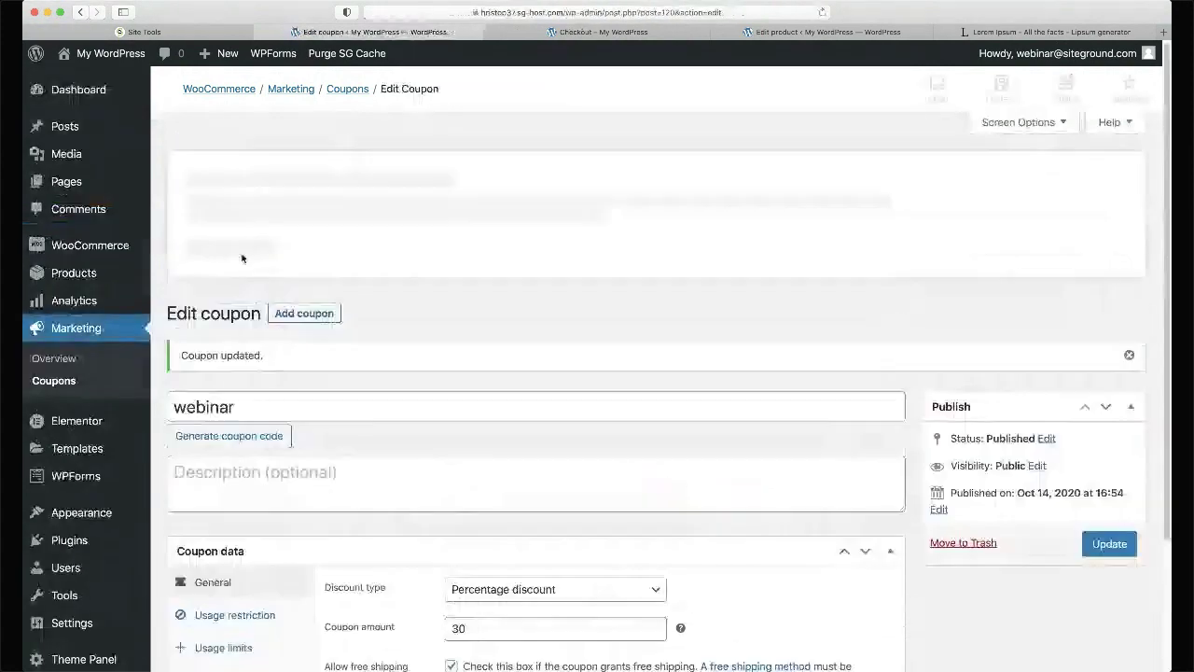
- In the storefront, add the Pink Cotton T-Shirt from Men T-shirts to the cart
double_click(254, 406)
key(ctrl+Tab)
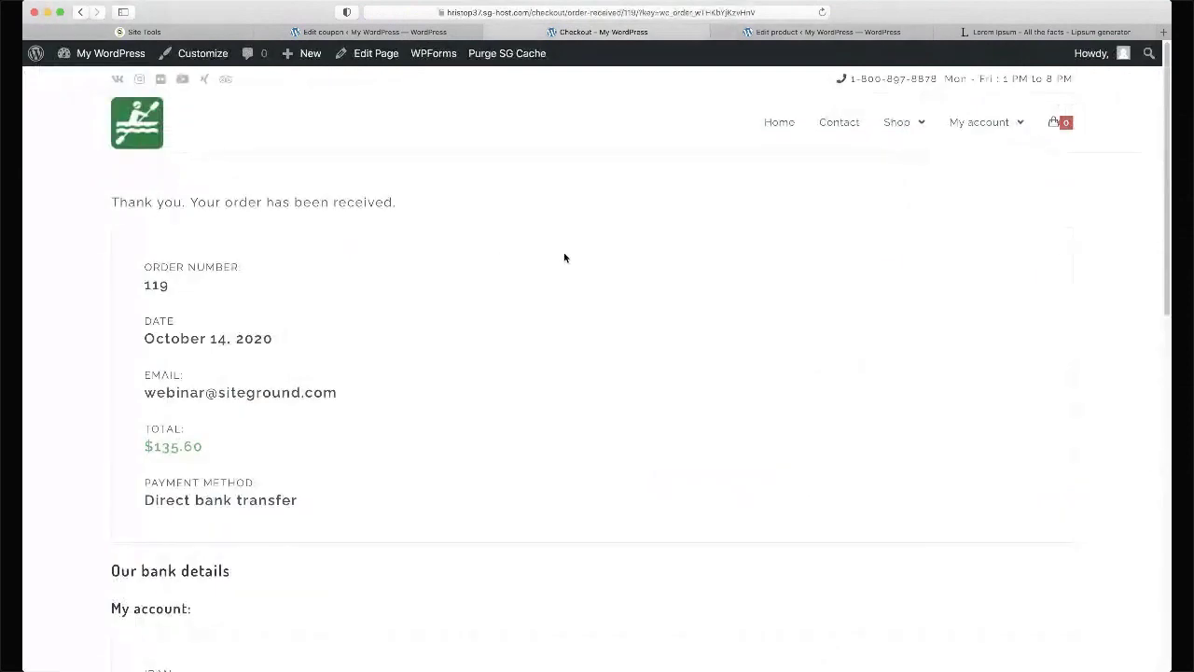
mouse_move(961, 123)
click(903, 169)
click(510, 566)
mouse_move(1043, 126)
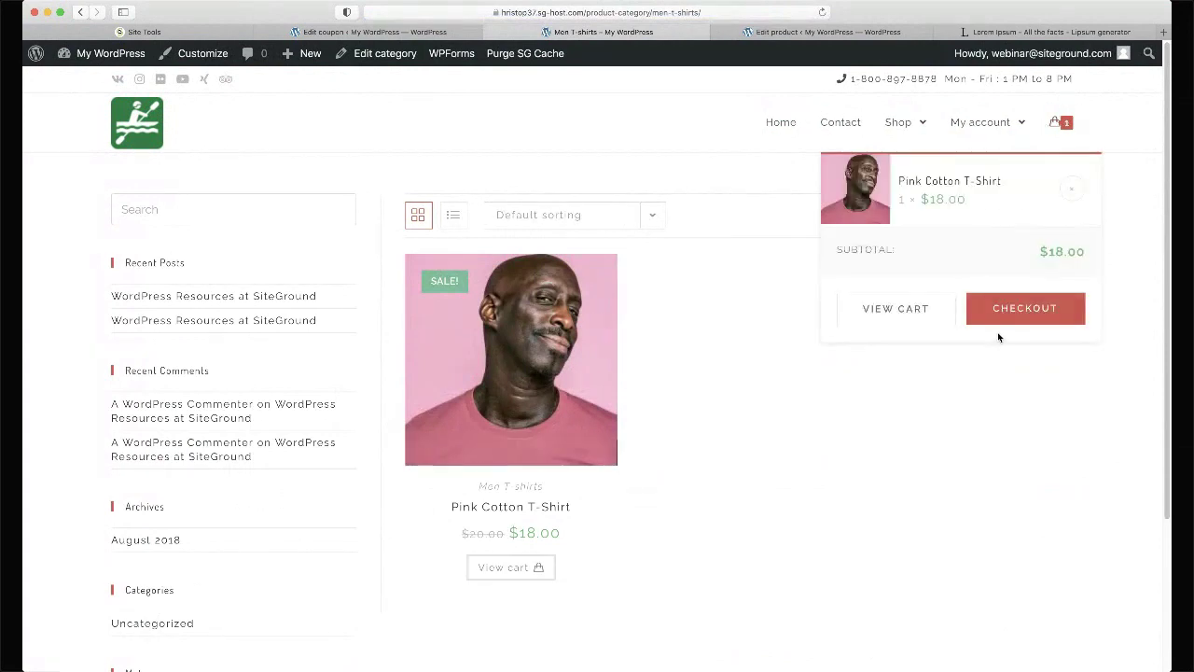
click(909, 318)
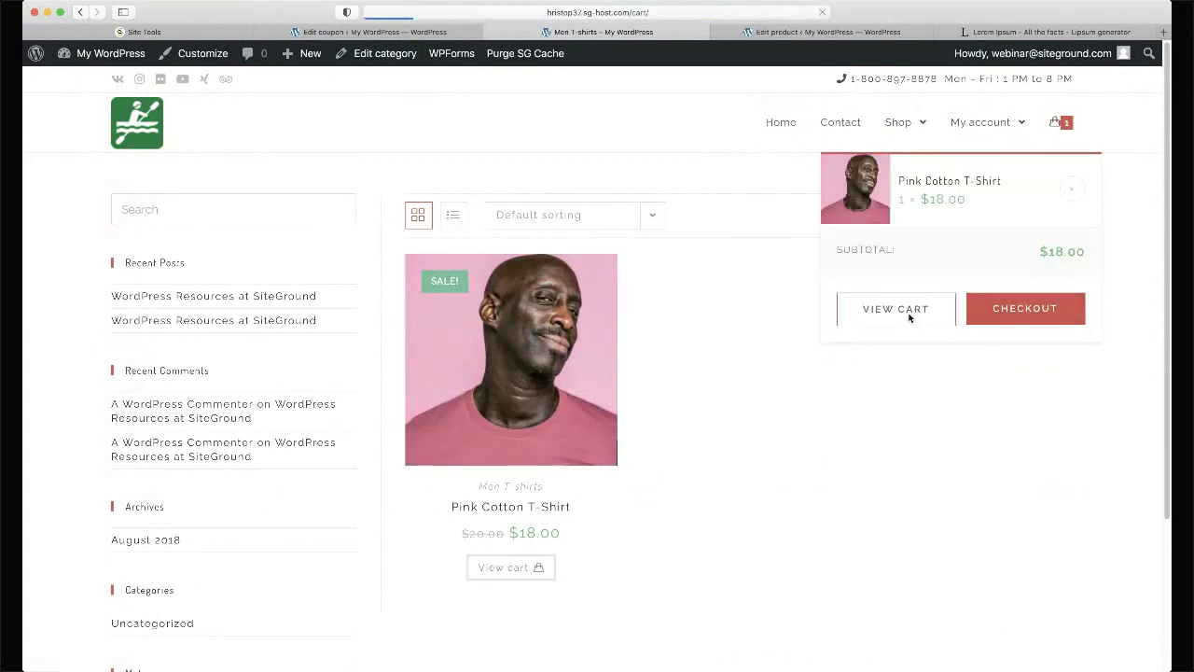
- Apply the webinar coupon for $5.40 off, reach checkout at $25.12, then return to the coupon editor
click(229, 330)
text(webinar)
click(378, 326)
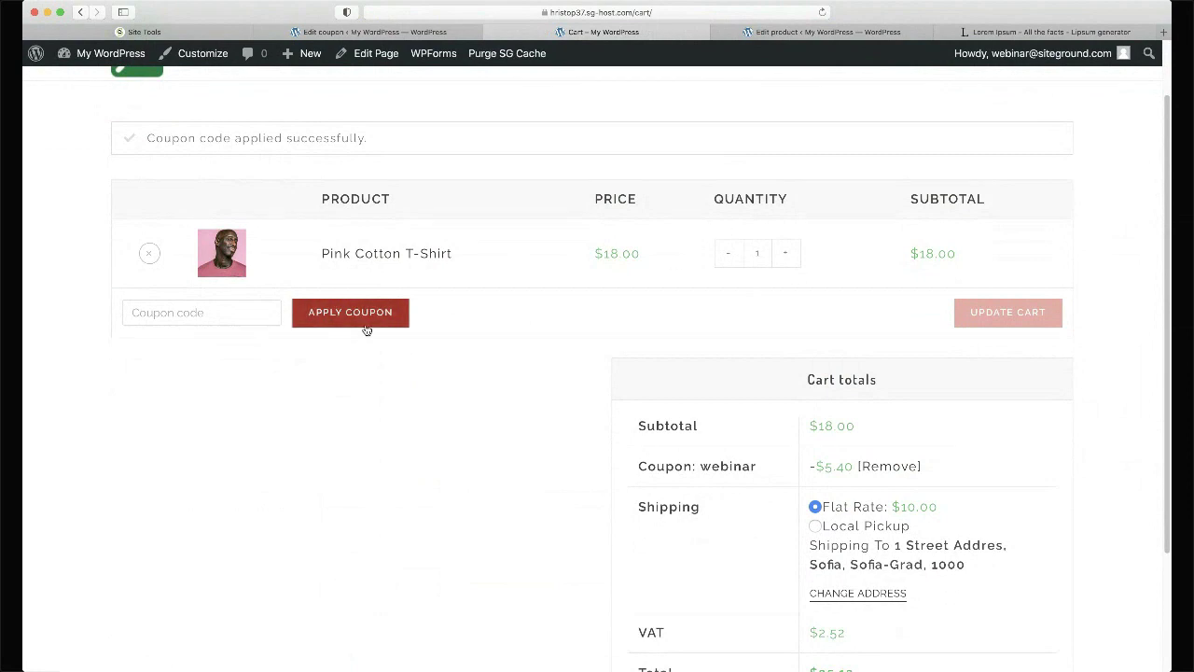
scroll(364, 326, down, 3)
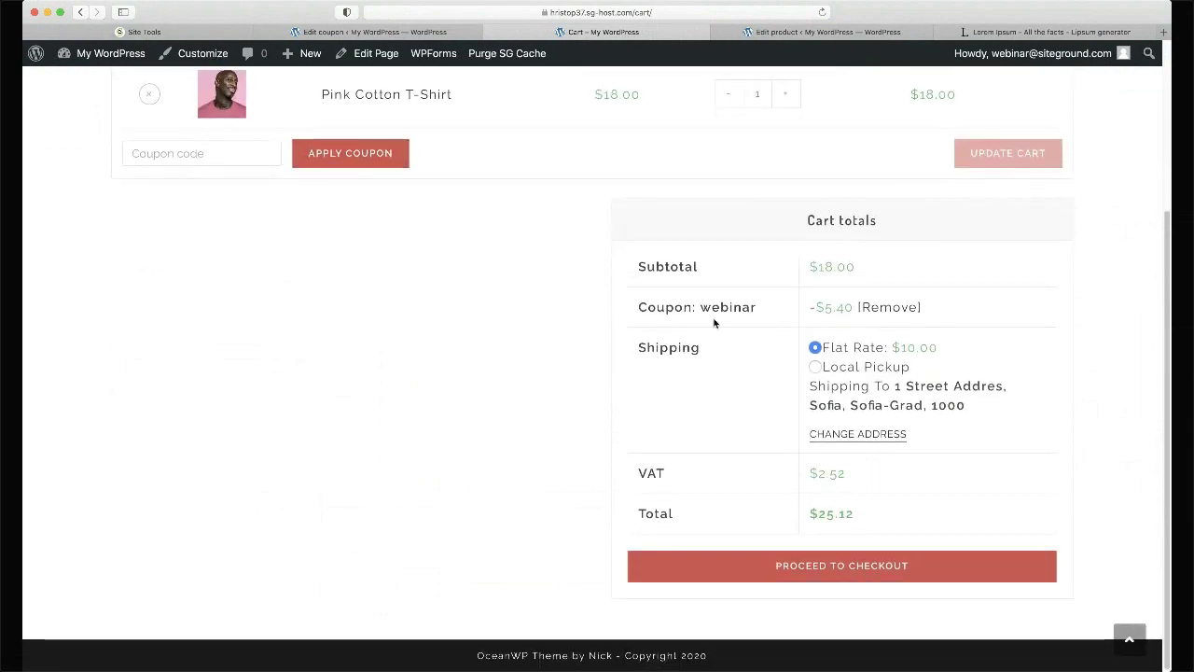
click(785, 573)
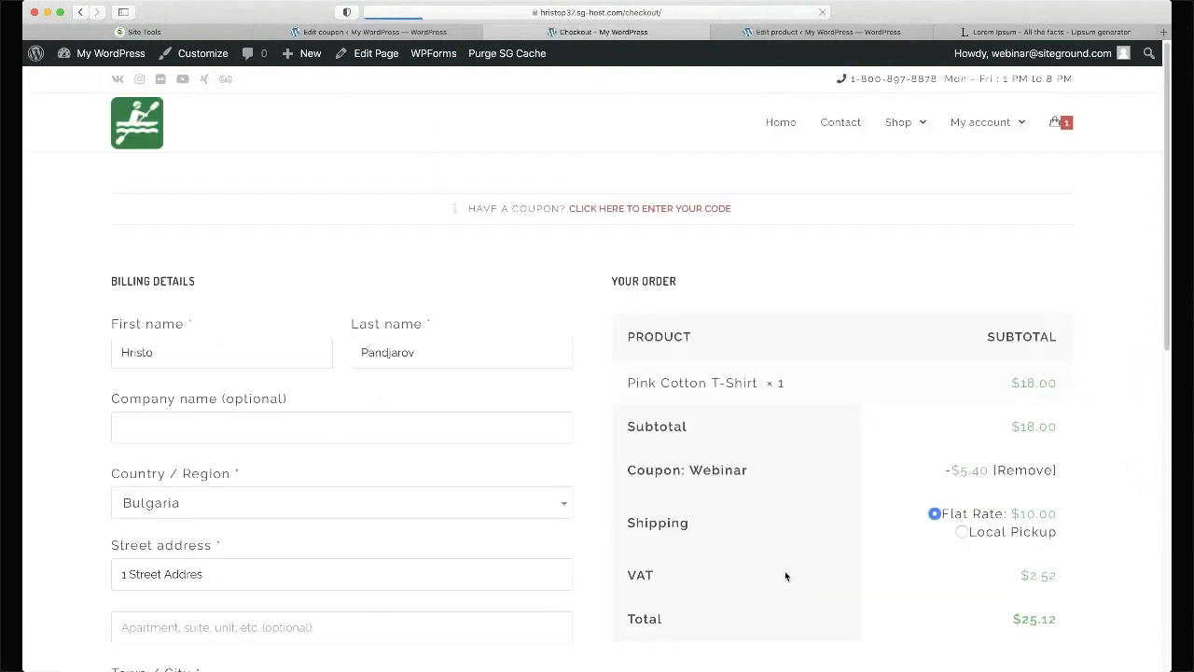
scroll(790, 530, down, 2)
scroll(789, 535, down, 3)
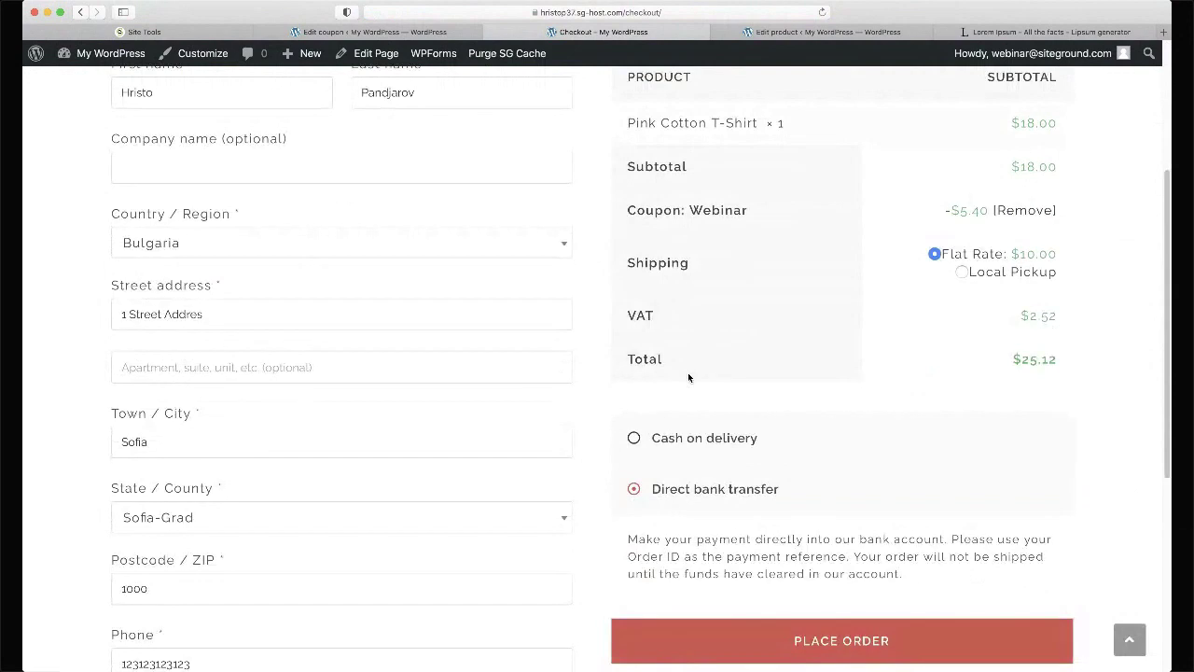
scroll(688, 375, down, 3)
scroll(688, 375, up, 5)
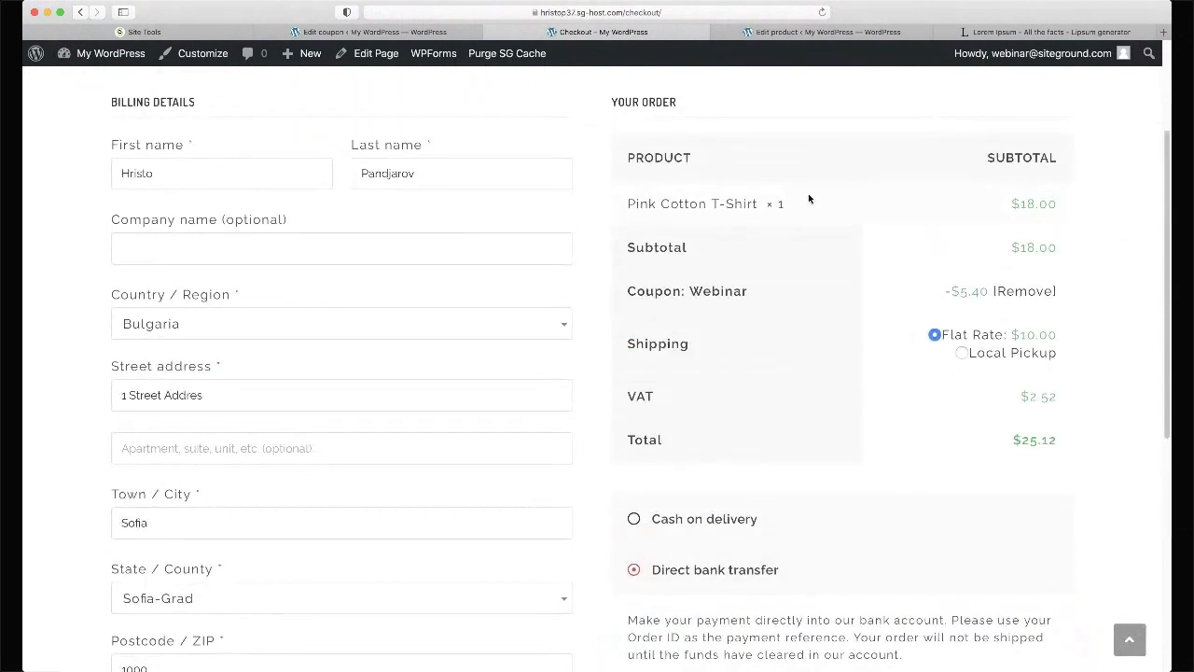
scroll(833, 290, up, 4)
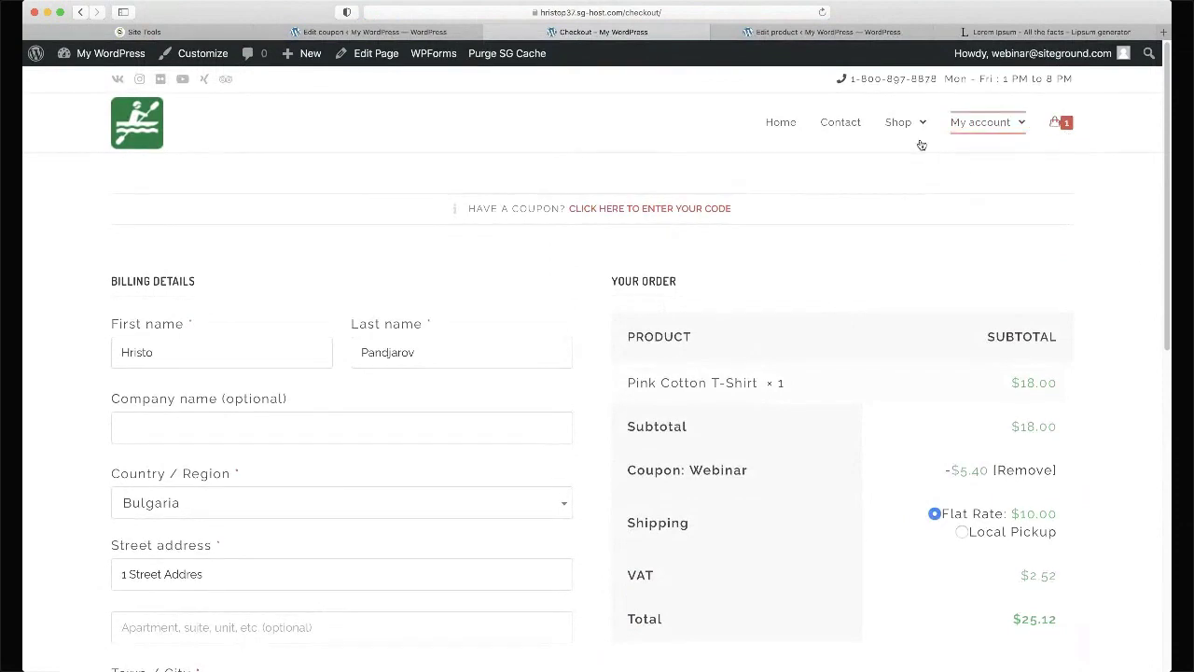
click(373, 32)
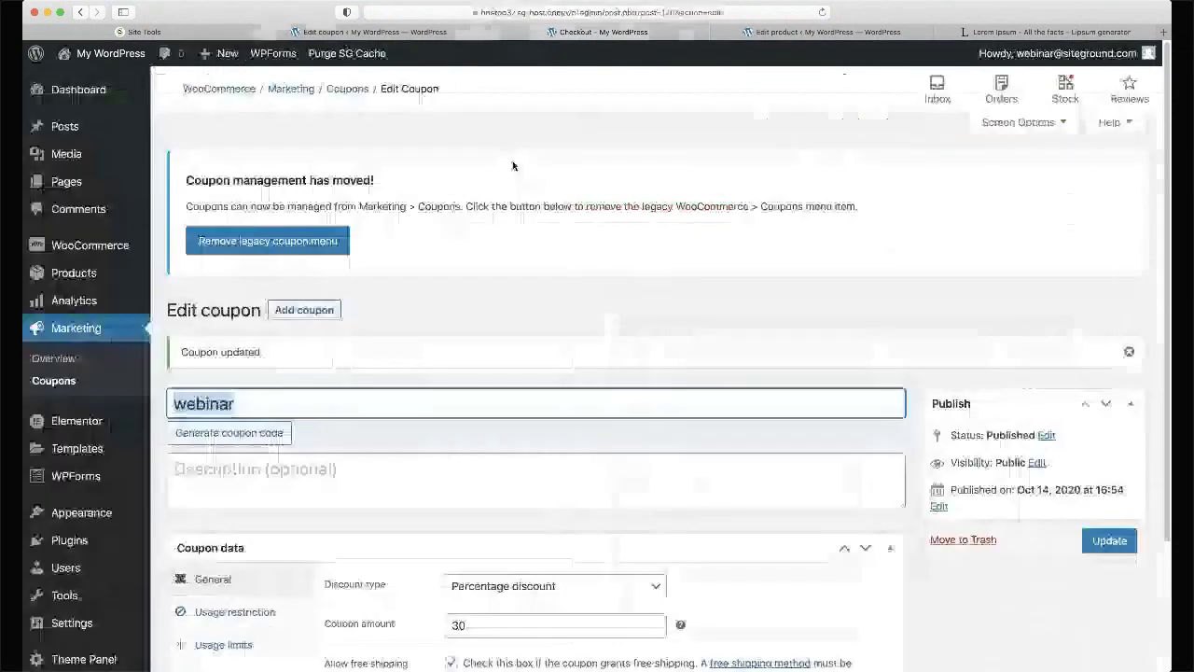
scroll(398, 343, down, 3)
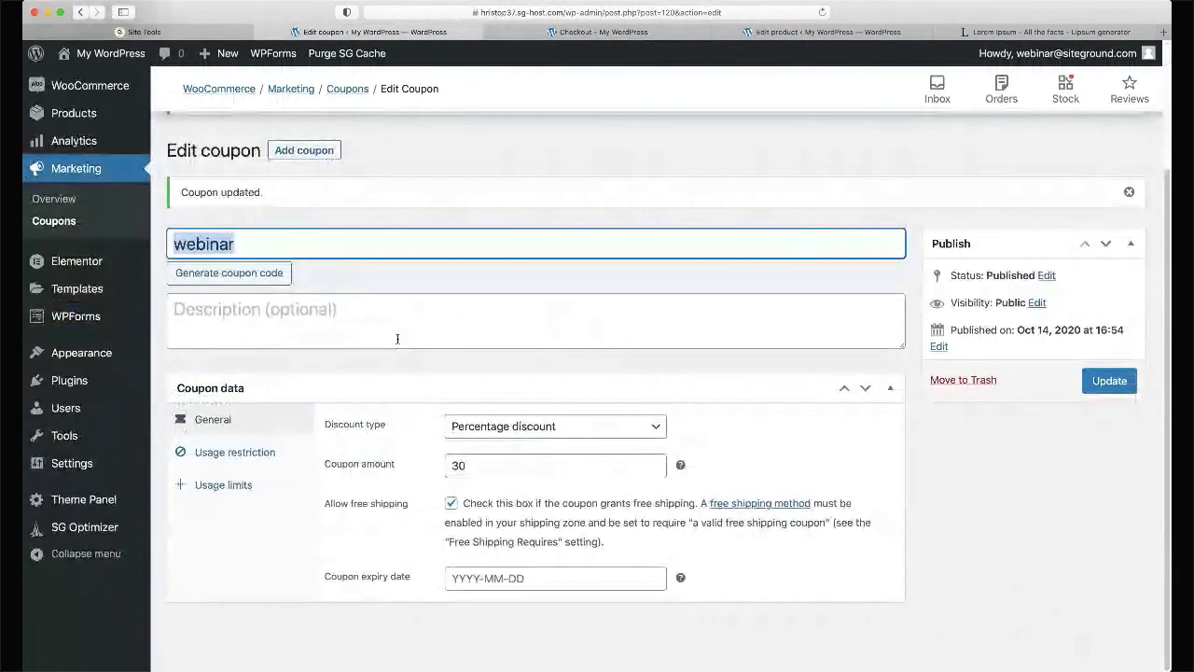